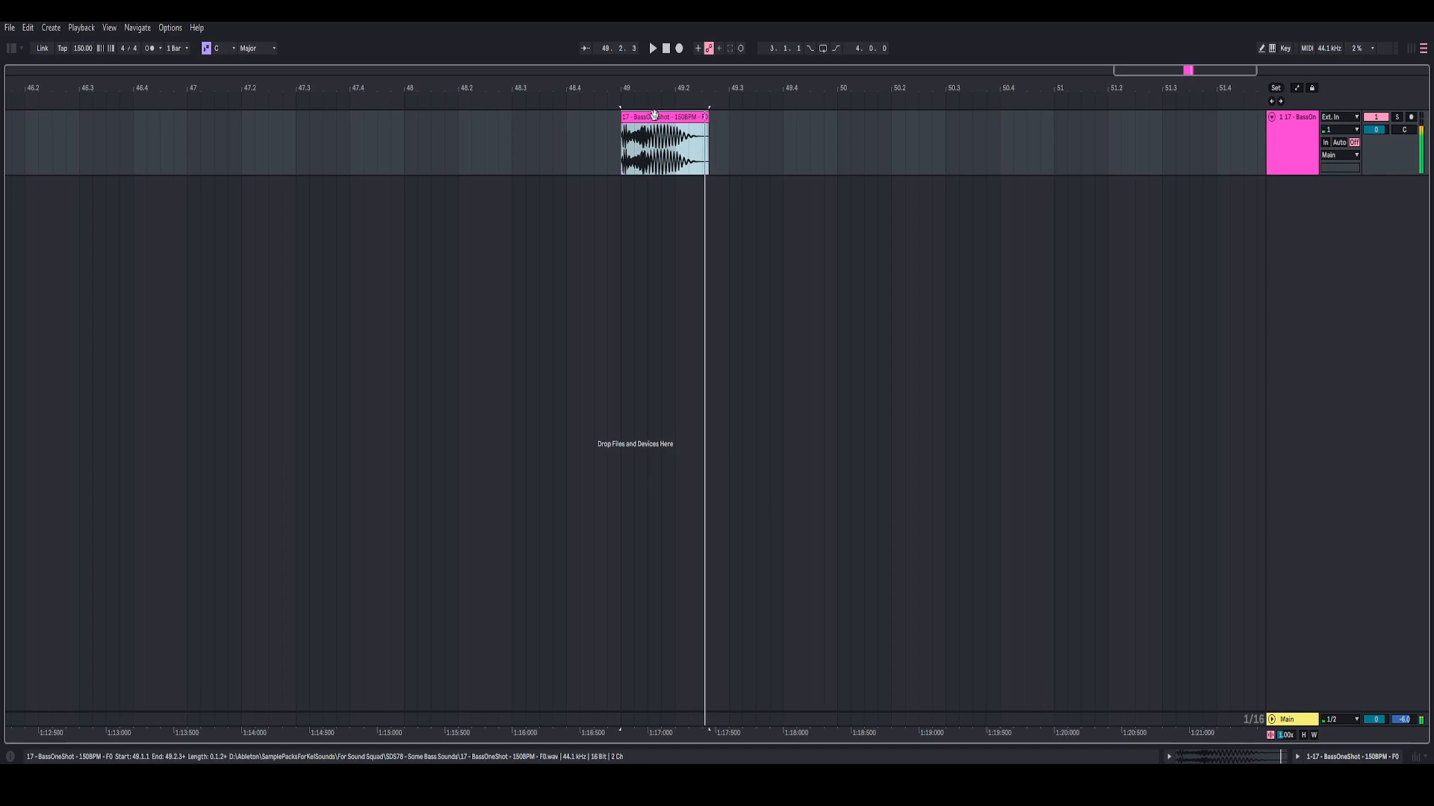
- Play back the single BassOneShot clip to hear it on its own
drag(655, 120, 666, 88)
key(space)
key(space)
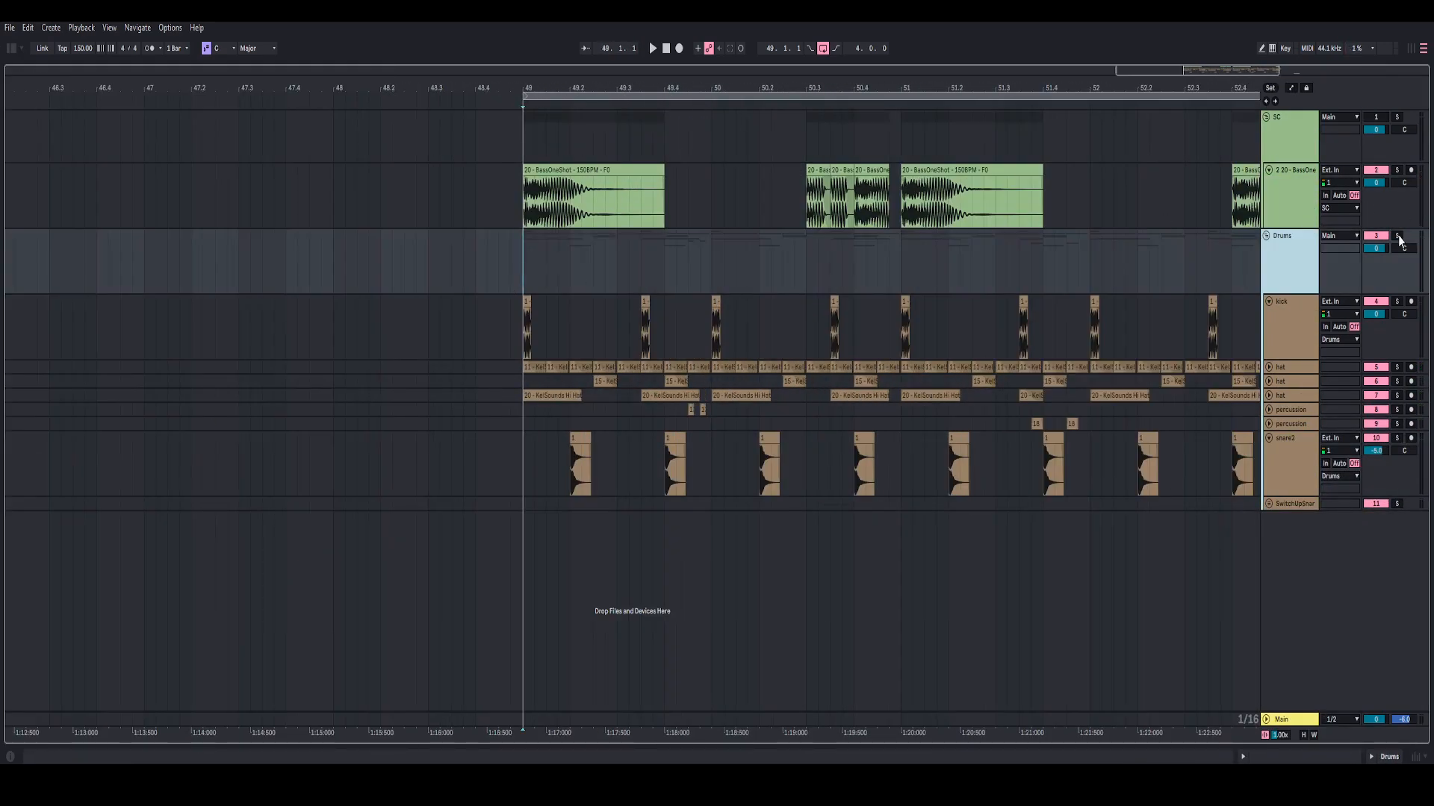
- Solo the Drums group and play the looped section from 49.1.1
click(1397, 236)
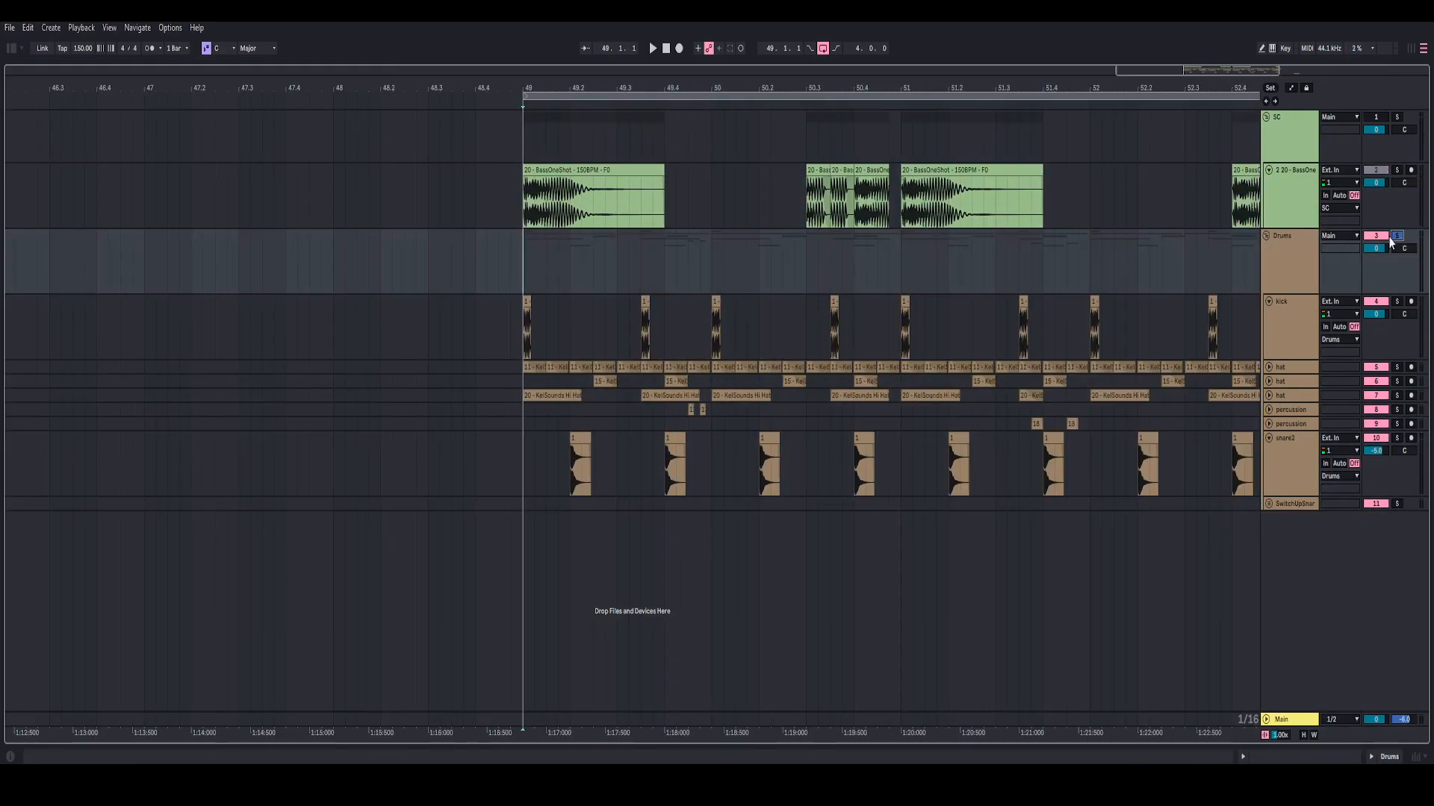
key(space)
key(plus)
key(minus)
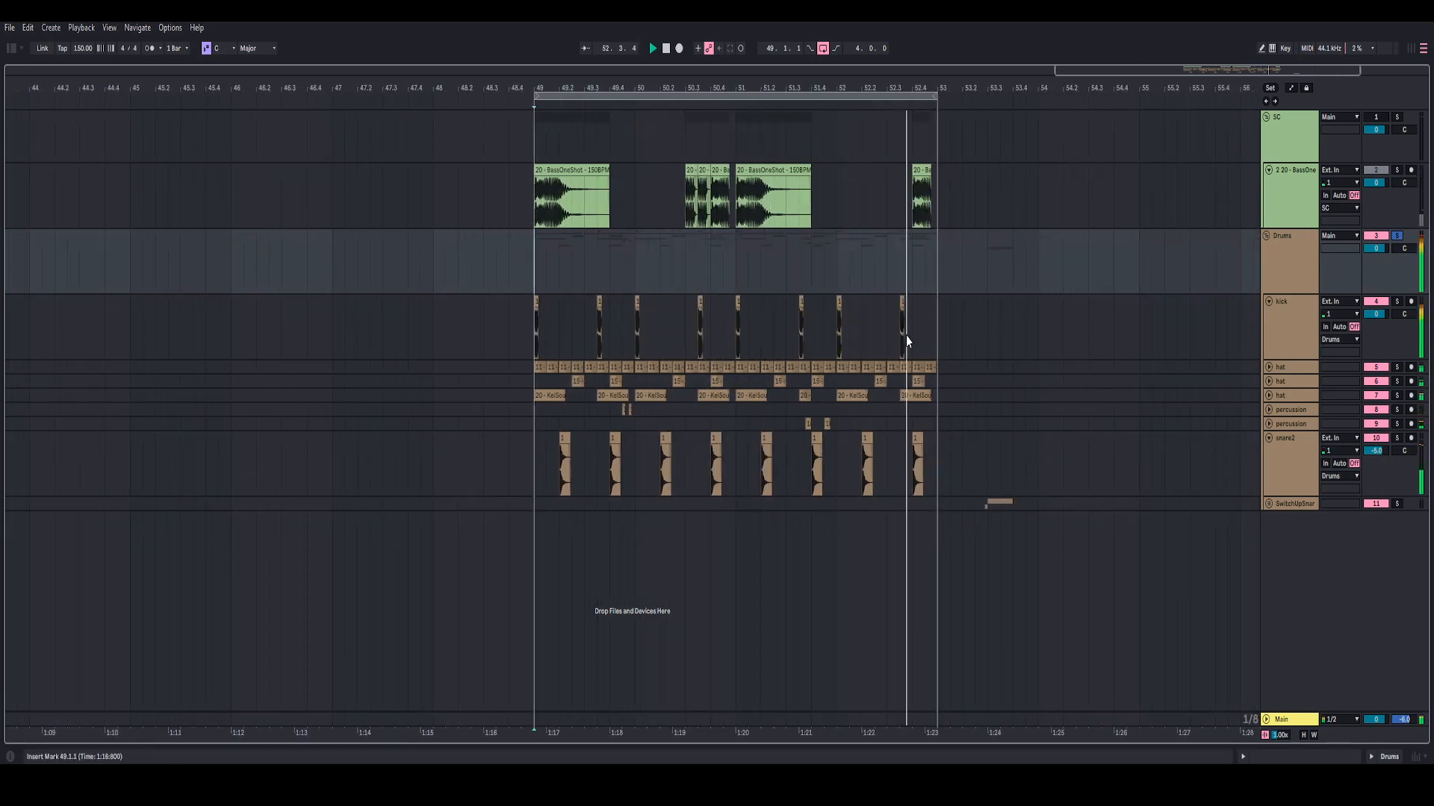
- Mute the second percussion track, comparing it against the drums from 51.3.3
click(798, 424)
key(space)
key(space)
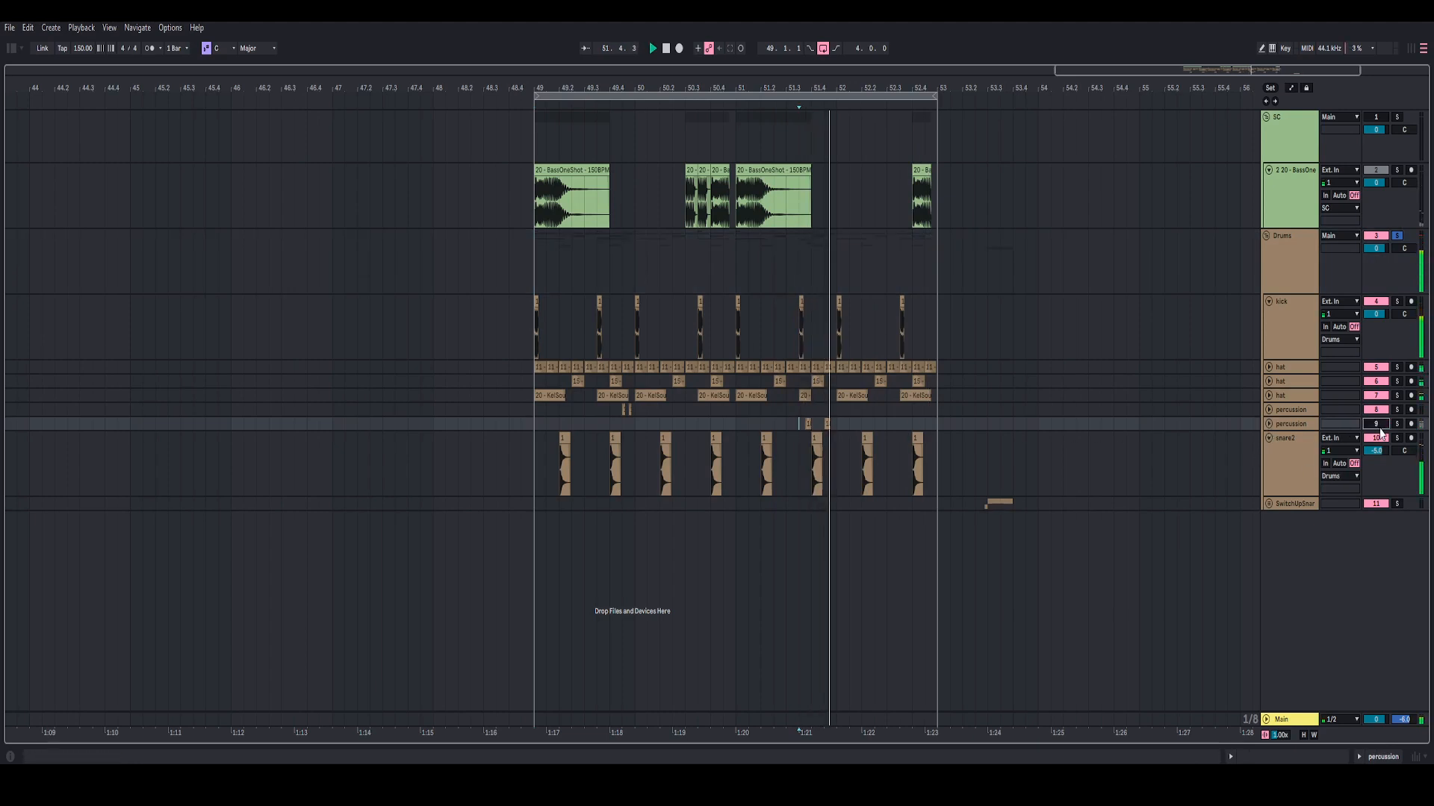
key(space)
click(1377, 427)
key(space)
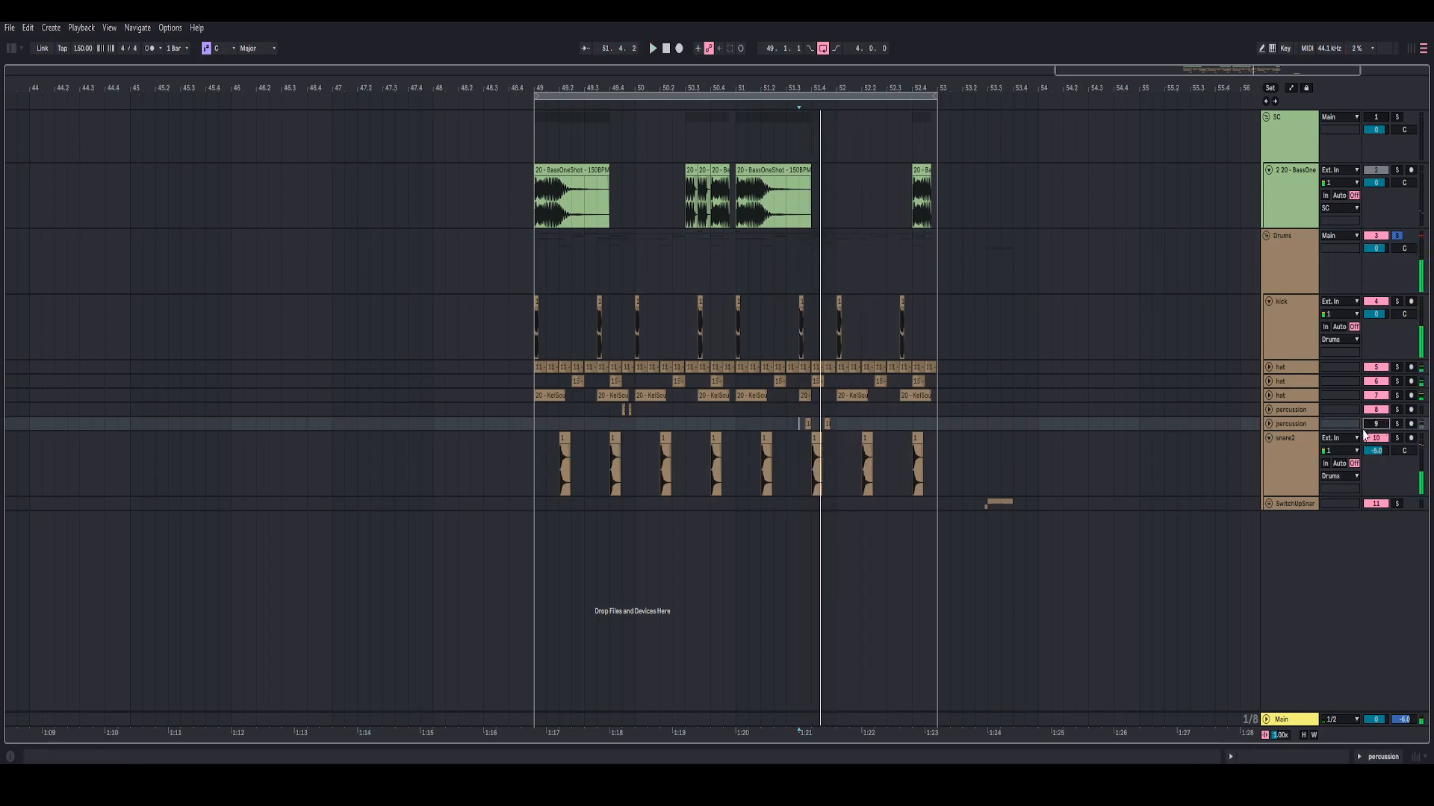
- Listen to the drums from 51.3.3 and around the percussion hits near 49.4
click(794, 426)
key(space)
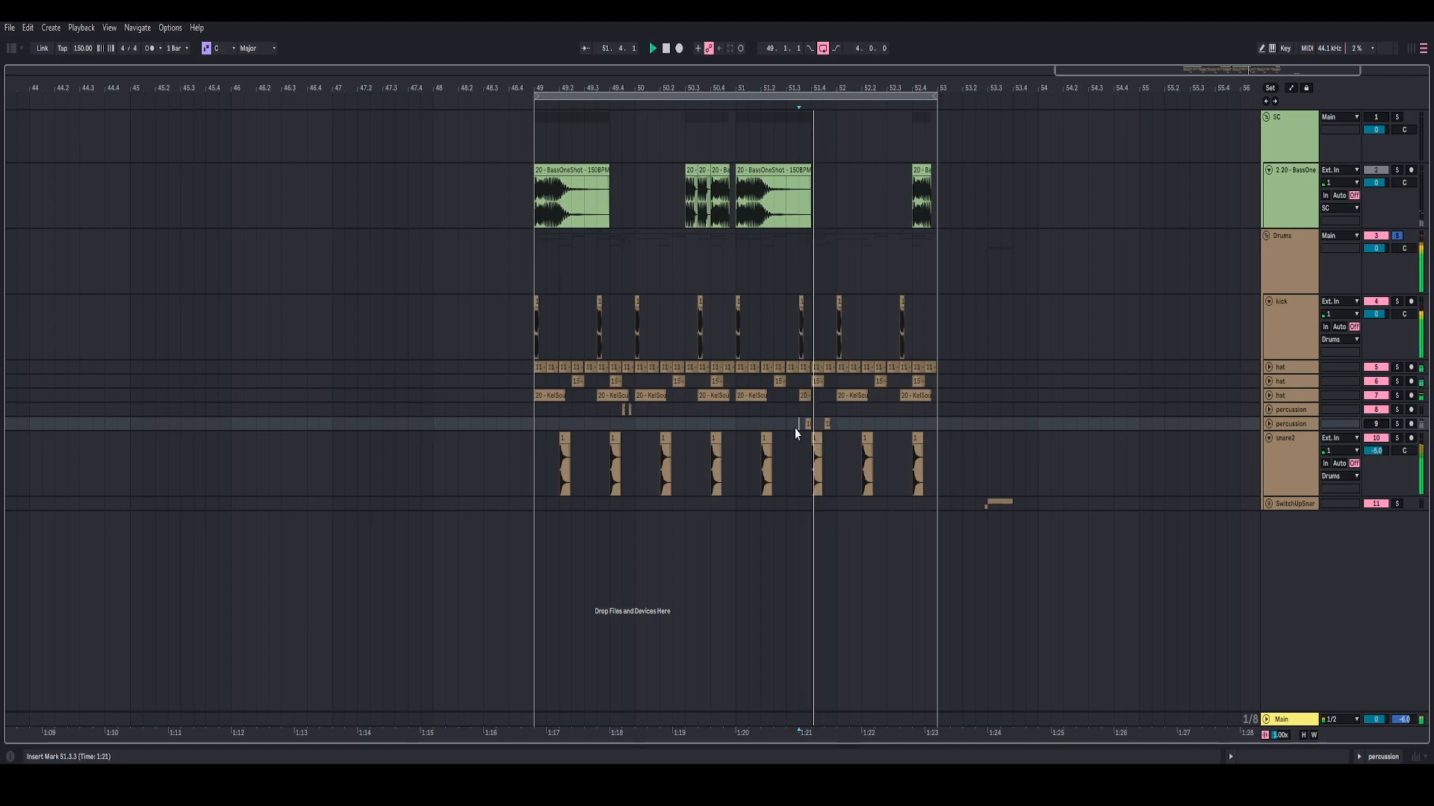
key(space)
key(space)
key(space)
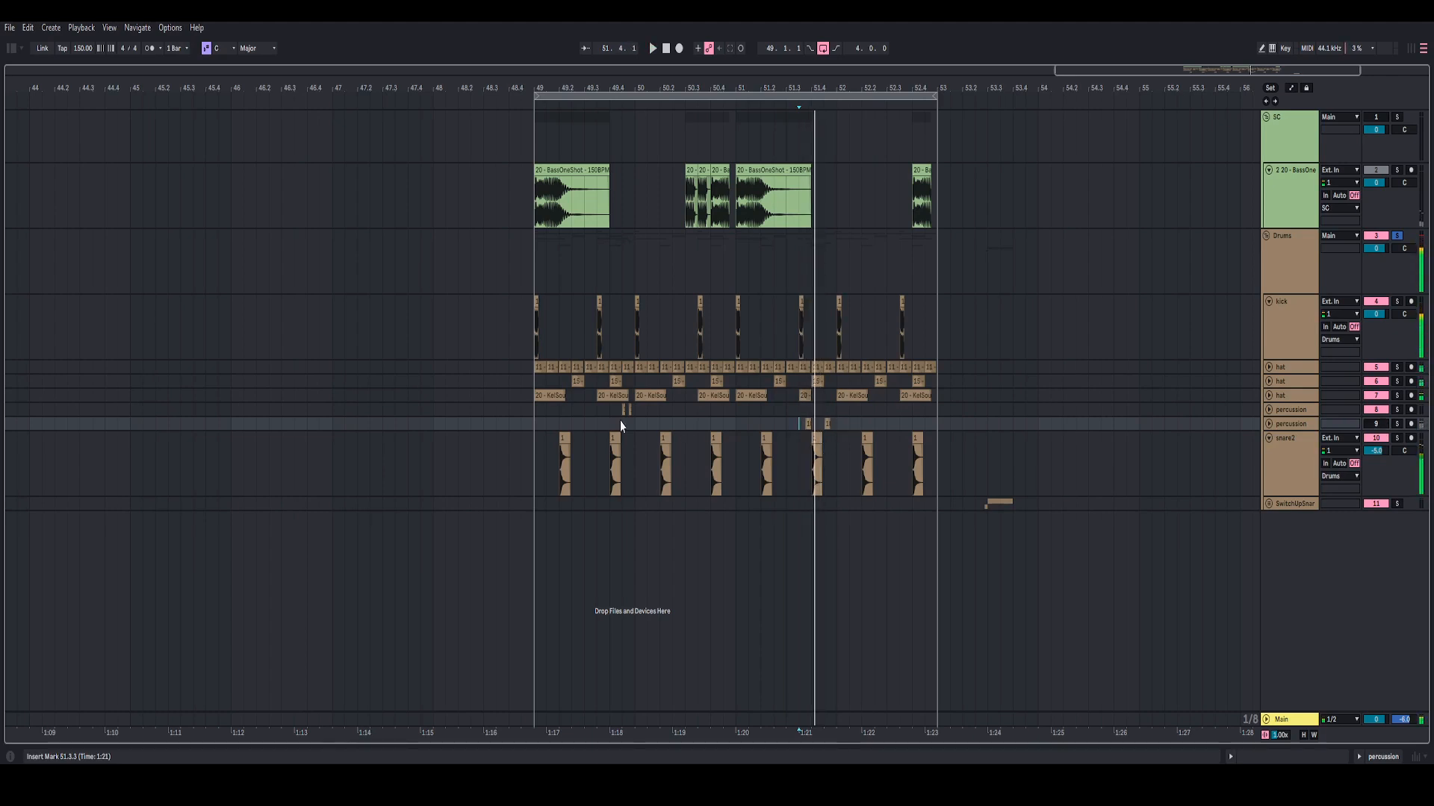
click(612, 424)
key(space)
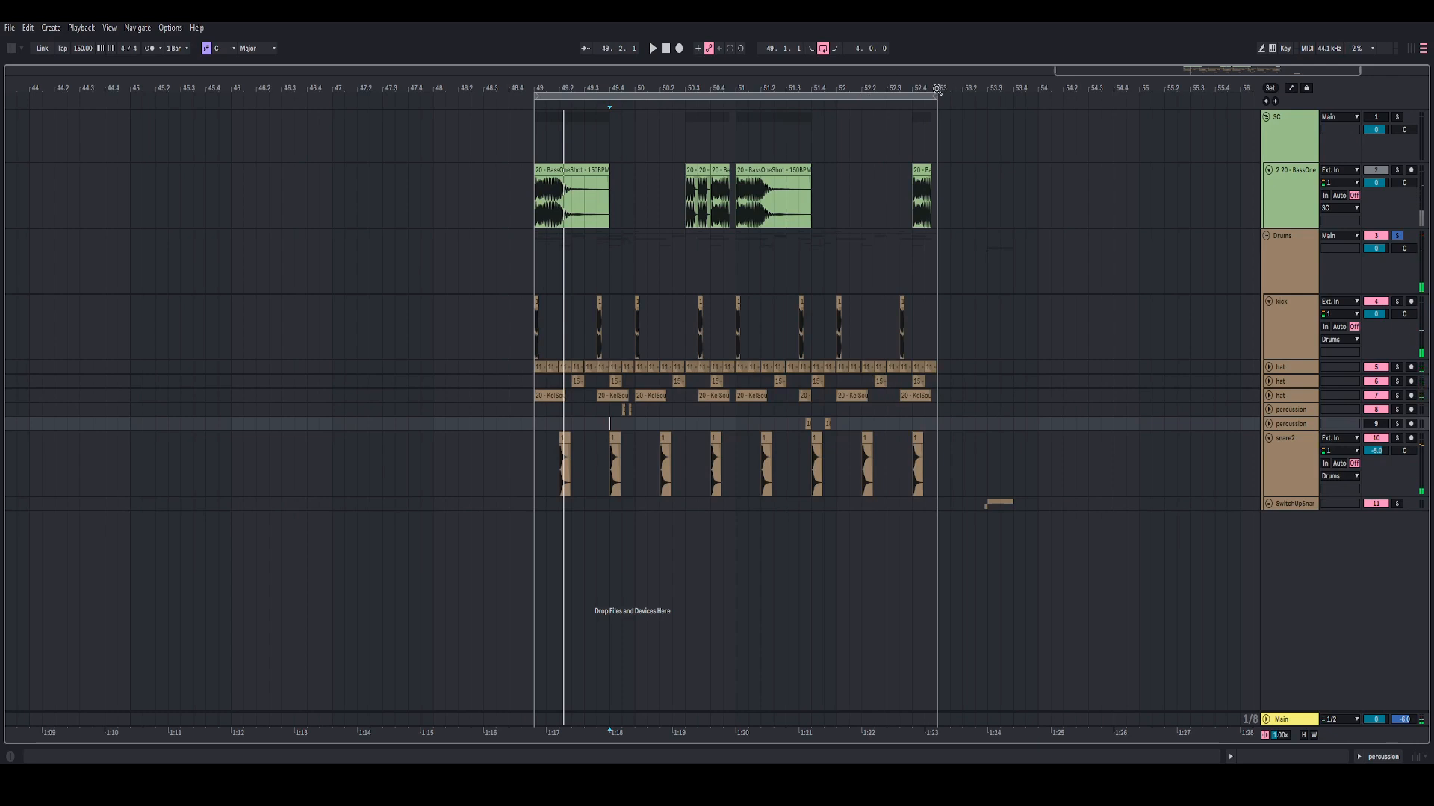
- Solo the snare2 track and play its snare hits back from 51.1.4
mouse_move(937, 90)
mouse_down()
mouse_move(793, 154)
mouse_move(873, 139)
mouse_move(845, 141)
mouse_move(847, 114)
mouse_up()
click(671, 453)
key(space)
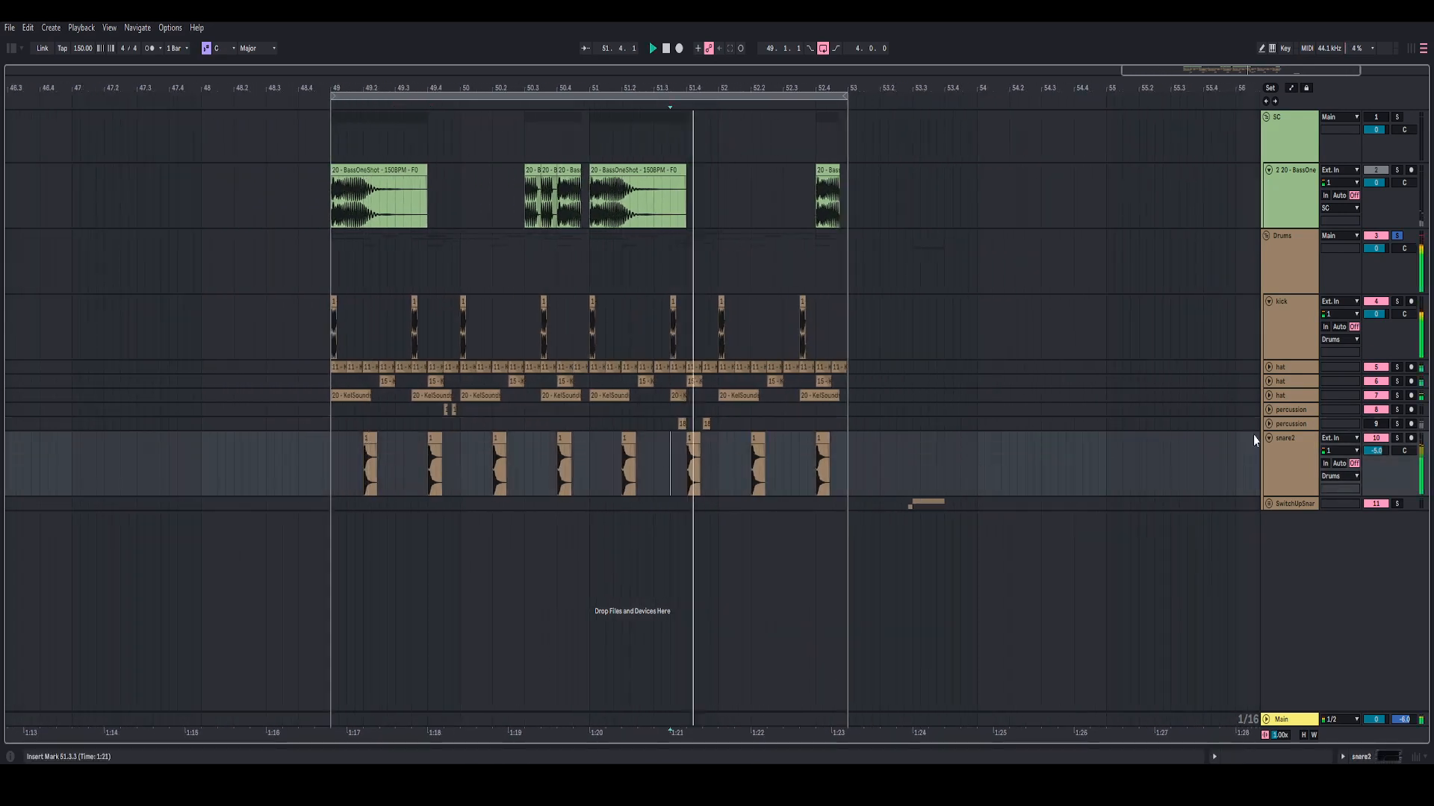
key(space)
click(1397, 438)
key(space)
key(space)
click(614, 469)
key(space)
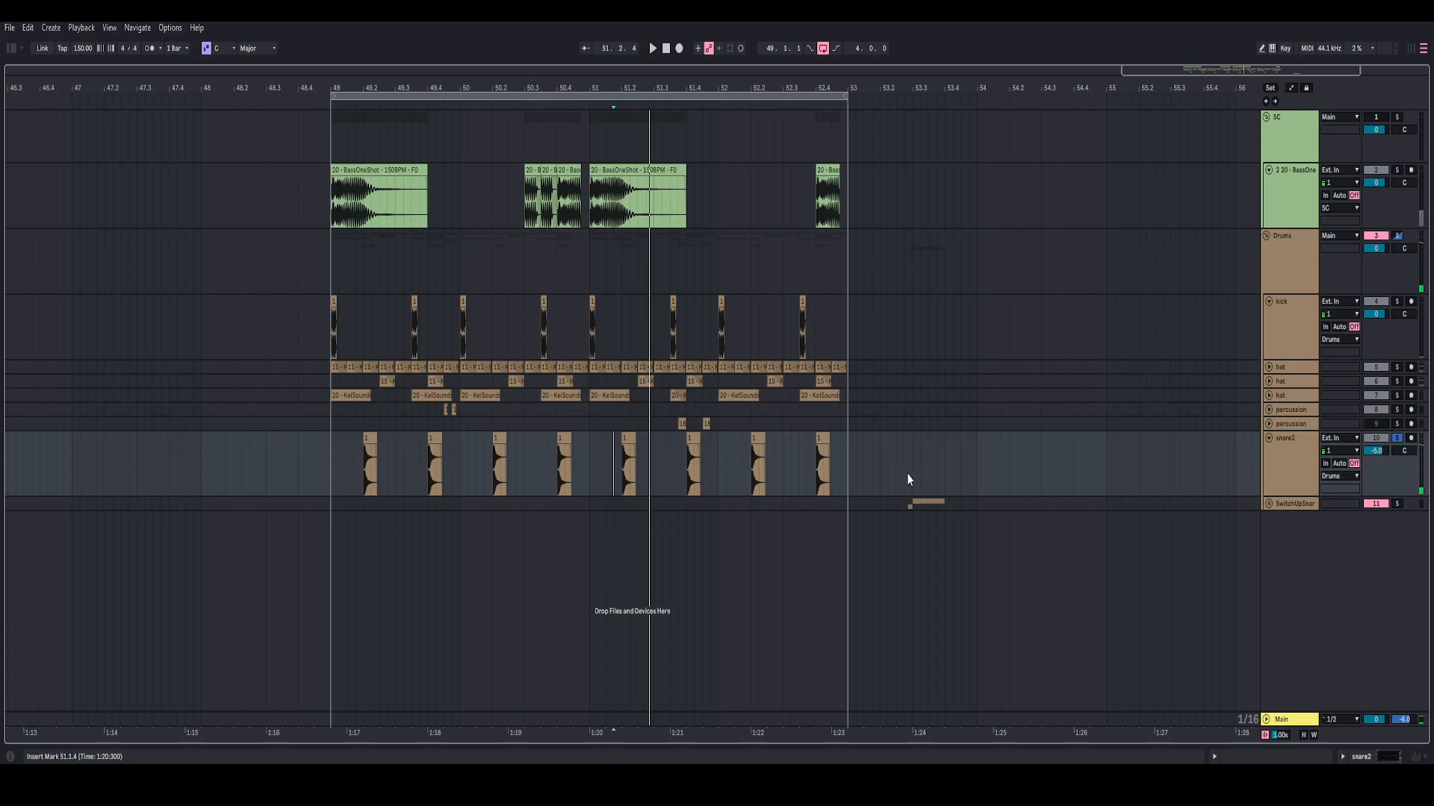
- Unfold the SwitchUpSnare group and audition it from 53.2.1, both soloed and unsoloed
click(1269, 504)
key(space)
click(881, 508)
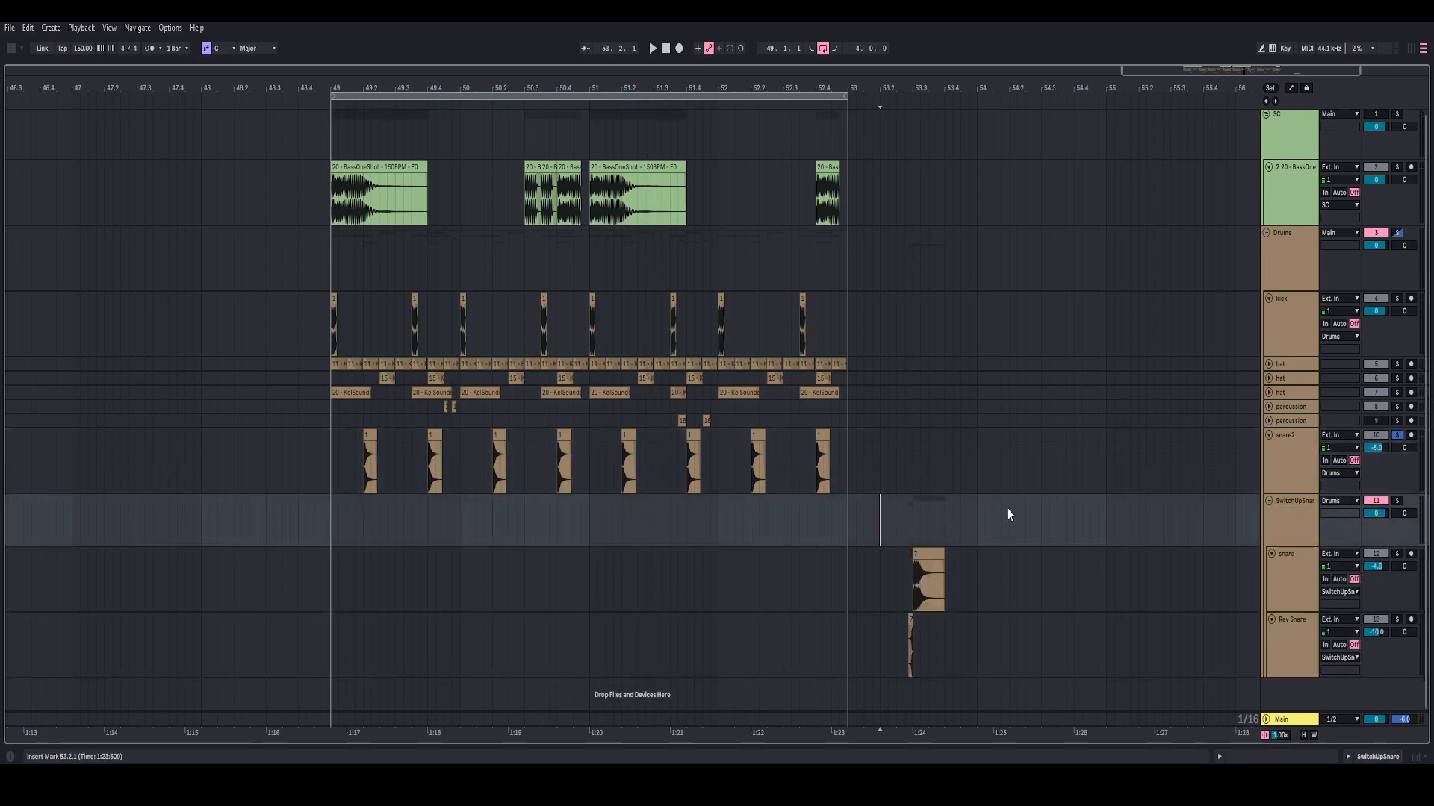
click(1398, 502)
key(space)
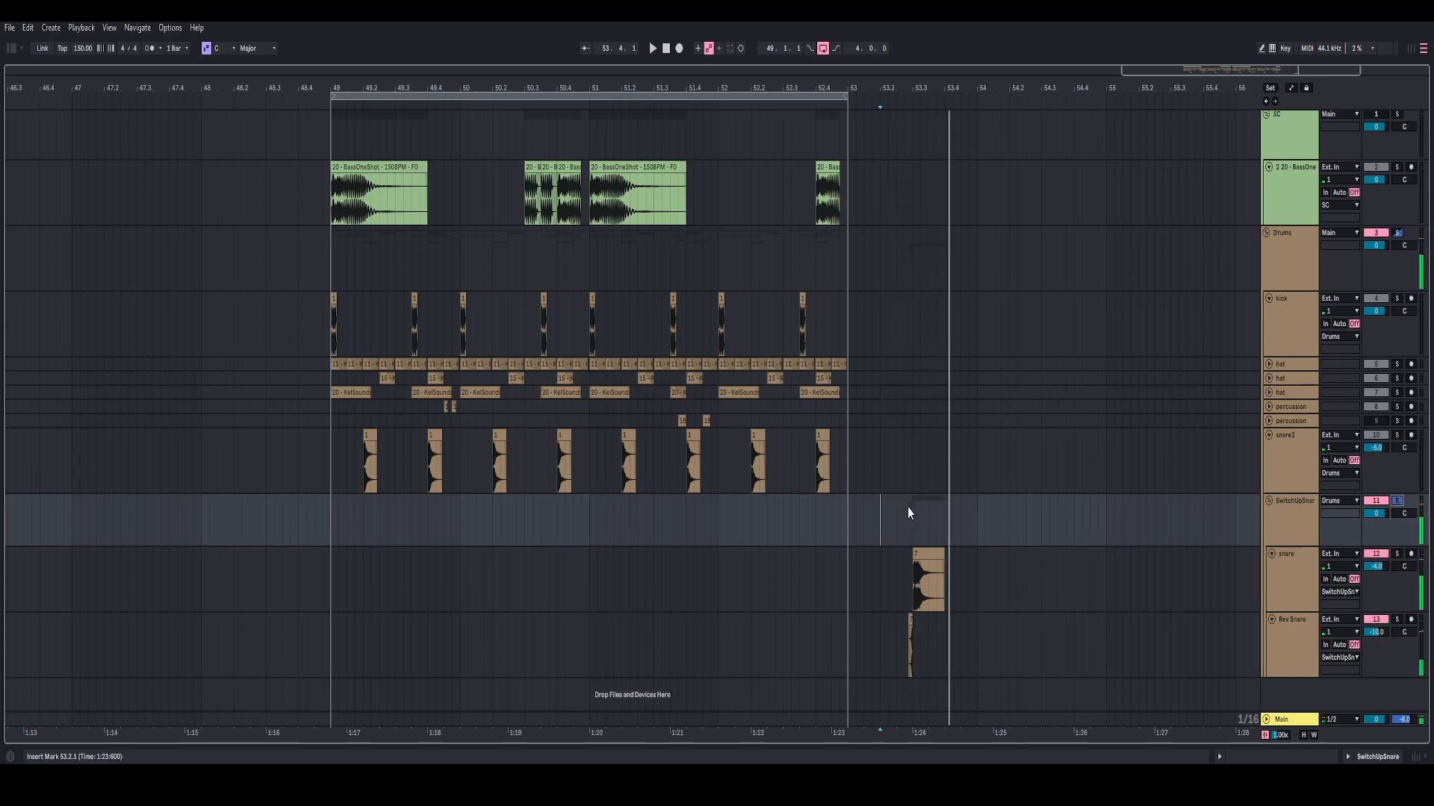
key(space)
key(space)
key(space)
key(space)
key(space)
key(space)
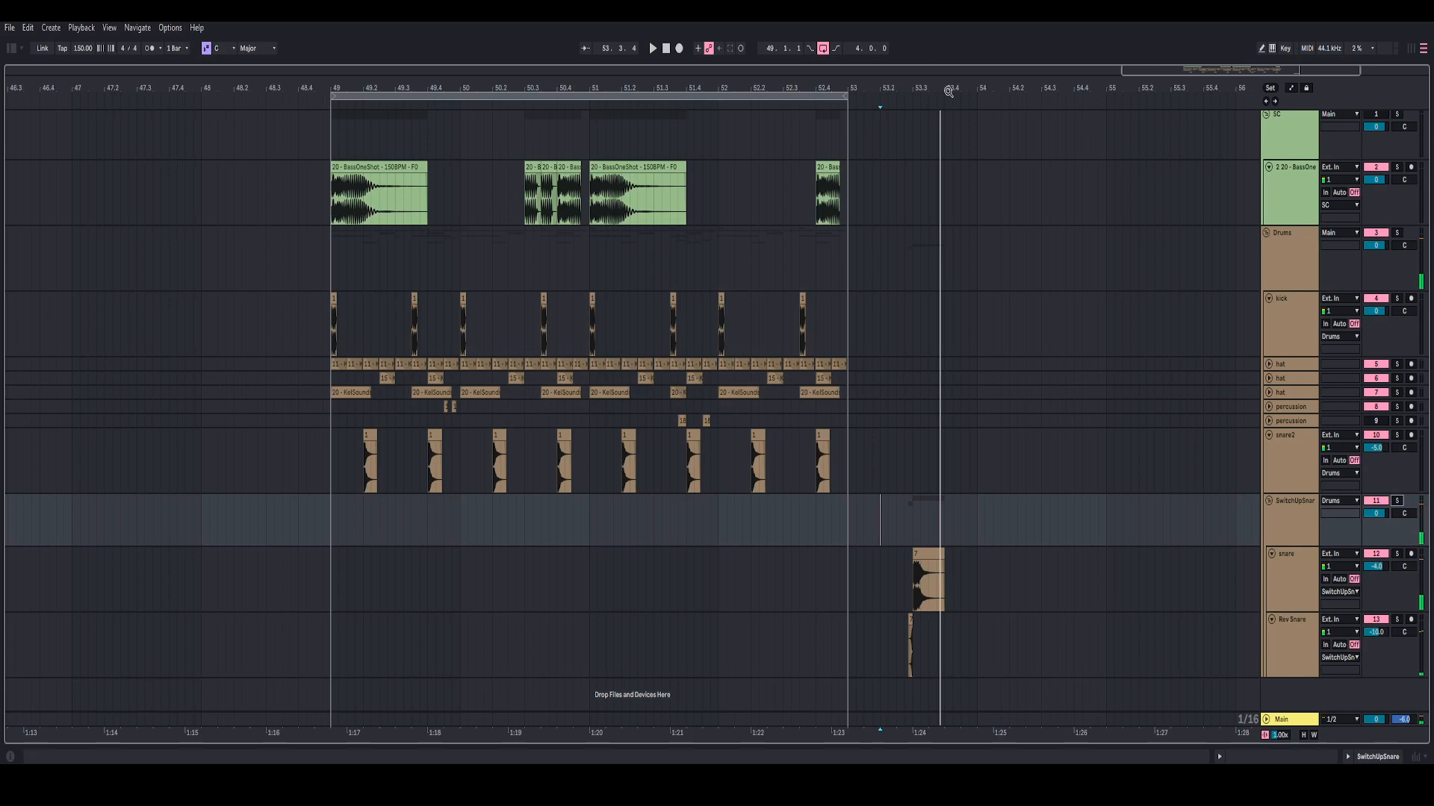
- Compare the switch-up snare with and without the Rev Snare track, playing from just before 53.3
drag(949, 91, 948, 171)
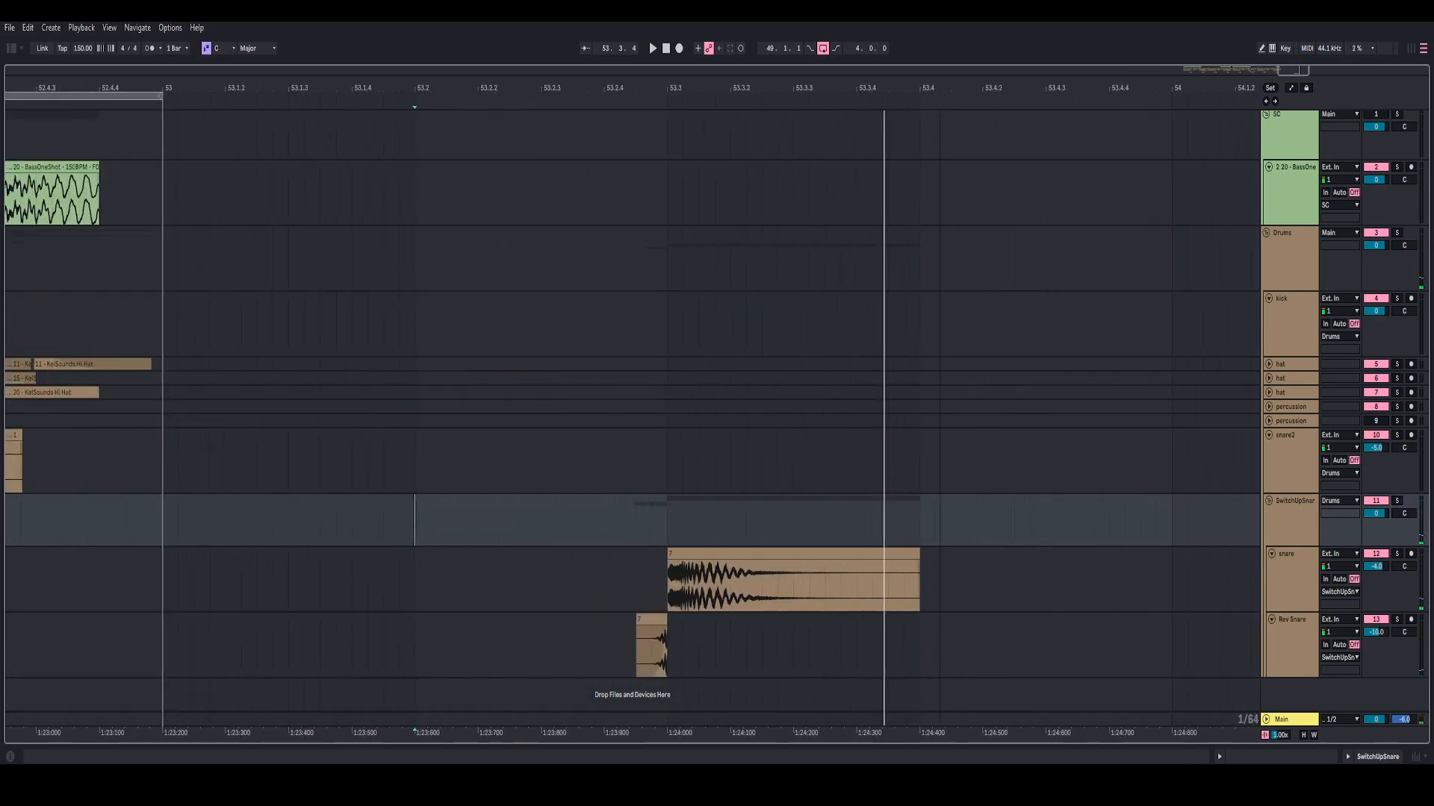
click(641, 590)
key(space)
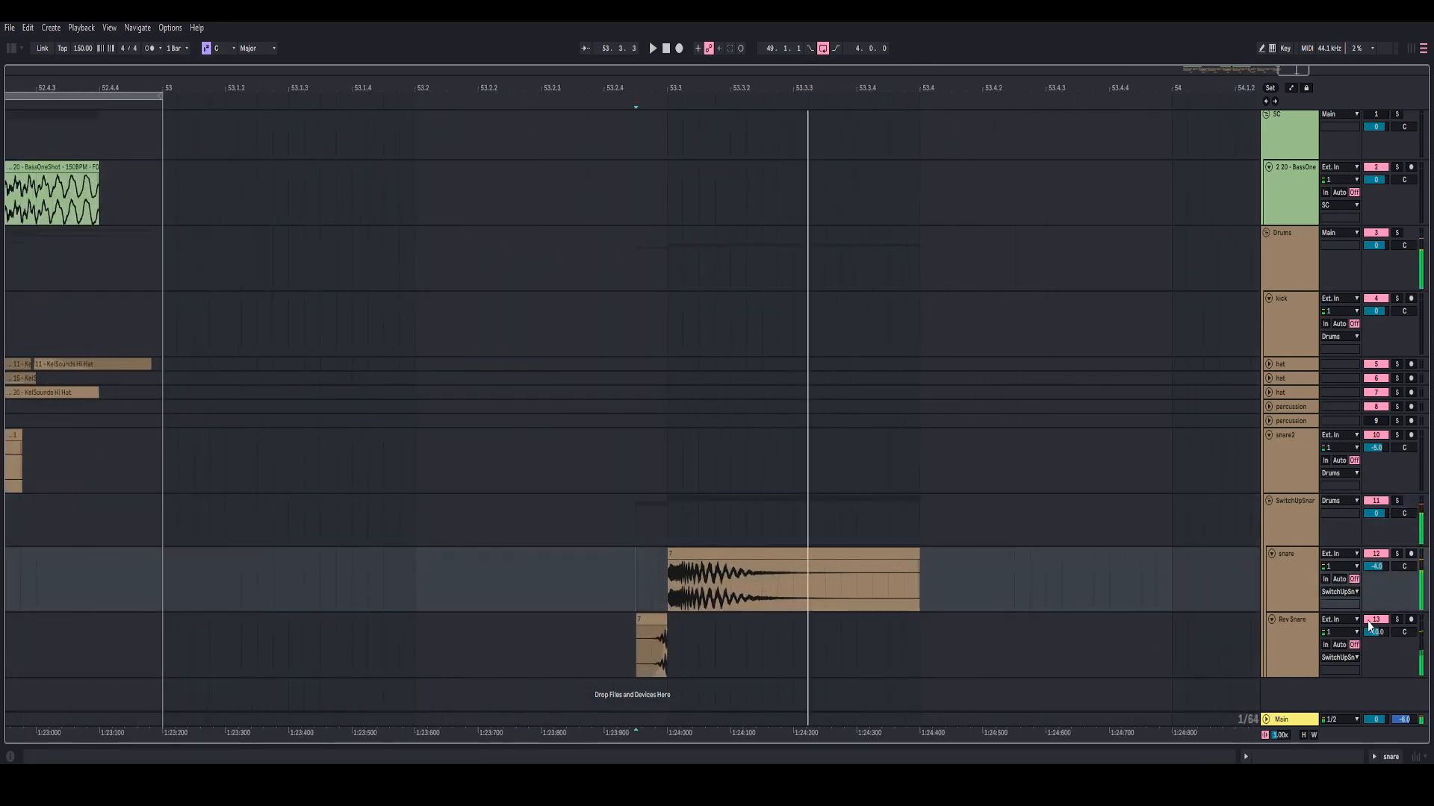
click(1372, 620)
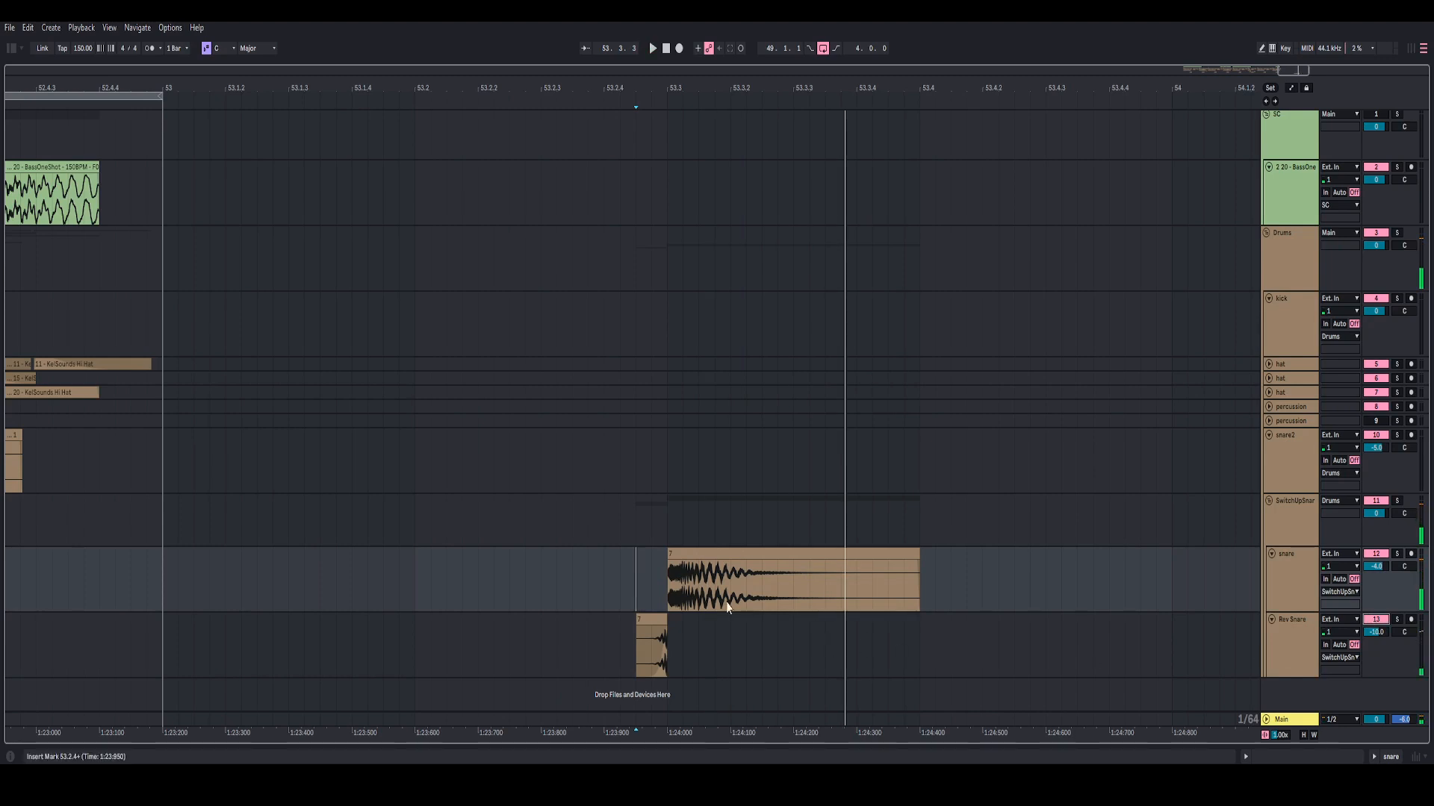
click(643, 596)
key(space)
key(space)
key(space)
key(space)
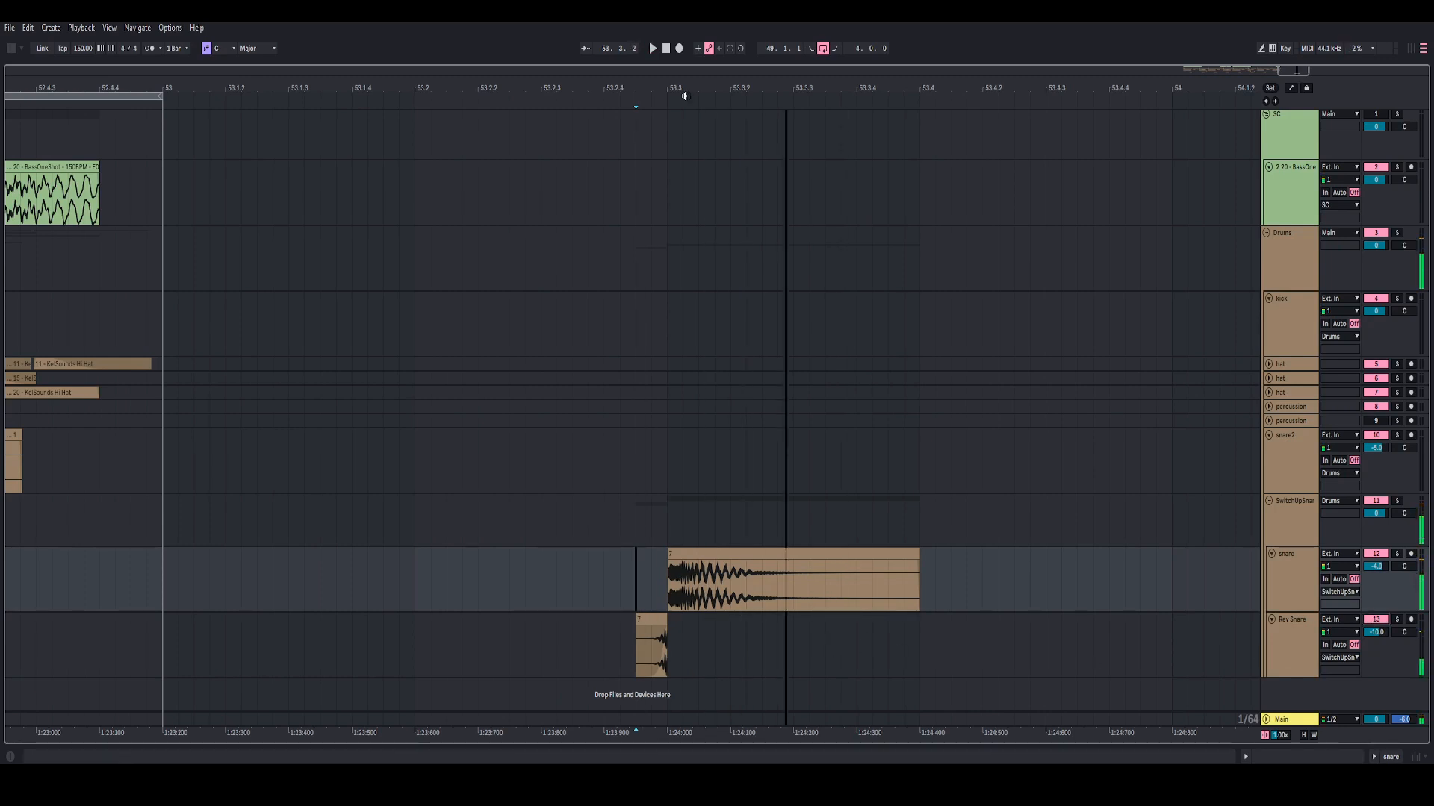
- Activate the SC bass group and play the full loop from 48.4.2
drag(676, 88, 1377, 121)
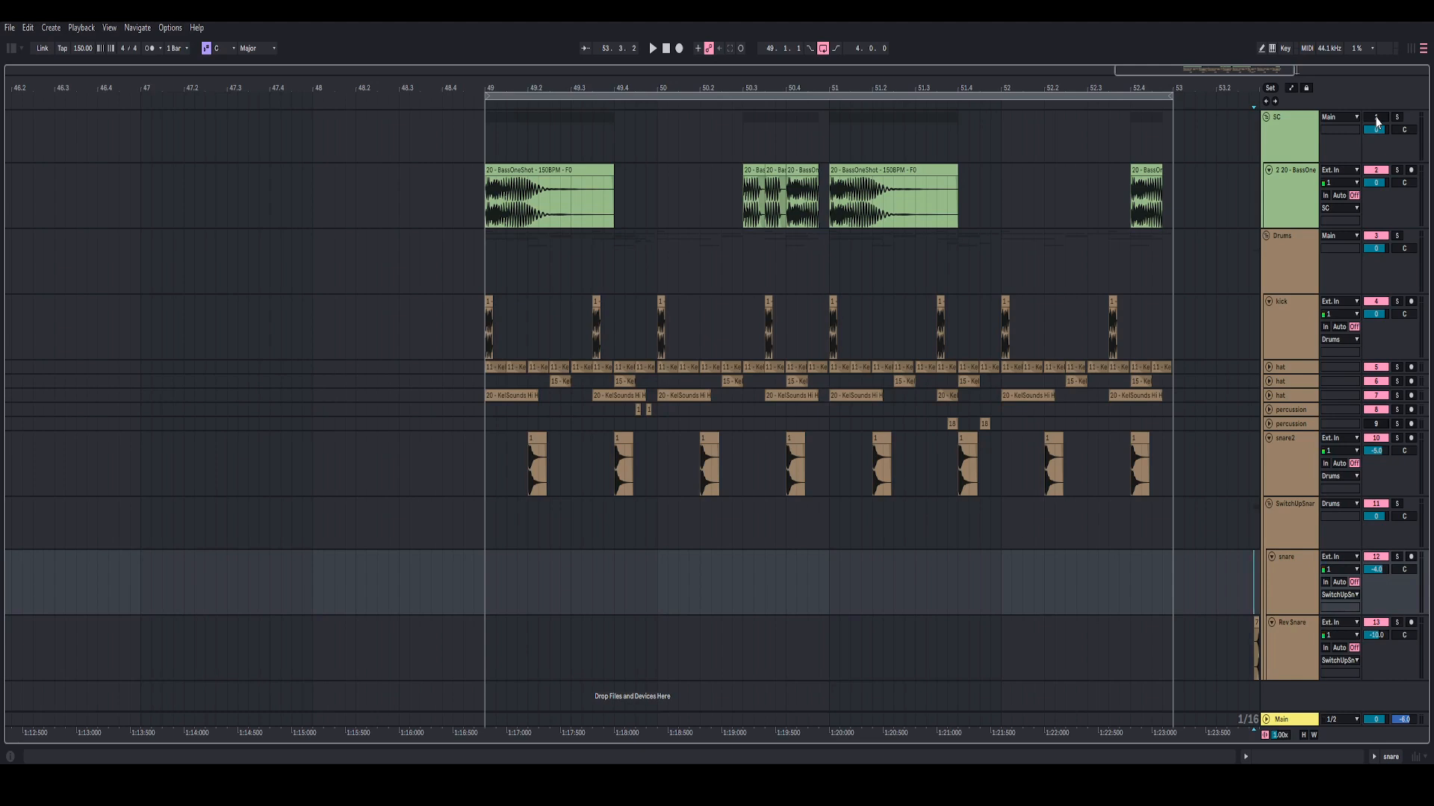
click(454, 263)
key(space)
drag(606, 88, 558, 61)
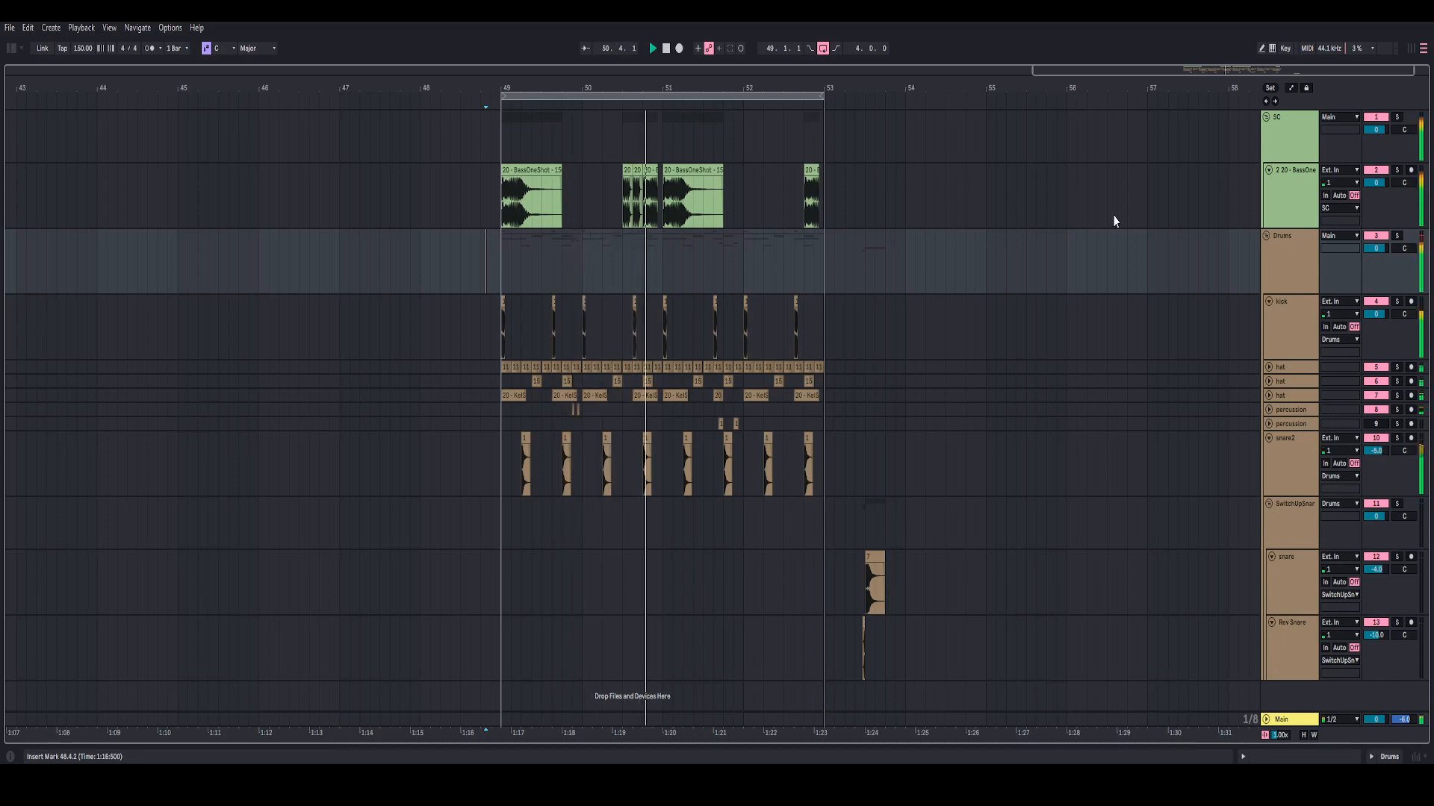
- Delete the two short BassOneShot clips just before 50.4 and play the result from 50.2.4
drag(631, 86, 642, 168)
click(616, 168)
key(Delete)
click(616, 171)
key(Delete)
click(584, 200)
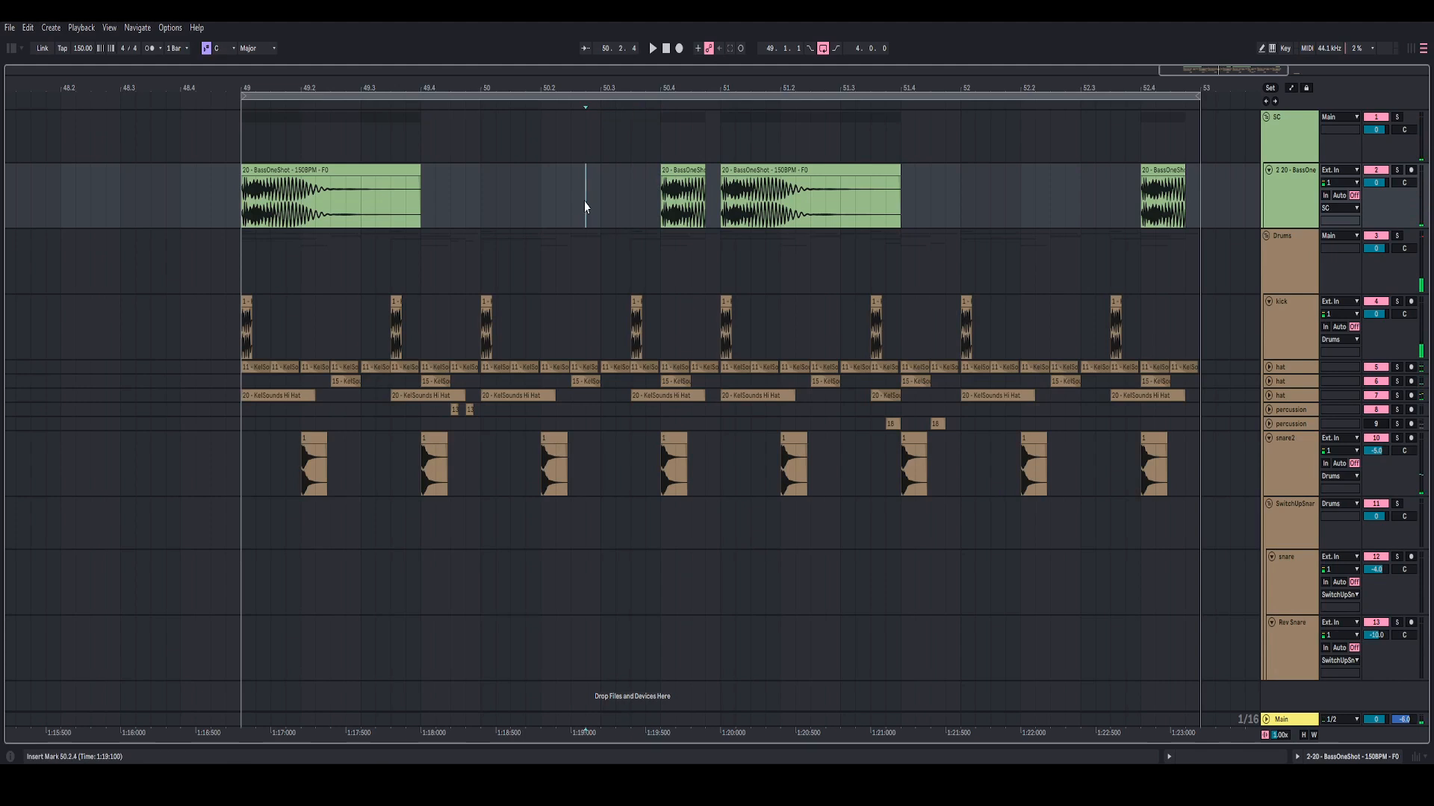
key(space)
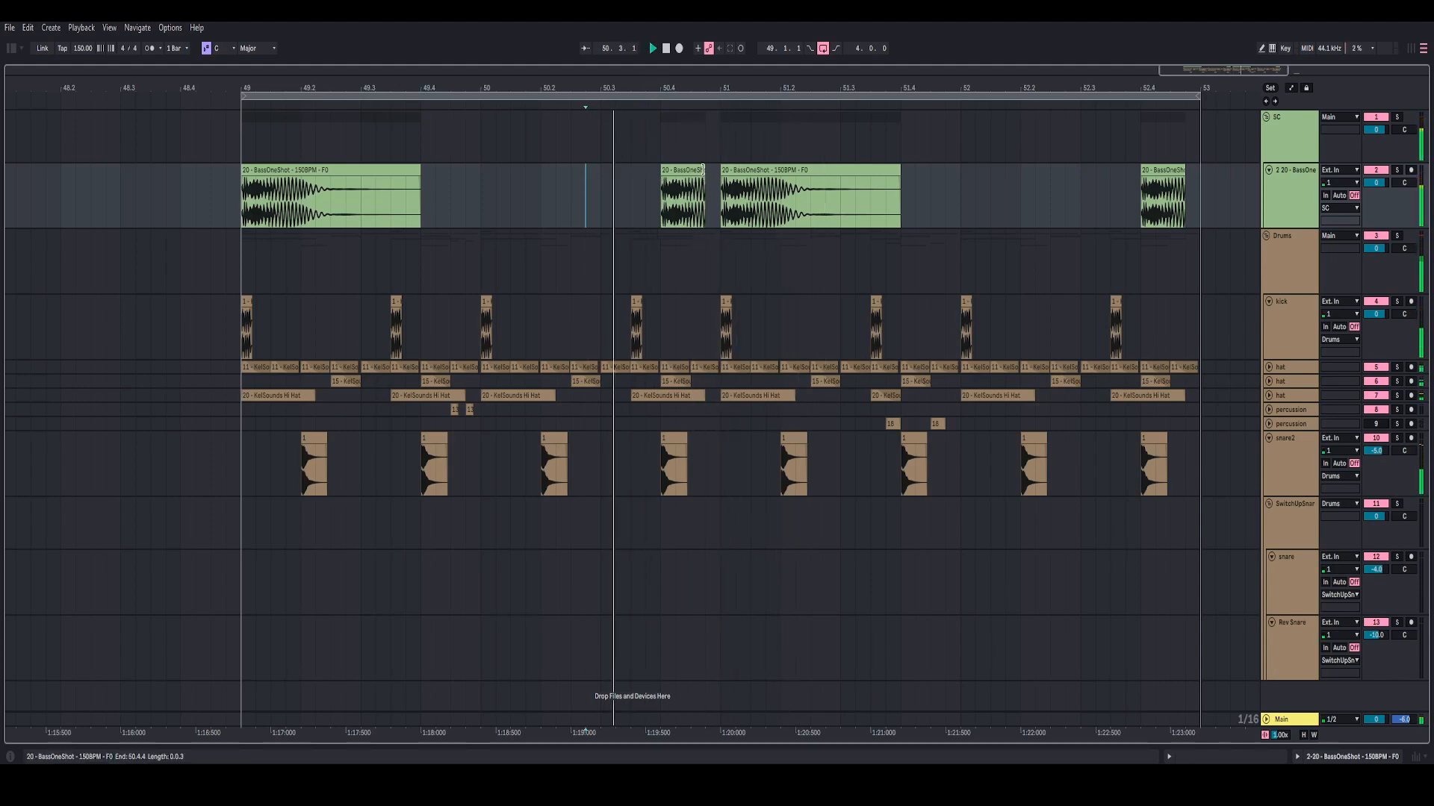
- Lengthen the BassOneShot clip starting at 50.4.1 so it ends at 51.1.1, and listen to the loop
drag(703, 179, 719, 174)
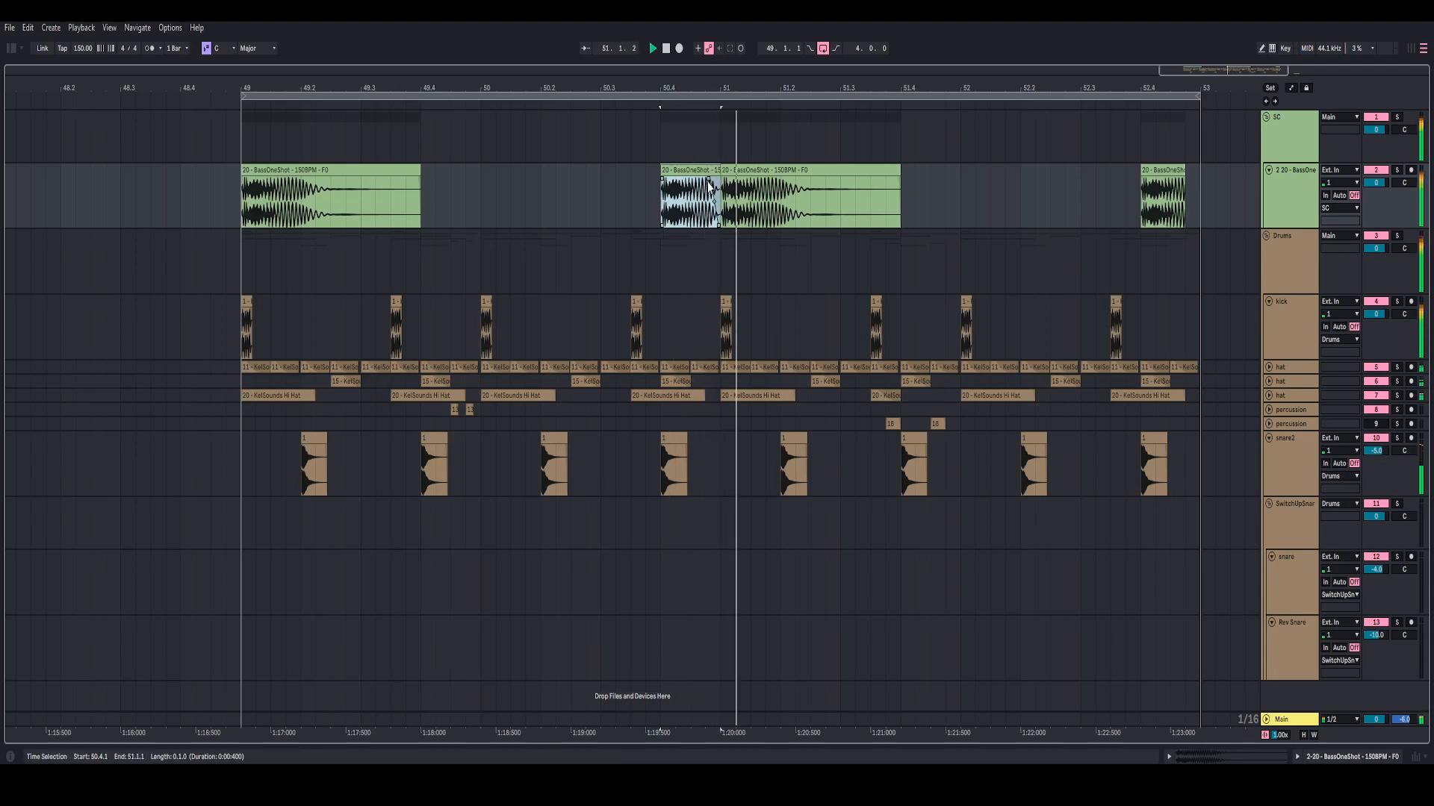
click(710, 181)
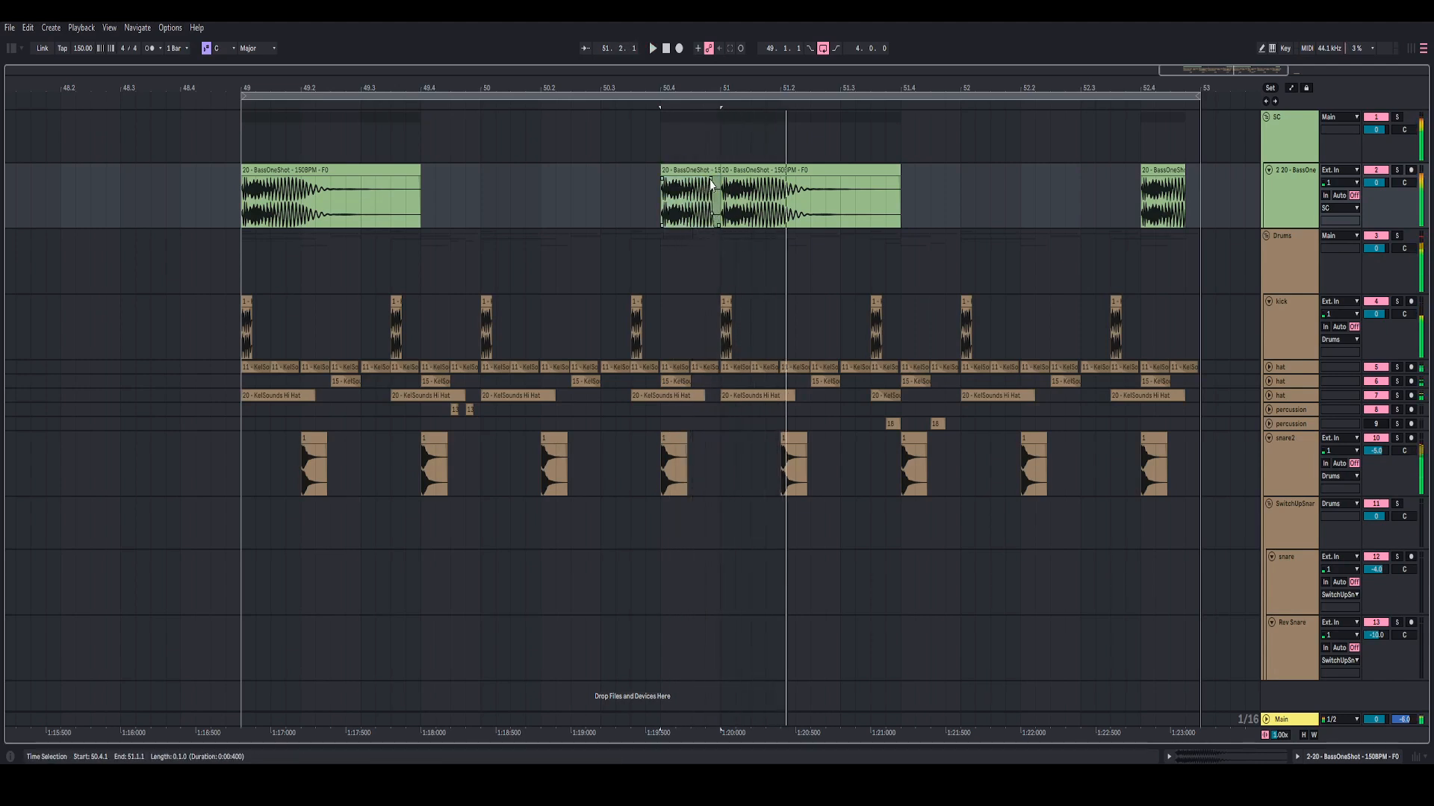
click(304, 170)
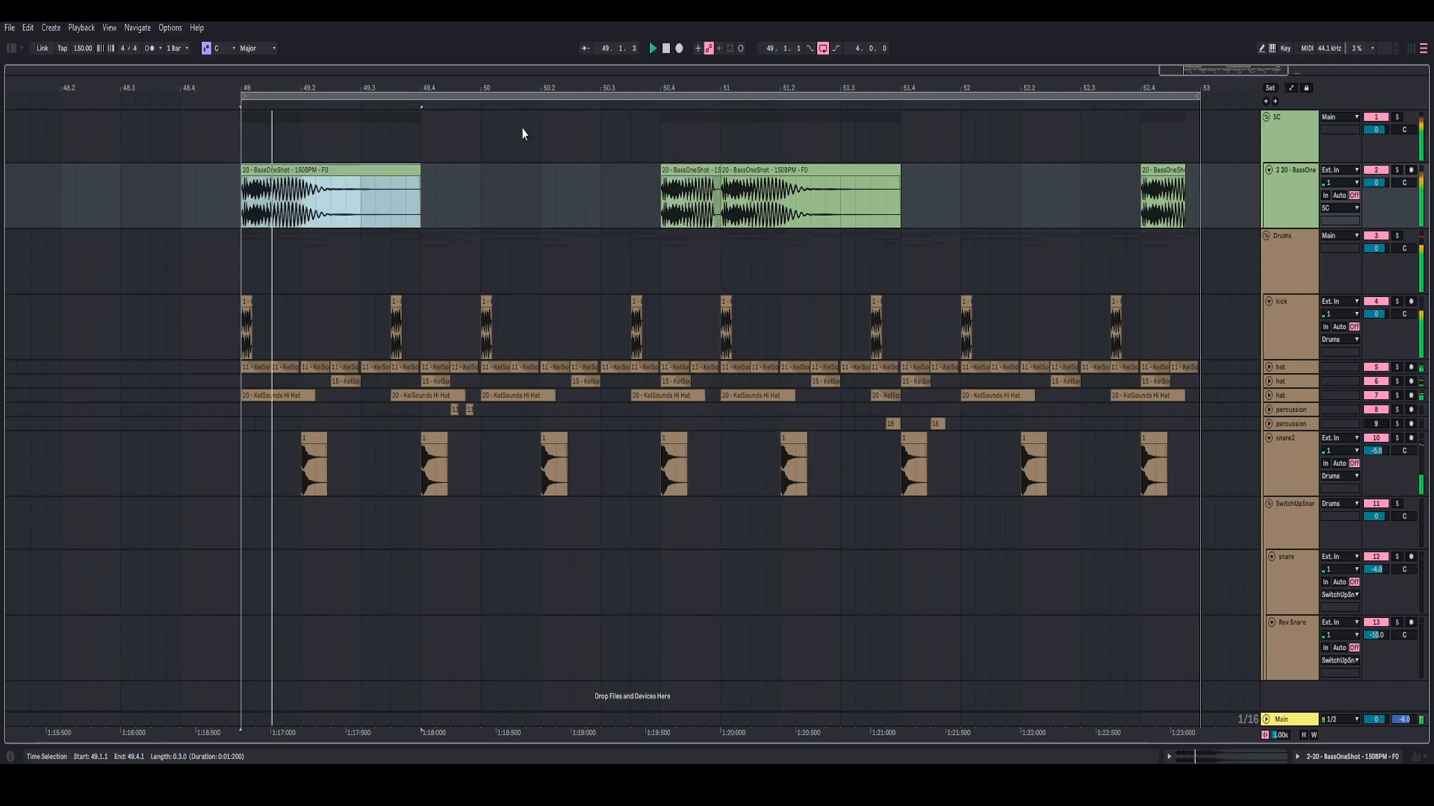
click(554, 112)
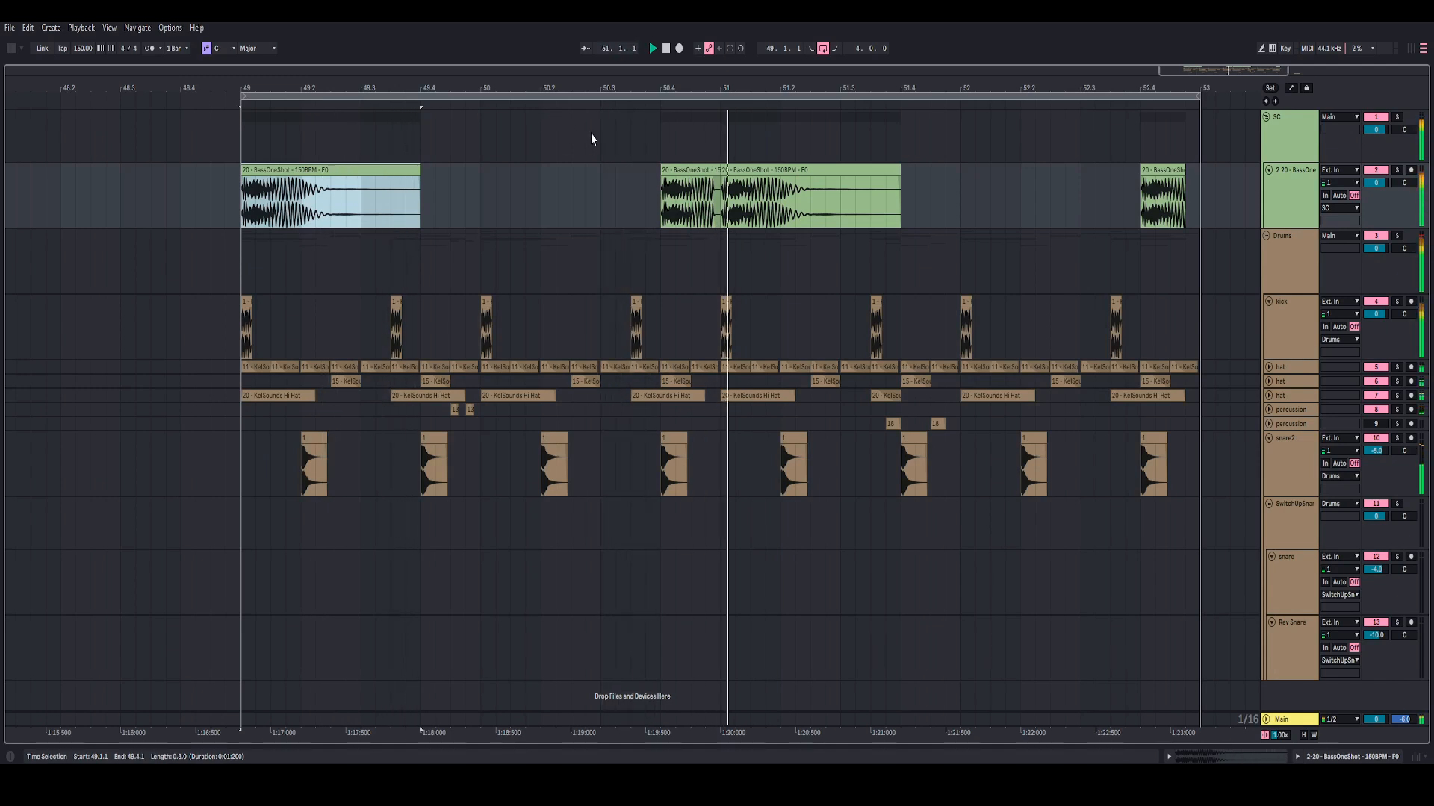
key(space)
key(space)
drag(715, 87, 715, 56)
key(space)
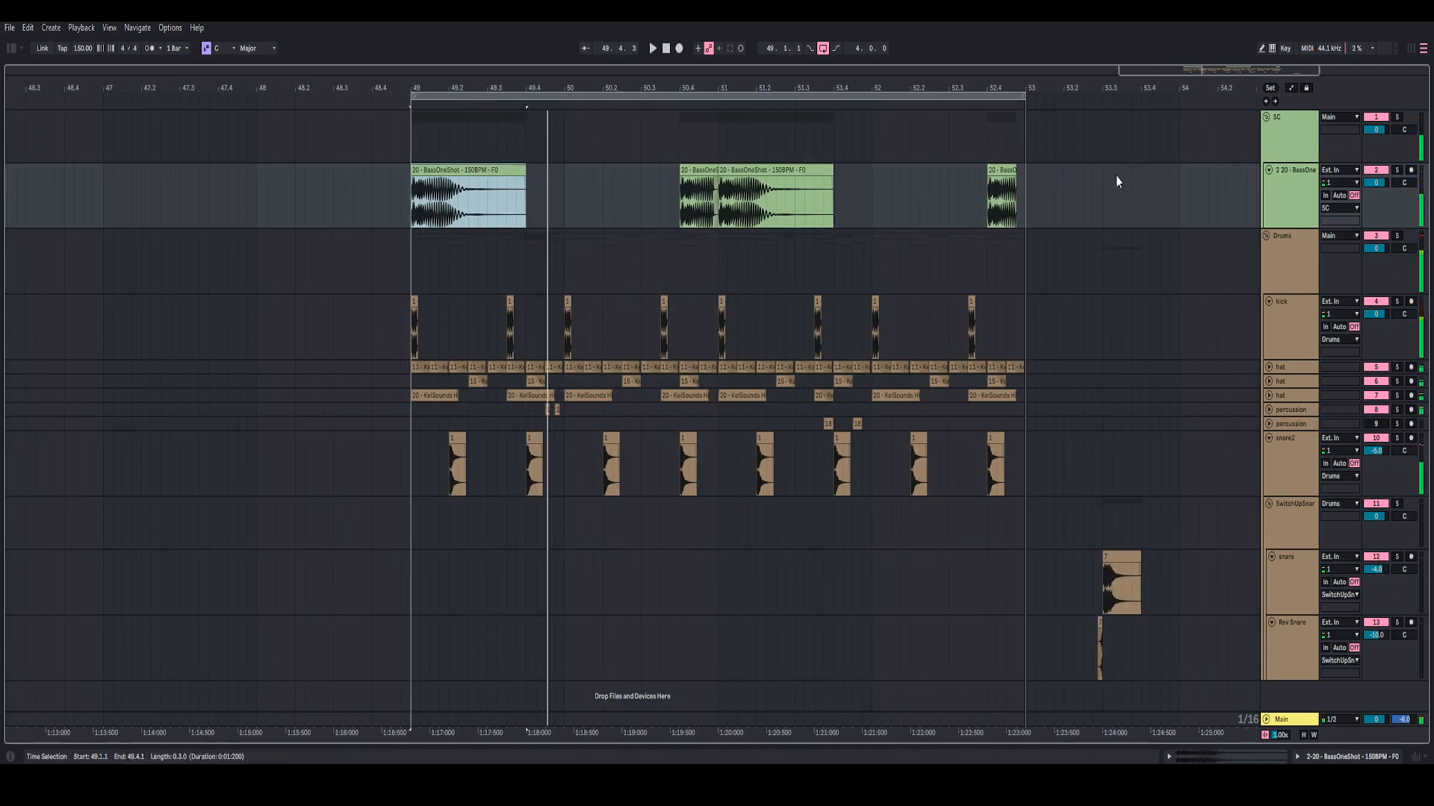
- Fold the kick, snare2 and SwitchUpSnare tracks to compact the Drums group
click(1270, 302)
click(1273, 287)
click(1270, 386)
click(1268, 401)
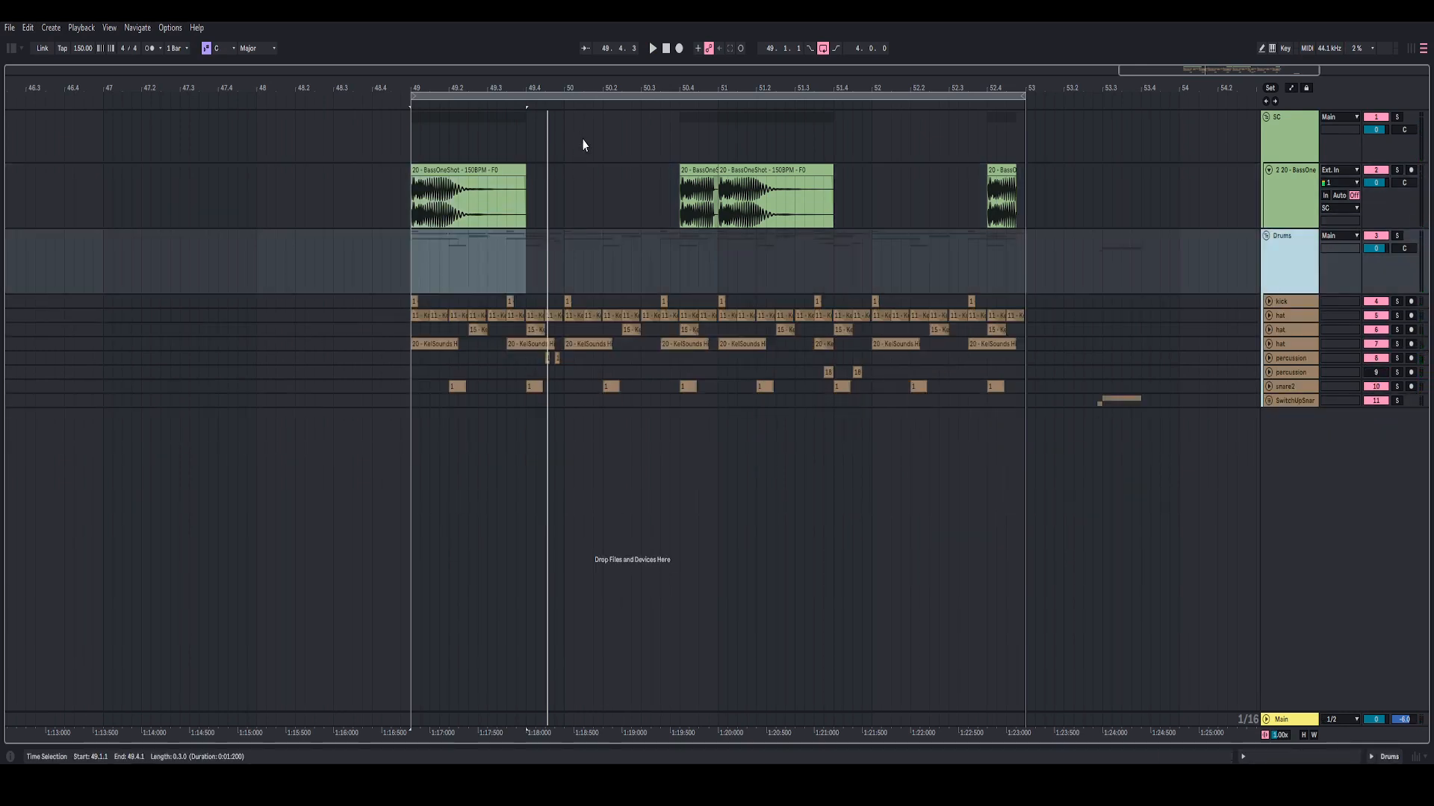
drag(665, 89, 648, 39)
- Play the fuller arrangement from 49.1.1 and hide the automation lanes
key(space)
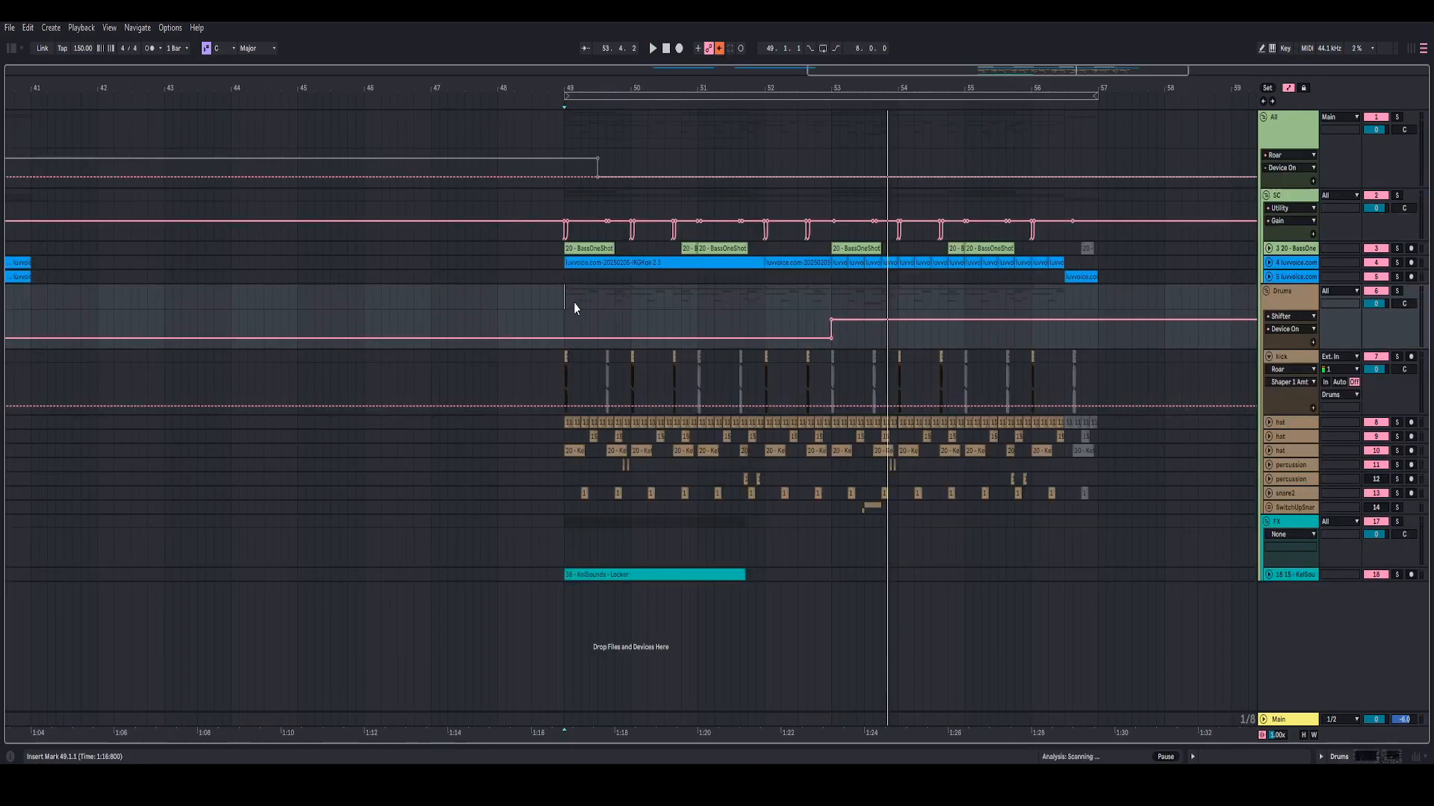
key(space)
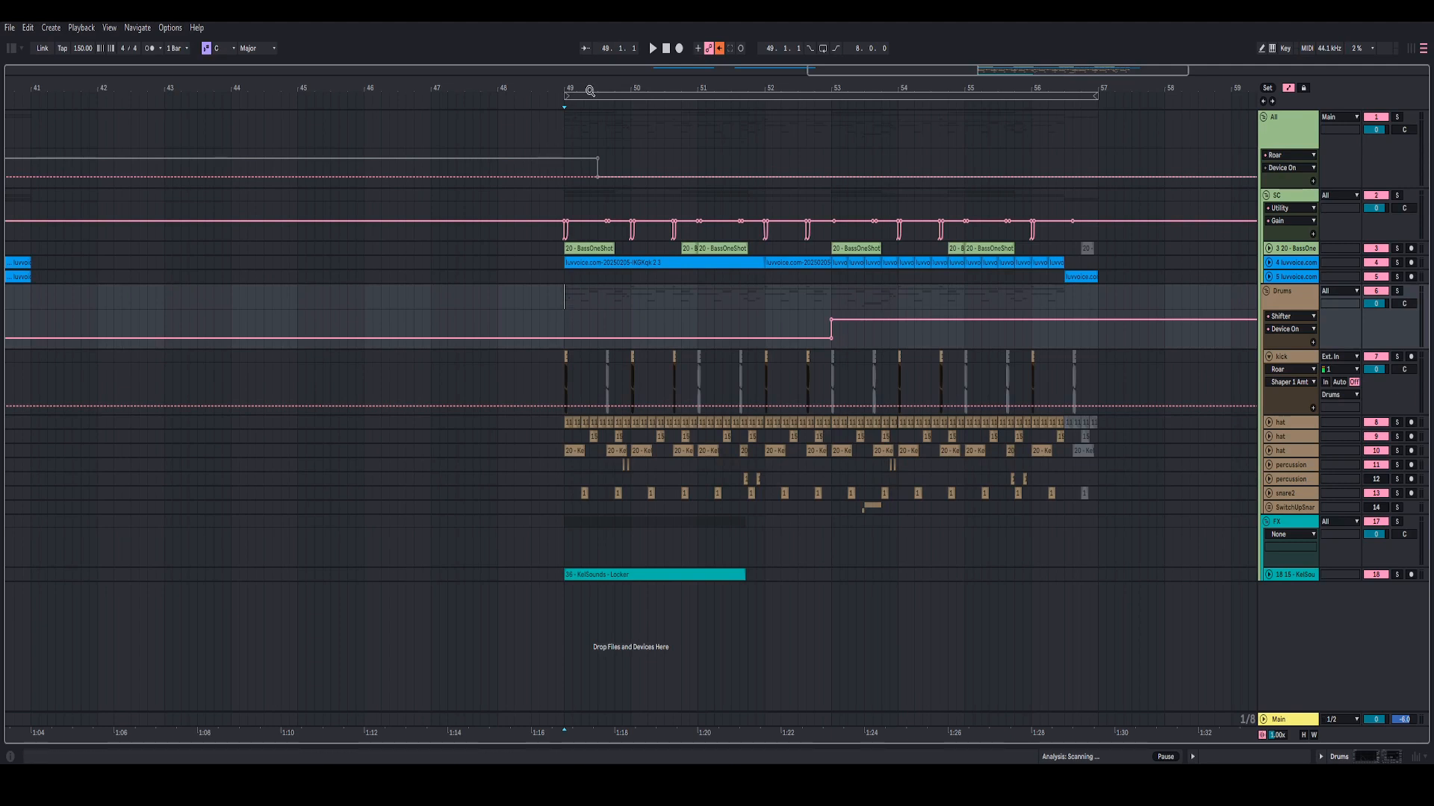
key(space)
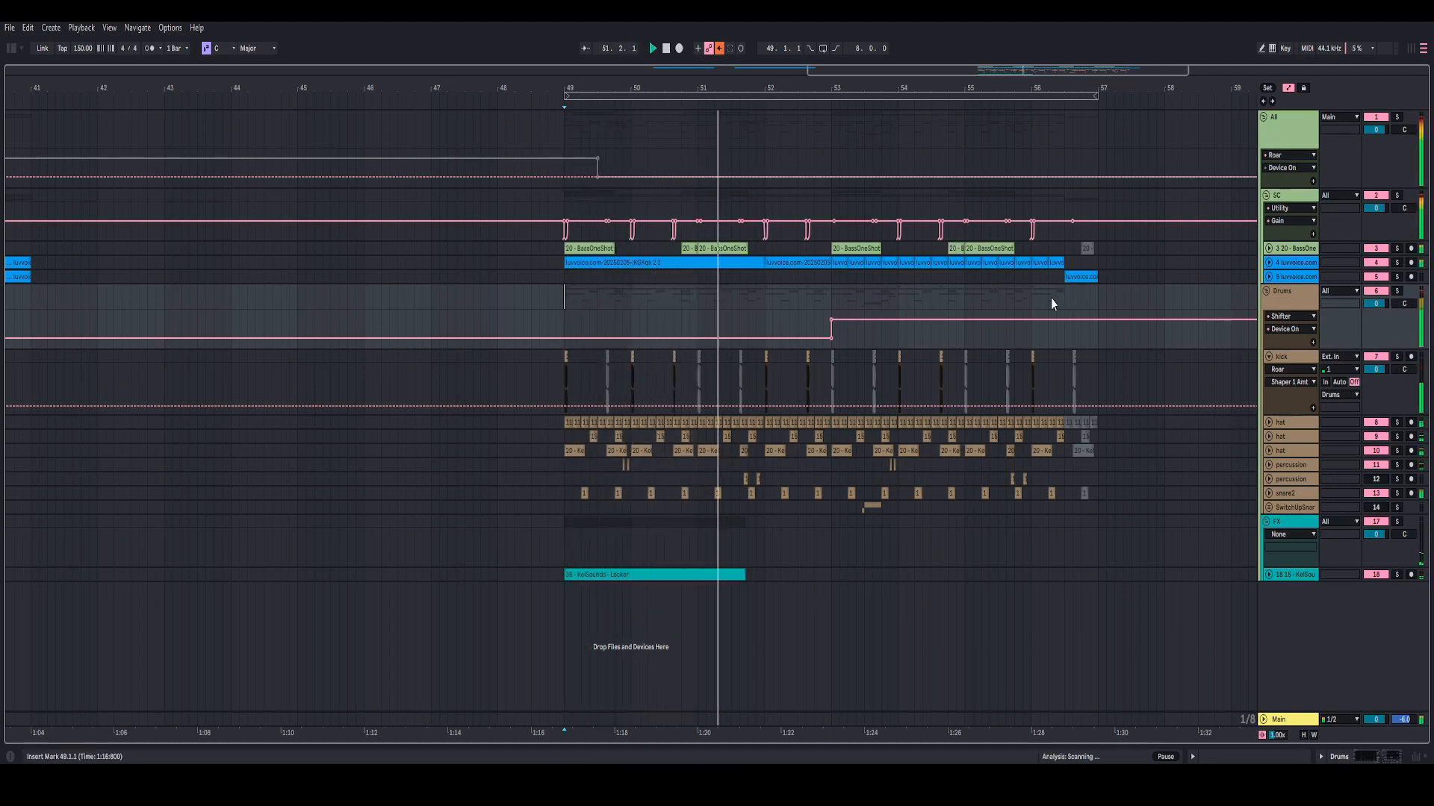
click(1157, 297)
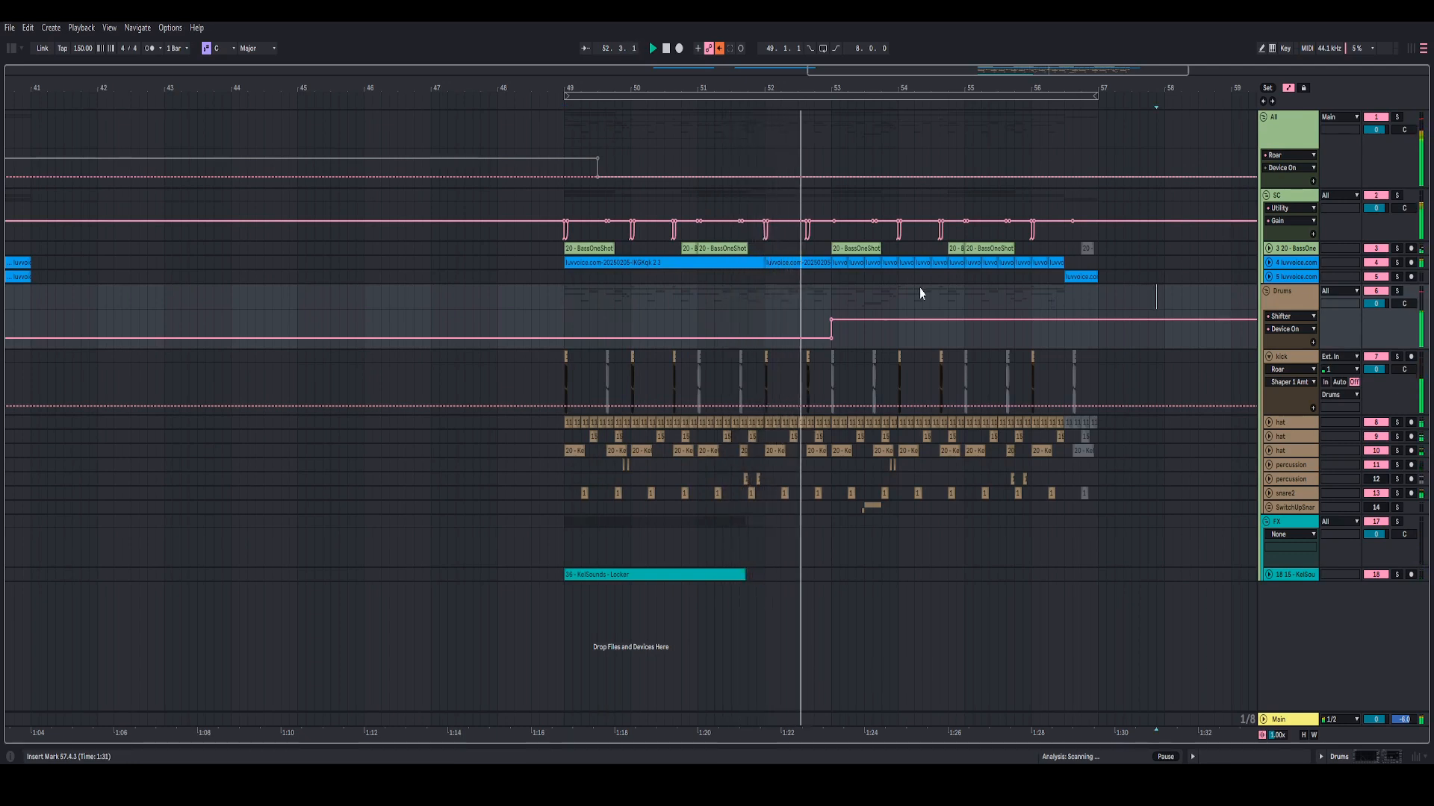
key(a)
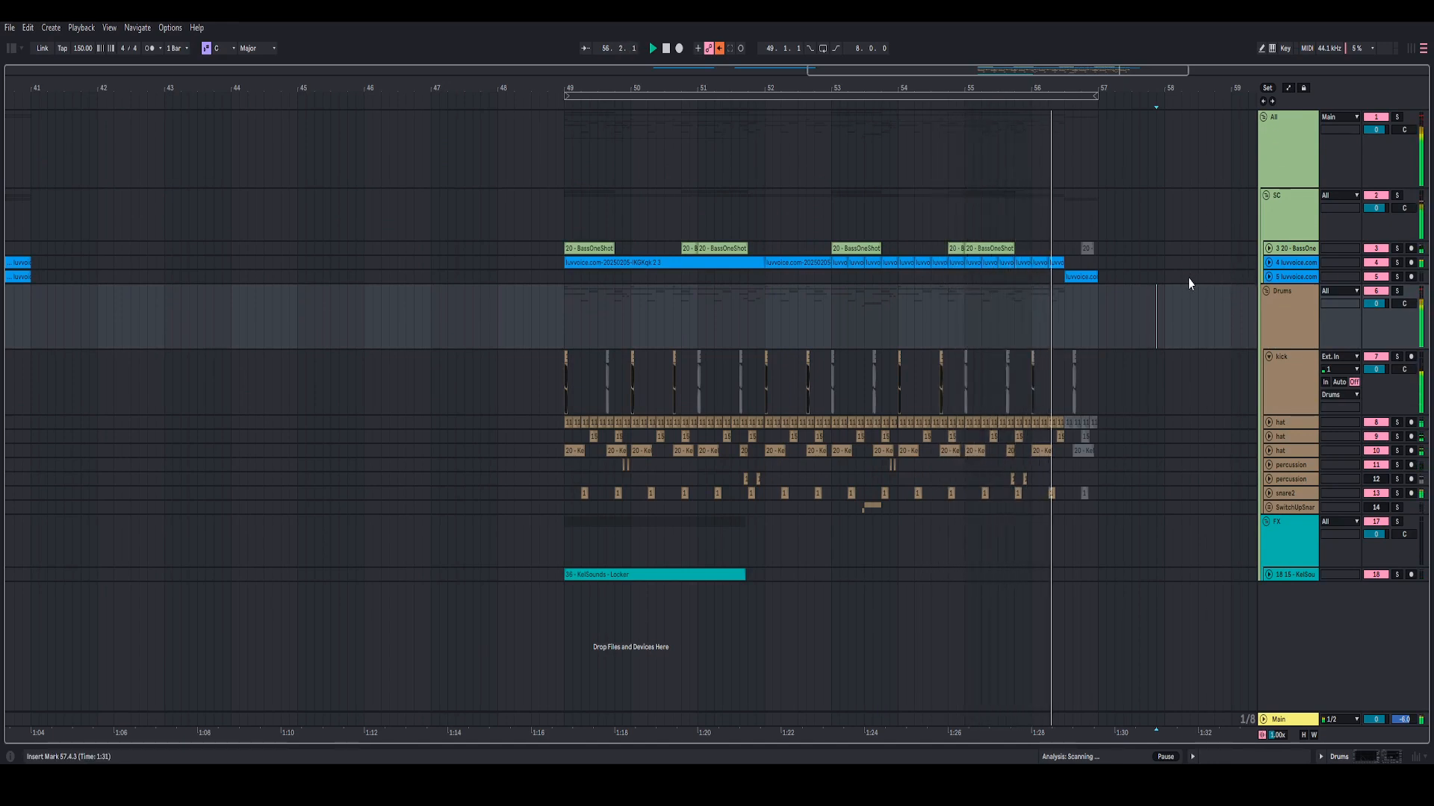
click(837, 321)
key(space)
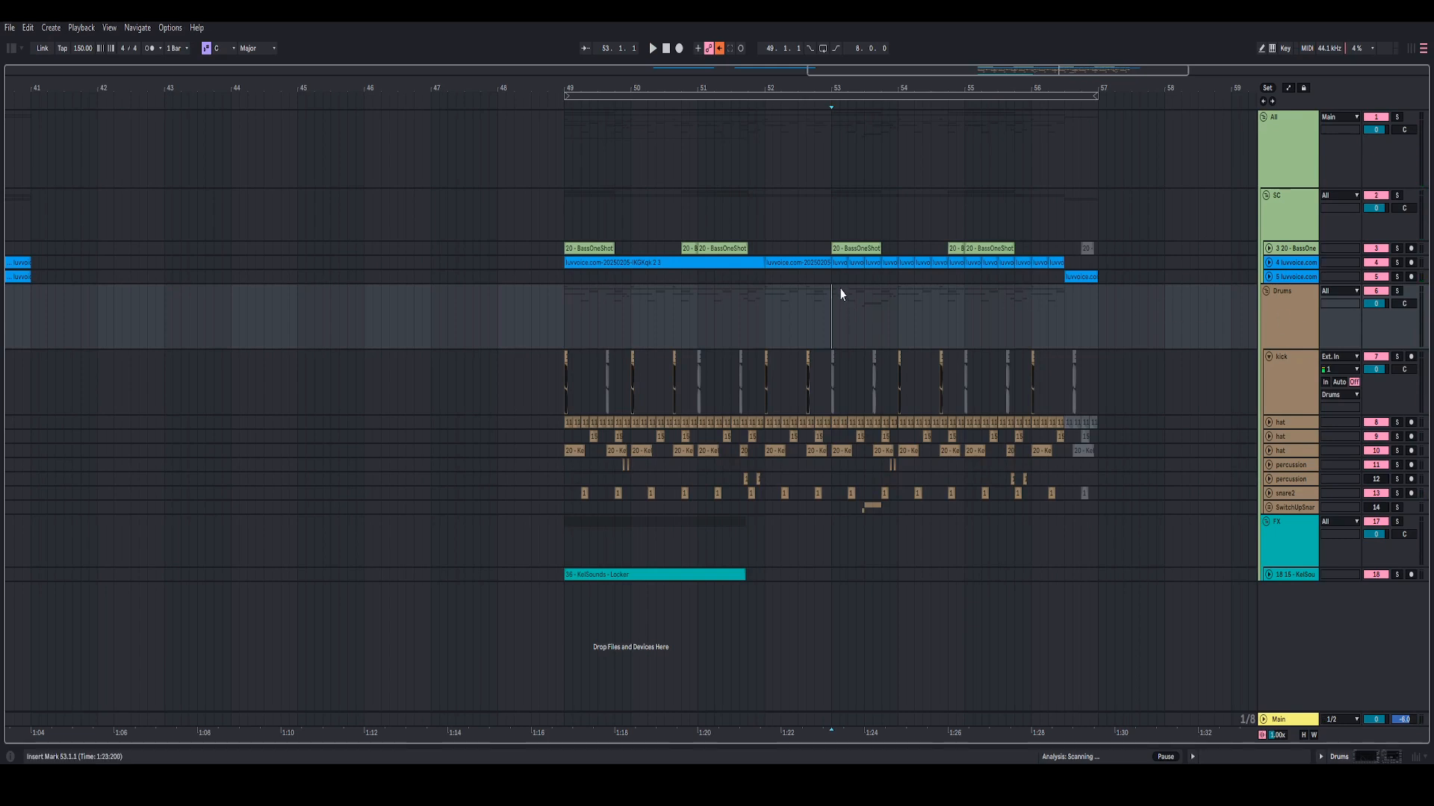
- Unfold the first blue audio track and select the Drums group from 49.1.1 to 53.1.1
click(1269, 263)
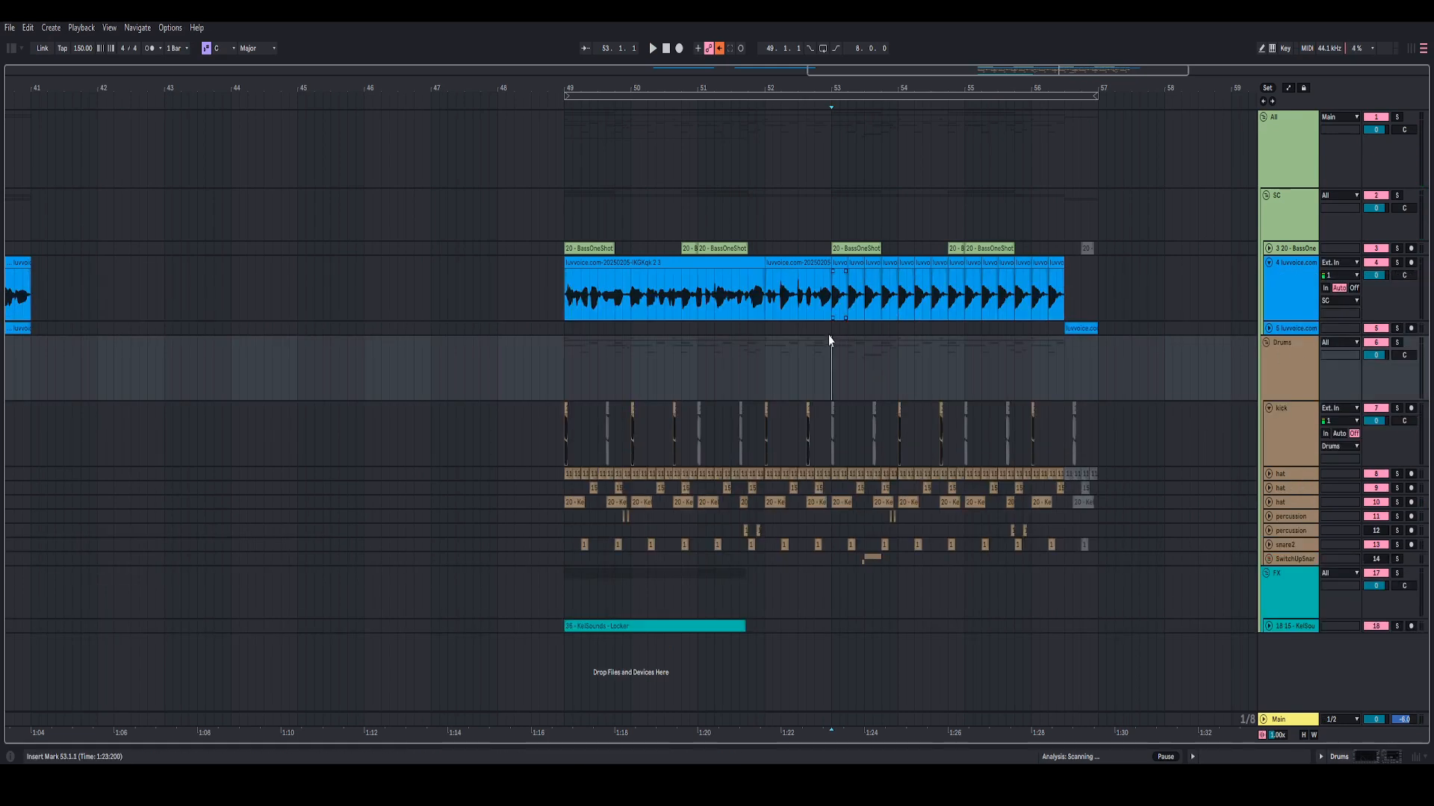
drag(829, 340, 1114, 276)
click(1114, 276)
drag(567, 374, 822, 364)
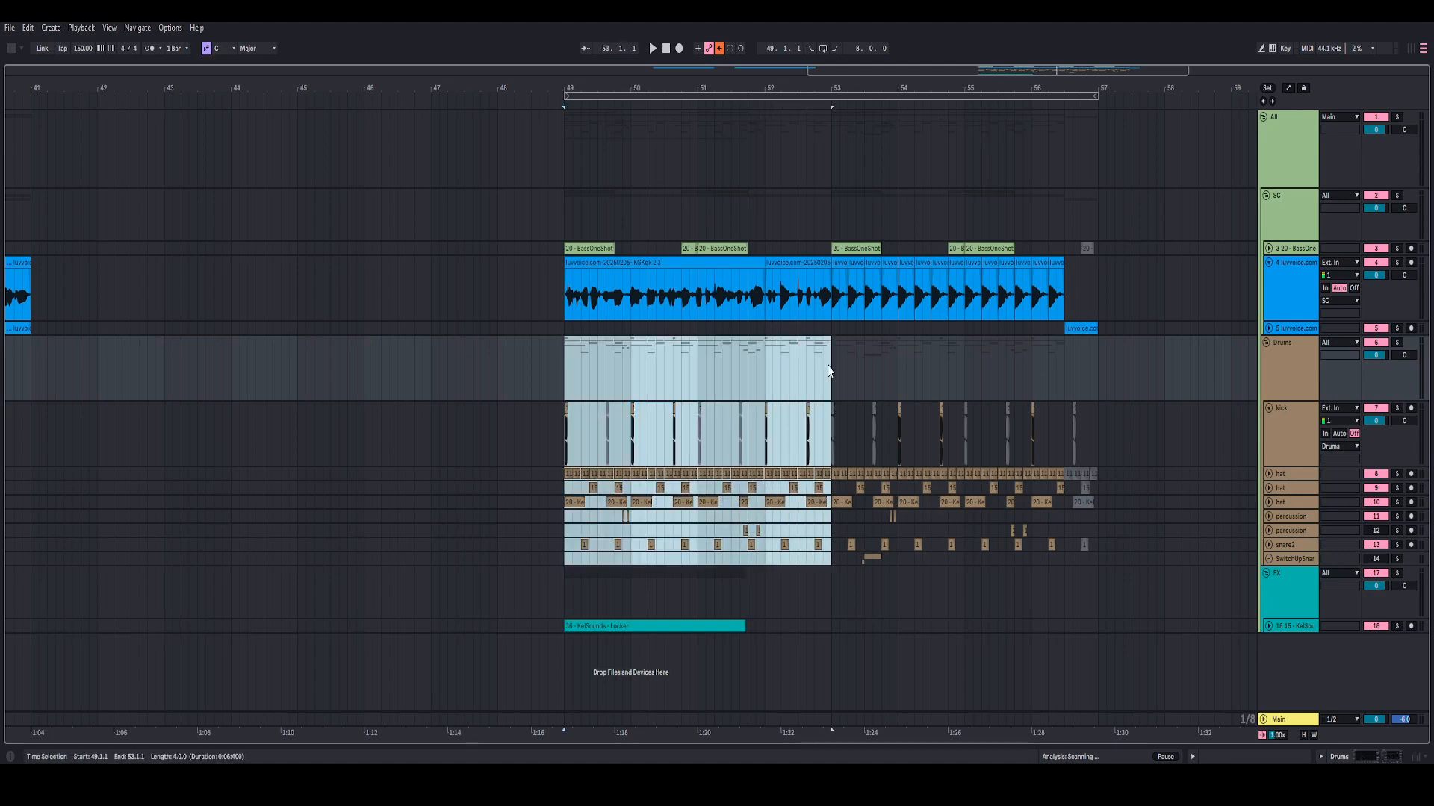
- Play the arrangement from 49.1.1, solo the unfolded blue vocal track and show its device chain
click(807, 368)
click(565, 300)
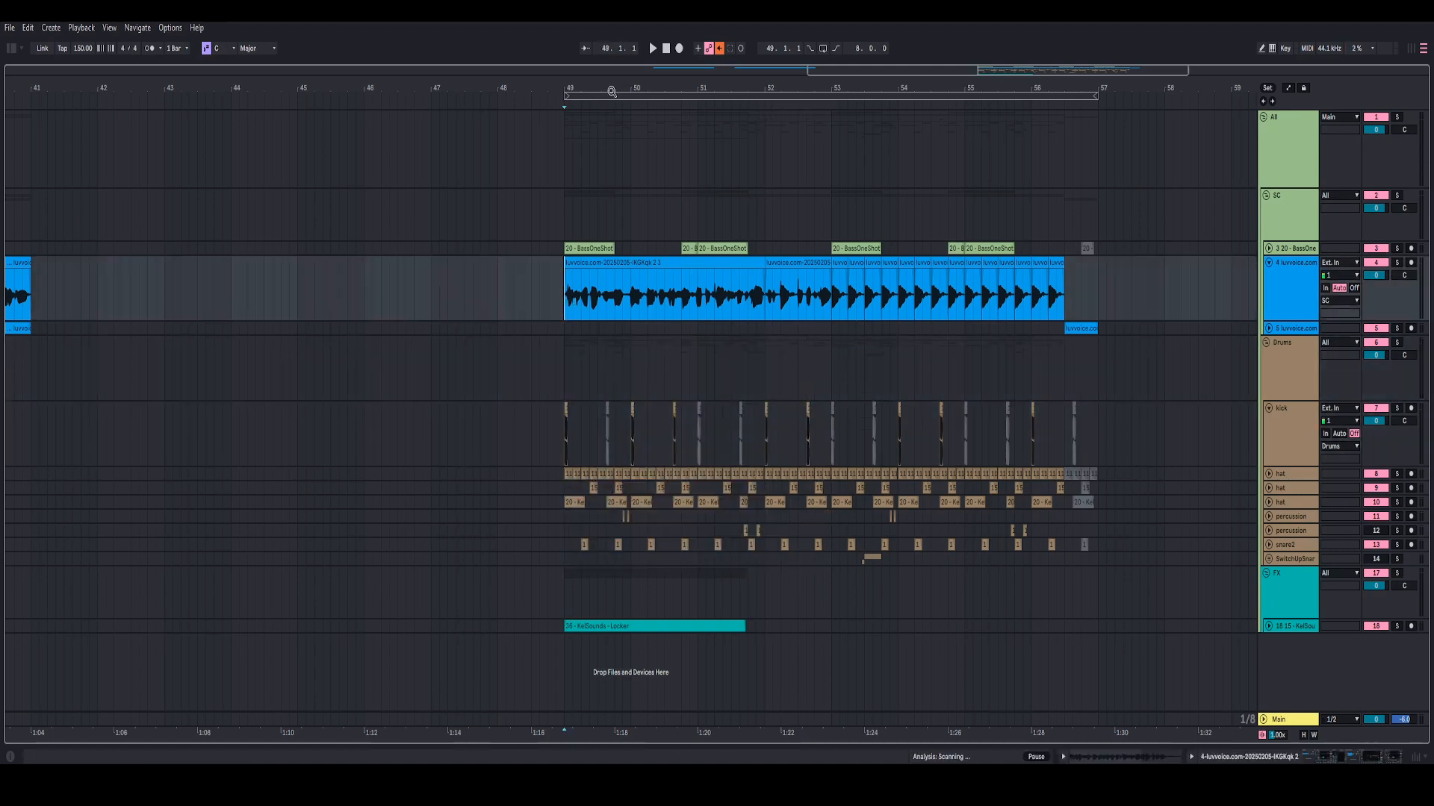
drag(611, 91, 657, 194)
key(space)
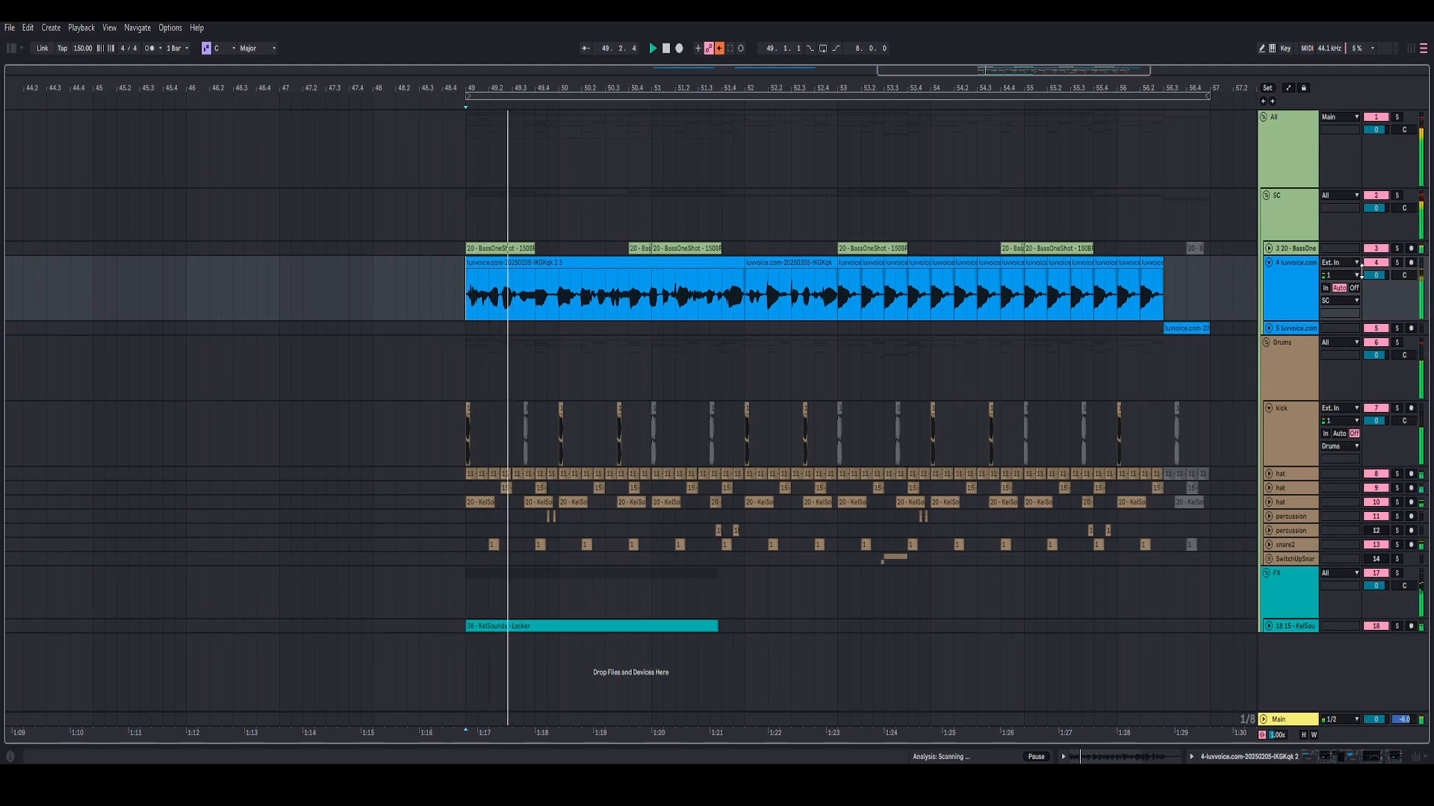
click(1396, 262)
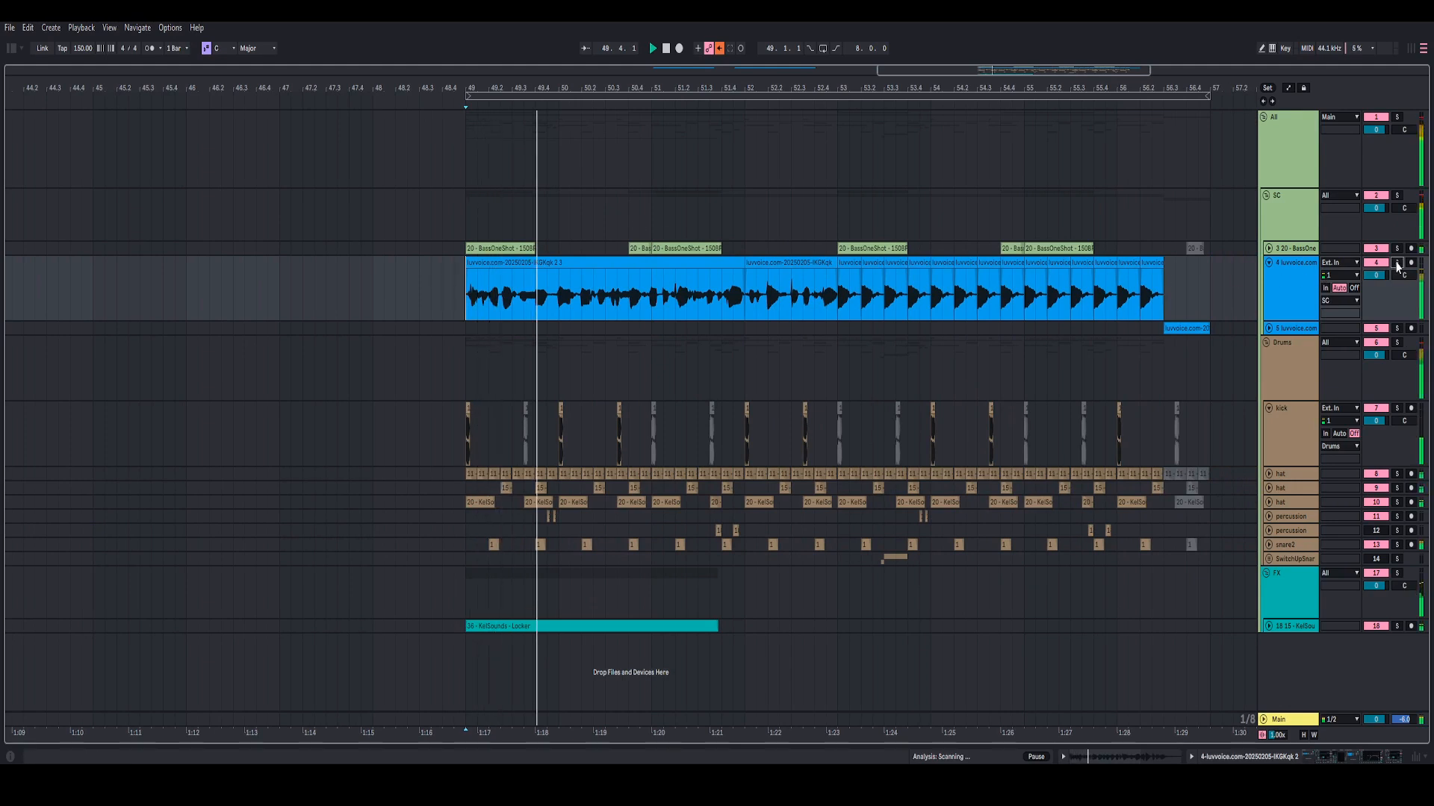
click(1295, 756)
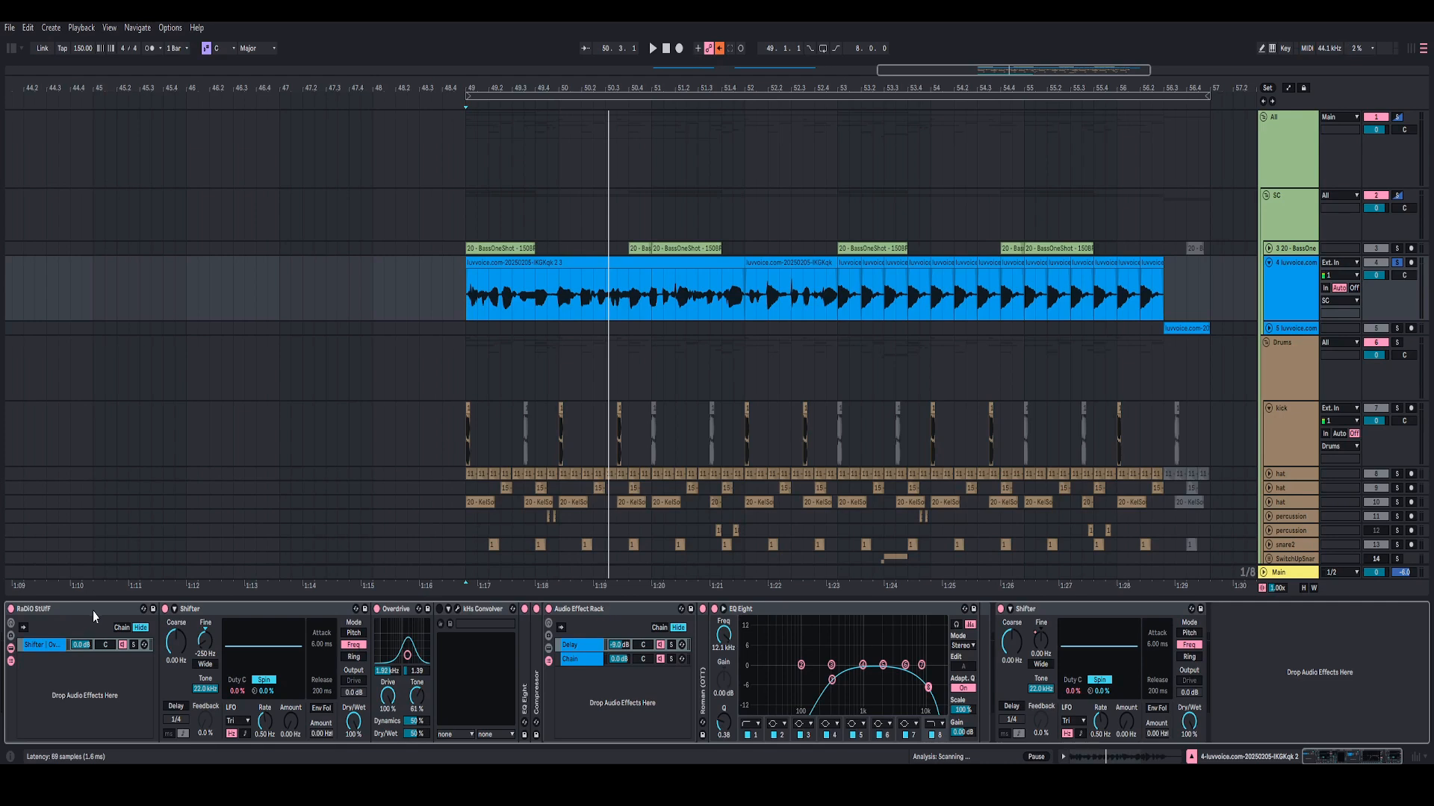
- Fold the RADIO STUFF rack and listen to the first clip on the soloed vocal track
double_click(71, 615)
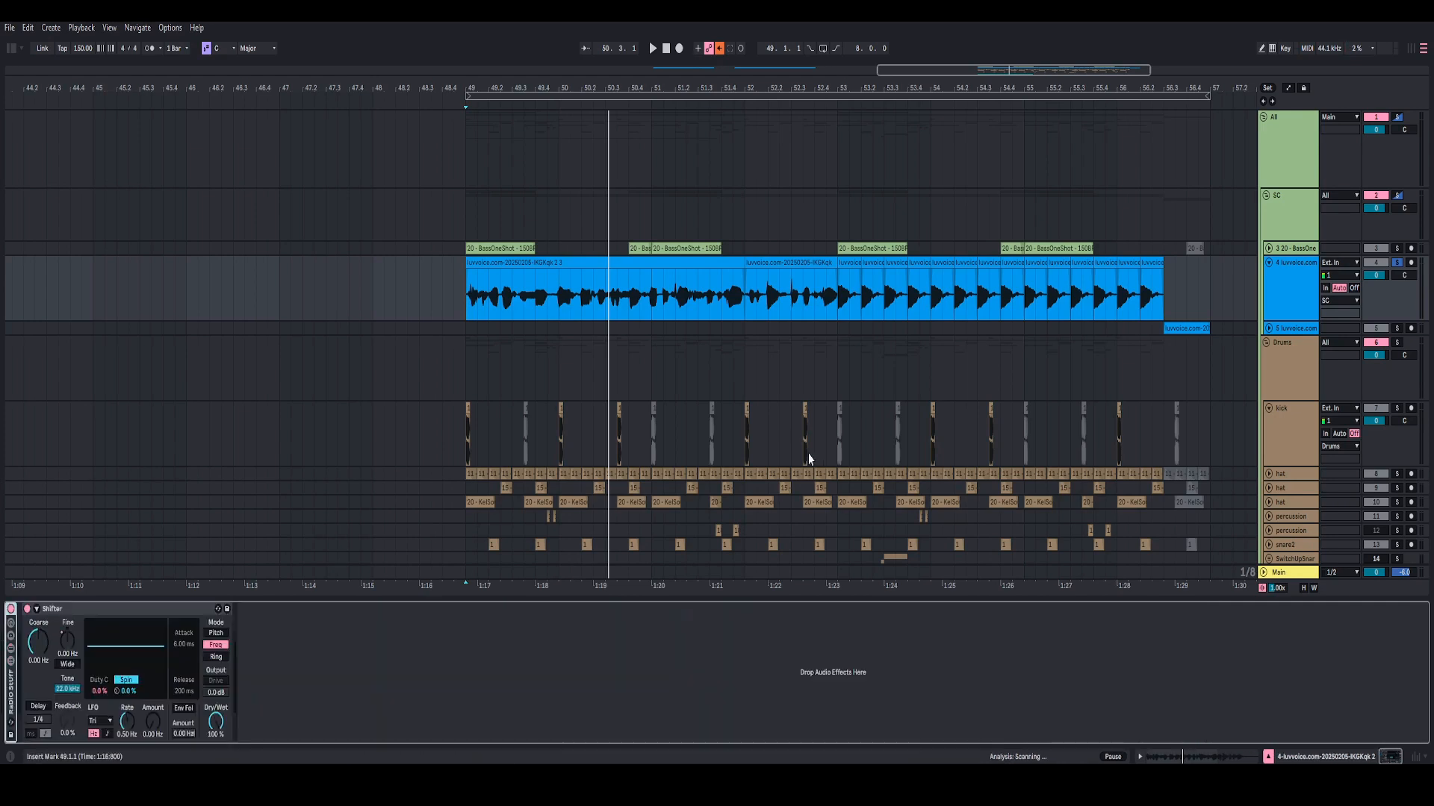
click(511, 275)
key(space)
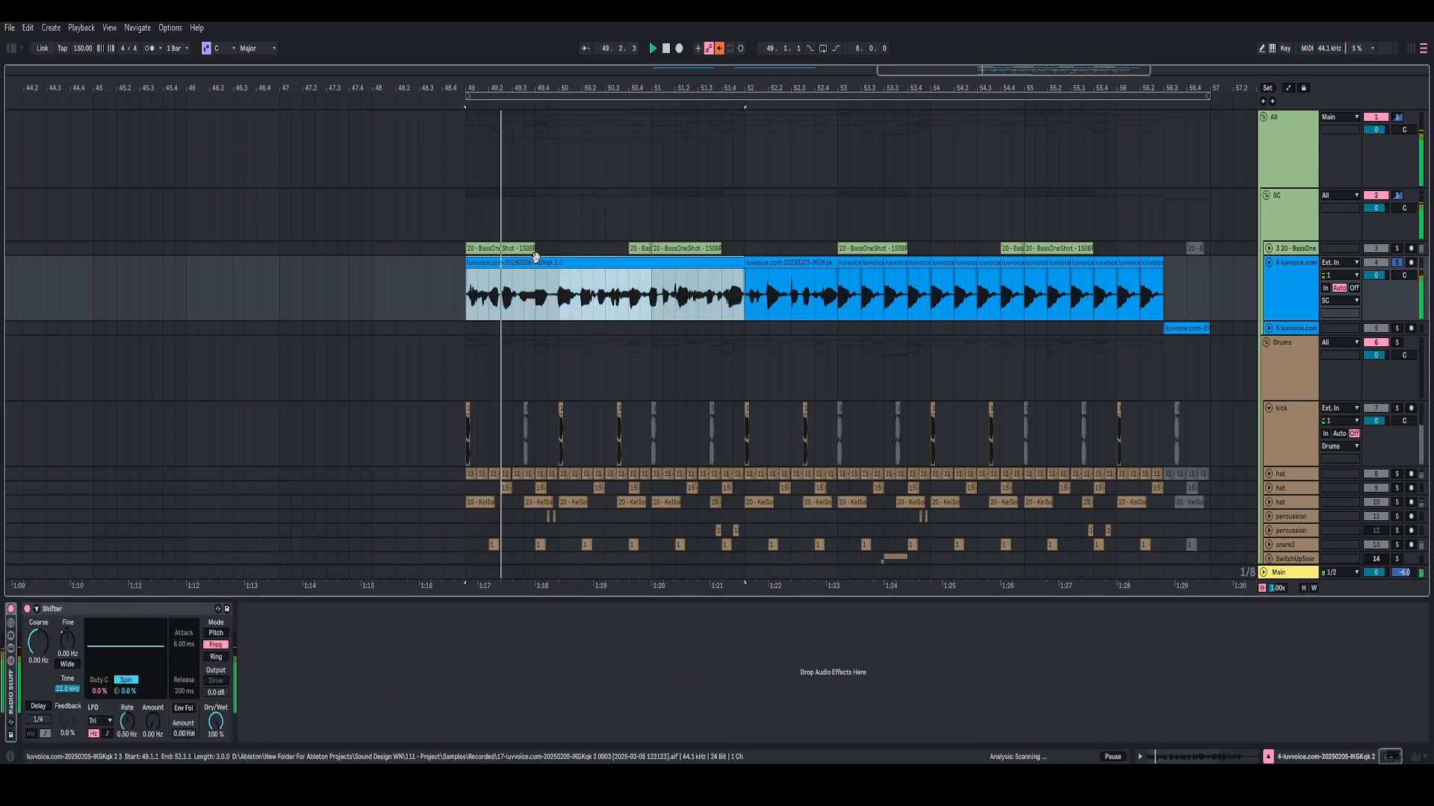
key(space)
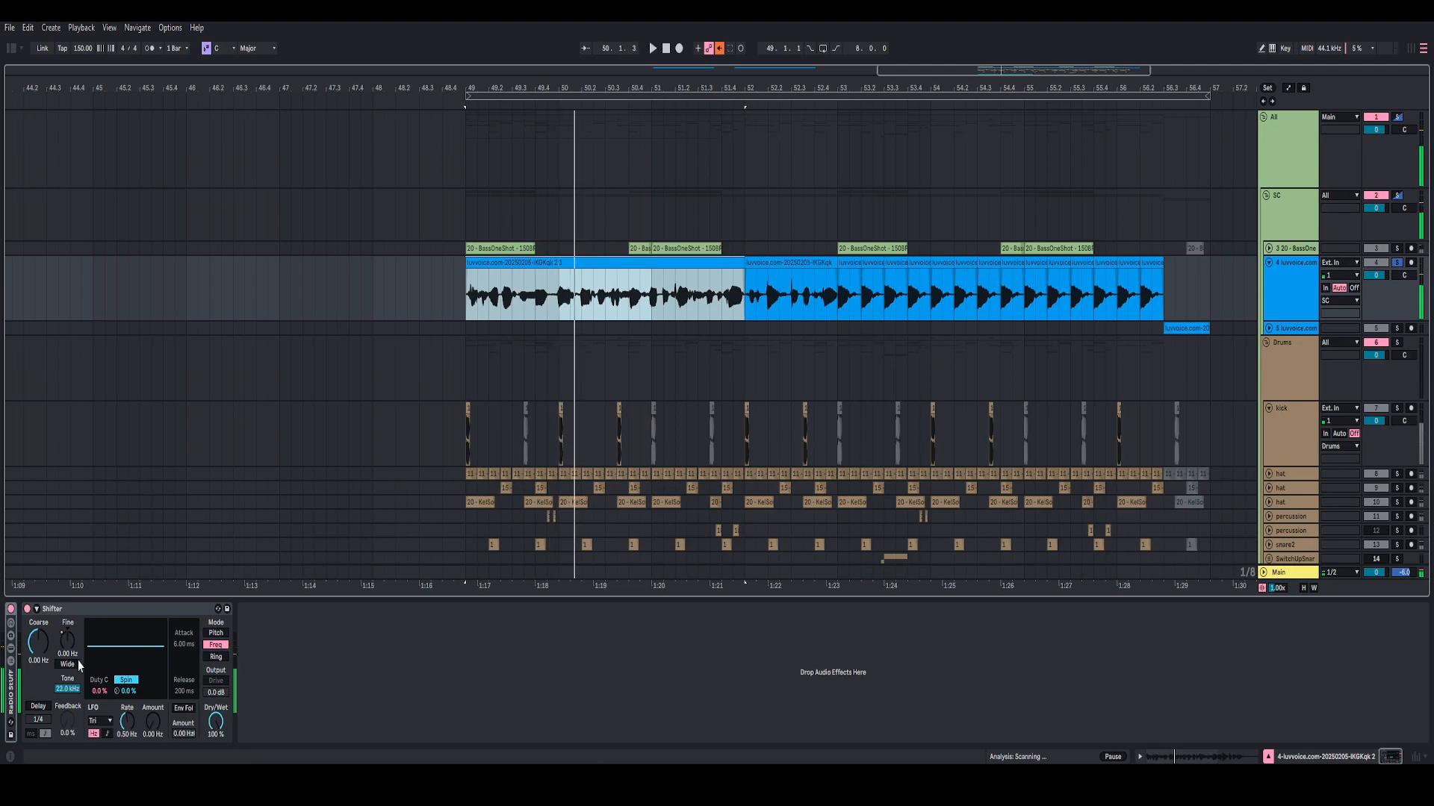
- Show the RADIO STUFF rack's chain list and inspect the options of the Shifter's Fine control
click(12, 662)
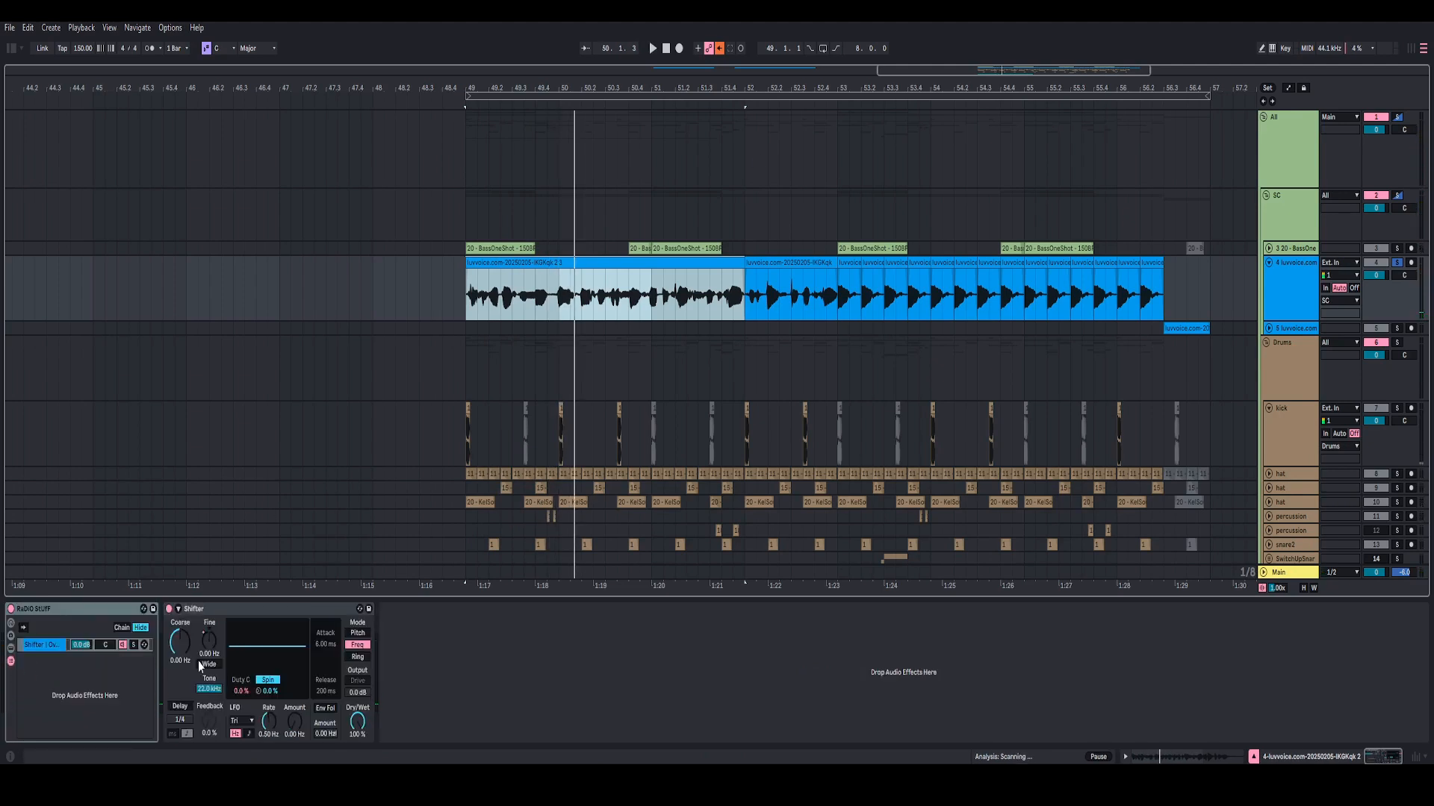
right_click(209, 652)
click(296, 521)
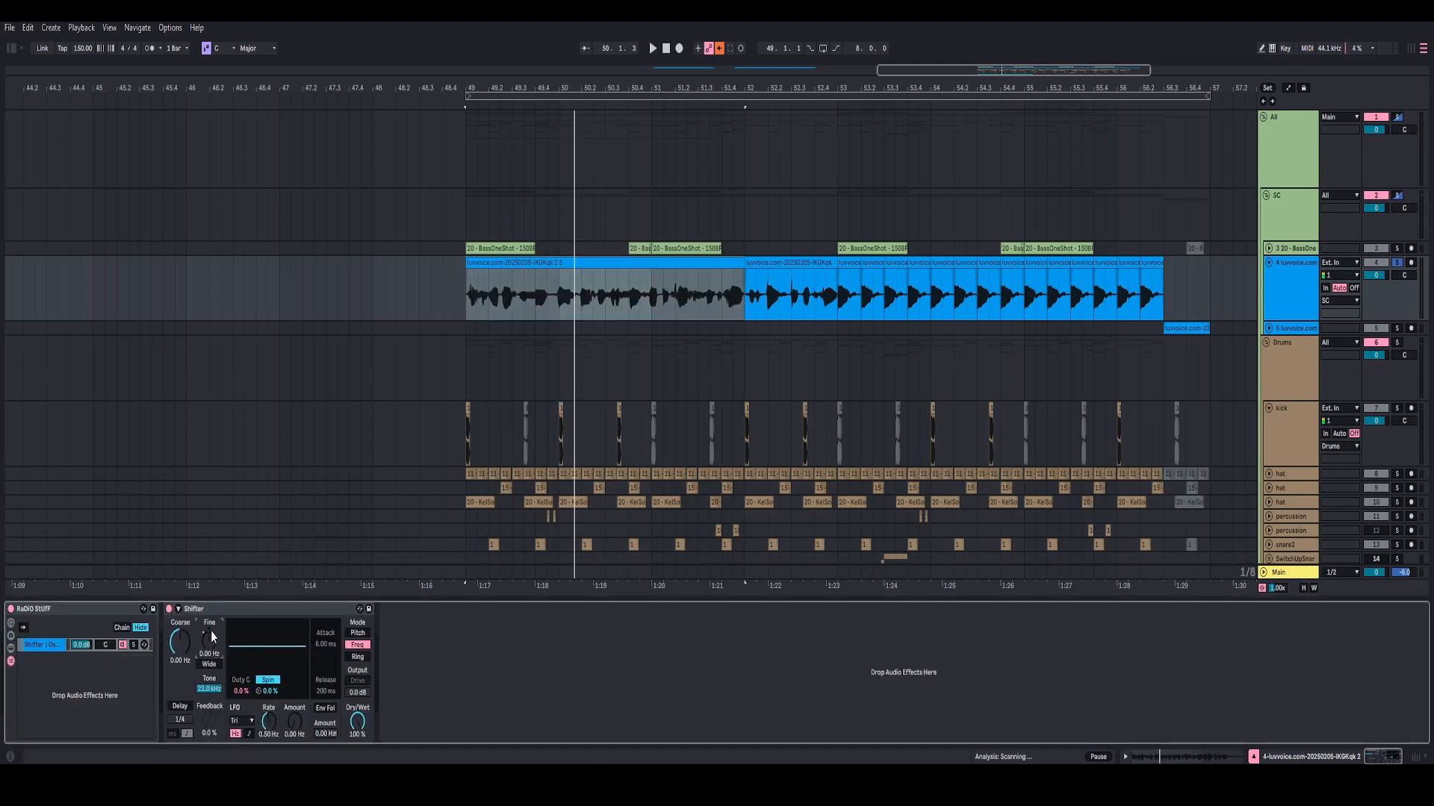
click(33, 650)
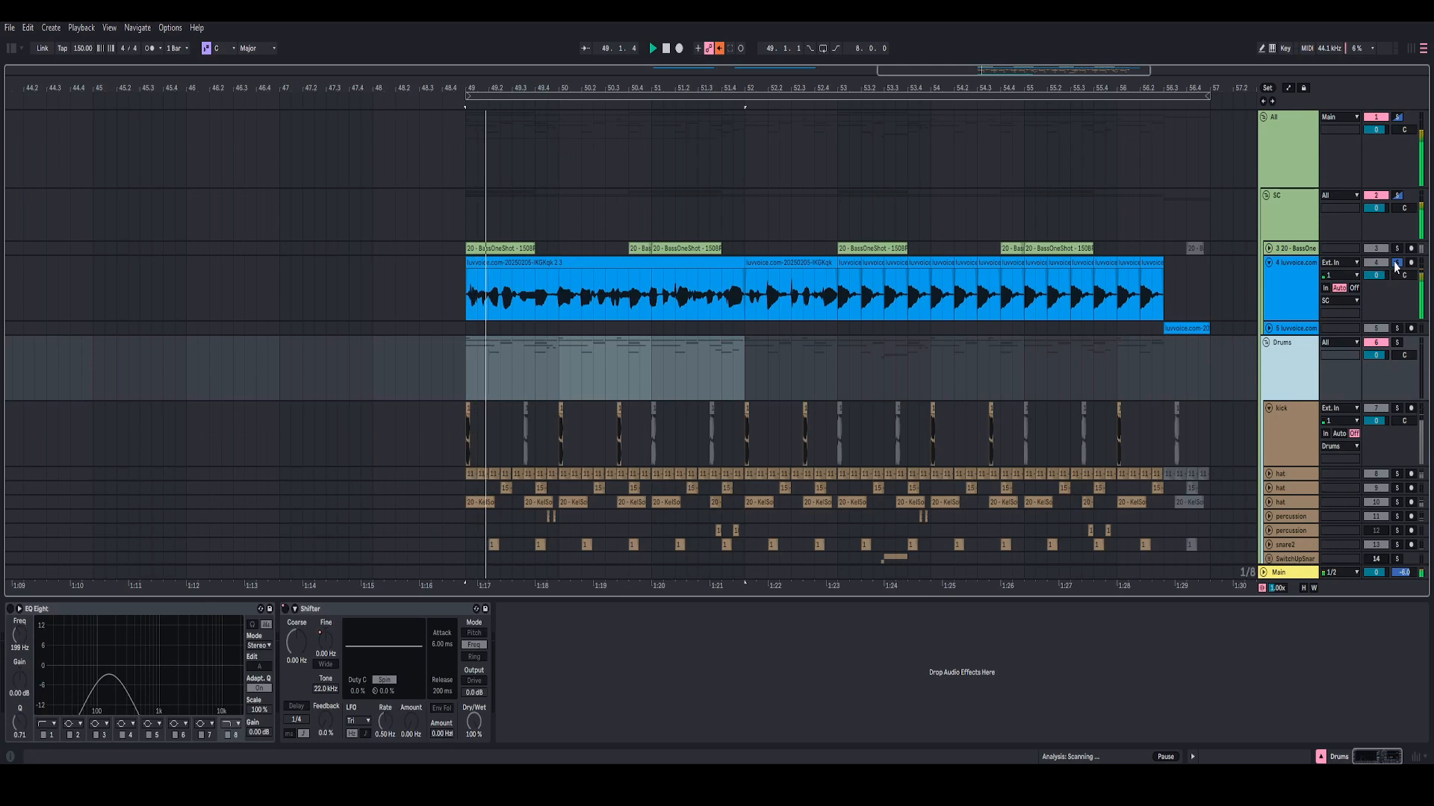
- Unsolo the blue vocal track and listen to the full mix from 49.1.1
click(1395, 262)
key(space)
key(space)
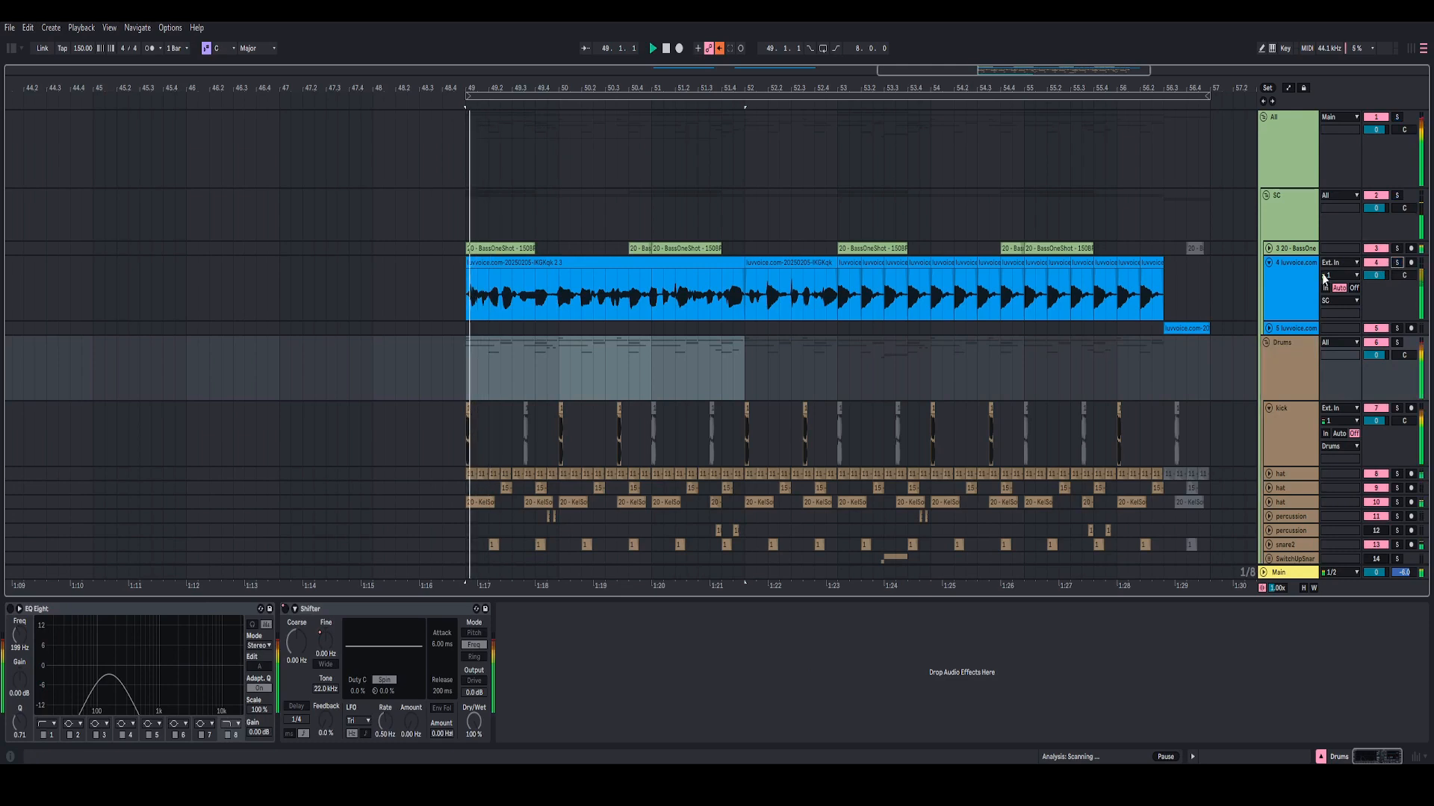
click(1300, 283)
key(space)
key(space)
- Audition the BassOneShot track in solo, unsolo it and replay the full mix
click(1396, 249)
key(space)
key(space)
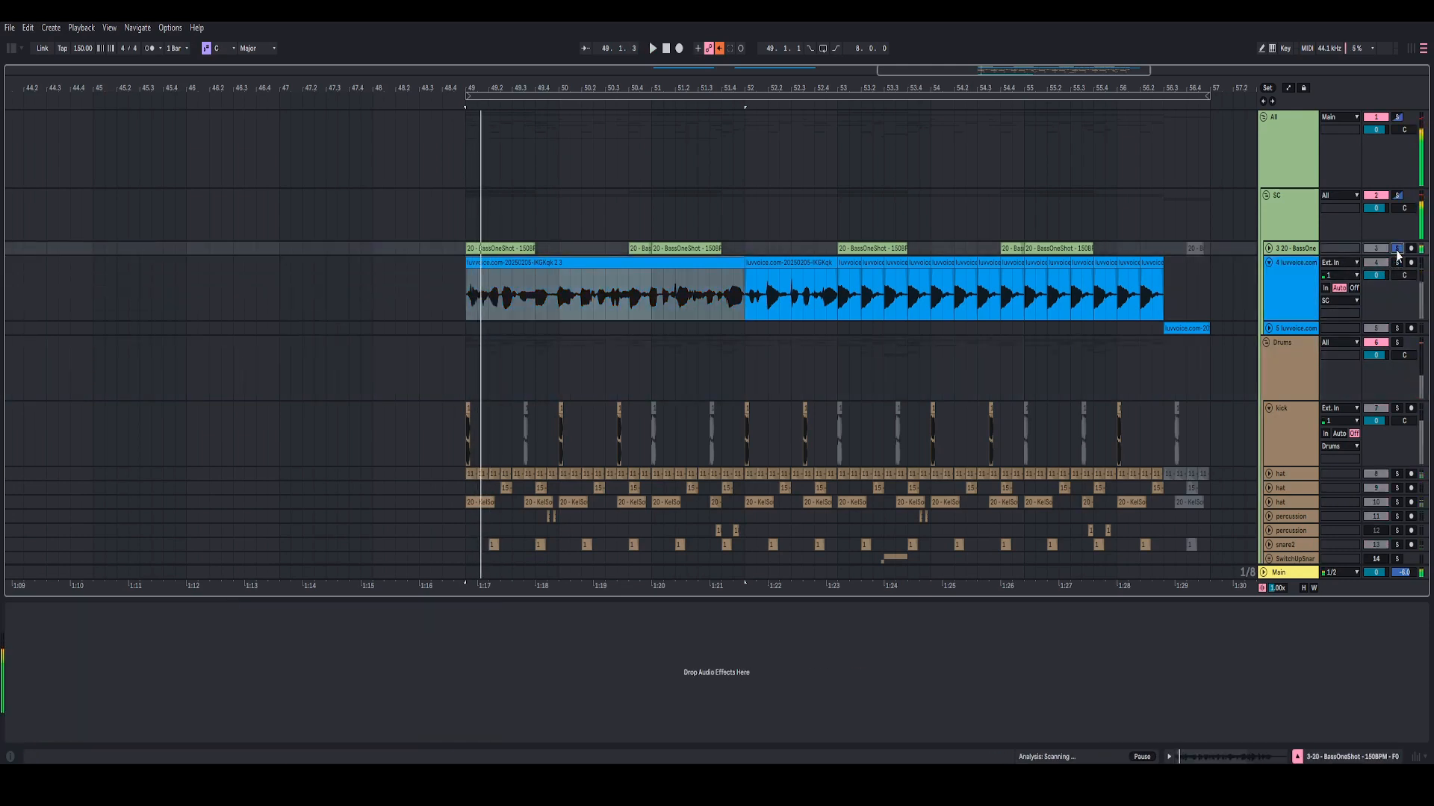
click(1396, 248)
key(space)
- Show the devices on the Drums, SC and All groups in turn
click(1285, 362)
click(1288, 226)
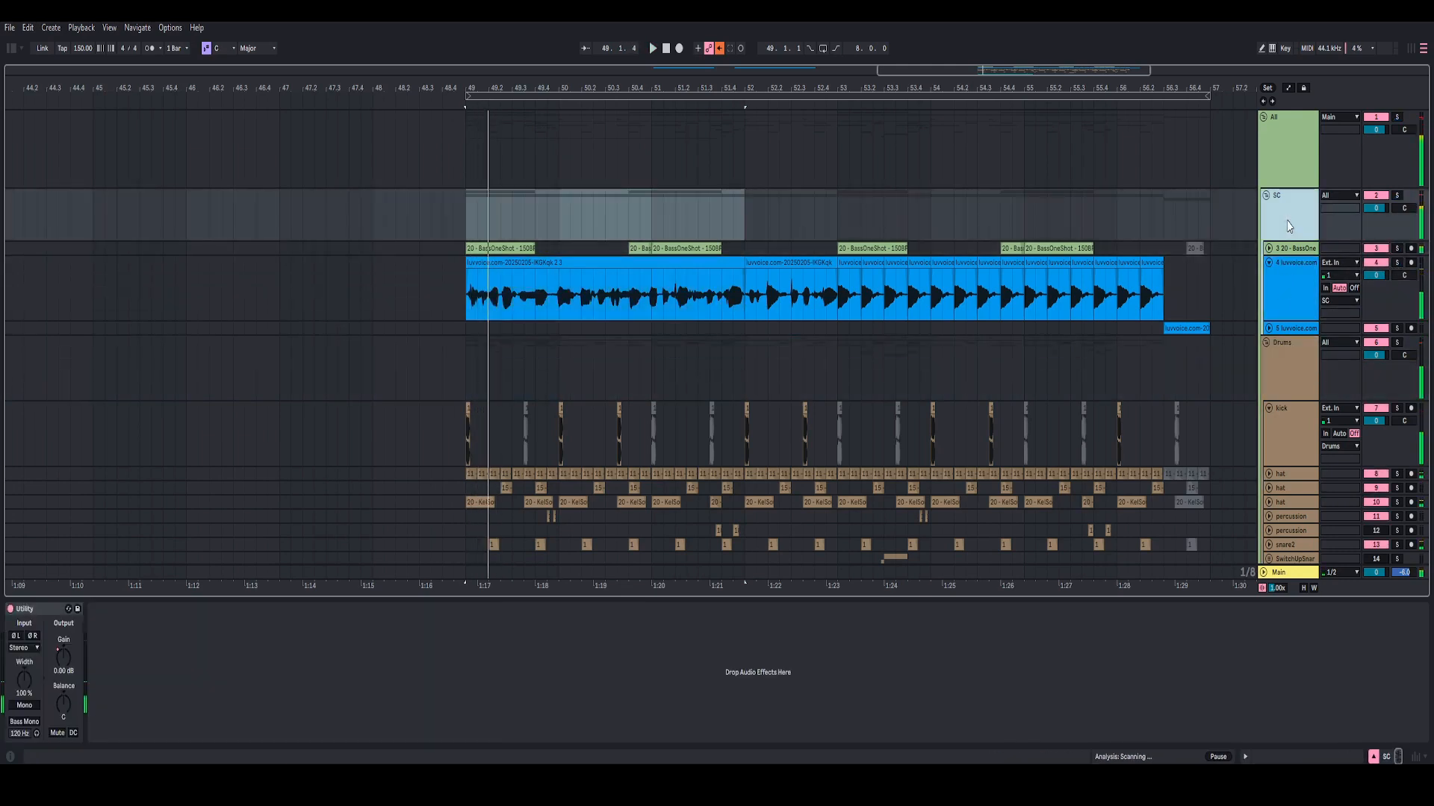
click(1297, 158)
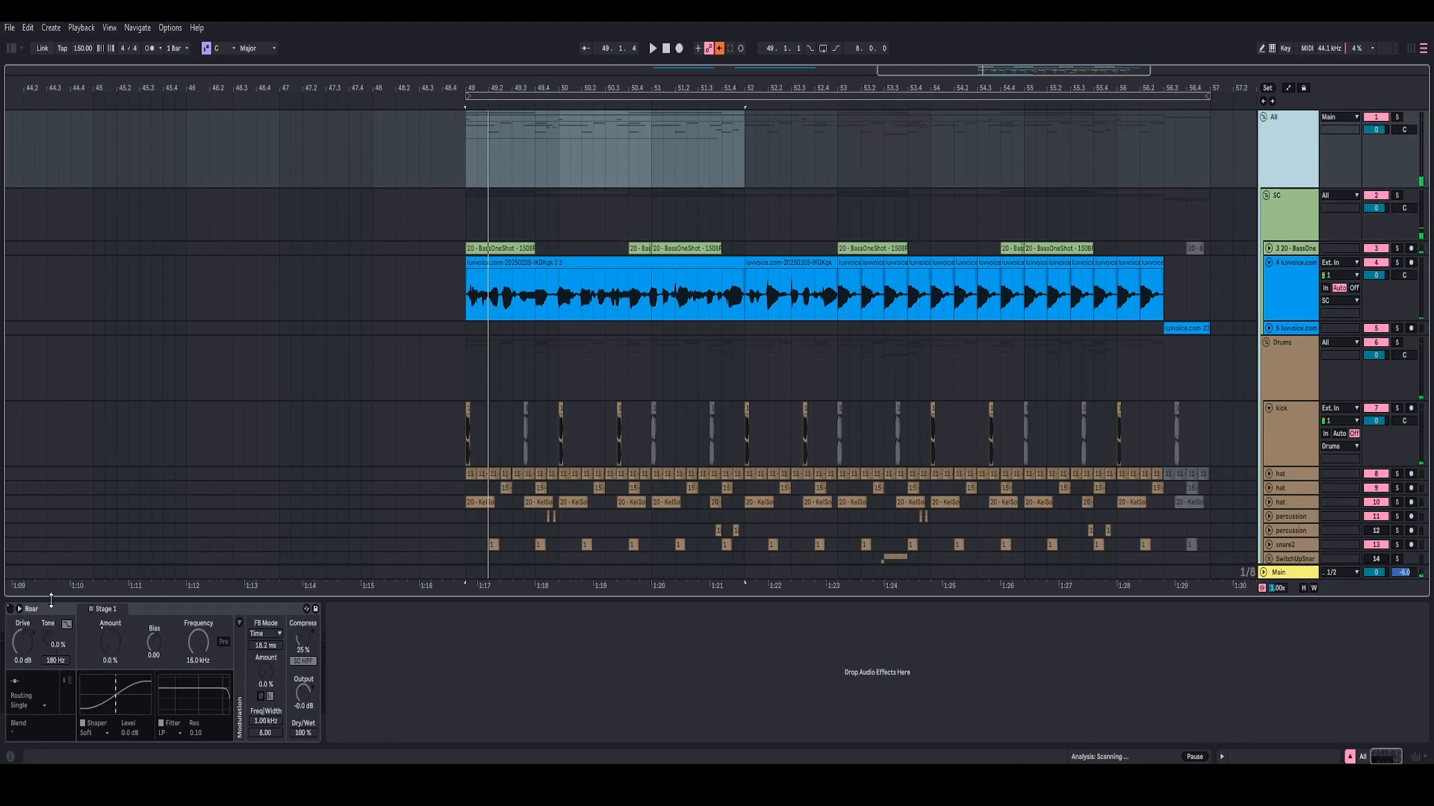
- Listen to the mix from 49.1.1 again and bring back the All group's Roar device
click(472, 225)
key(space)
key(space)
key(space)
key(space)
click(1281, 170)
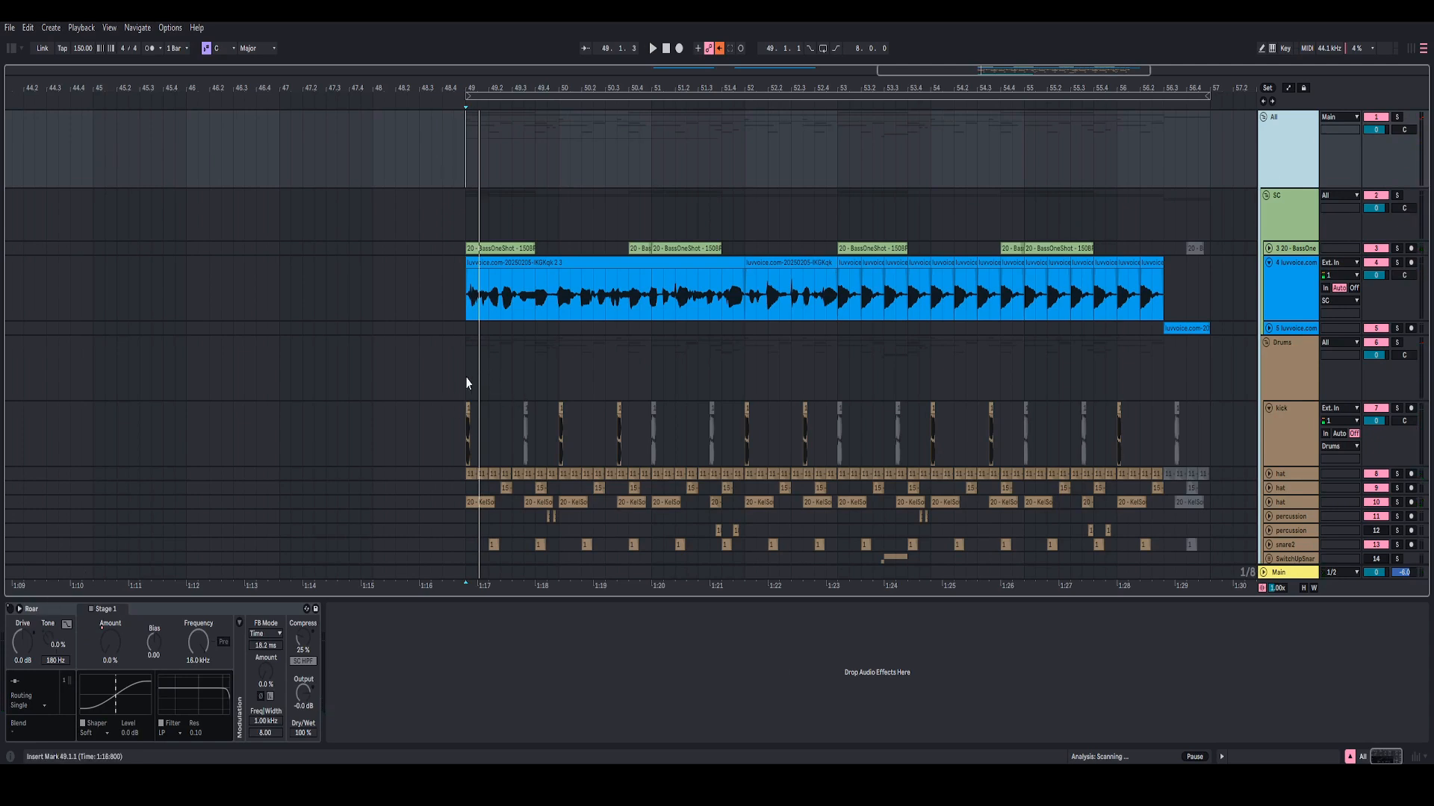
- Audition the FX group in solo from 49.1.1 and unfold the audio track inside it
scroll(925, 334, down, 2)
click(760, 517)
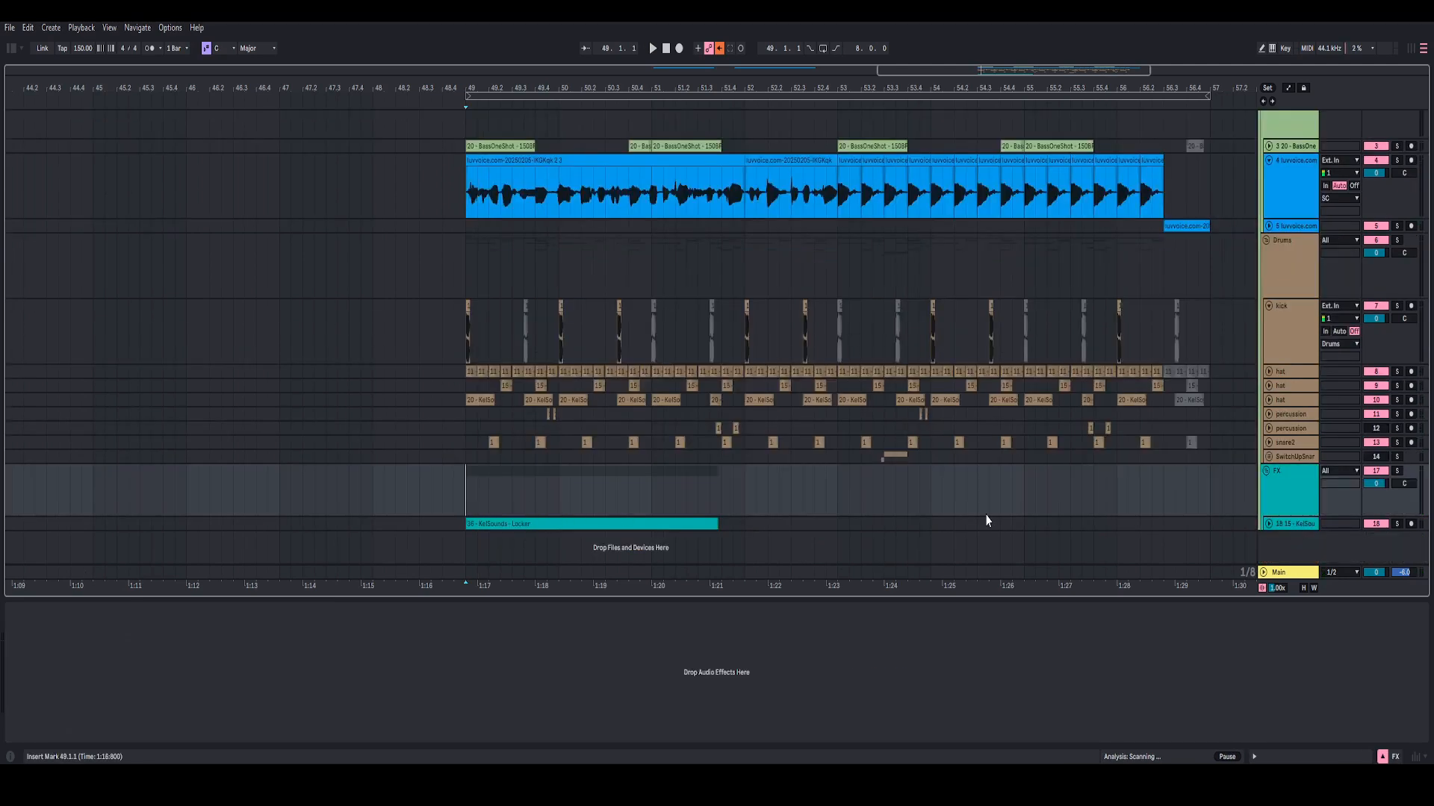
key(space)
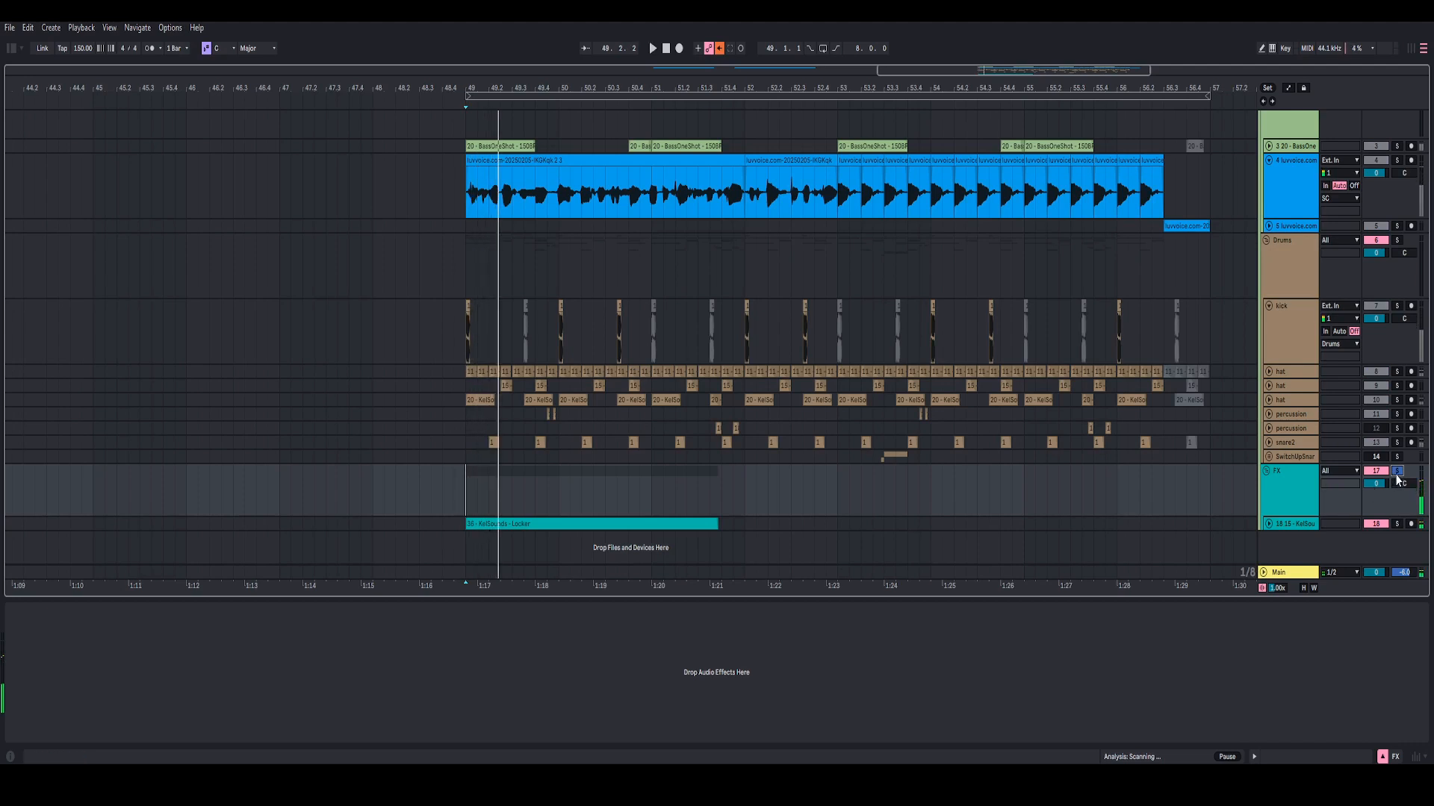
click(1267, 524)
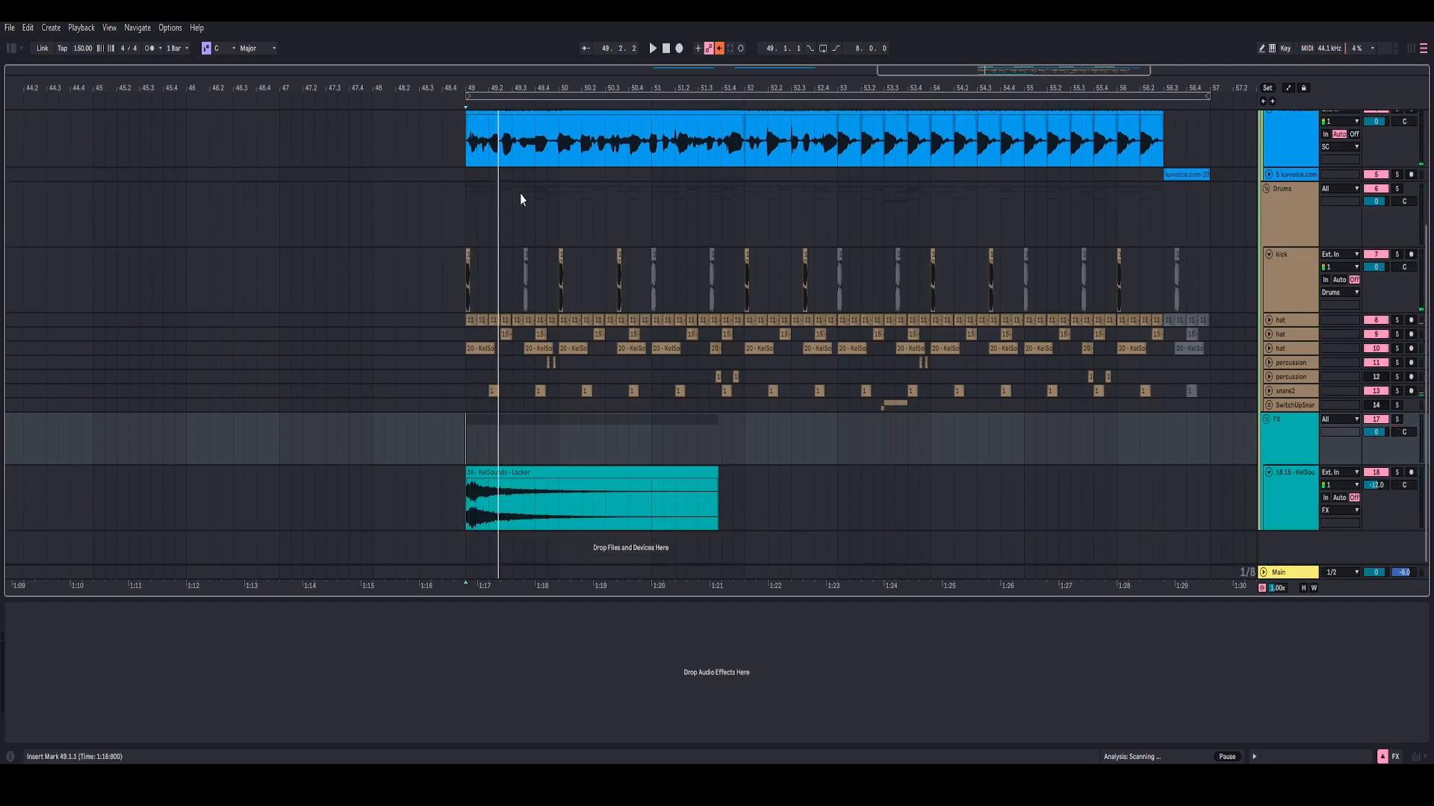
- Select the KelSounds Locker clip on the FX audio track and audition that track in solo
drag(491, 83, 466, 146)
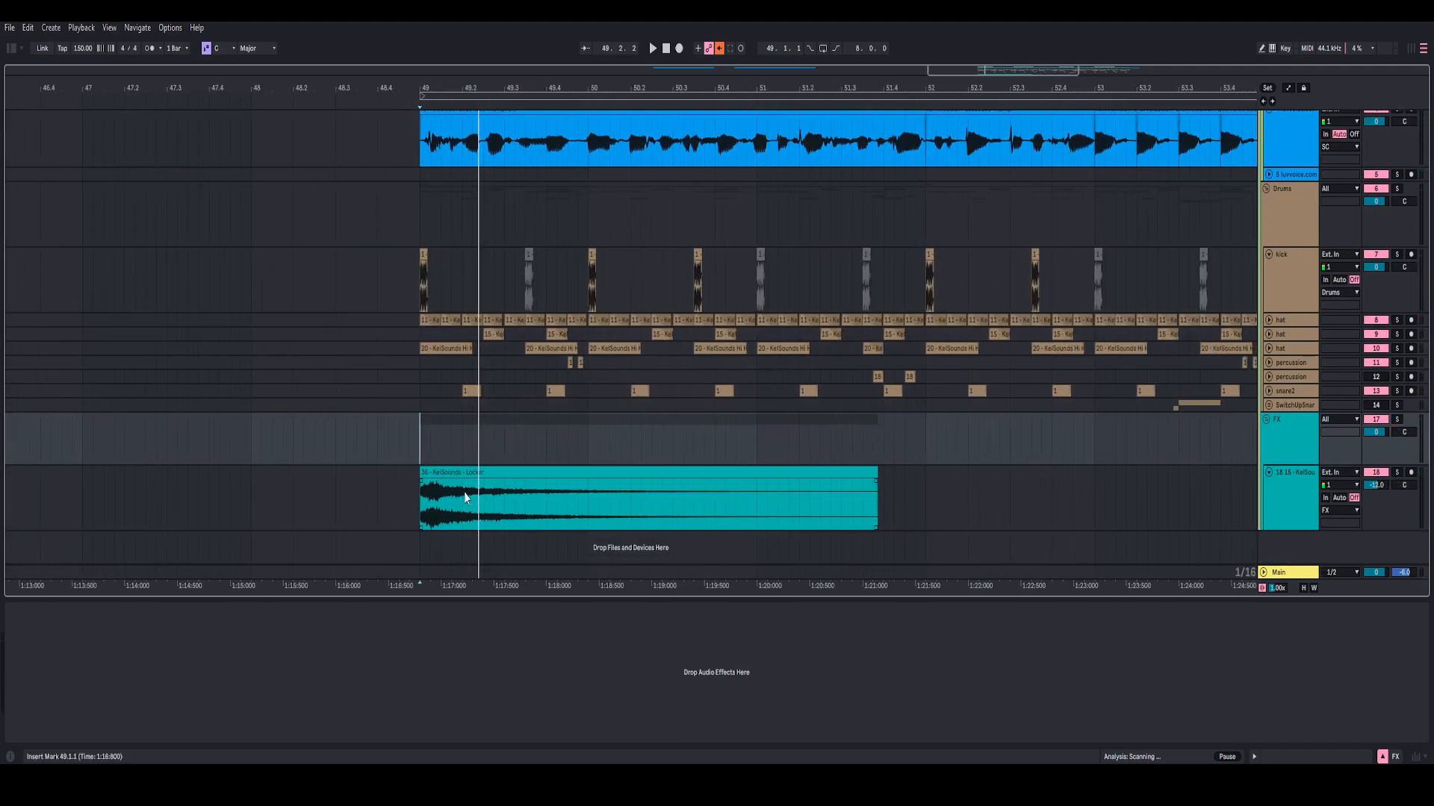
click(423, 518)
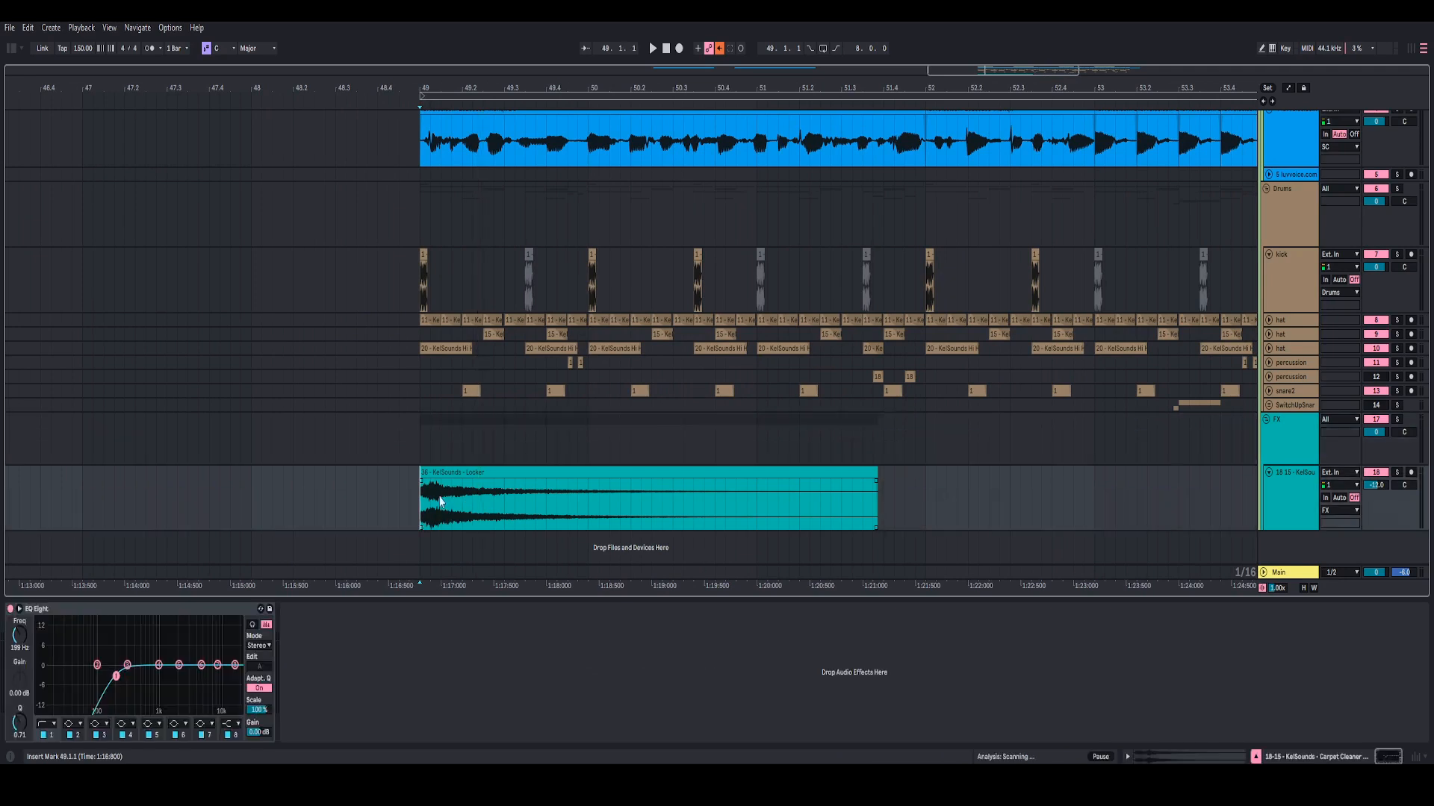
click(451, 473)
drag(463, 95, 461, 138)
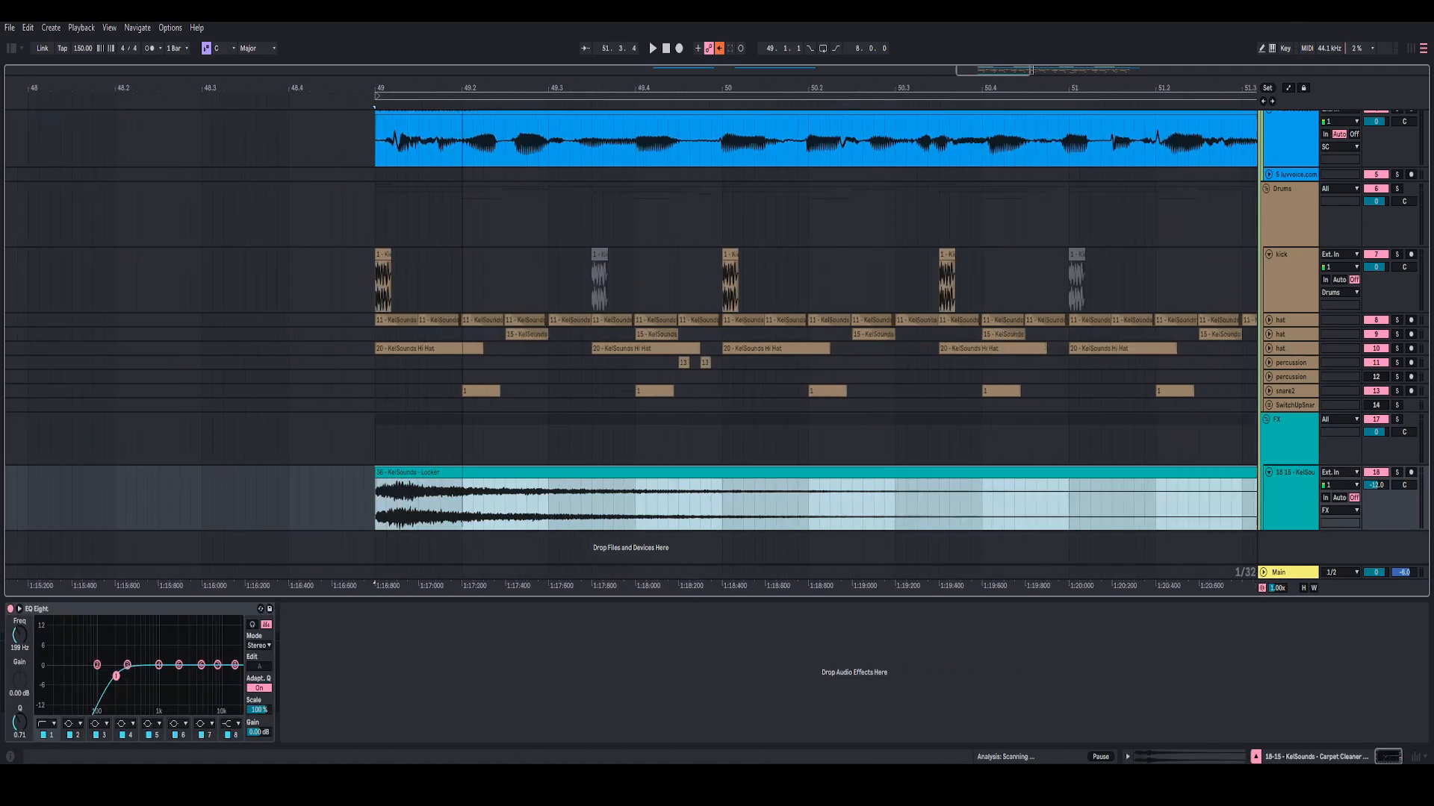
key(space)
click(1397, 472)
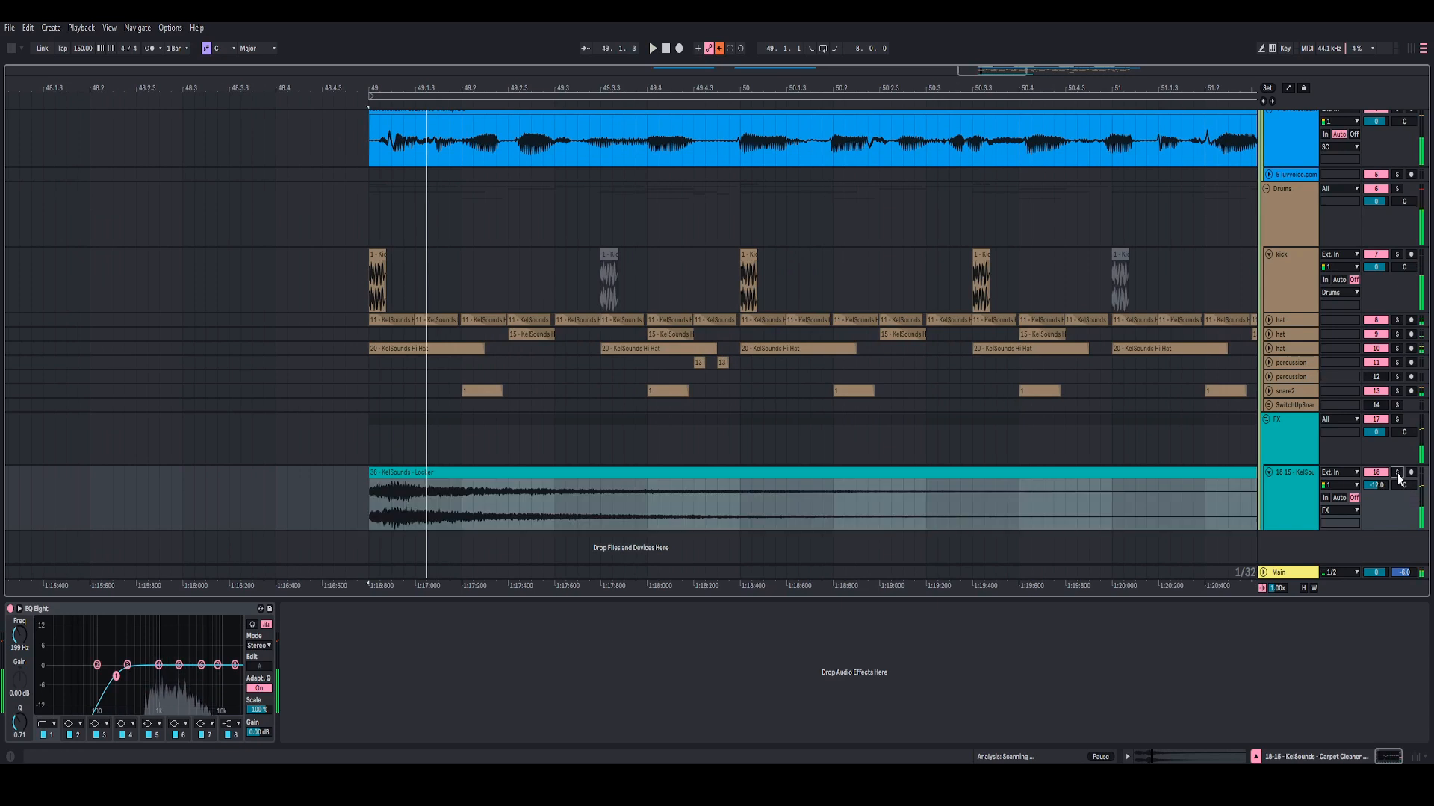
- Listen to the FX group in solo, unsolo it and play the full arrangement
drag(545, 90, 651, 68)
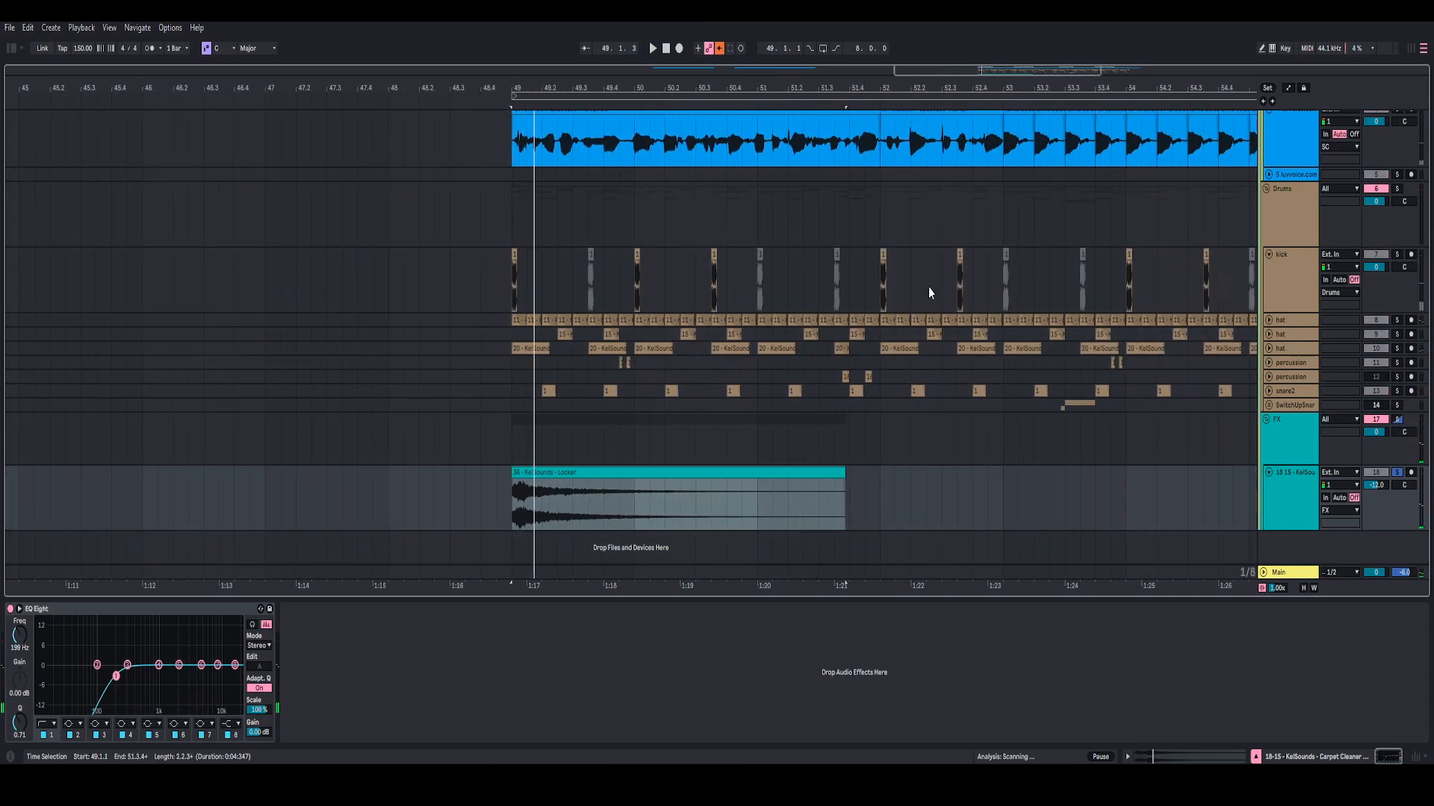
click(1274, 452)
key(space)
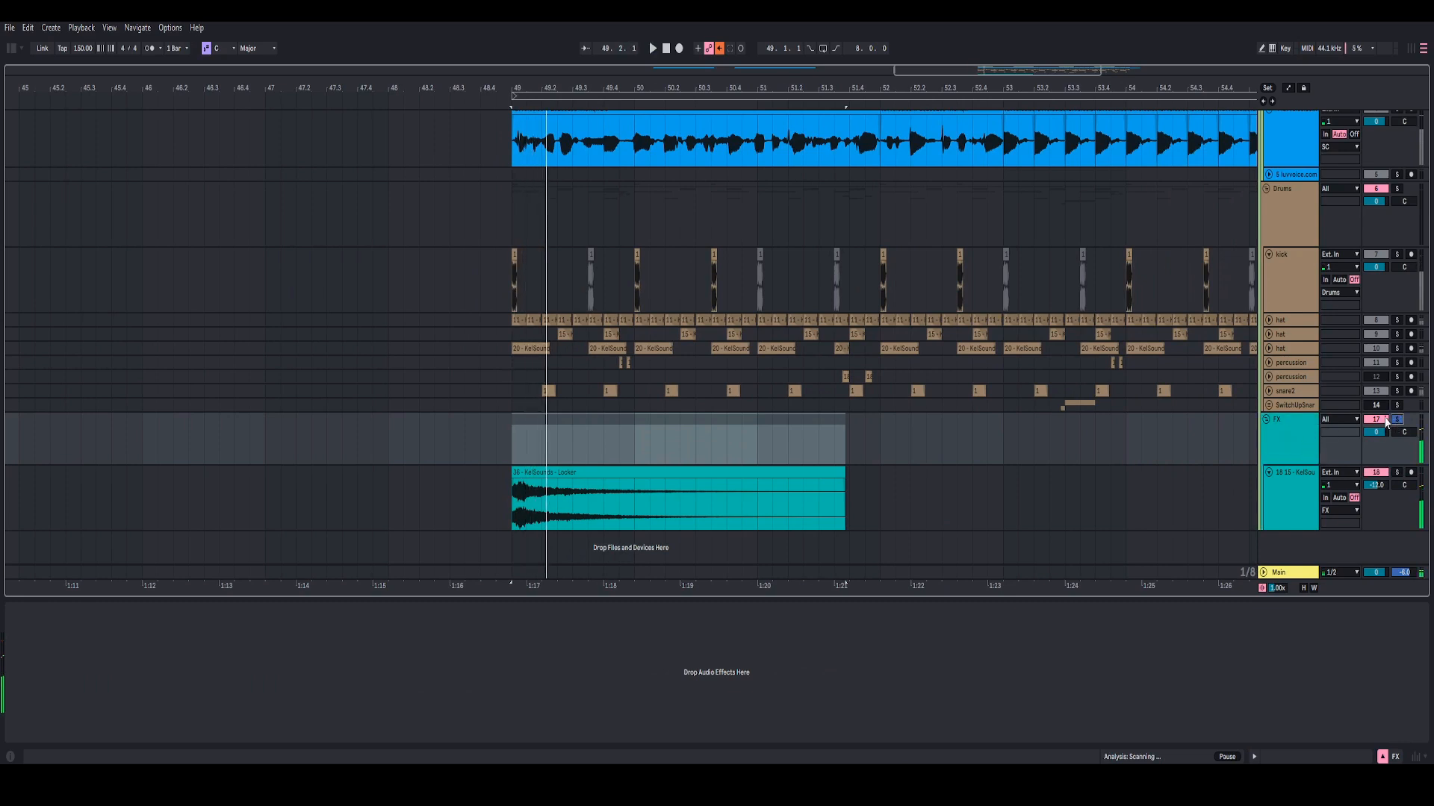
click(1397, 420)
scroll(1157, 232, up, 2)
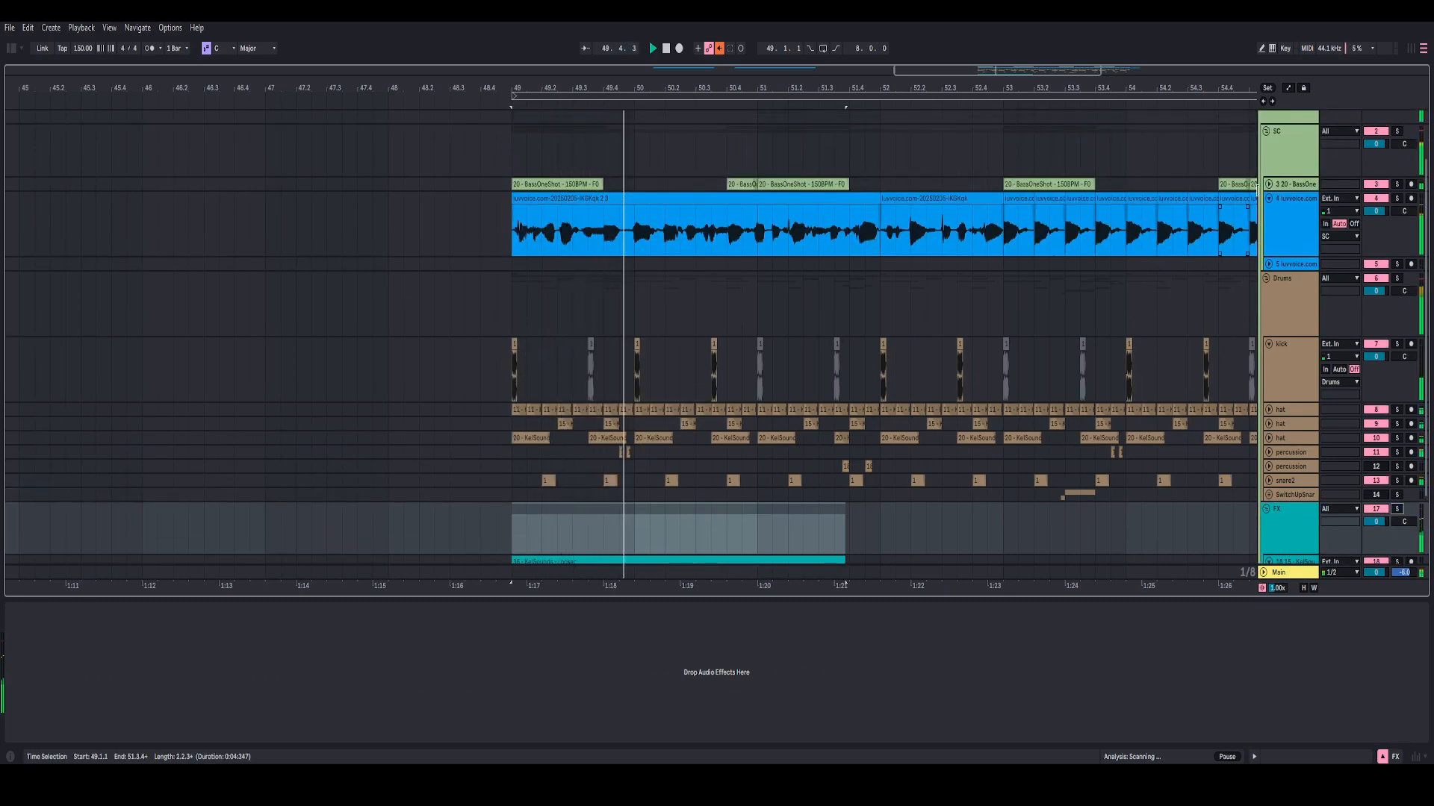
scroll(1195, 321, down, 1)
- Show the Drums group's devices and compare playback with its EQ Eight switched on and off
drag(1016, 100, 728, 116)
click(1290, 289)
click(75, 609)
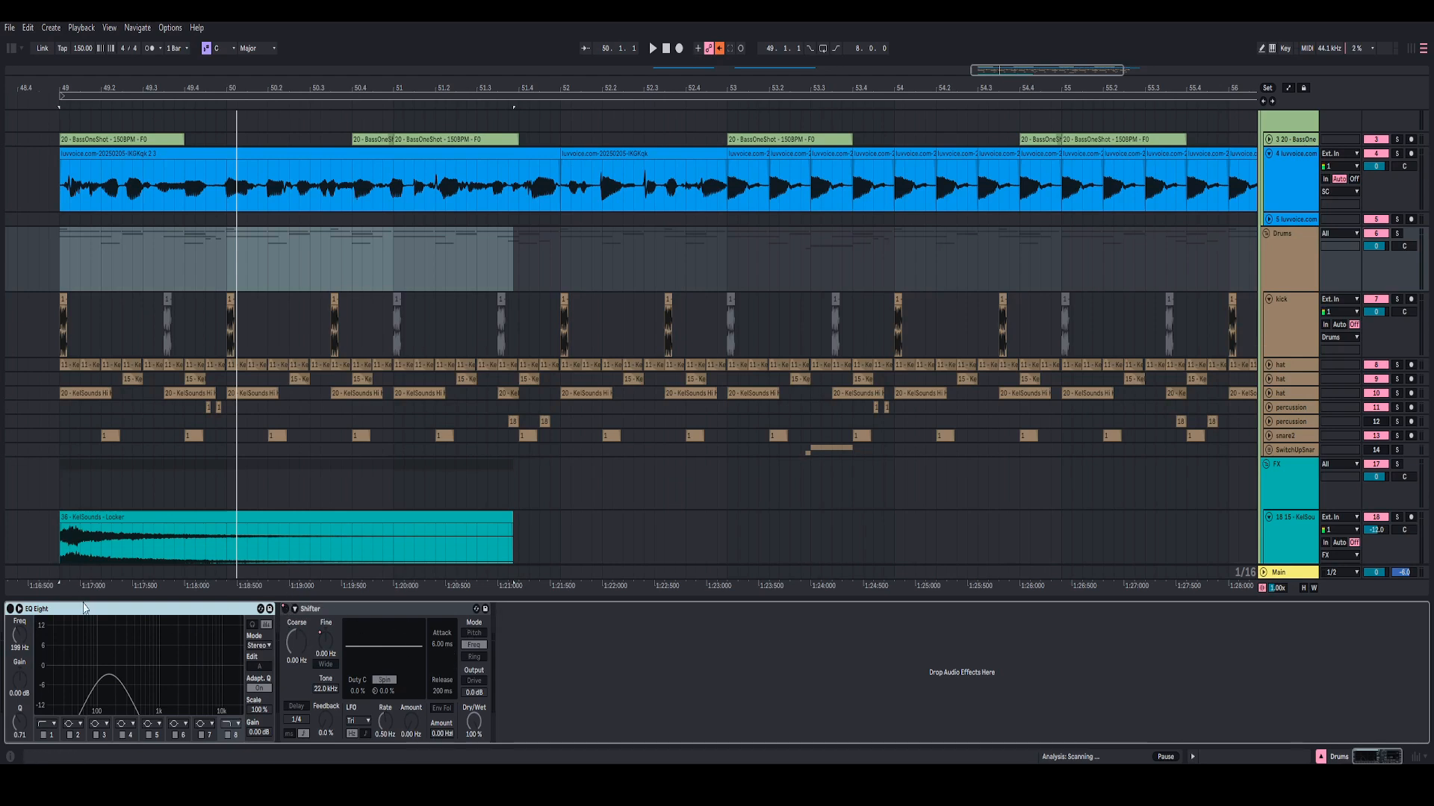
click(11, 609)
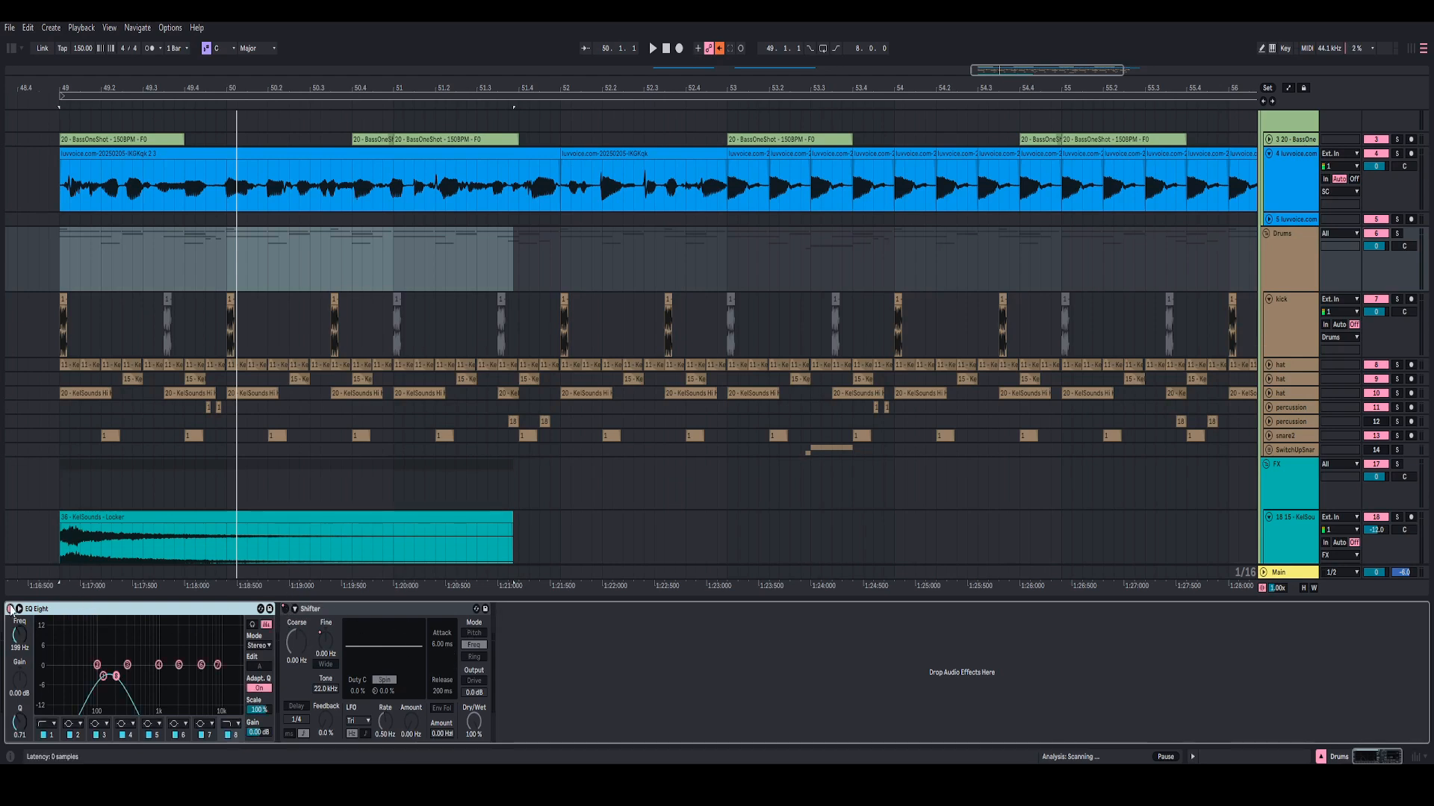
key(space)
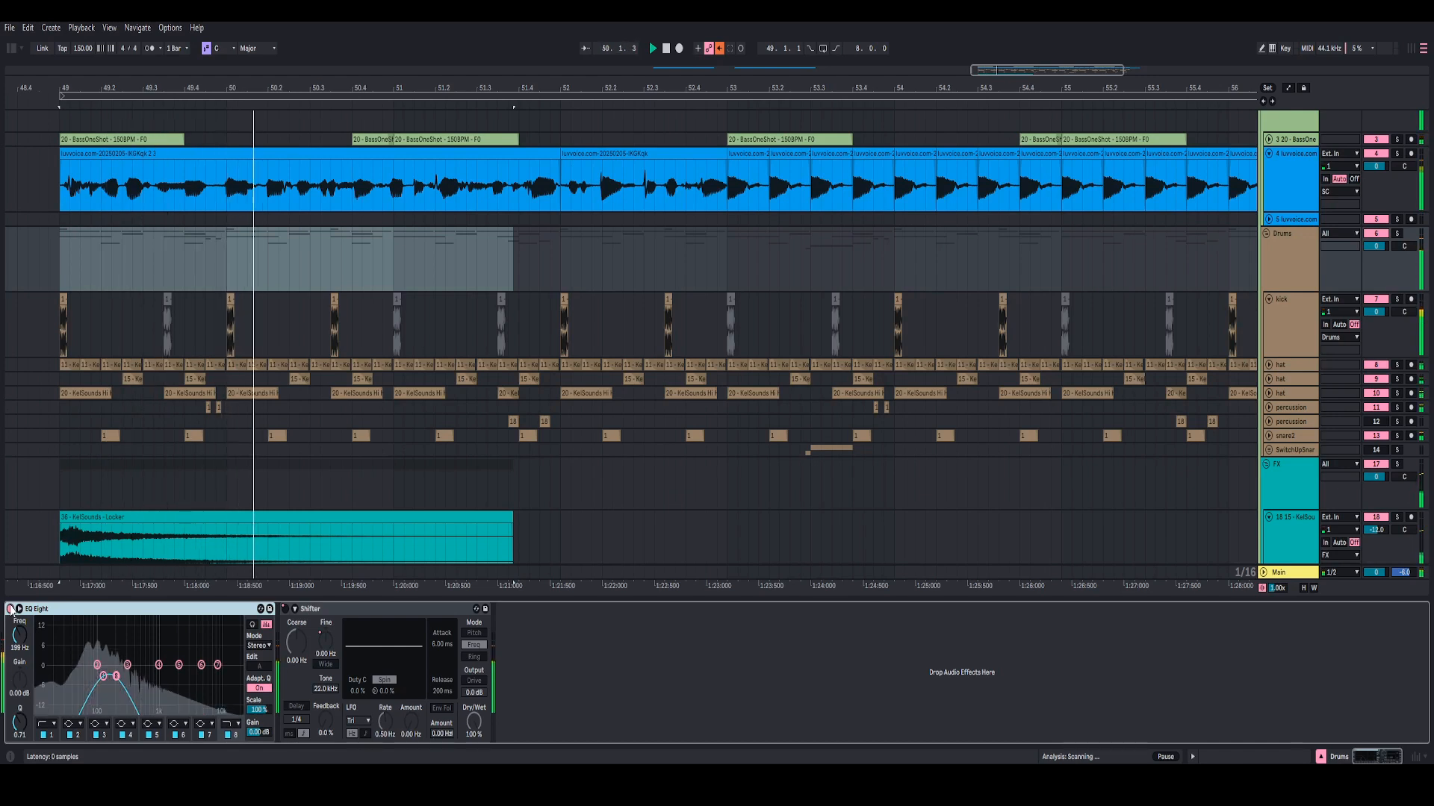
click(11, 609)
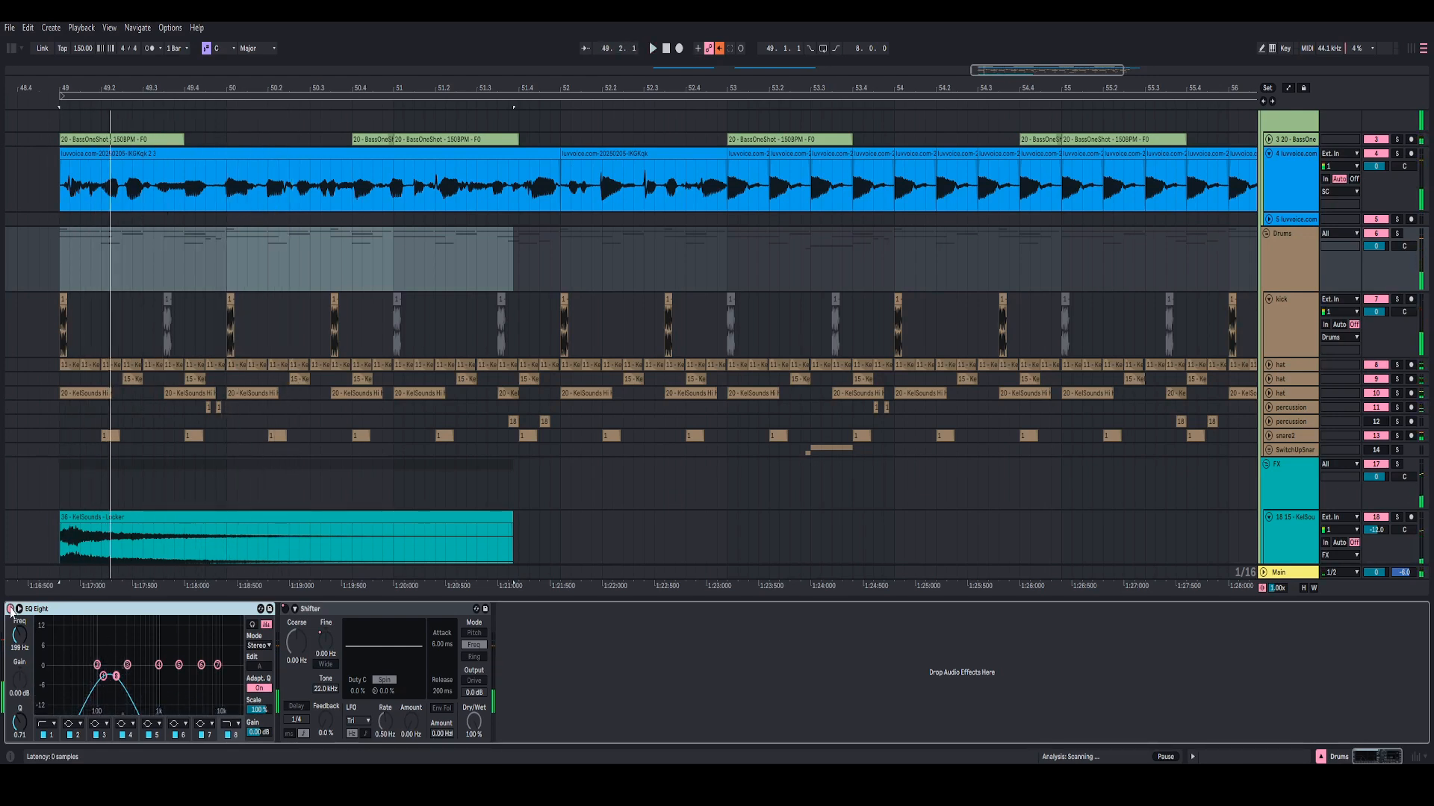
- Fold the Drums group's EQ Eight so only the Shifter stays expanded
right_click(56, 617)
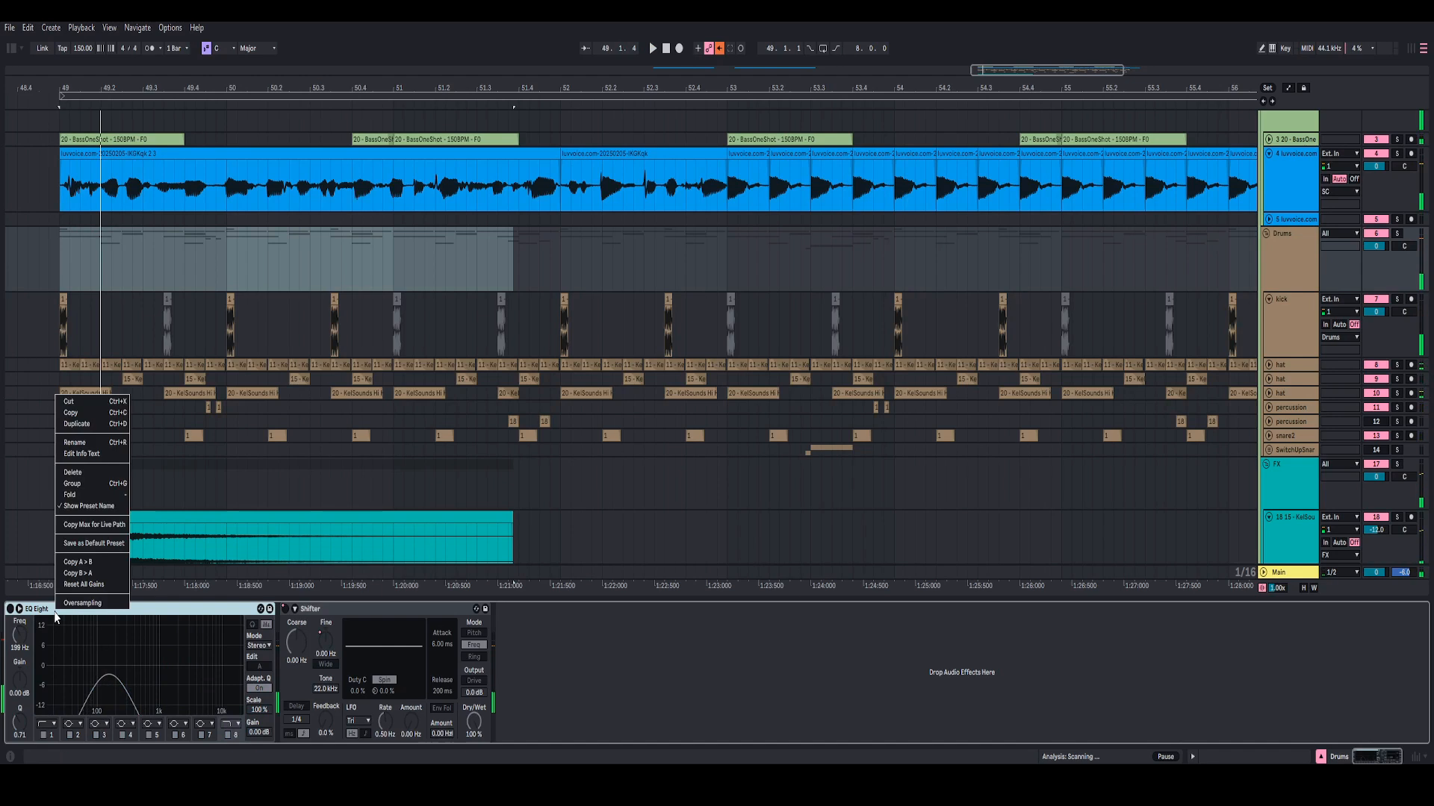
key(Escape)
double_click(51, 609)
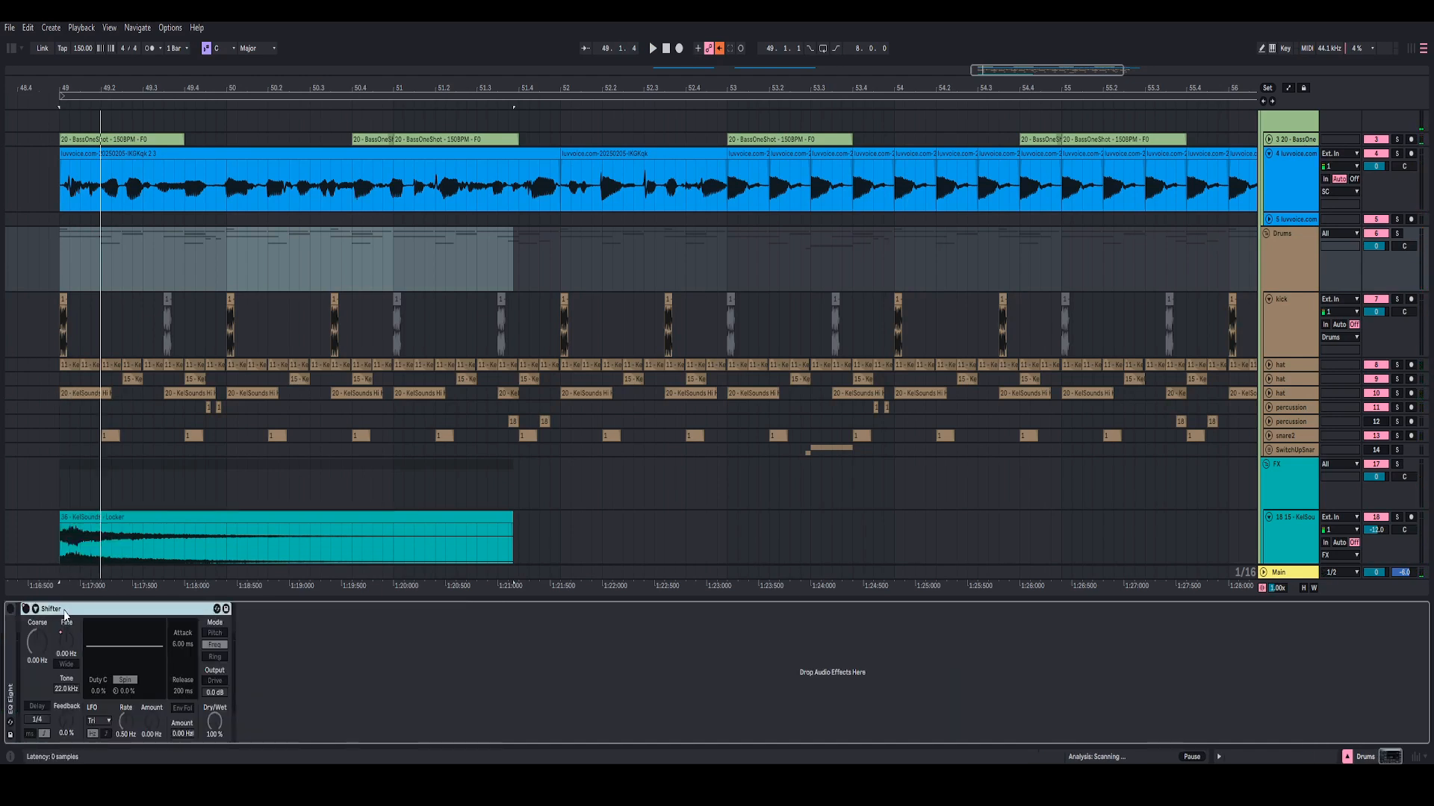
- Show the automation lanes and place the insert marker at 53.1.1 on the Drums group's Shifter Device On envelope
drag(431, 83, 446, 53)
key(a)
click(601, 250)
click(612, 247)
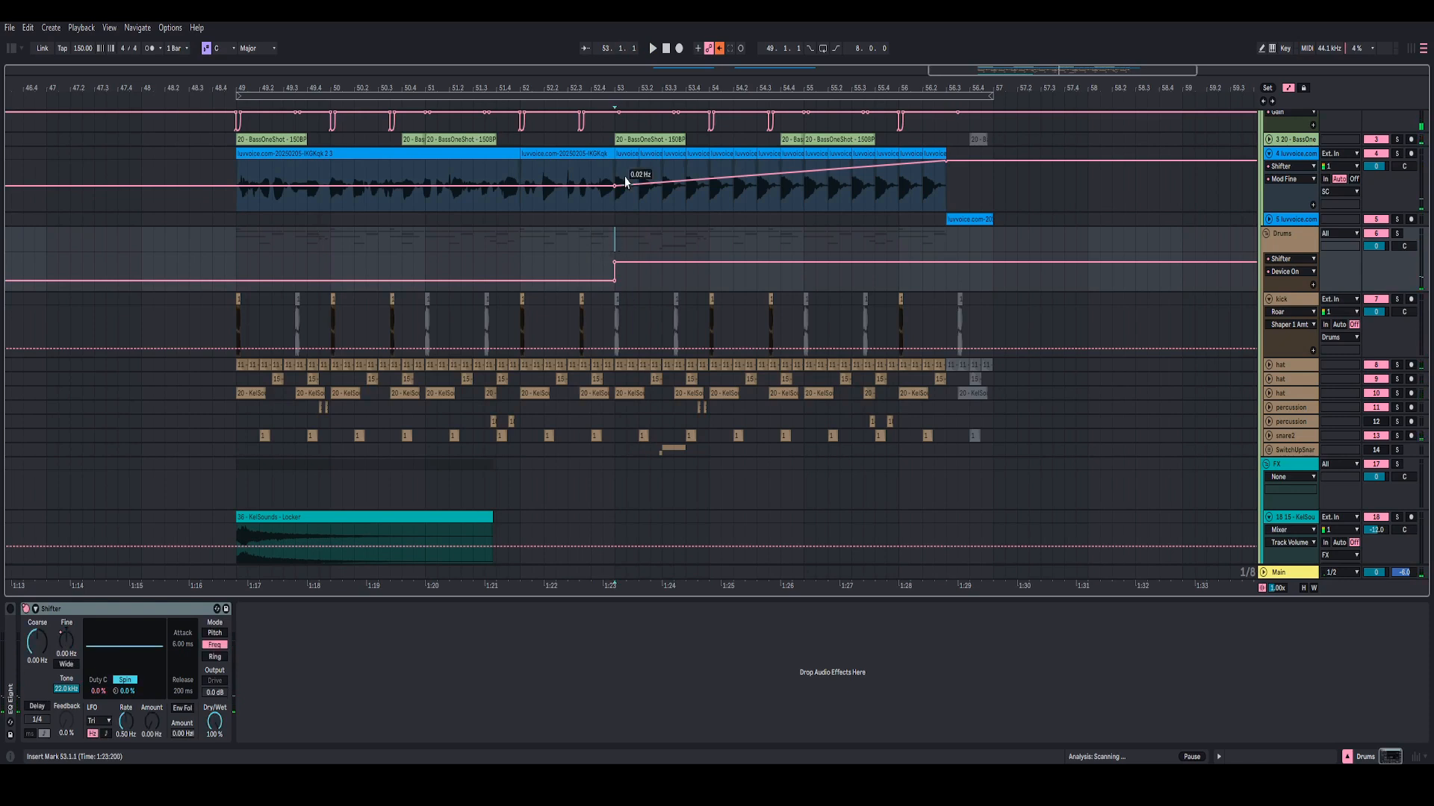
- Fold the blue vocal track and the SC group to compact the arrangement
drag(636, 82, 599, 53)
click(1269, 155)
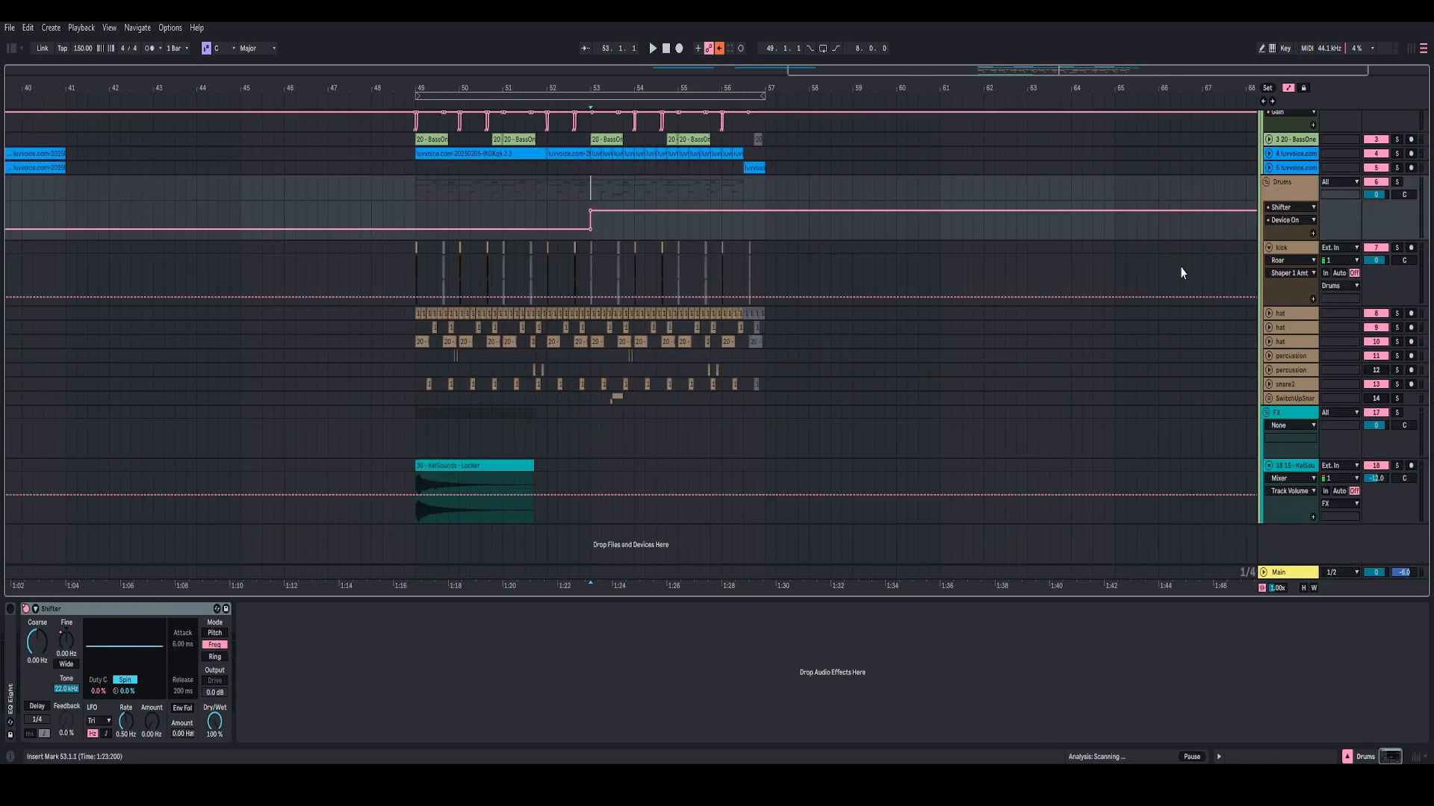
scroll(1207, 263, up, 5)
click(1266, 195)
drag(612, 86, 602, 132)
- Show the browser and look through the samples in the SamplePacksForKelSounds folder
click(14, 49)
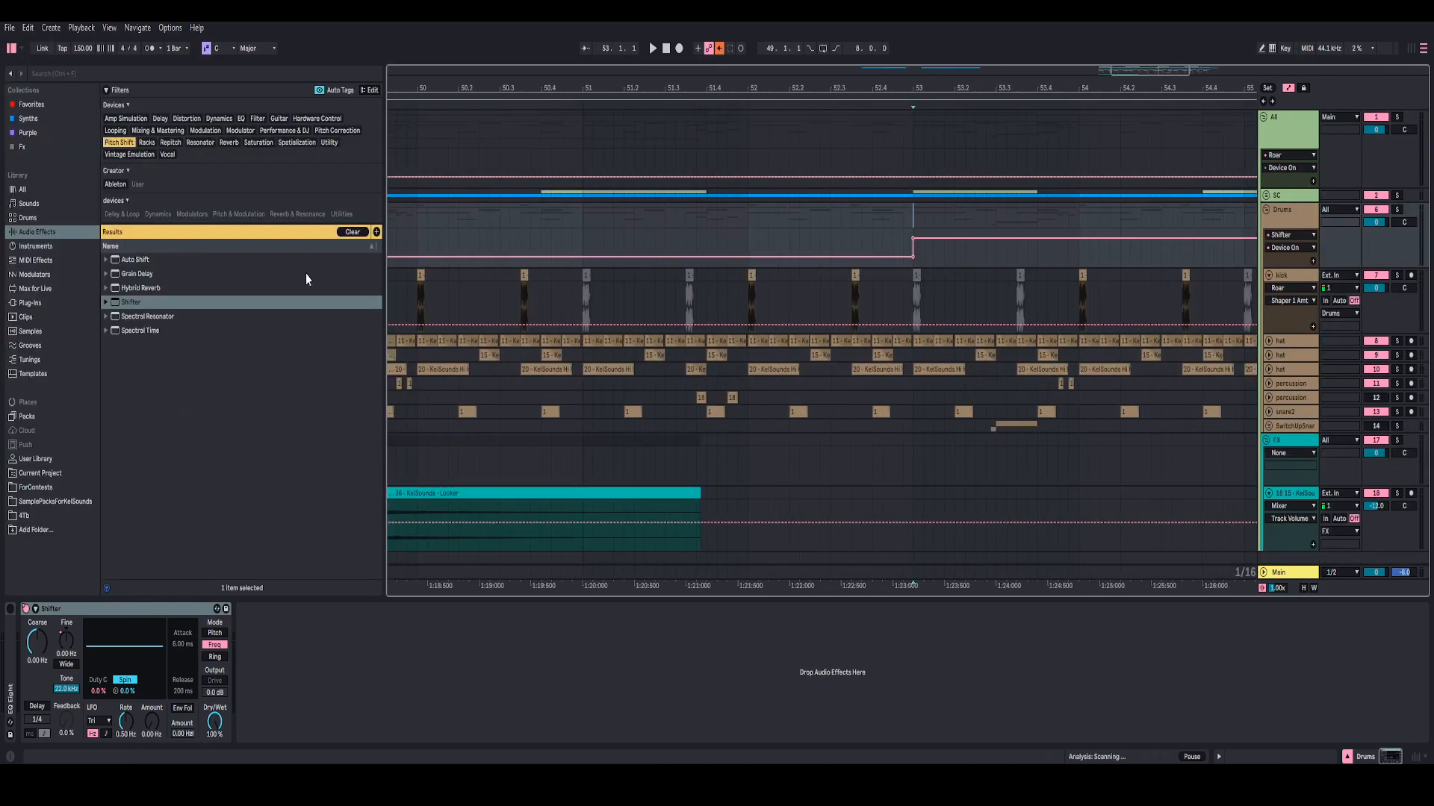
click(49, 501)
scroll(146, 443, down, 4)
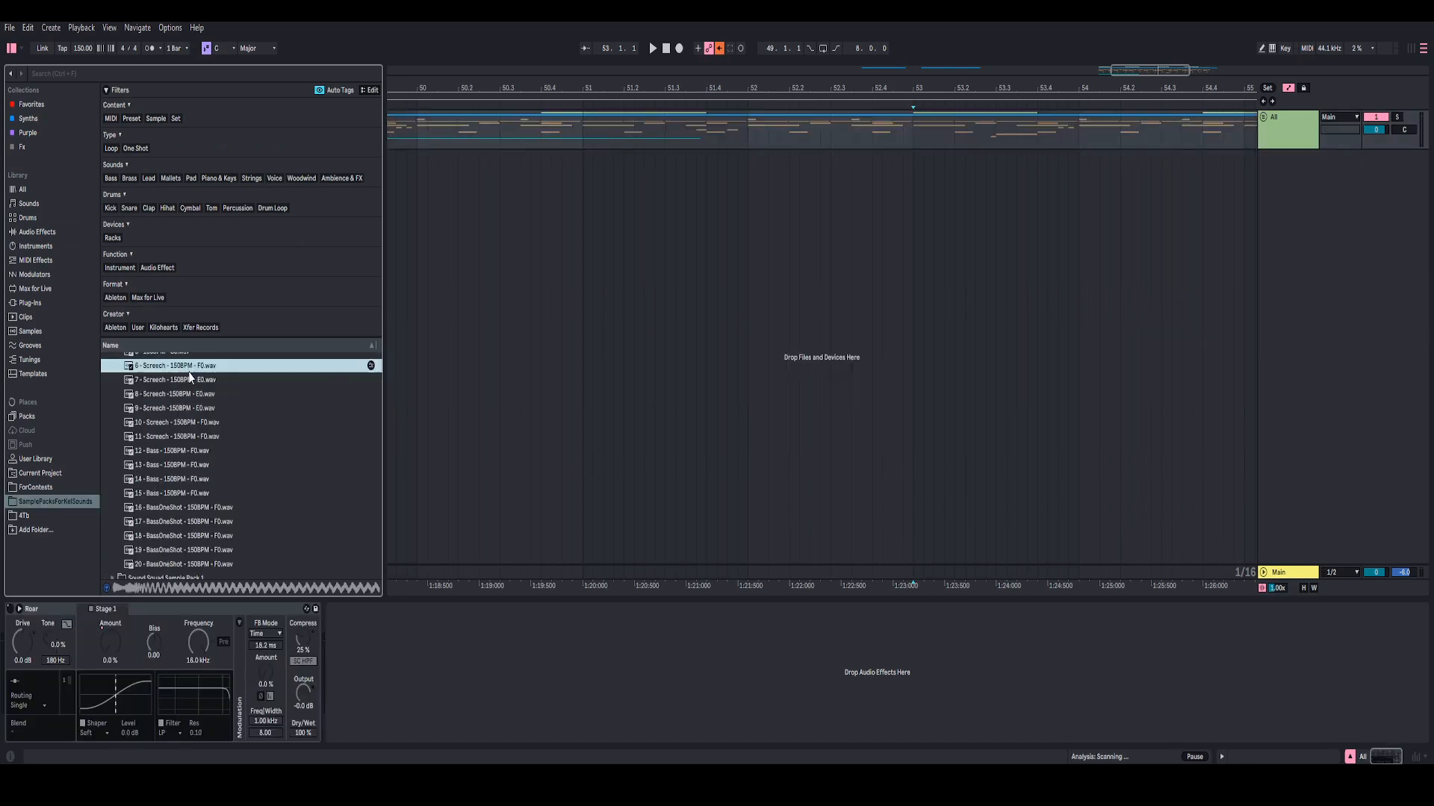
- Add the sample 6 - Screech - 150BPM - F0.wav on a new track at 53.1.1, unfold the All group, and fold the FX group and kick track
drag(186, 368, 918, 262)
click(1262, 118)
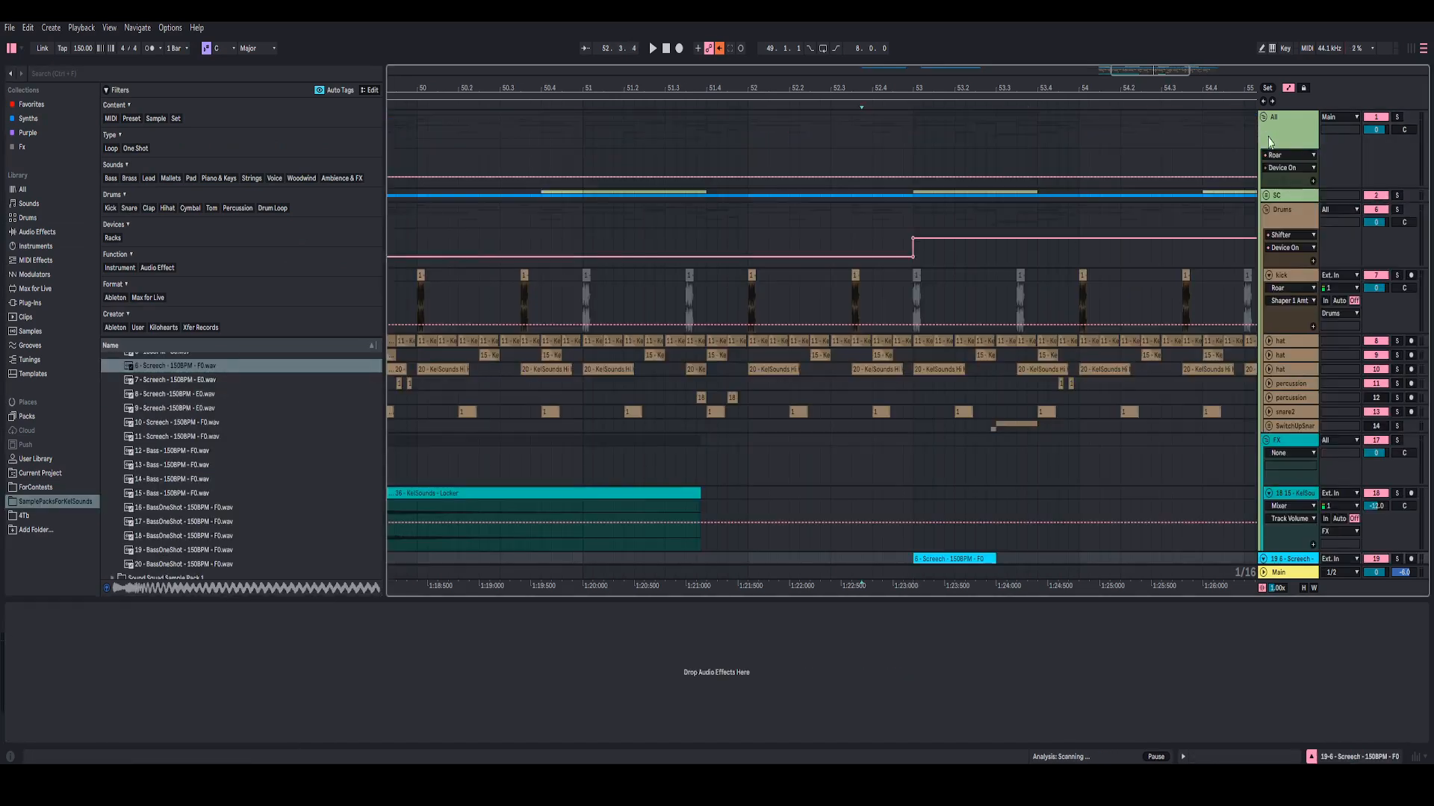
click(1266, 441)
click(1269, 276)
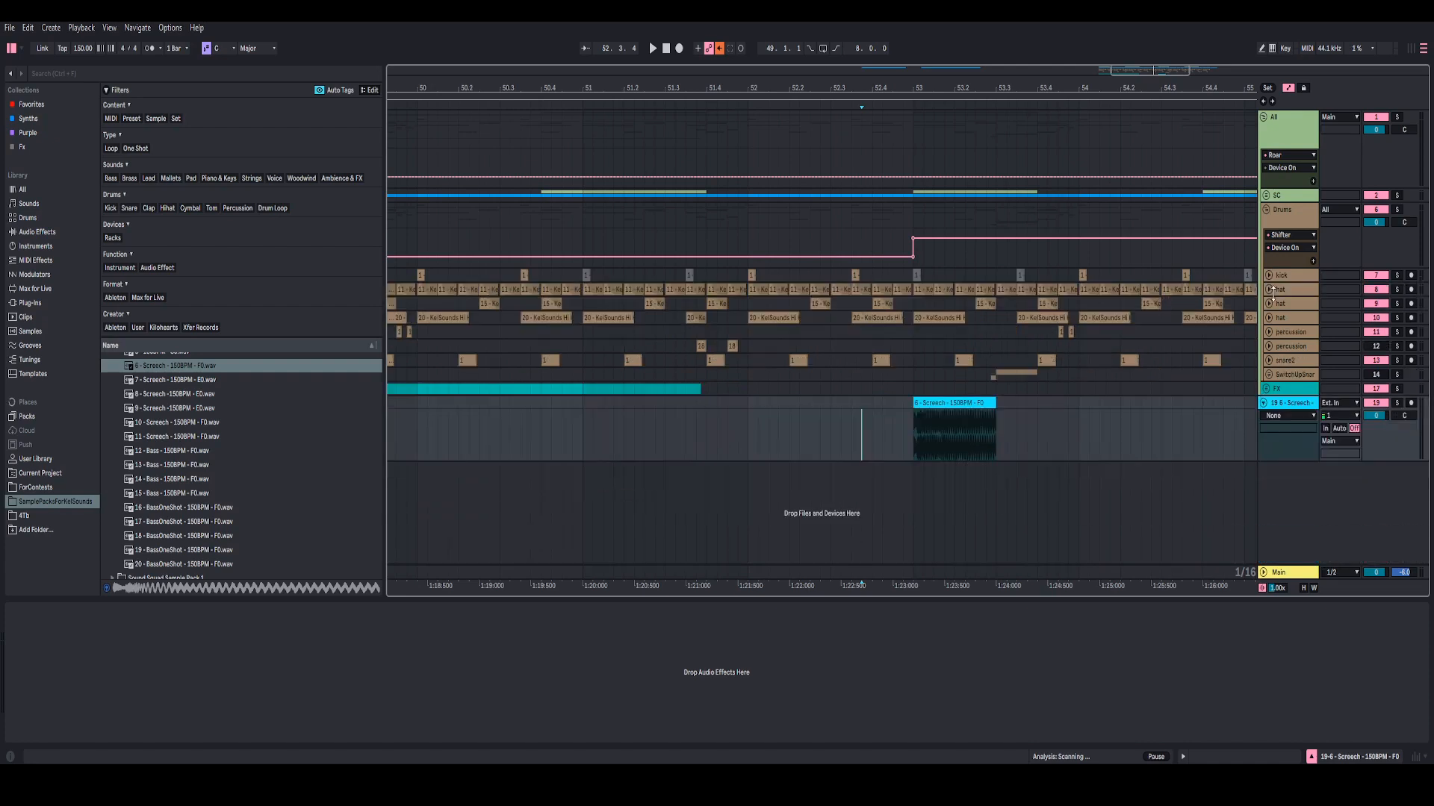
- Move the Screech track into the SC group, unfold the group and show its Utility Gain automation
drag(1285, 407, 1270, 198)
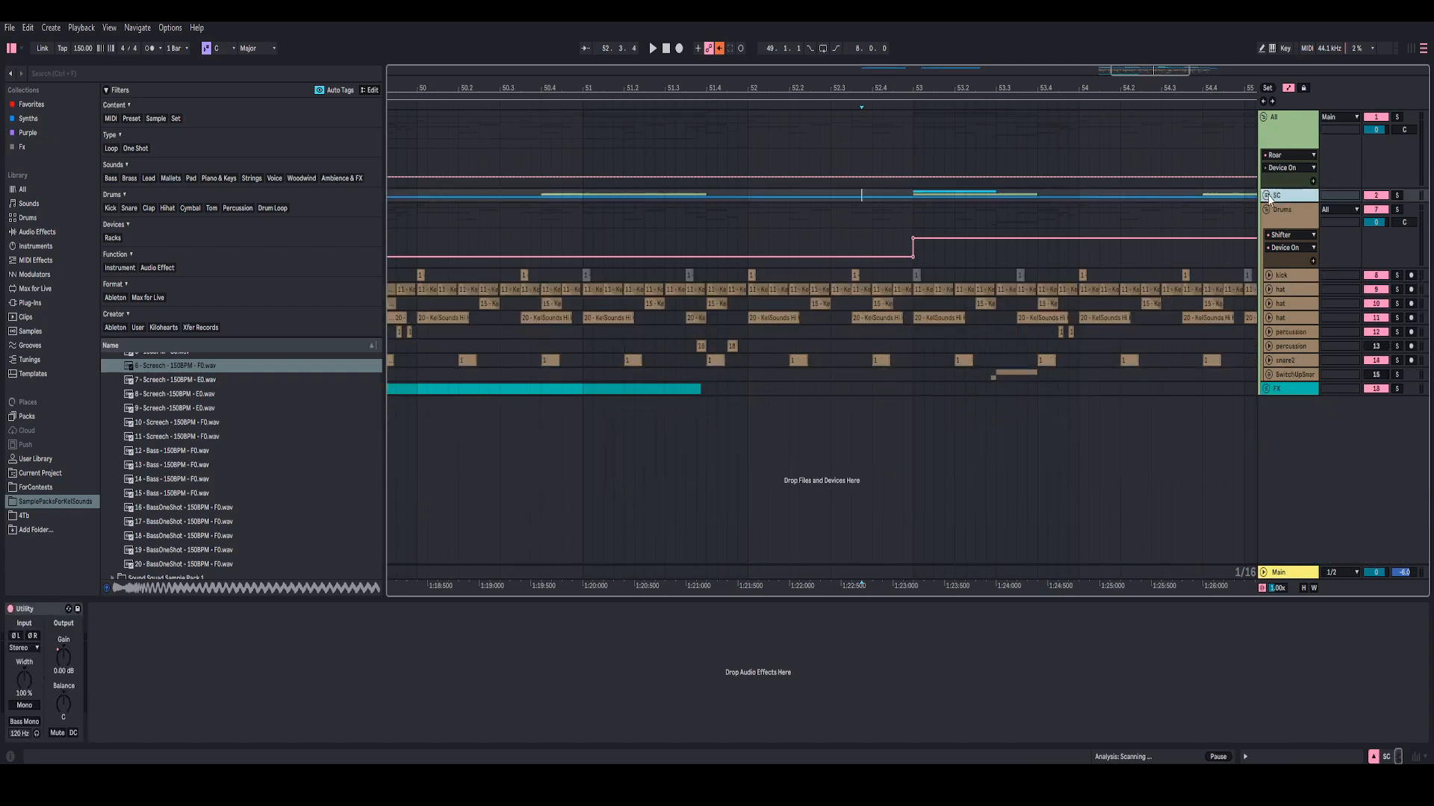
click(1267, 196)
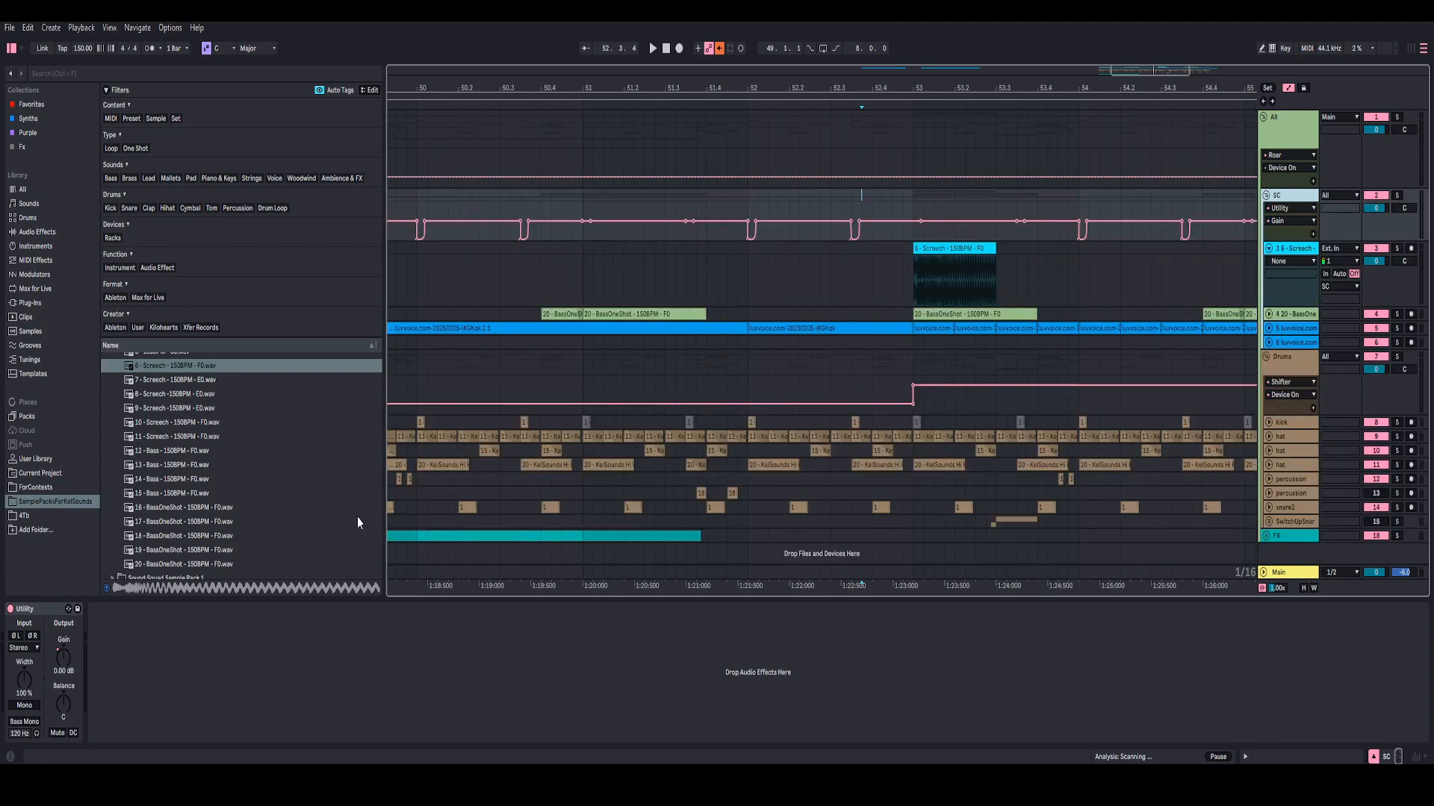
right_click(63, 663)
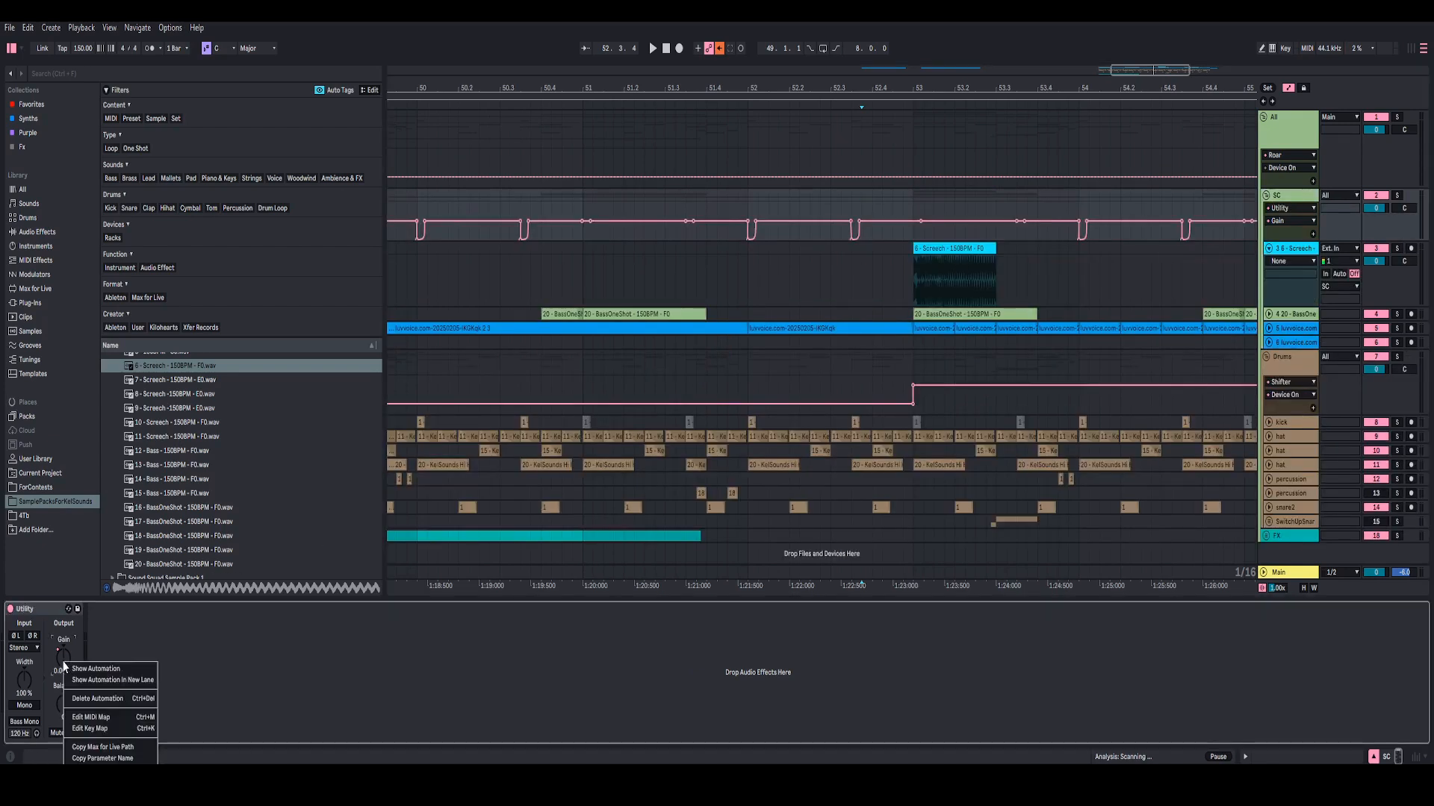
click(80, 670)
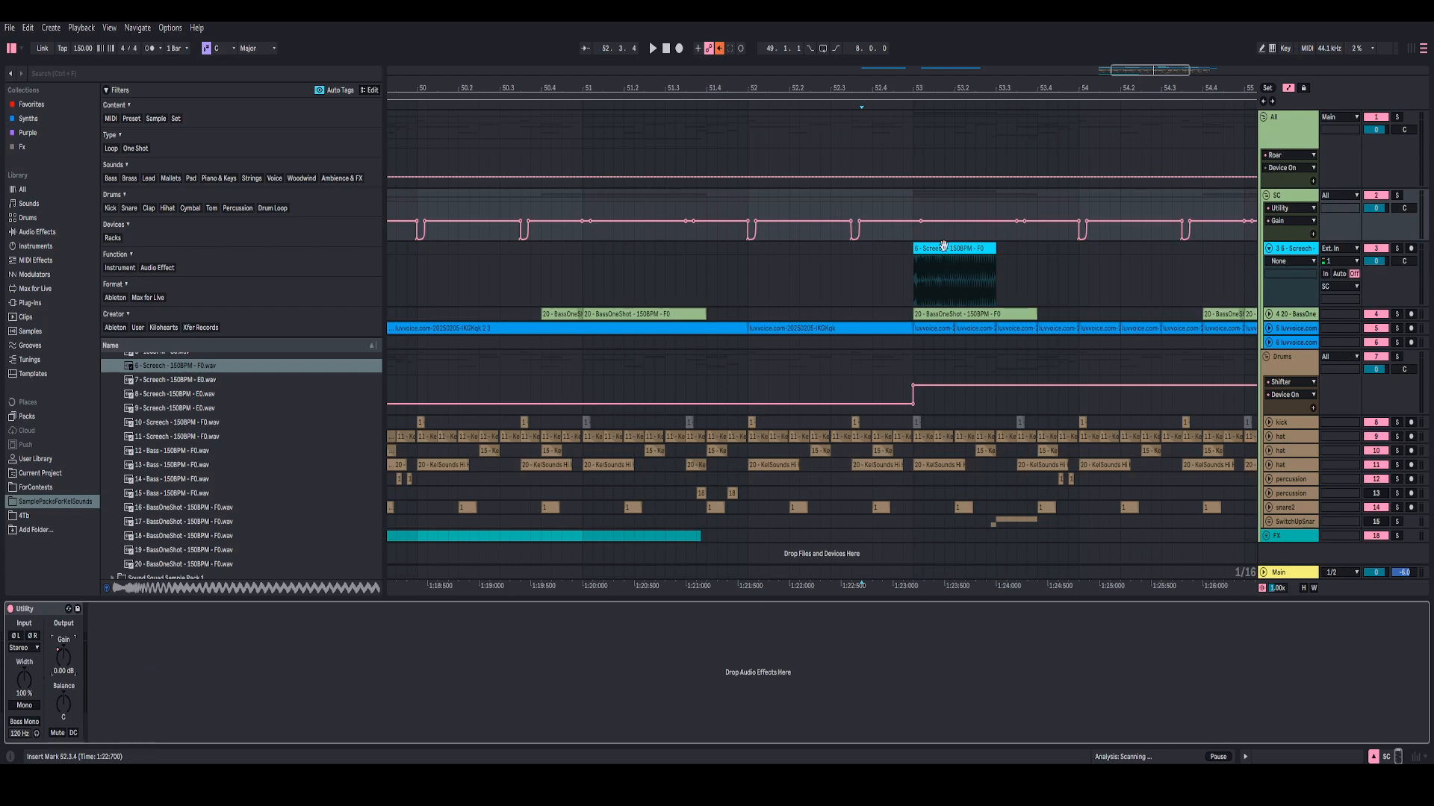
- Hide the browser, try the Screech clip at 57.1.1 and play the end of the loop from 56.2.1
click(11, 49)
drag(544, 90, 732, 167)
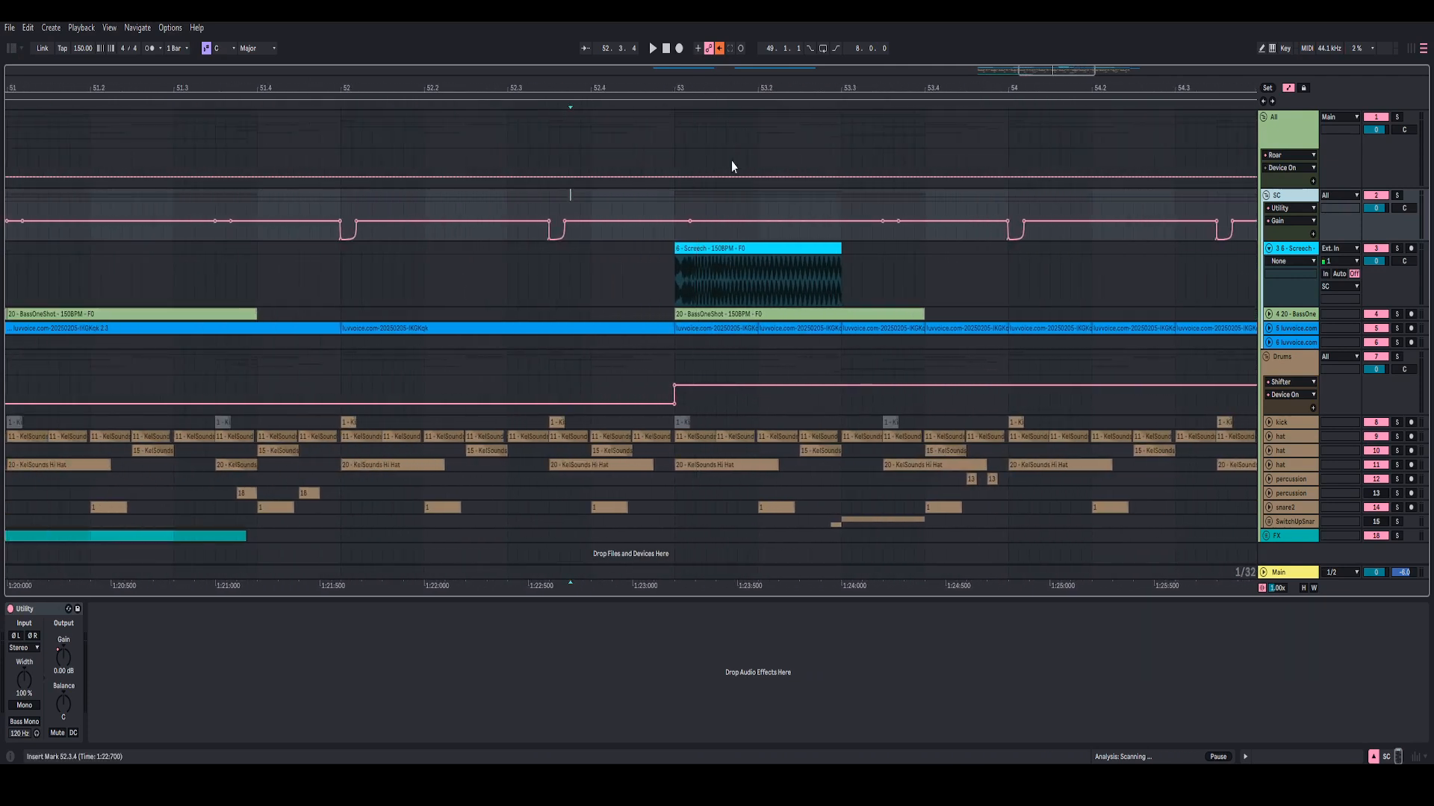
drag(1037, 90, 839, 90)
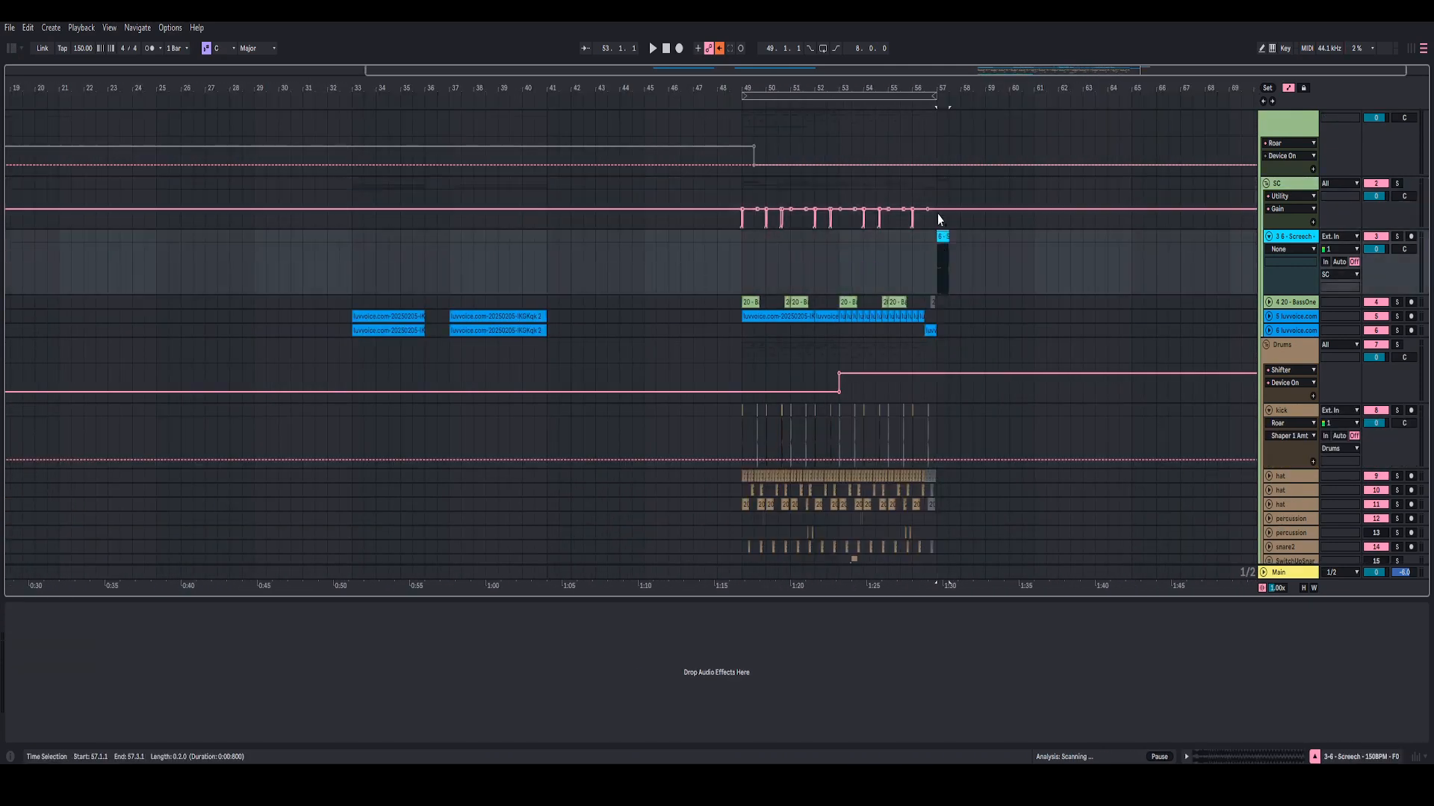
drag(951, 88, 947, 197)
click(804, 292)
key(space)
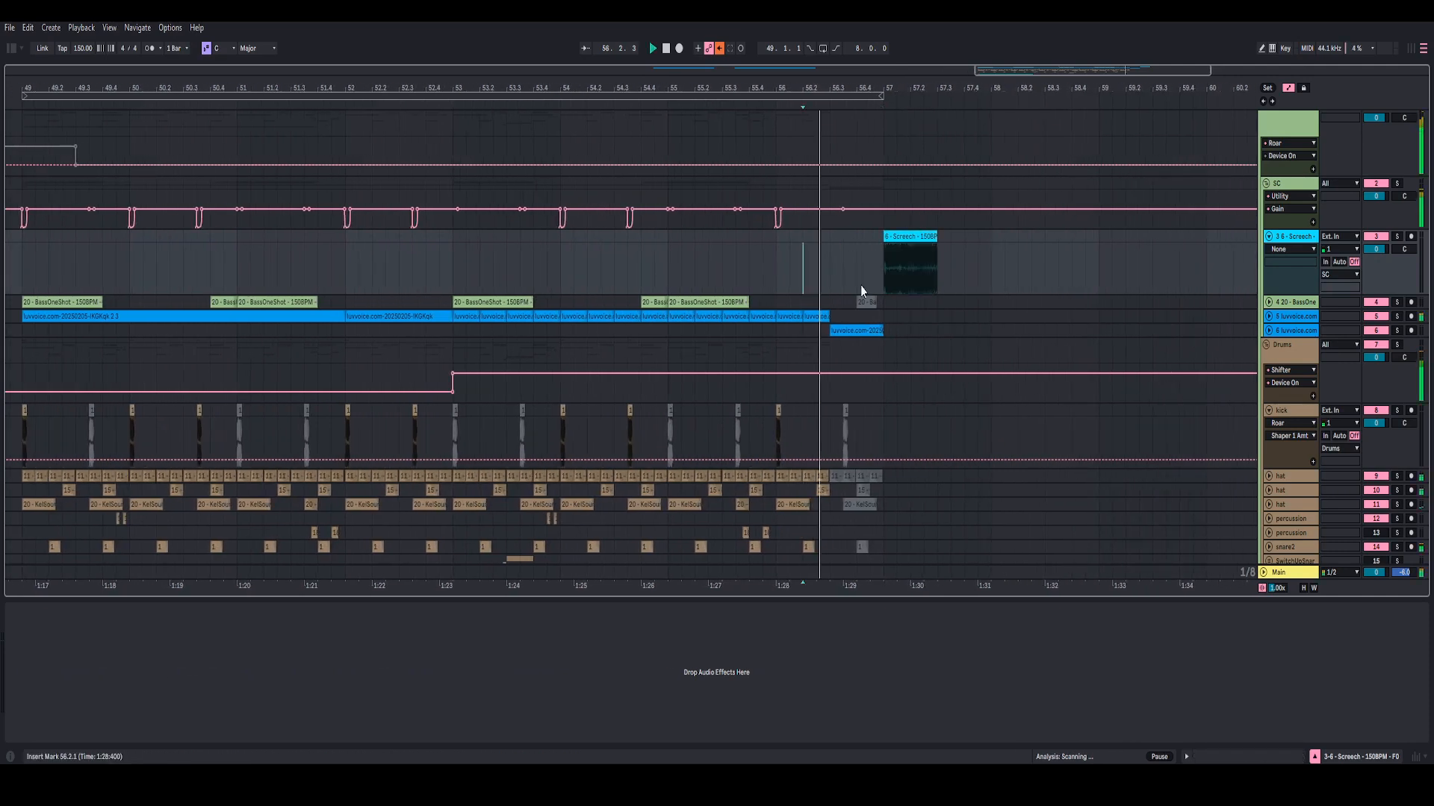
key(space)
drag(877, 89, 945, 48)
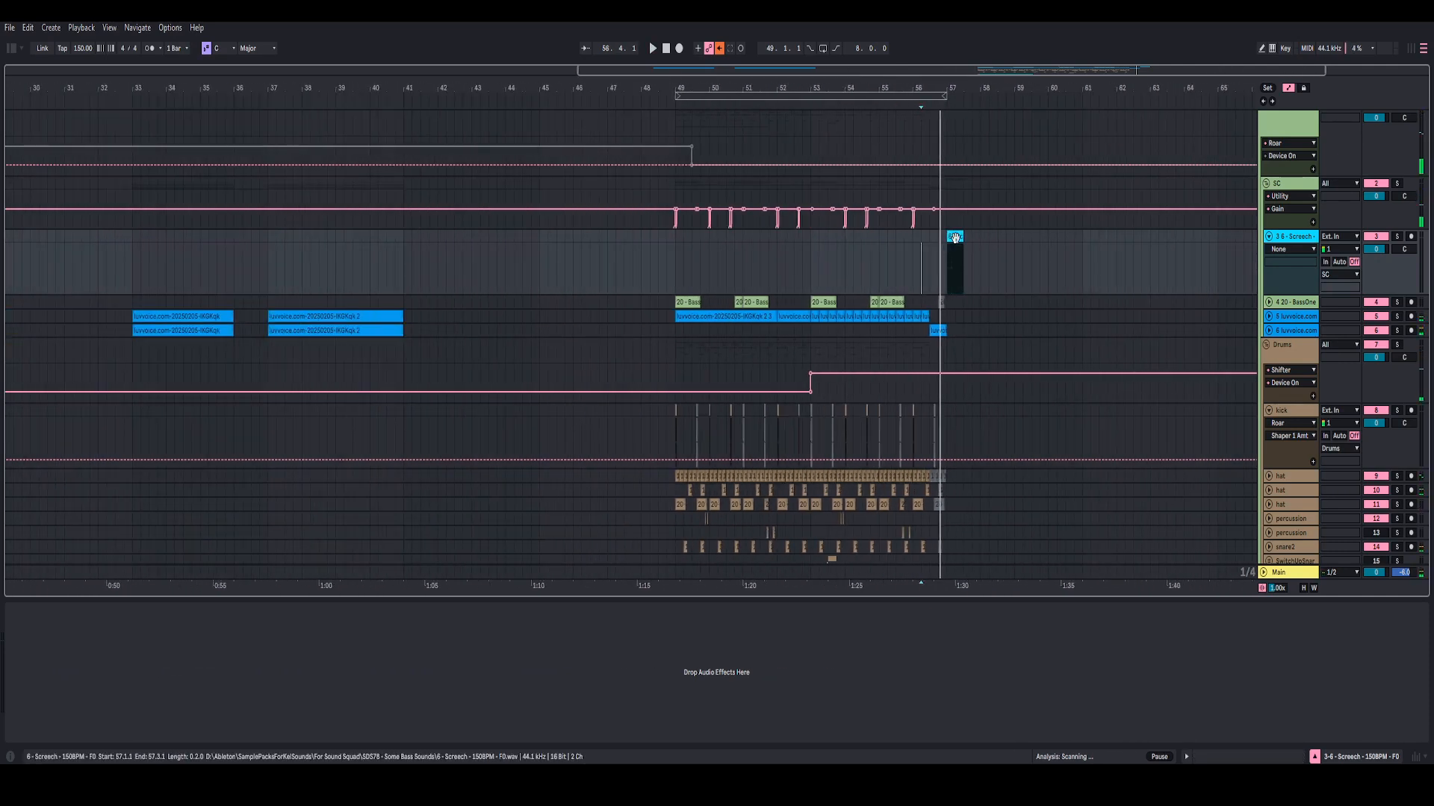
- Move the Screech clip back to 53.1.1 and play the transition from 52.4.1
drag(954, 236, 825, 269)
drag(814, 89, 814, 175)
click(758, 280)
key(space)
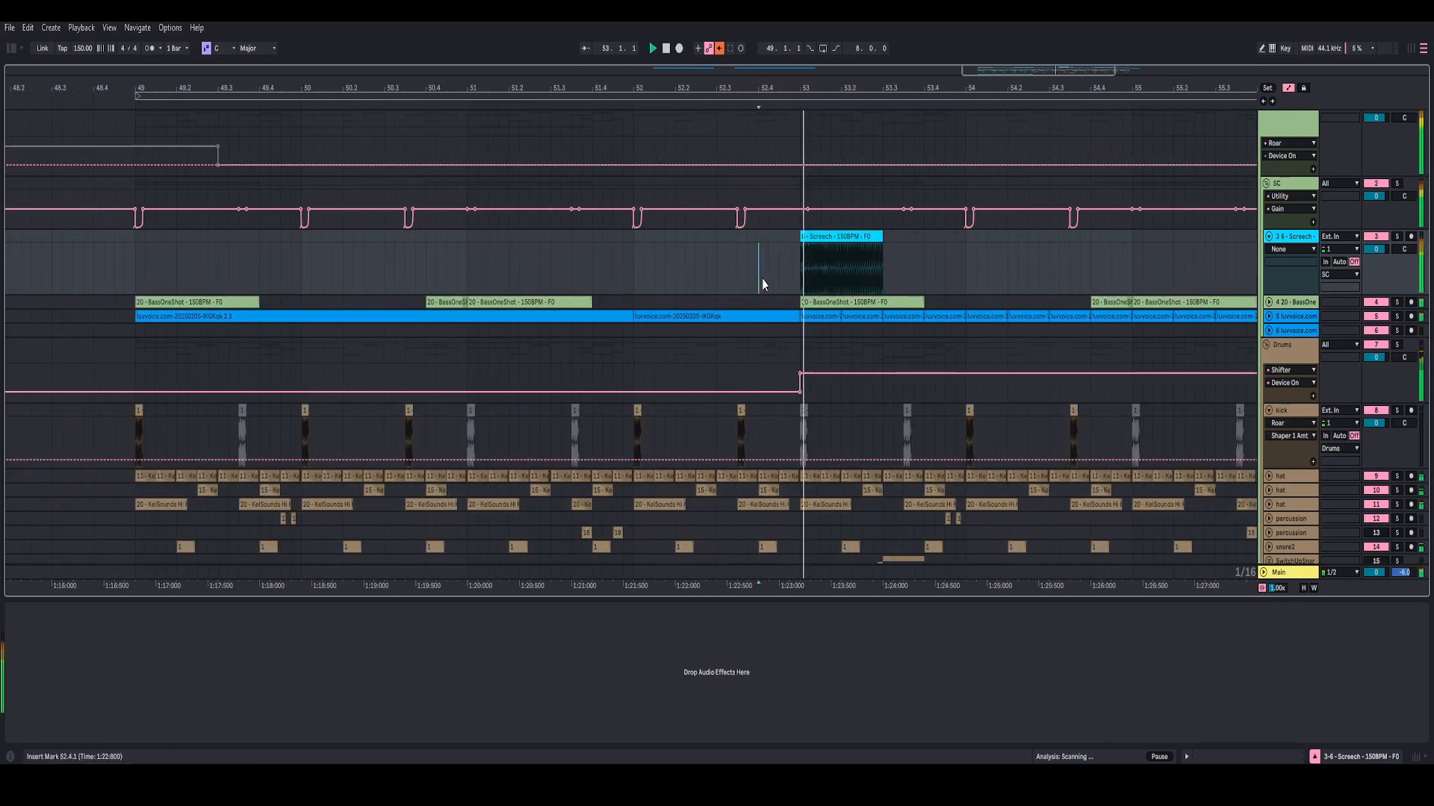
click(739, 279)
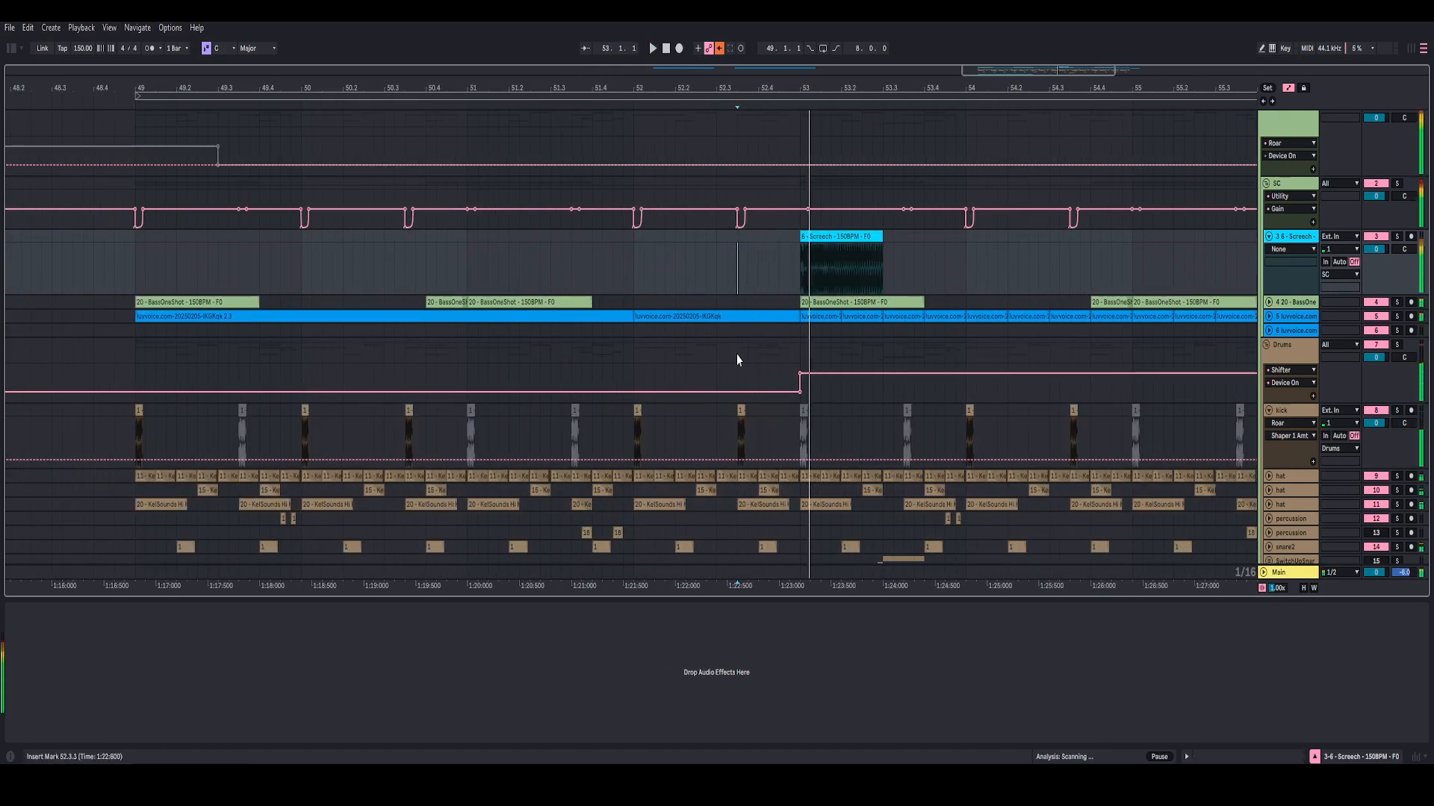
- Solo the upper blue vocal track, play it from 52.1.1 and unfold it to view its Shifter Mod Fine automation
click(635, 332)
scroll(672, 319, down, 2)
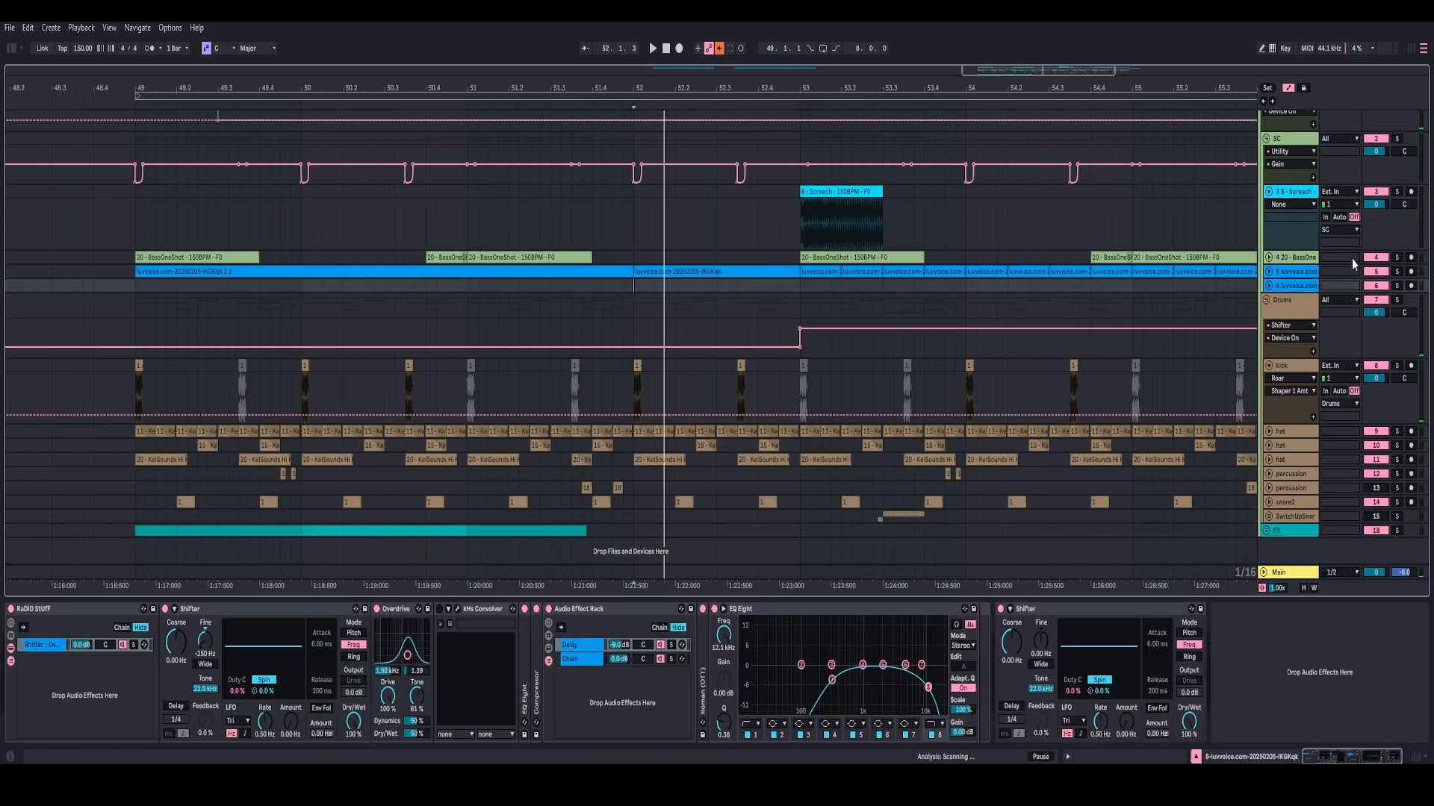
click(1397, 271)
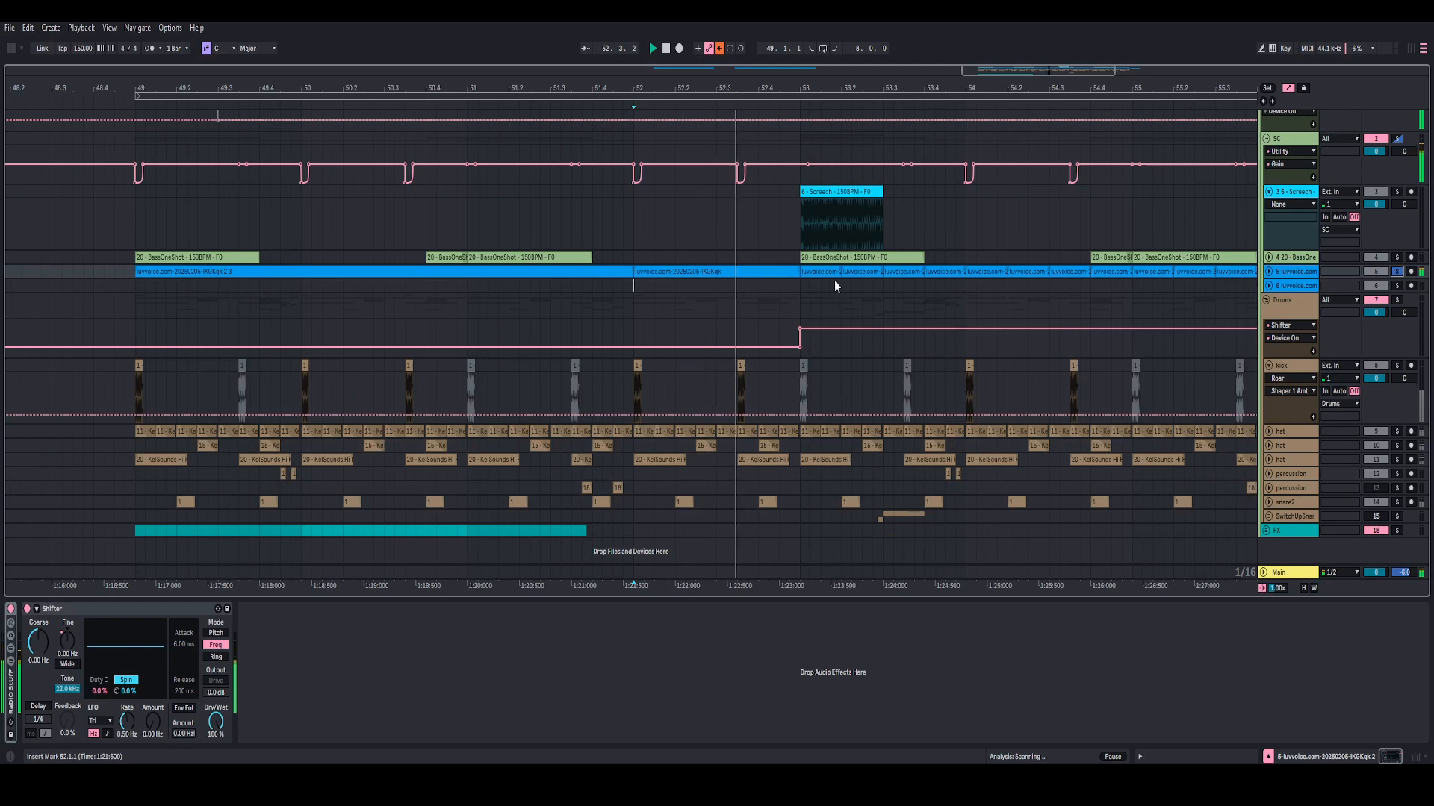
click(1269, 271)
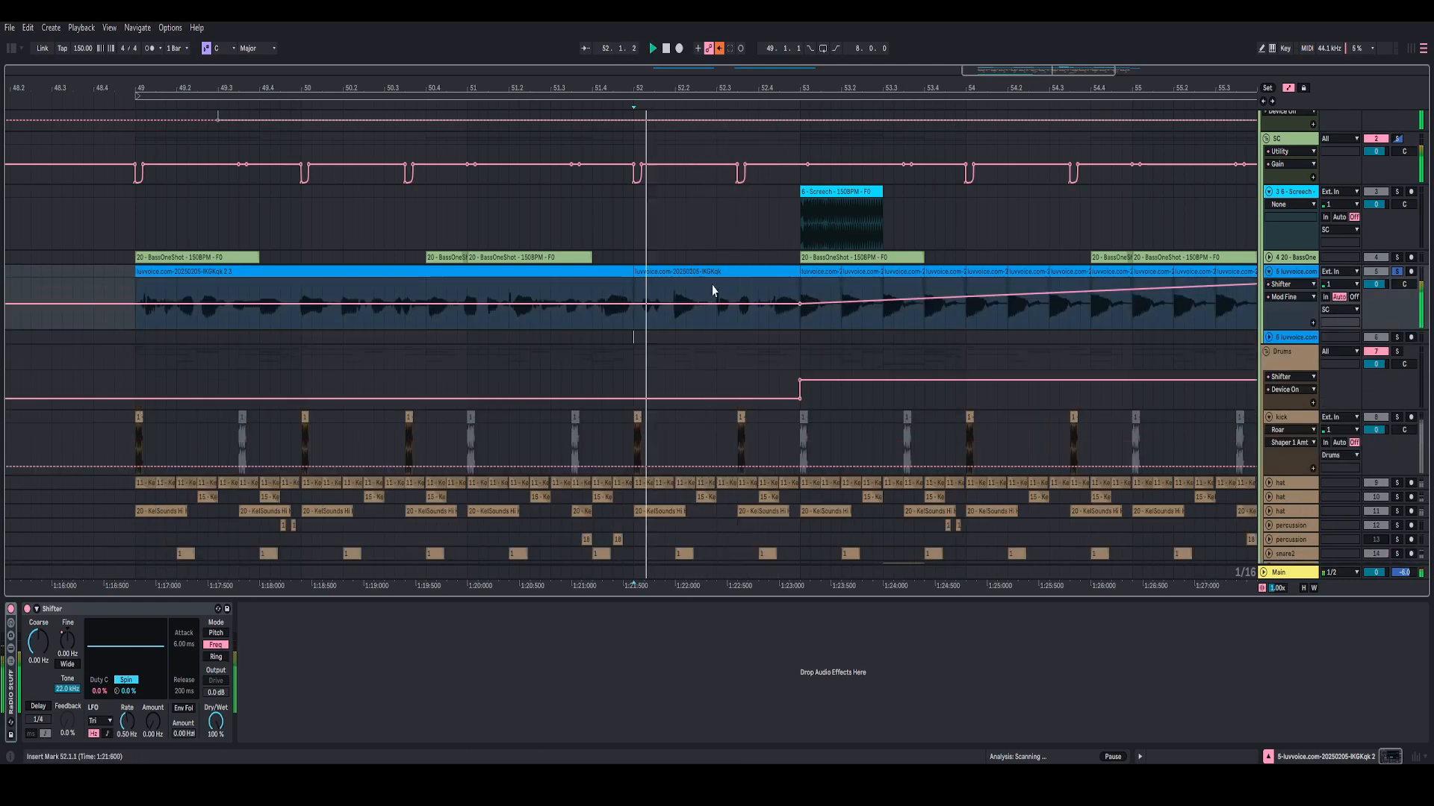
scroll(745, 421, down, 3)
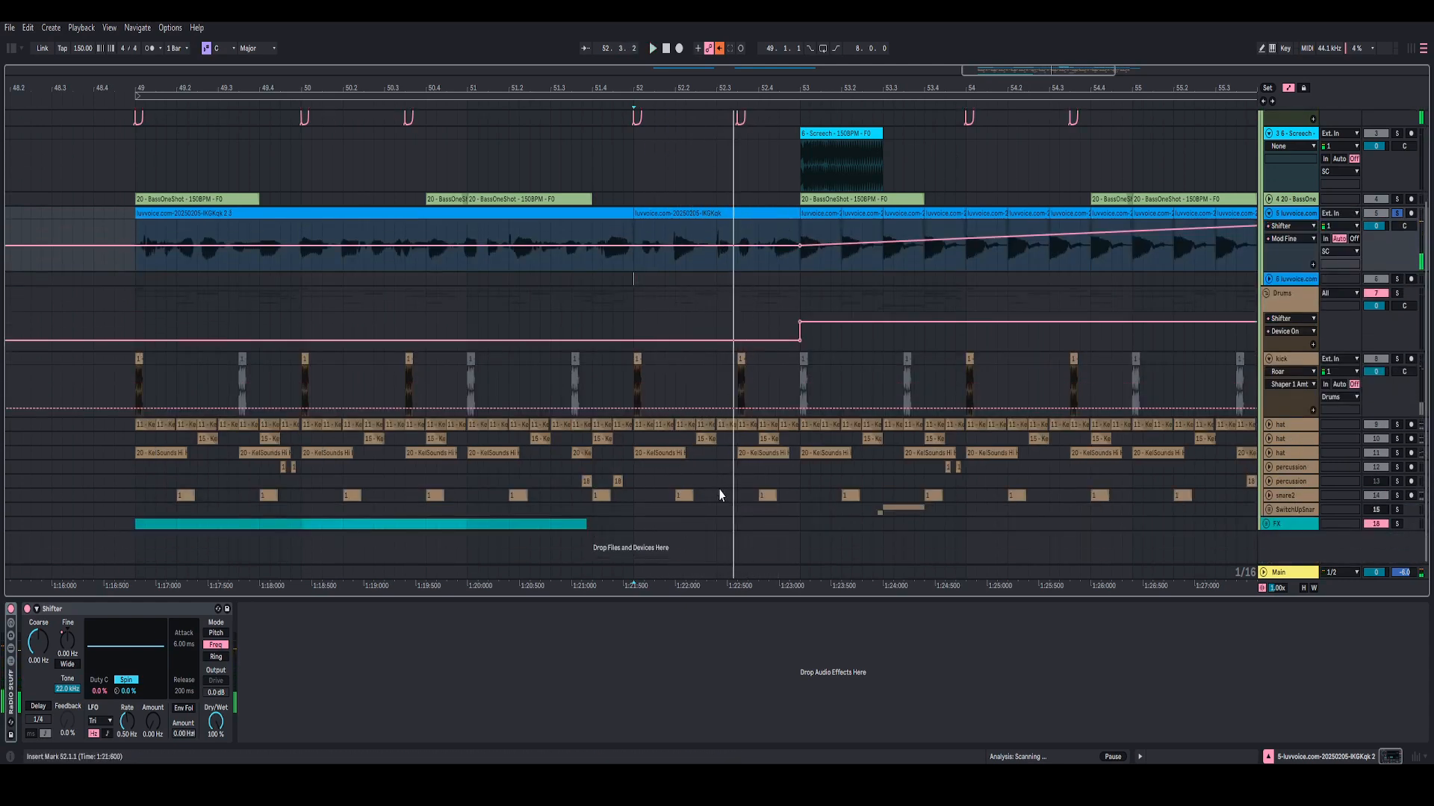
- Deactivate the hat, percussion and snare clips from 52.3.1 to 53.1.1, along with the kick clip within that gap
drag(719, 495, 794, 420)
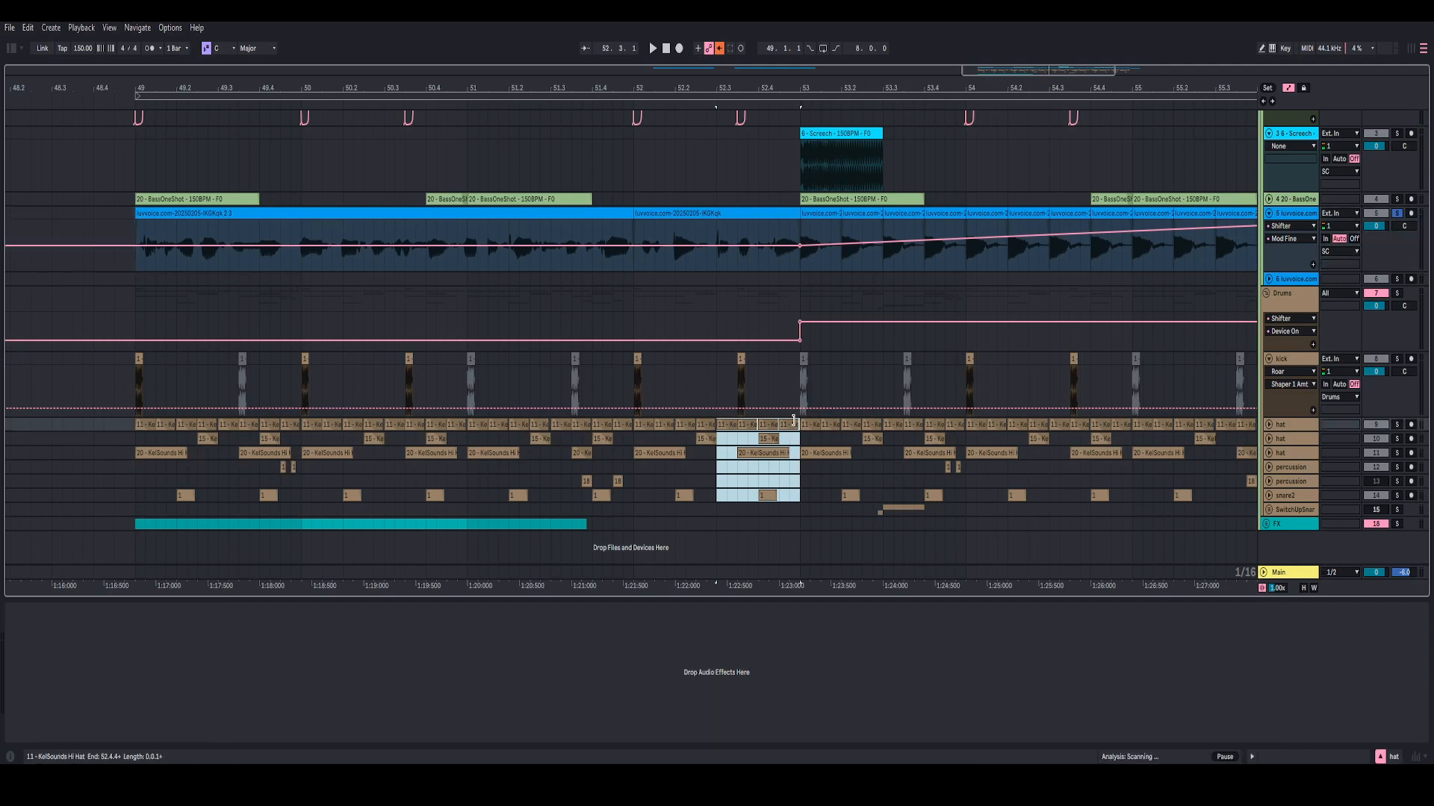
click(715, 387)
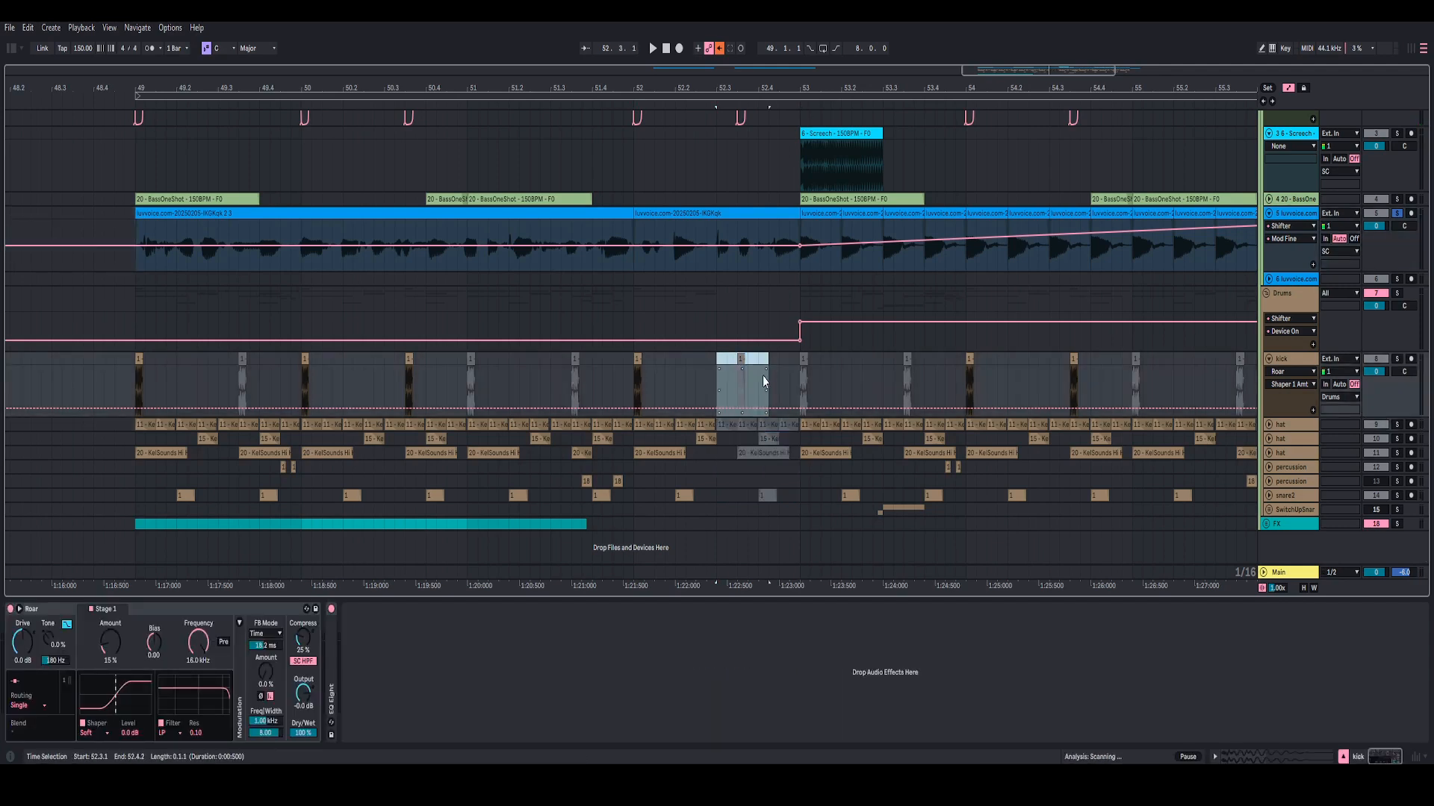
scroll(764, 377, up, 5)
scroll(754, 258, up, 1)
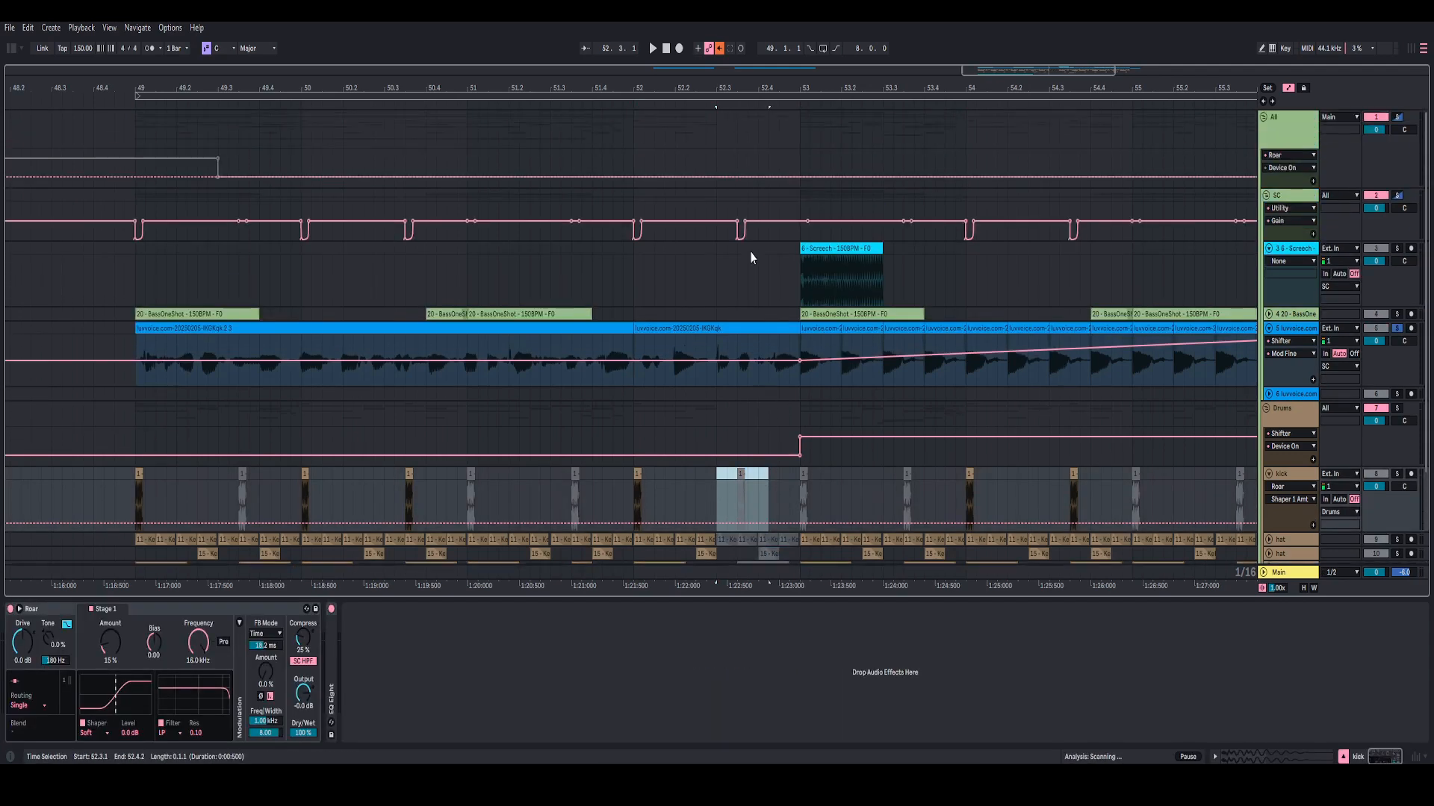
- Play the drum gap from 52.2.3 with the vocal soloed, unsolo the vocal and replay the gap in the full mix
click(699, 411)
key(space)
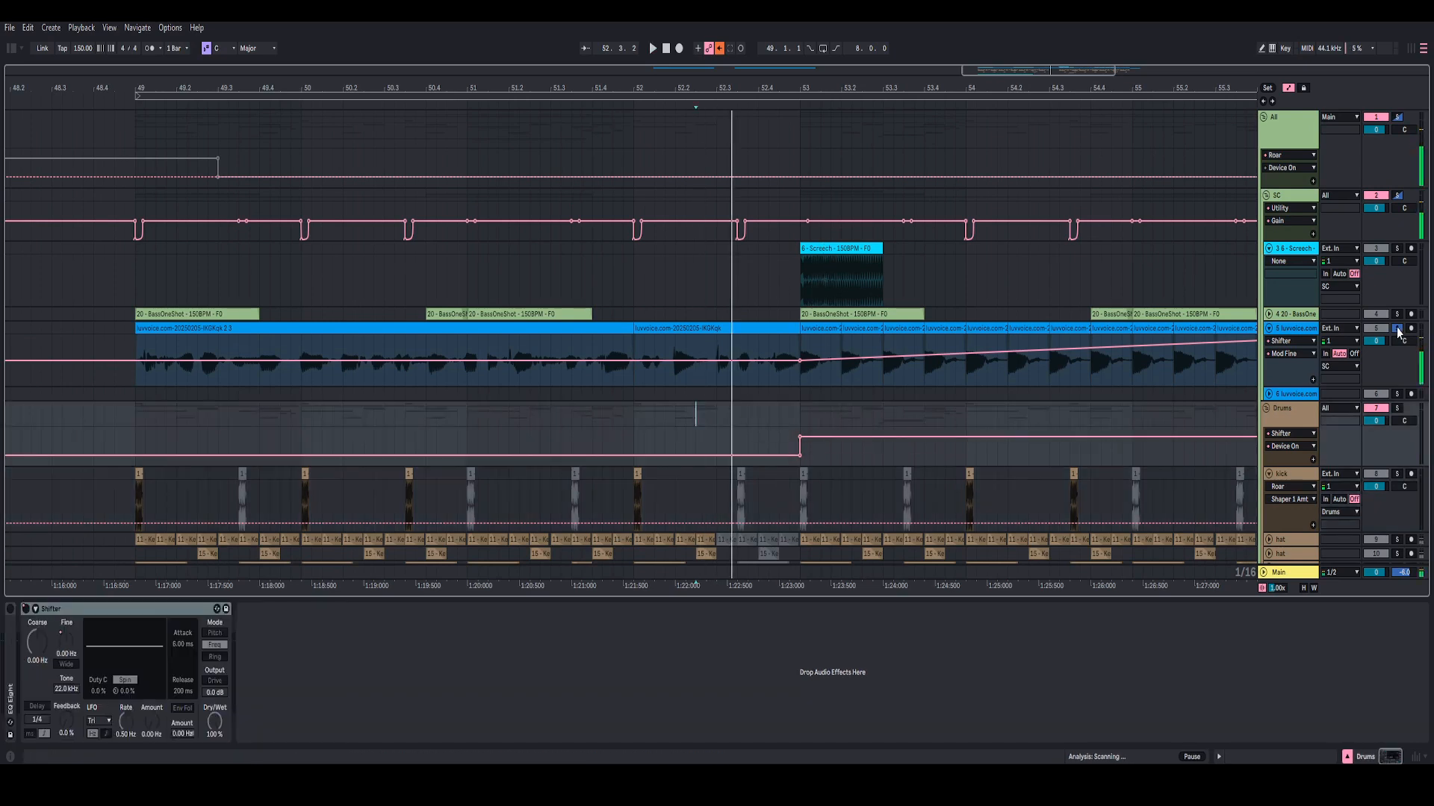
scroll(730, 467, down, 4)
key(space)
key(space)
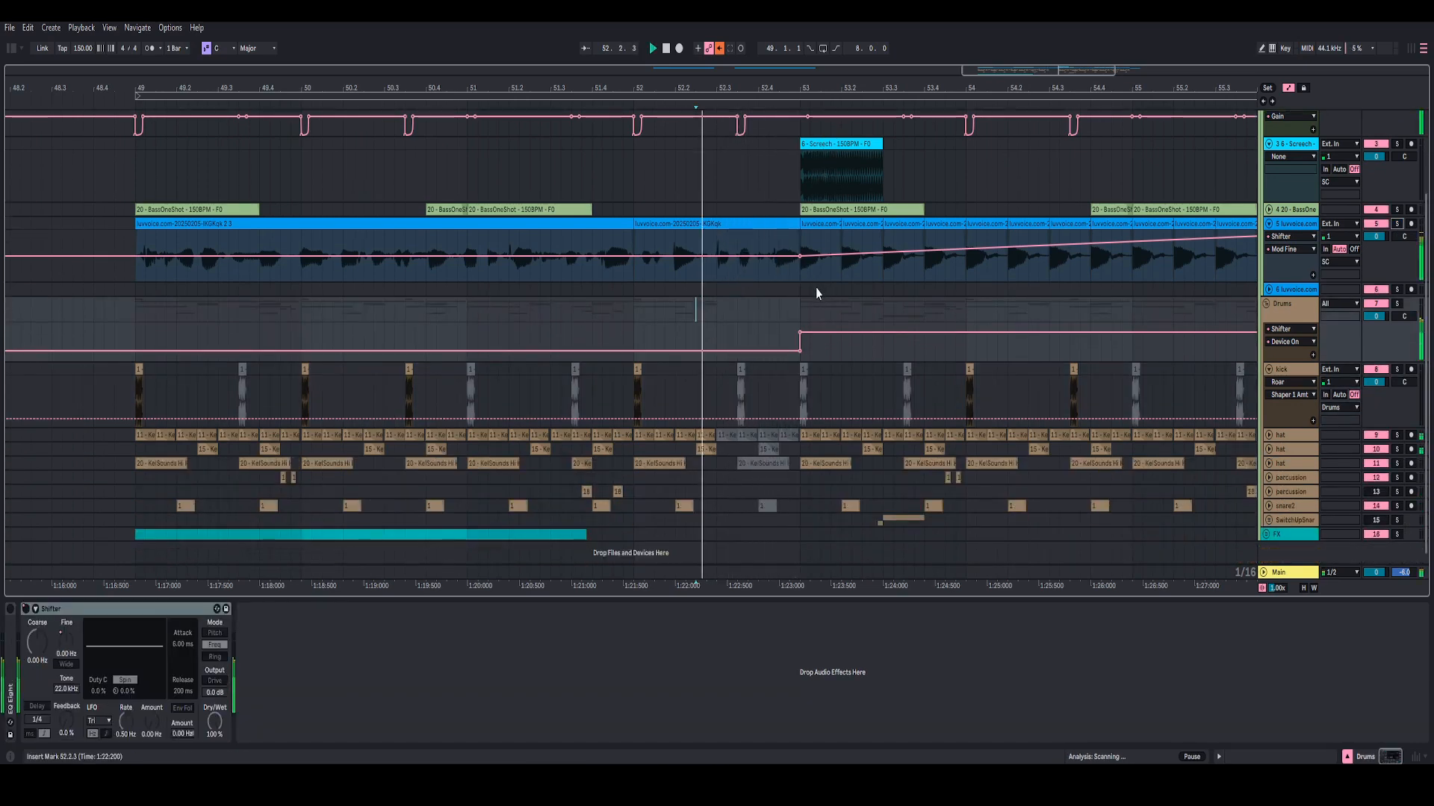
scroll(816, 288, up, 4)
key(space)
- Move the Screech clip to 52.3.1 and add an EQ Eight to its track
drag(825, 233, 746, 251)
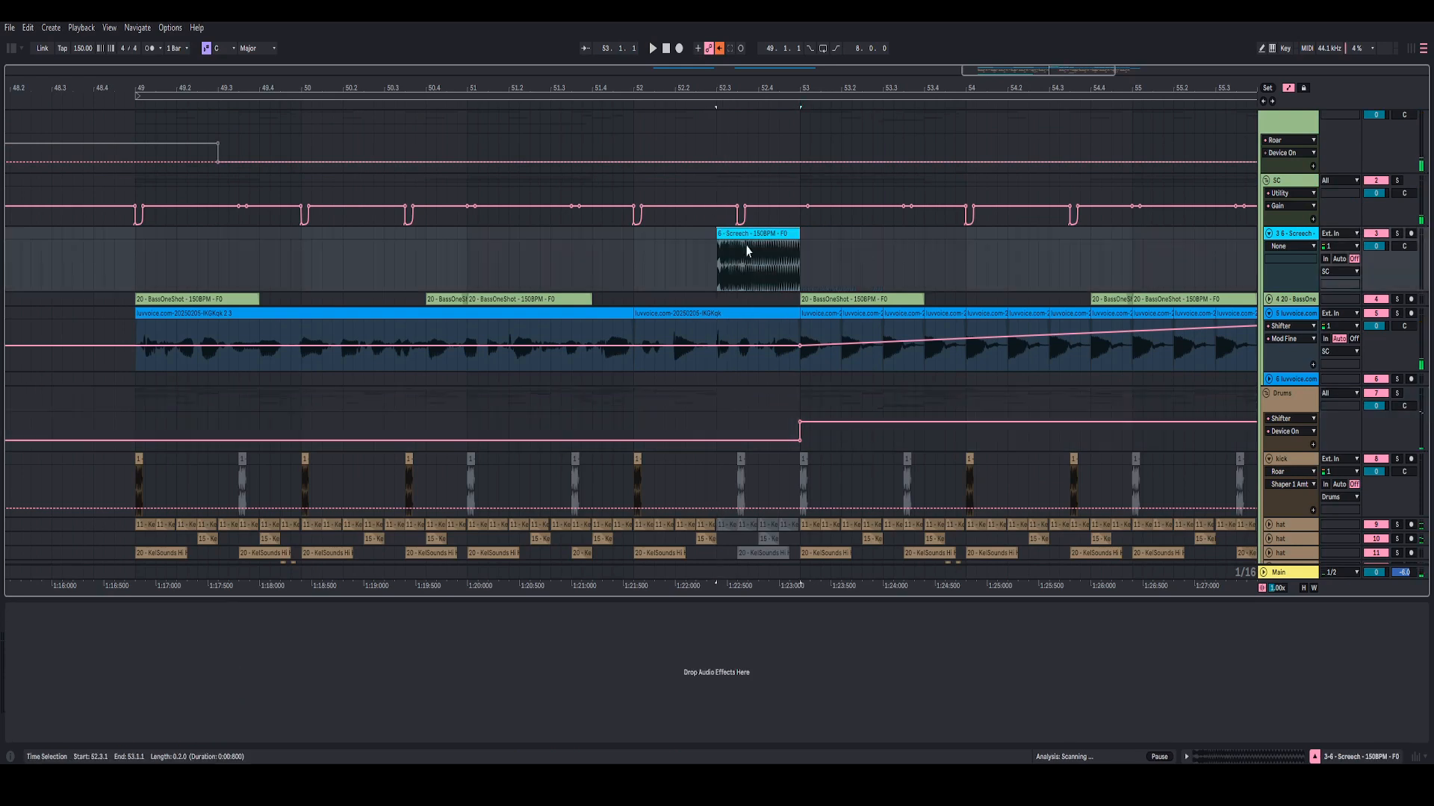
click(10, 49)
click(32, 233)
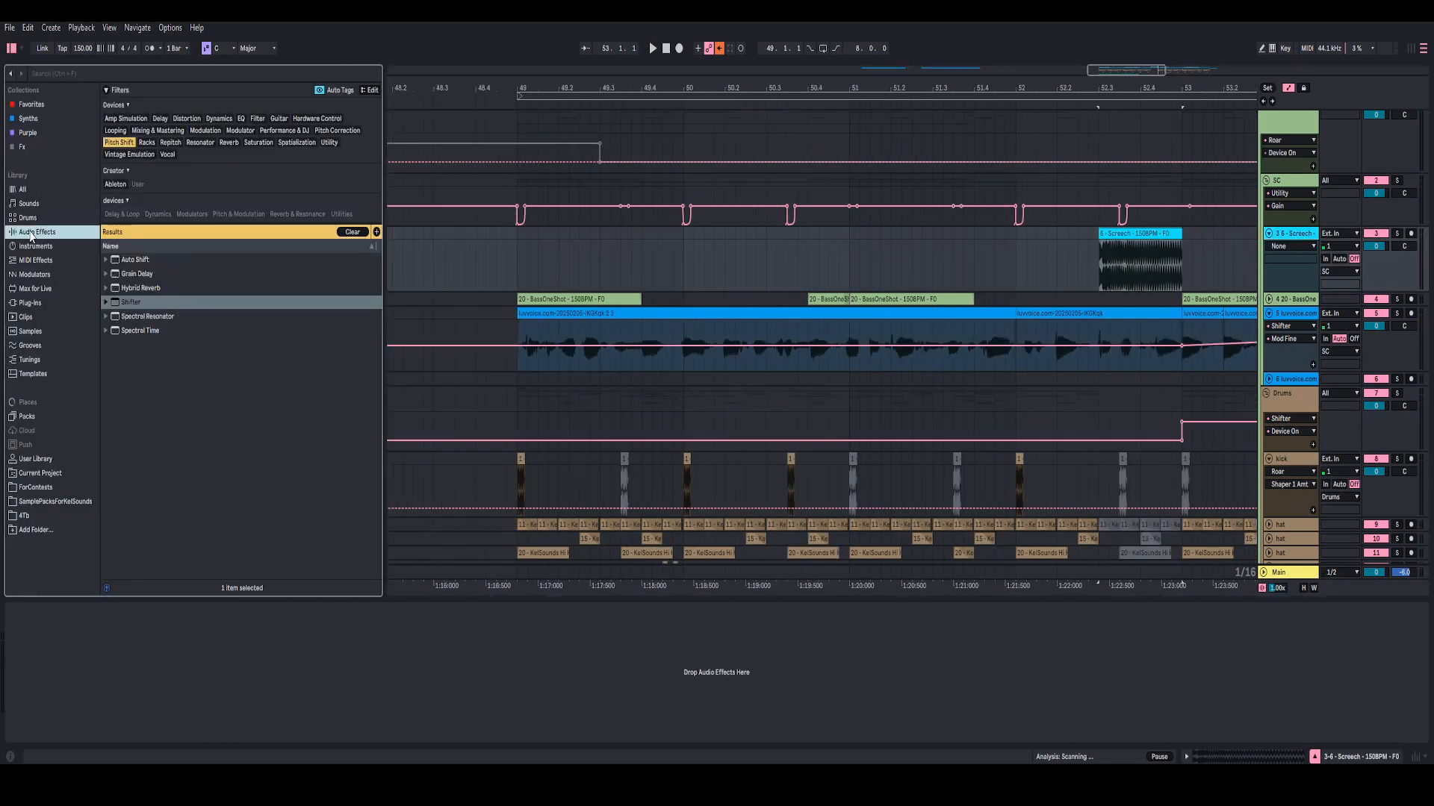
click(241, 118)
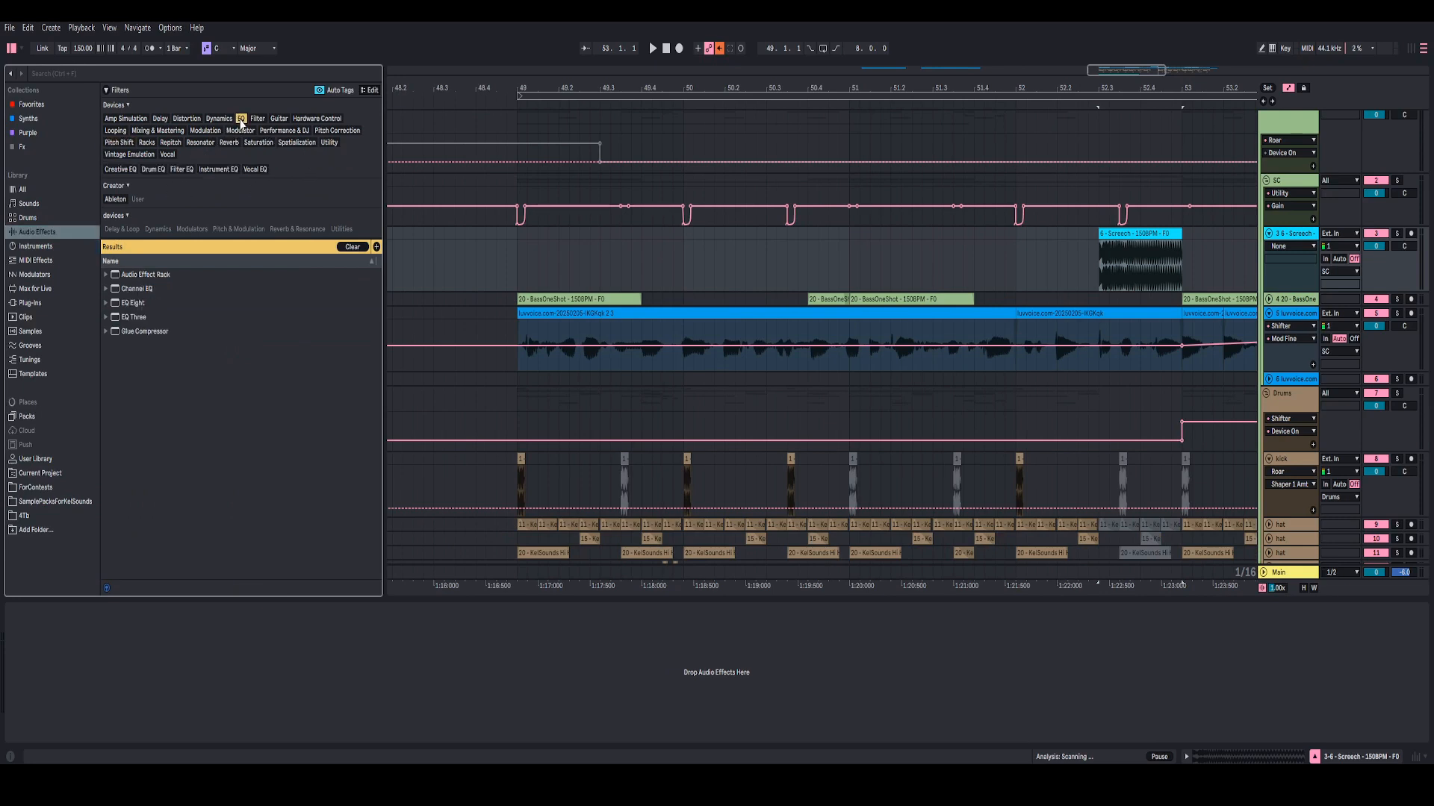
double_click(131, 303)
- Set the EQ Eight's band 1 to a low cut at 271 Hz and band 8 to a high cut
click(56, 724)
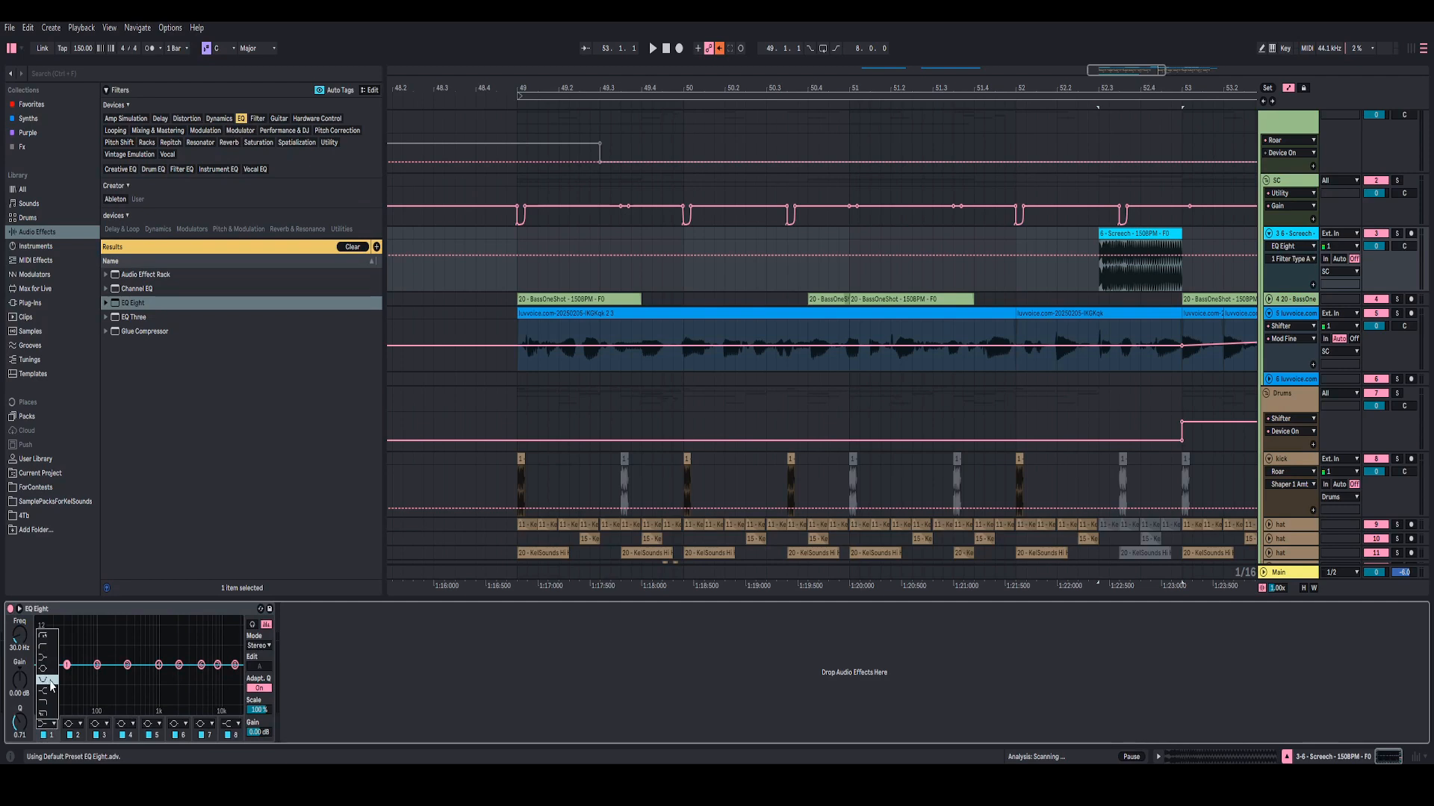
click(46, 657)
click(228, 724)
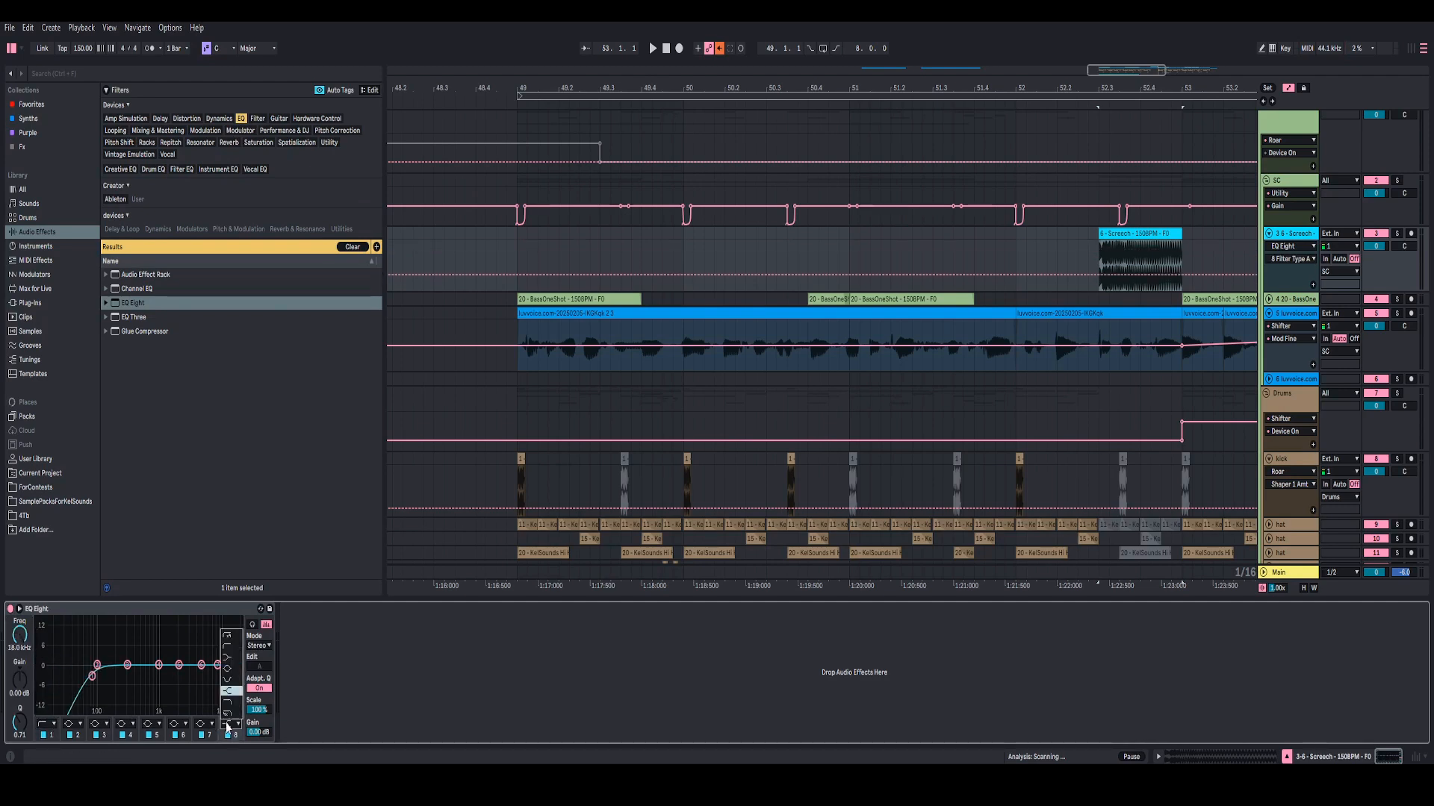
click(230, 709)
mouse_move(24, 640)
mouse_down()
mouse_move(33, 654)
mouse_move(22, 615)
mouse_up()
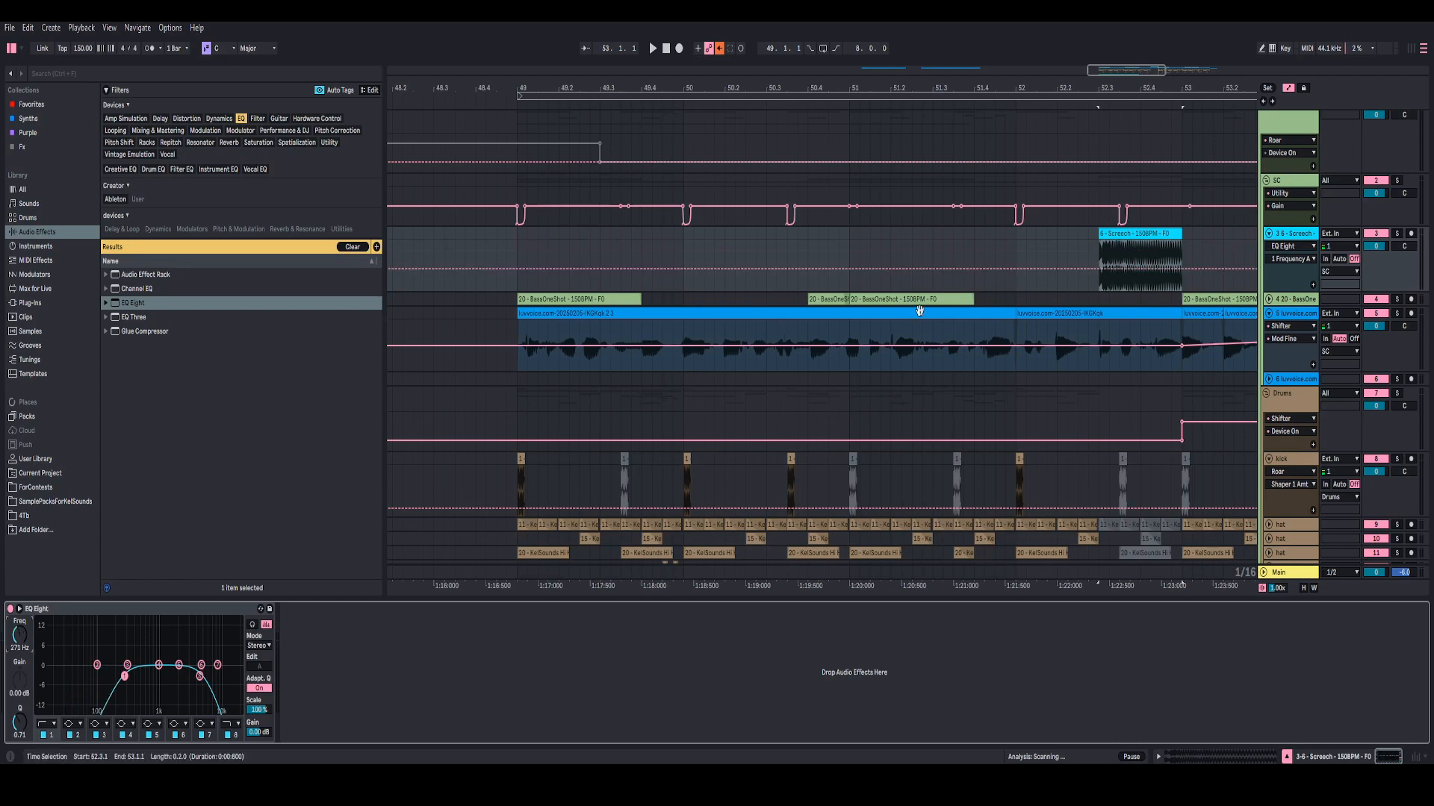
- Add a Reverb to the Screech track with 67% Dry/Wet, 7.82 s Decay and Lo Cut enabled on an input filter at 4.06 kHz
click(1079, 255)
click(226, 142)
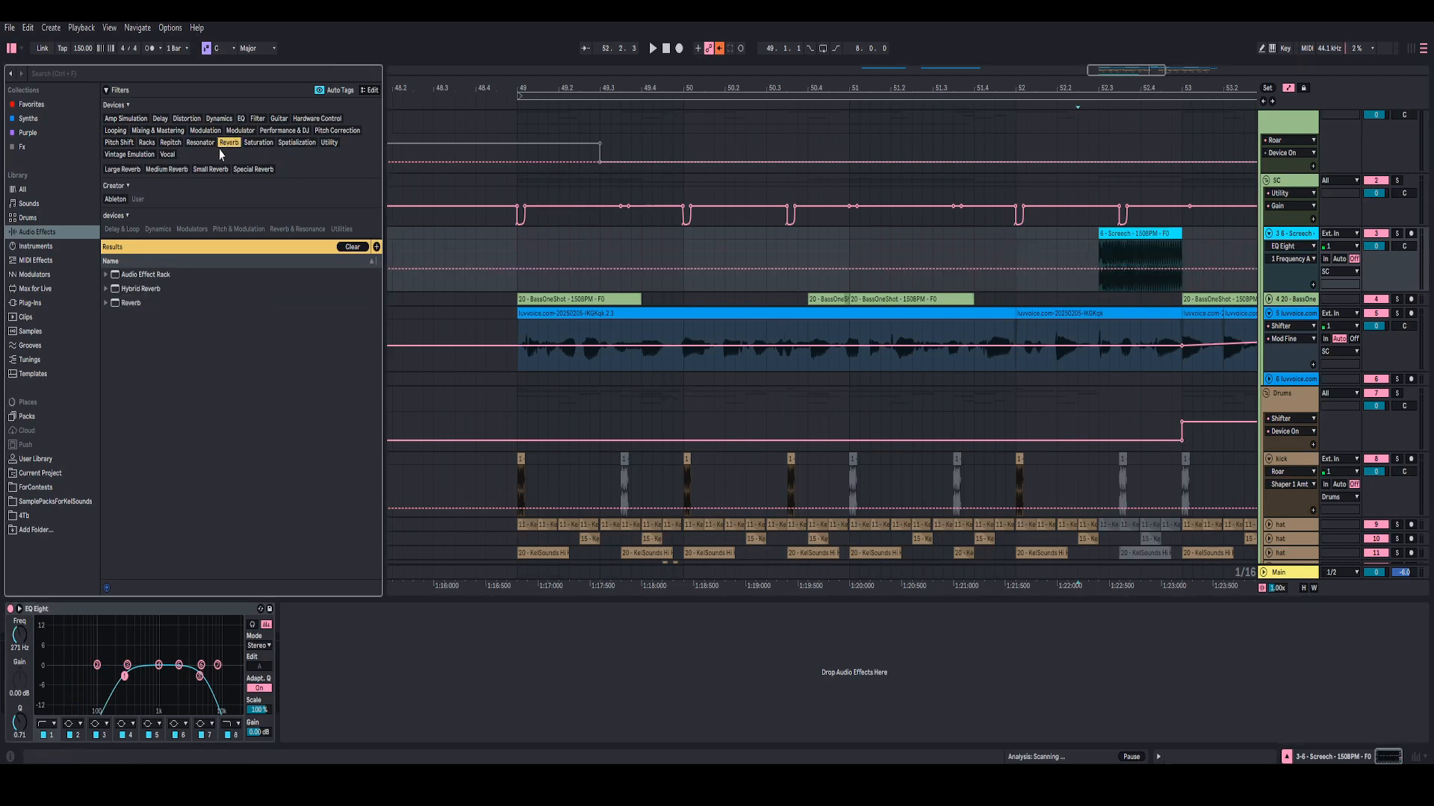
double_click(132, 303)
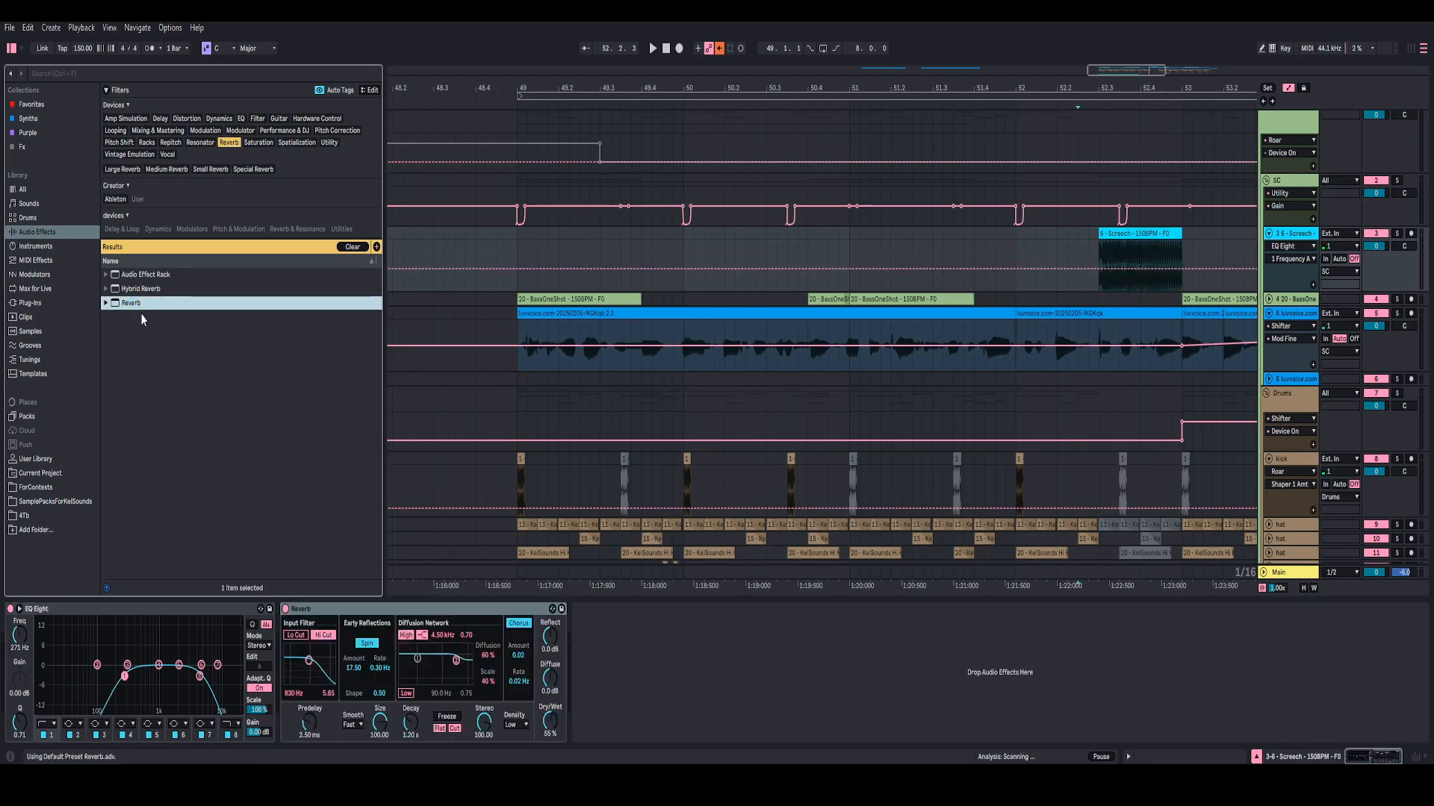
drag(549, 721, 550, 709)
drag(405, 730, 416, 728)
click(298, 637)
- Play the processed Screech clip into bar 53 to audition its EQ and reverb tail
drag(1087, 91, 836, 282)
click(905, 275)
key(space)
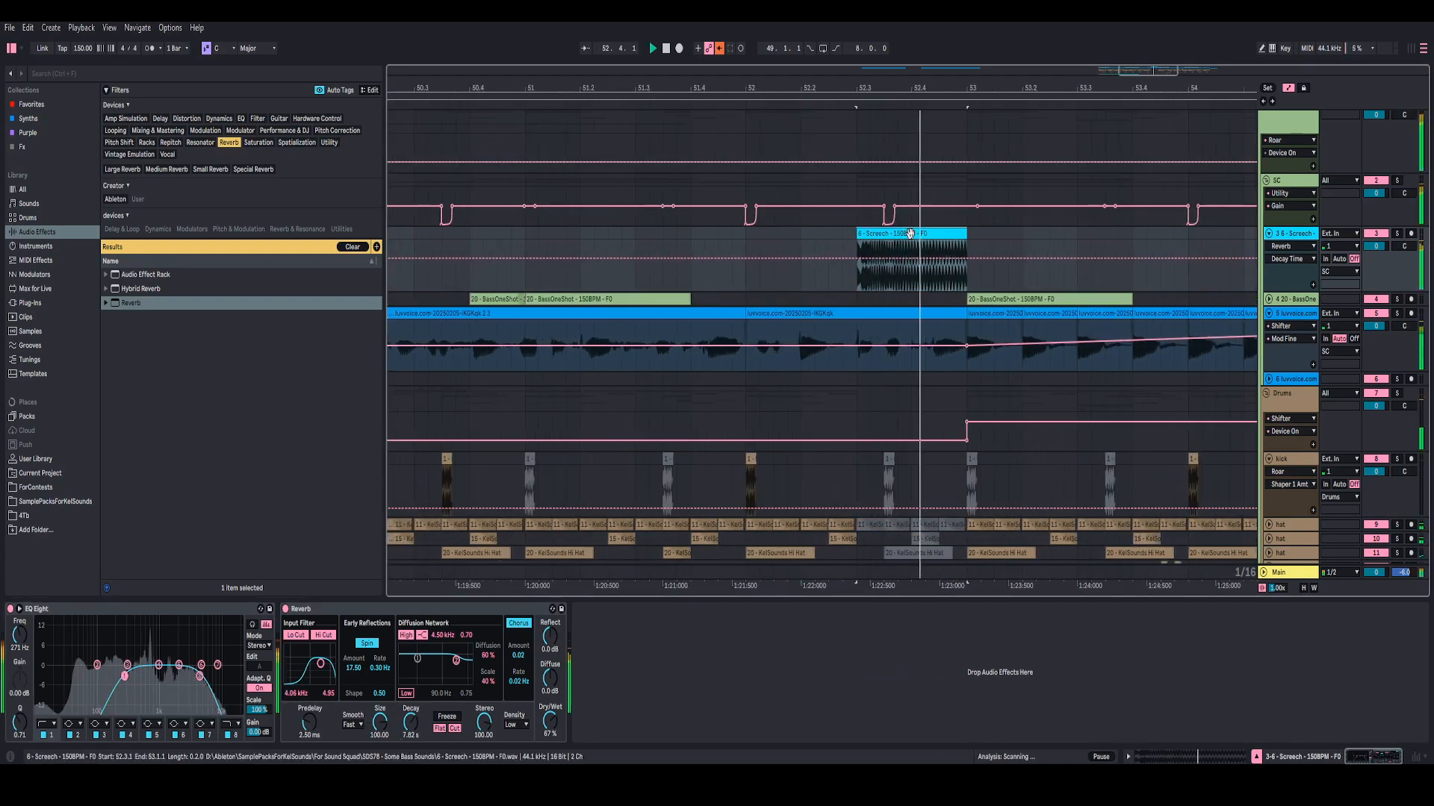
key(space)
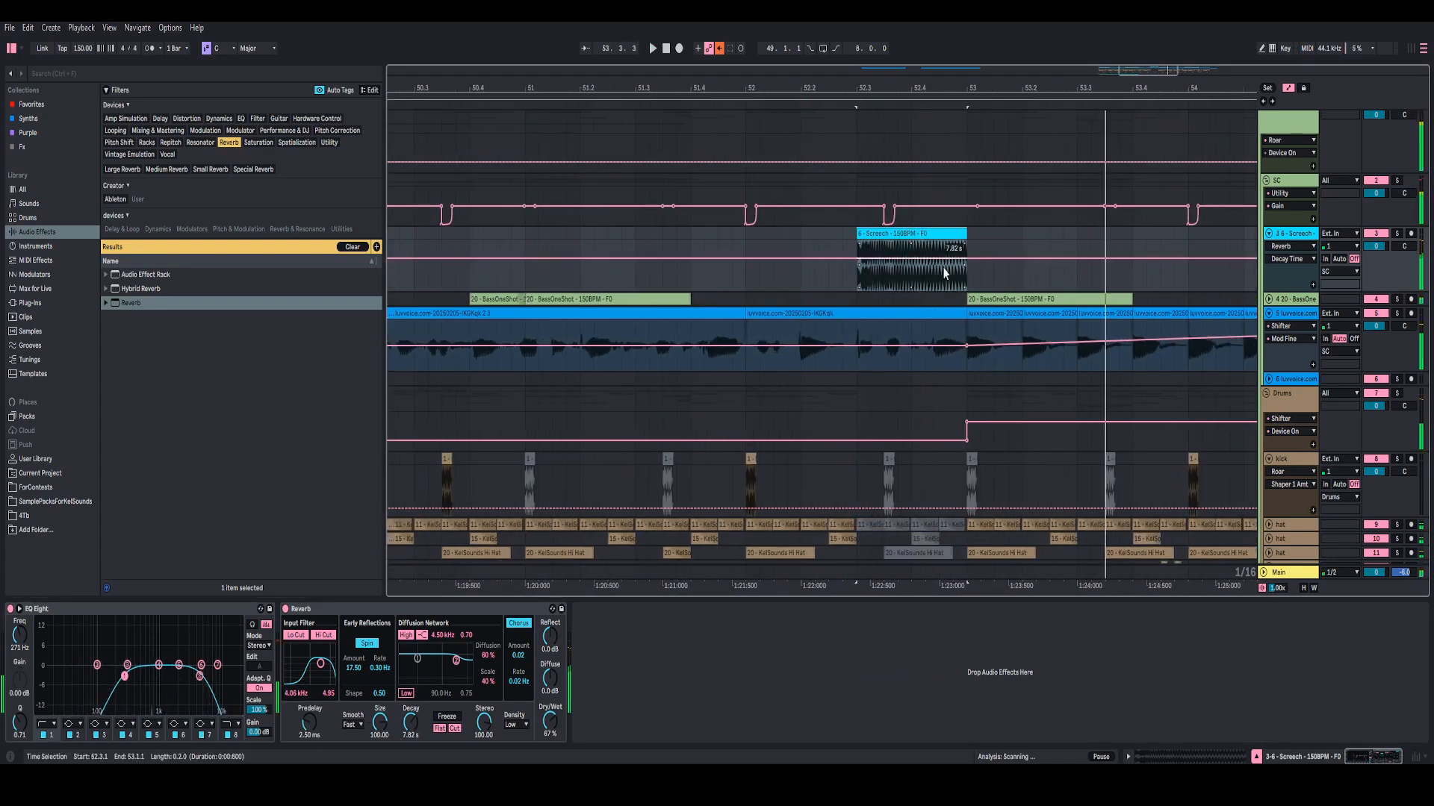
click(832, 243)
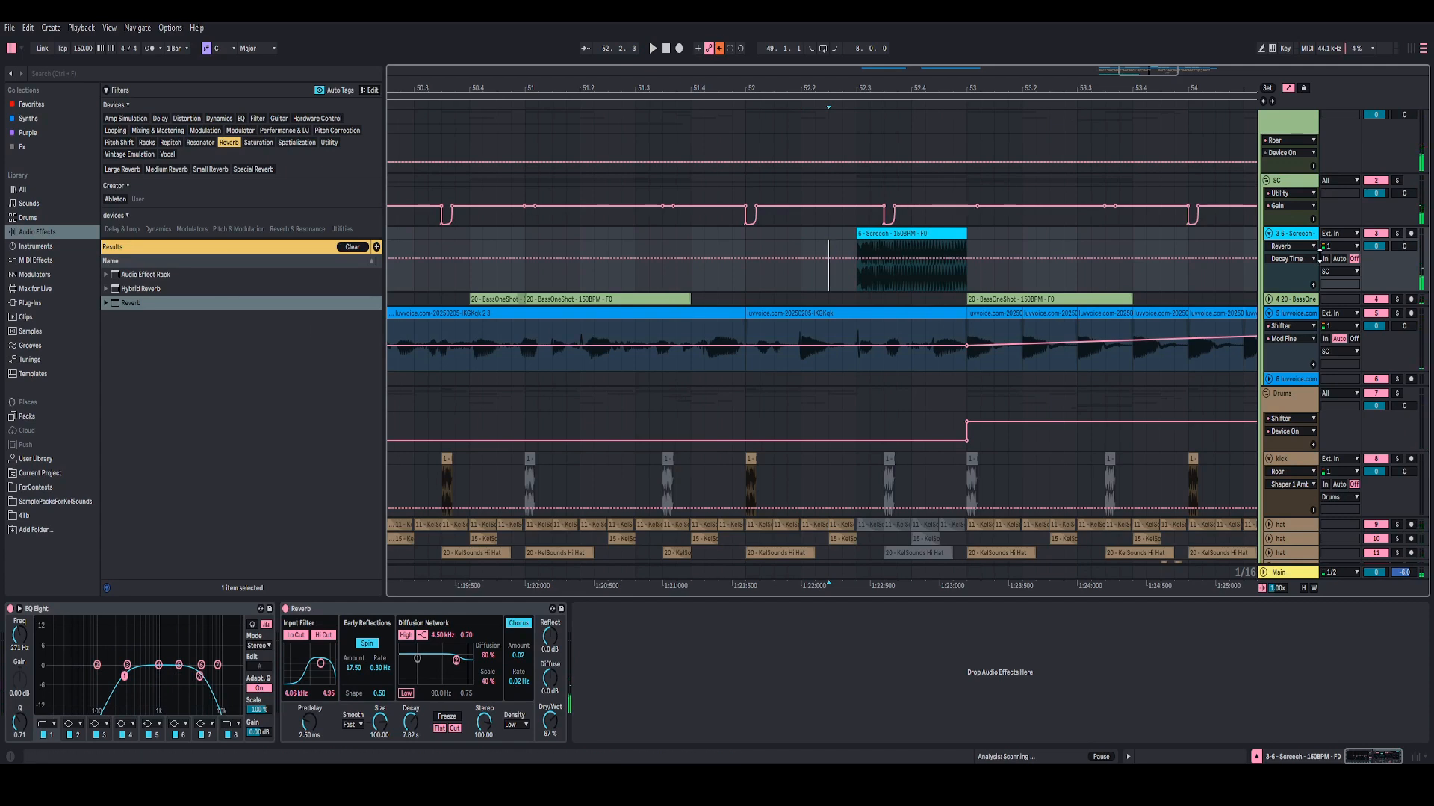
- Add Snap Heap to the Screech track, load its Lfo Setup preset and set the LFO rate to 1/16
click(22, 146)
double_click(136, 453)
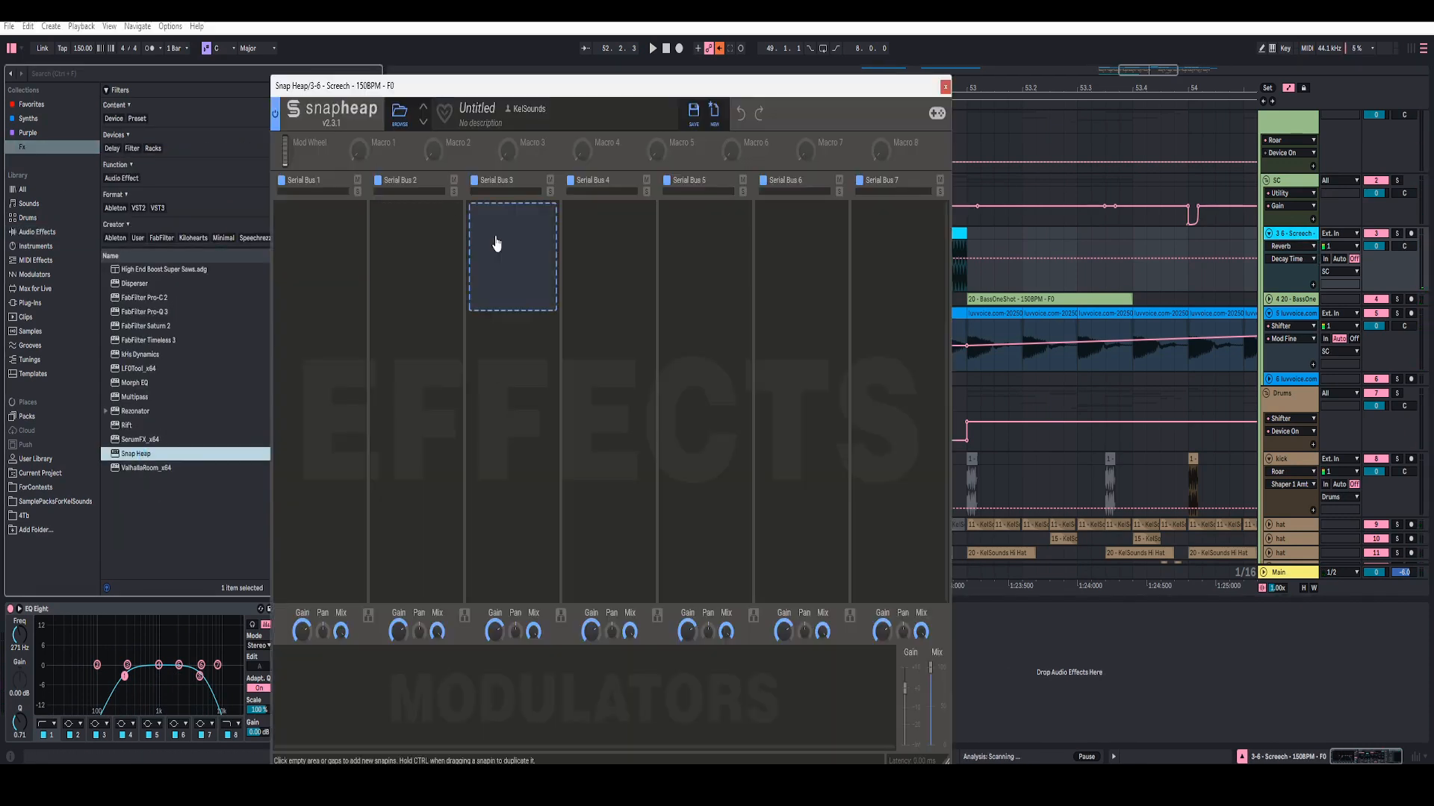
drag(497, 86, 737, 40)
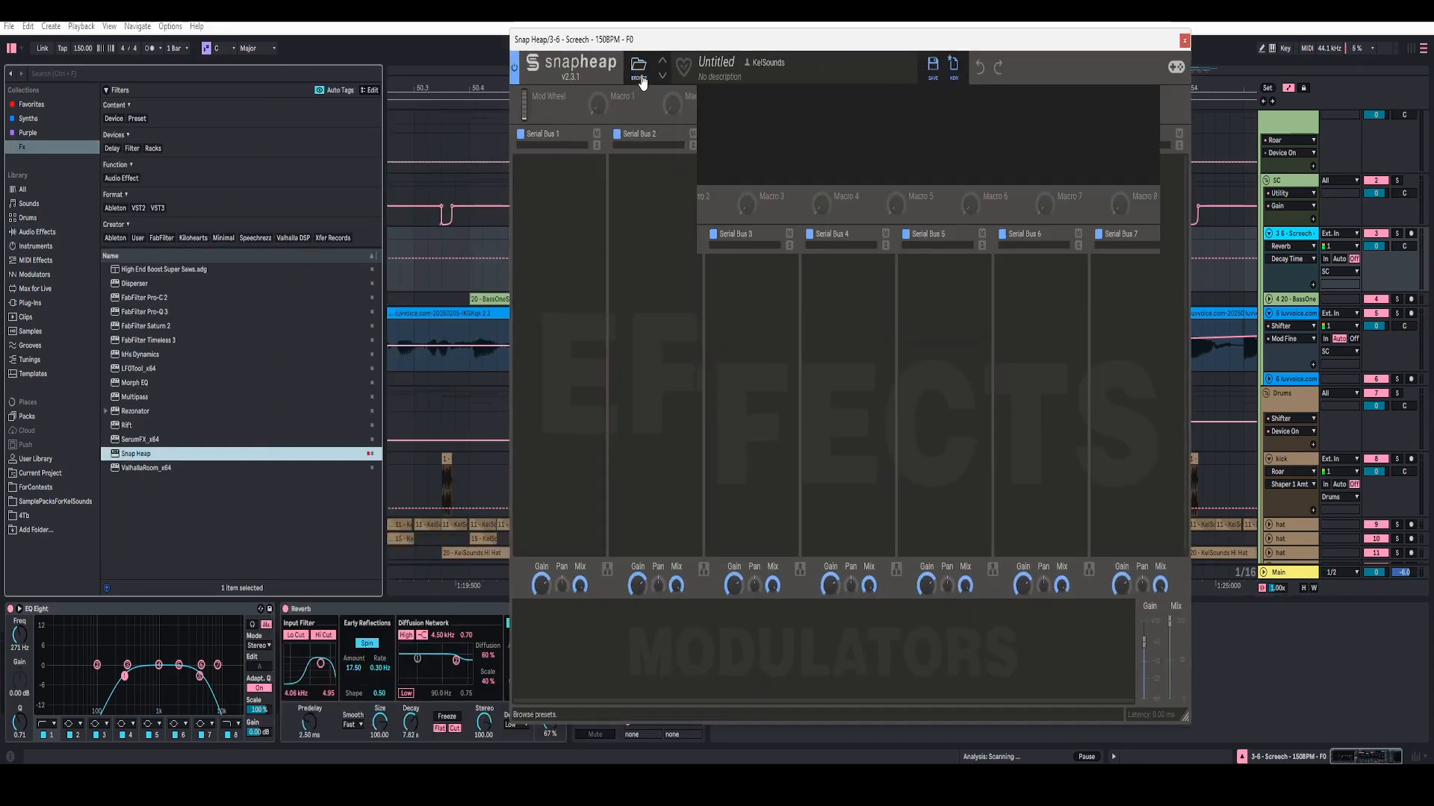
click(639, 68)
click(544, 172)
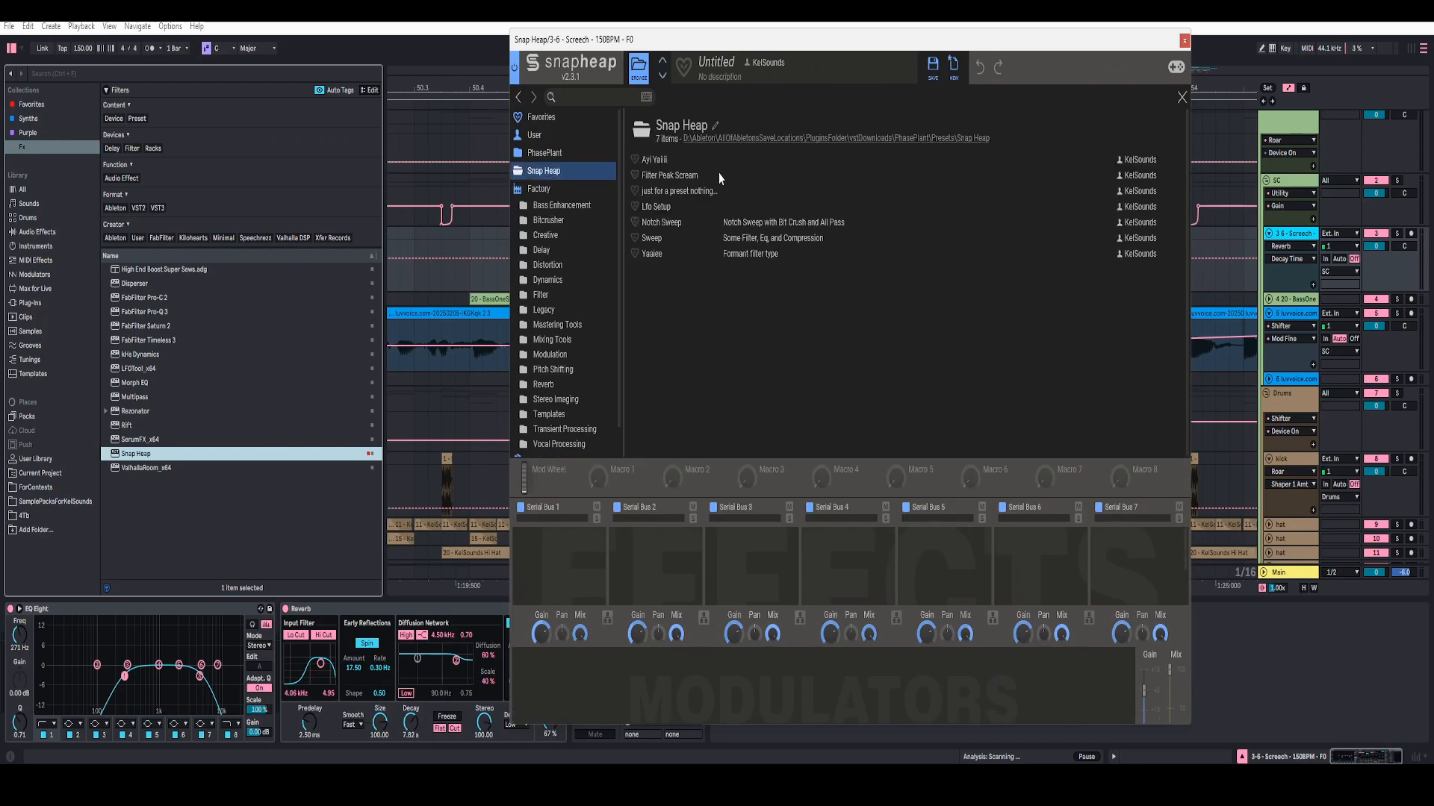
click(657, 207)
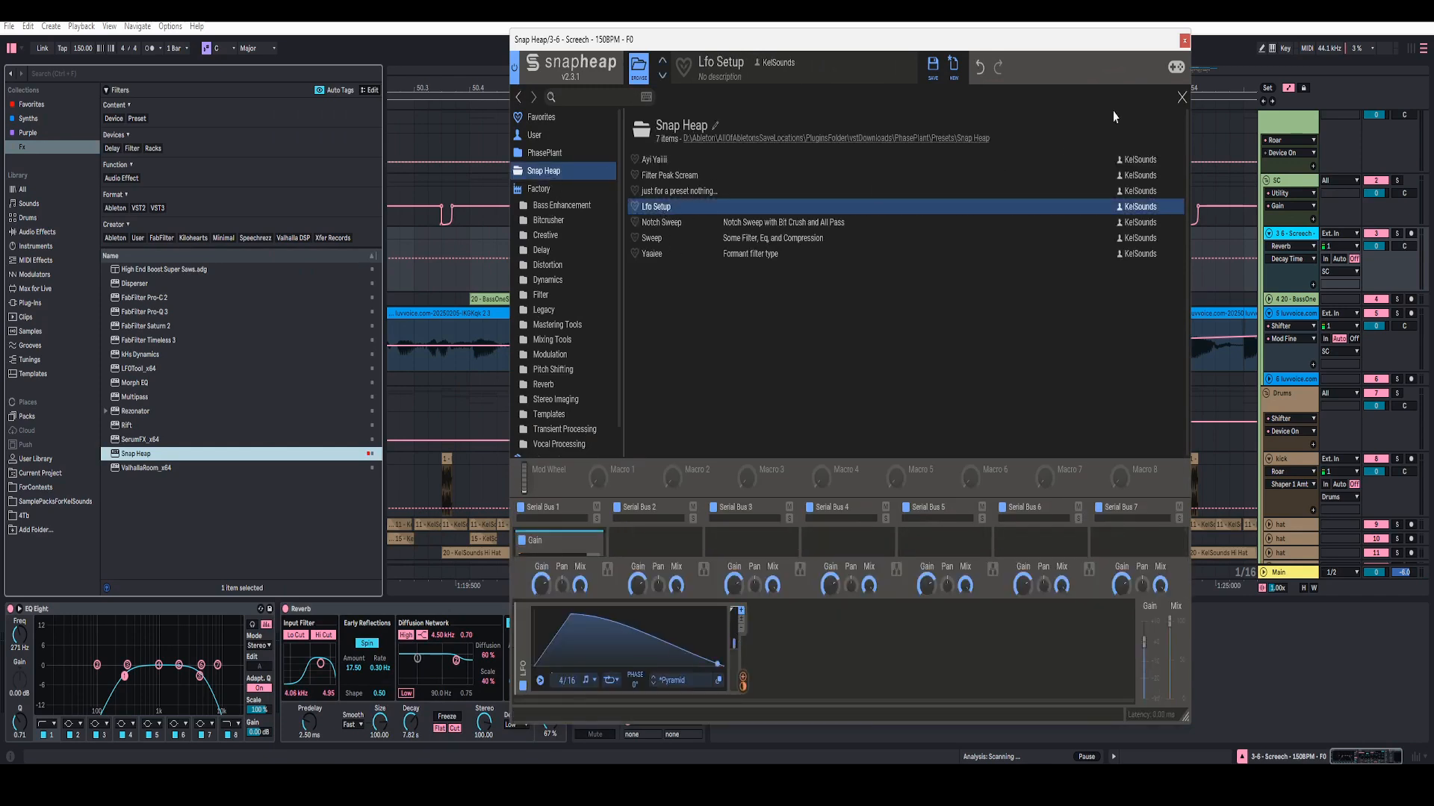
click(1181, 99)
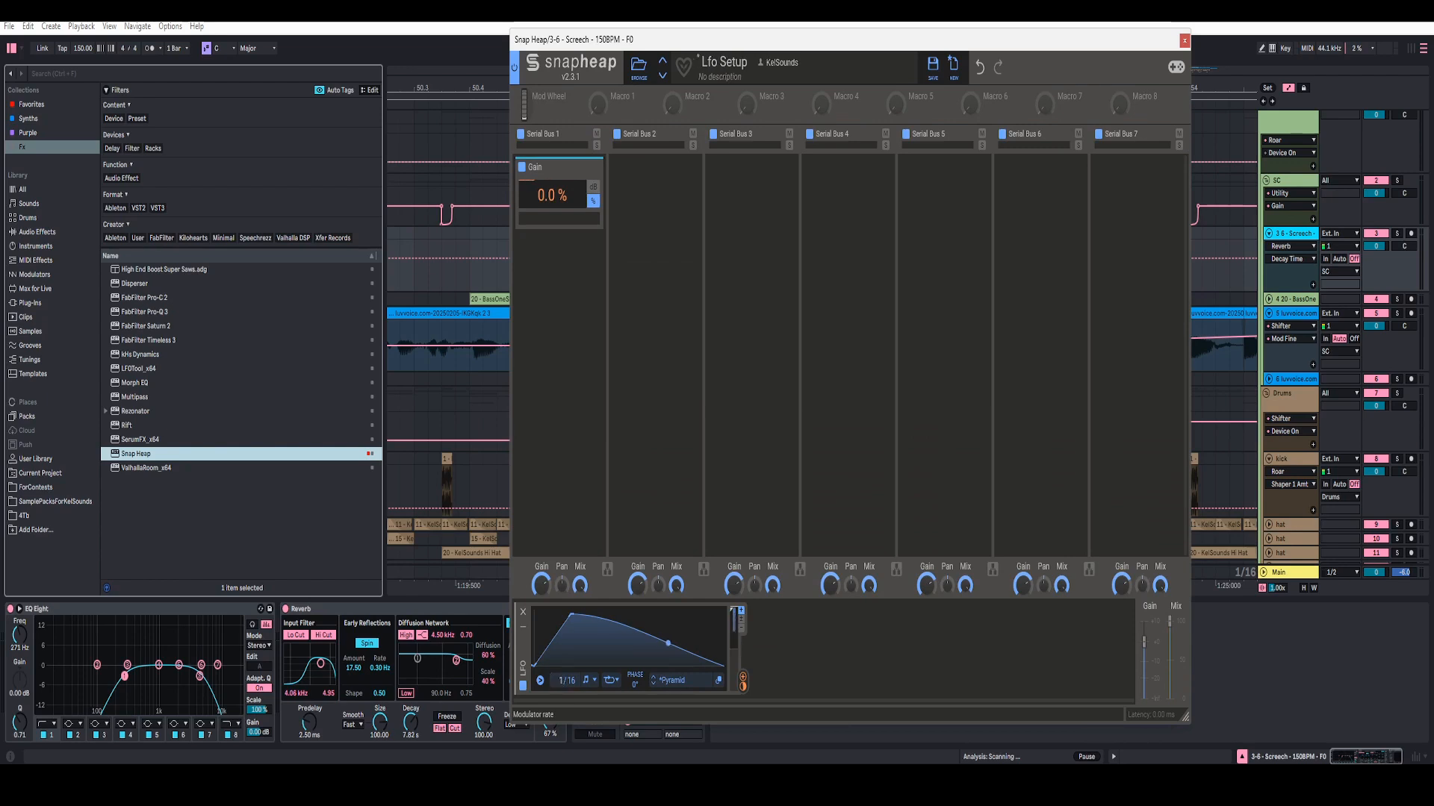
click(1185, 40)
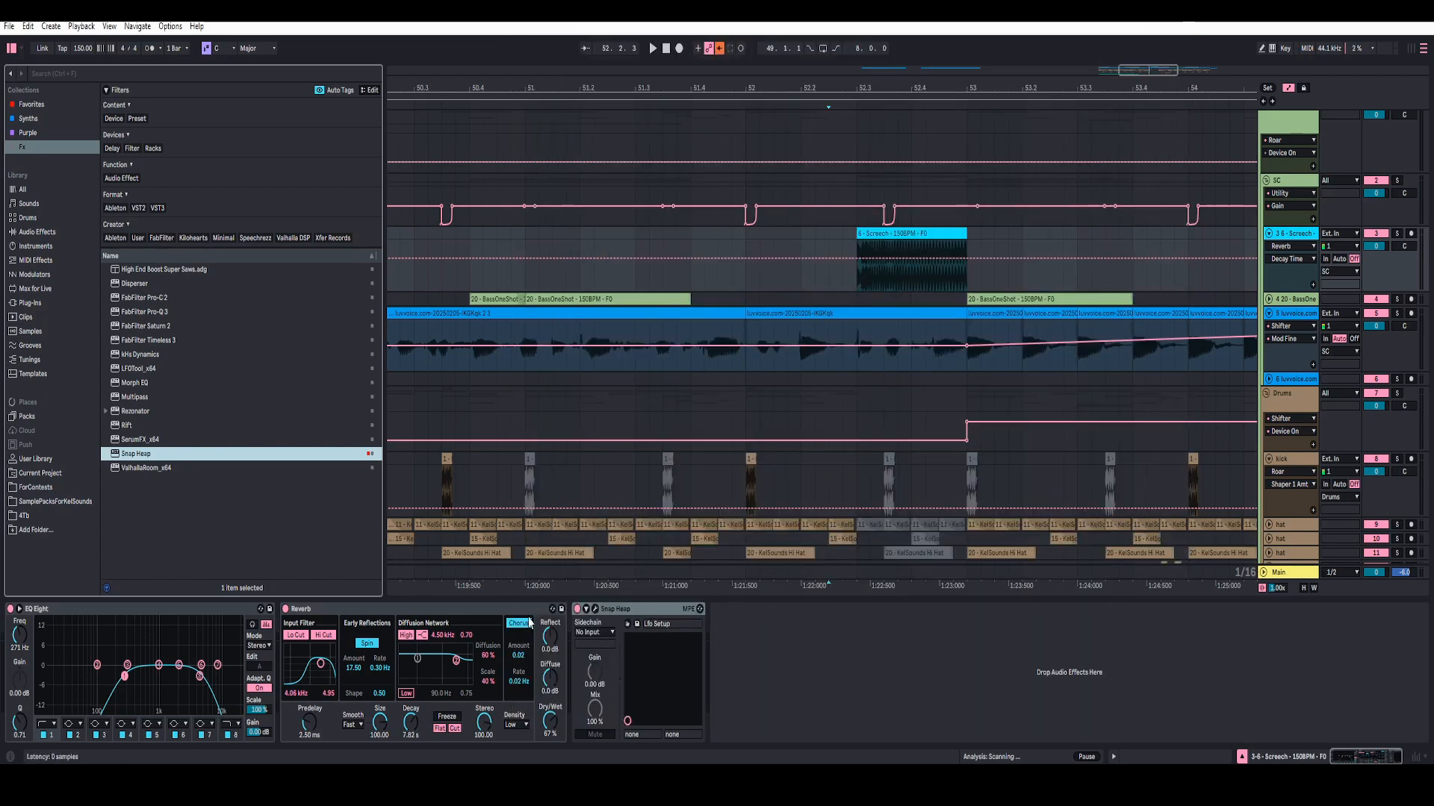
- Expose Snap Heap's Main Mix as a configured device parameter and show its automation on the Screech track
click(587, 611)
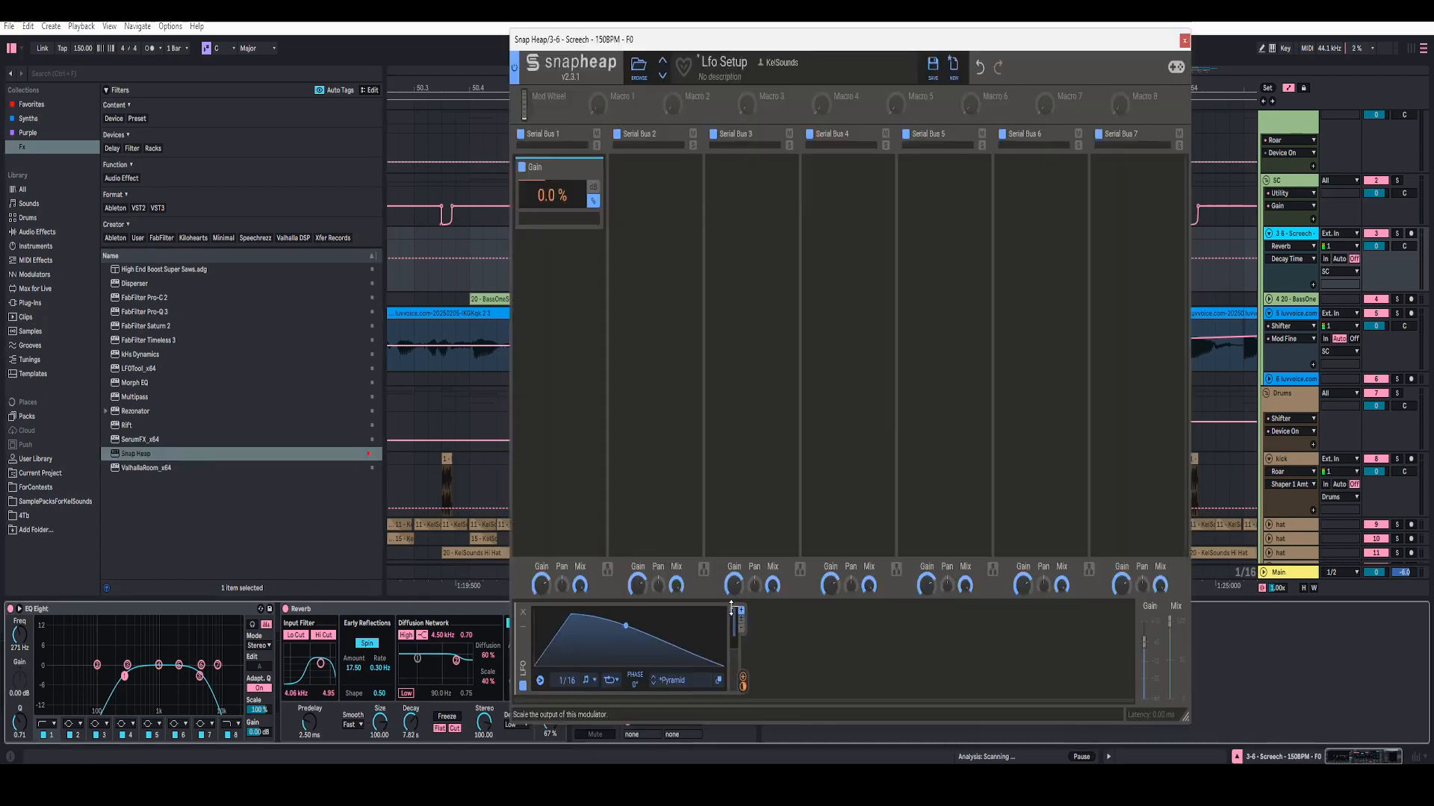
click(1185, 39)
click(730, 612)
right_click(728, 632)
click(743, 642)
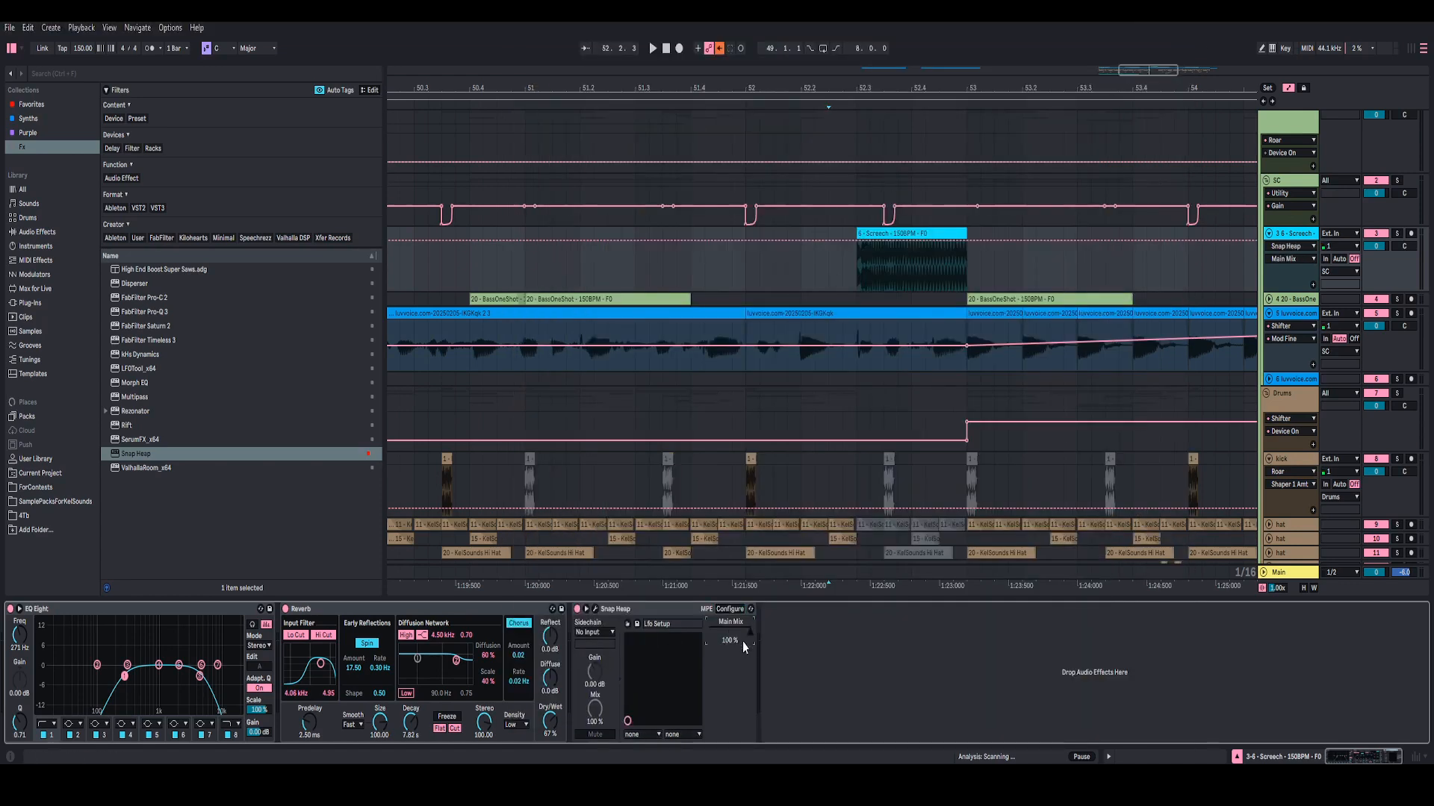
- Draw a Main Mix automation ramp from 0% at the Screech clip's start, 52.3.1, to 100% at 53.1.1
click(872, 270)
drag(858, 244, 857, 292)
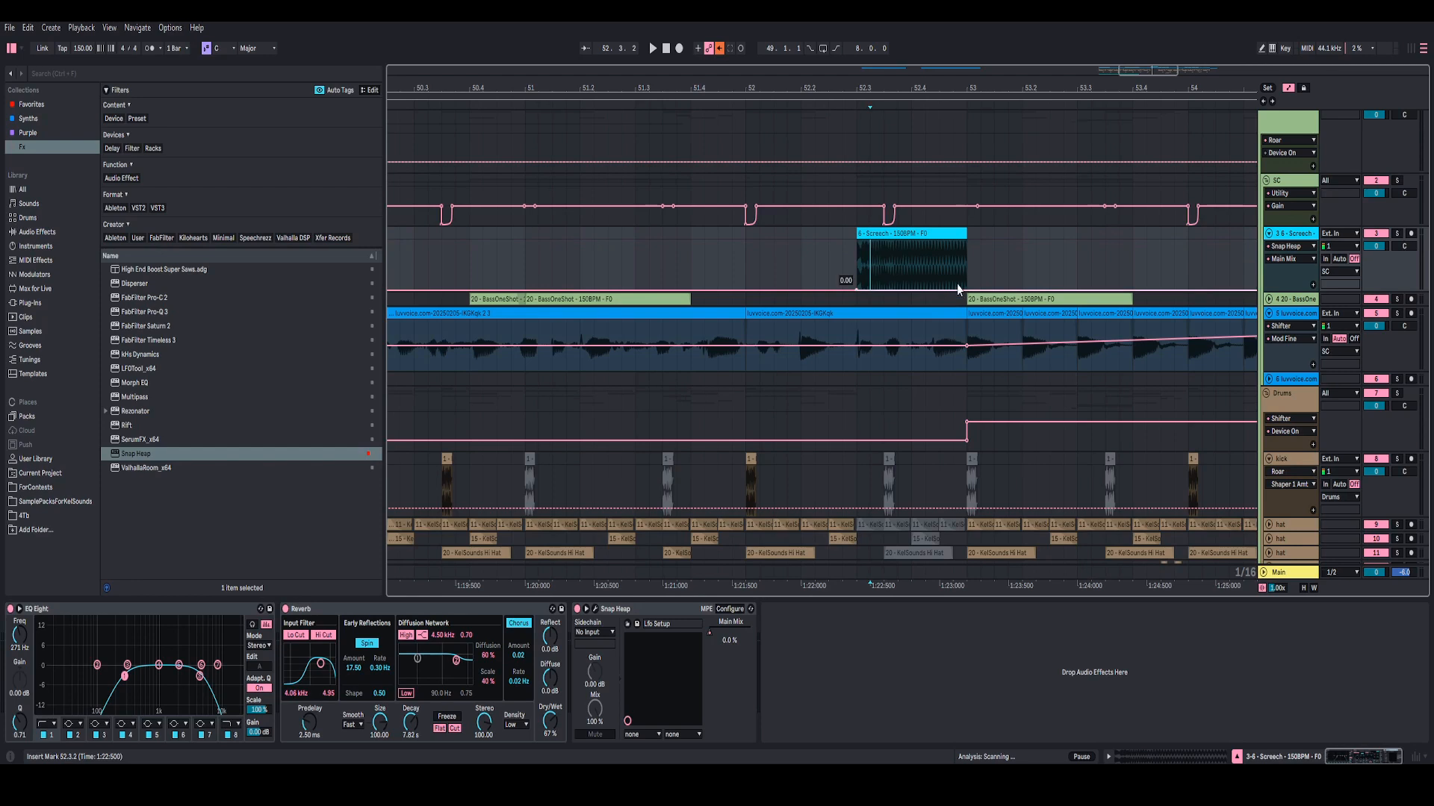
drag(967, 290, 966, 240)
- Play the Screech clip from just before its start to audition the Main Mix ramp
click(844, 261)
key(space)
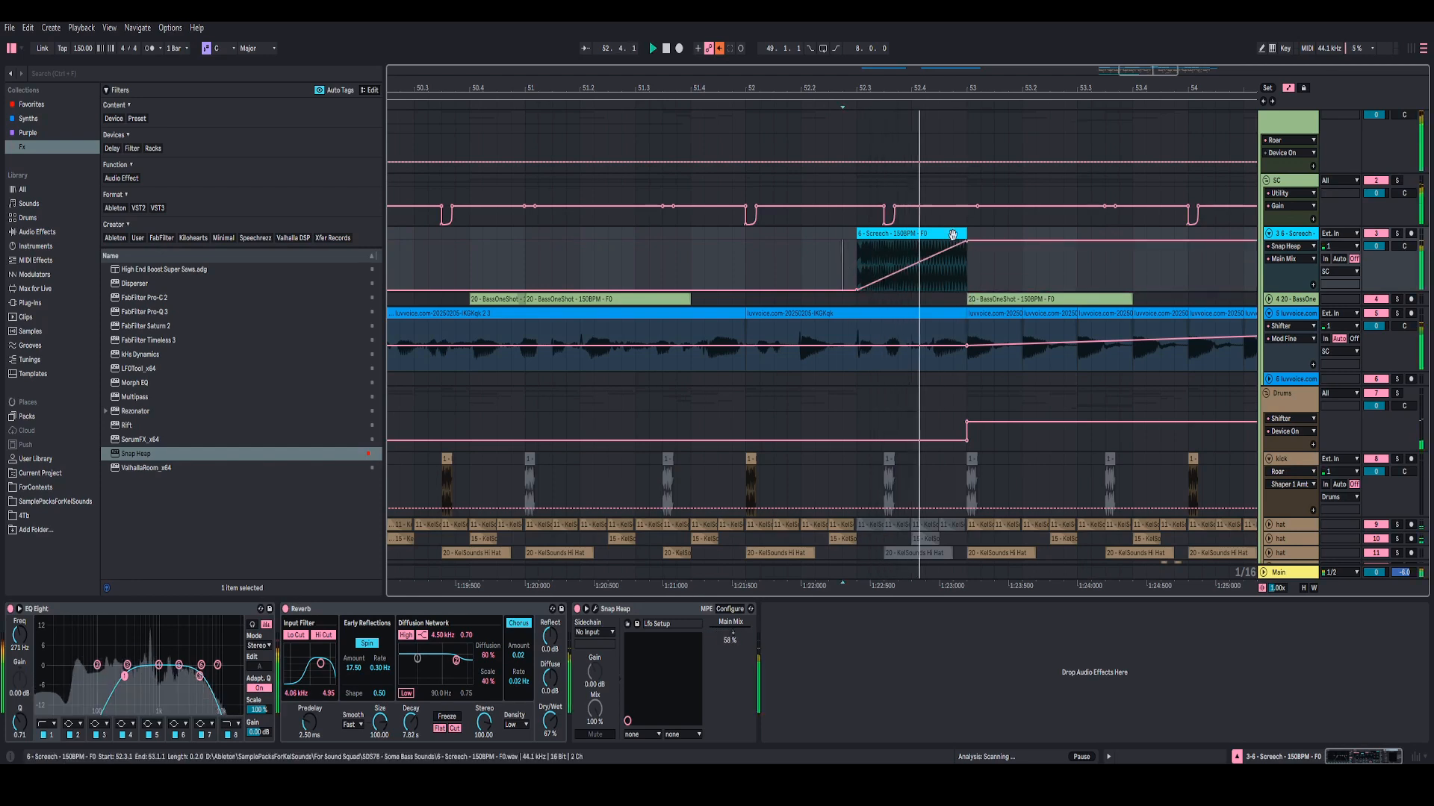
drag(849, 88, 720, 45)
key(space)
- Hide the browser and bypass Snap Heap on the Screech track
click(713, 246)
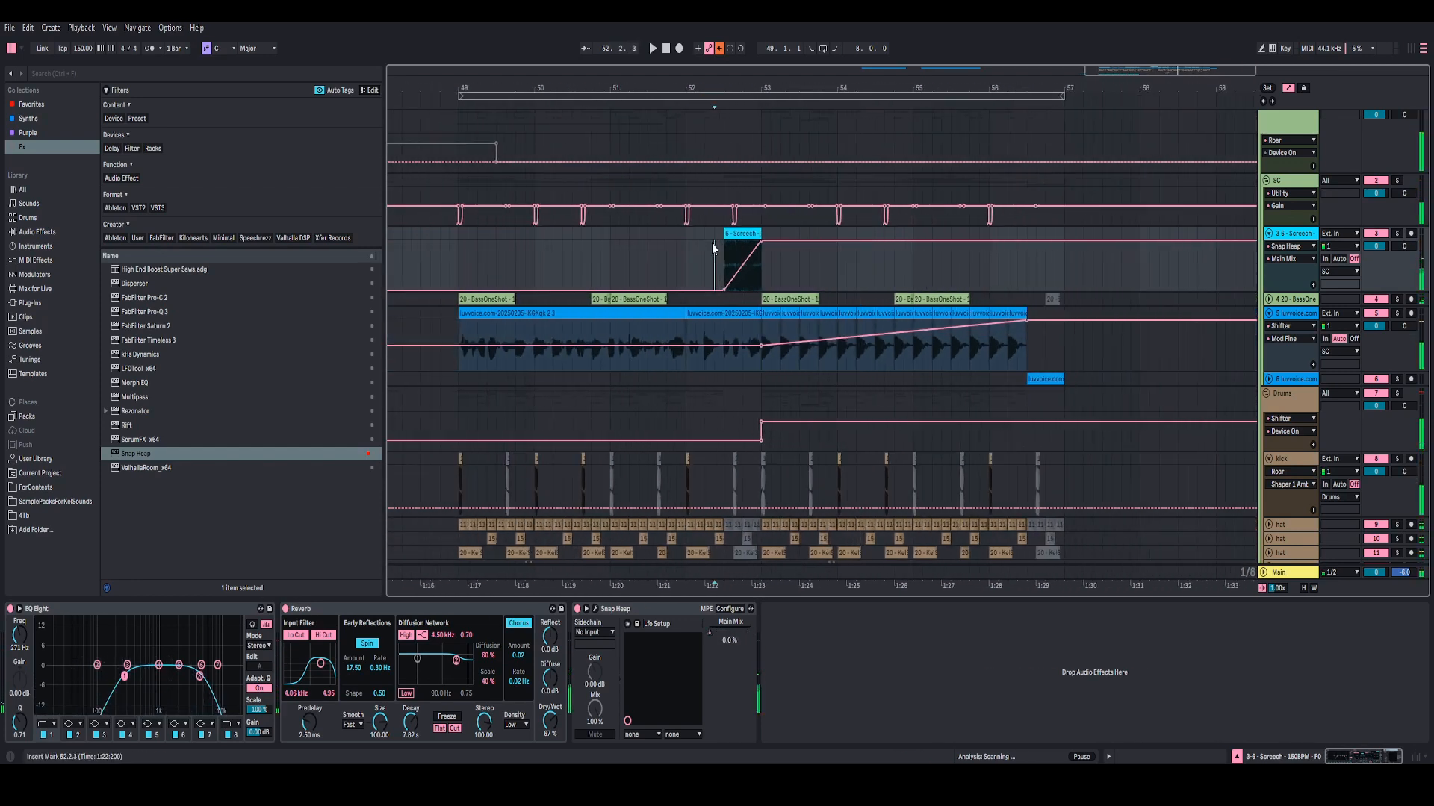
click(11, 47)
click(578, 610)
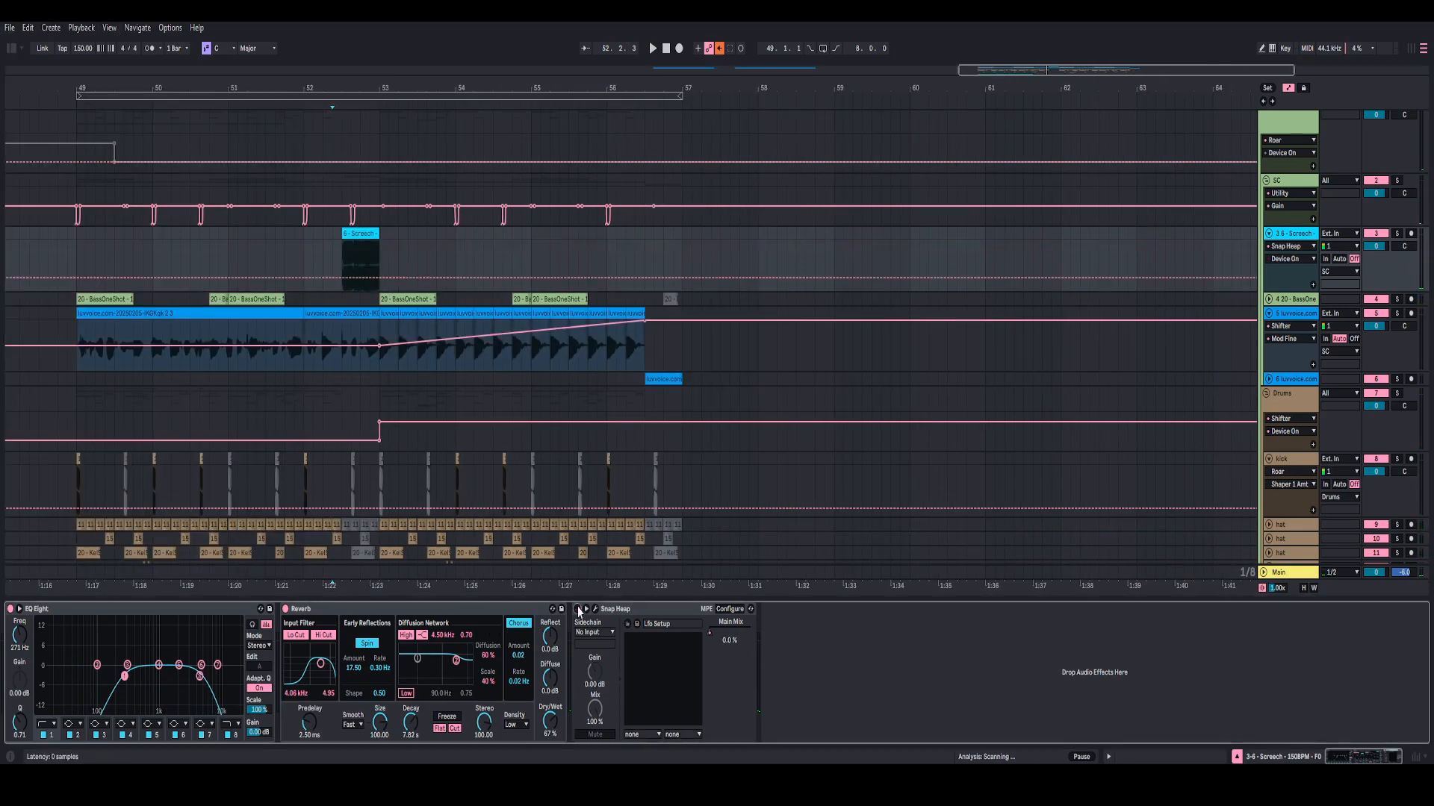
- Play the arrangement from bars 51 and 52 towards bar 53 to audition the fill without Snap Heap
click(322, 259)
key(space)
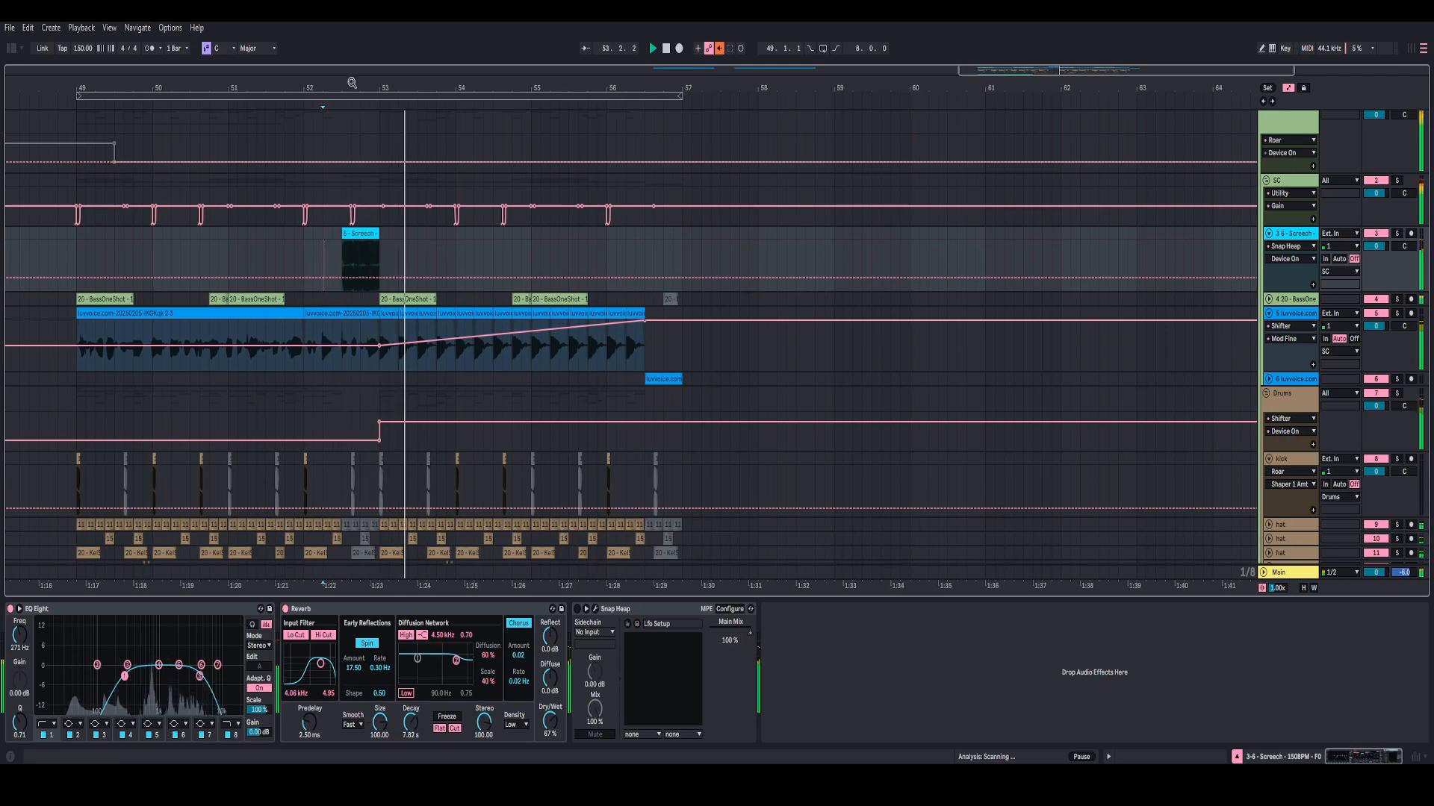
mouse_move(352, 83)
mouse_down()
mouse_move(703, 90)
mouse_move(670, 119)
mouse_up()
key(space)
click(564, 335)
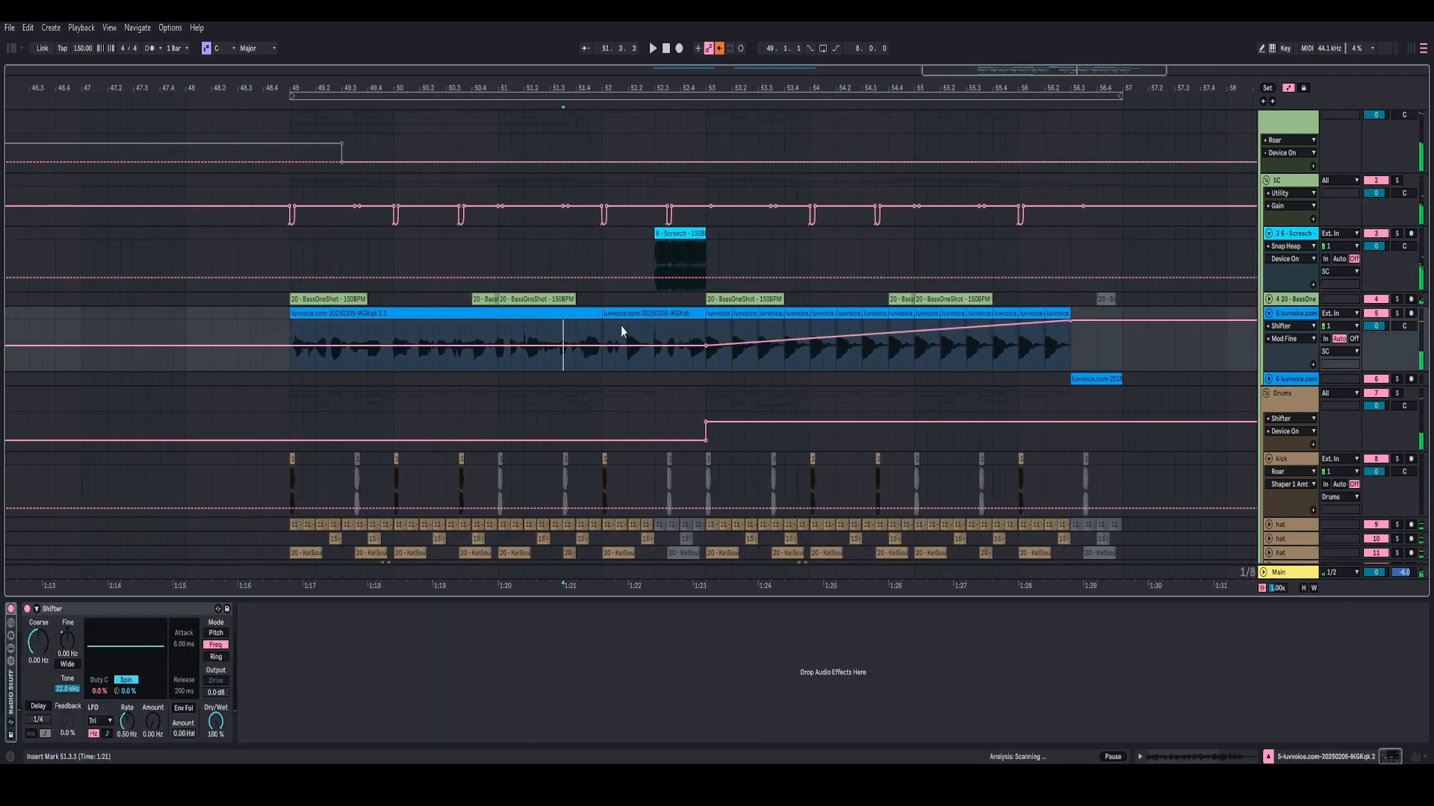
key(space)
click(621, 325)
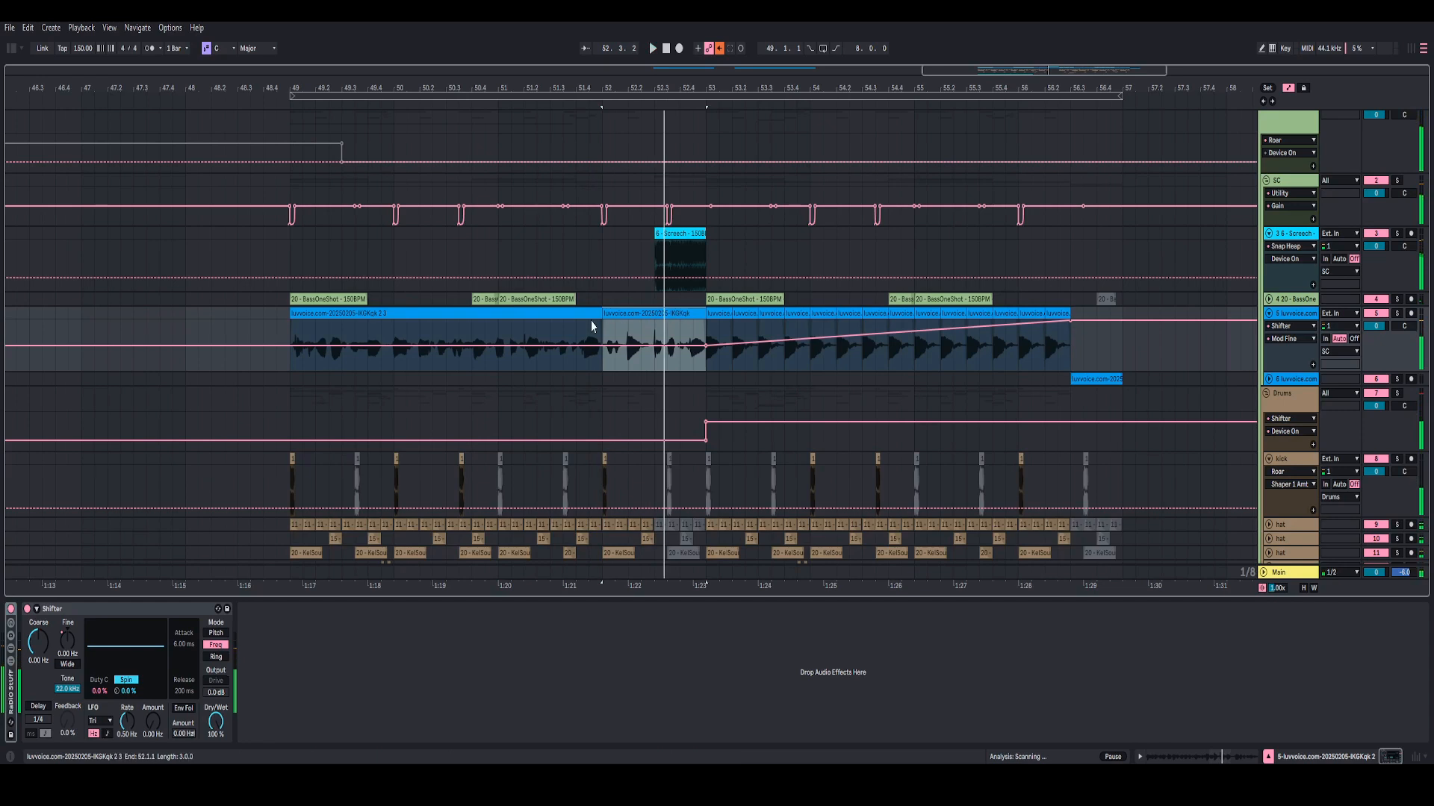
key(space)
click(501, 329)
key(space)
key(space)
- Trim the luvvoice.com clip that starts at 52.1.1 to end at 52.3.1 and start playback from 51.3.3
click(613, 313)
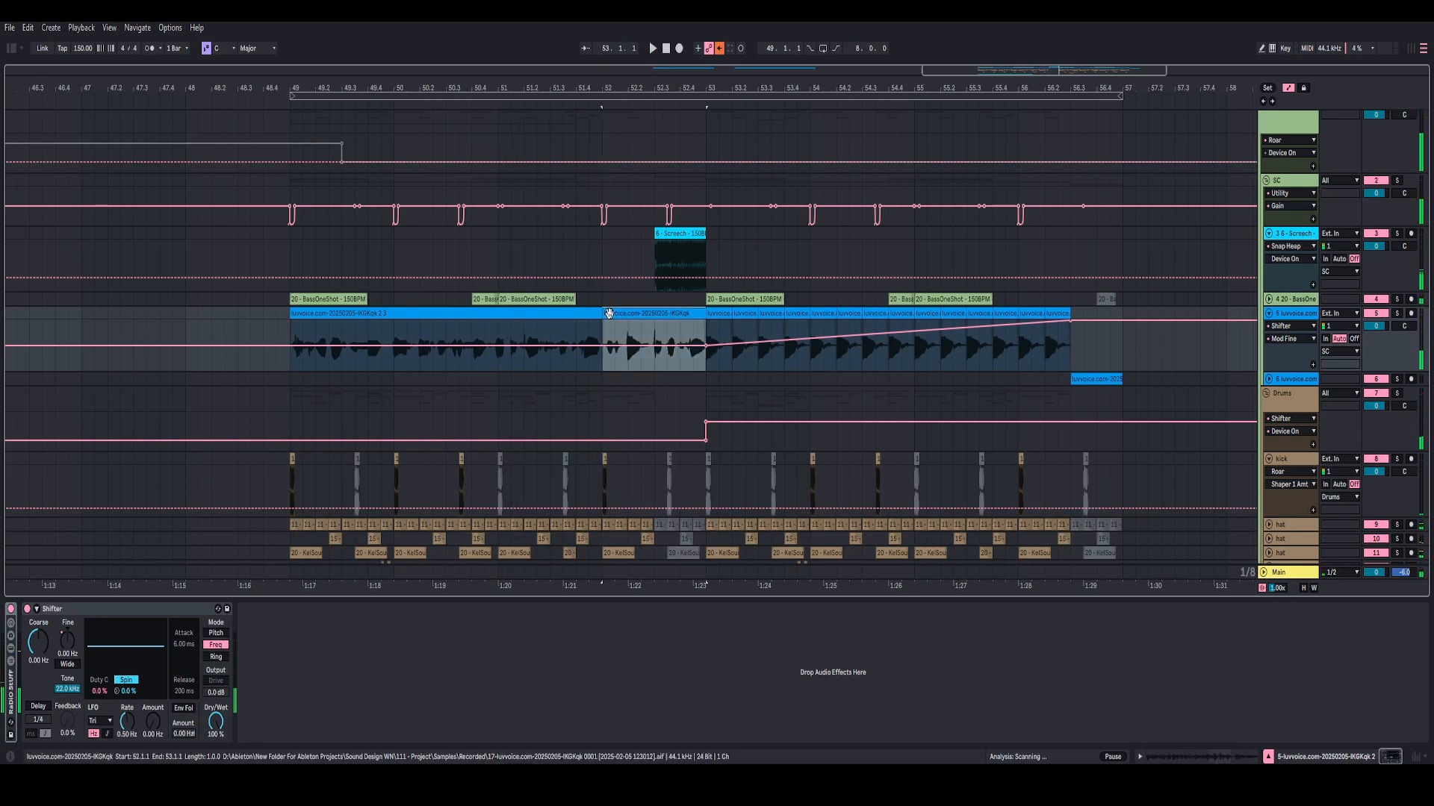
mouse_move(603, 313)
mouse_down()
mouse_move(655, 317)
mouse_move(622, 321)
mouse_up()
click(563, 270)
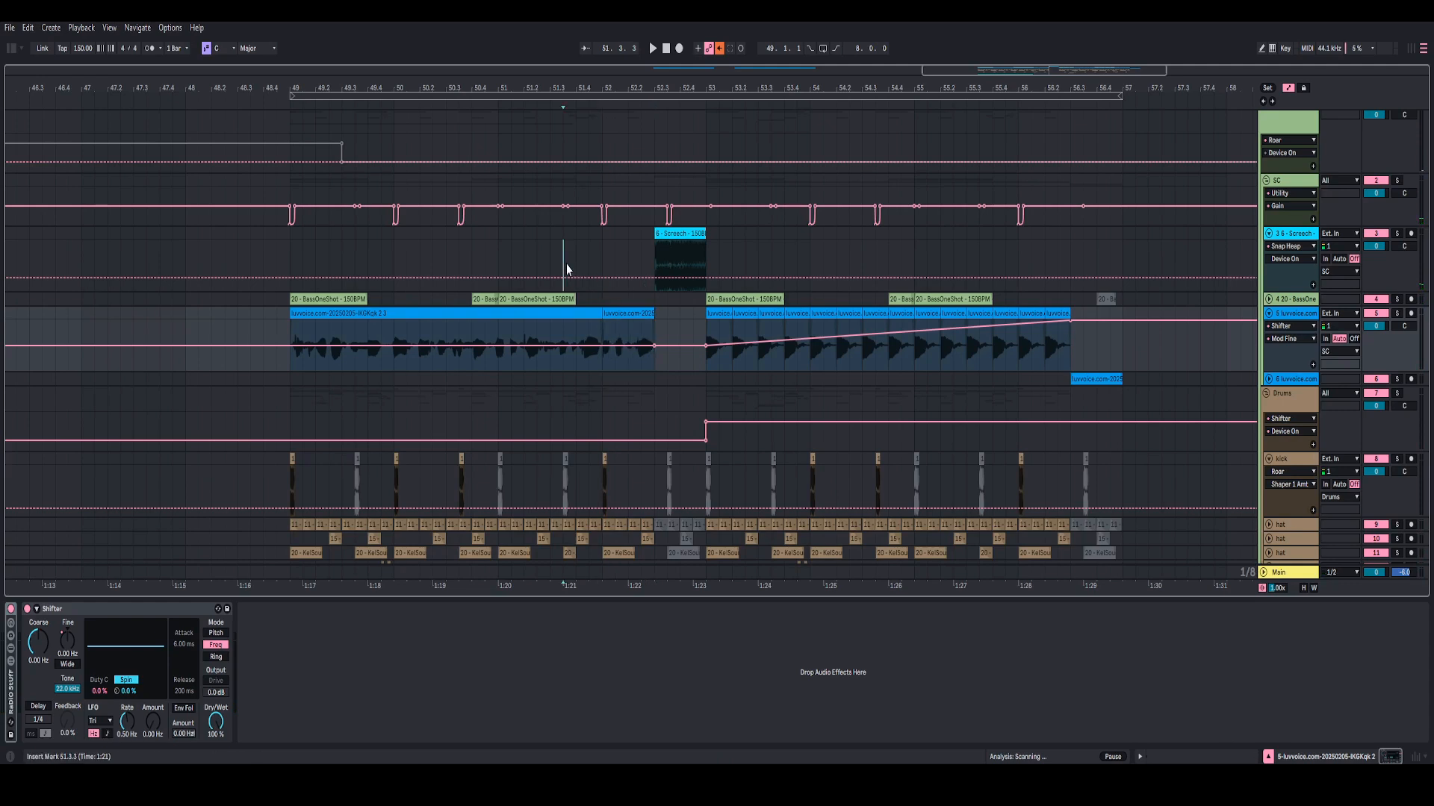
key(space)
key(space)
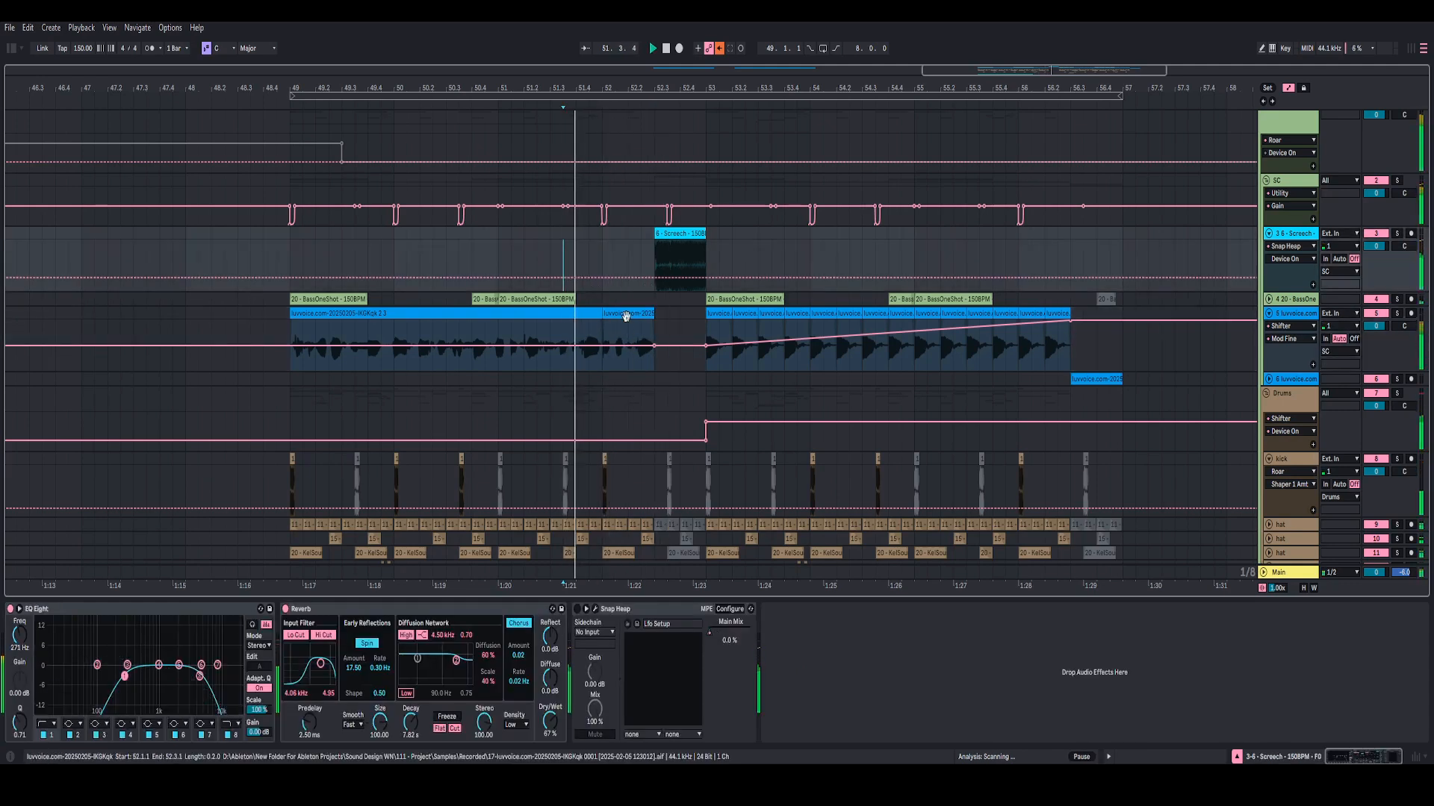
- Undo the luvvoice.com clip's trim and play from 51.1.1 to hear the untrimmed clip
click(626, 317)
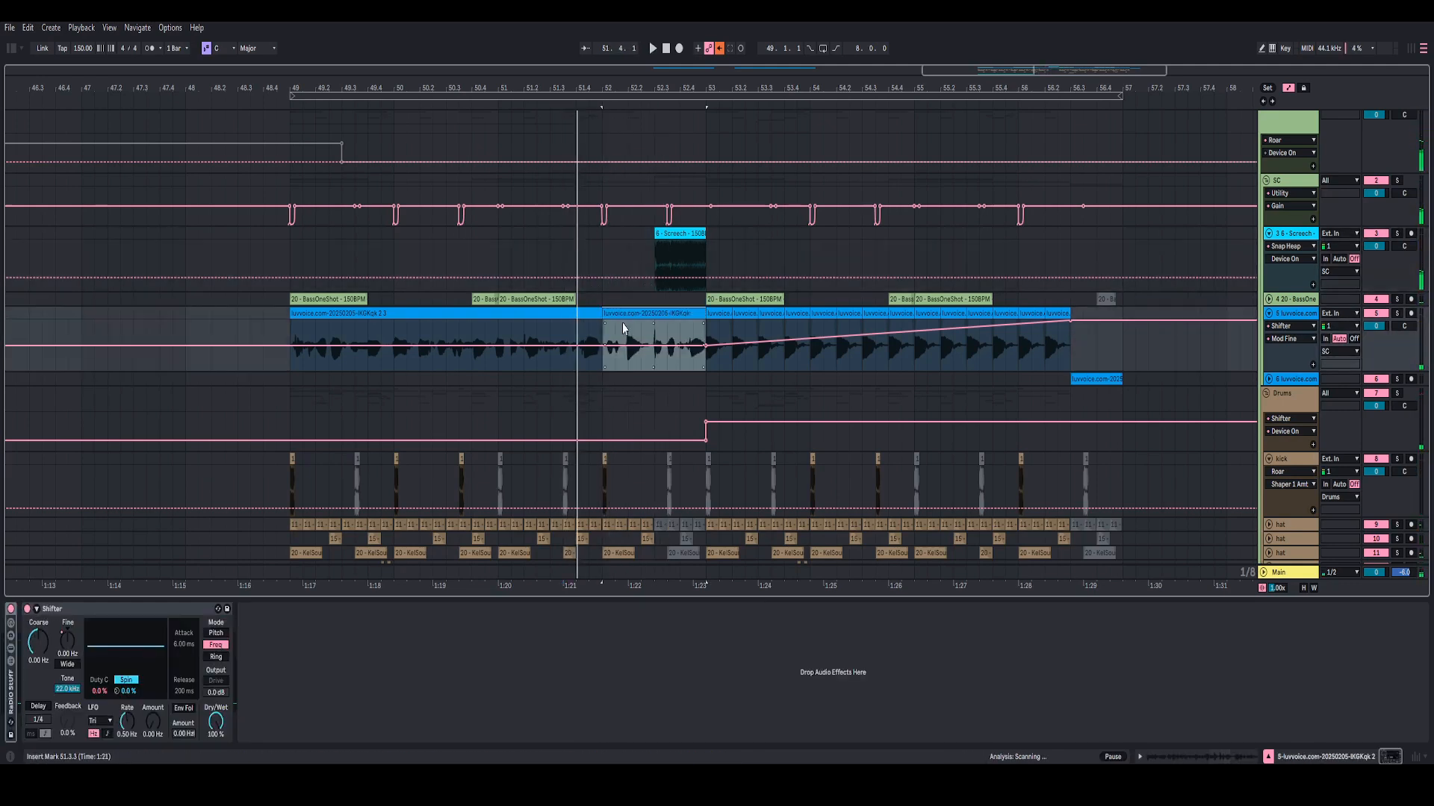
click(498, 336)
key(space)
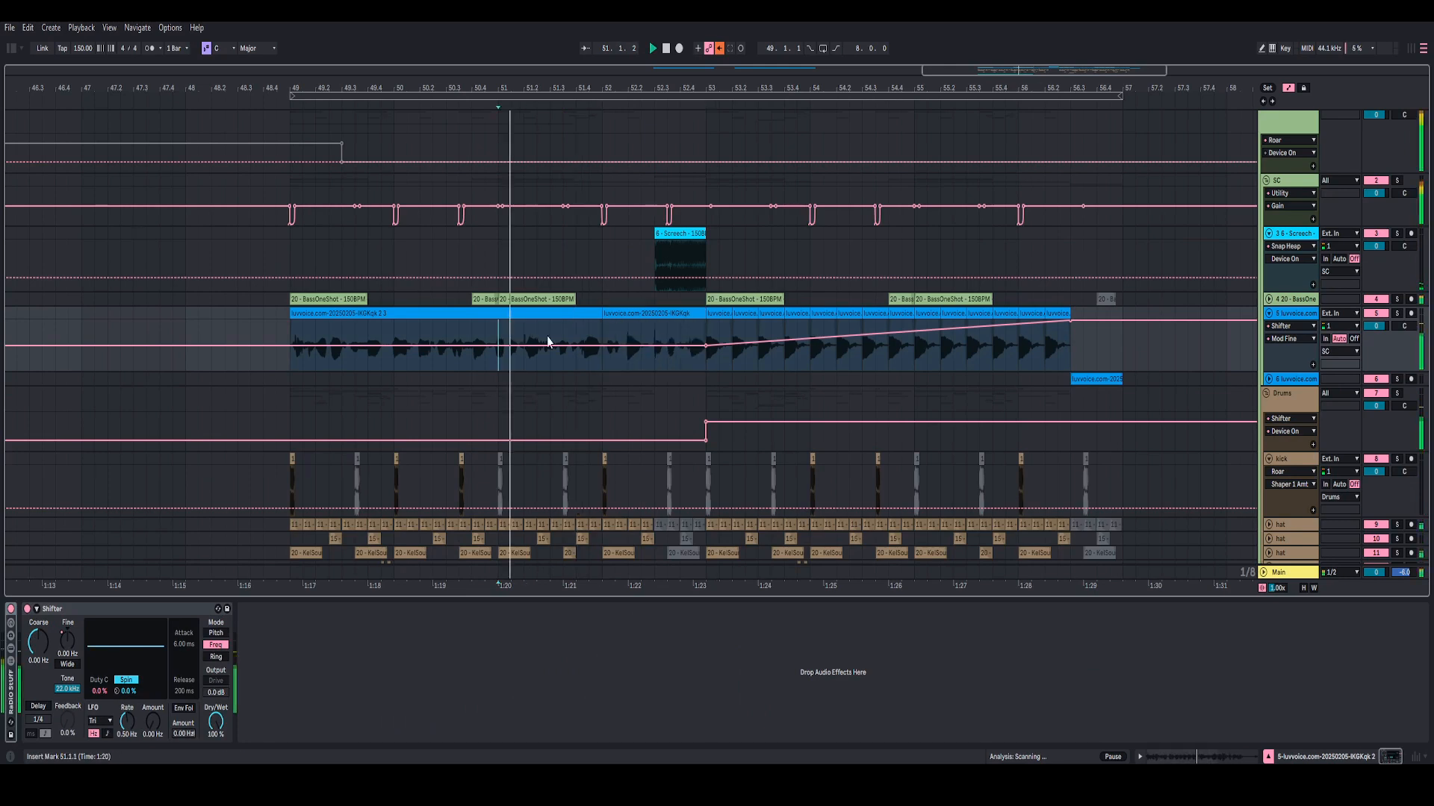
click(657, 313)
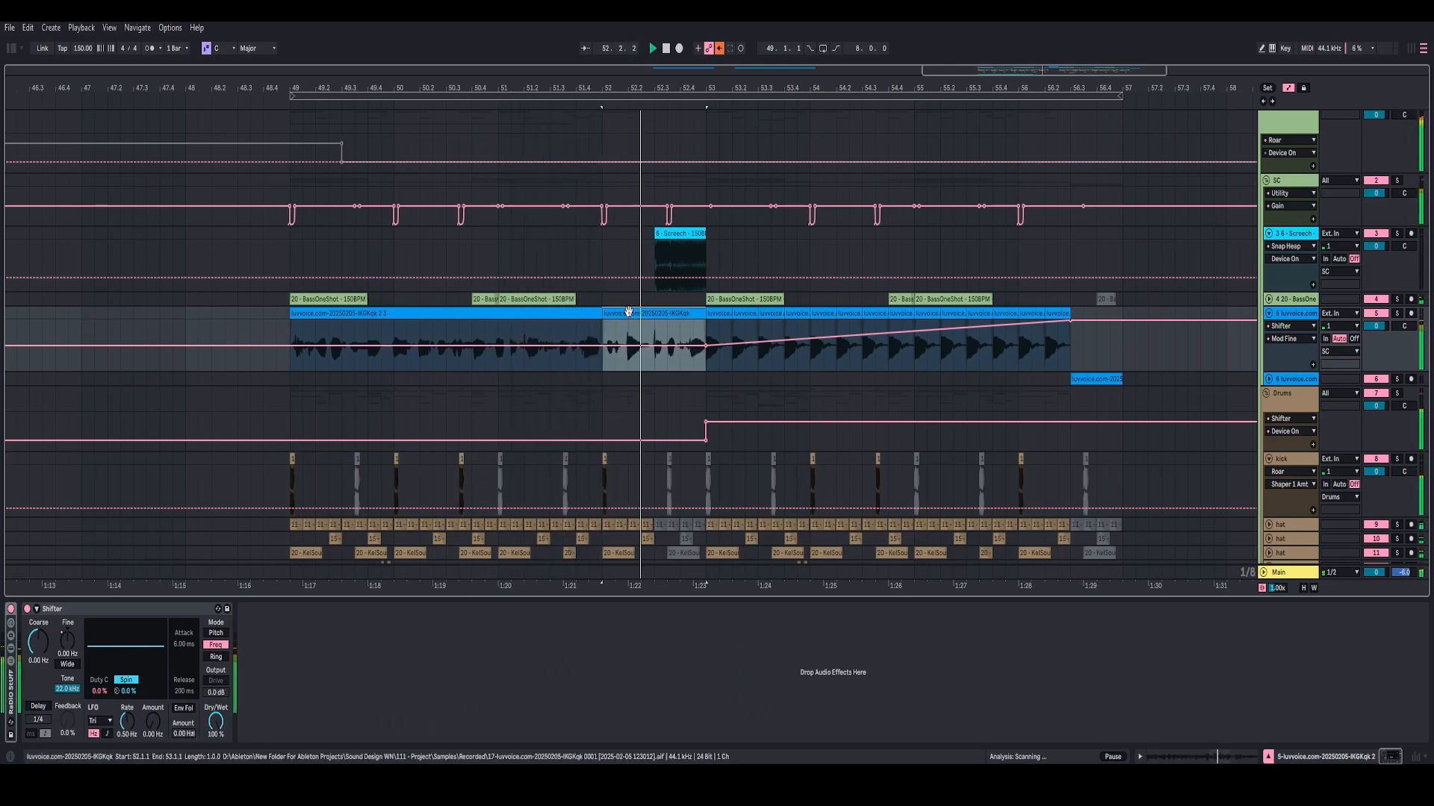
key(space)
- Shorten the luvvoice.com clip starting at 52.1.1 to end at 52.3.1 and play the gap into bar 53
drag(700, 313, 656, 319)
key(space)
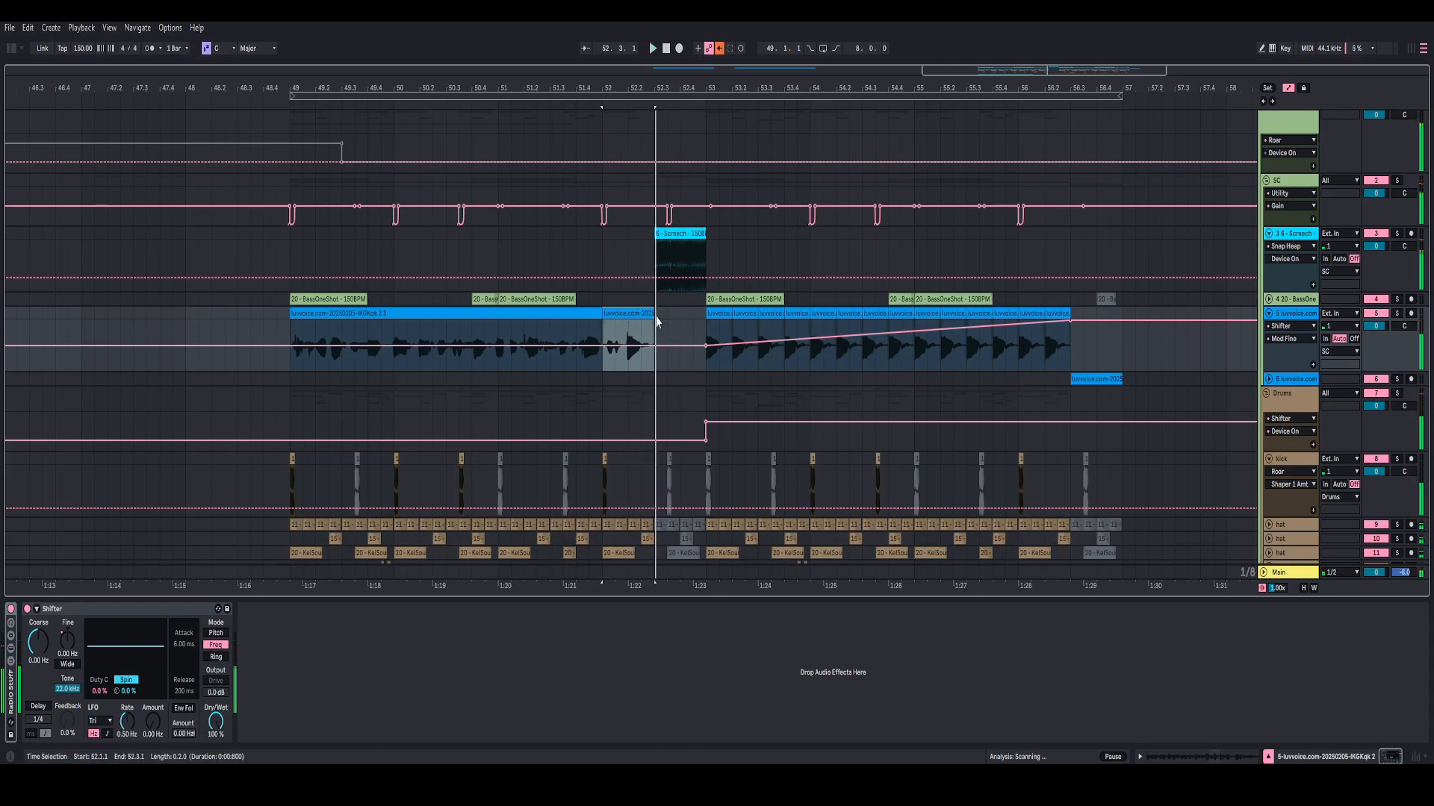
click(595, 300)
click(619, 334)
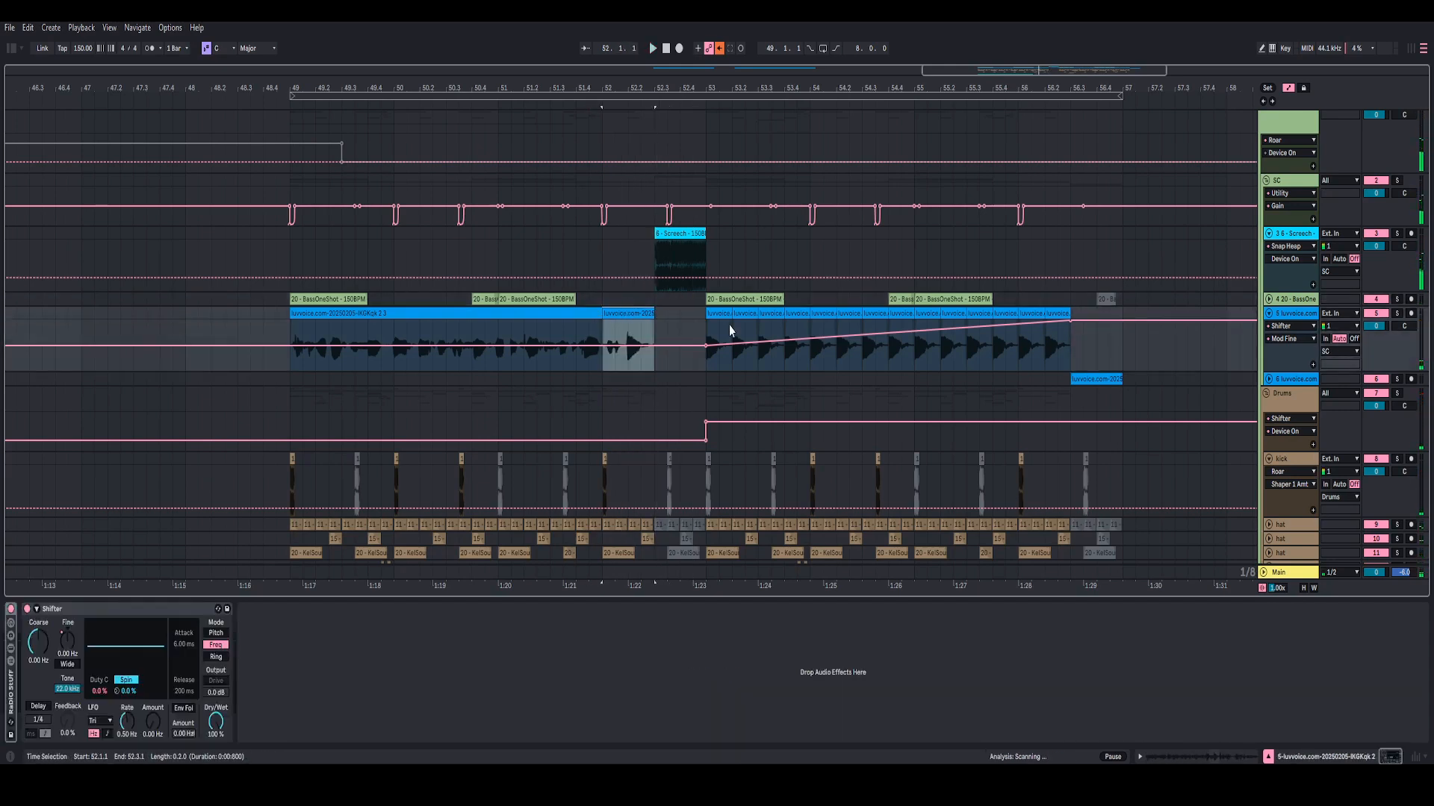
key(space)
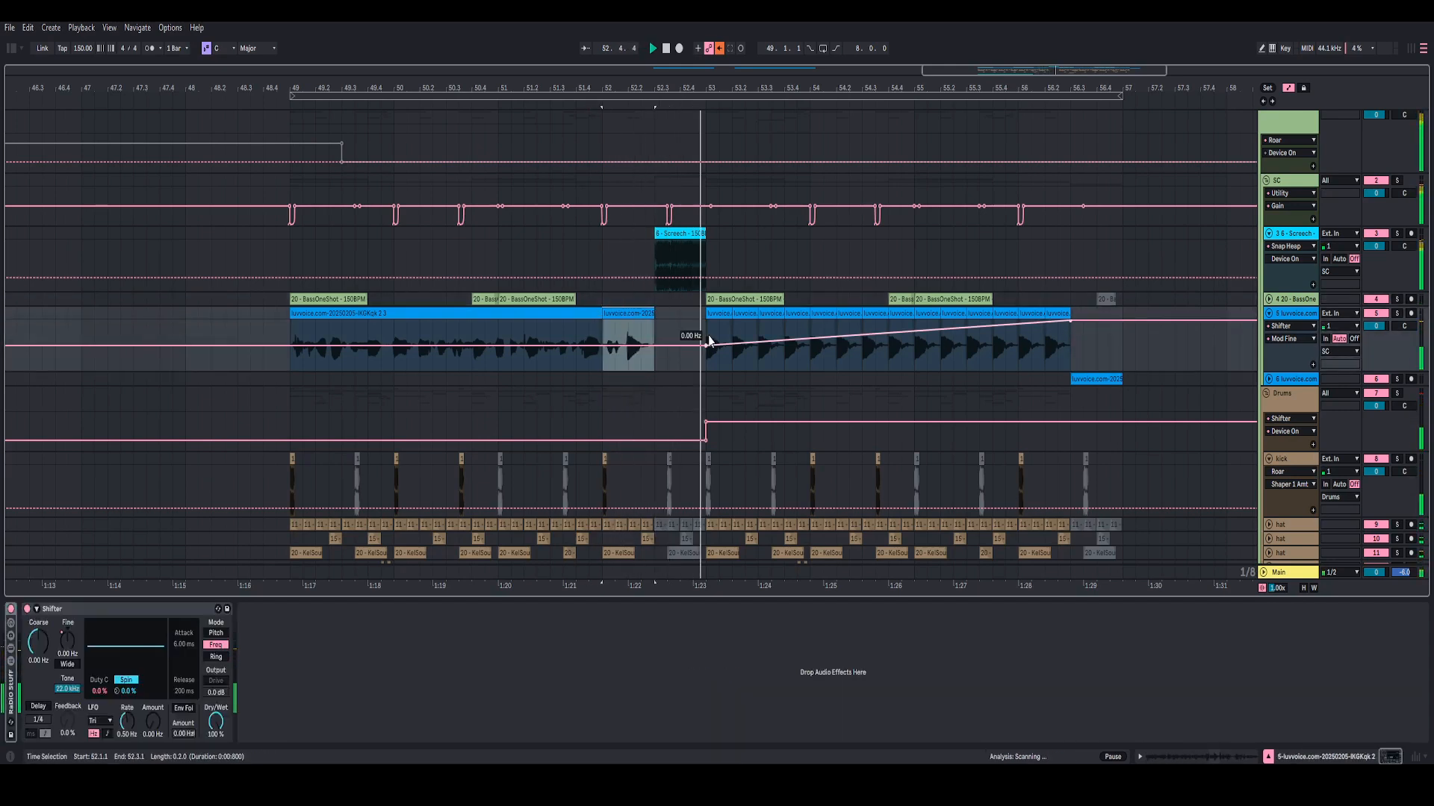
- Play the arrangement from 49.1.1 through the Screech fill and hide the device view
drag(736, 88, 699, 66)
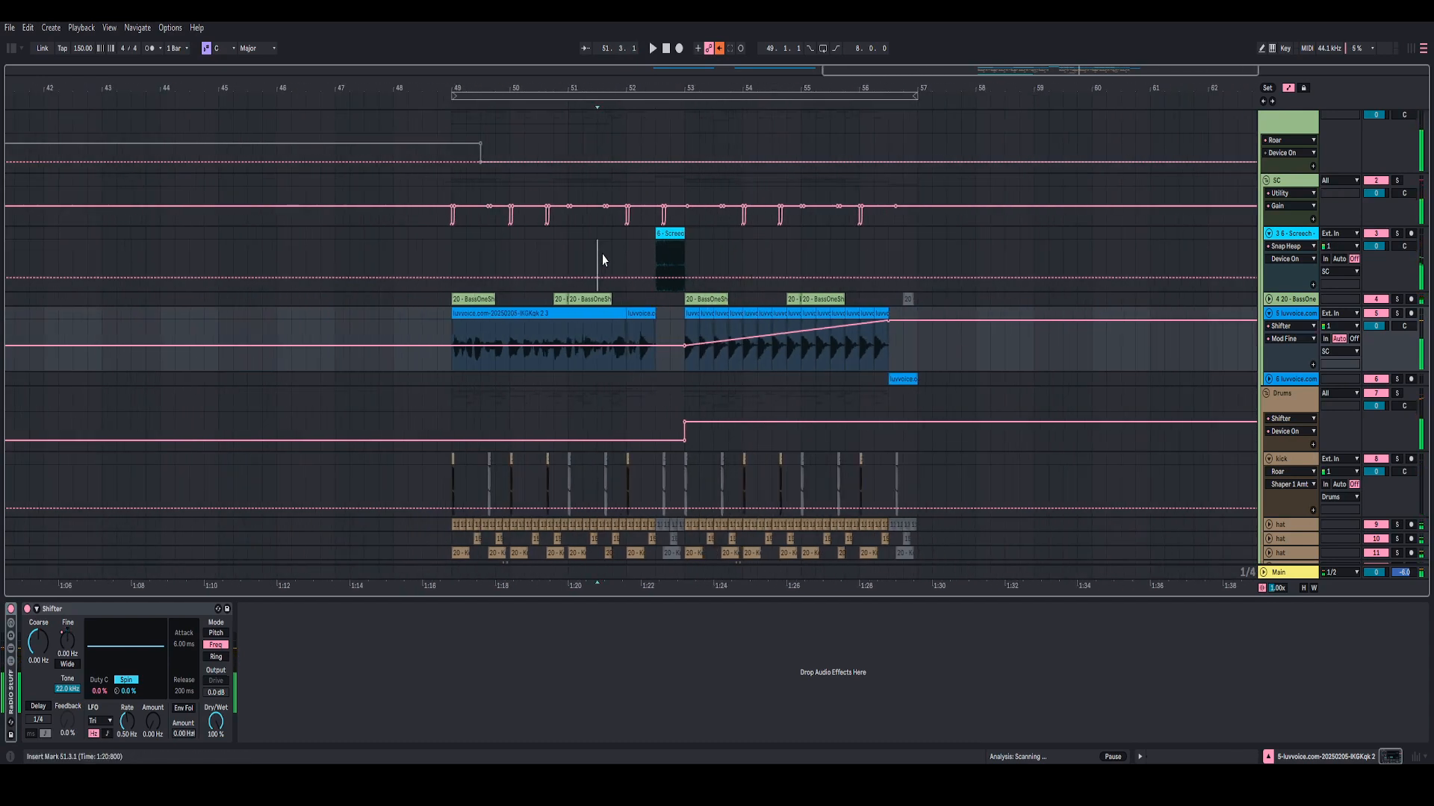
click(598, 256)
click(465, 249)
key(space)
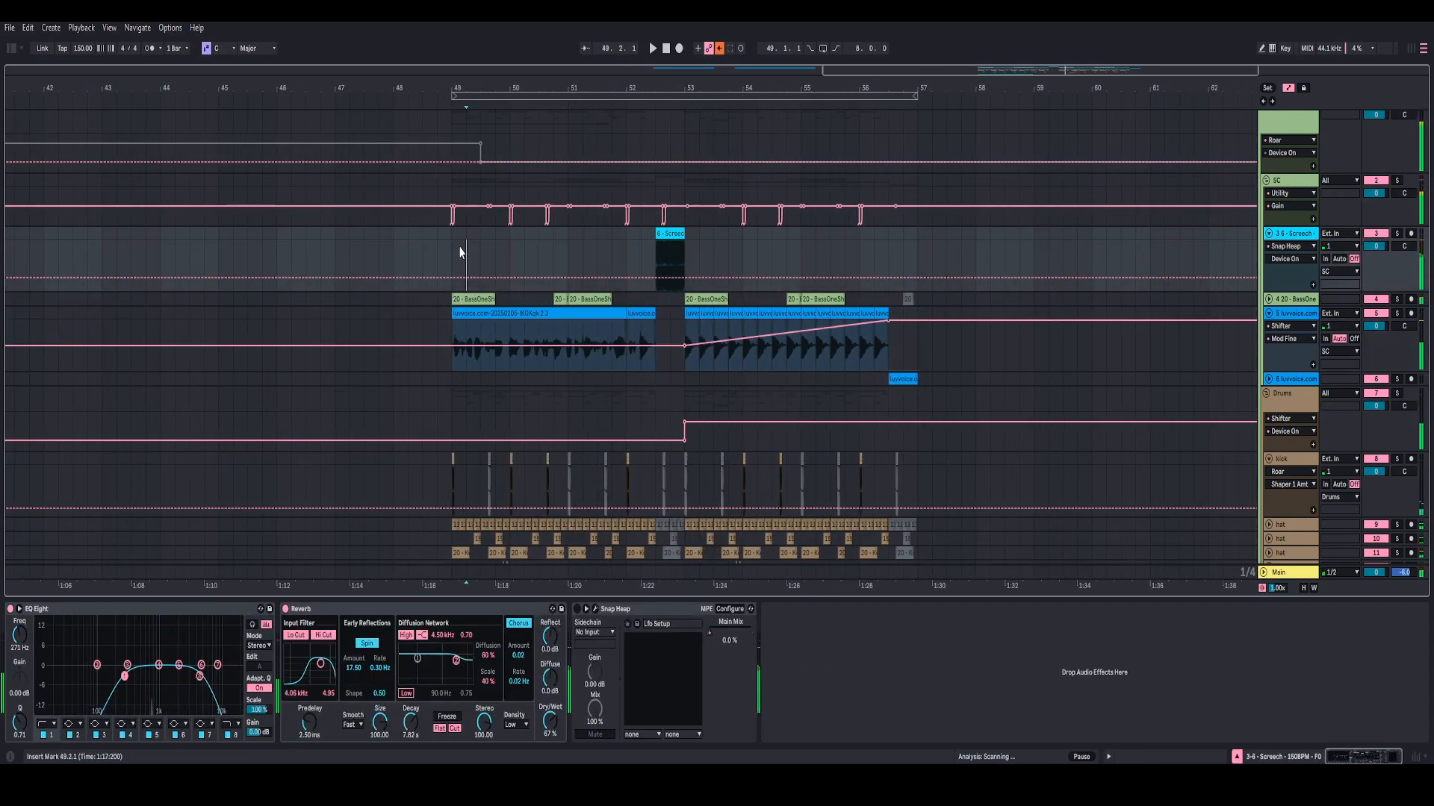
key(space)
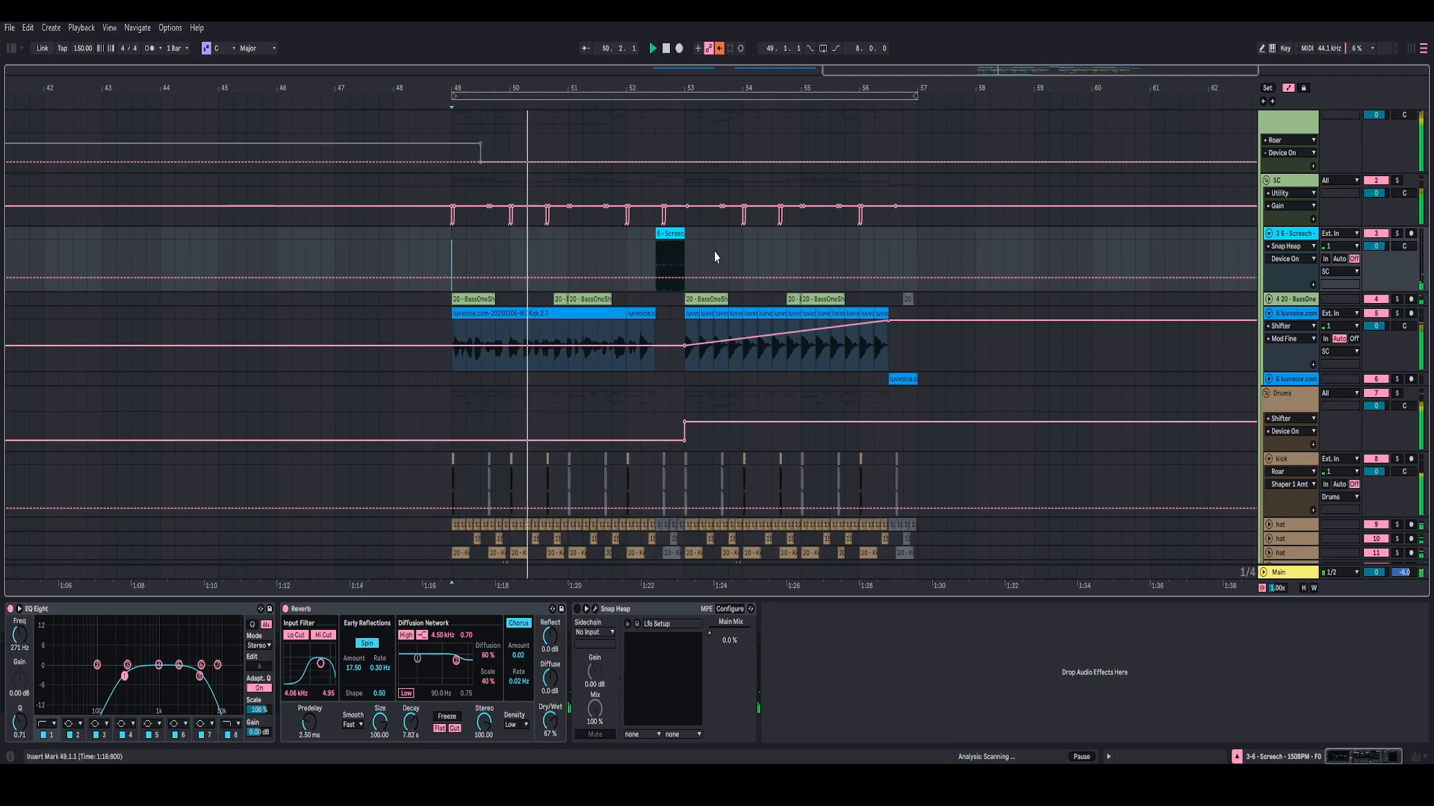
click(704, 278)
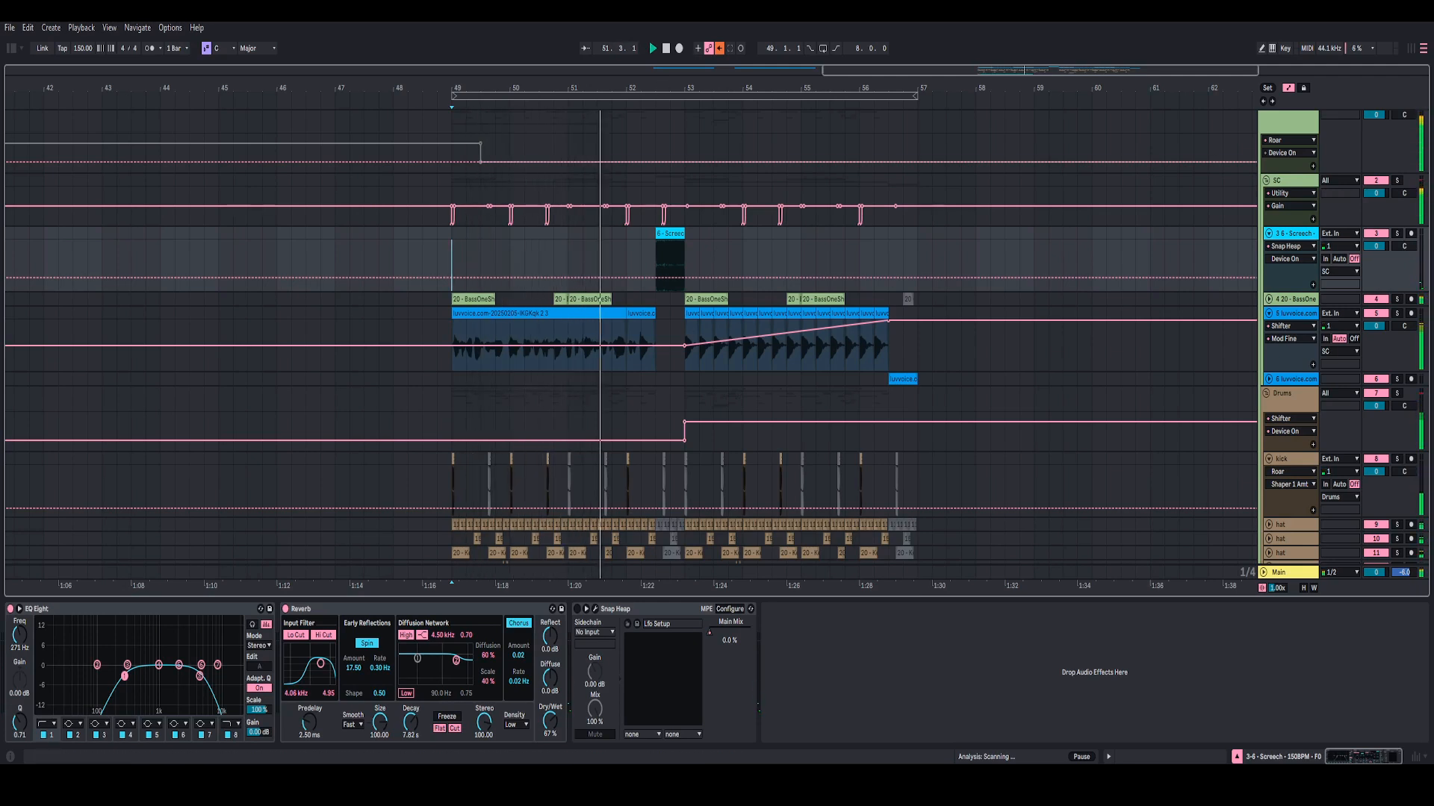
click(1236, 757)
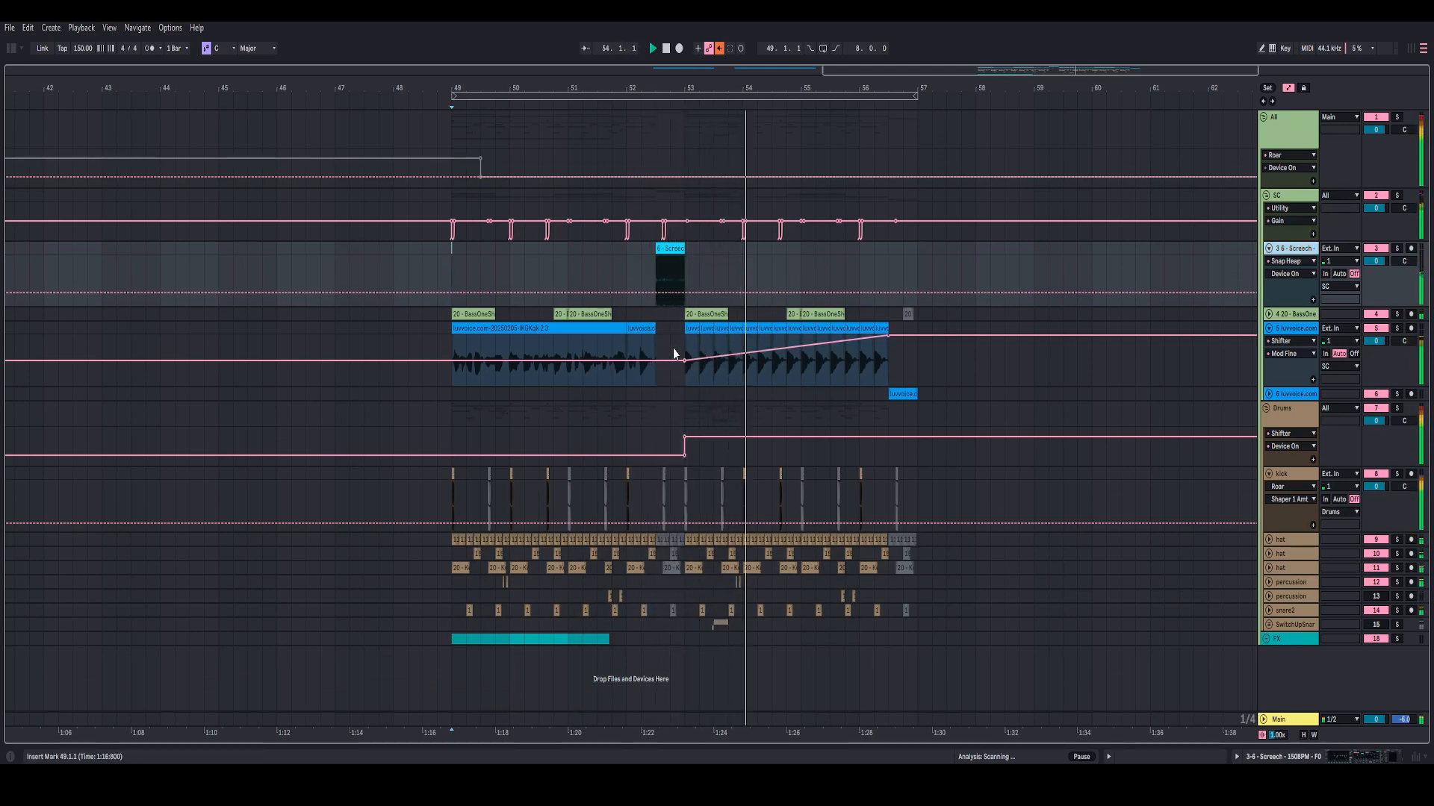
- Replay the transition from 51.1.1 and from the shortened luvvoice.com clip at 52.1.1 into bar 53
click(646, 331)
key(space)
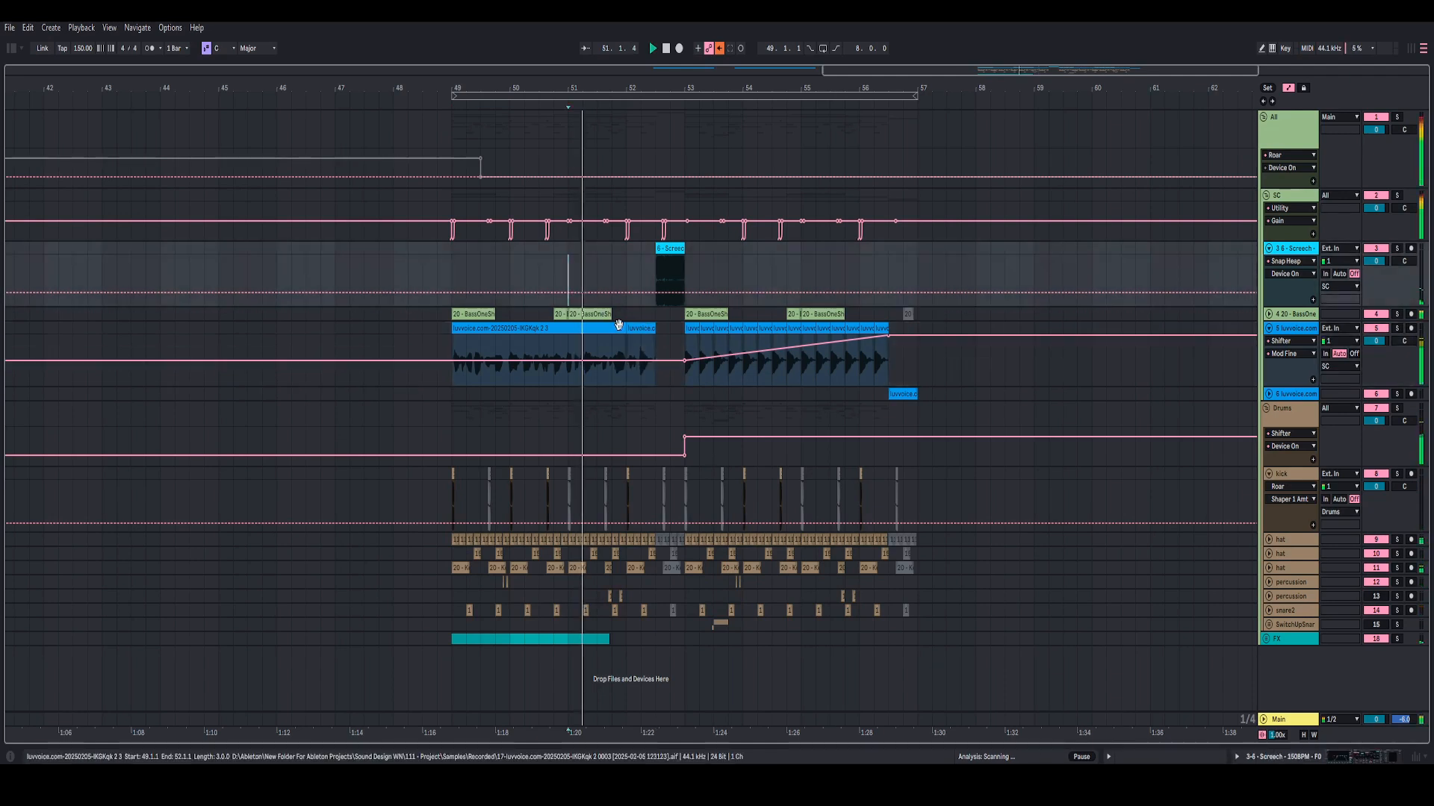
key(space)
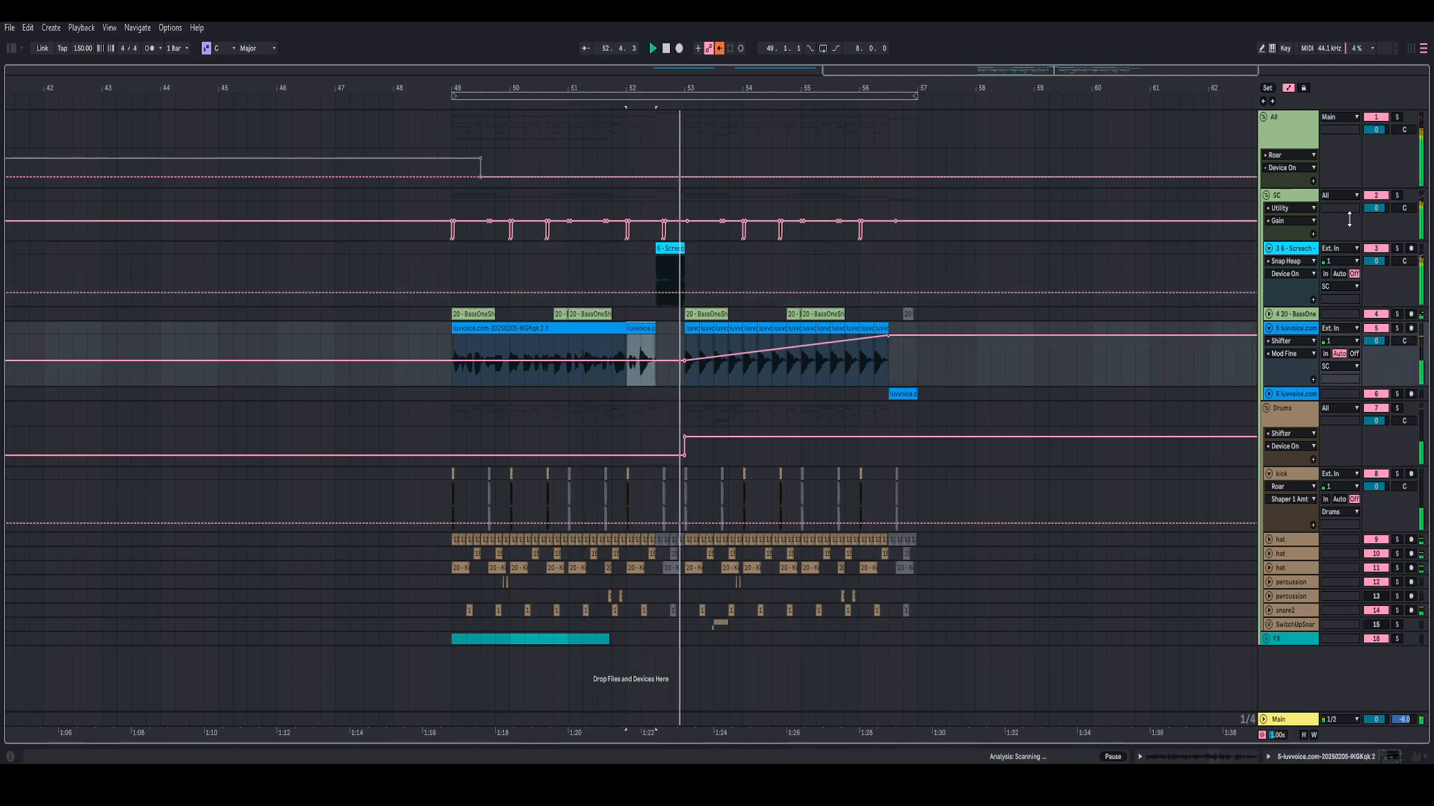
- Enable Snap Heap on the Screech track to audition the fill from 52.1.1, and bypass it again
double_click(1303, 256)
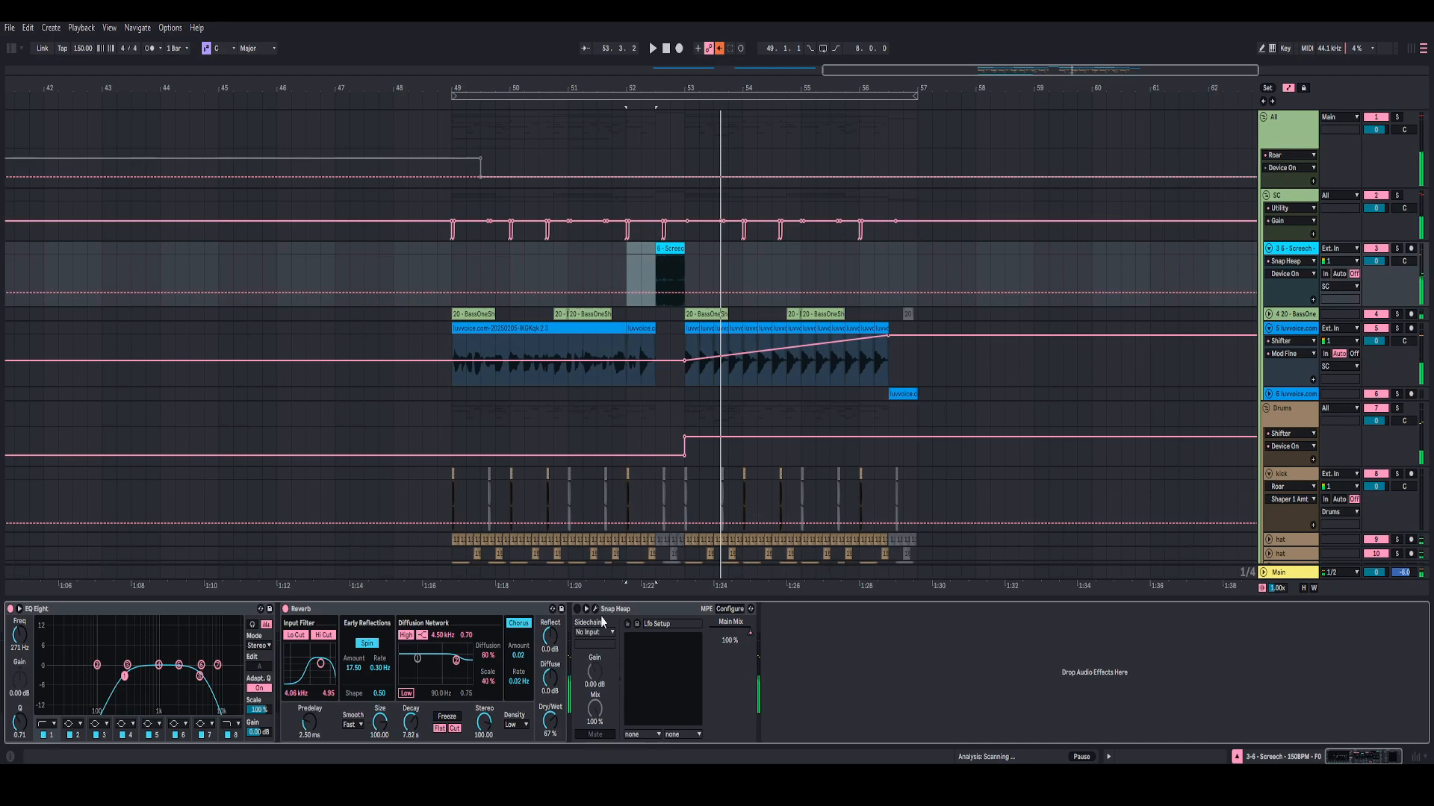
click(578, 609)
key(space)
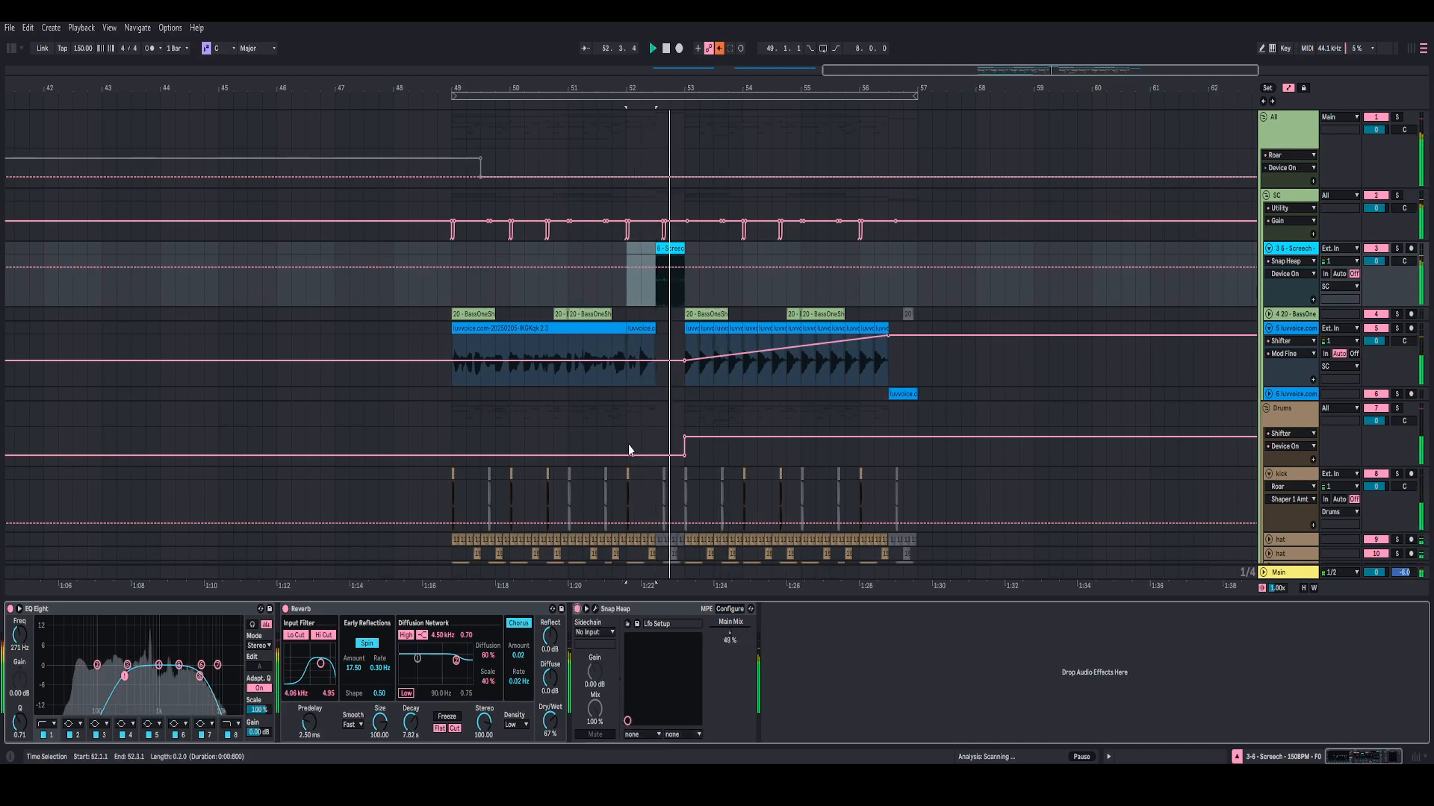
click(631, 611)
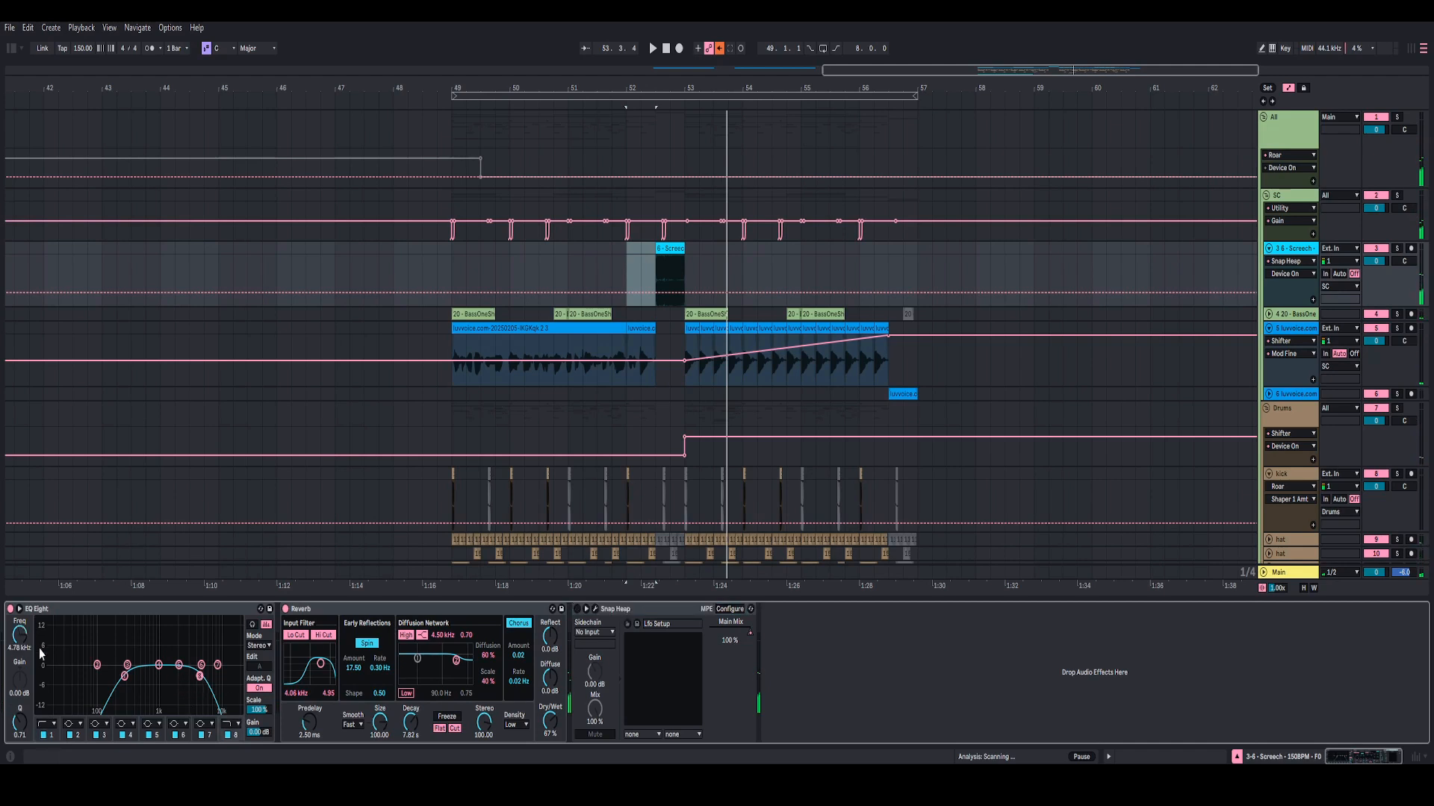
- Lower the Screech EQ Eight's band 8 high-cut frequency to about 1.1 kHz and show that frequency's automation
drag(18, 637, 18, 667)
right_click(19, 637)
click(36, 643)
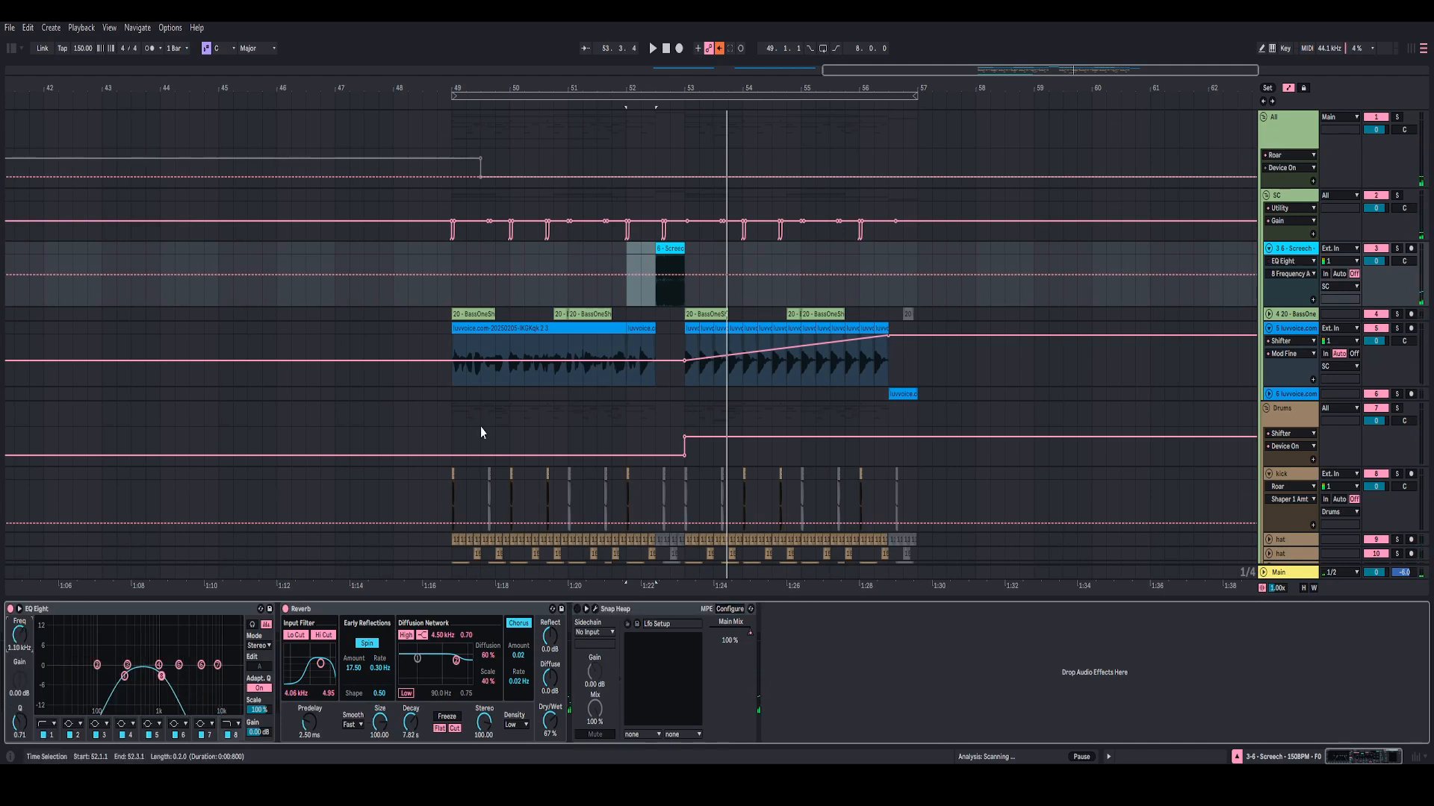
- Try a Screech EQ Eight band 8 frequency ramp rising from about 697 Hz at 52.3.1 to 53.1.1, and audition it
click(655, 277)
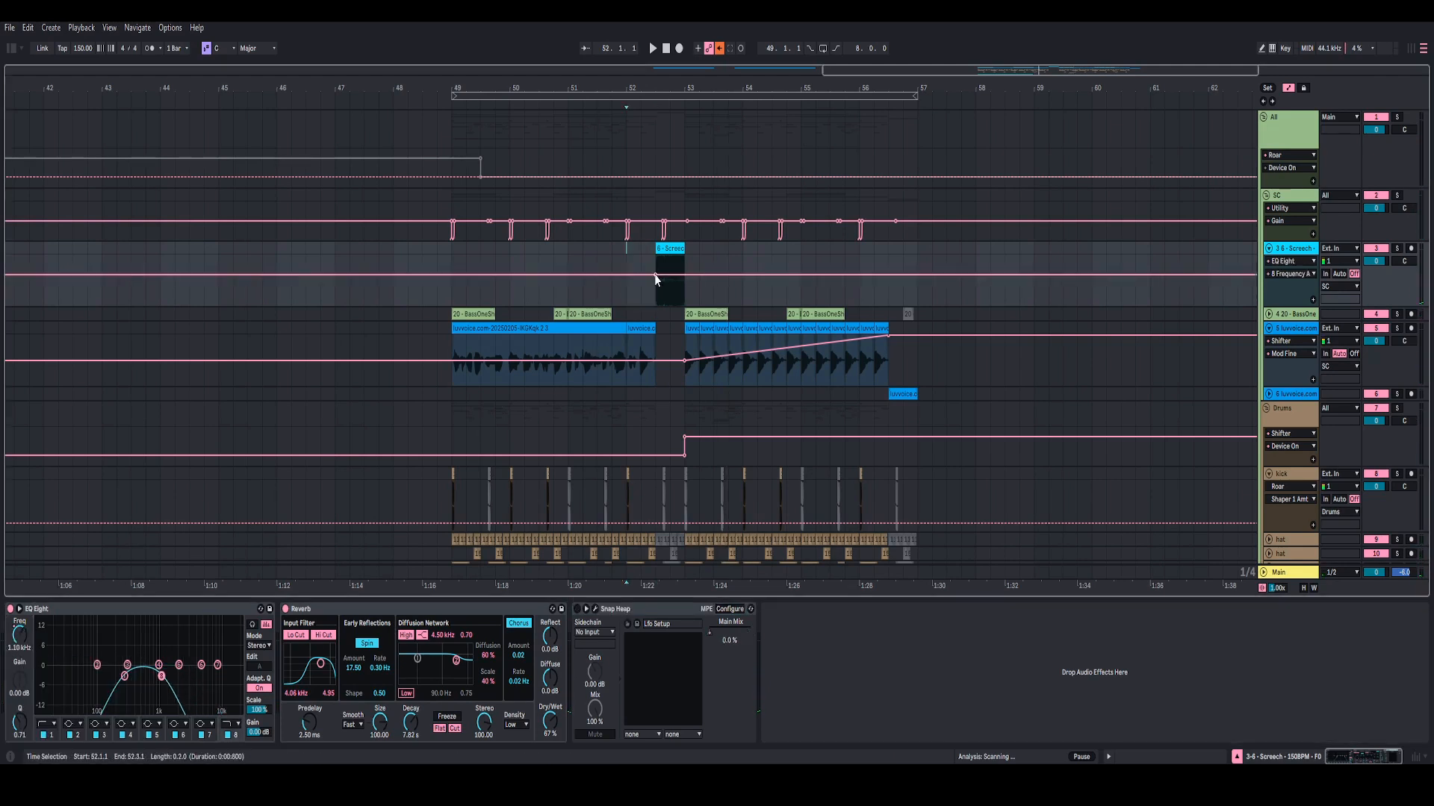
drag(684, 277, 684, 255)
click(647, 294)
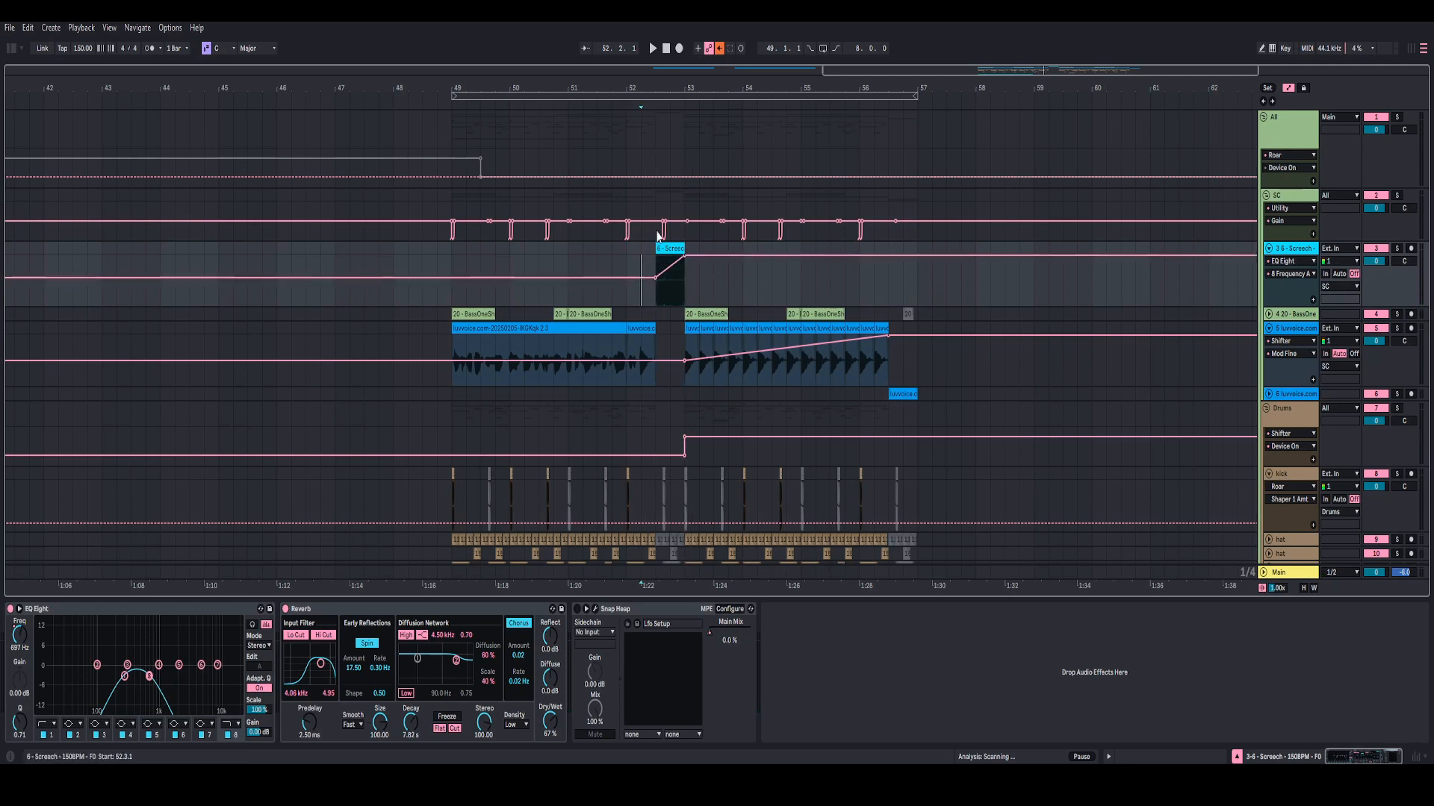
key(space)
scroll(684, 272, up, 3)
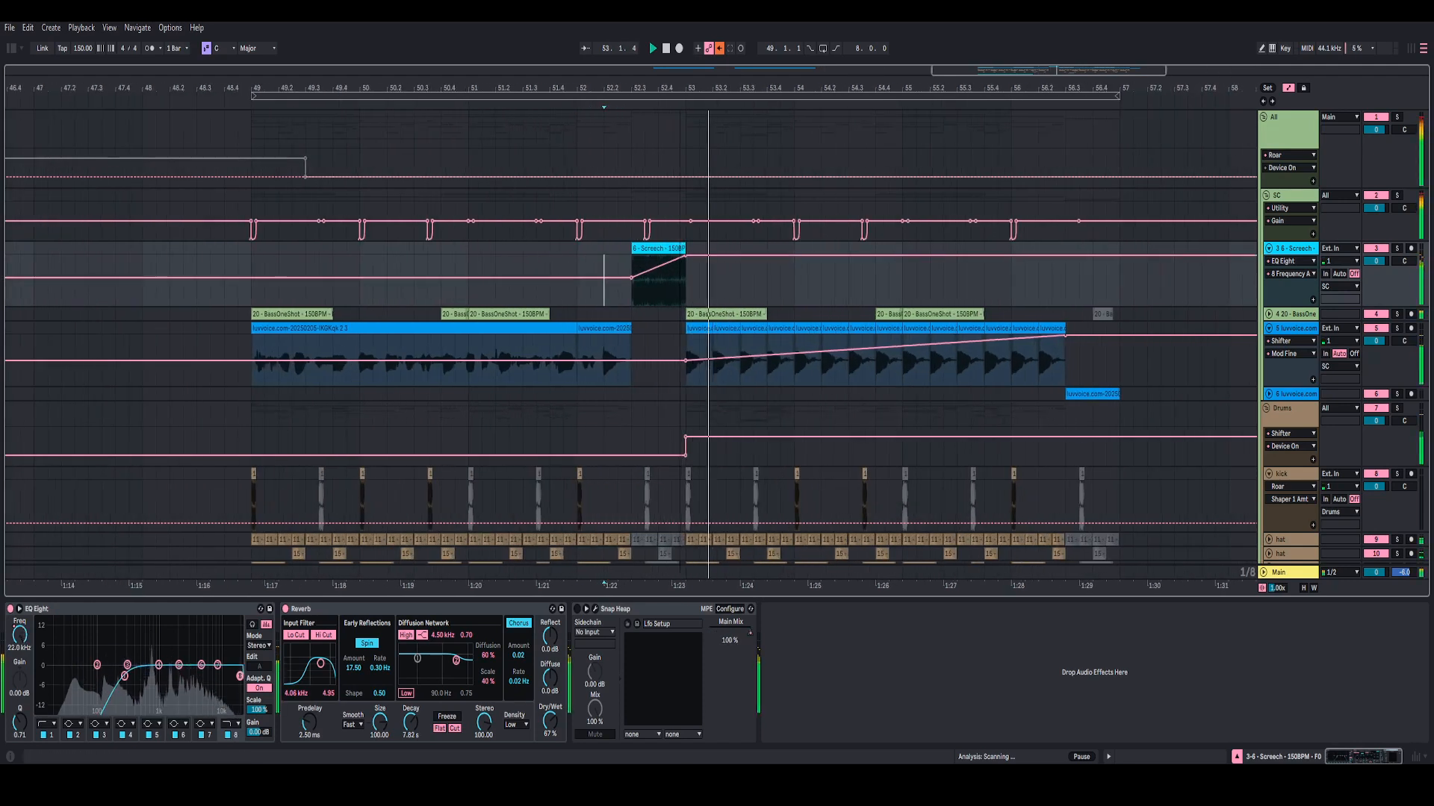
key(space)
- Flatten the Screech frequency ramp, remove its remaining breakpoint, and audition the fill without the sweep
click(685, 257)
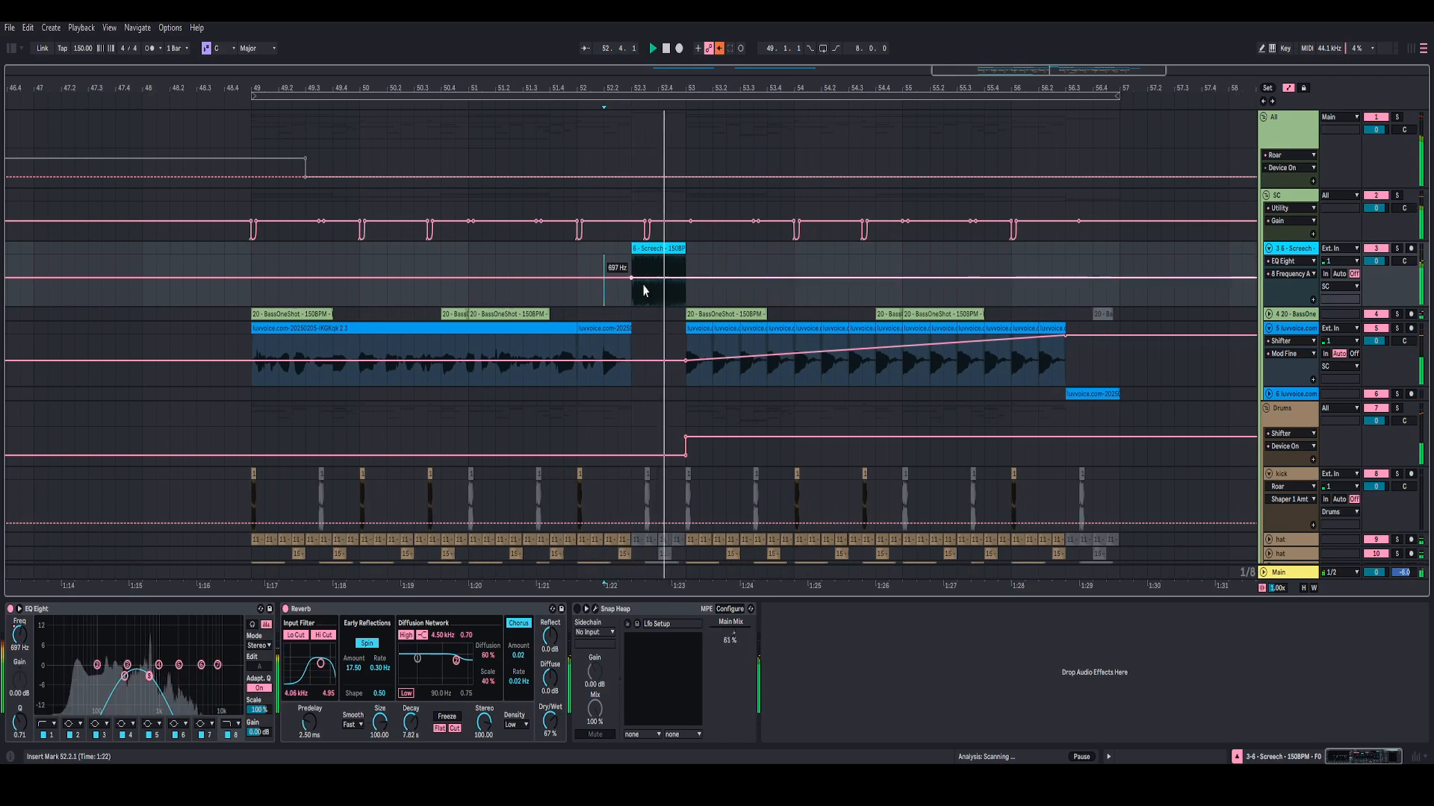
key(space)
drag(632, 277, 632, 267)
key(space)
click(631, 267)
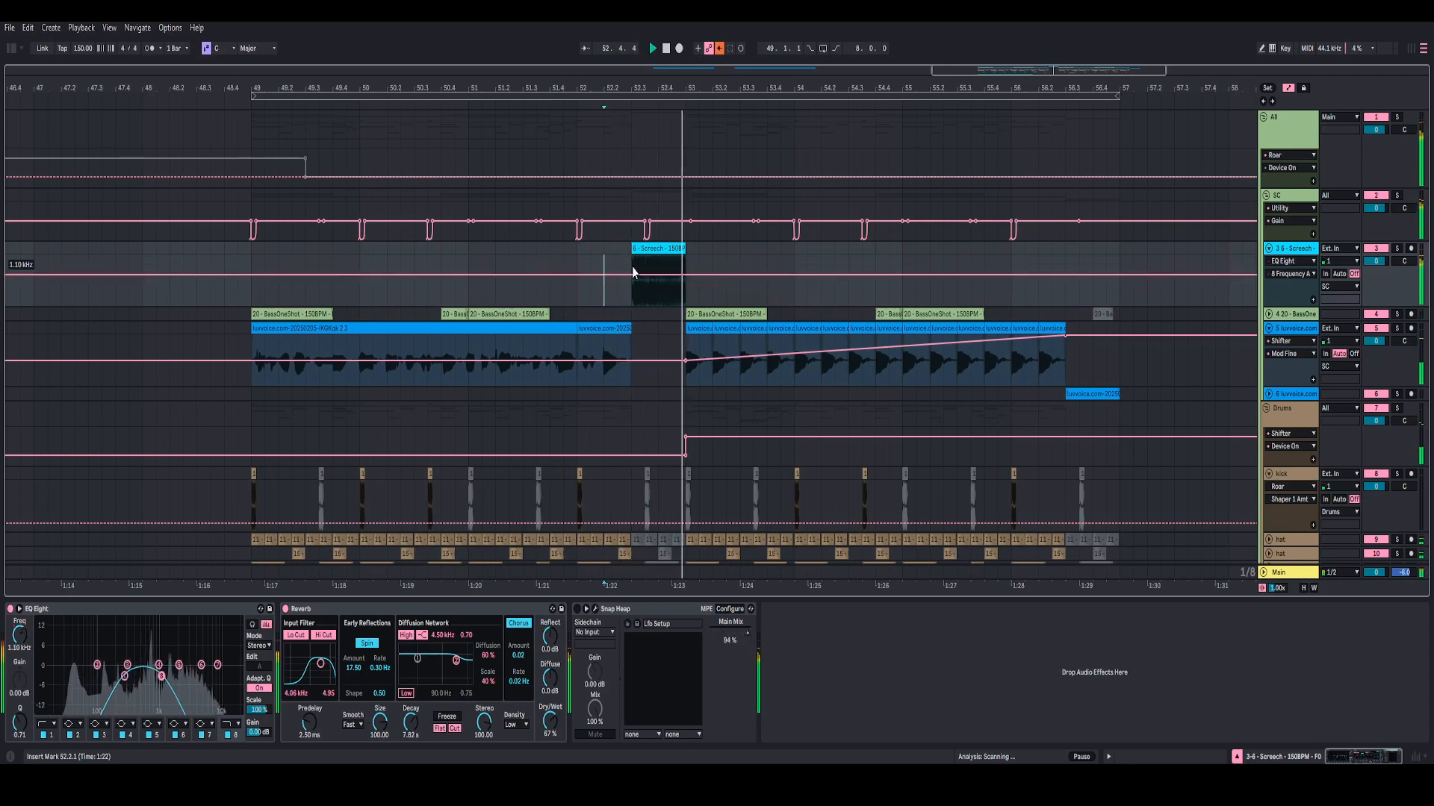
key(space)
key(space)
key(space)
key(space)
- Set the Screech EQ Eight's band 8 high-cut frequency to 5 kHz, audition the fill, and lower it to 4 kHz
drag(22, 633, 22, 605)
key(space)
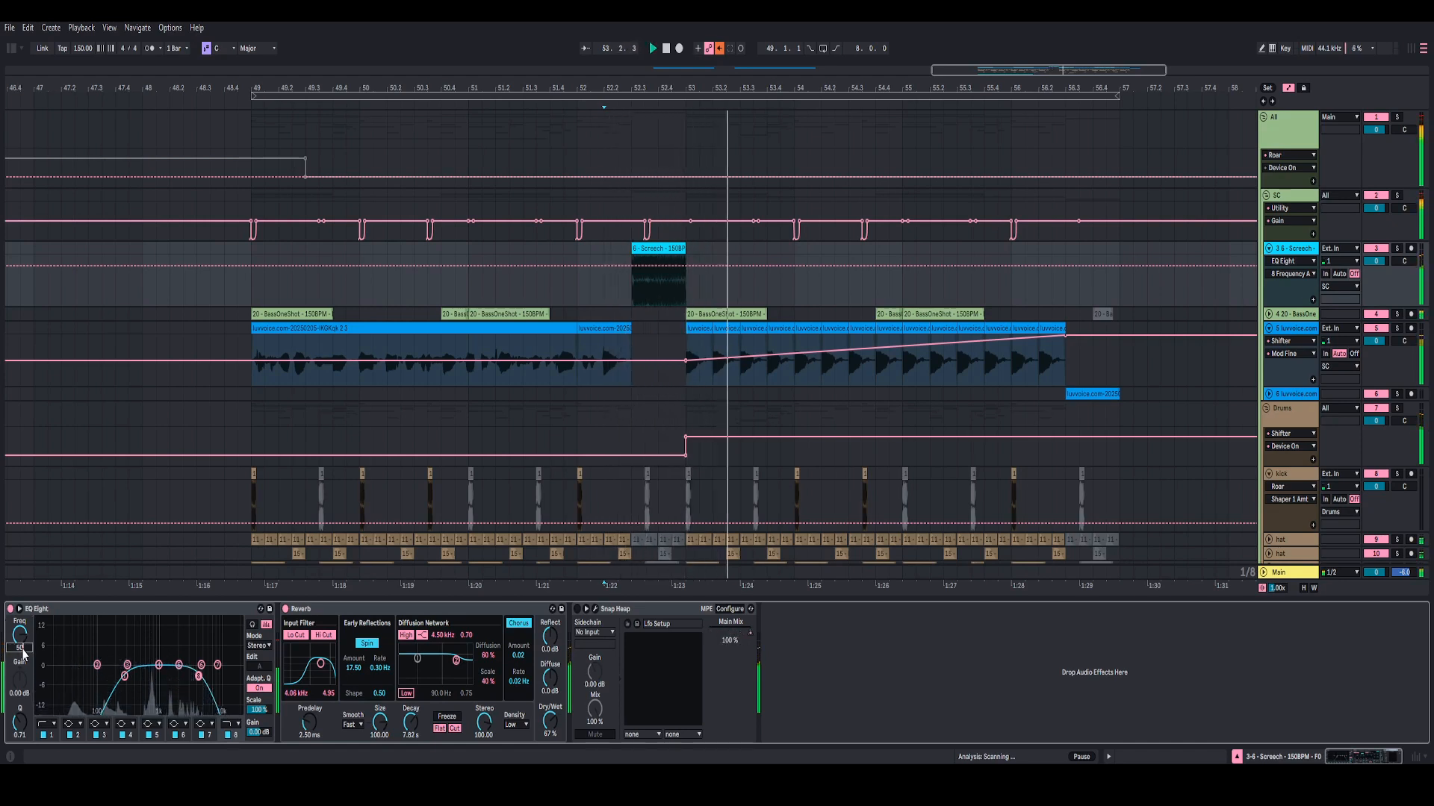
key(space)
key(space)
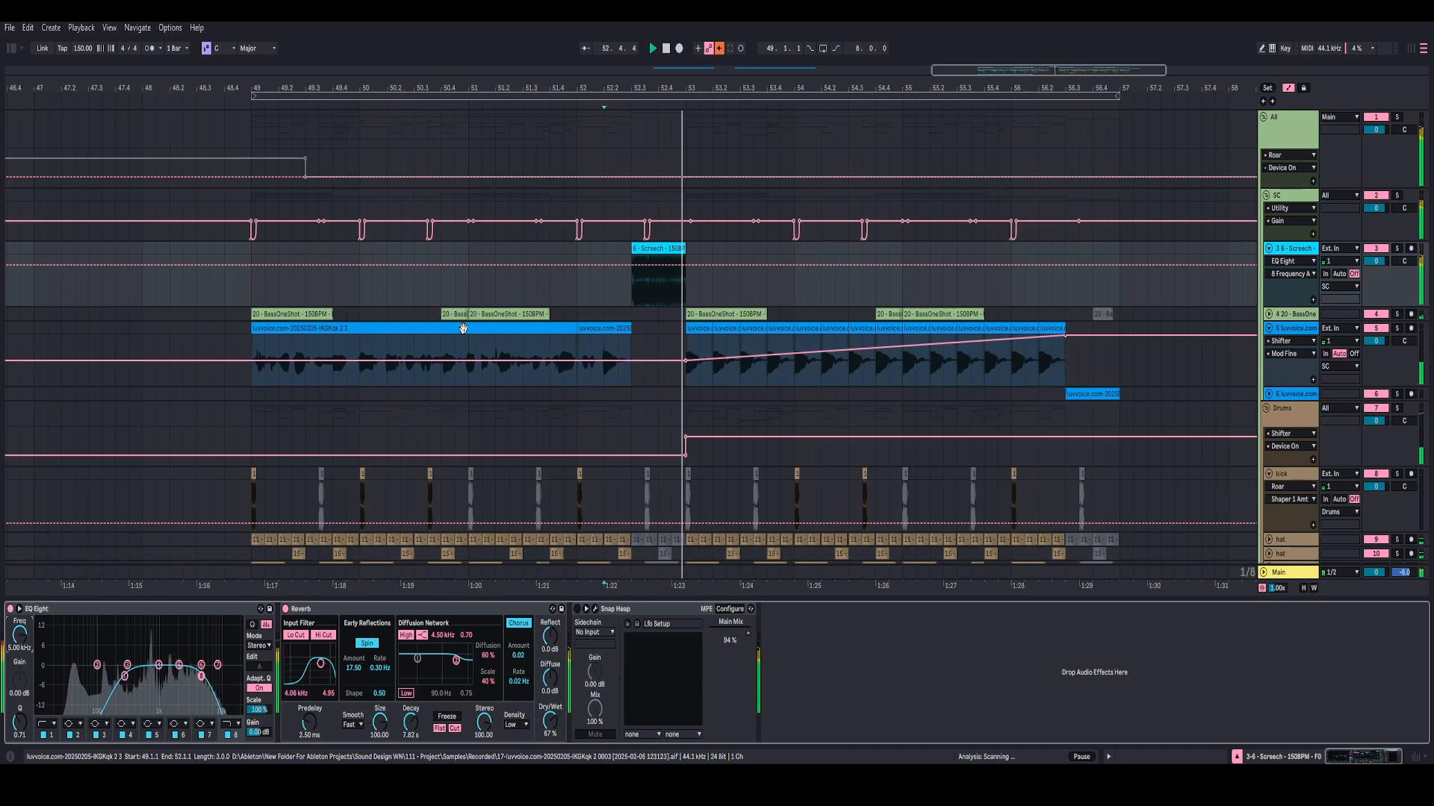
key(space)
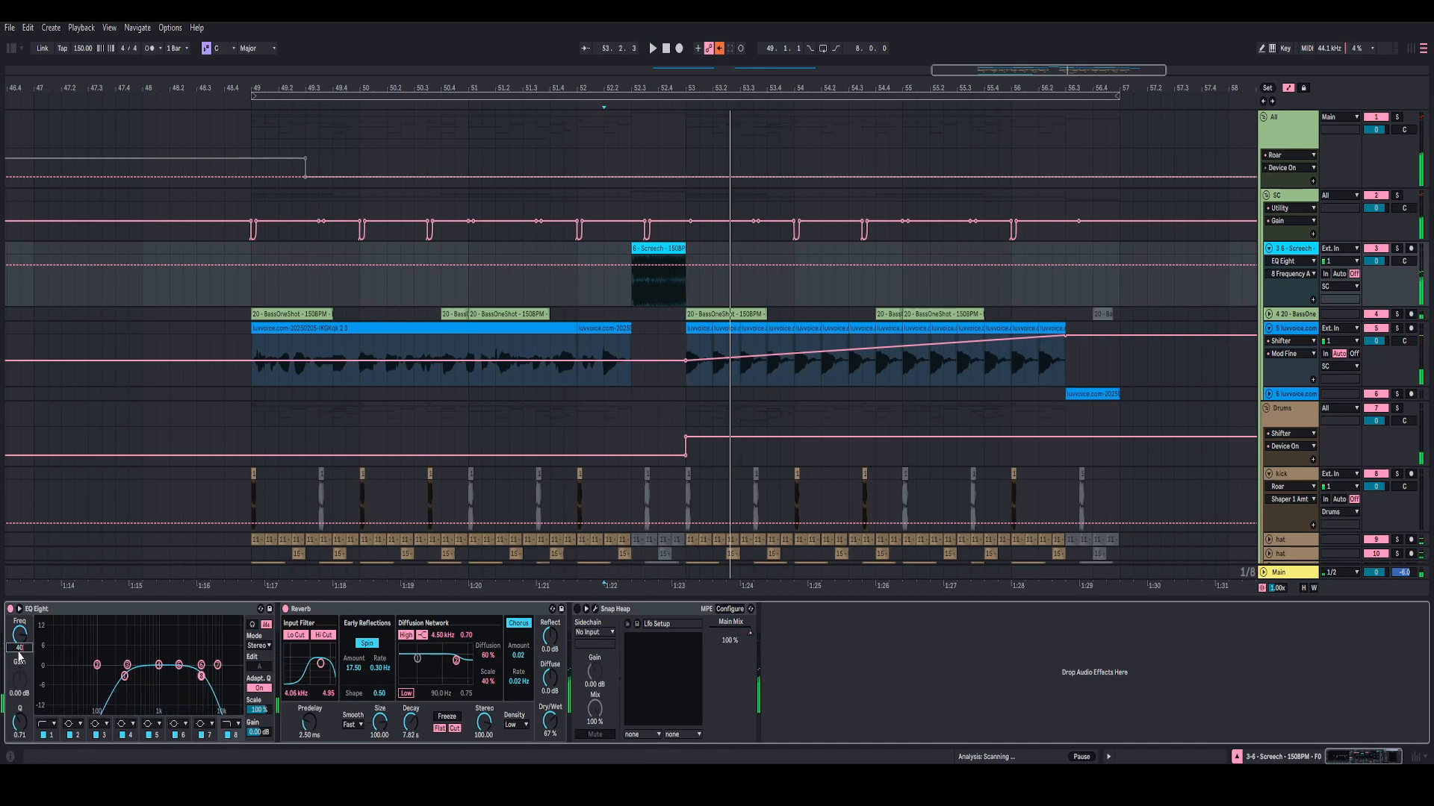
key(Return)
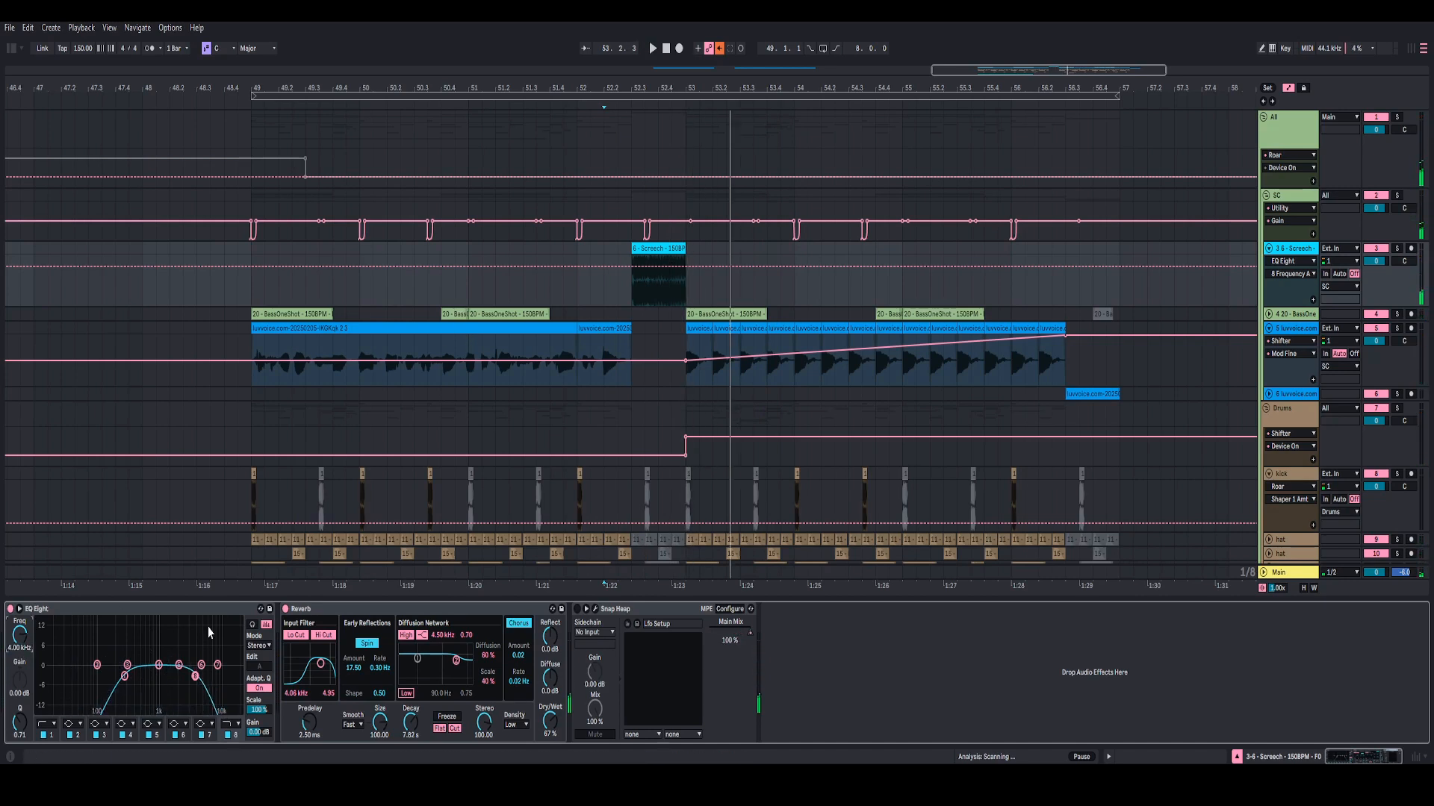
- Play the Screech fill from 52.1.1 into bar 53 twice to check the filtered sound
click(582, 297)
key(space)
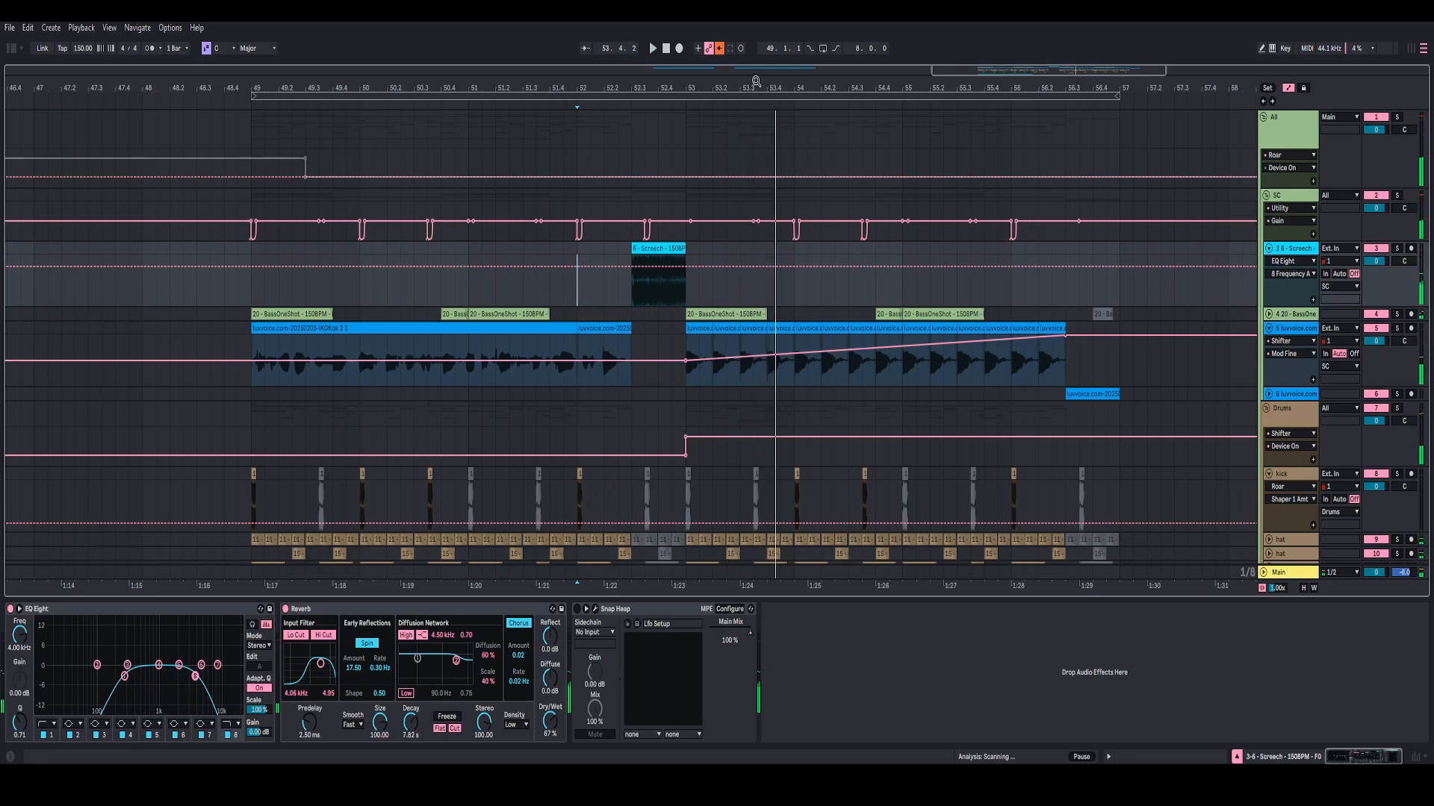
drag(758, 82, 704, 80)
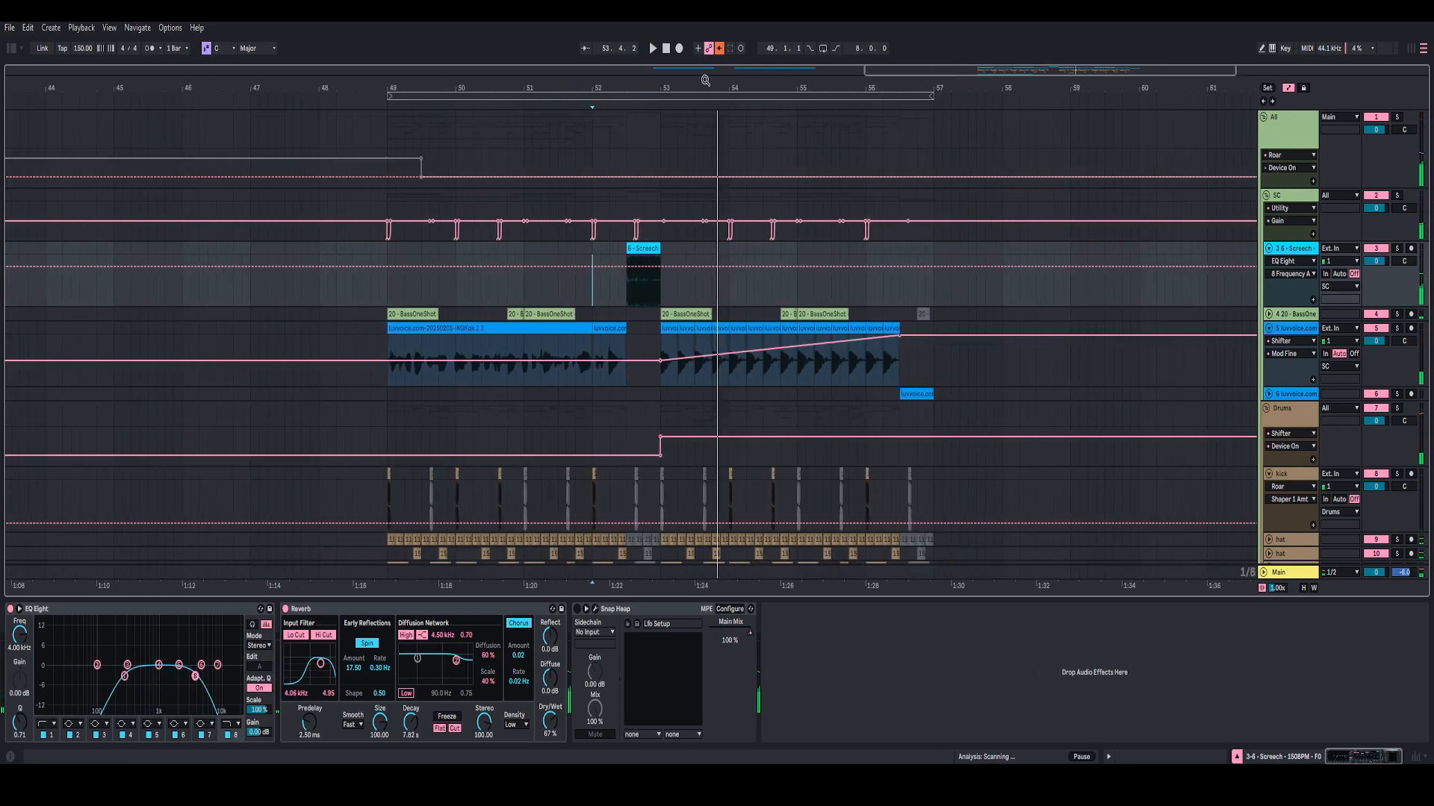
click(592, 412)
key(space)
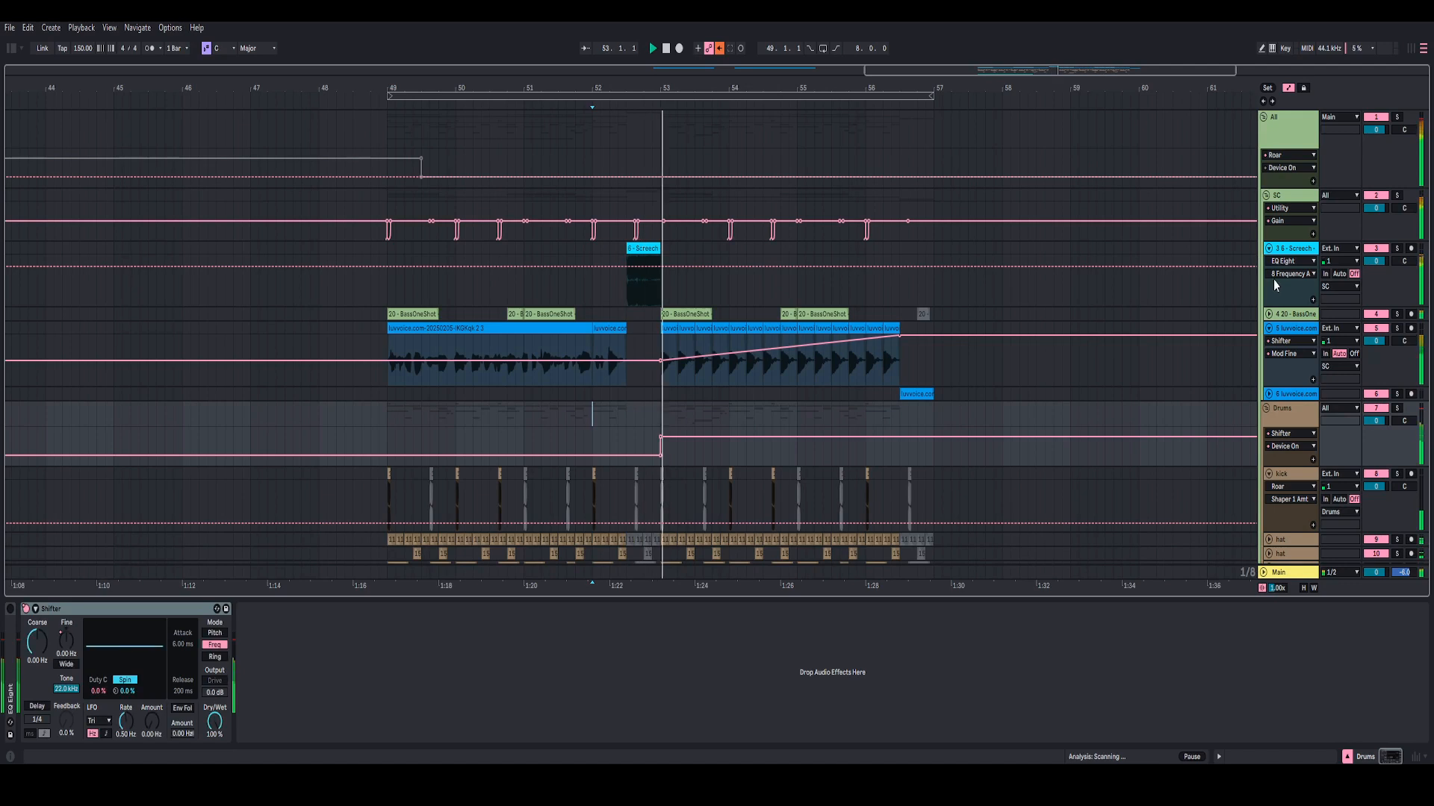
- Select the luvvoice.com clip at 52.1.1, expand the devices of its RaDiO Stuff rack, and fold the nested Audio Effect Rack
click(598, 328)
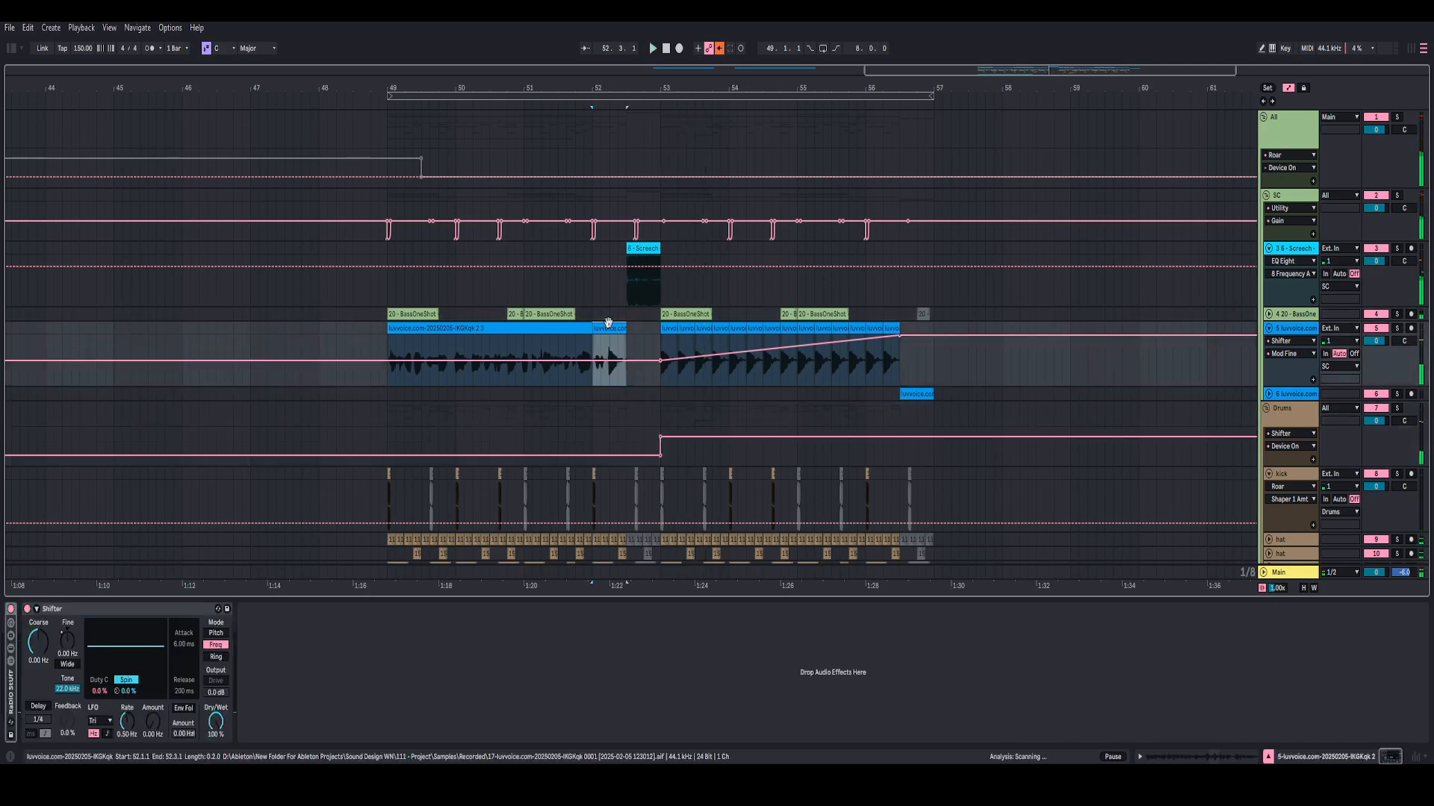
click(11, 662)
click(63, 646)
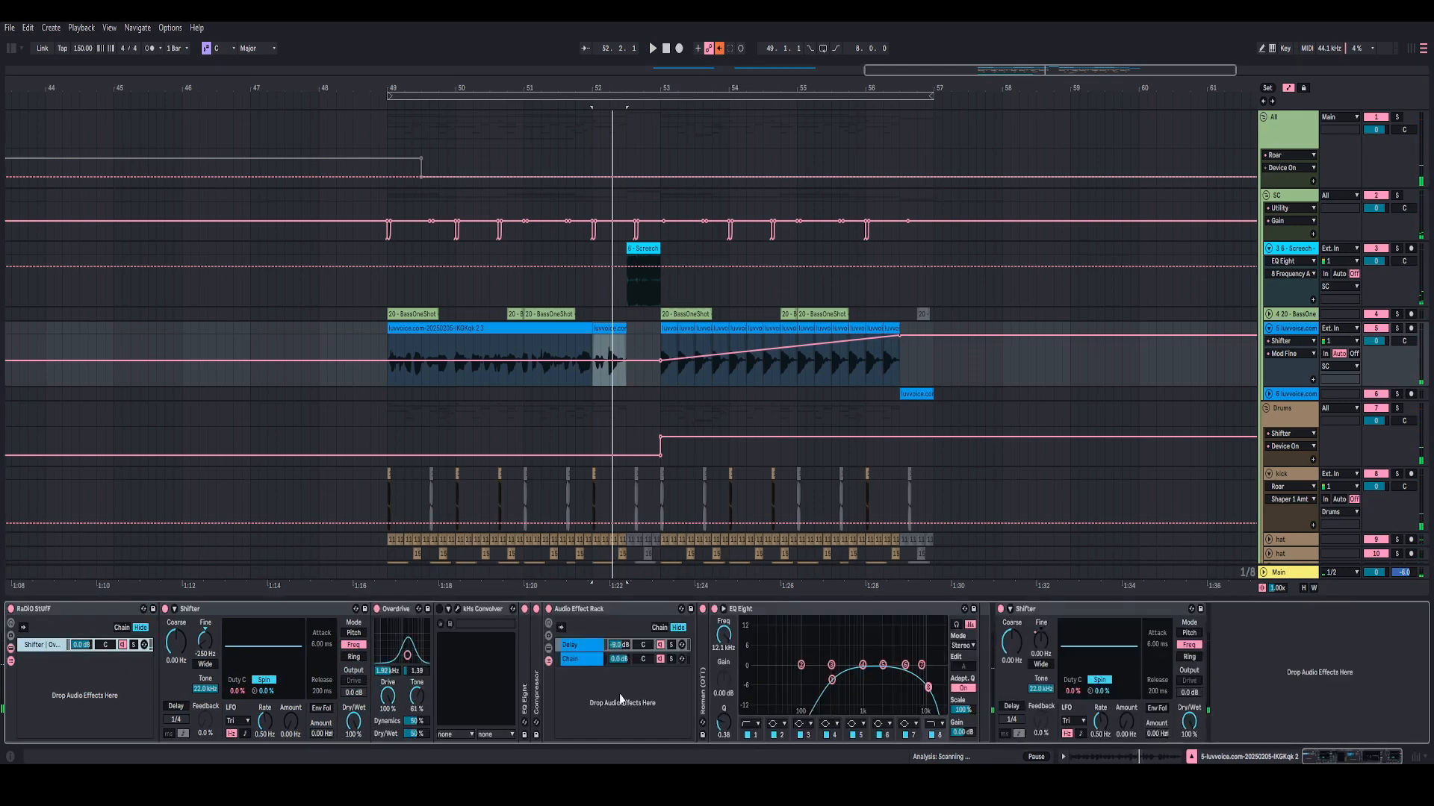
double_click(603, 610)
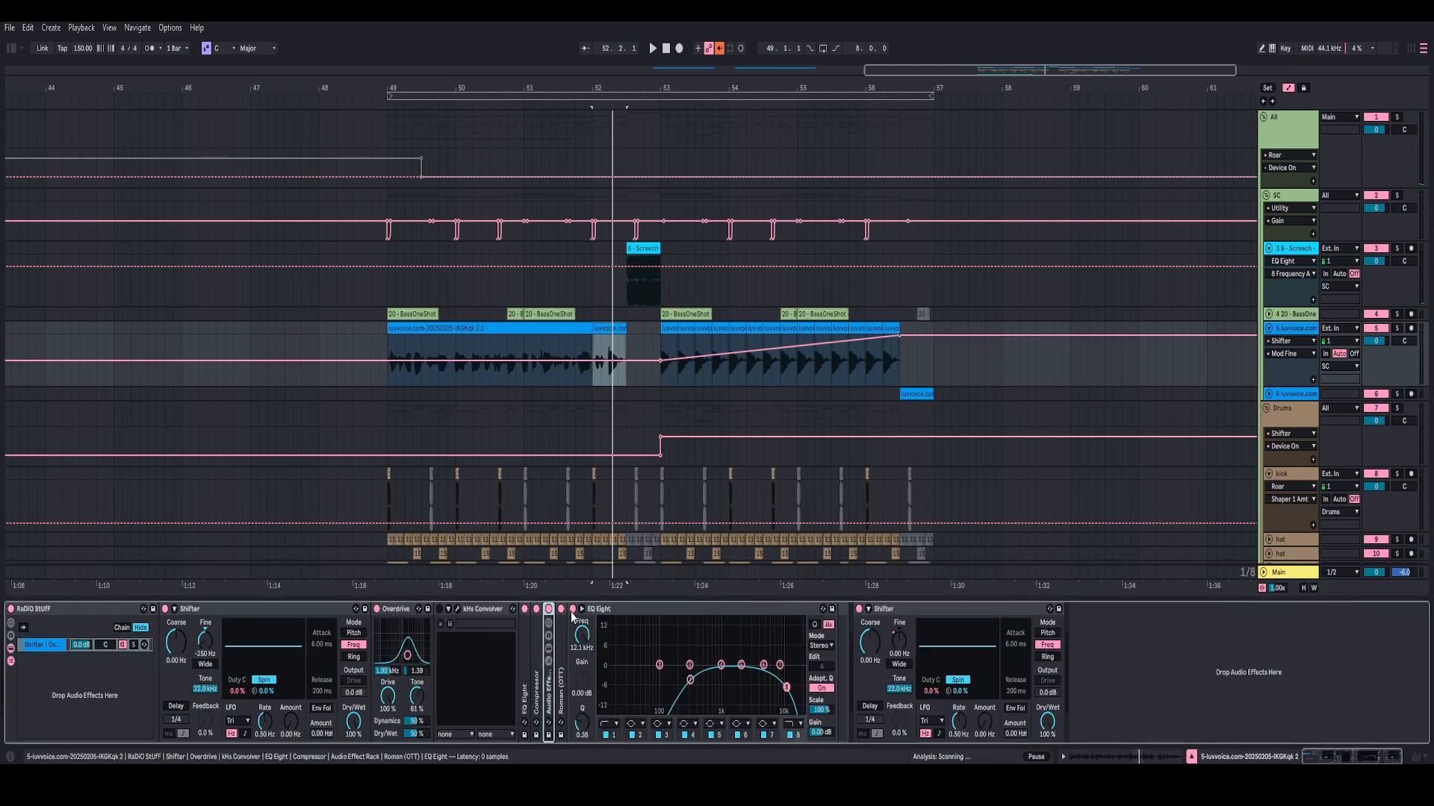
- Automate the EQ Eight after Roman (OTT) to switch off from 52.1.1, and audition the change from 51.1.1
right_click(572, 611)
click(609, 342)
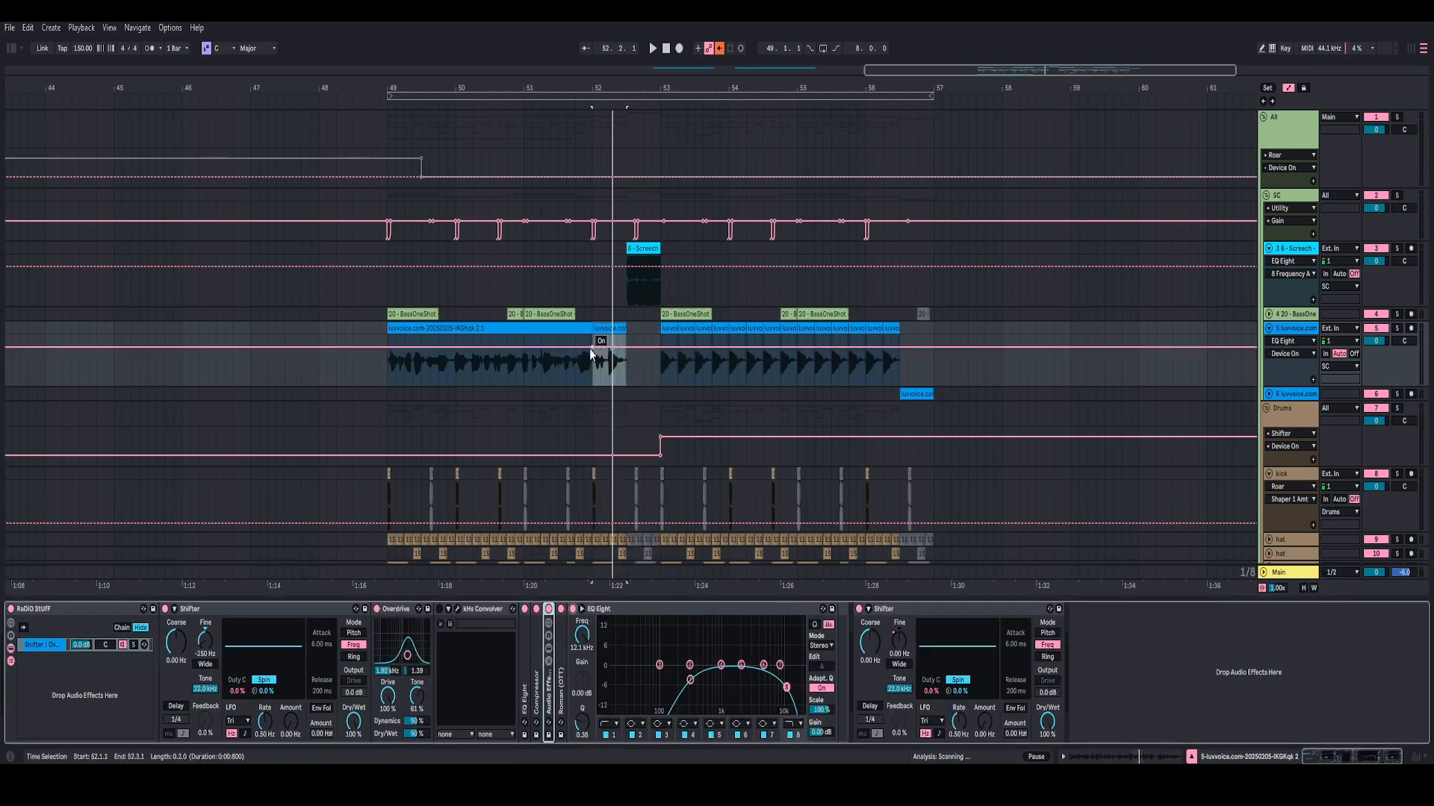
click(533, 376)
key(space)
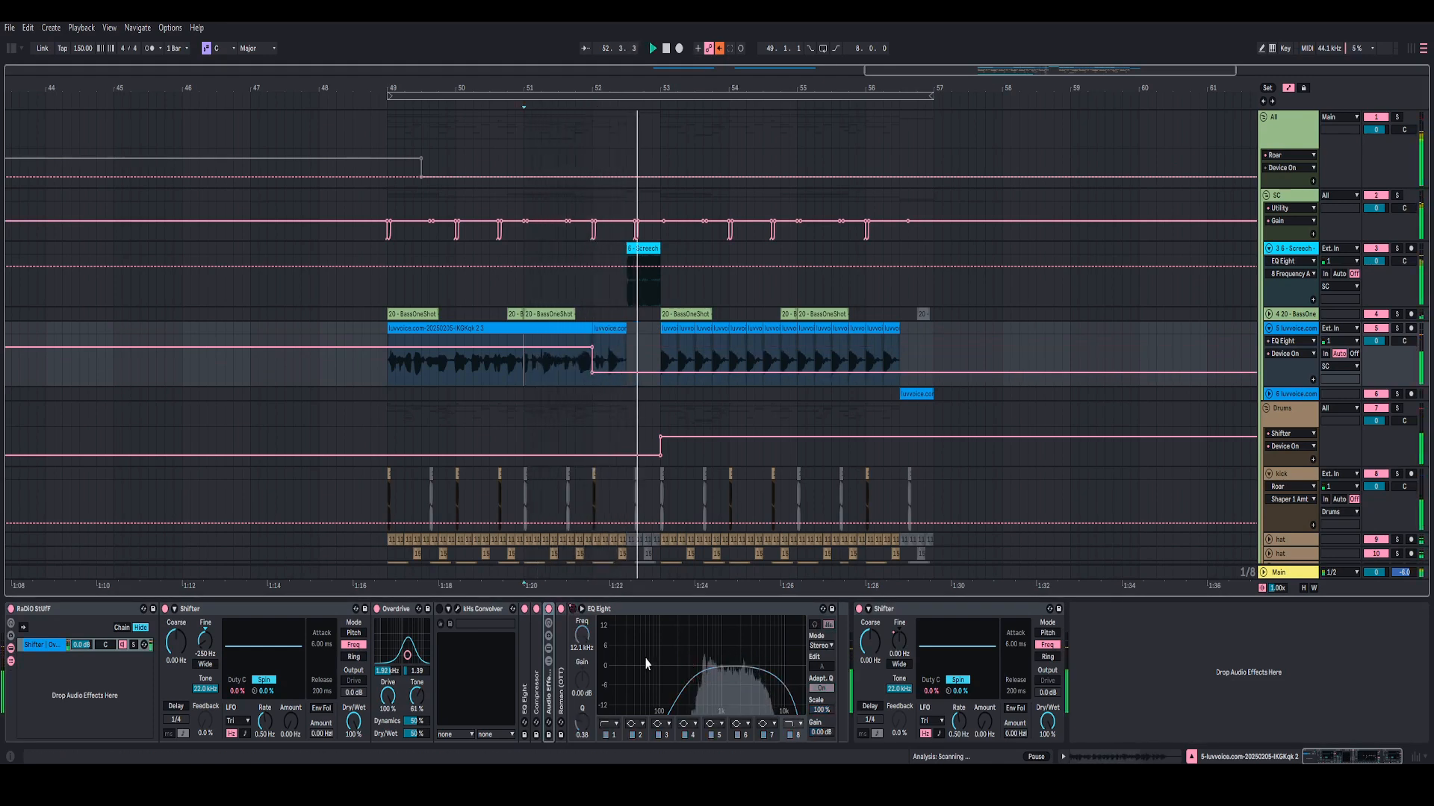
key(space)
key(space)
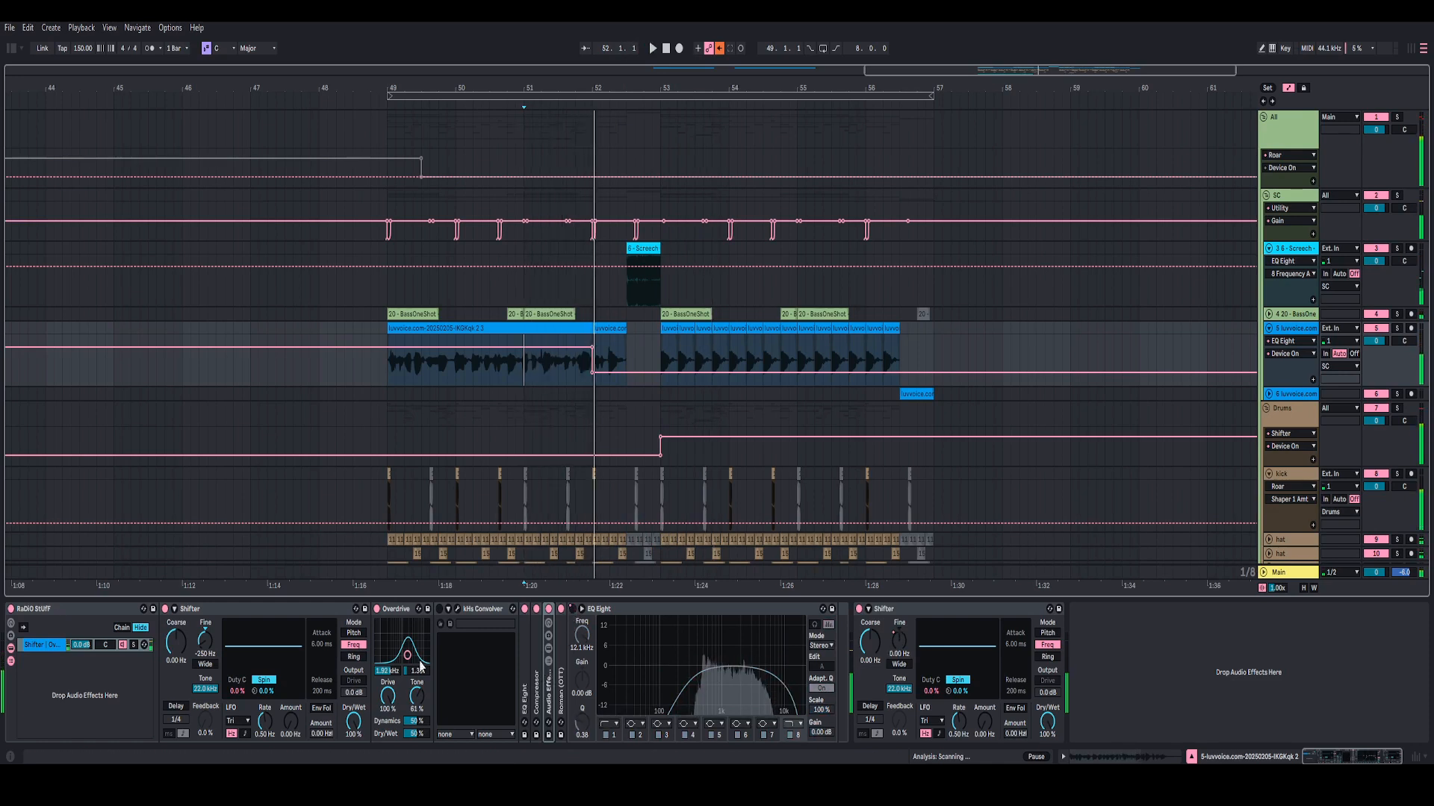
- Unfold the EQ Eight before the Compressor, try automating it off from 52.1.1, and play from 51.3.3
double_click(548, 665)
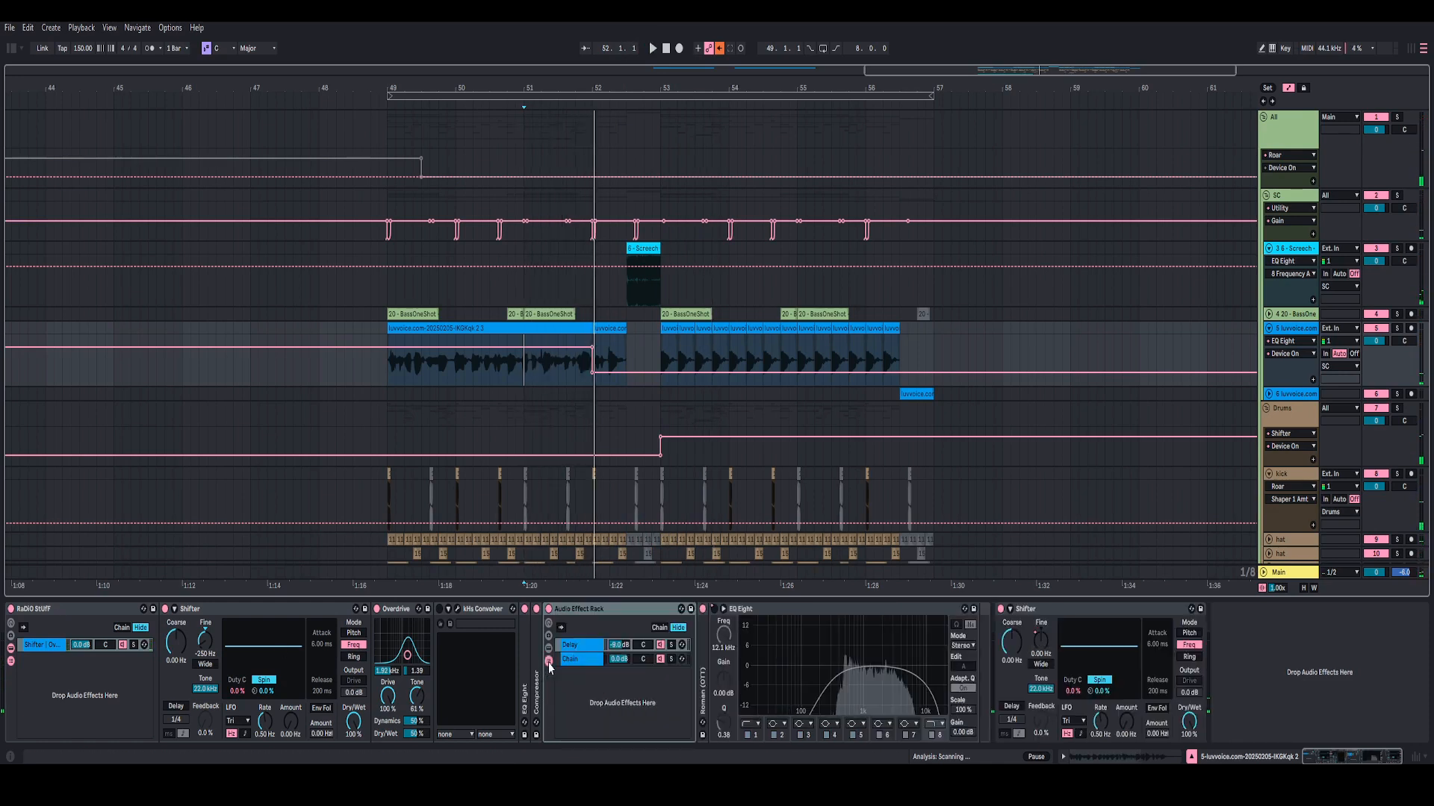
double_click(525, 657)
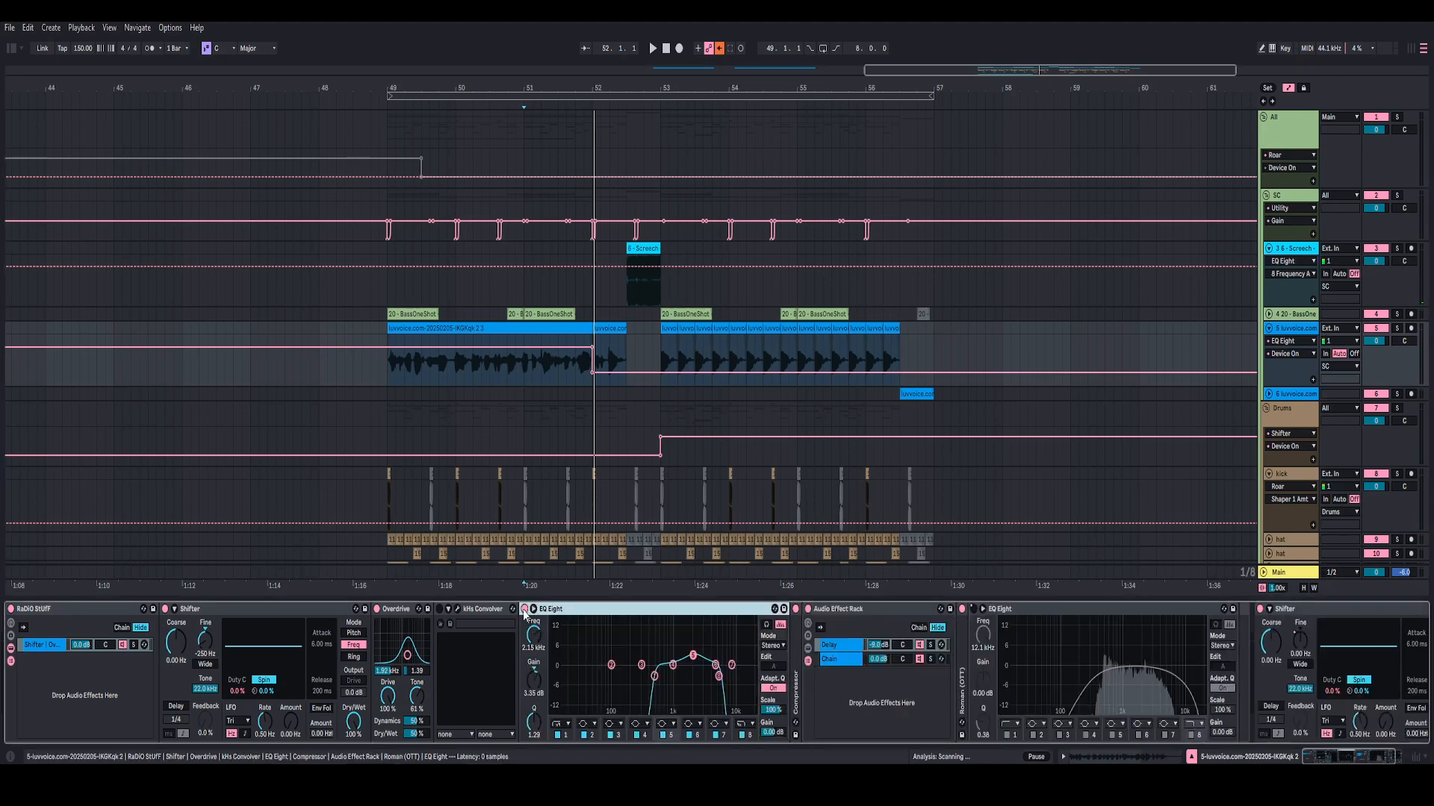
right_click(531, 612)
click(545, 336)
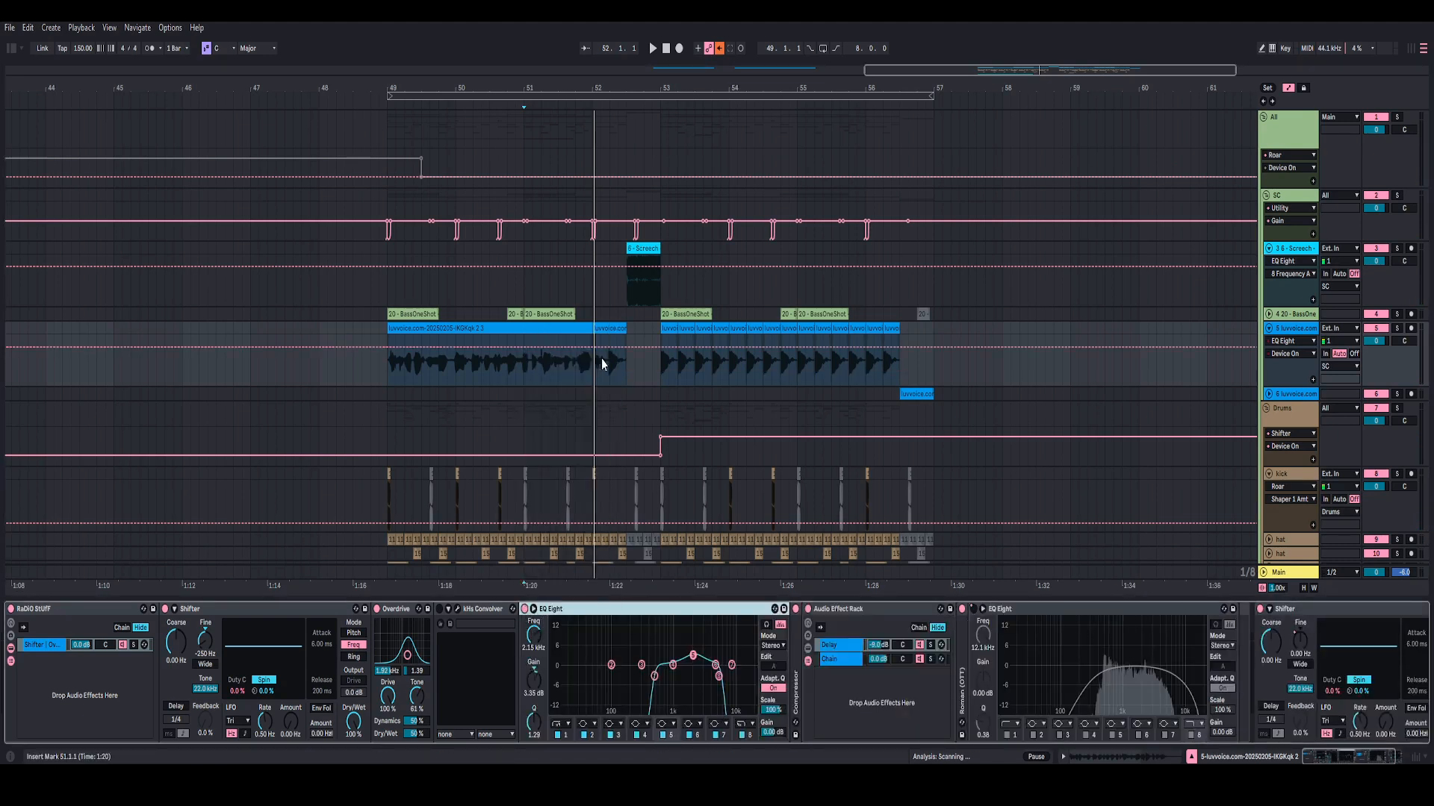
click(565, 385)
key(space)
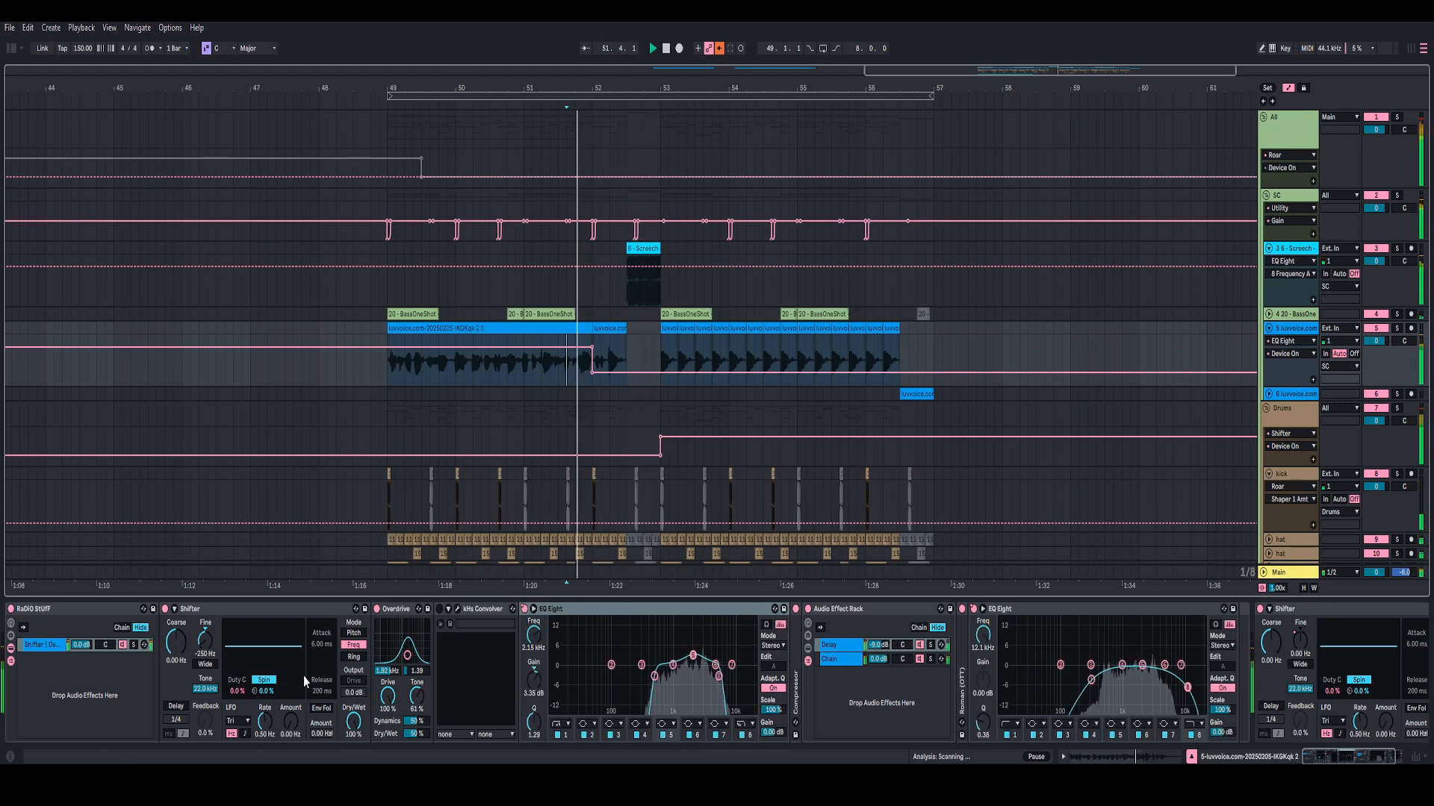
- Show the automation of the first Shifter's Fine frequency on the voice track and replay from 51.3.3
right_click(204, 639)
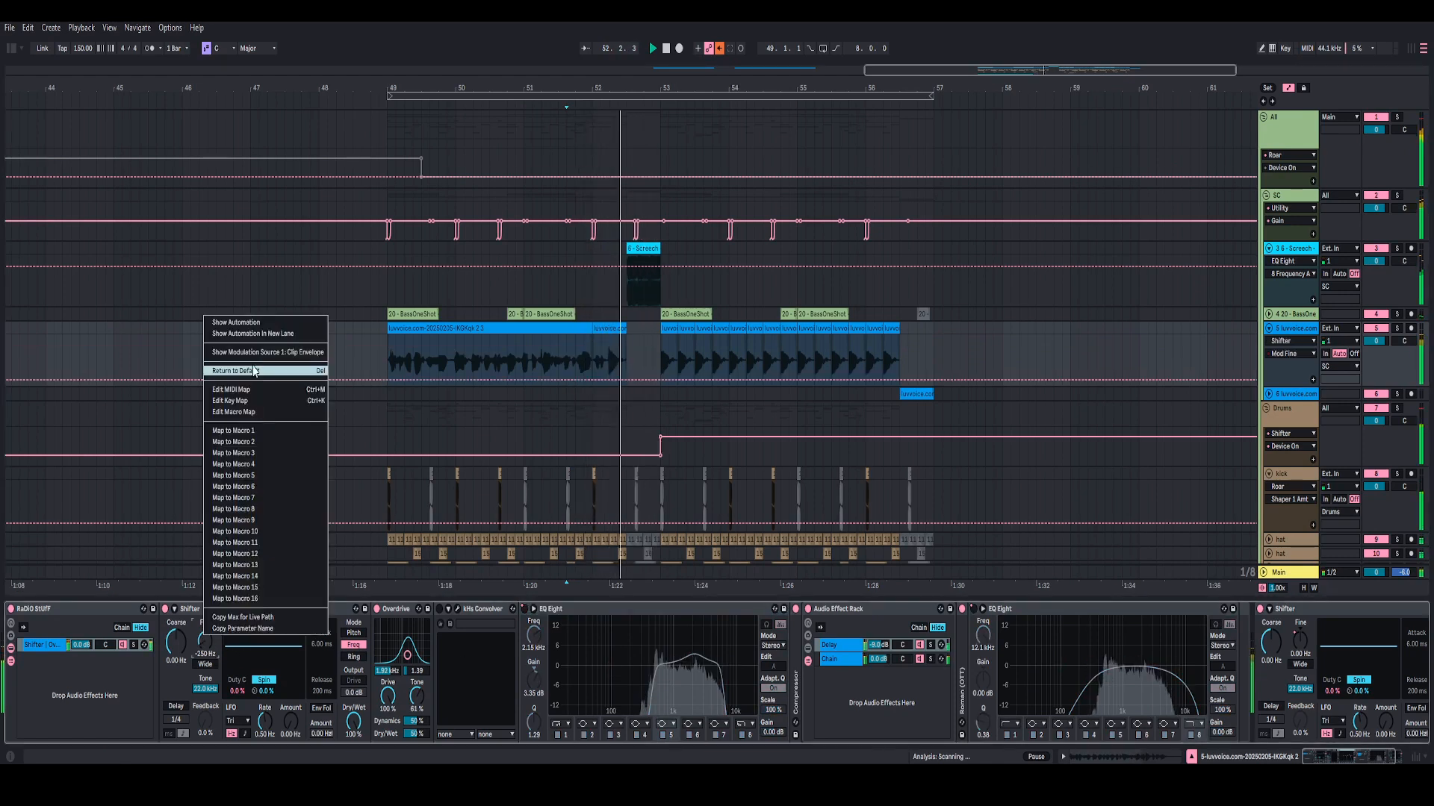
click(254, 323)
key(space)
key(space)
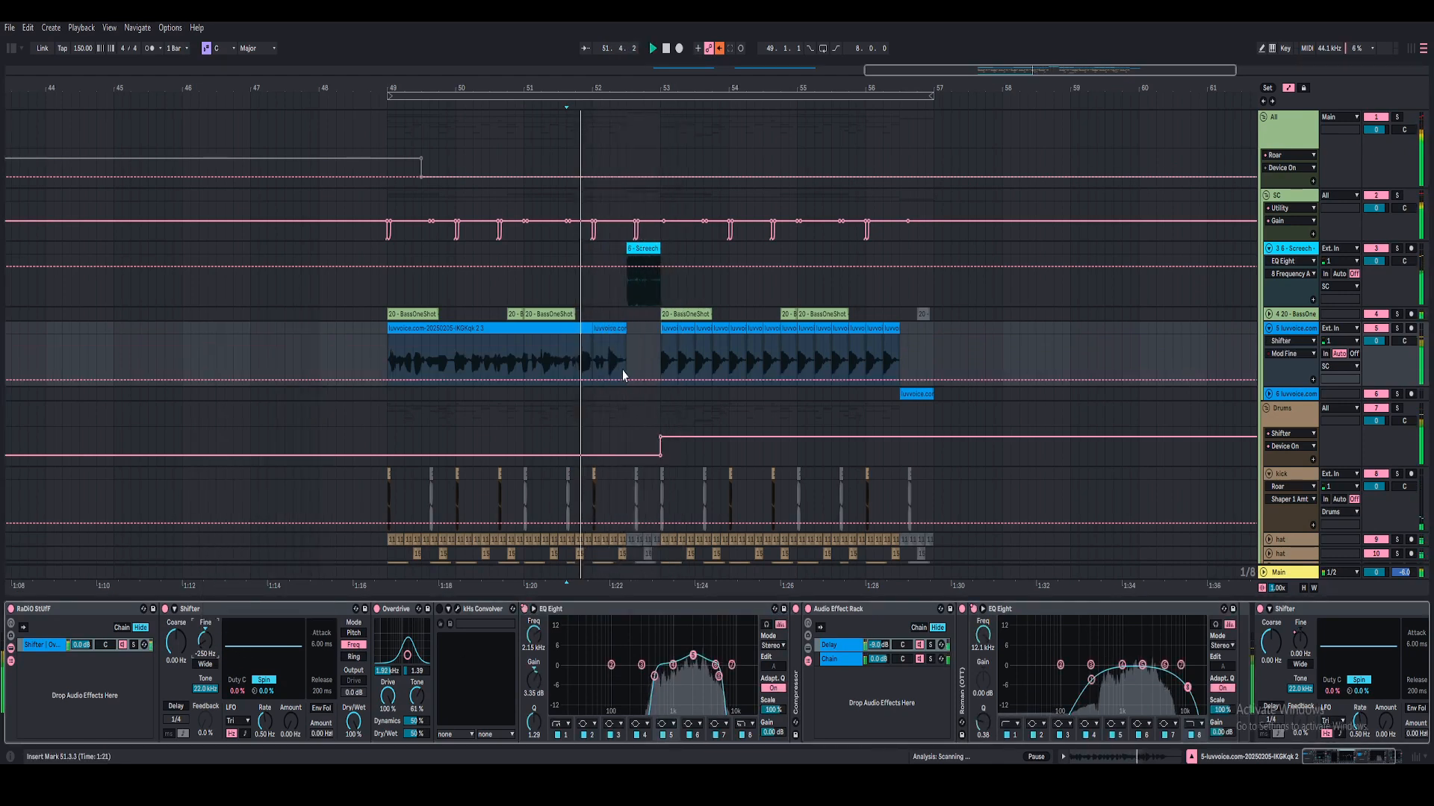
- Try switching the EQ Eight before the Compressor back on just before bar 53 in its Device On automation, and replay
right_click(524, 609)
click(560, 318)
key(space)
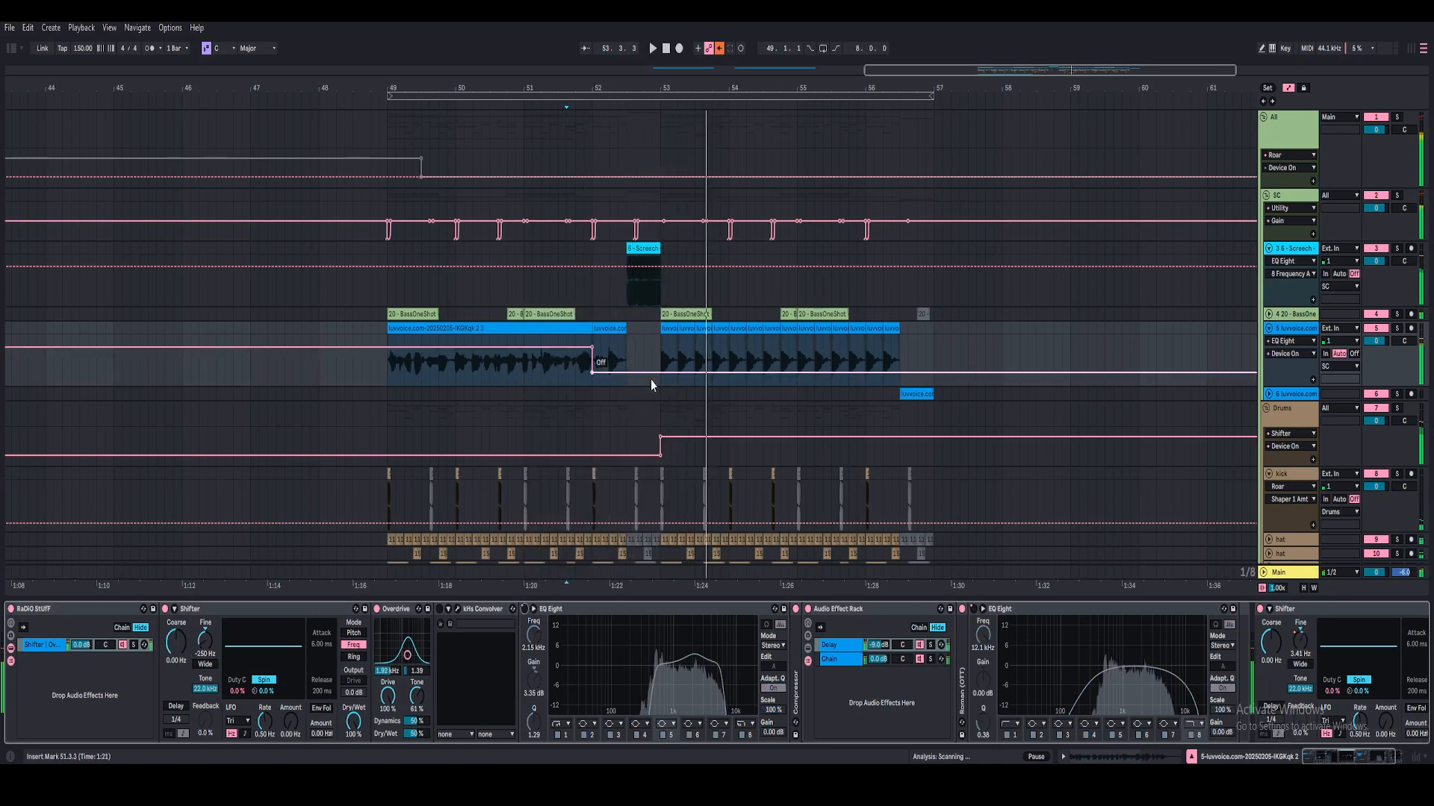
click(651, 374)
key(space)
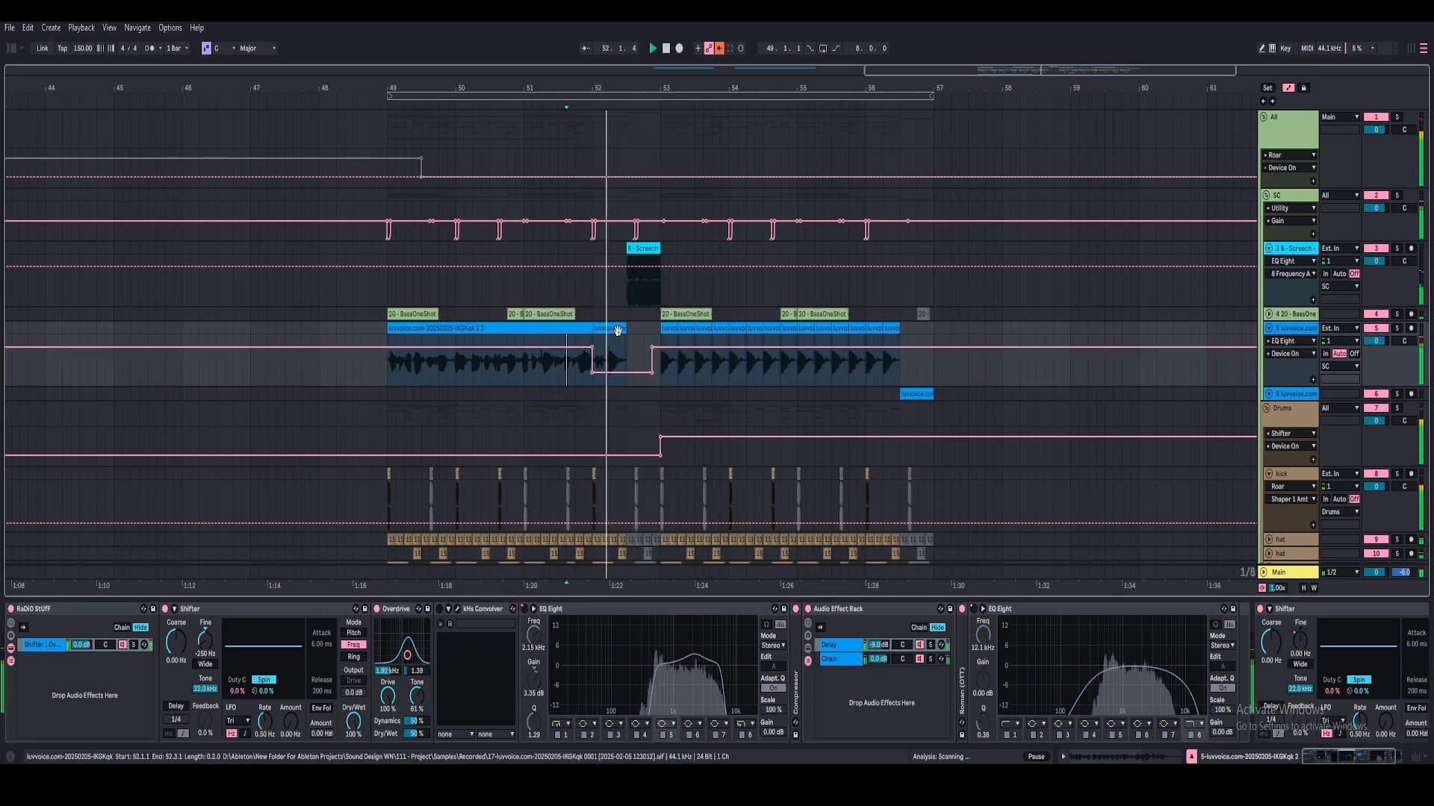
- Play the luvvoice.com clip from 52.1.1 and toggle the first Shifter off and on to compare the sound
click(613, 329)
key(space)
key(space)
key(space)
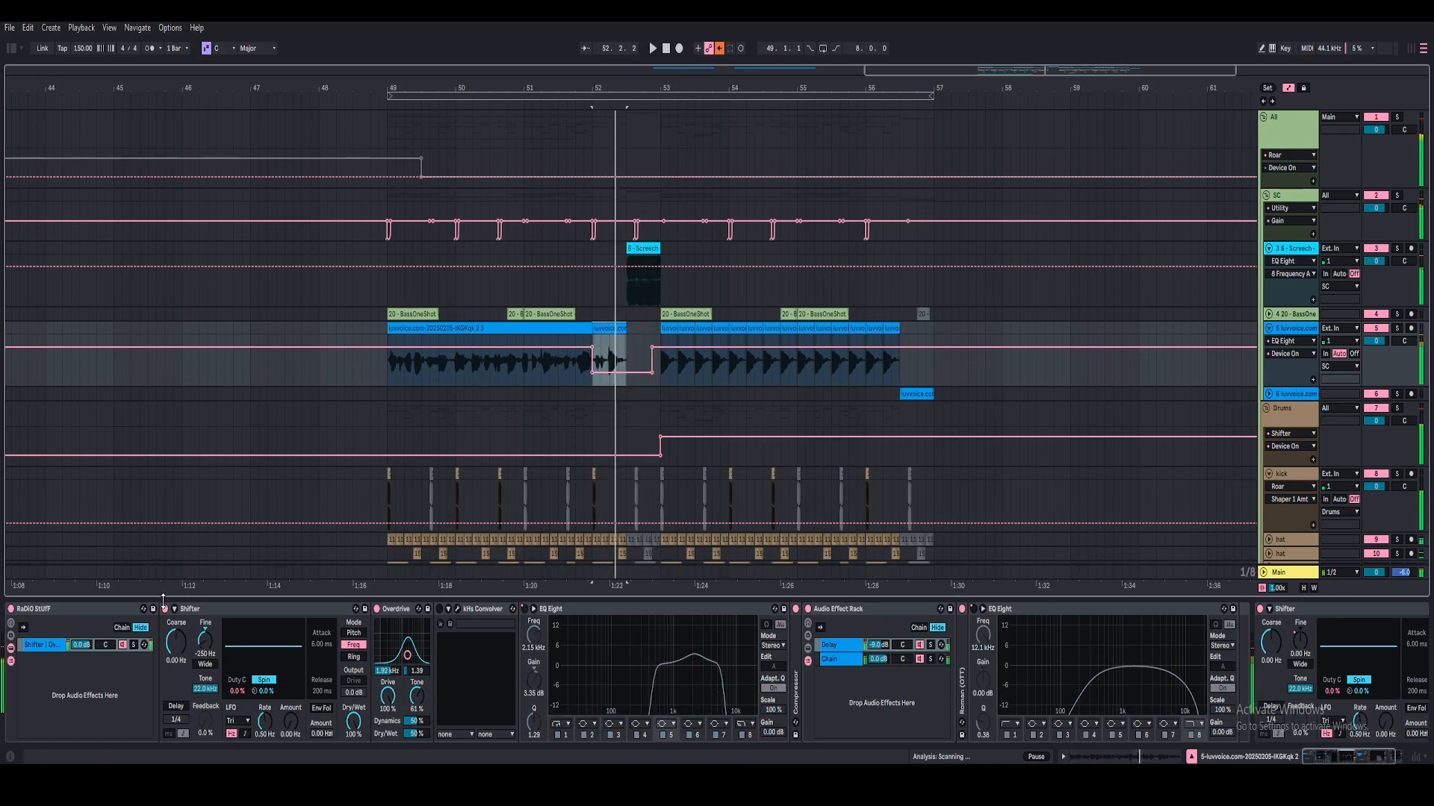
click(165, 610)
click(165, 610)
key(space)
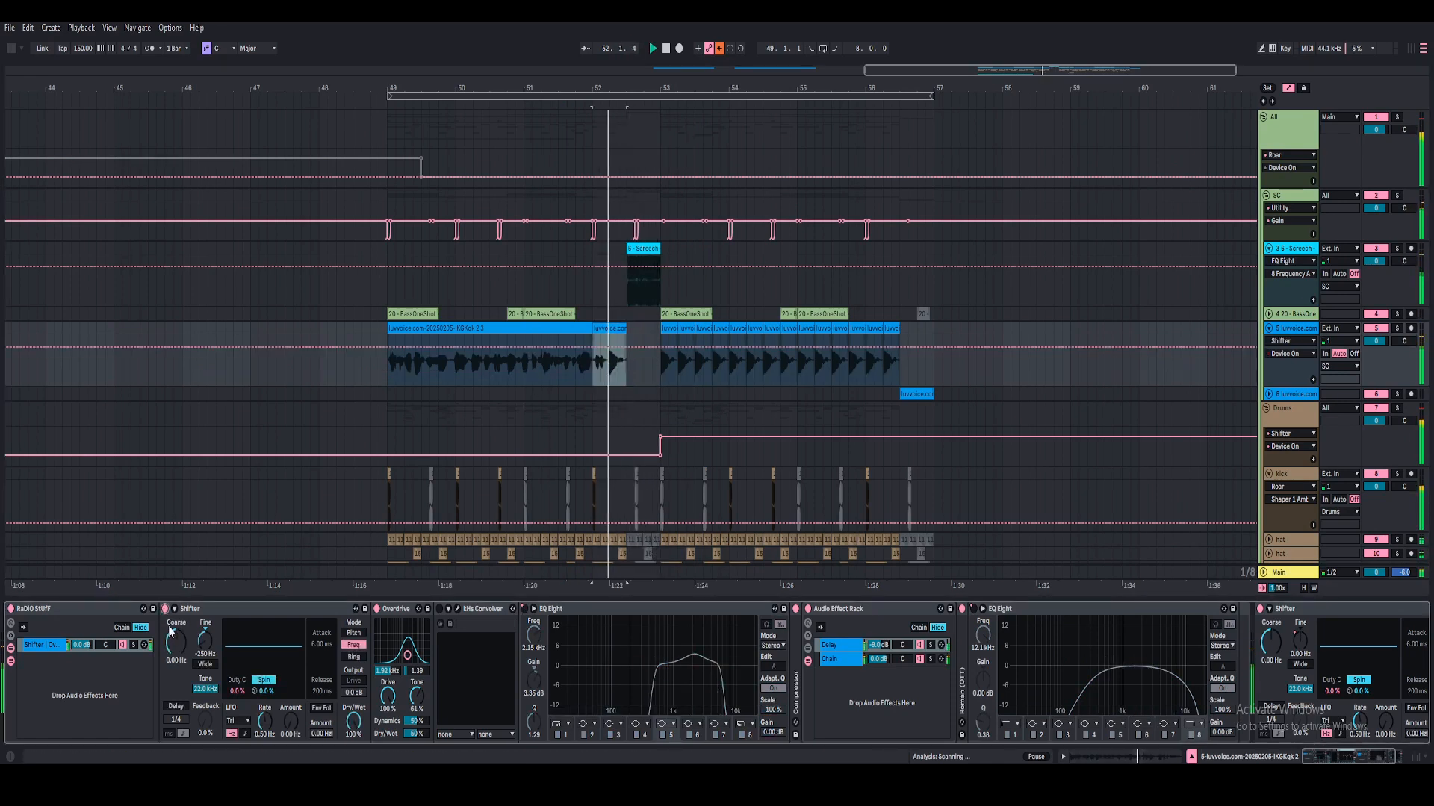
- Try automating the first Shifter's Fine frequency to about 0.53 Hz at 52.1.1, audition it, and remove the automation
right_click(207, 653)
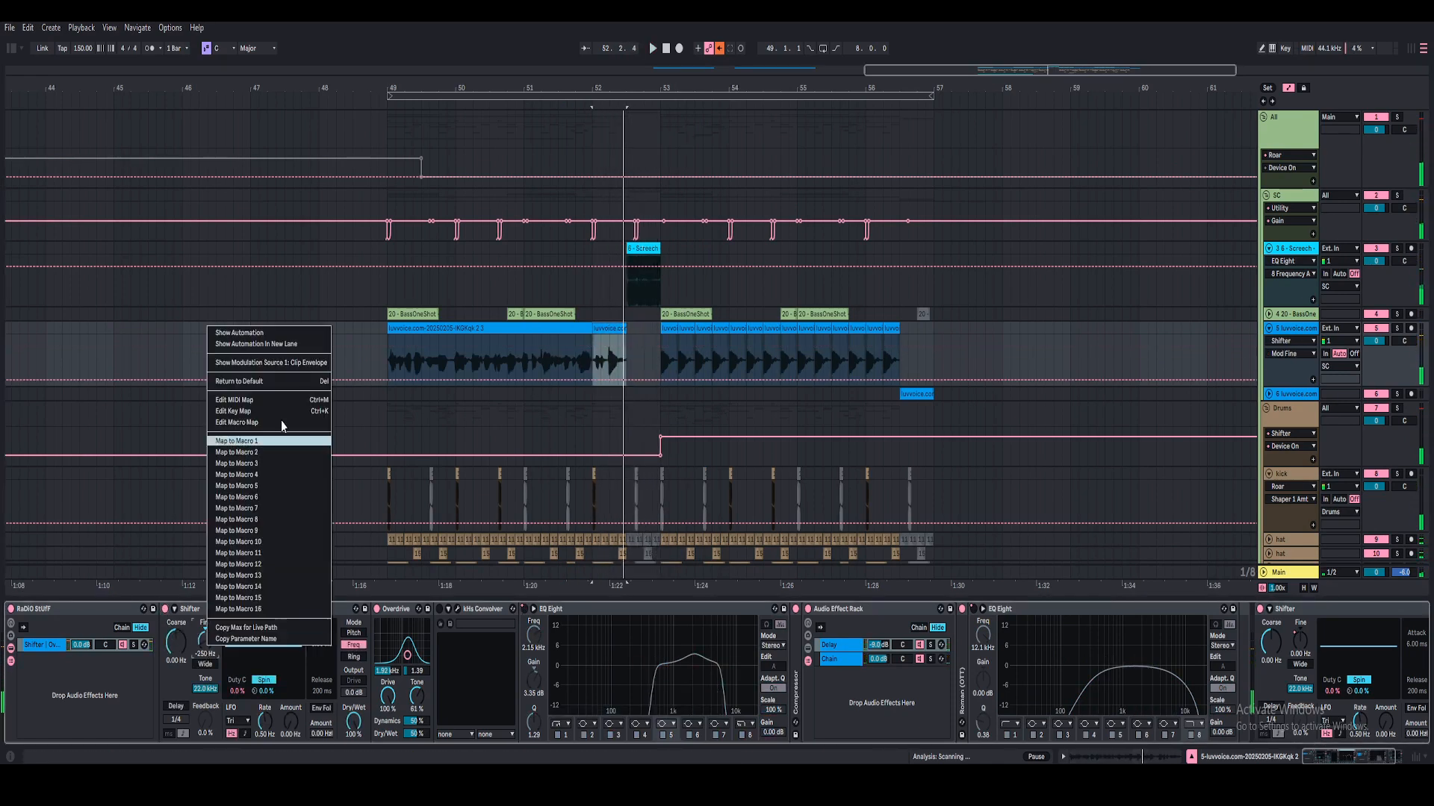
click(289, 336)
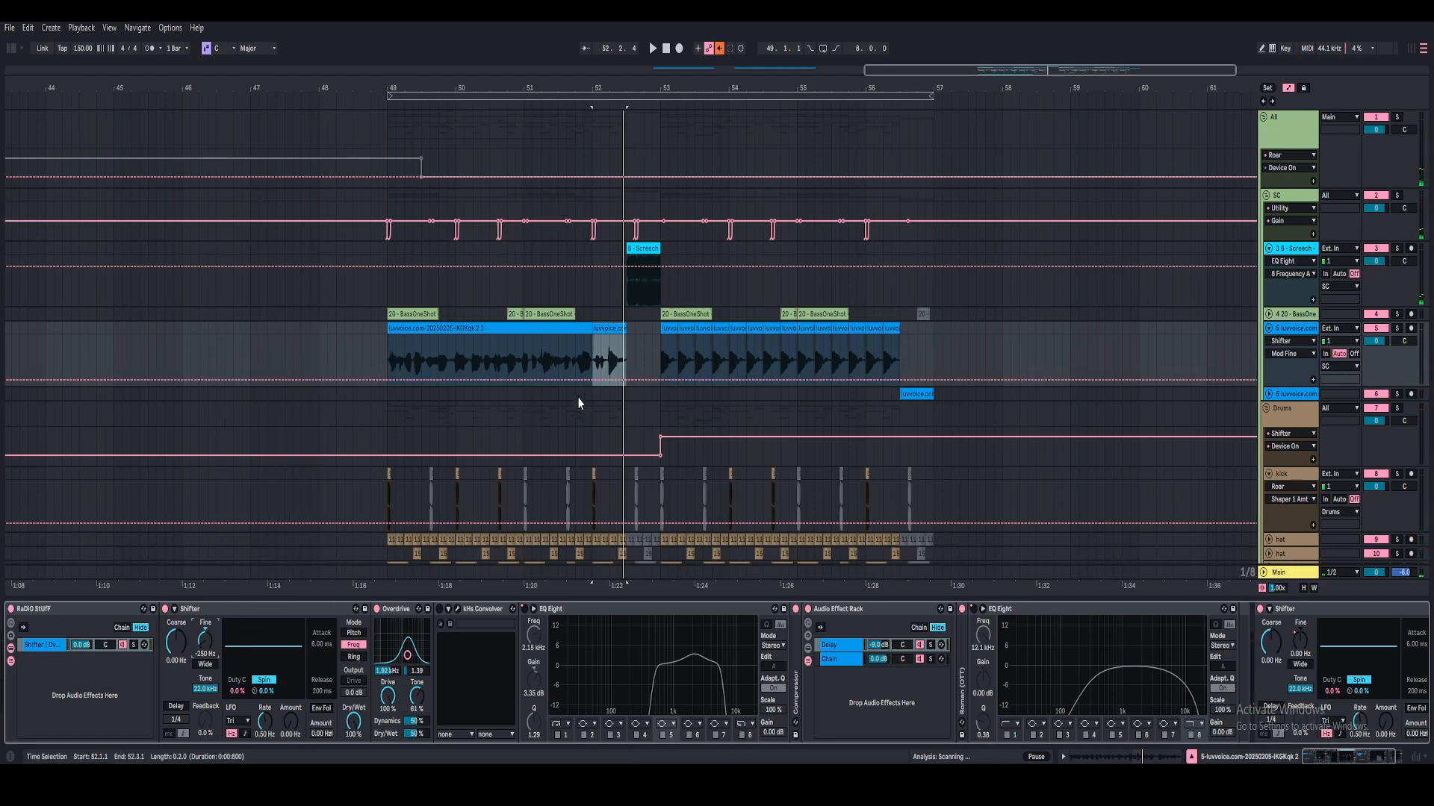
key(space)
drag(592, 380, 592, 358)
key(space)
key(space)
key(space)
key(space)
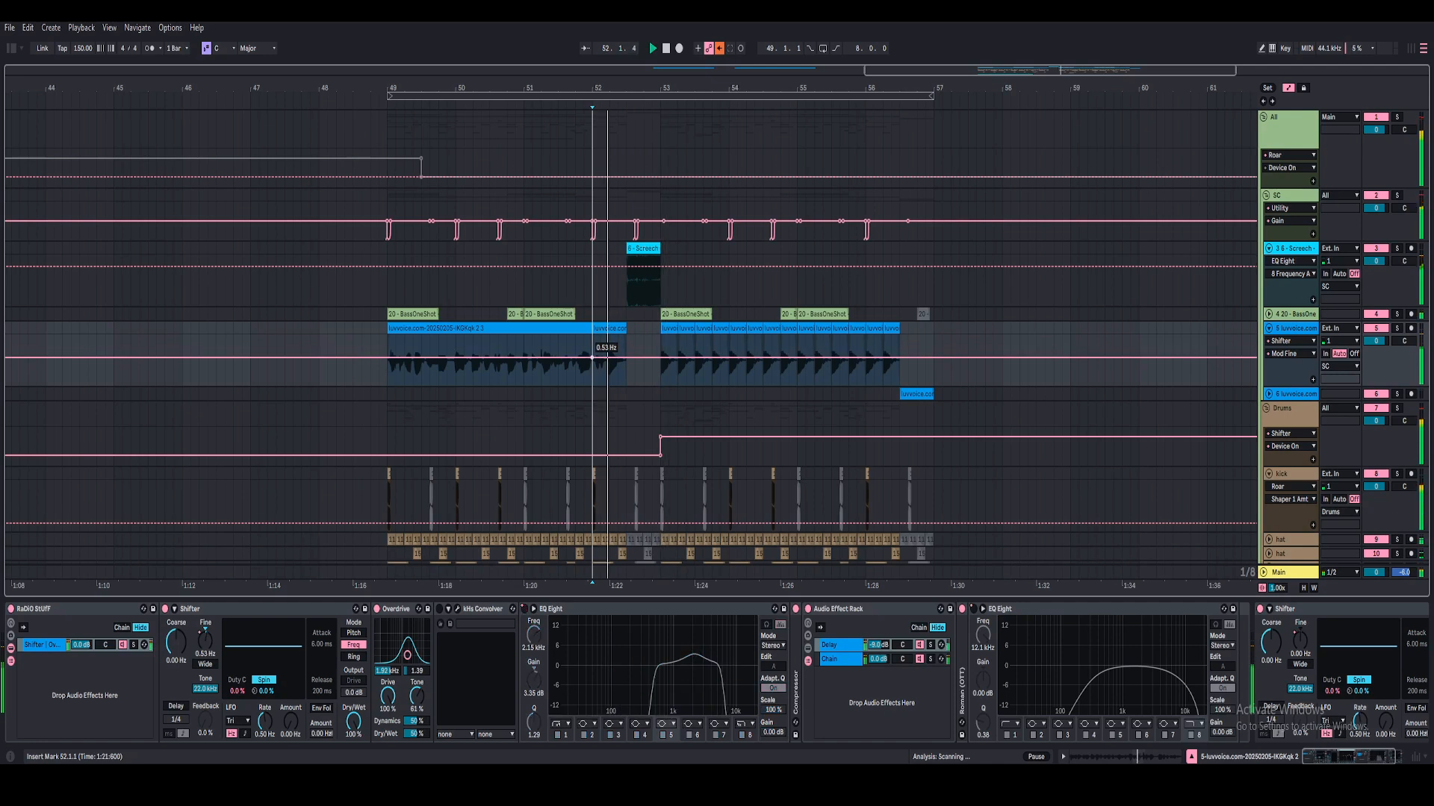
click(592, 359)
click(593, 364)
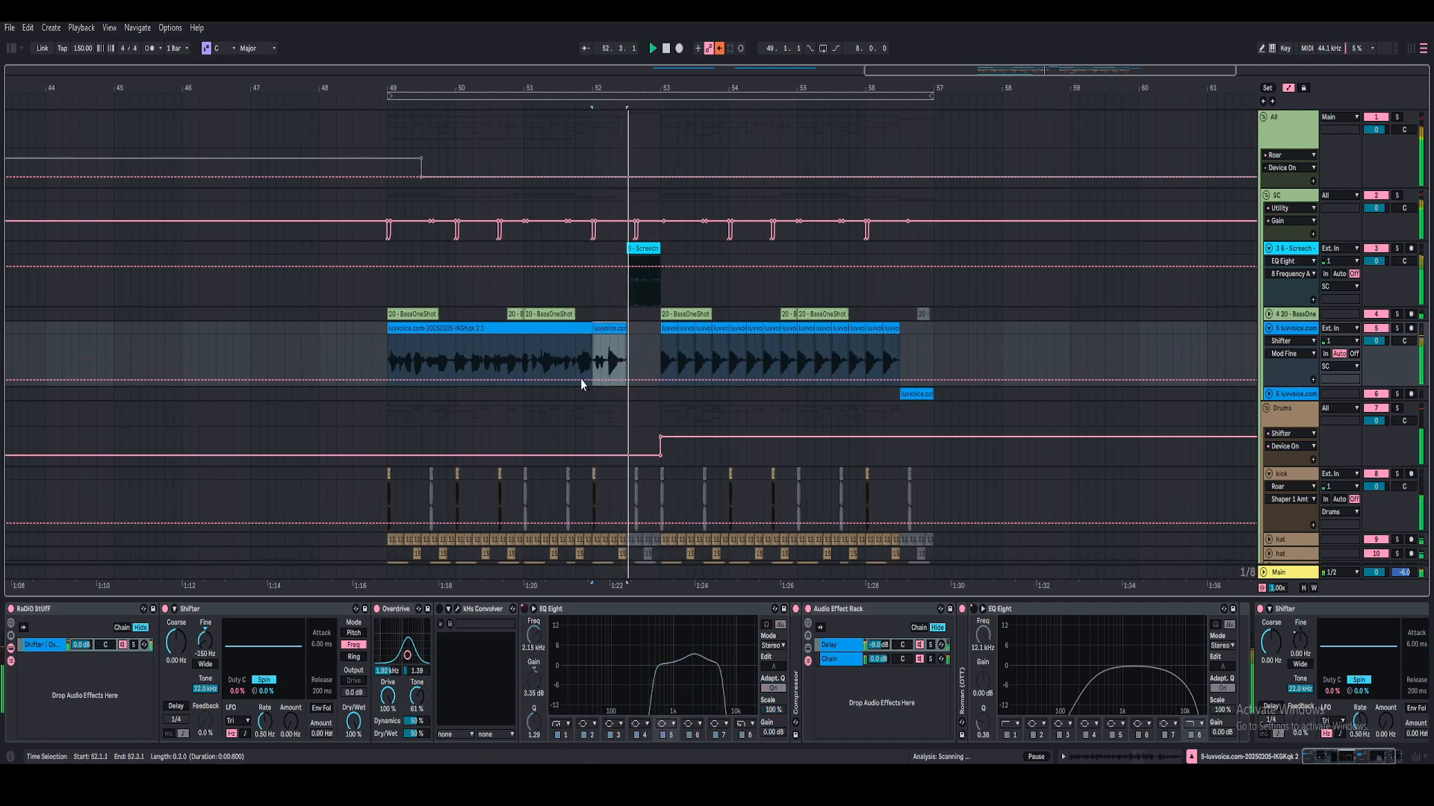
- Delete the Device On automation of the EQ Eight before the Compressor and replay the transition from 51.3.3
right_click(533, 608)
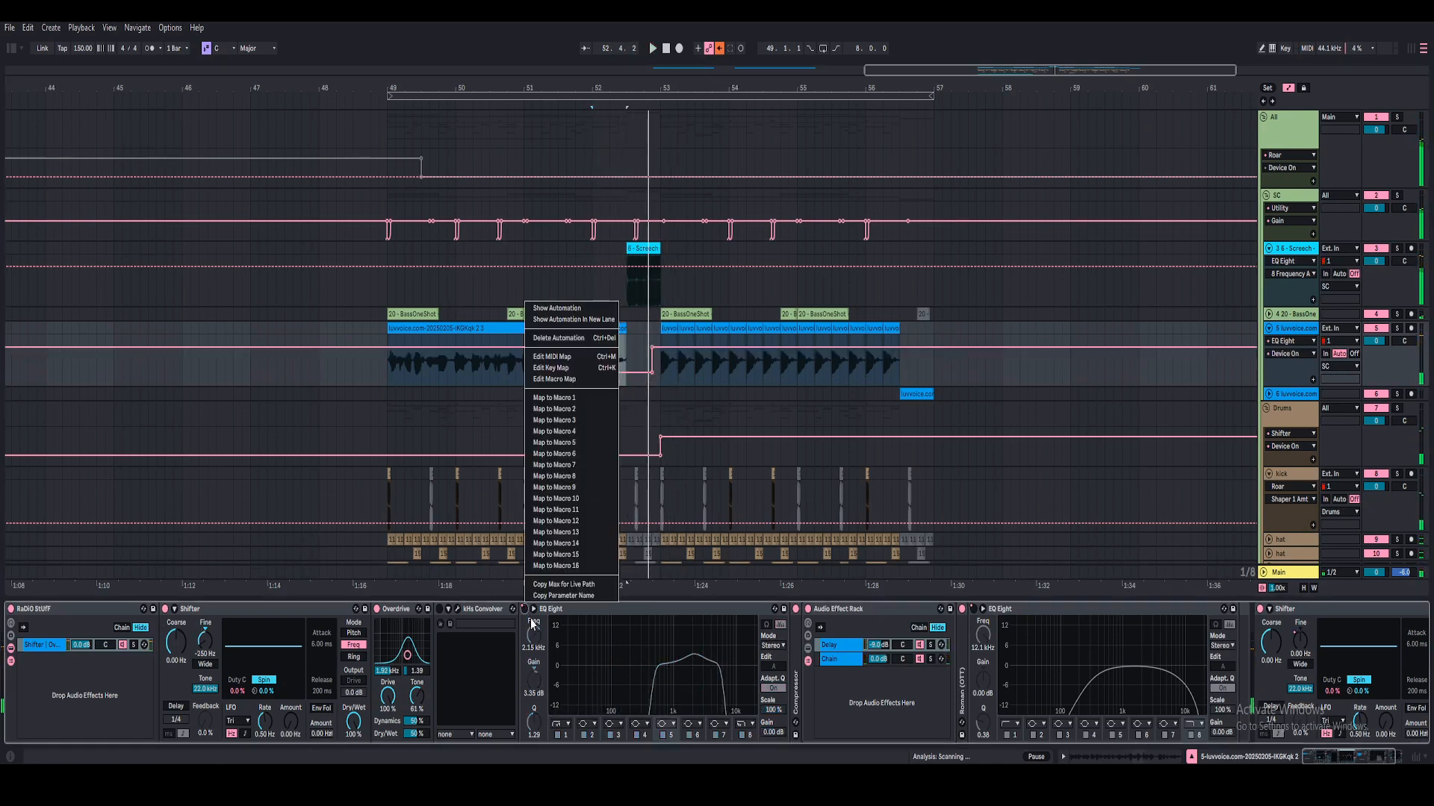
click(569, 343)
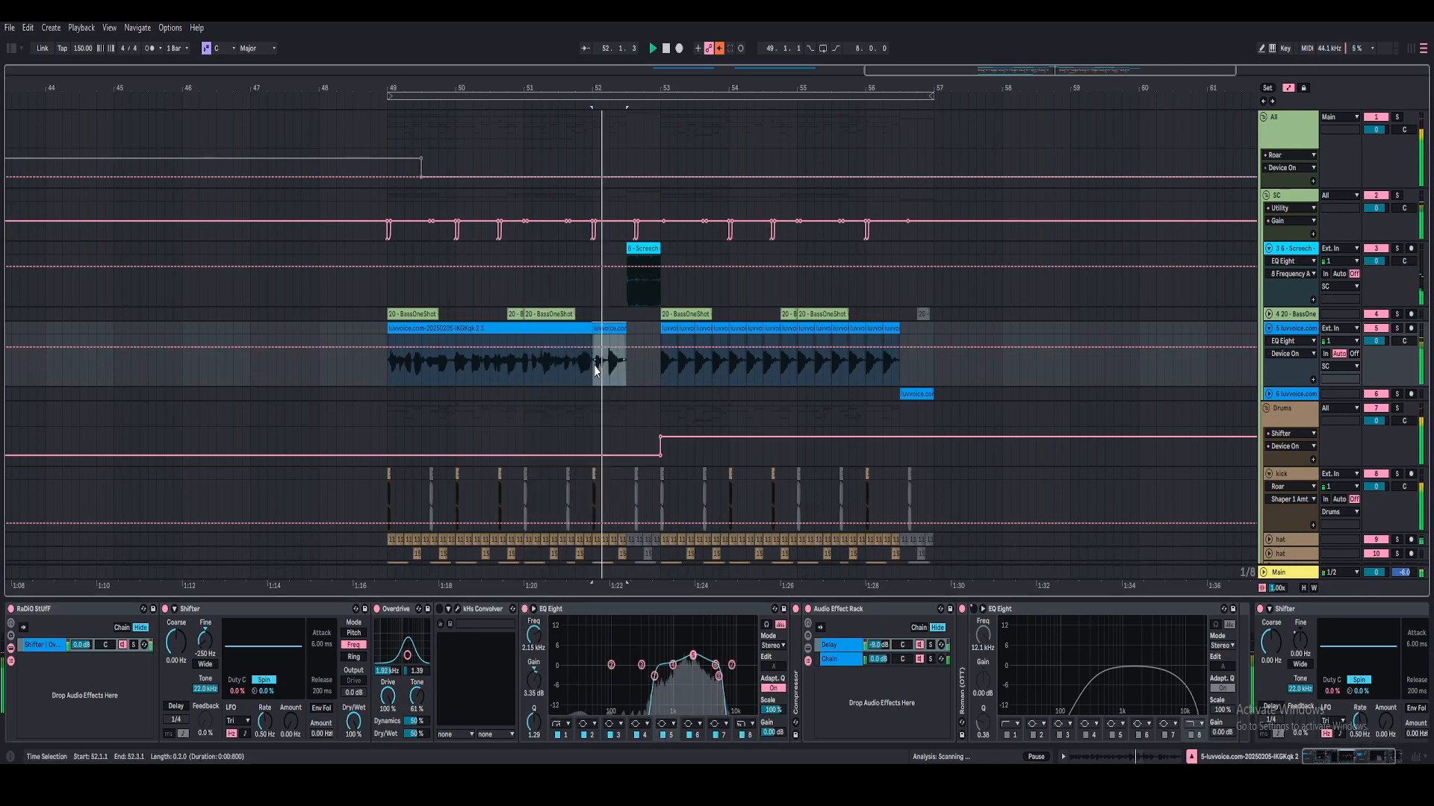
click(569, 367)
scroll(599, 417, down, 4)
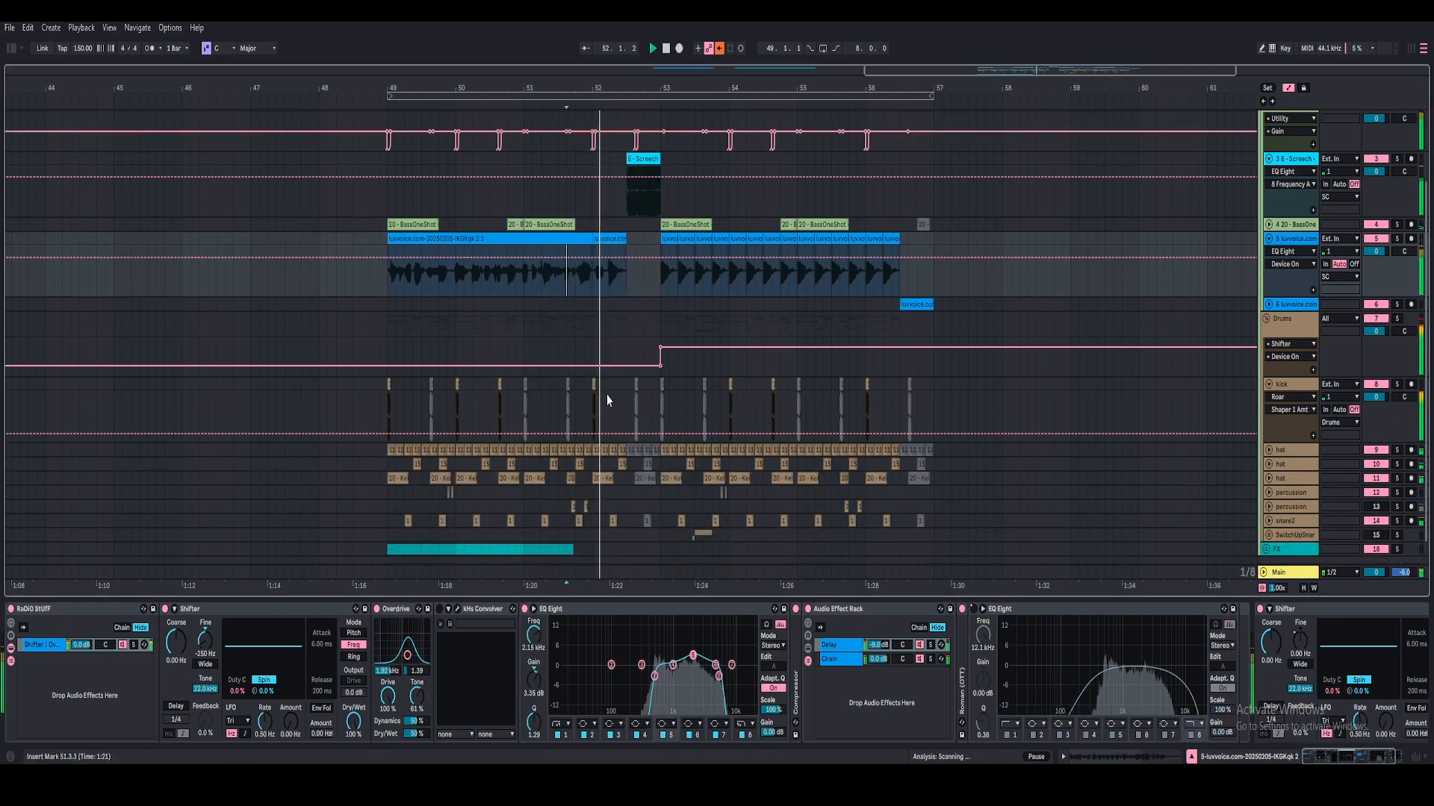
- Deactivate the drum clips between 52.1.1 and 52.3.1 and remove the SC group's Gain dip at bar 52
drag(598, 501, 625, 435)
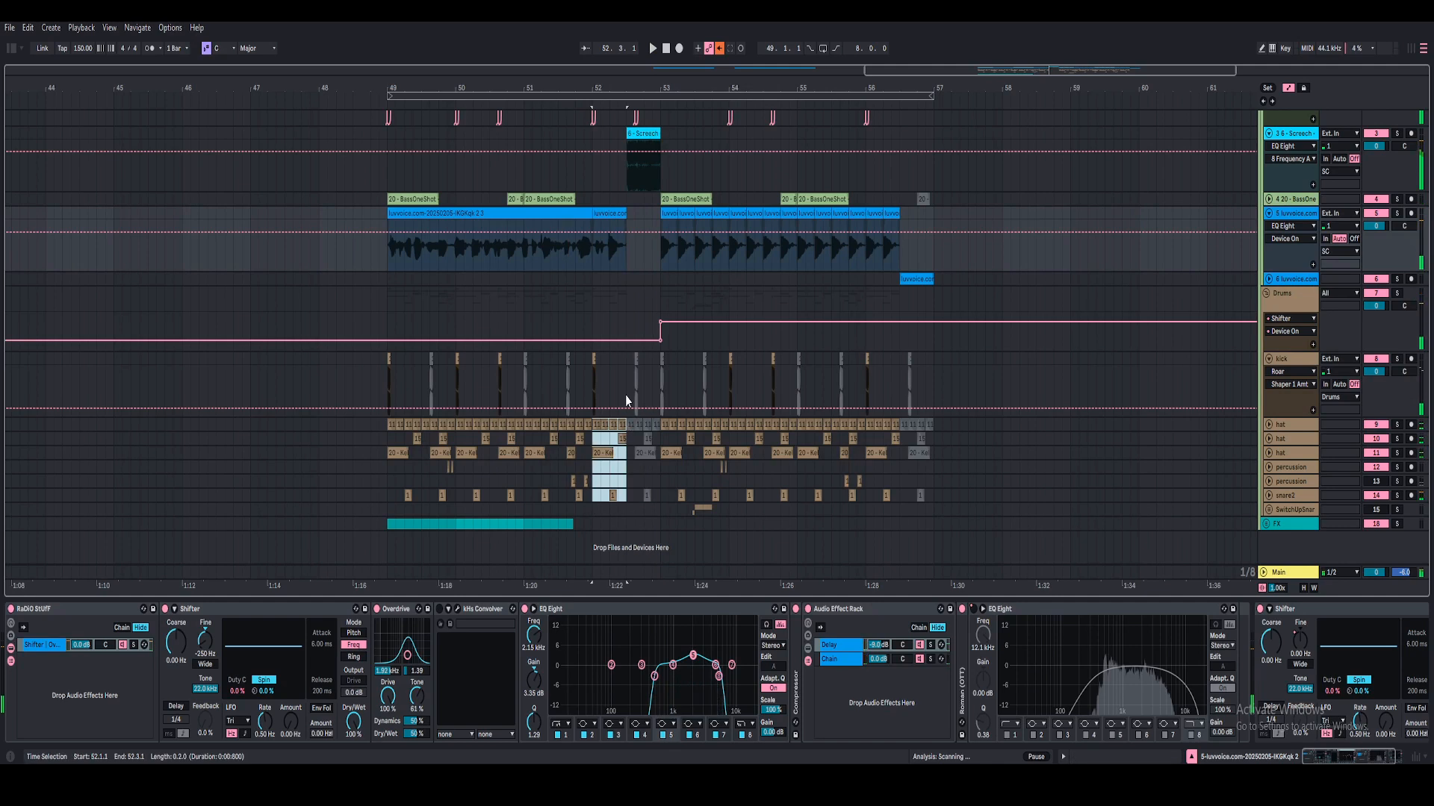
scroll(594, 321, up, 4)
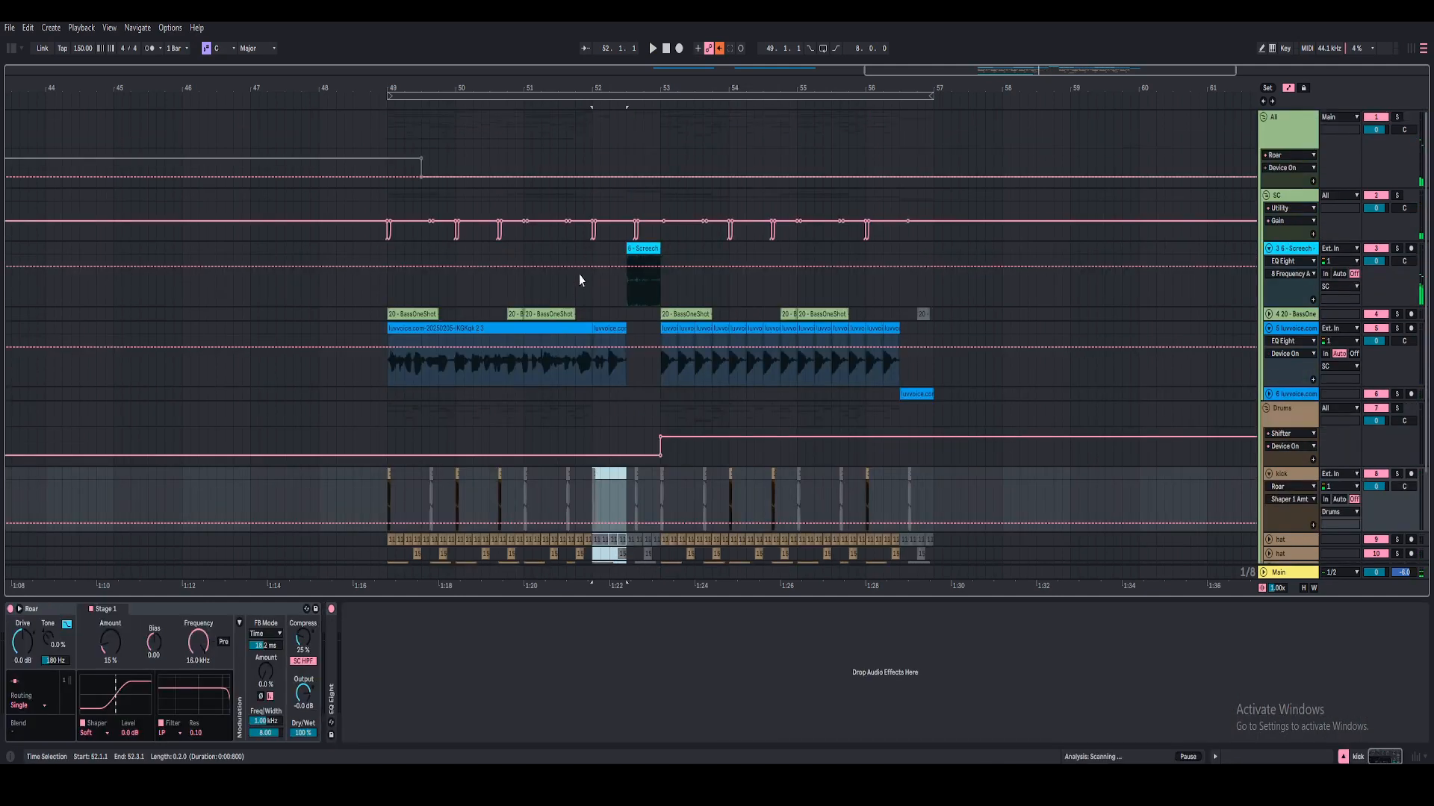
click(575, 247)
click(590, 240)
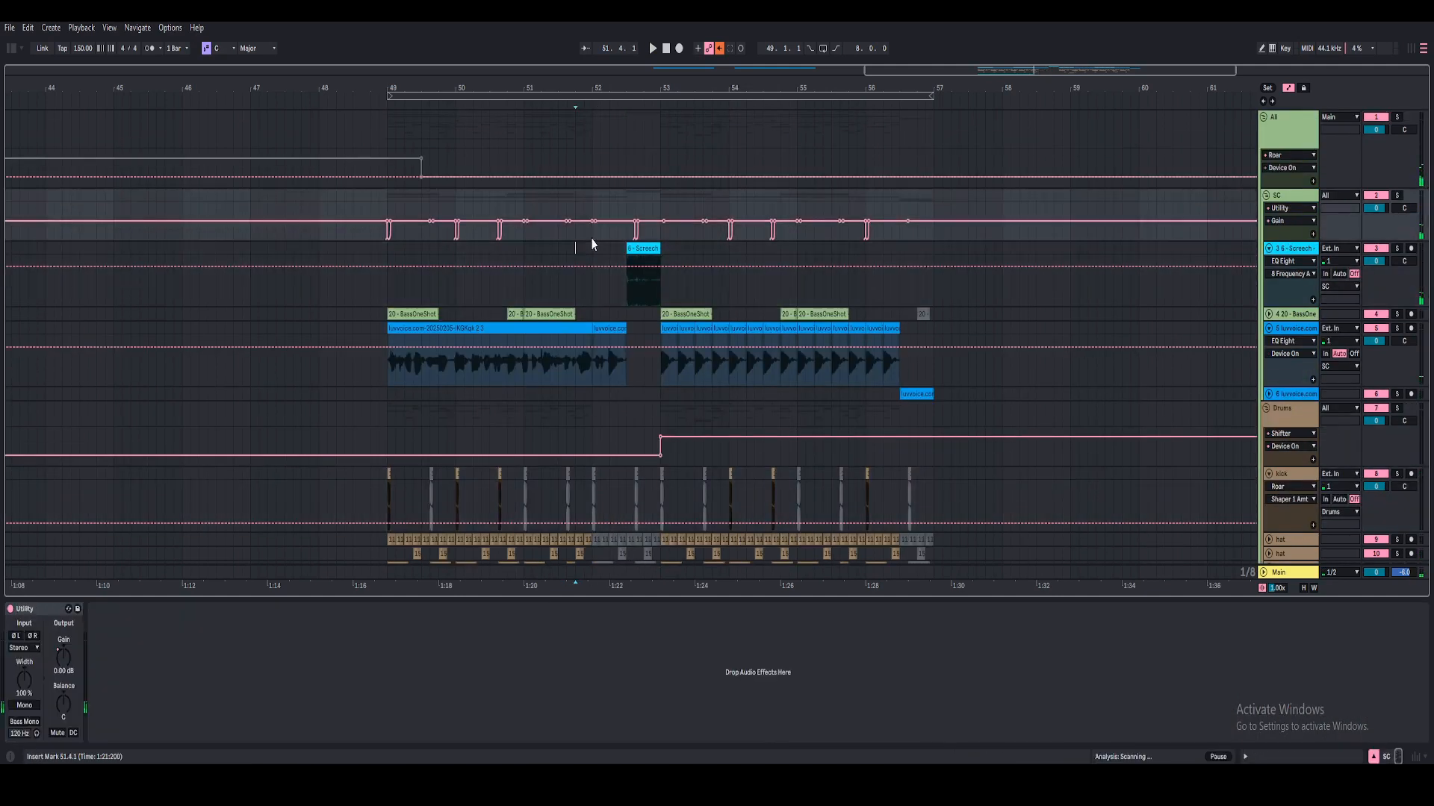
- Play the loop from just before bar 49 through the transition into bar 53
click(385, 252)
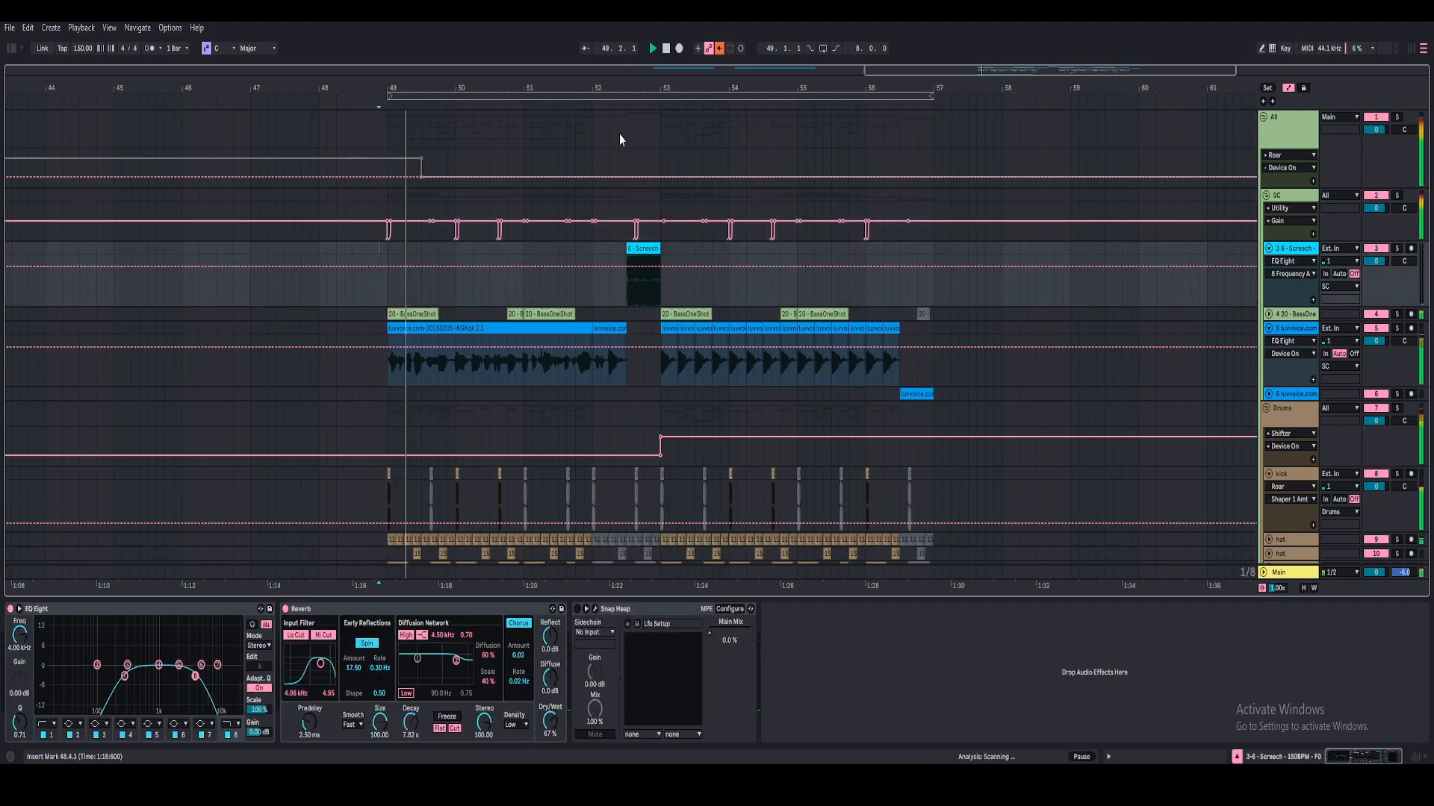
click(1236, 756)
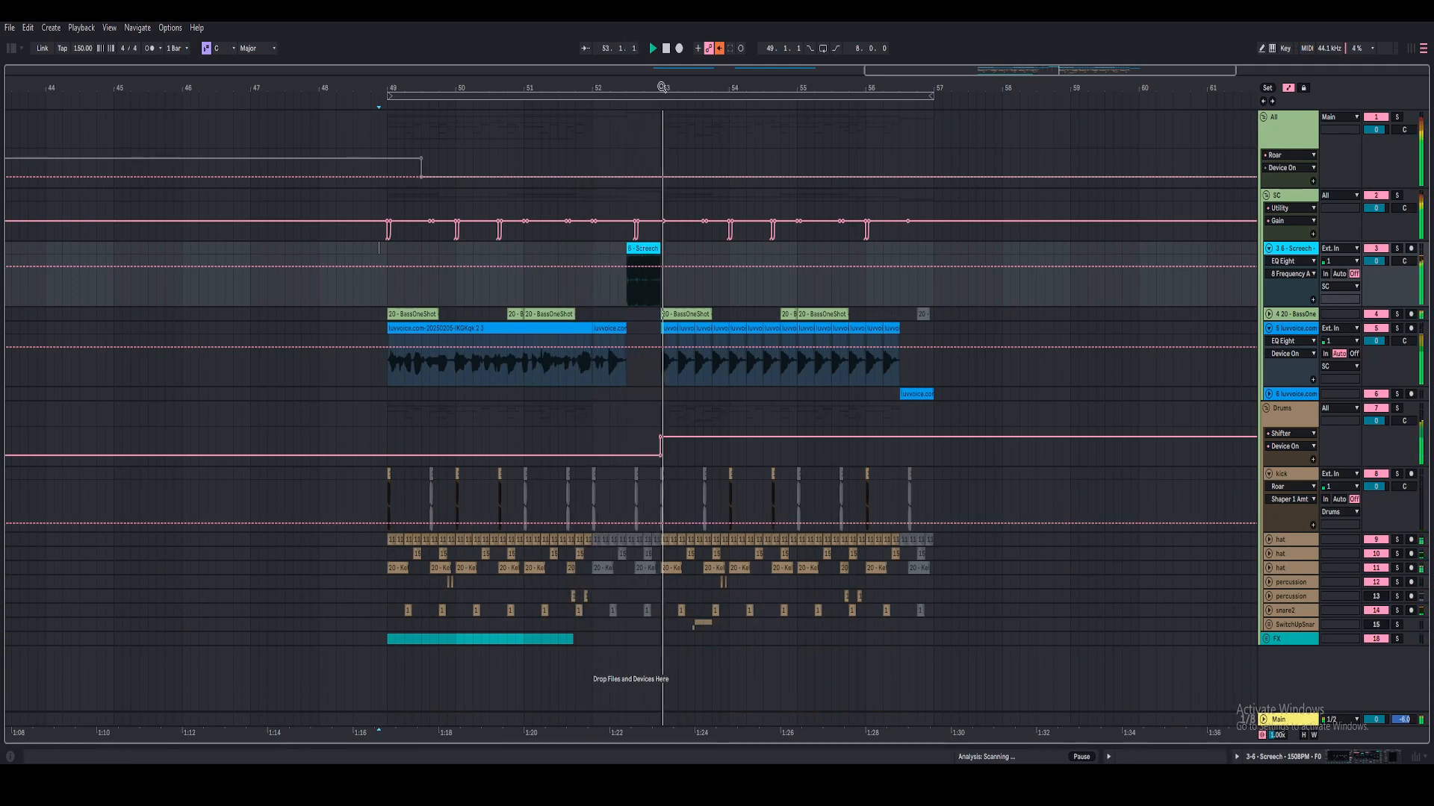
drag(662, 87, 661, 108)
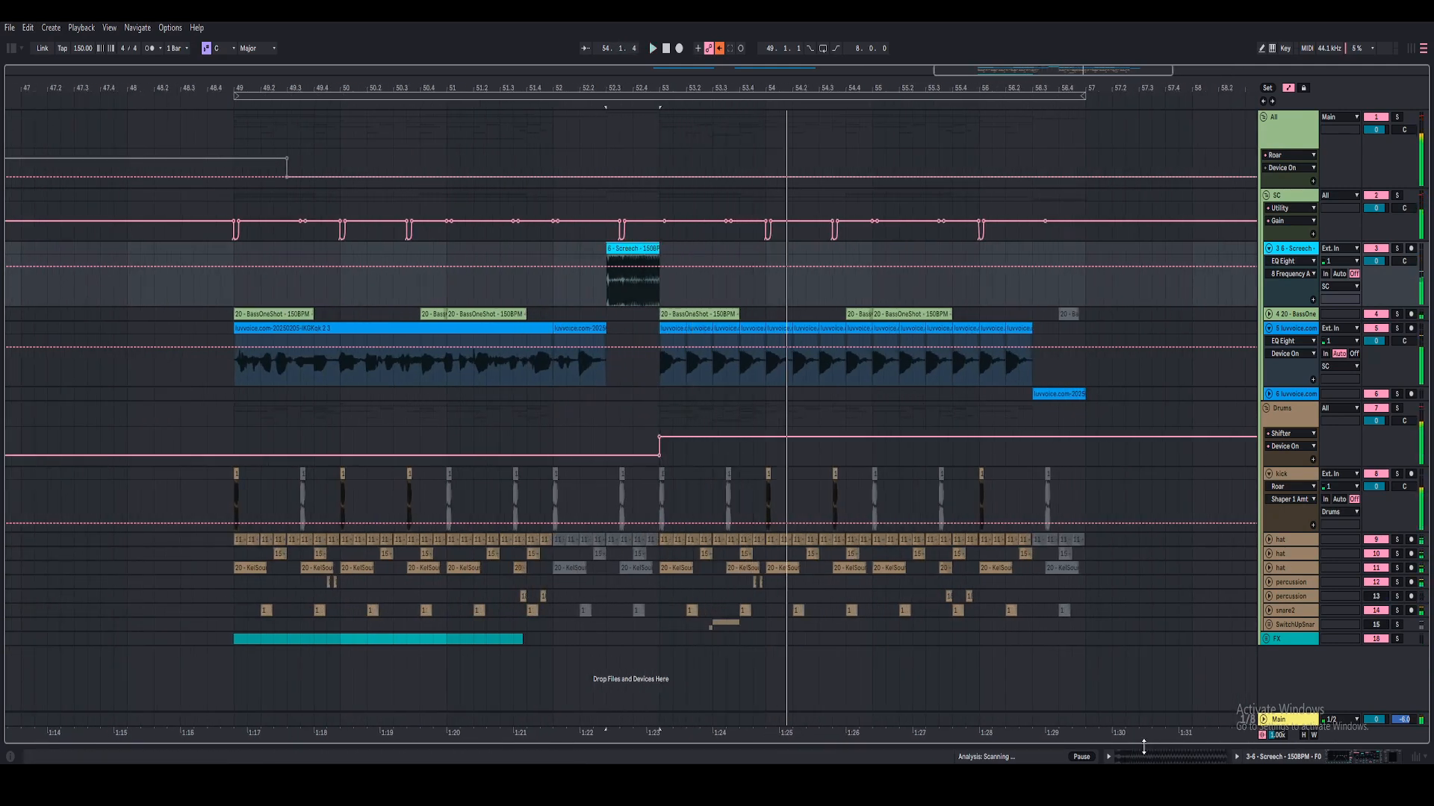
key(space)
- Turn off band 8 of the screech track's EQ Eight, audition it, and lower band 1's frequency to 10 Hz
click(1344, 757)
click(229, 736)
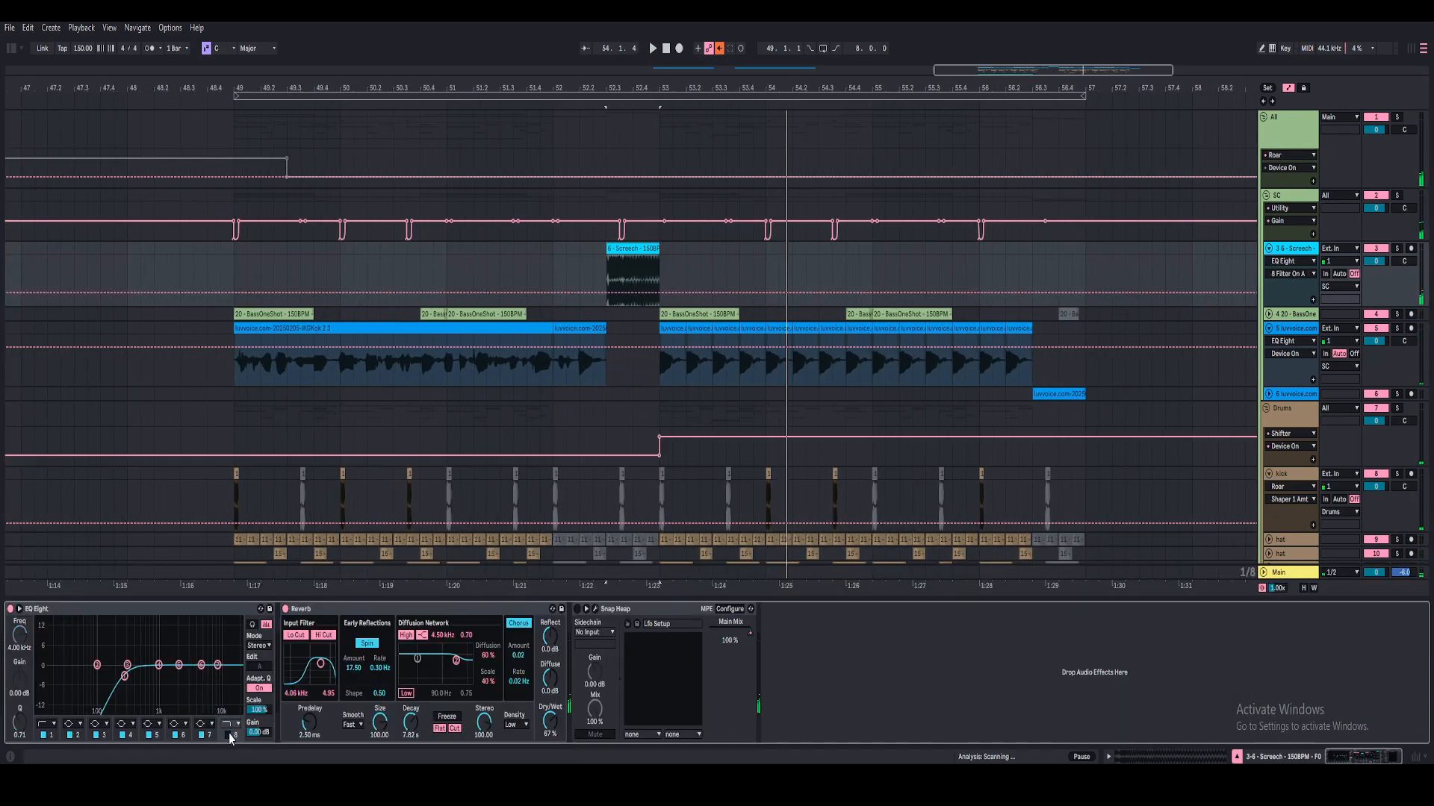
click(557, 266)
key(space)
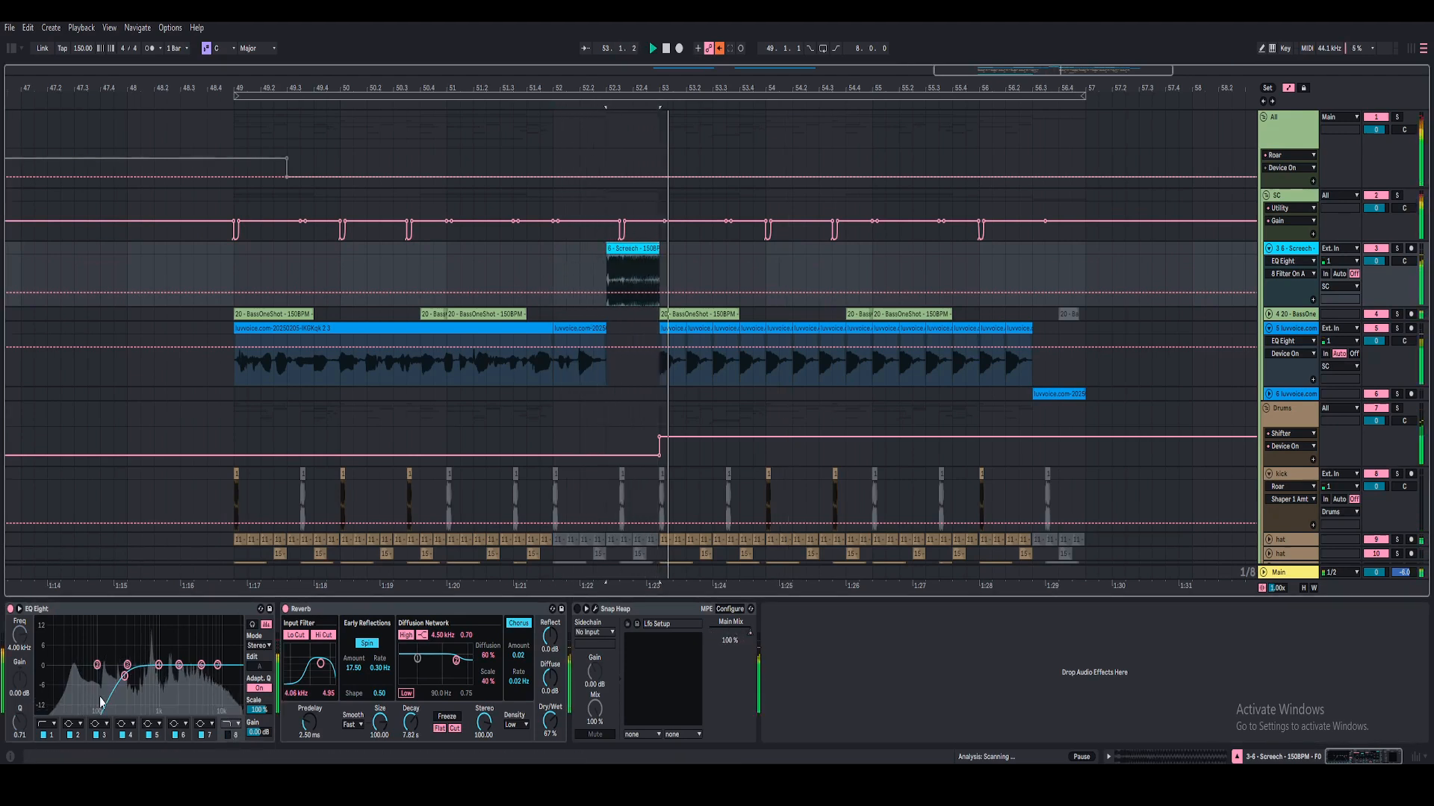
key(space)
drag(20, 635, 20, 710)
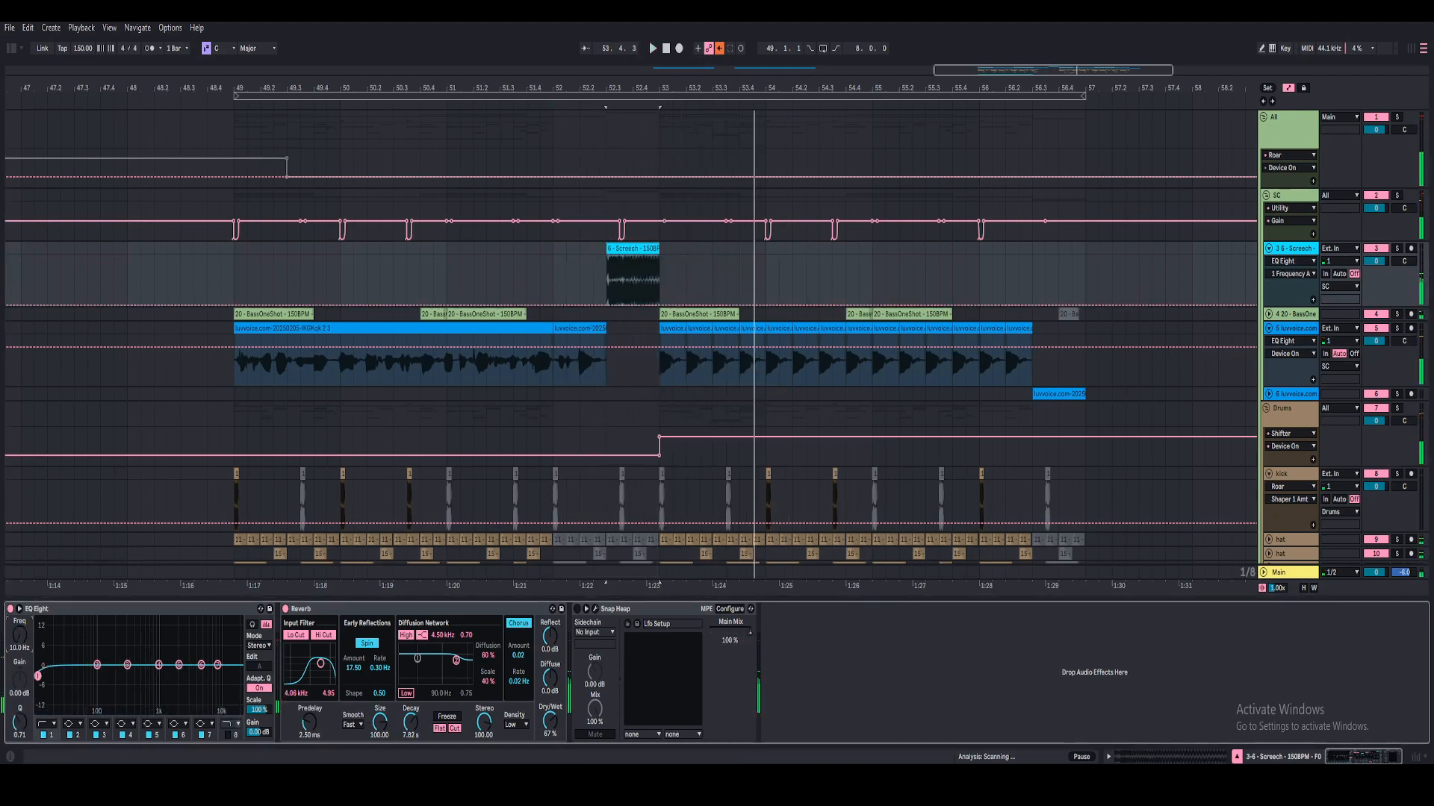
- Try ramping the Reverb's Dry/Wet automation upward across the screech clip, audition it, and remove the ramp
right_click(550, 720)
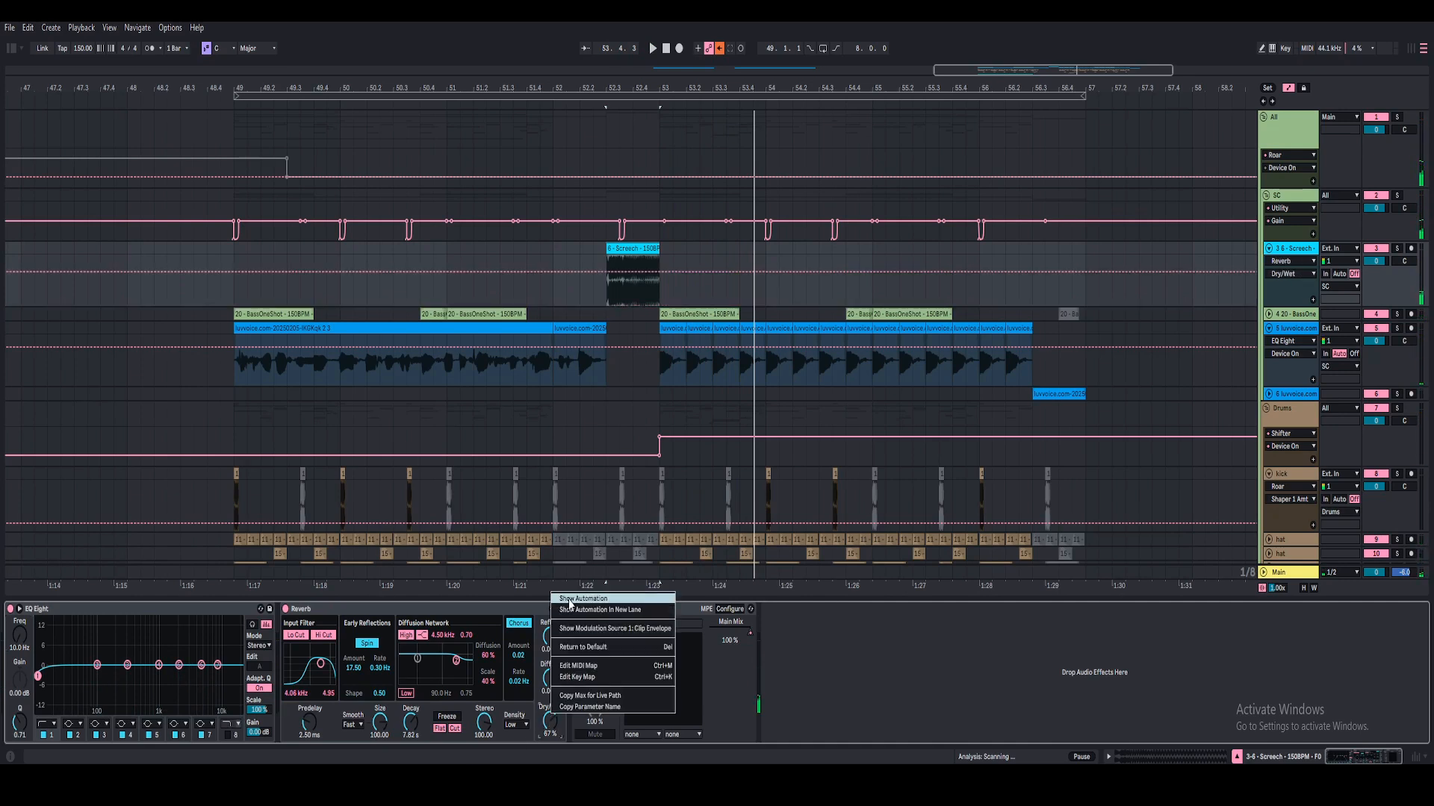
click(570, 603)
drag(605, 275, 659, 262)
key(space)
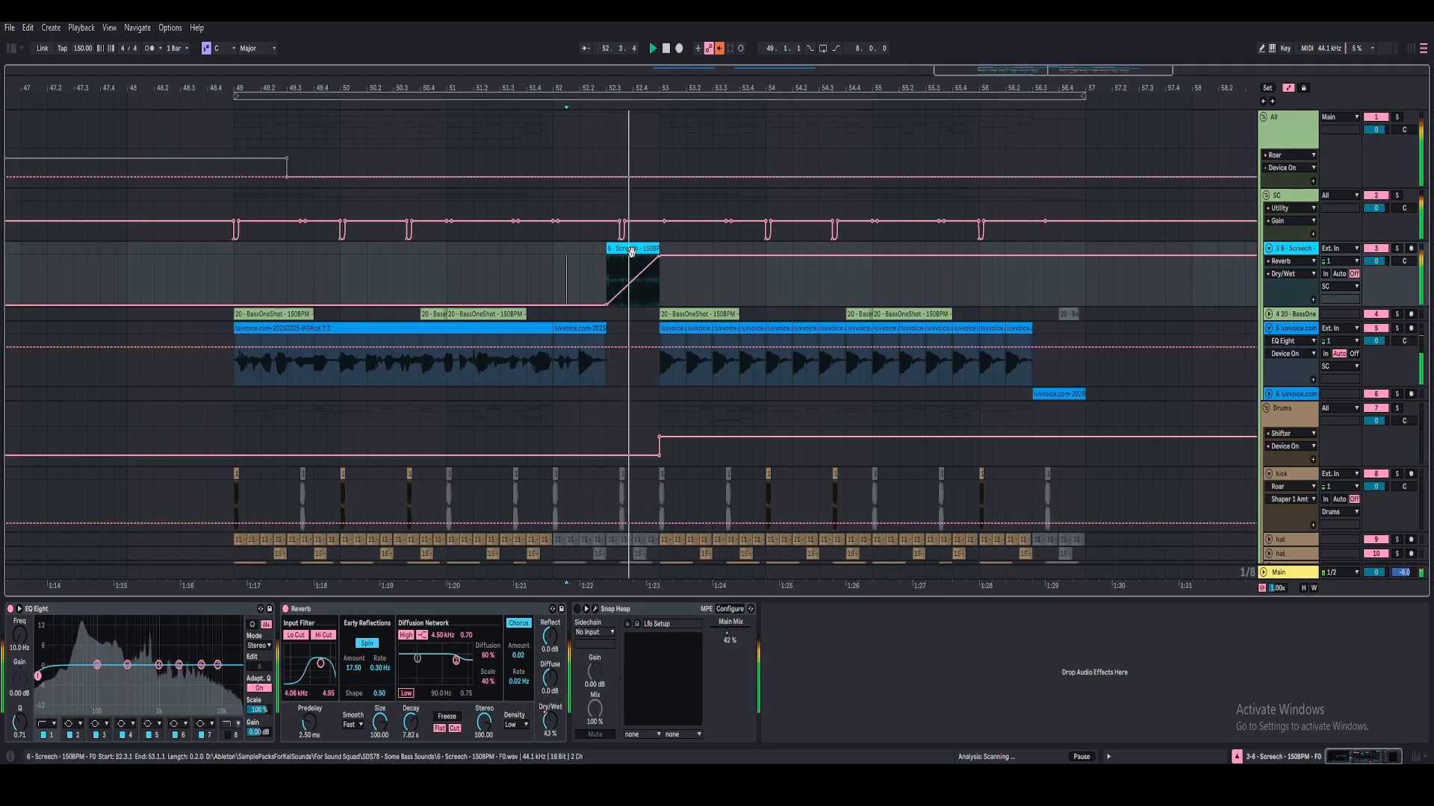
key(space)
click(597, 298)
click(607, 304)
click(660, 256)
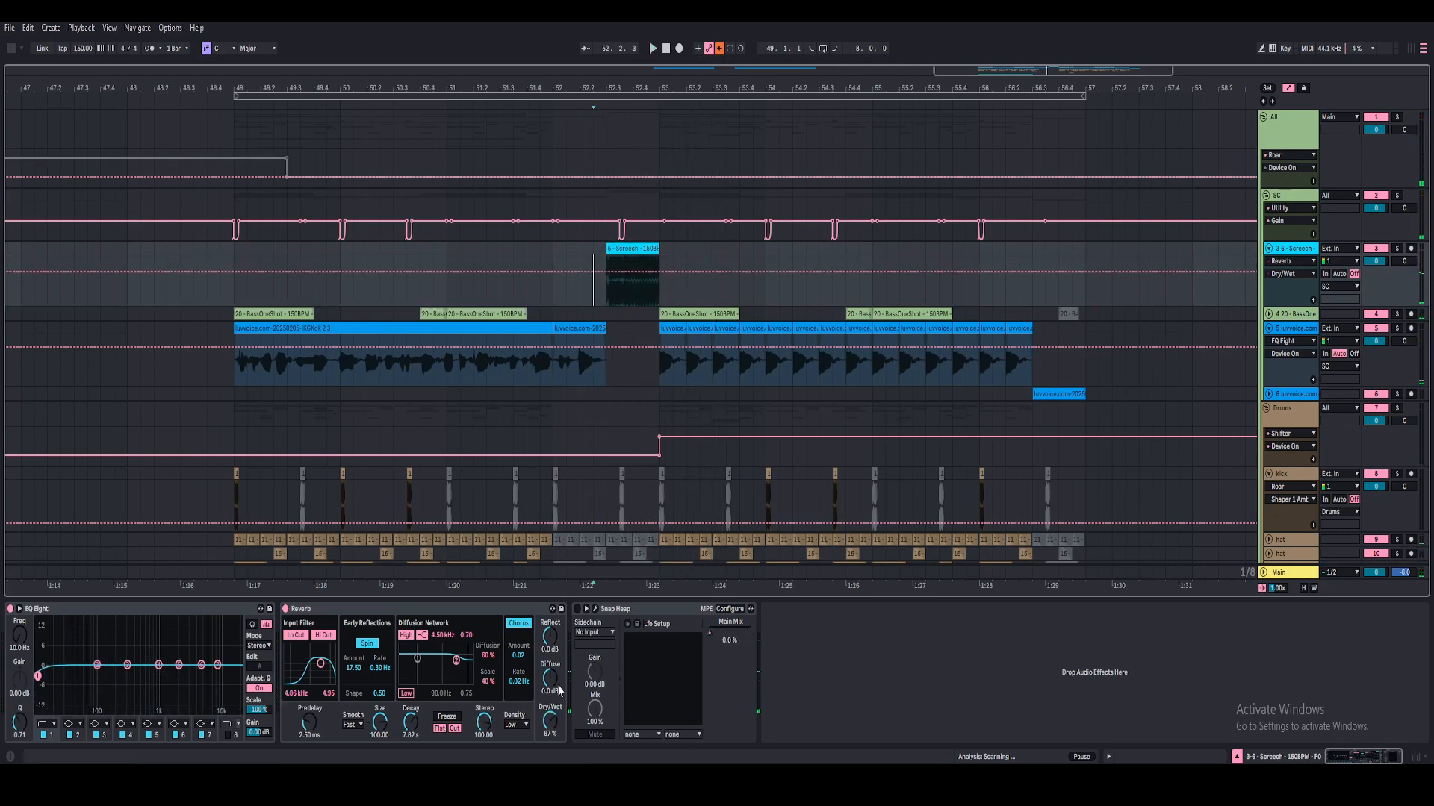
- Set the screech track's Reverb Dry/Wet to 50% and audition the fill from 52.2.1
click(551, 733)
text(50)
key(Return)
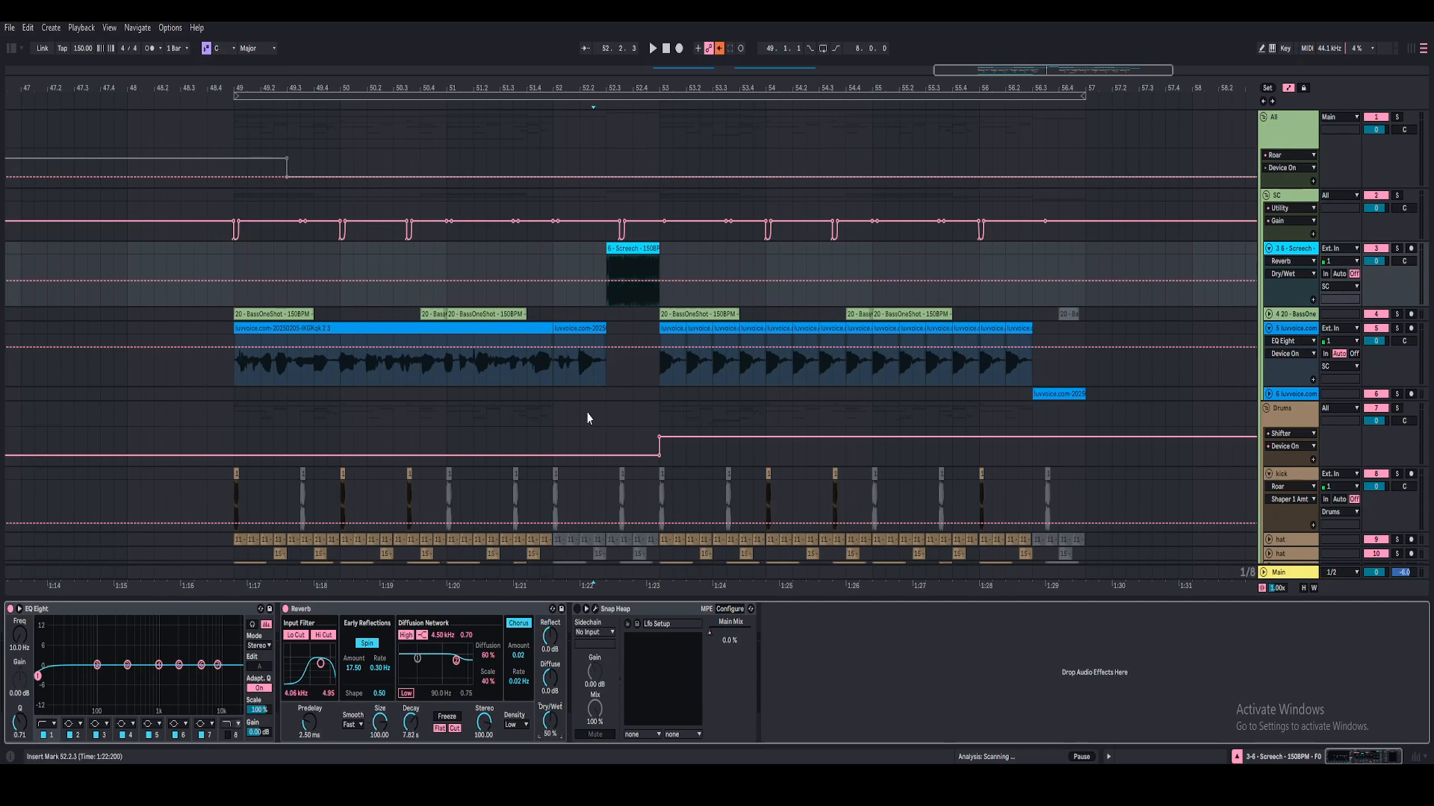
click(580, 293)
key(space)
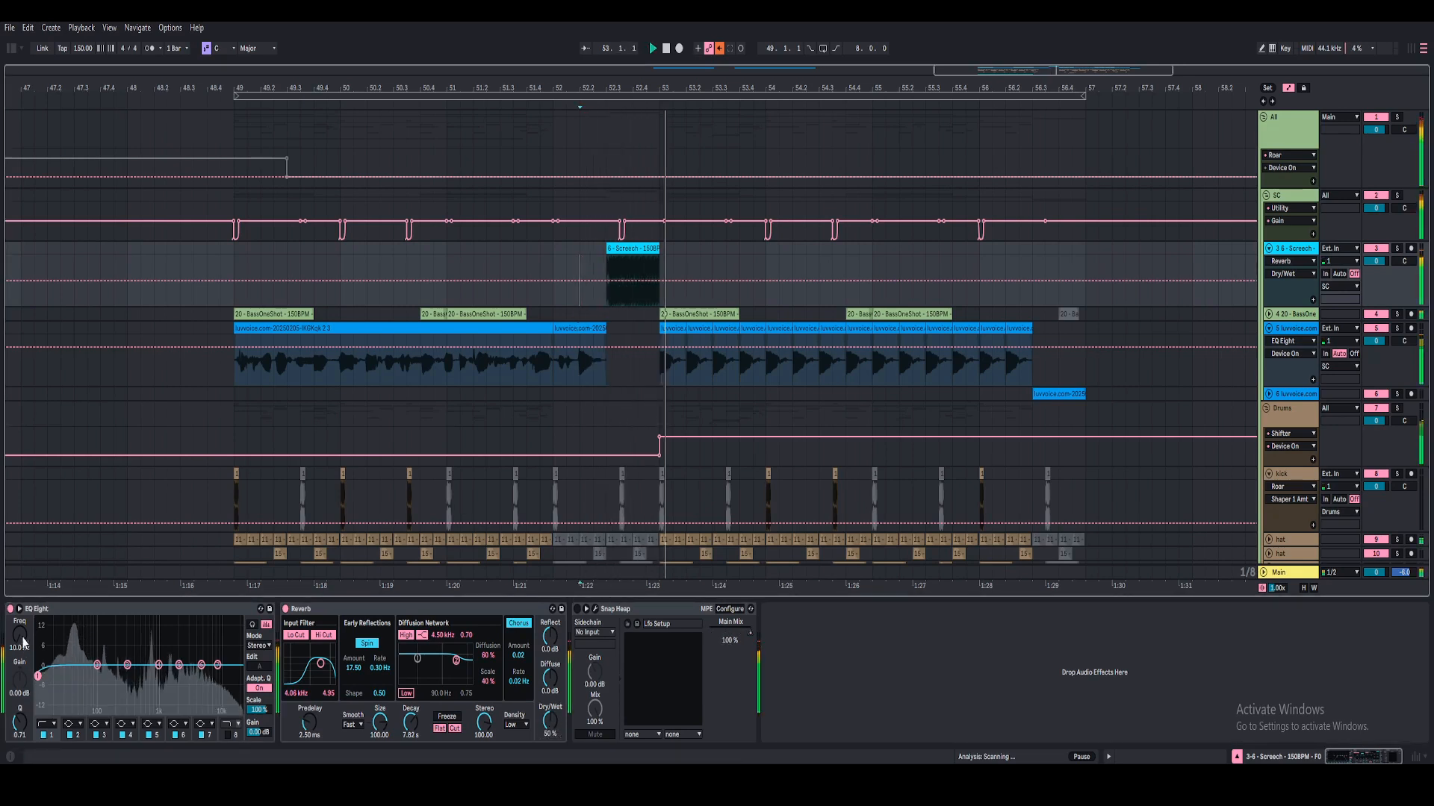
key(space)
key(space)
- Raise band 1's frequency in the screech EQ Eight to about 166 Hz and replay the fill
drag(19, 636, 19, 582)
key(space)
key(space)
key(space)
key(space)
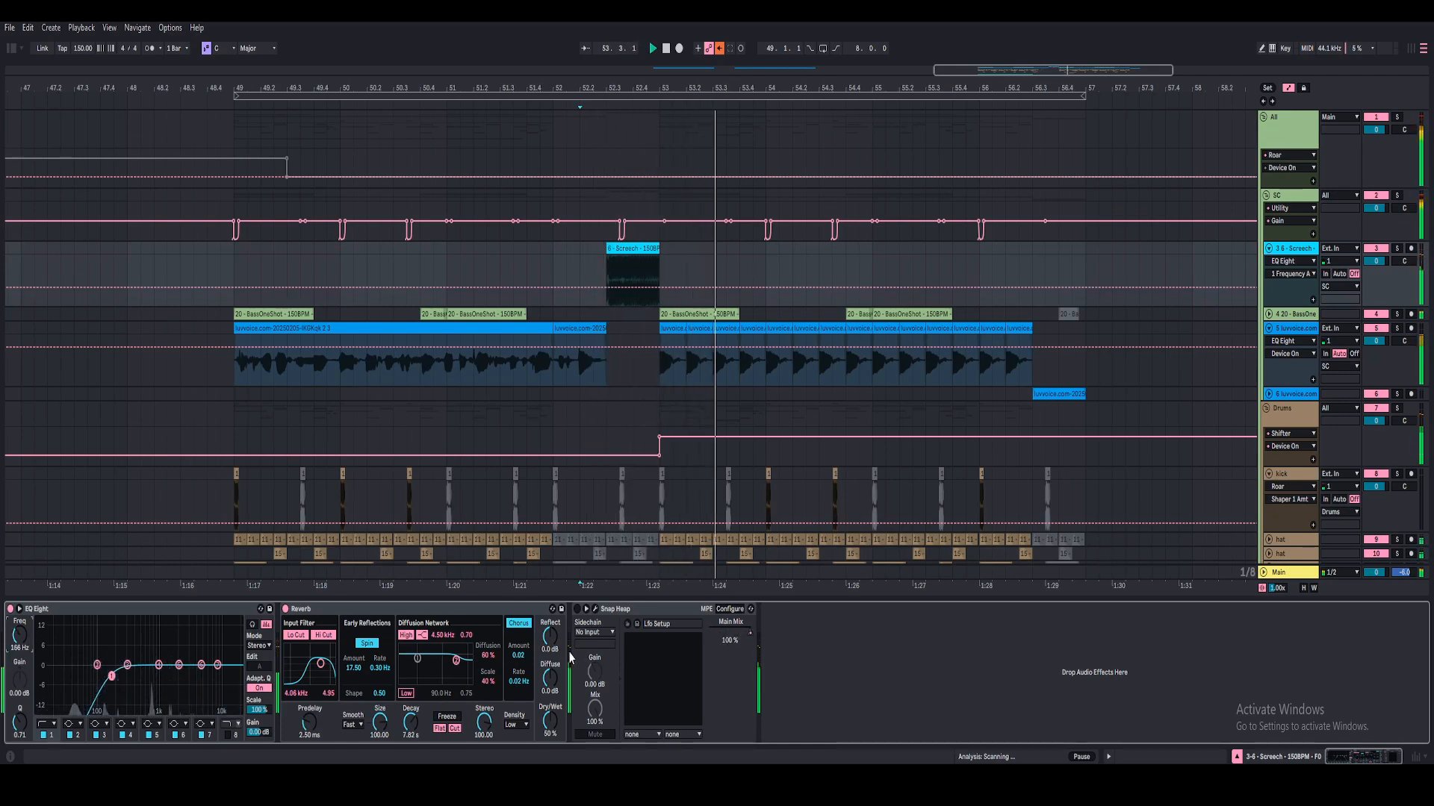
- Turn on Snap Heap and lower its Main Mix automation ramp over the screech clip to peak at about 52%
click(577, 609)
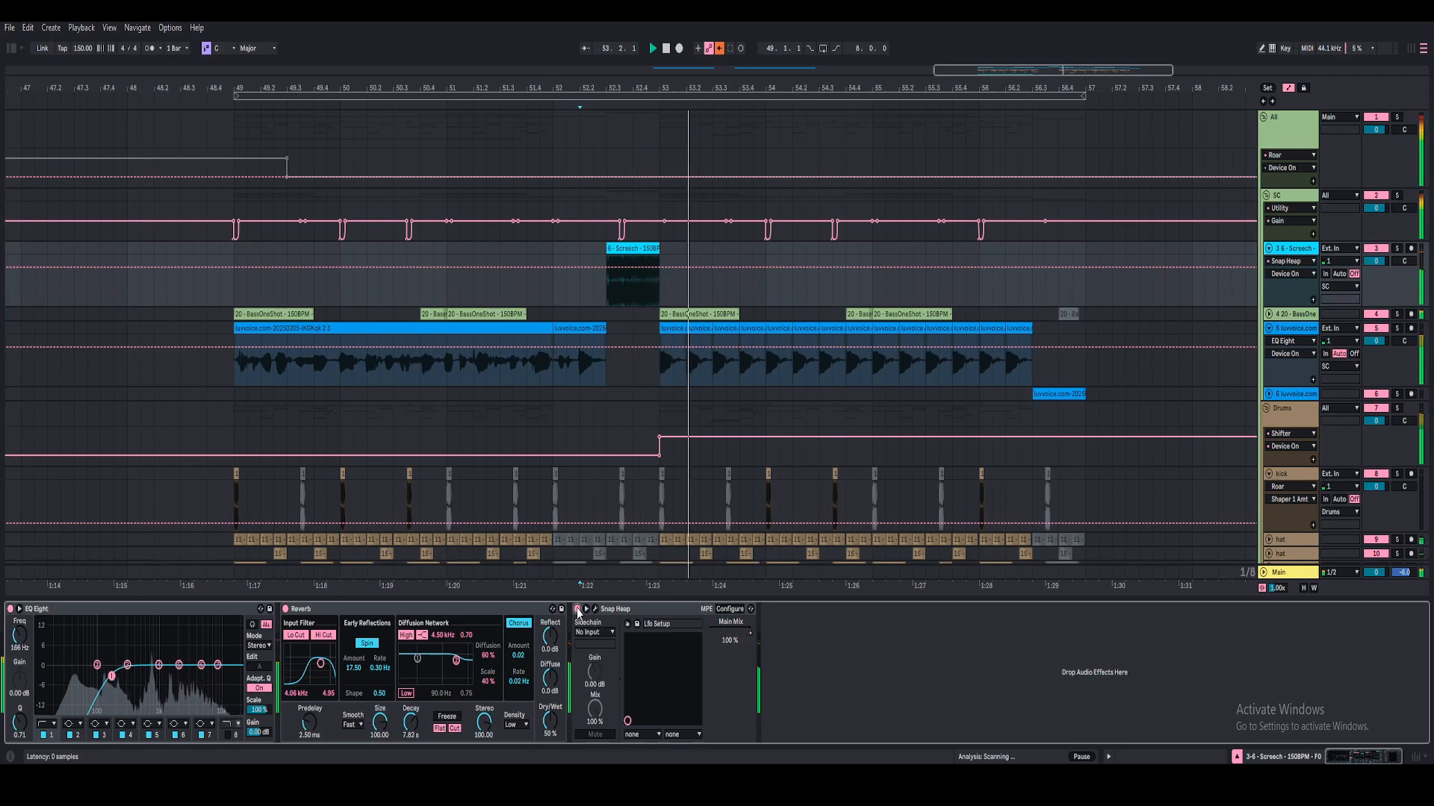
key(space)
right_click(726, 636)
click(742, 646)
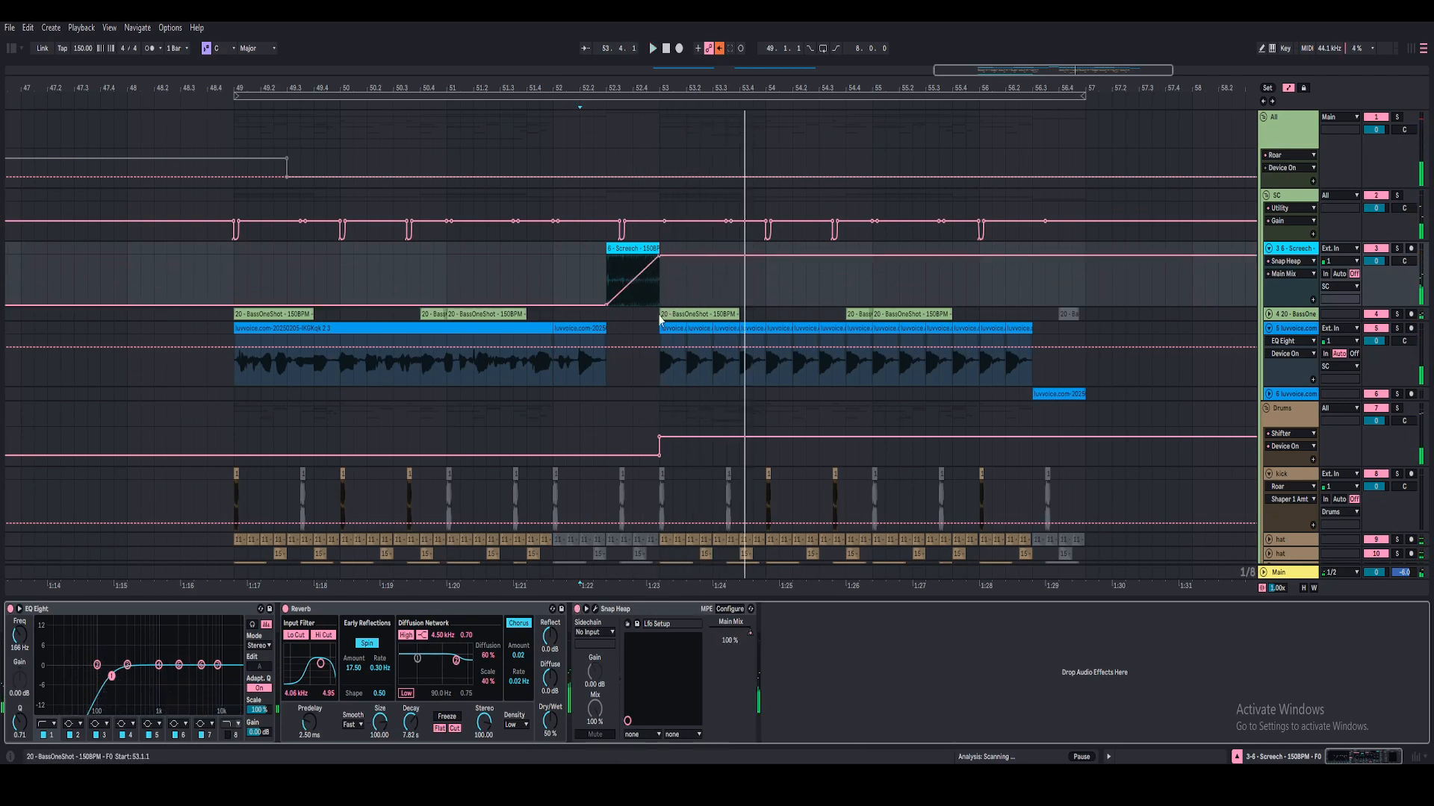
drag(660, 262, 659, 307)
key(space)
key(space)
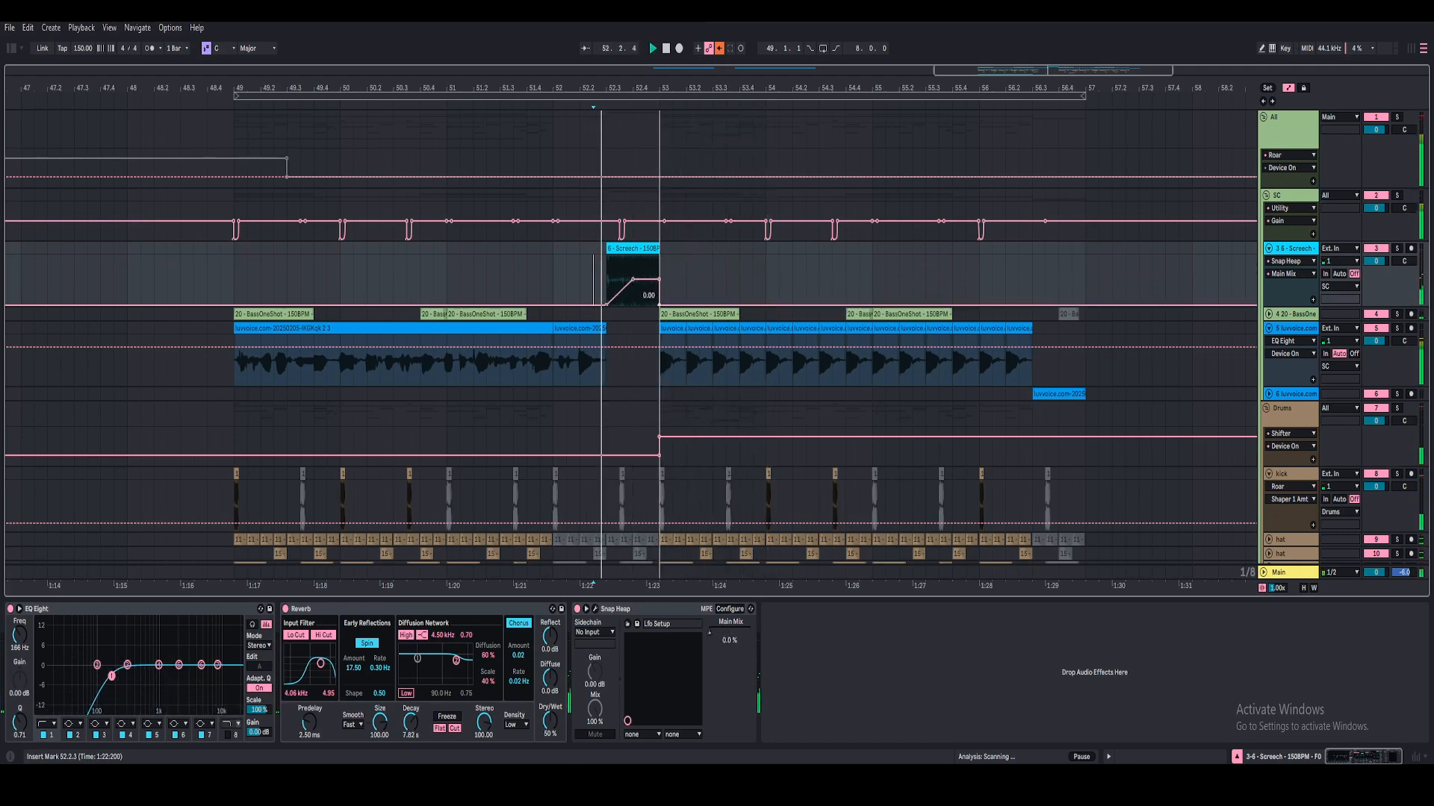
- Remove the 0.00 breakpoint at bar 53 from Snap Heap's Main Mix automation and replay from 52.2.3
click(659, 307)
key(space)
key(space)
click(658, 281)
key(space)
right_click(720, 634)
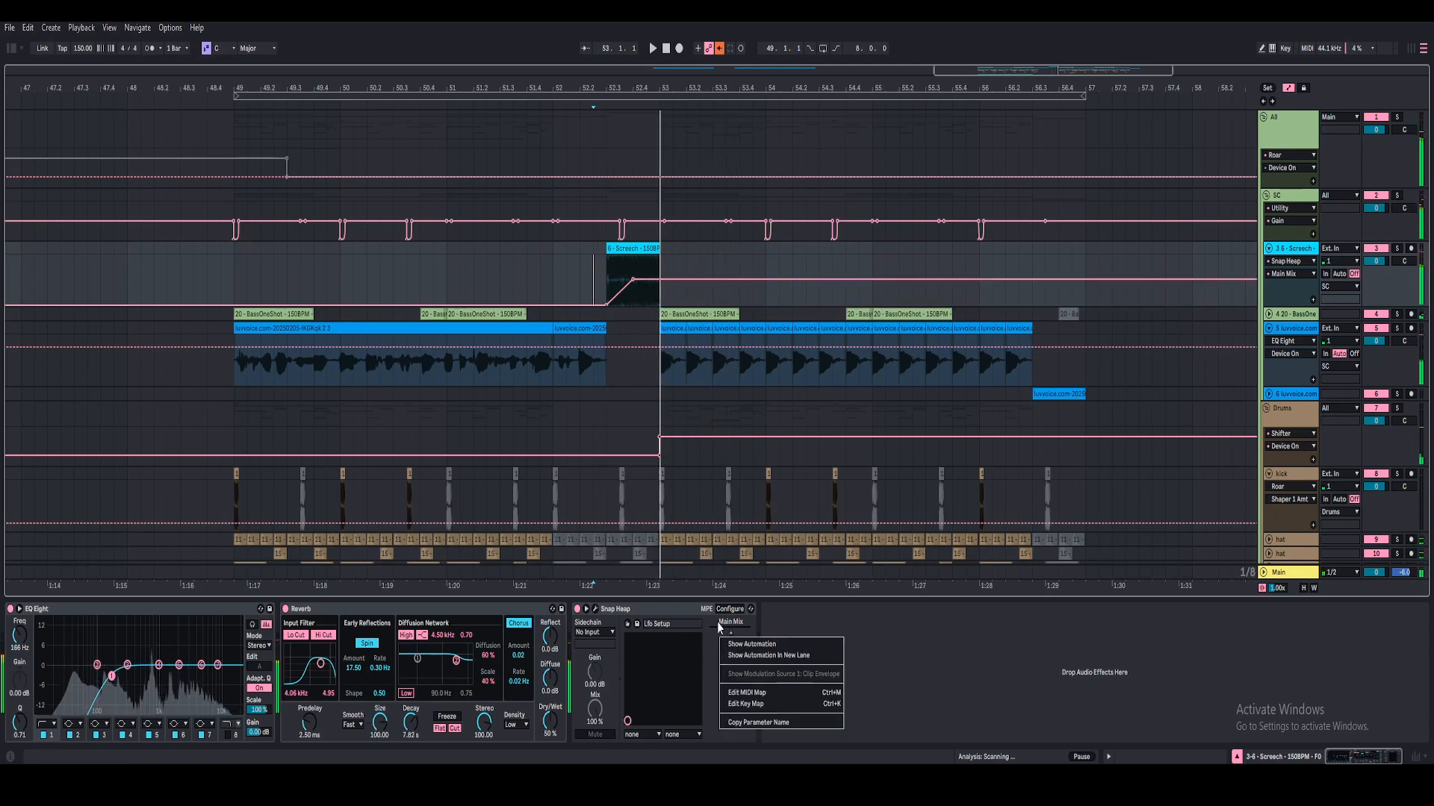
click(591, 274)
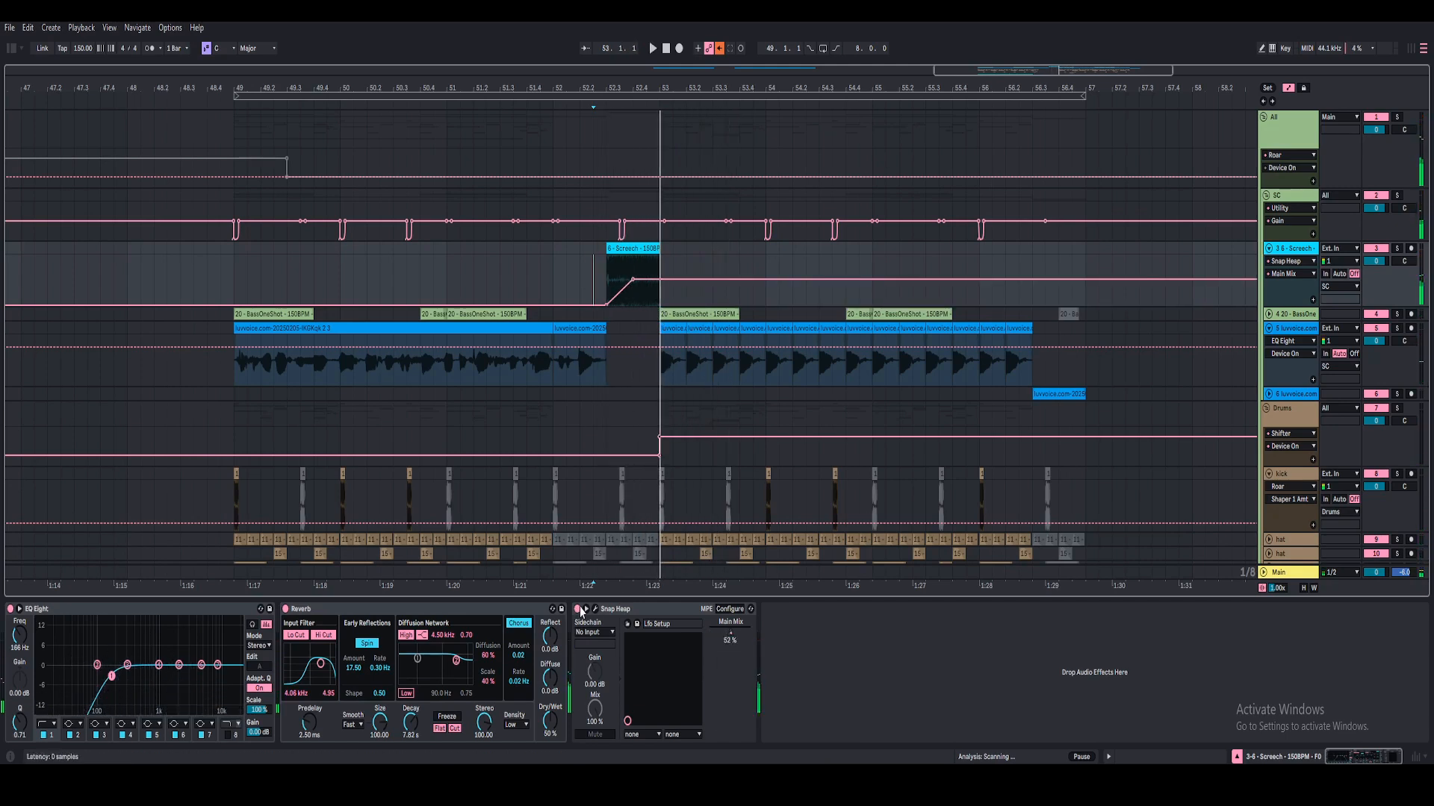
- Turn off Snap Heap on the screech track and replay the transition and the loop from bar 49
click(579, 609)
click(577, 269)
key(space)
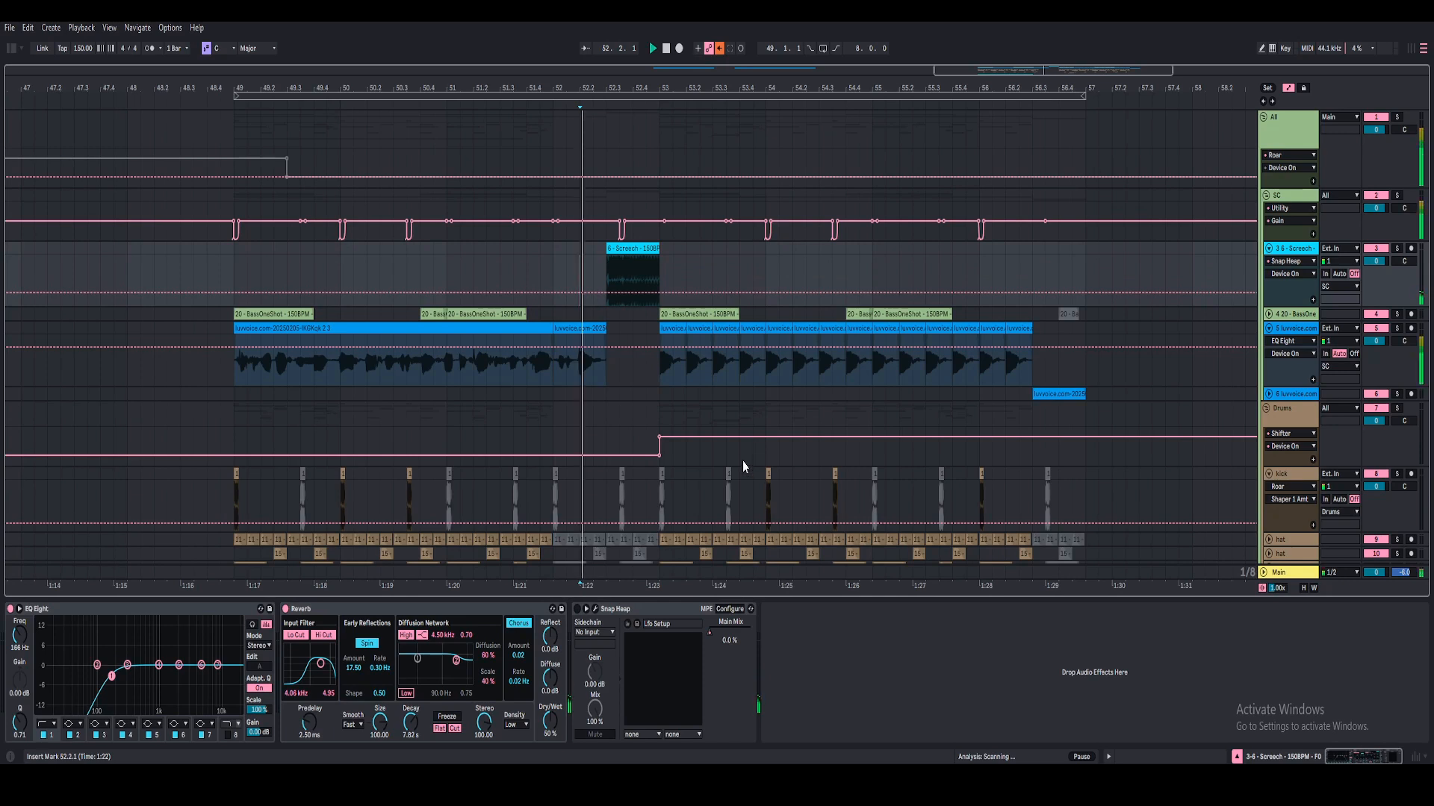
click(1237, 756)
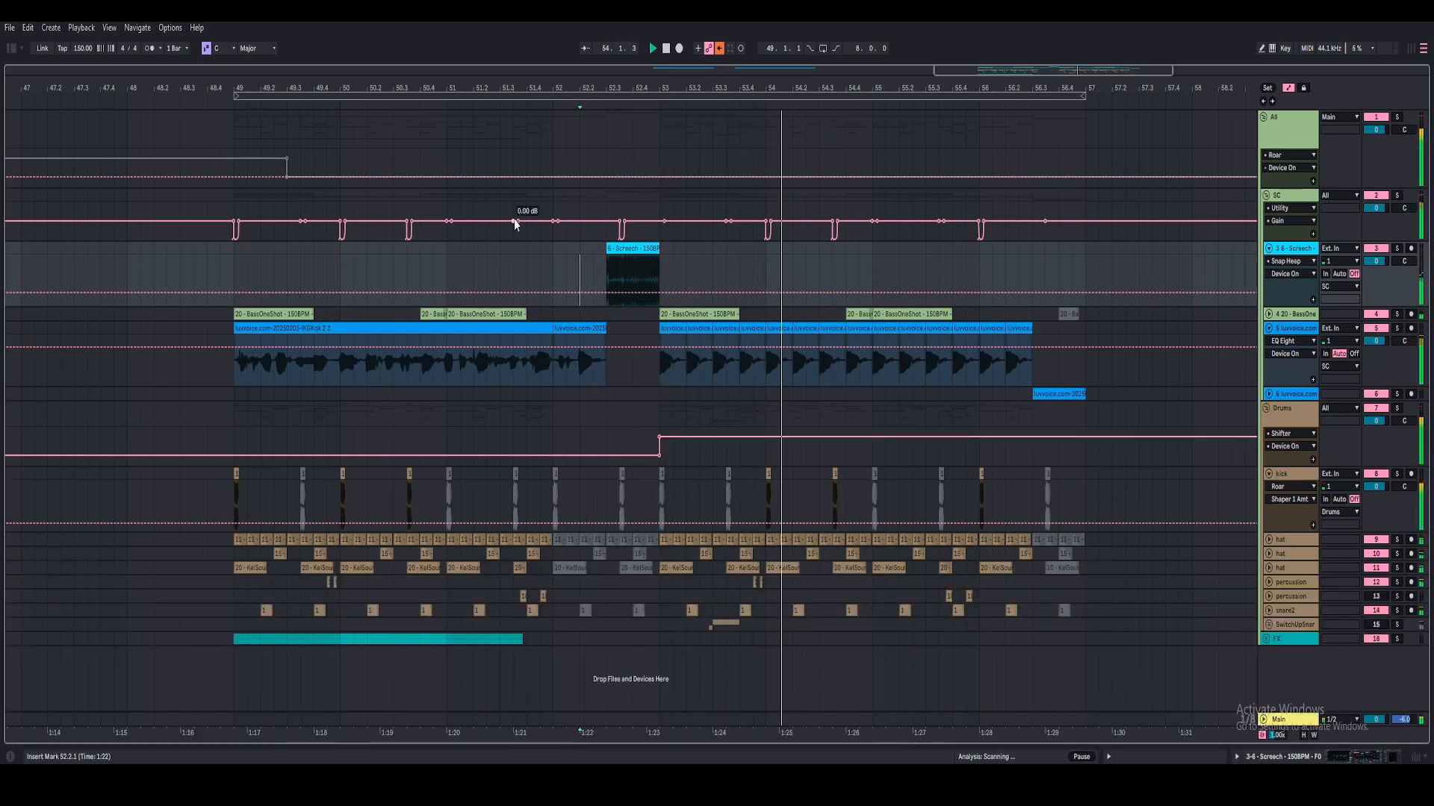
click(236, 275)
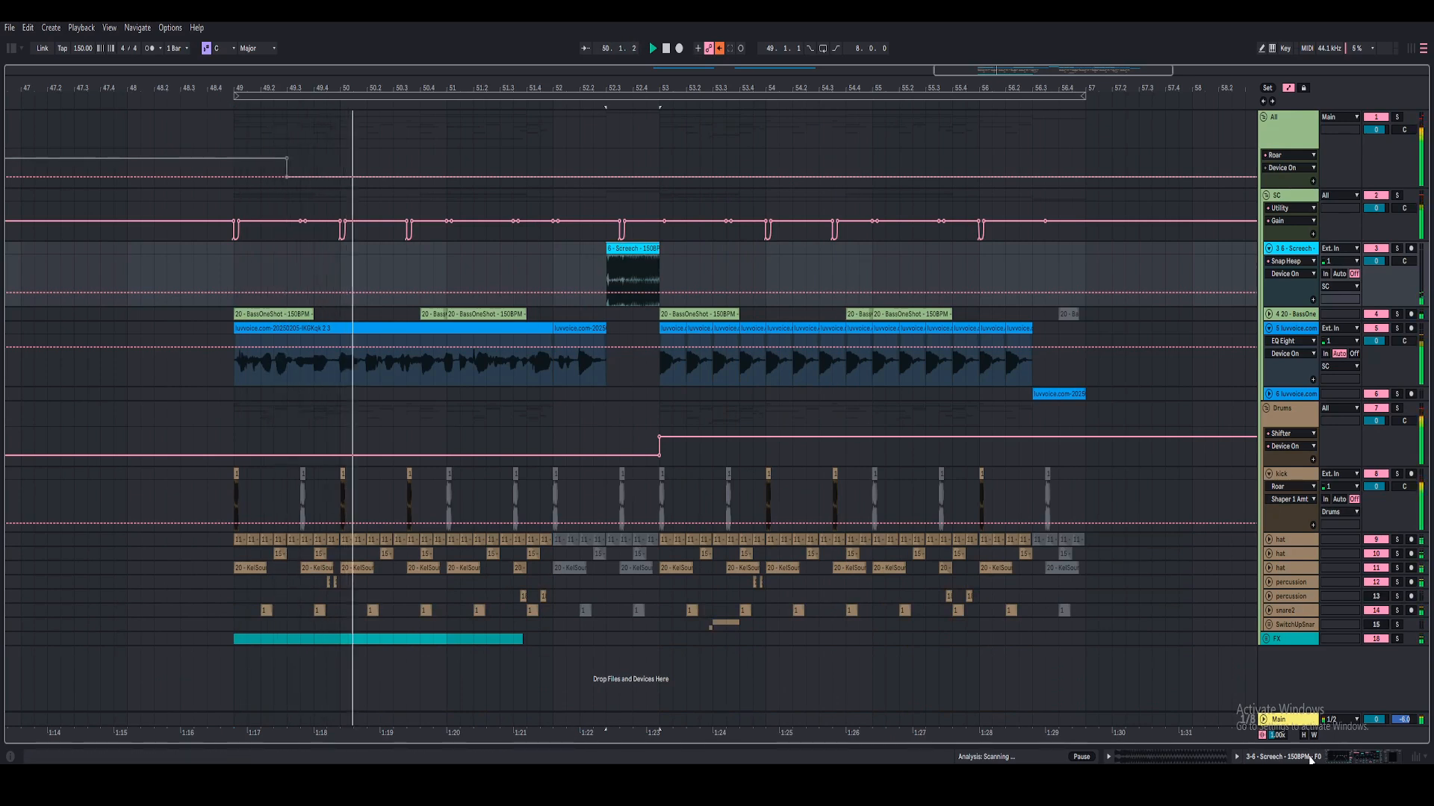
- Turn band 8 of the screech track's EQ Eight back on and stop playback at 52.1.1
click(1236, 757)
click(229, 735)
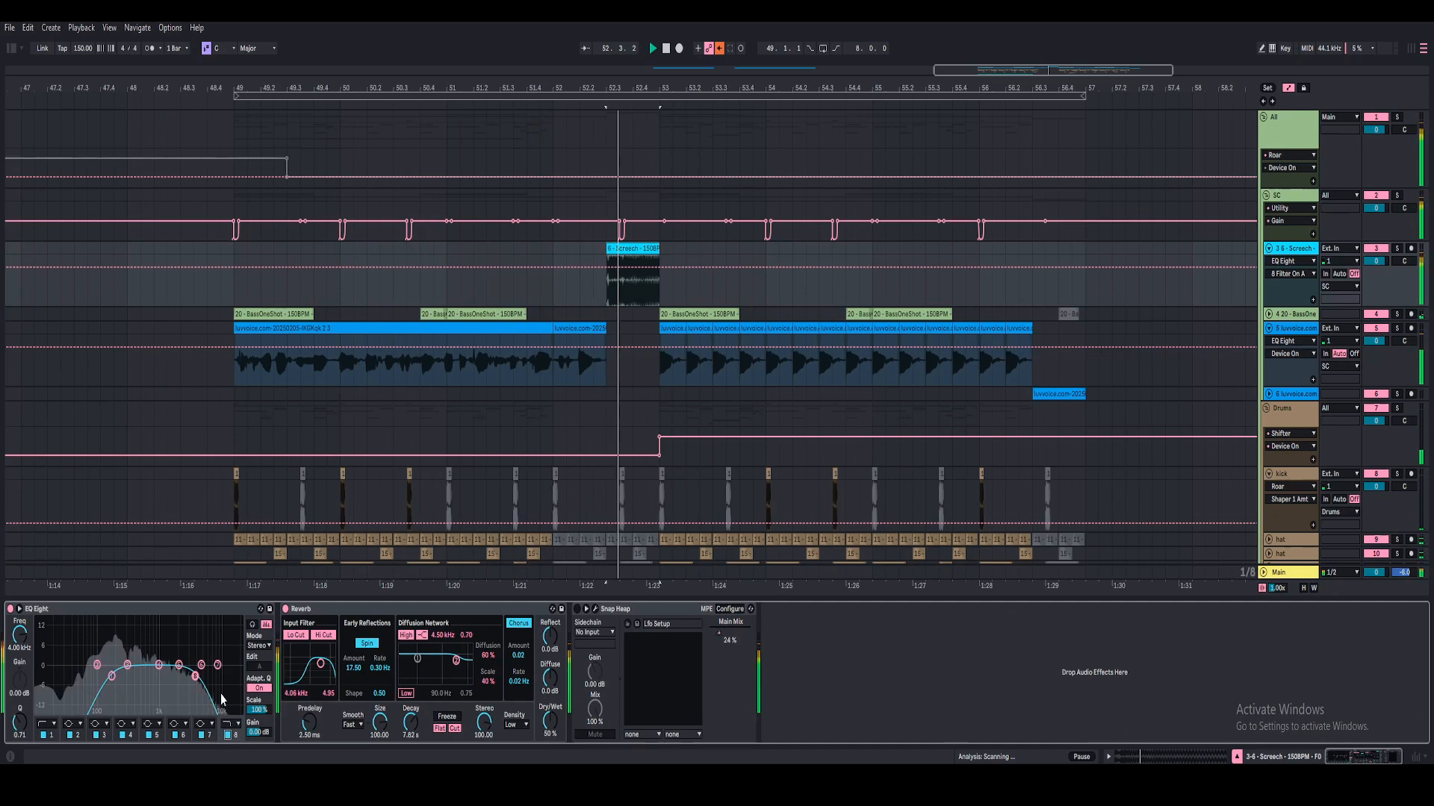
click(553, 295)
key(space)
drag(186, 702, 206, 681)
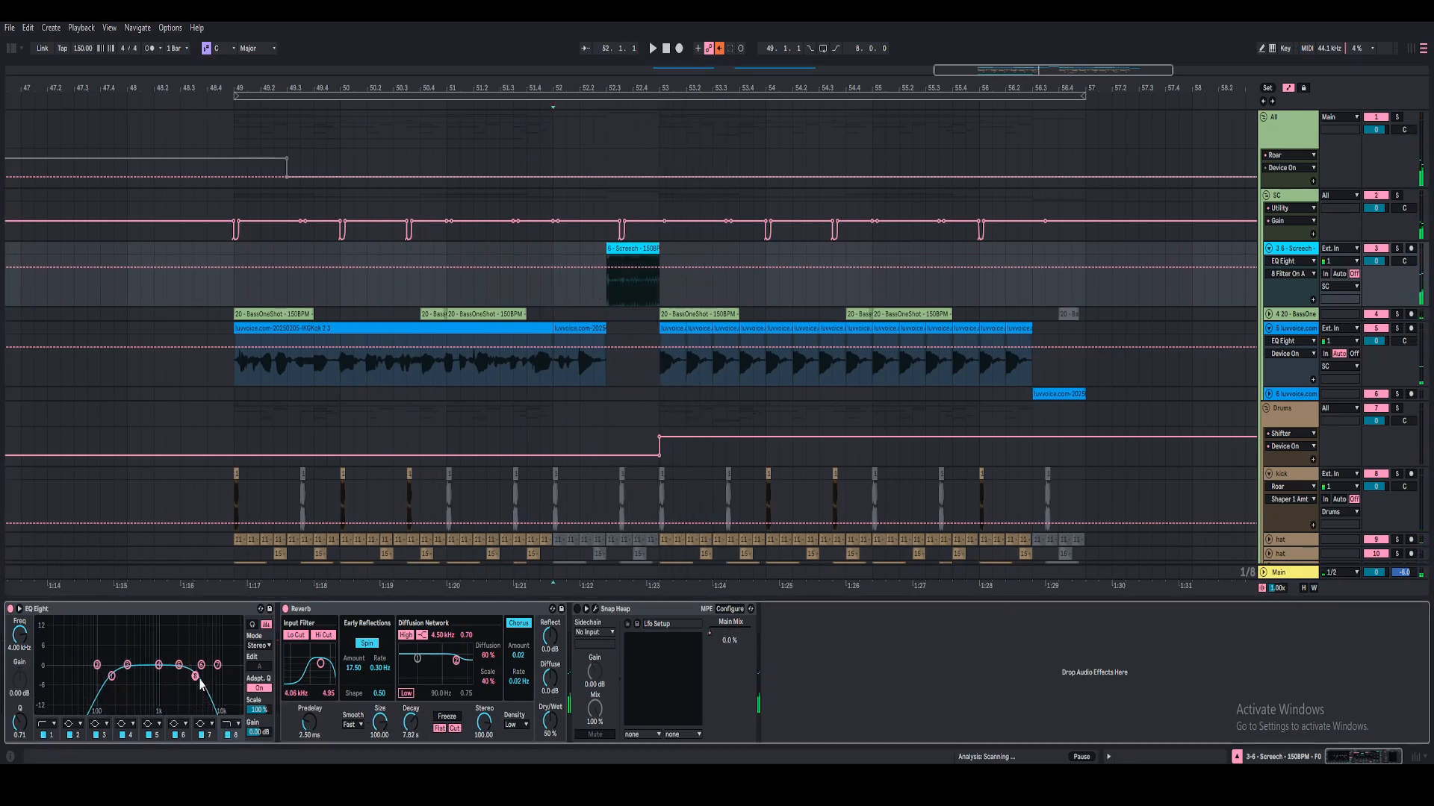
- Select the screech clip and play the fill from 52.3.1
click(555, 302)
drag(616, 88, 539, 149)
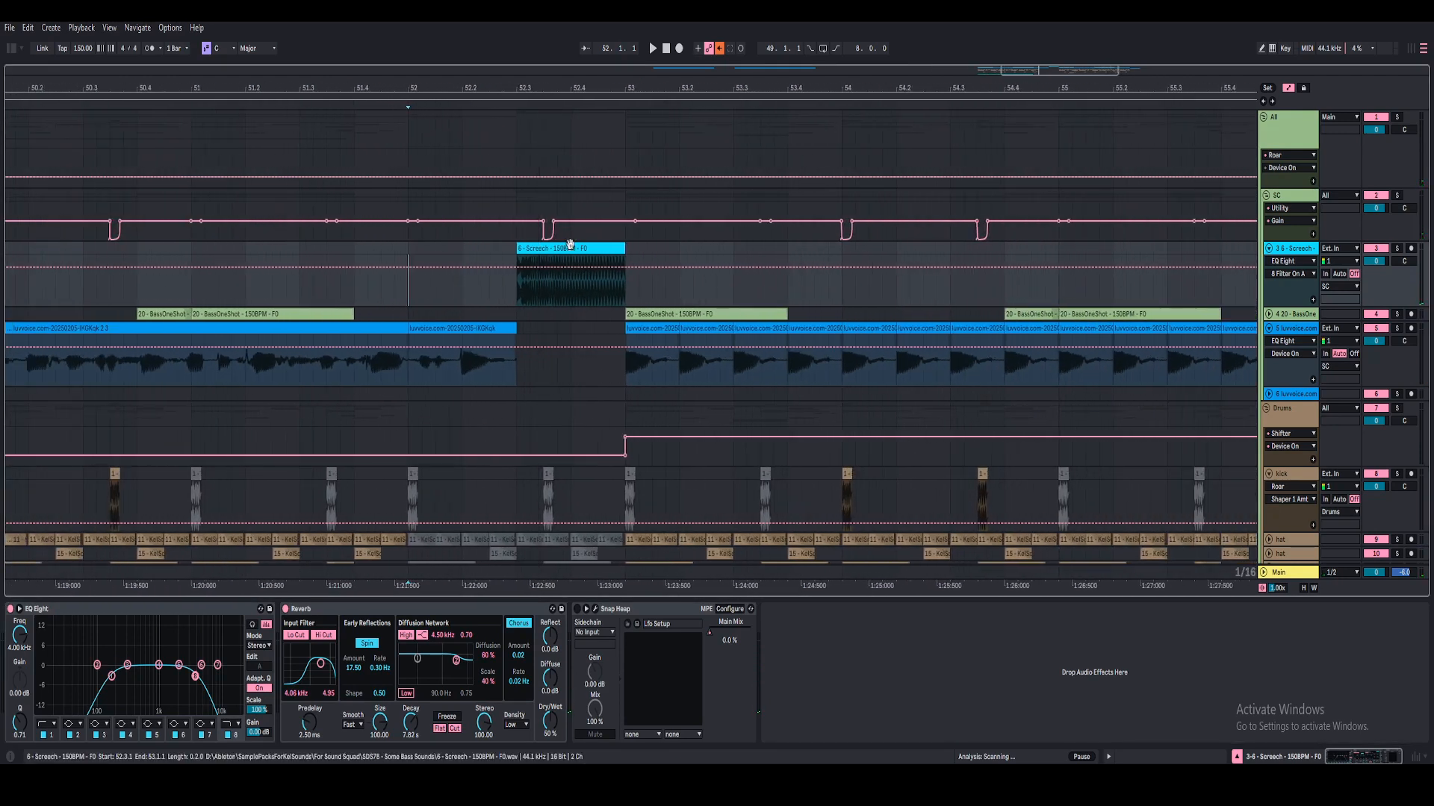
click(569, 244)
mouse_move(638, 88)
mouse_down()
mouse_move(632, 45)
mouse_move(631, 114)
mouse_up()
click(619, 250)
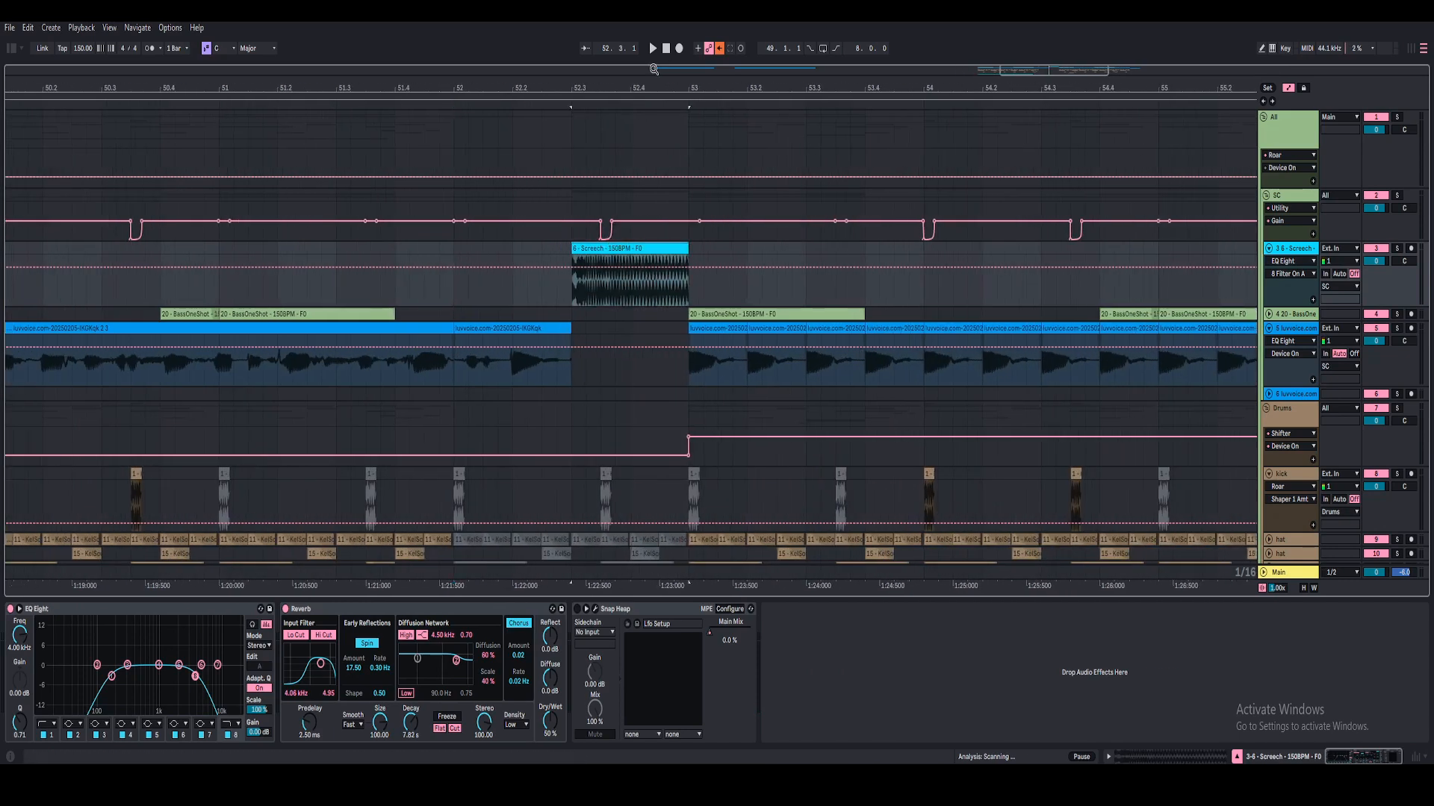
key(space)
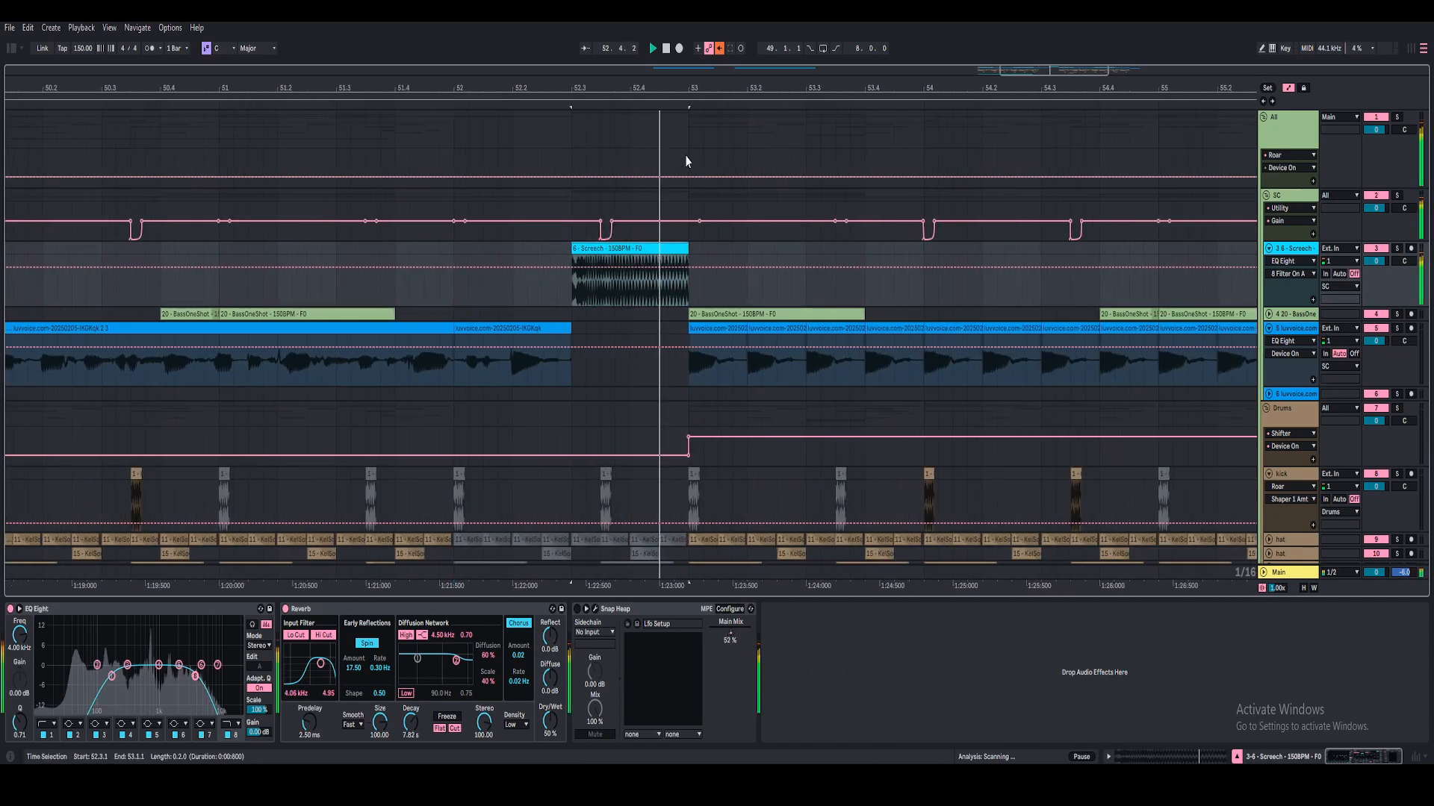
- Replay the whole loop from 49.1.1 with the device view hidden
drag(682, 87, 630, 33)
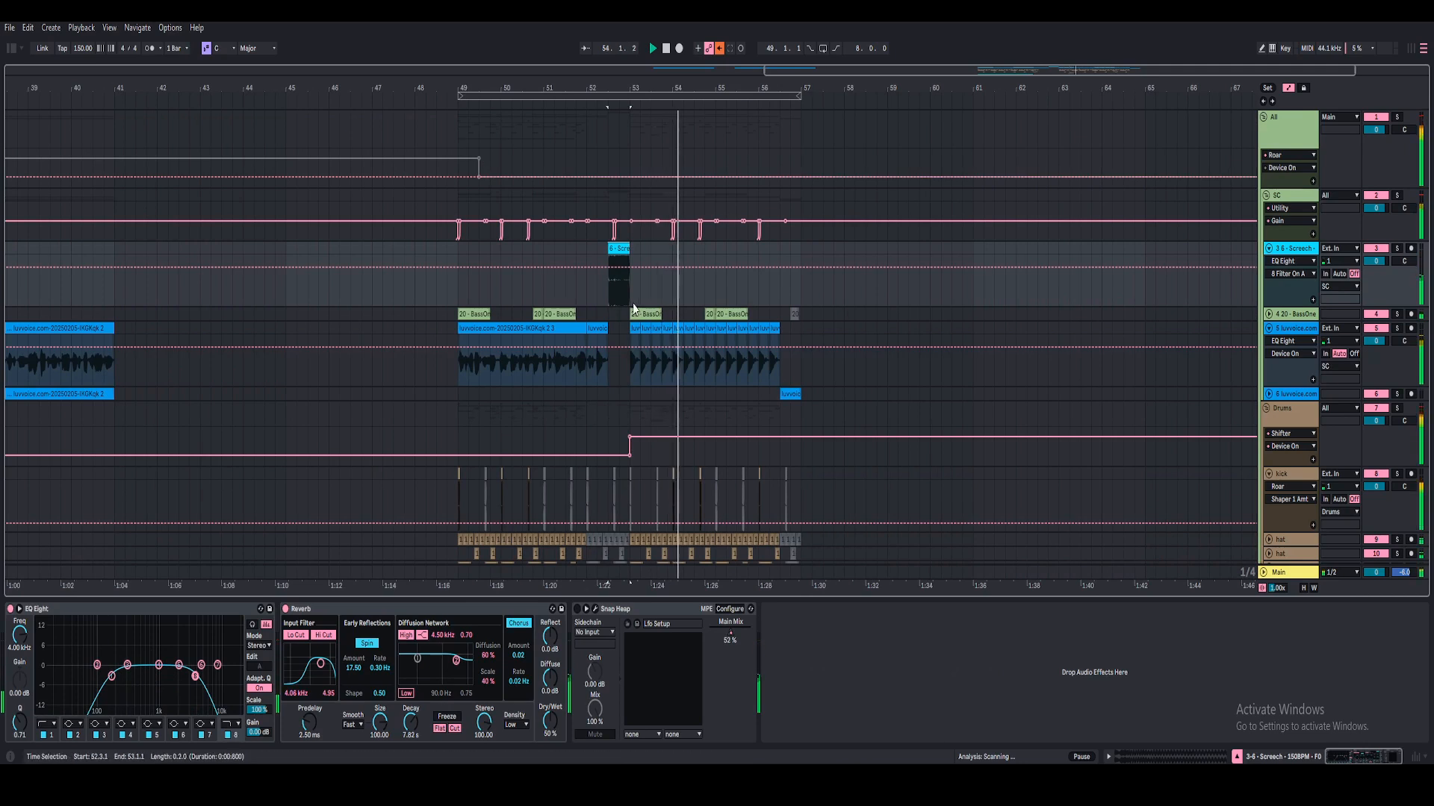
click(587, 301)
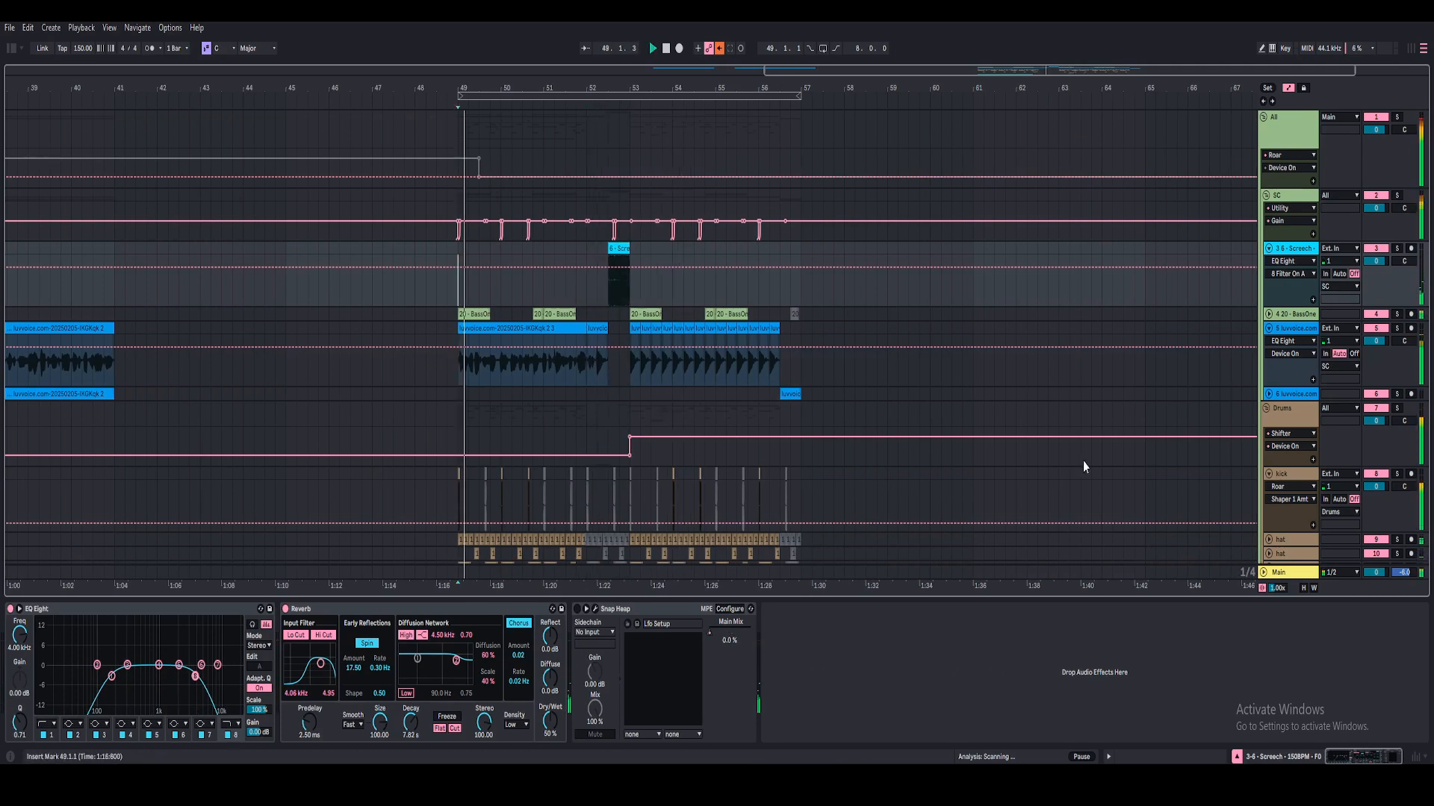
key(ctrl+alt+l)
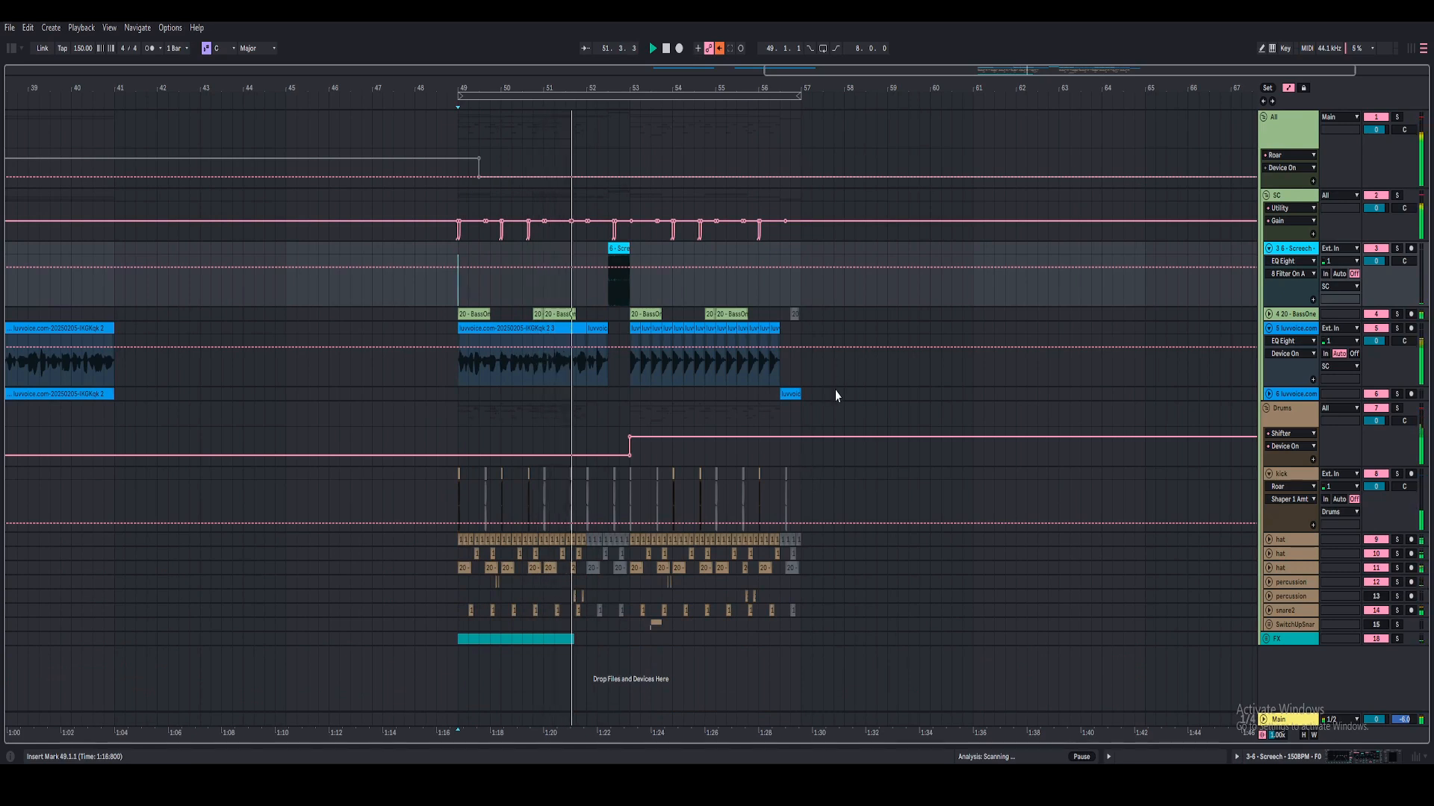
drag(615, 92, 615, 153)
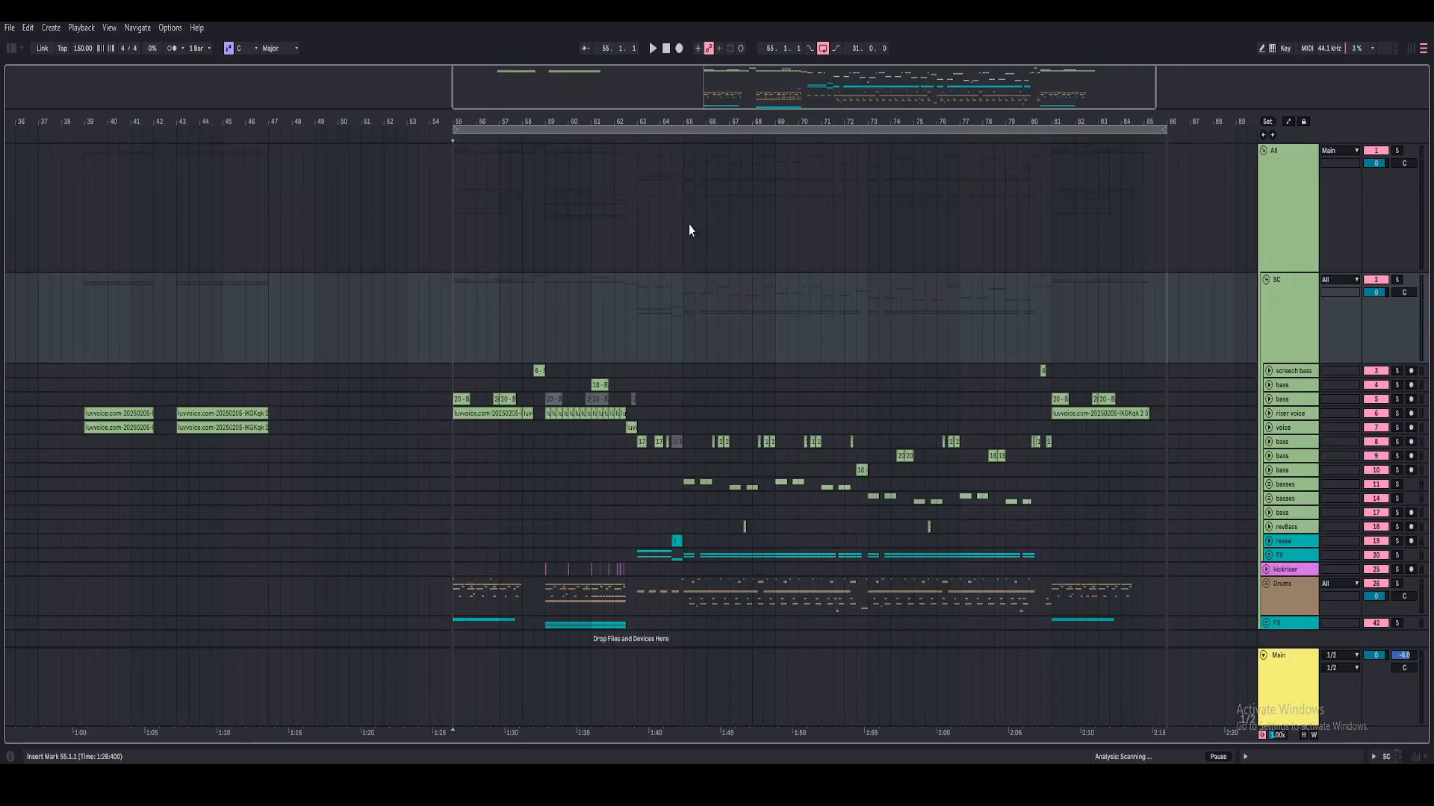
- Collapse the SC group in the full project's arrangement
drag(696, 120, 612, 107)
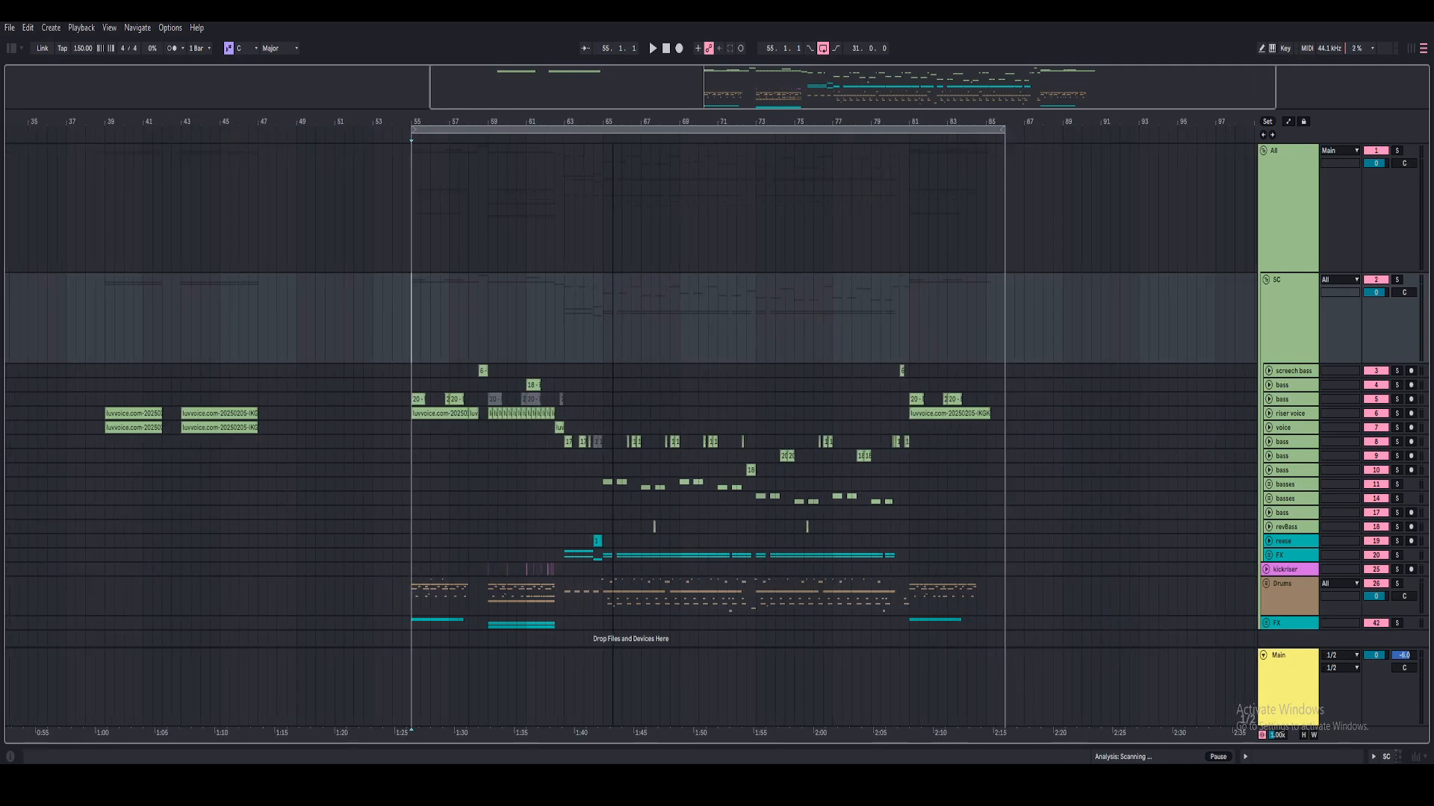
click(1269, 301)
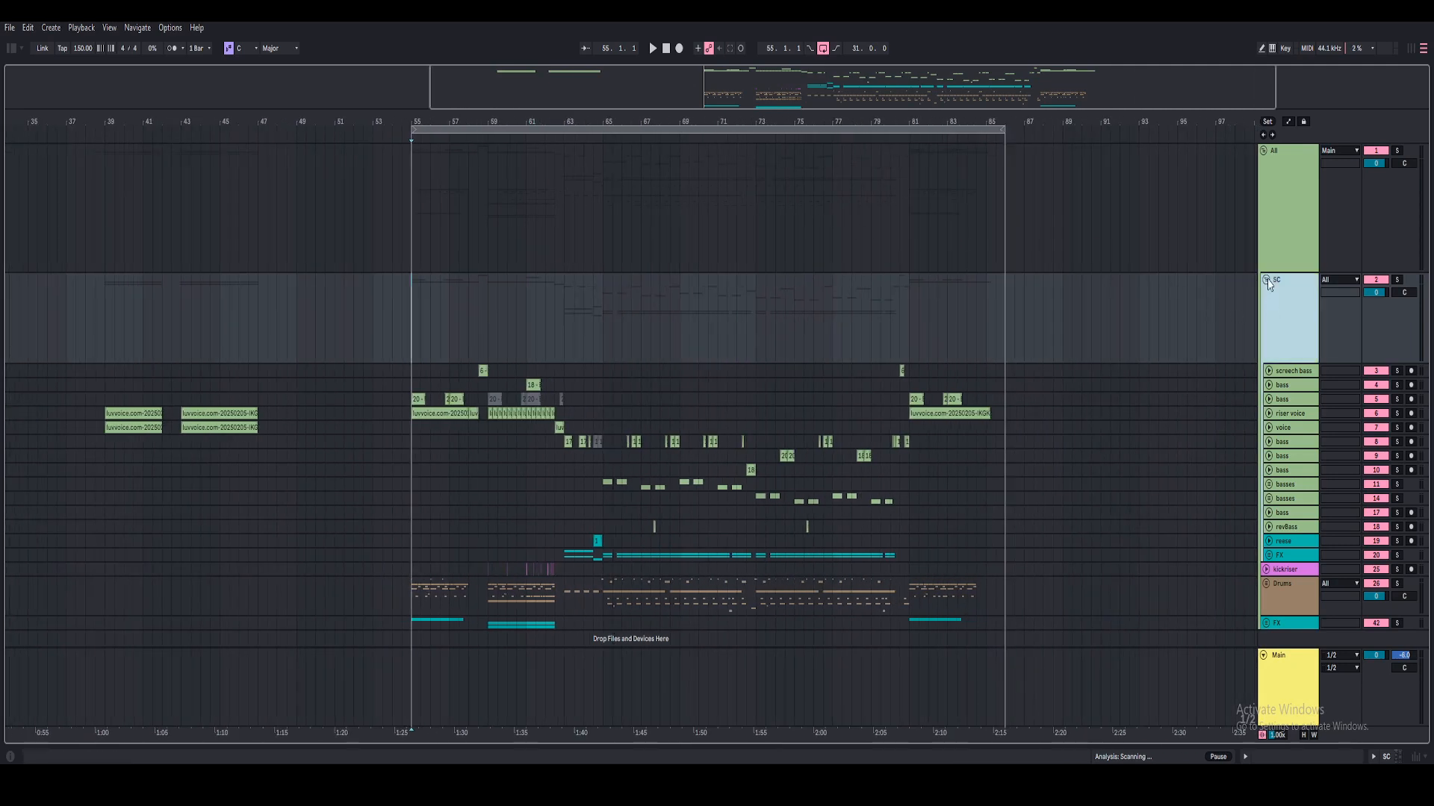
click(1266, 281)
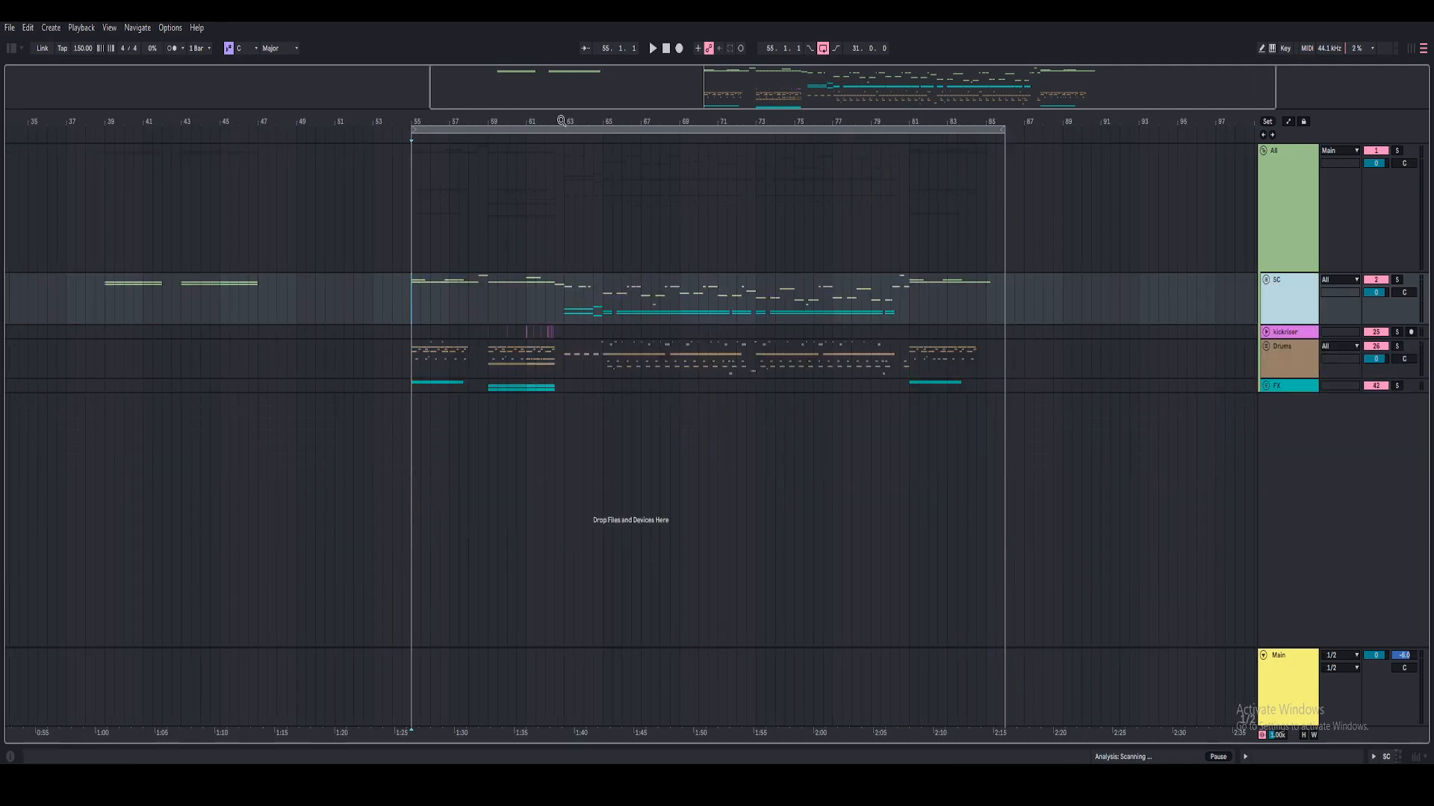
- Unfold the SC group in the arrangement to display its individual bass, voice and FX tracks
drag(561, 121, 561, 159)
drag(473, 122, 695, 122)
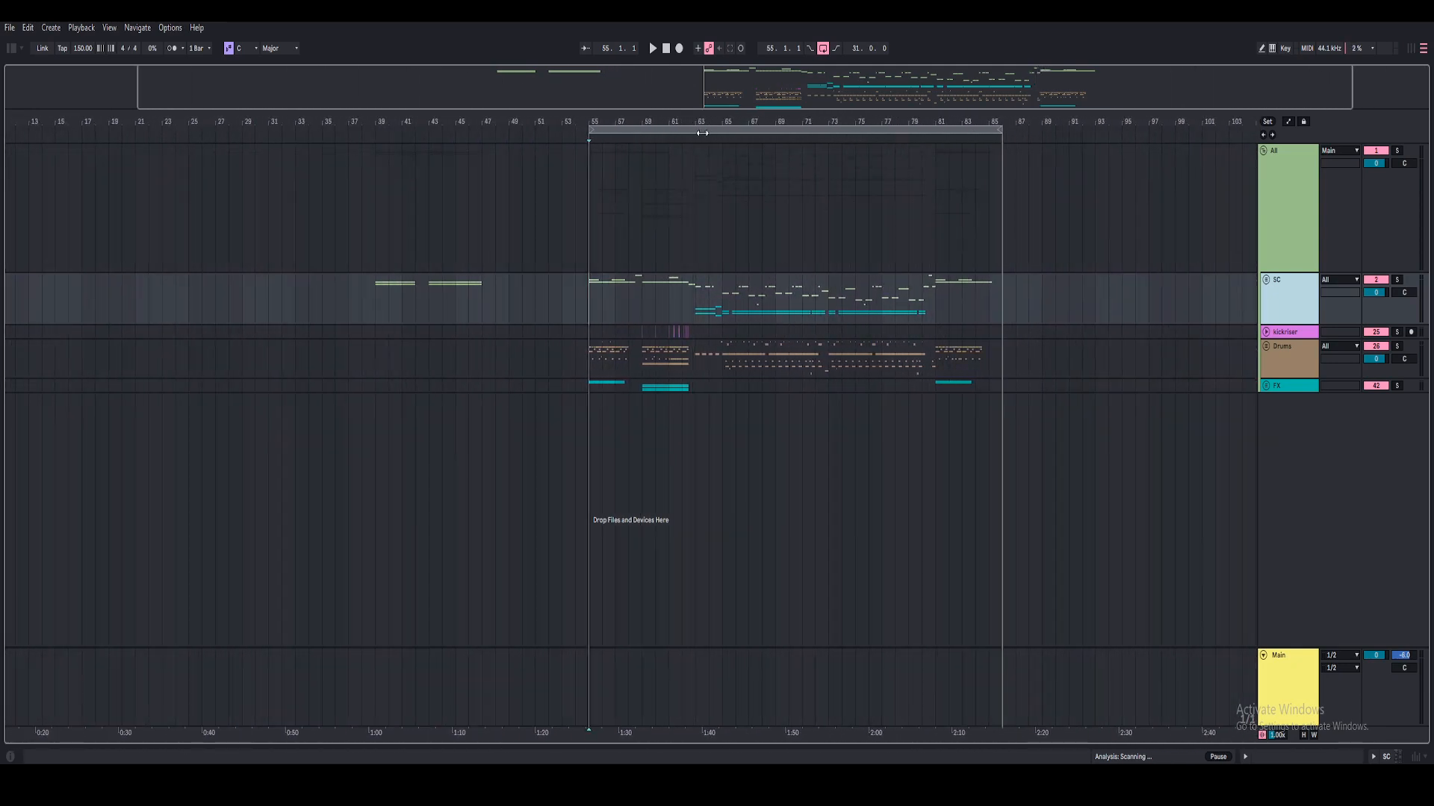
click(702, 132)
key(z)
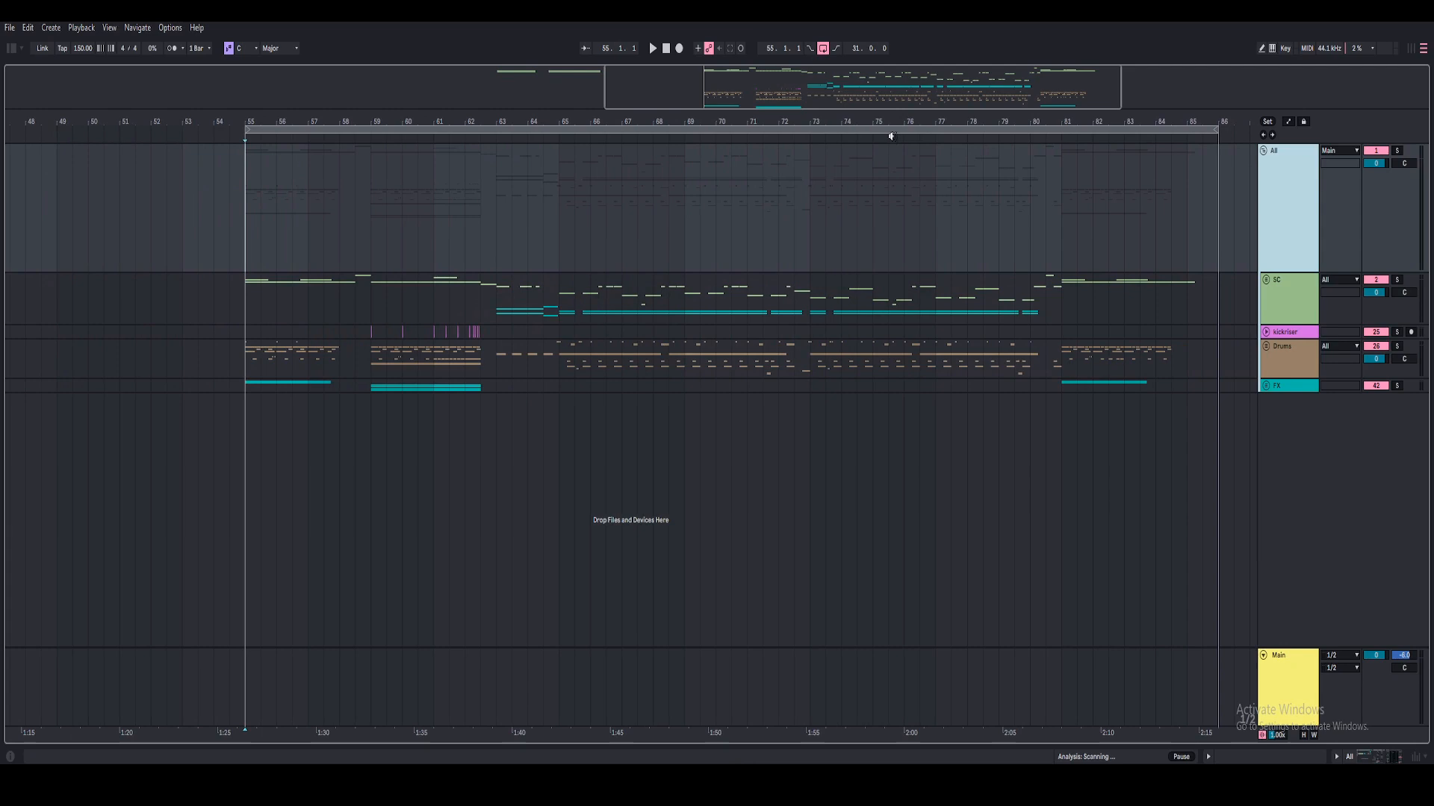
drag(925, 121, 976, 121)
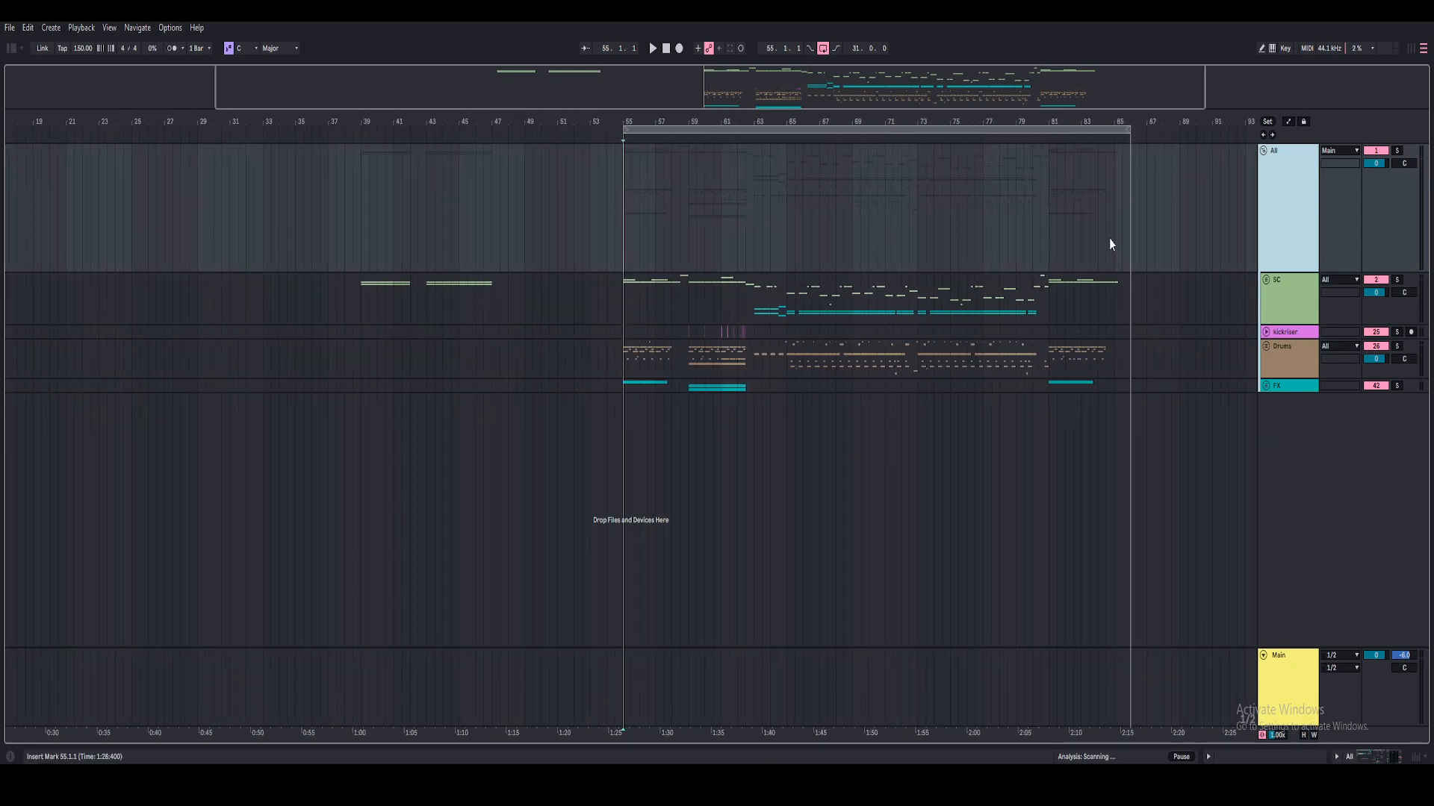
click(1294, 294)
click(1266, 279)
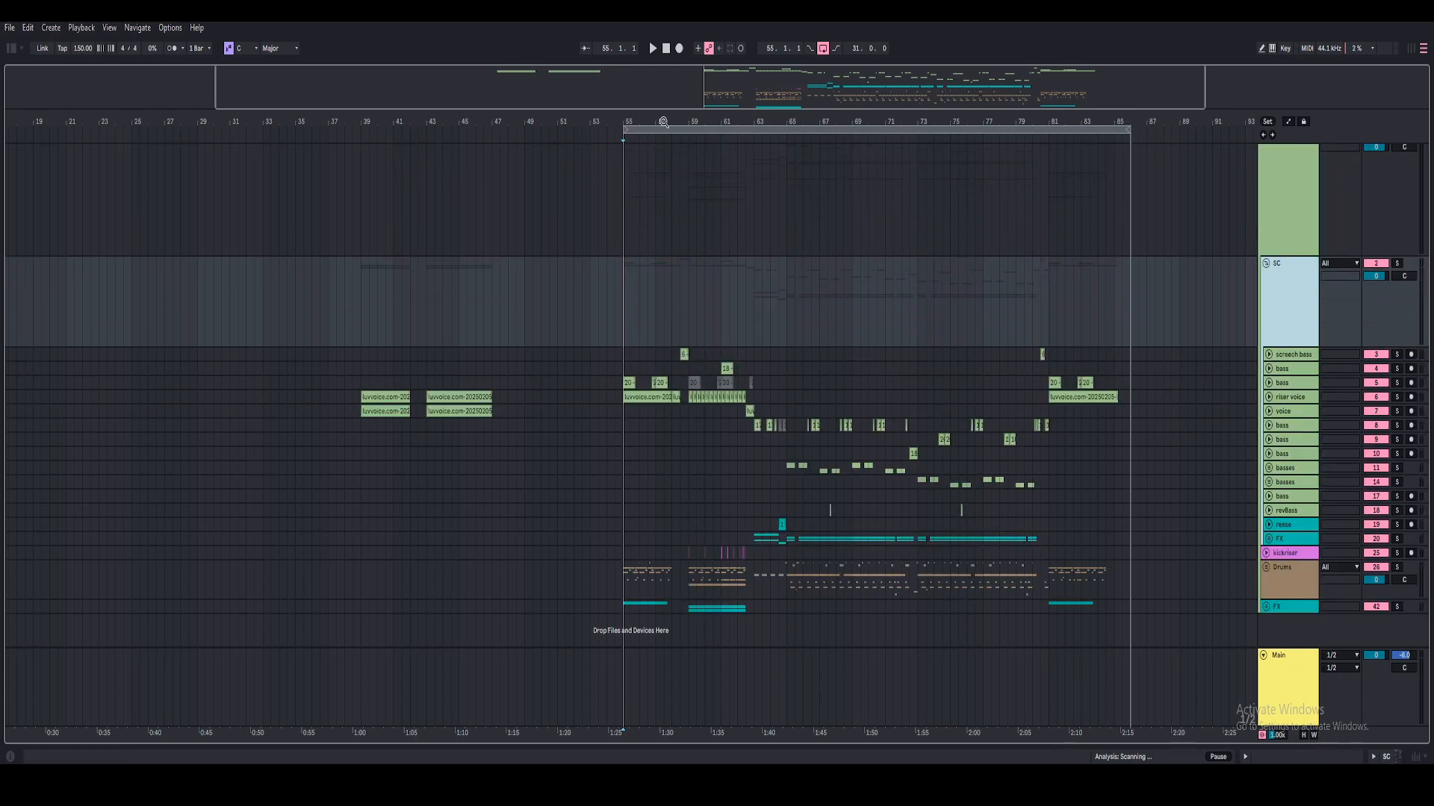
drag(662, 121, 477, 189)
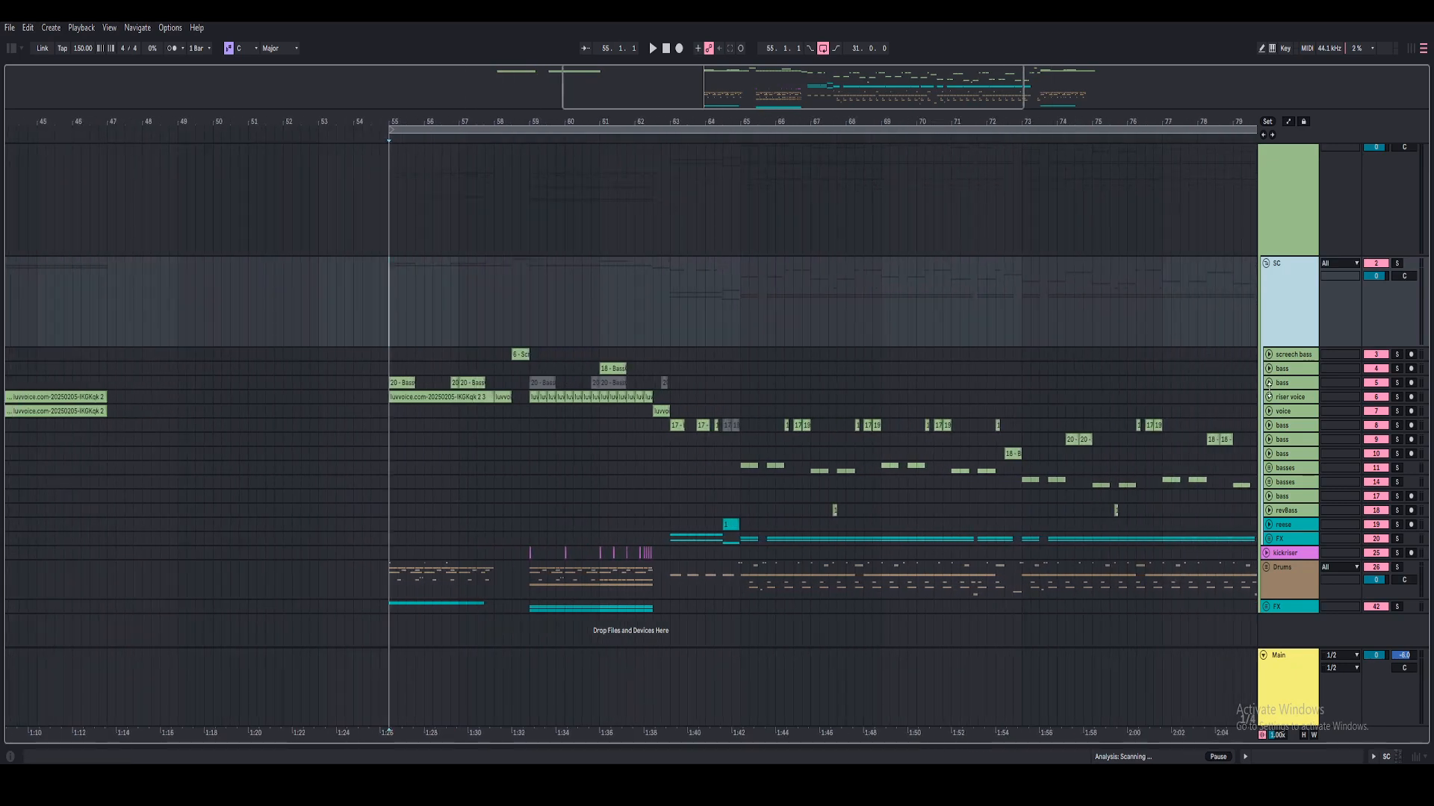
- Unfold the bass track whose clips sit around bars 74 and 78, and show its device chain
click(1270, 441)
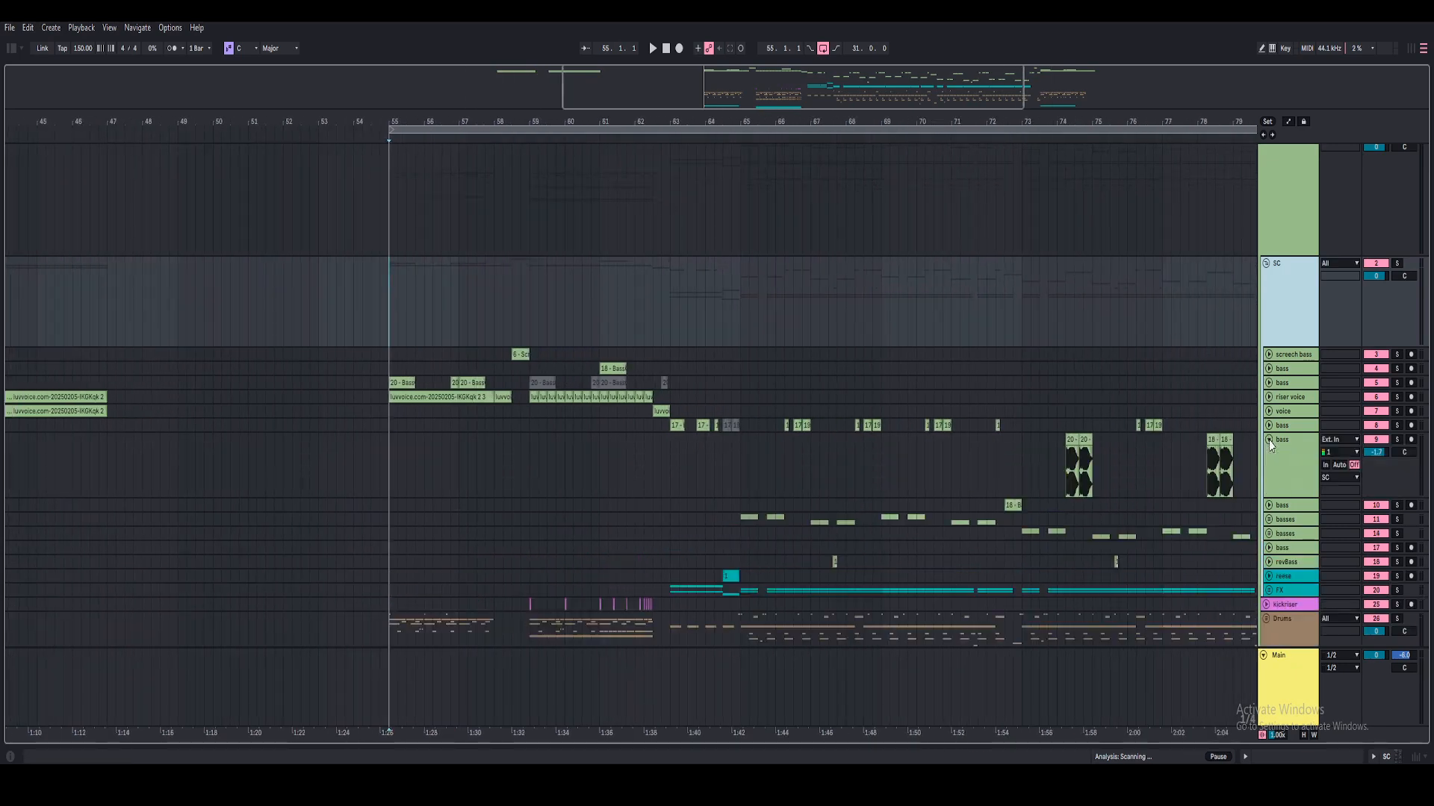
click(1284, 464)
drag(1066, 122, 1004, 124)
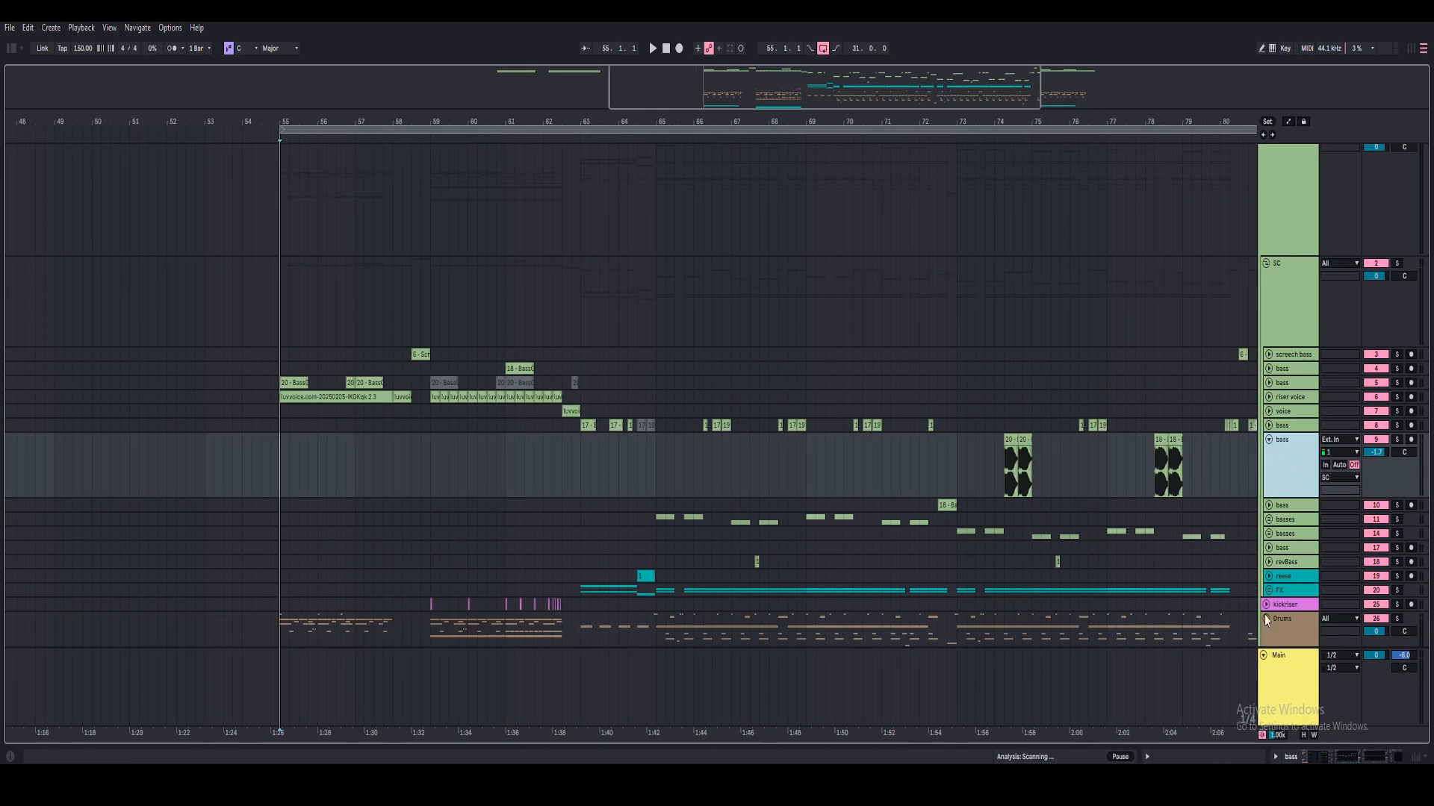
drag(1296, 746, 1238, 702)
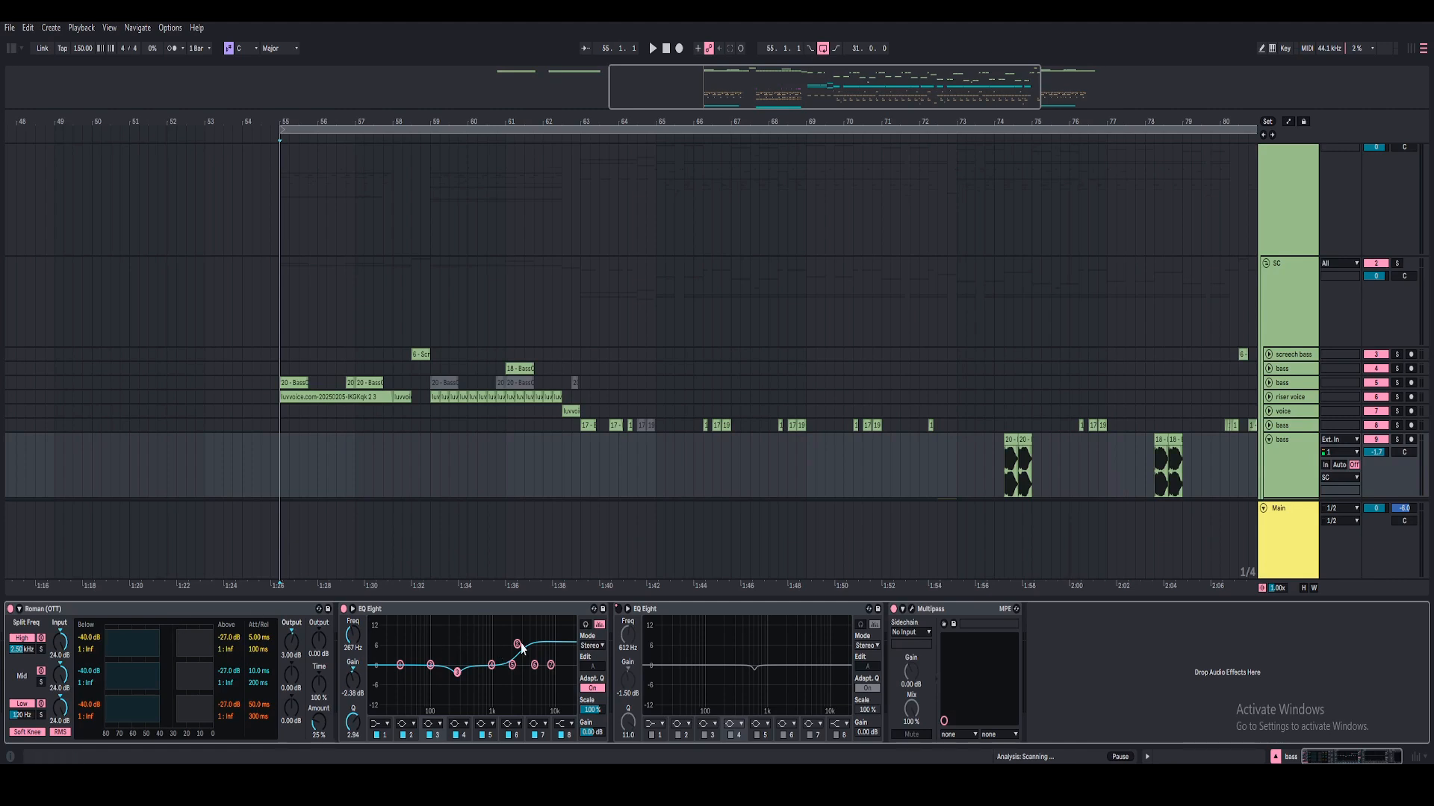
drag(1105, 123, 832, 97)
scroll(1068, 448, down, 4)
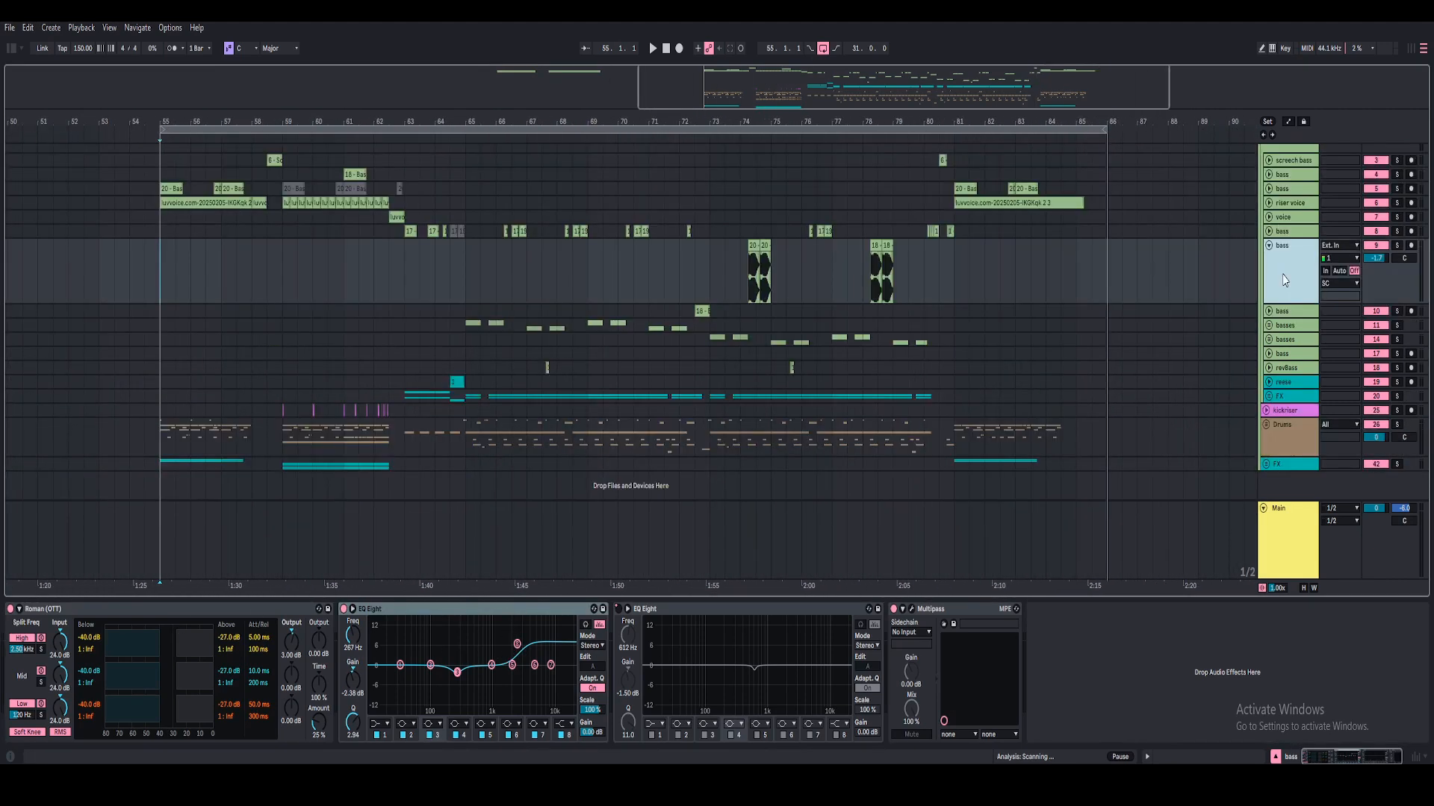
- Select the All group track to show its effects chain with the Boost rack, Utility and Limiter
click(1282, 233)
click(1281, 219)
click(1288, 246)
scroll(1278, 215, up, 3)
click(1277, 209)
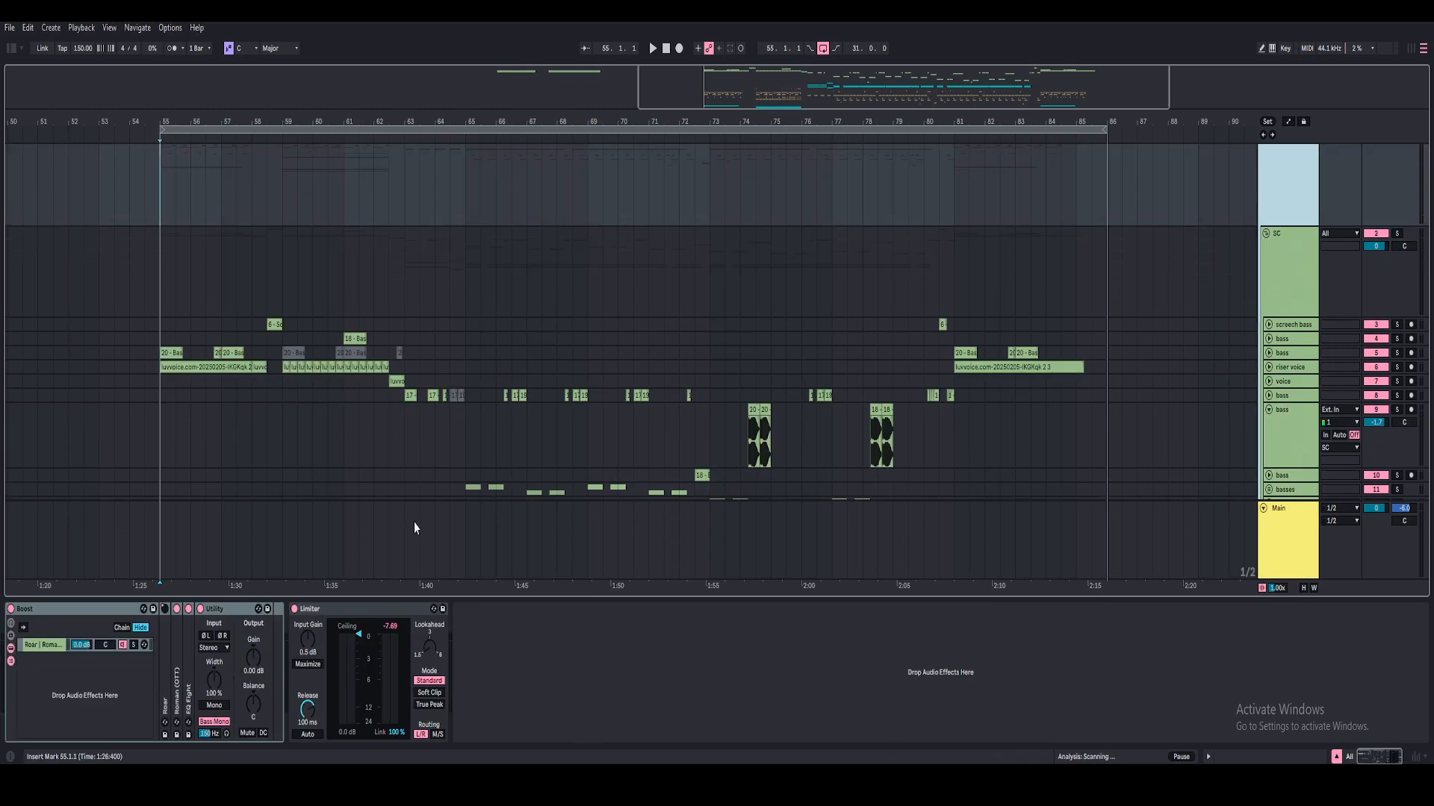
- Expand Roar in the All group's chain and inspect Roman (OTT) and EQ Eight, folding those two again
double_click(163, 637)
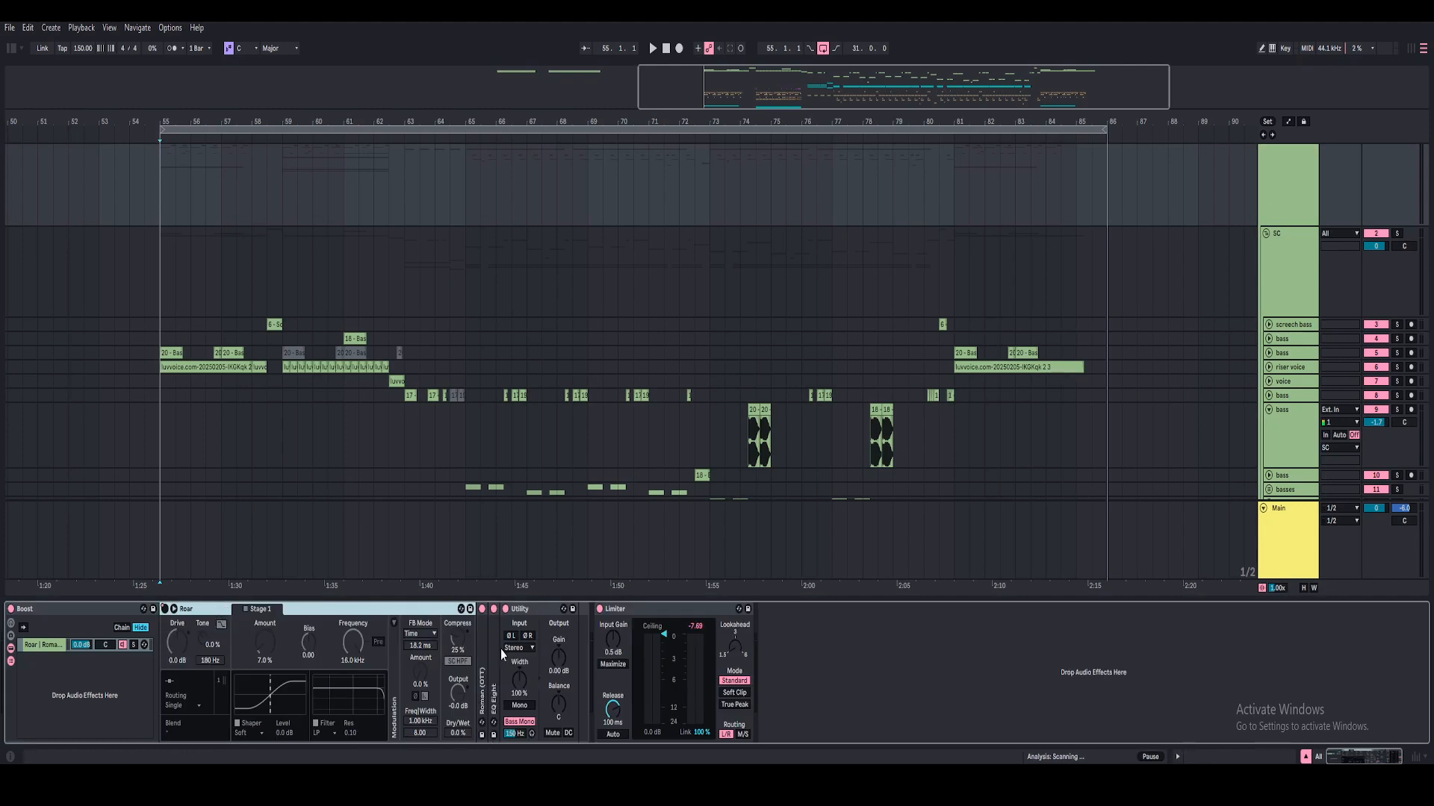
double_click(483, 672)
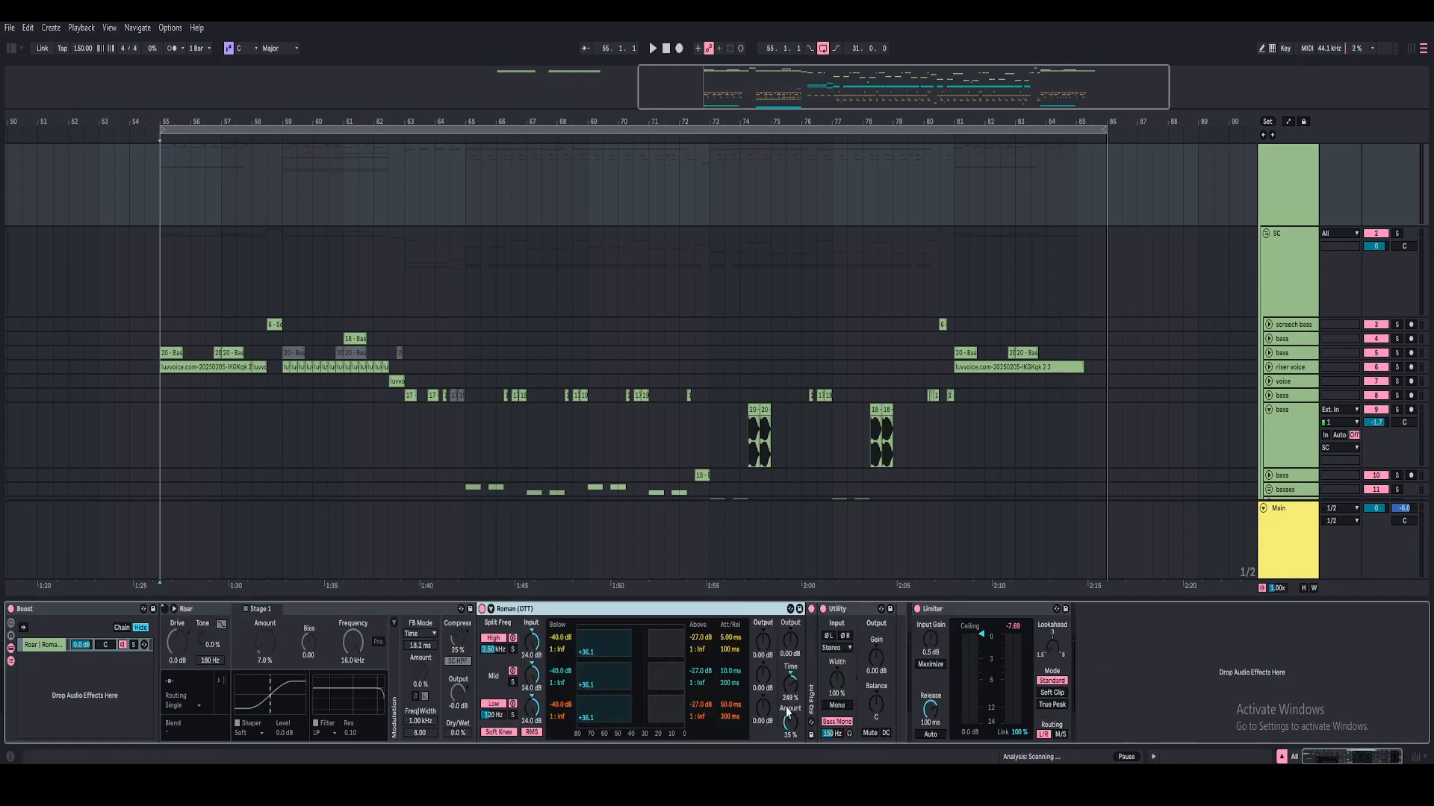
double_click(552, 610)
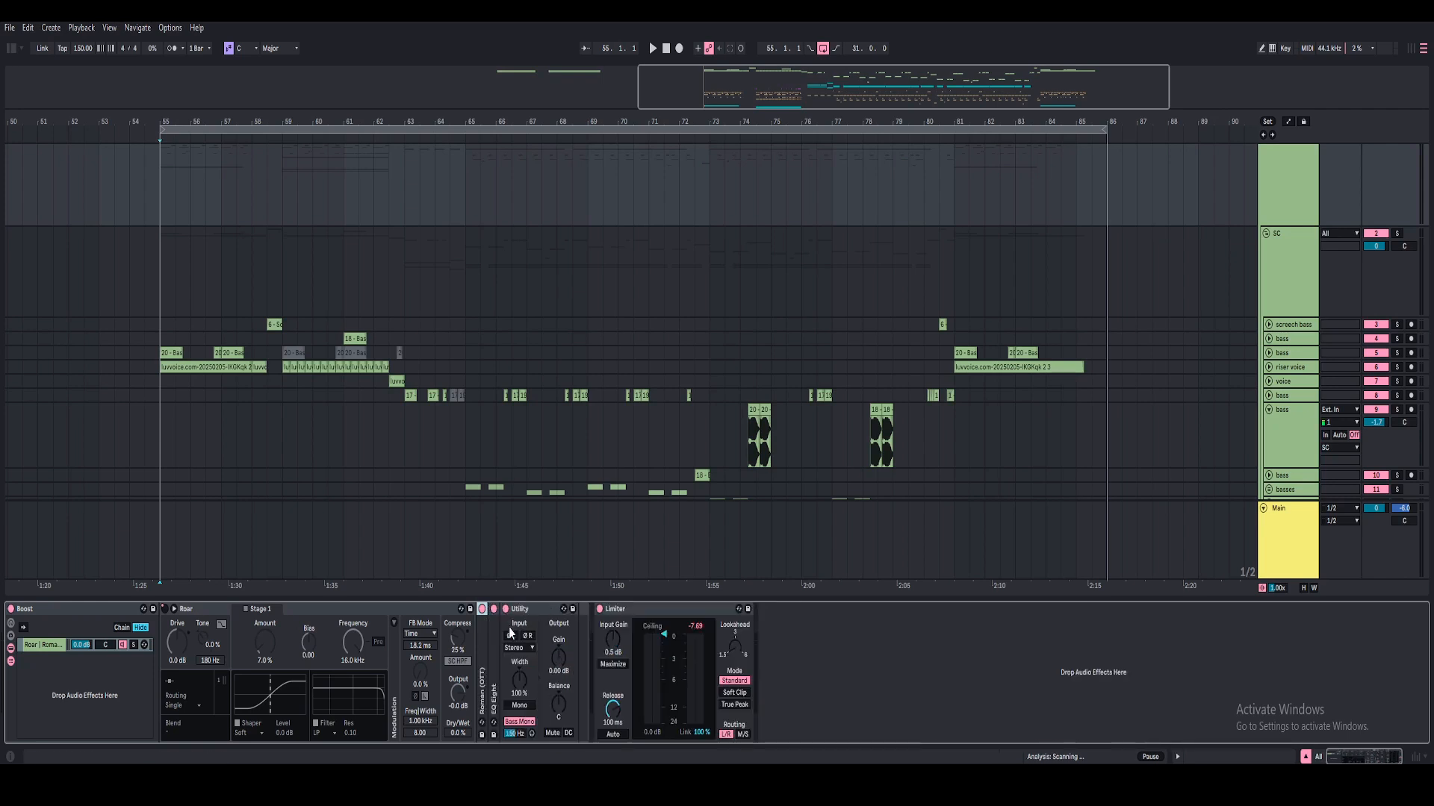
double_click(494, 641)
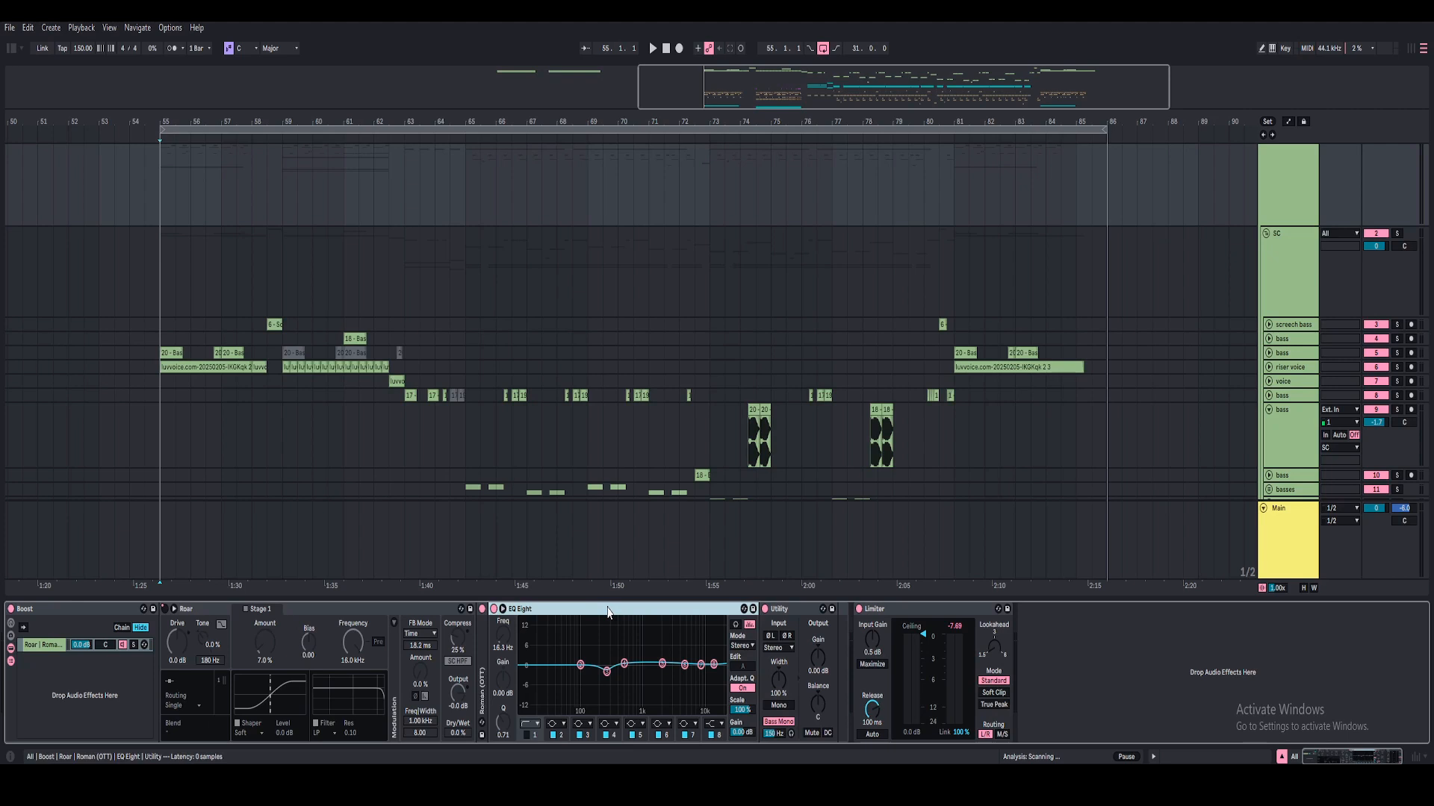
click(596, 649)
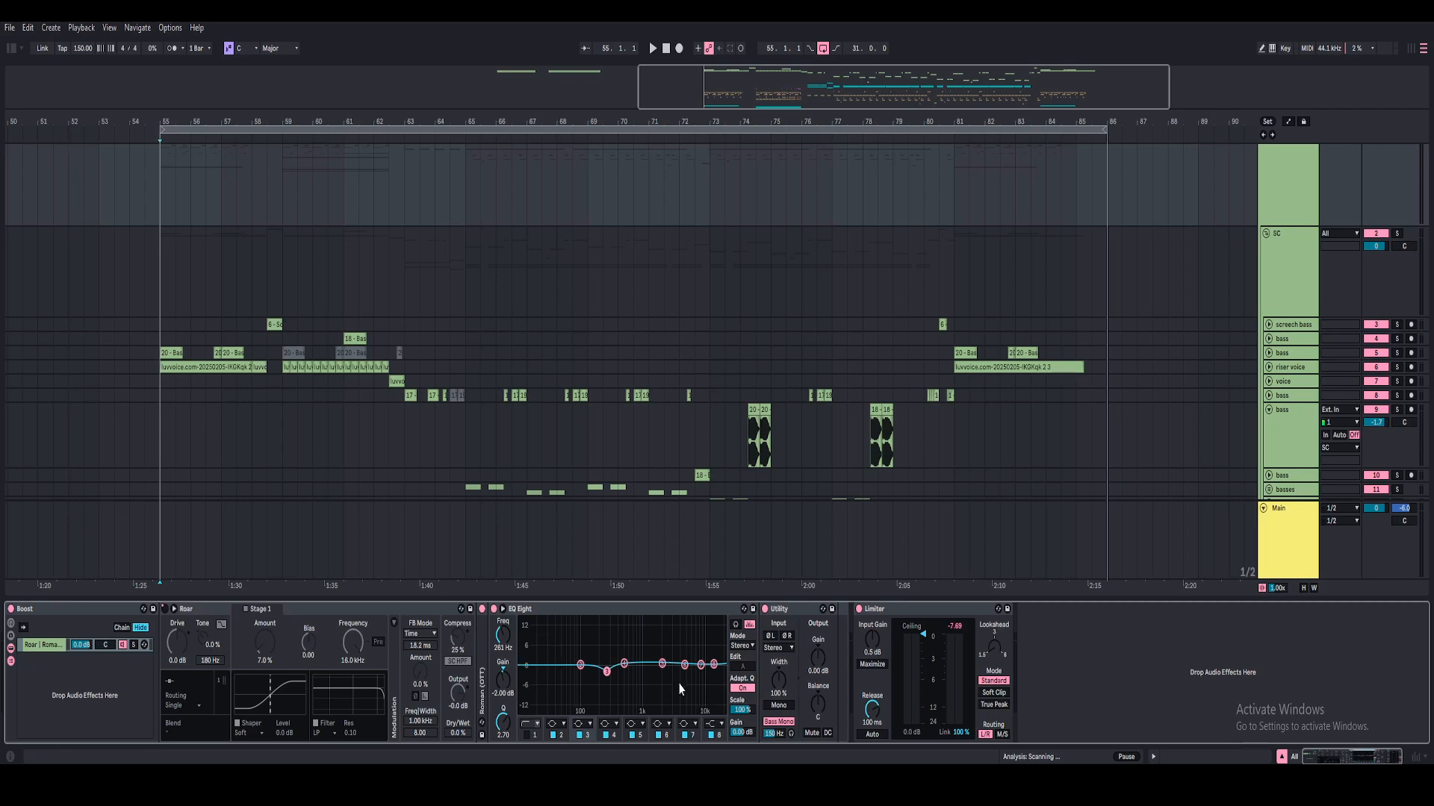
click(664, 661)
double_click(630, 610)
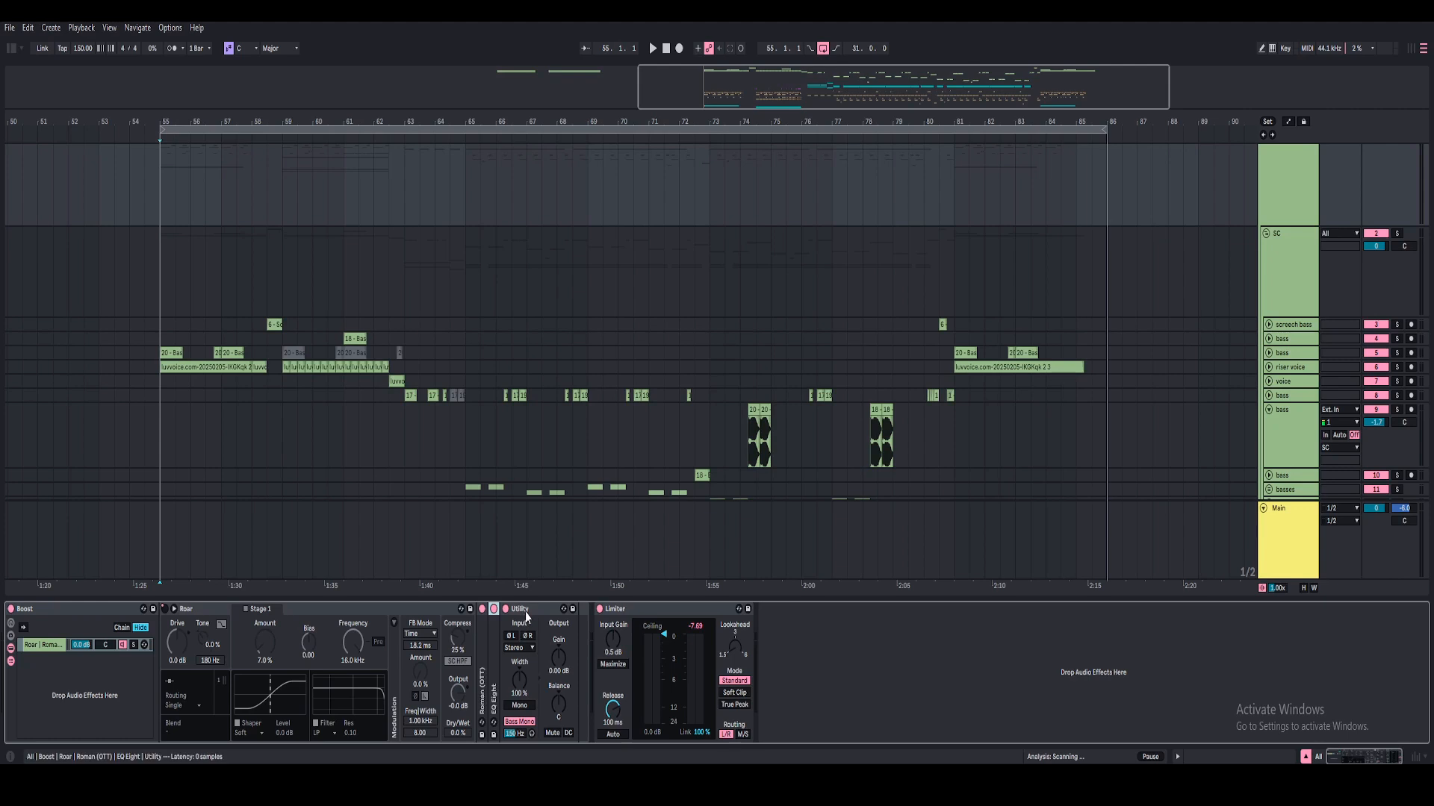
- Play the arrangement from 55.1.1 and again from 59.1.1 with the device view hidden
key(ctrl+alt+l)
drag(618, 126, 672, 68)
click(450, 436)
key(space)
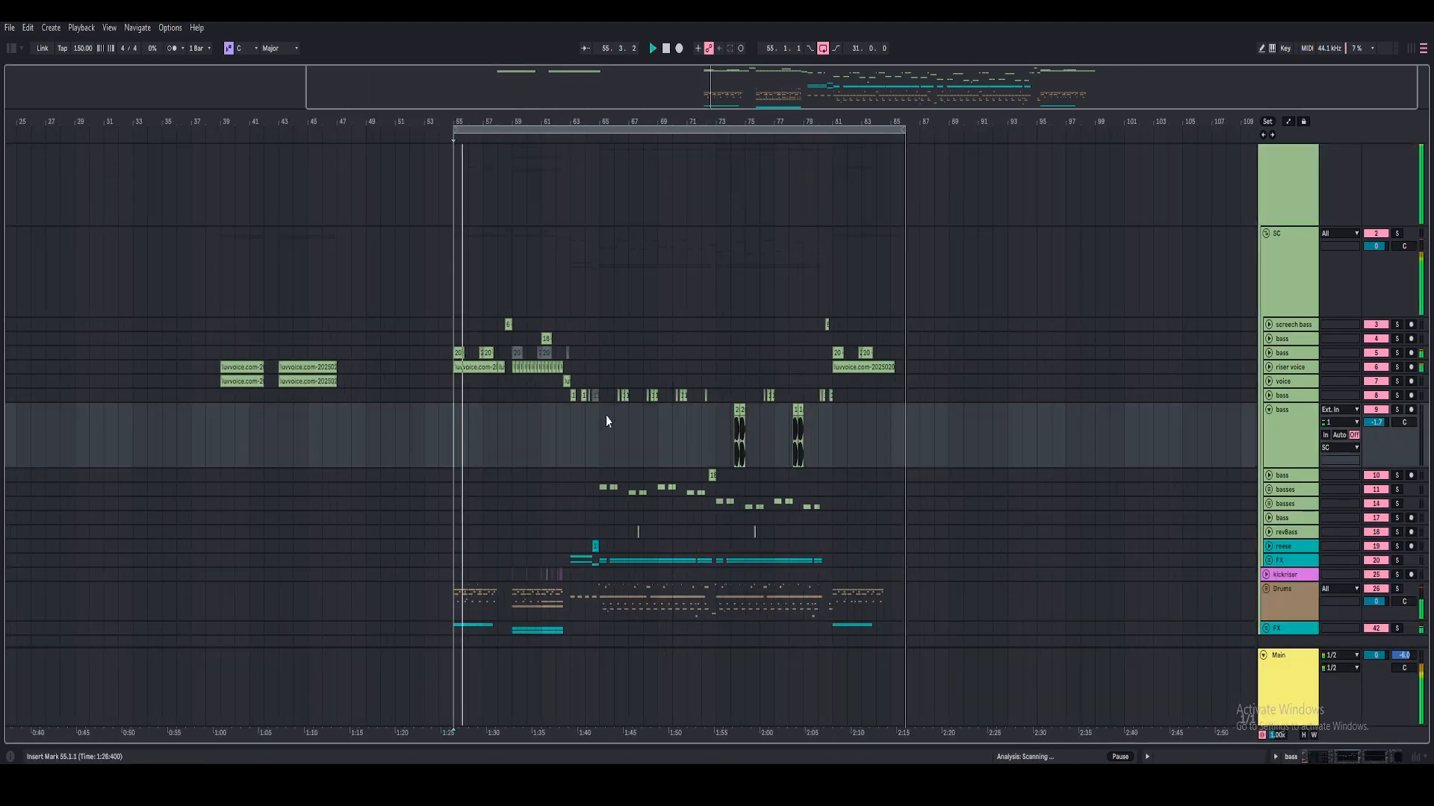
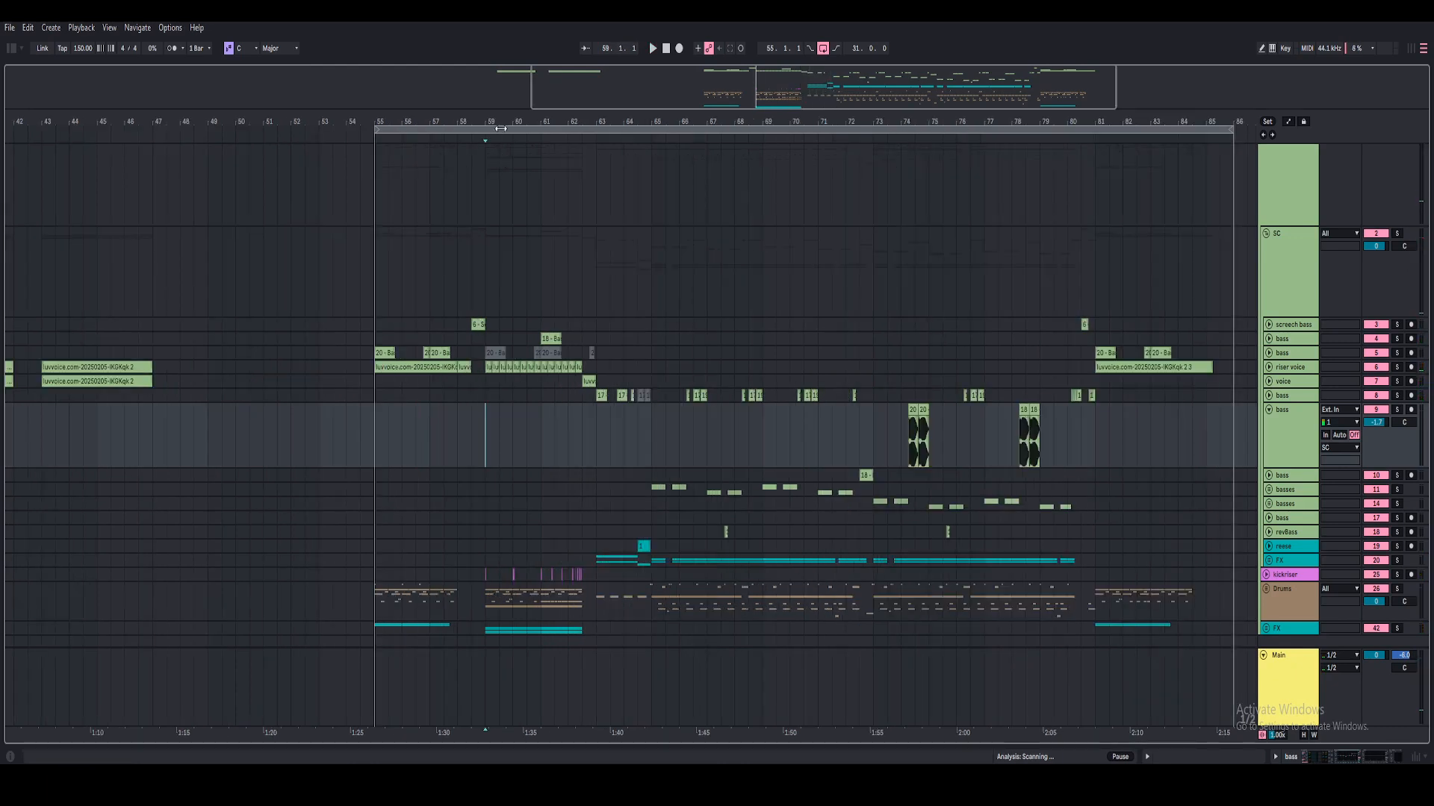
drag(499, 122, 498, 231)
key(space)
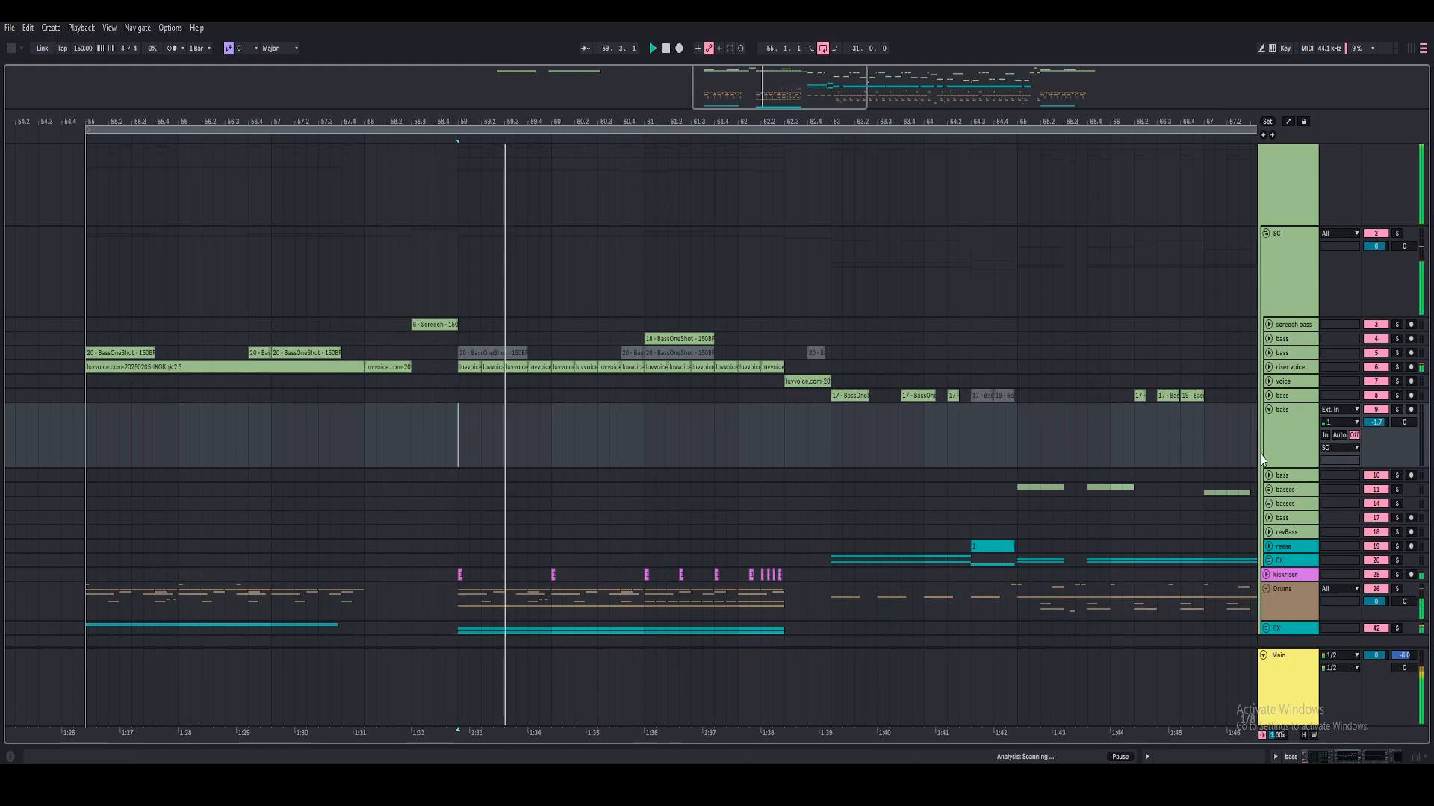
- Unfold the Drums group to display its kick, hat, snare, clap and percussion tracks
scroll(1195, 523, down, 1)
click(1266, 567)
scroll(1277, 575, down, 10)
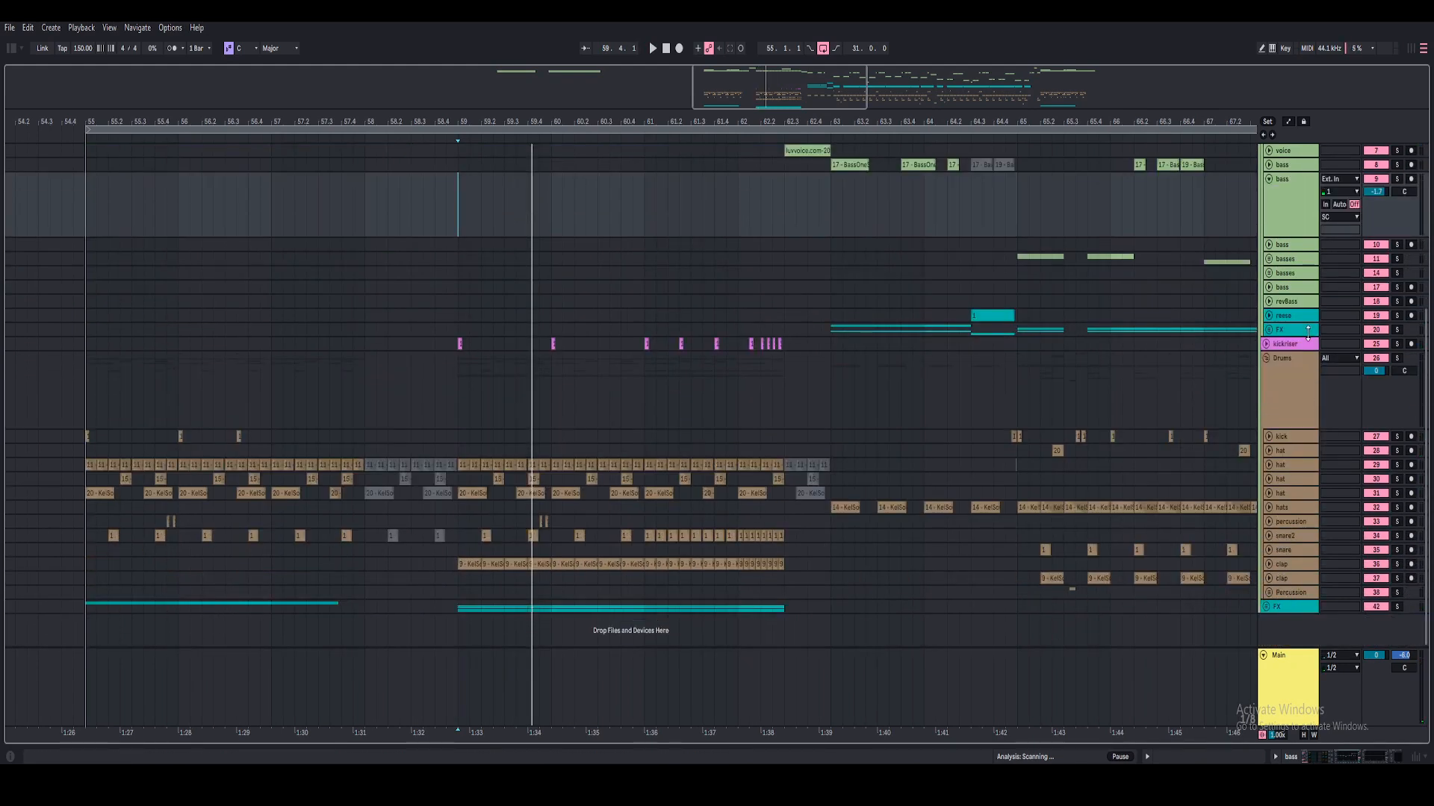
- Unfold the FX group inside SC and examine the riser track's Serum patch, closing the plug-in window at the end
click(1268, 329)
click(1287, 412)
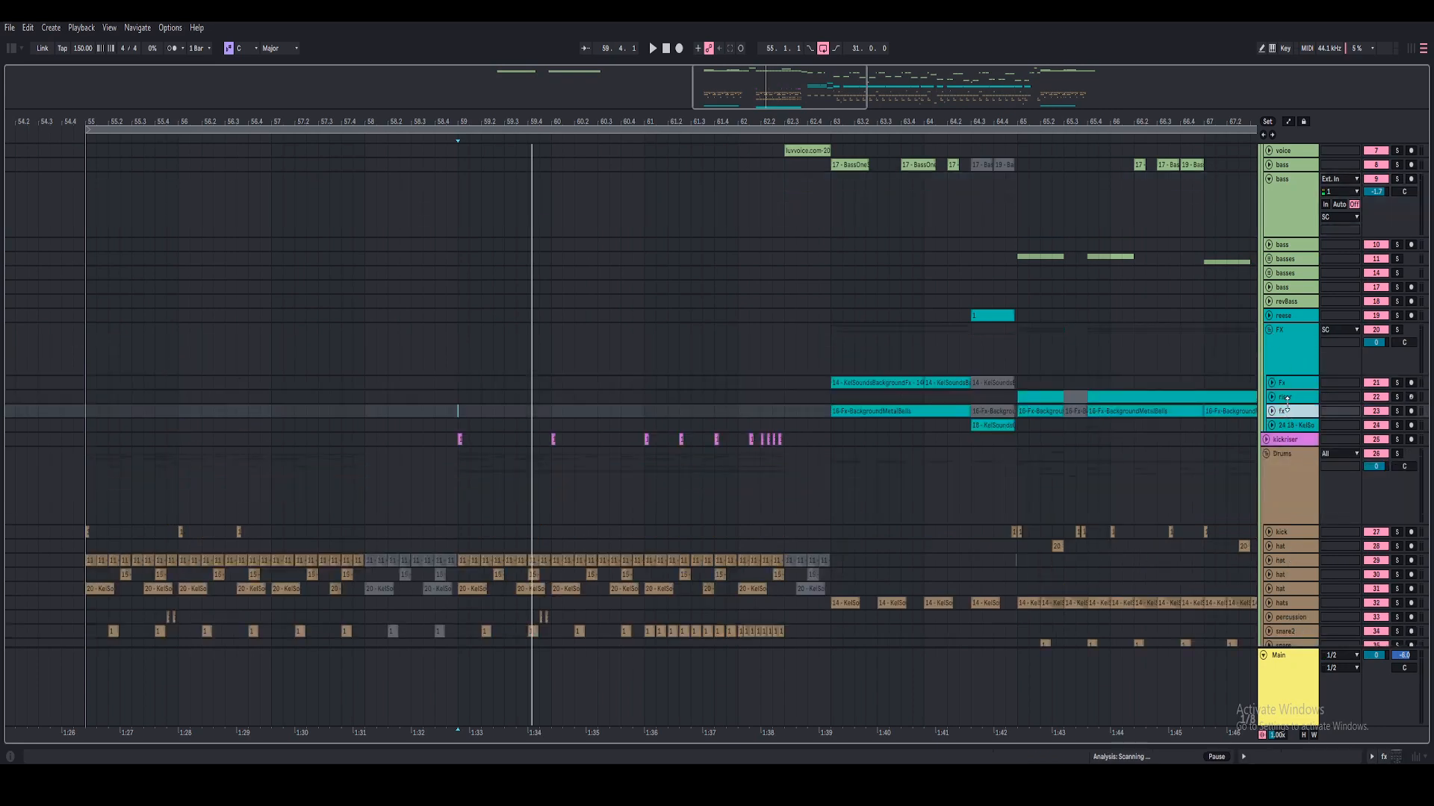
click(1288, 398)
click(1316, 760)
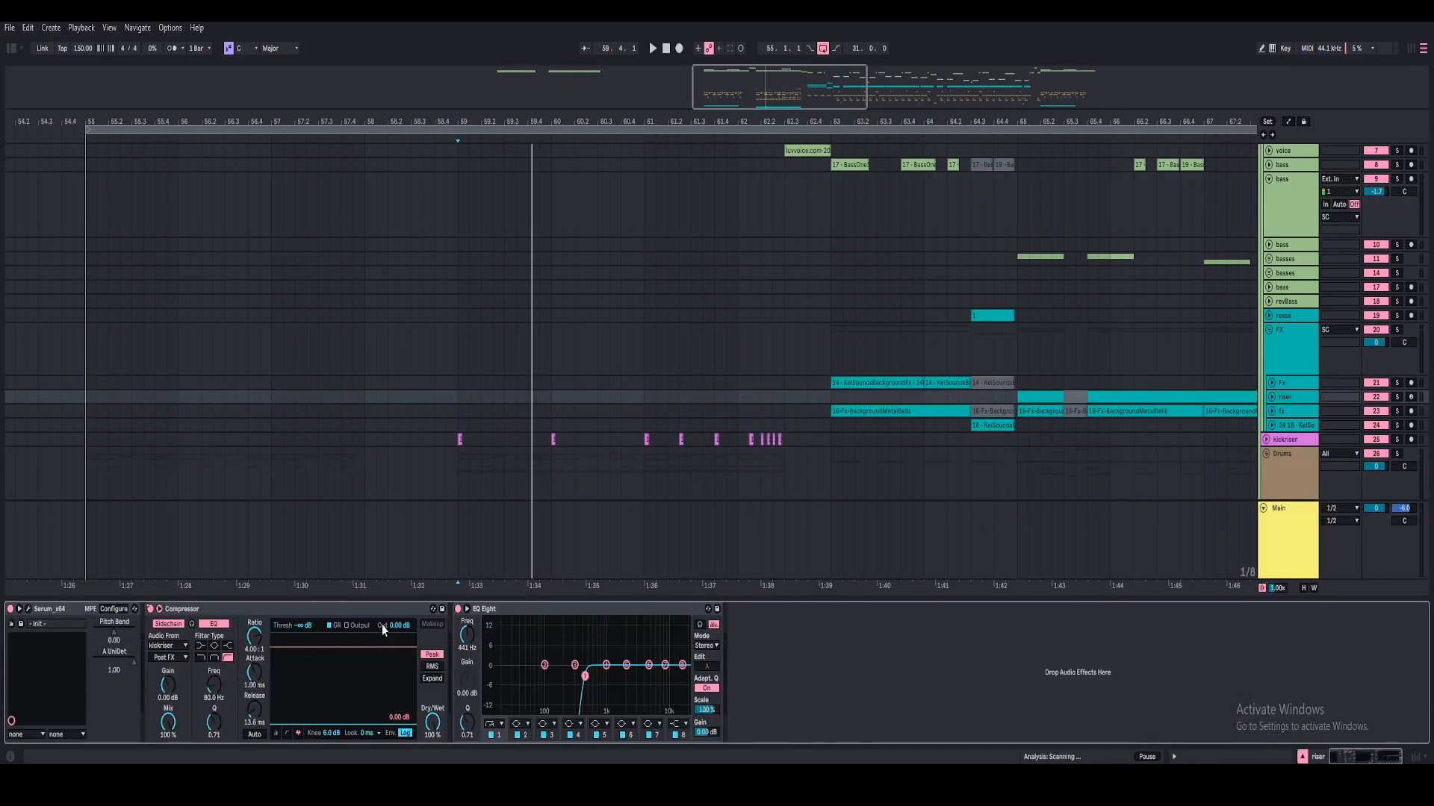
click(29, 609)
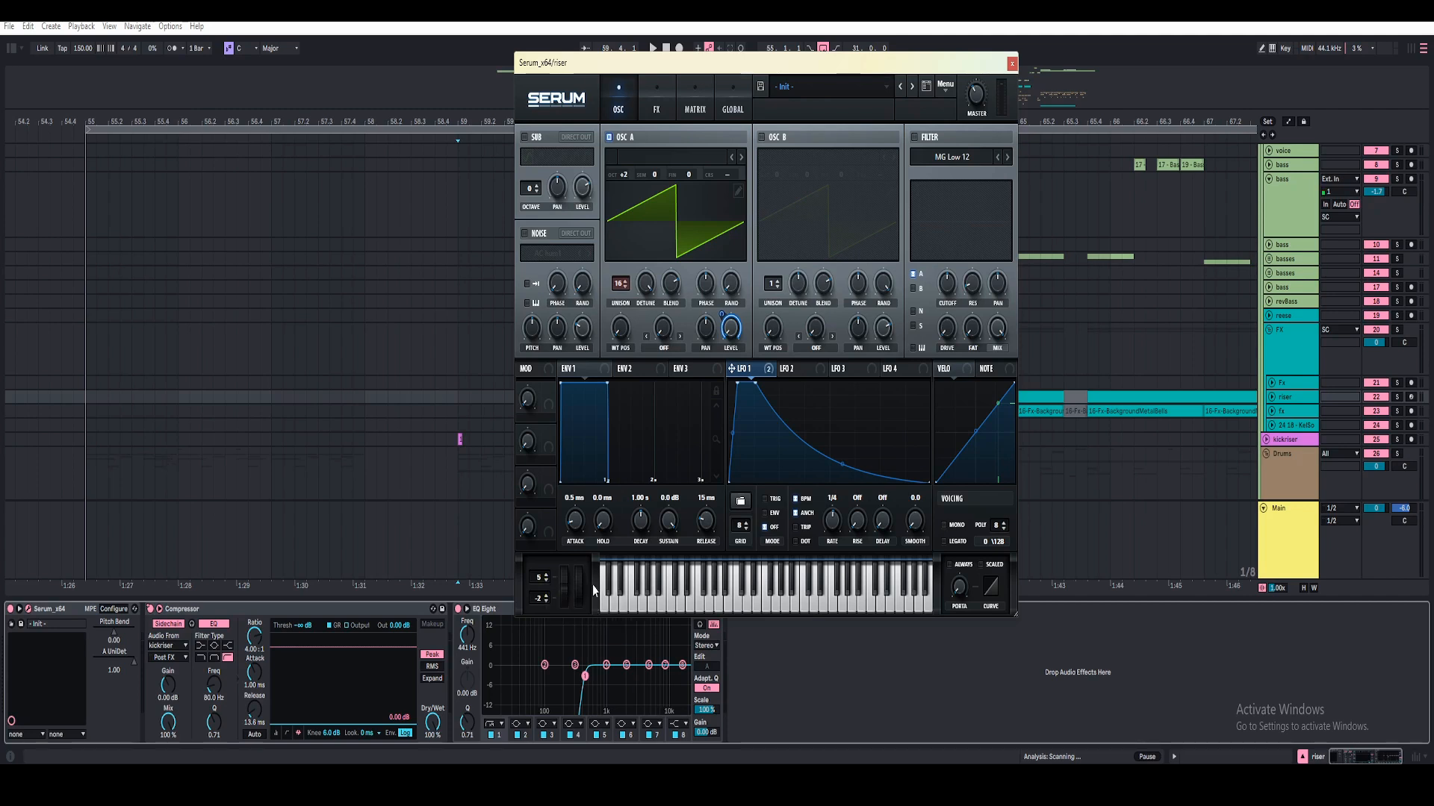
click(1012, 64)
- Unfold the separate FX group below the Drums tracks to display its fx and riser clips
scroll(754, 263, down, 5)
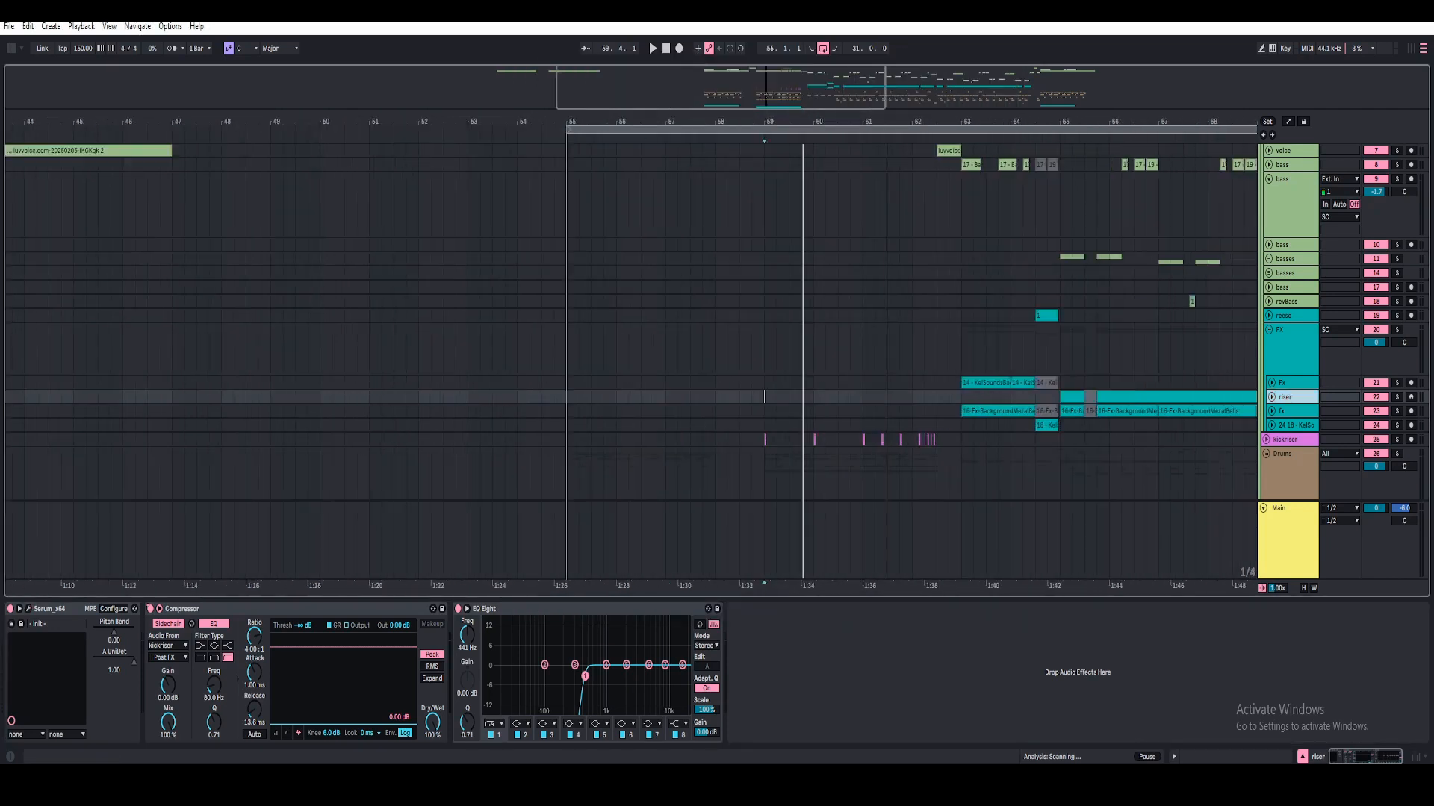
scroll(755, 266, down, 10)
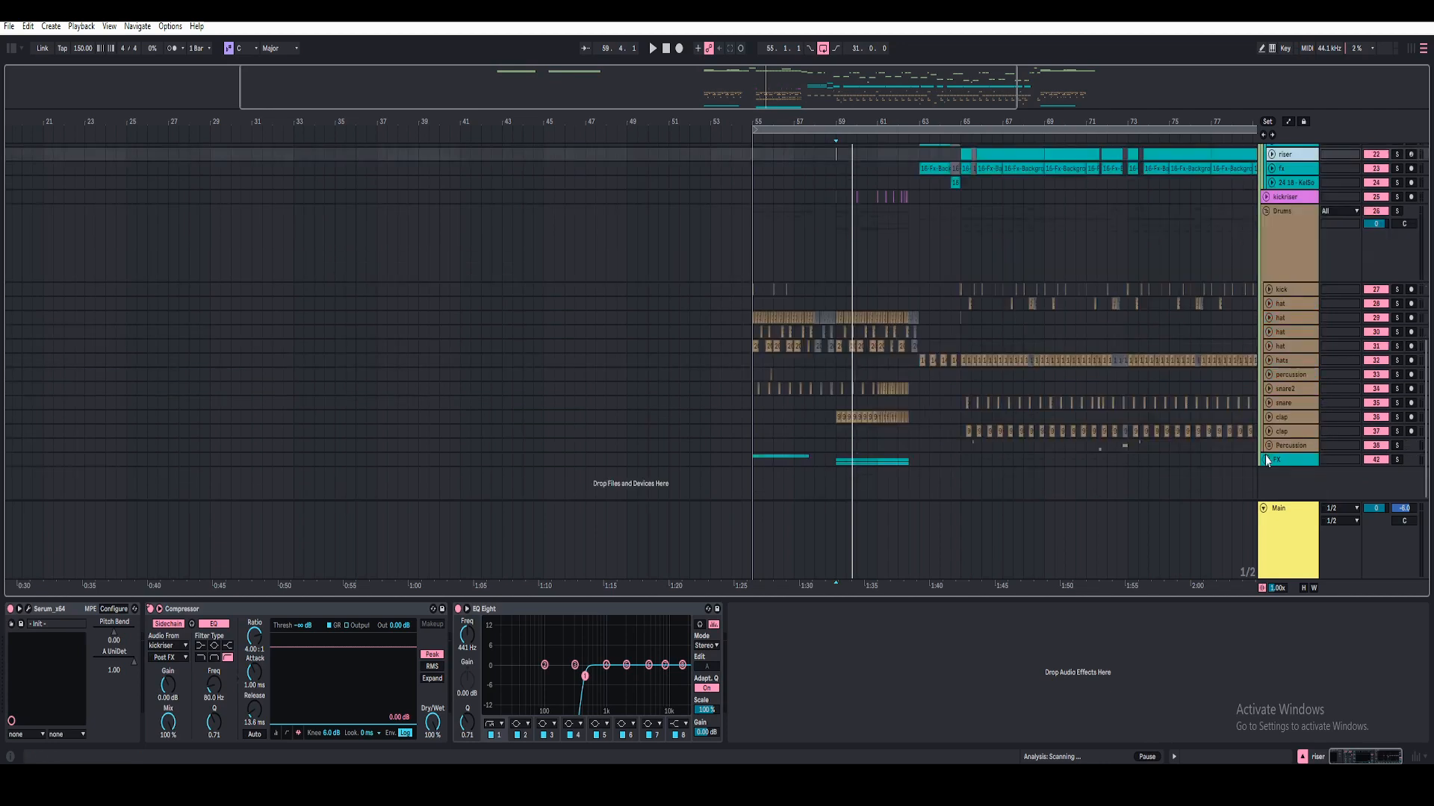
scroll(939, 444, down, 3)
scroll(790, 442, up, 4)
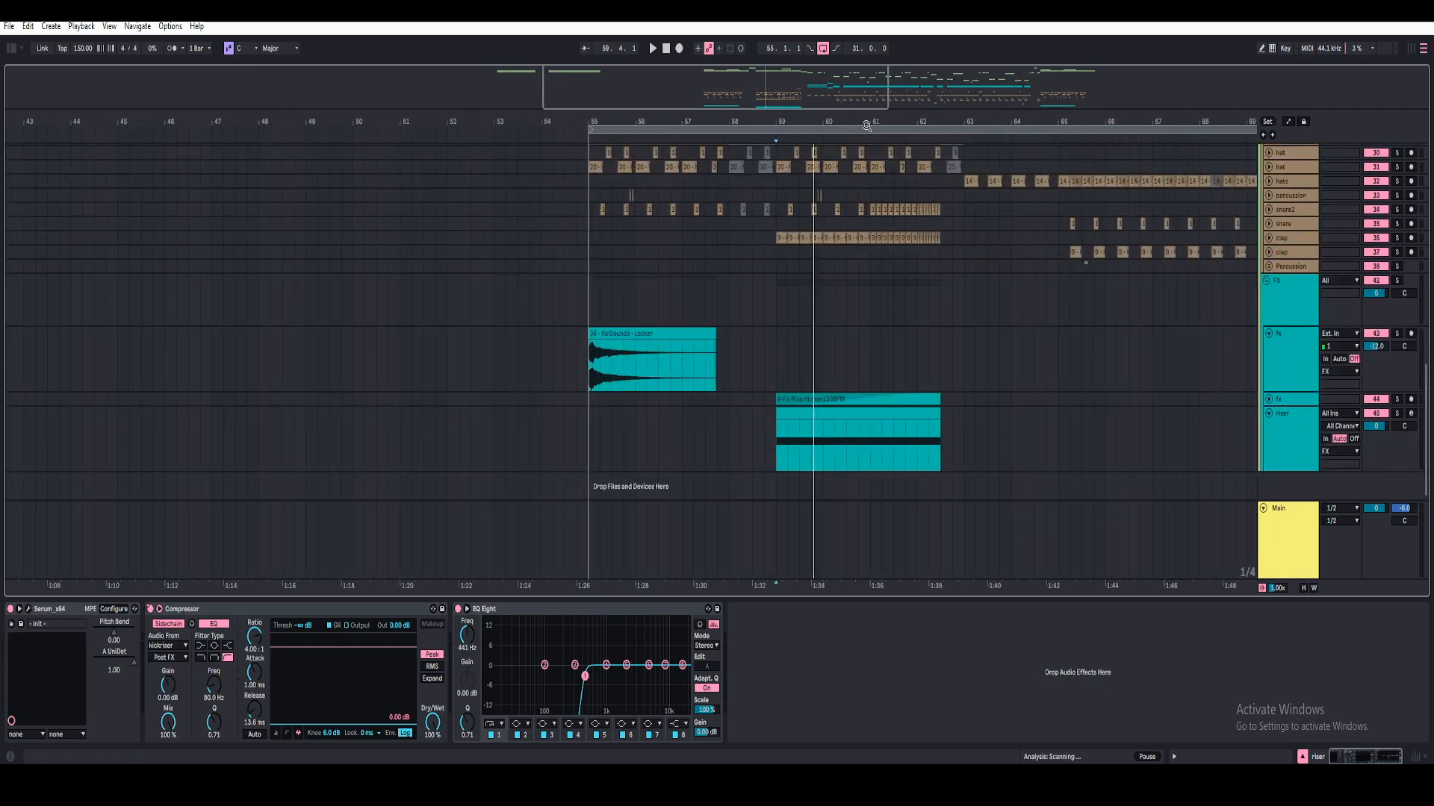
- Solo the riser track in the lower FX group and play it from 59.1.1
click(773, 442)
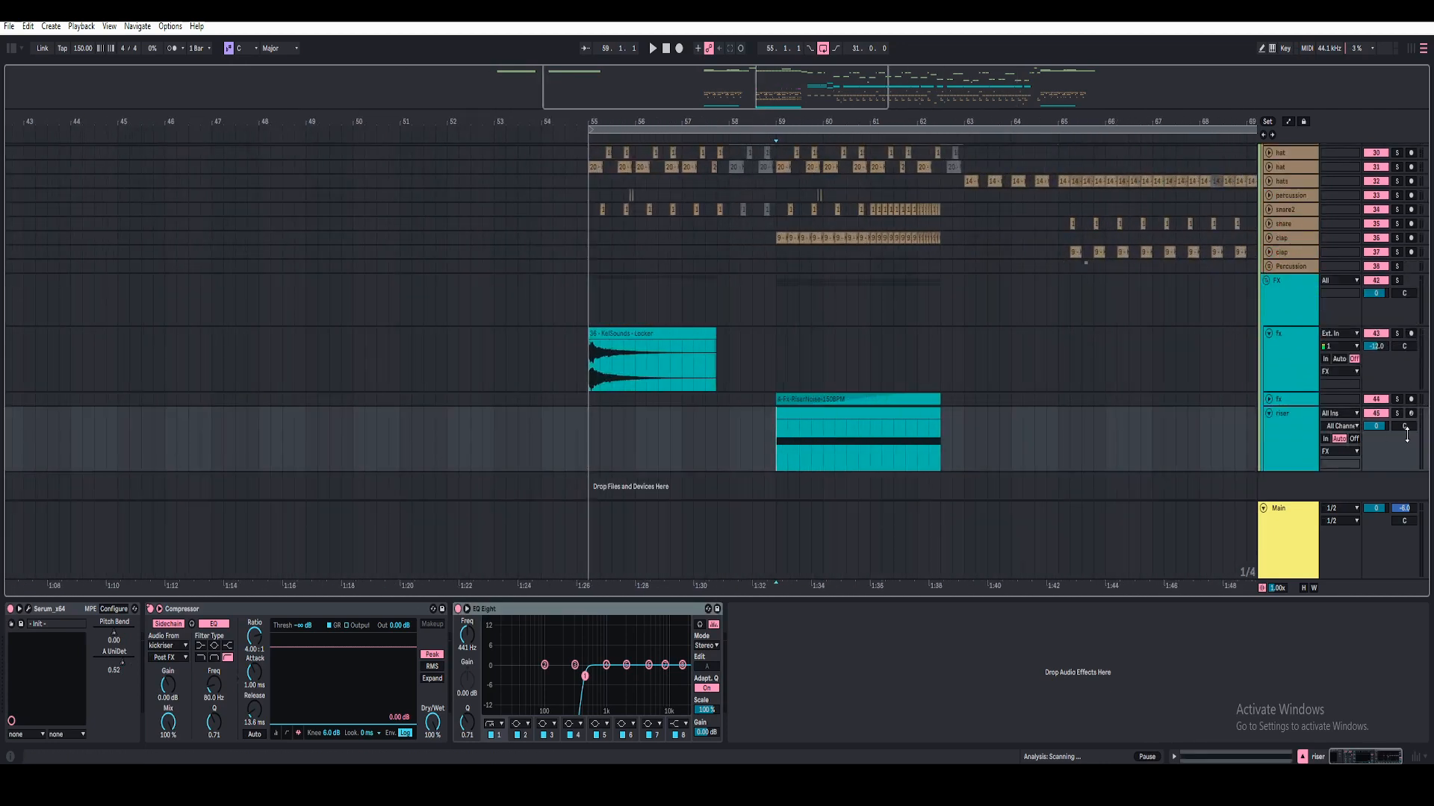
click(1398, 414)
key(space)
key(space)
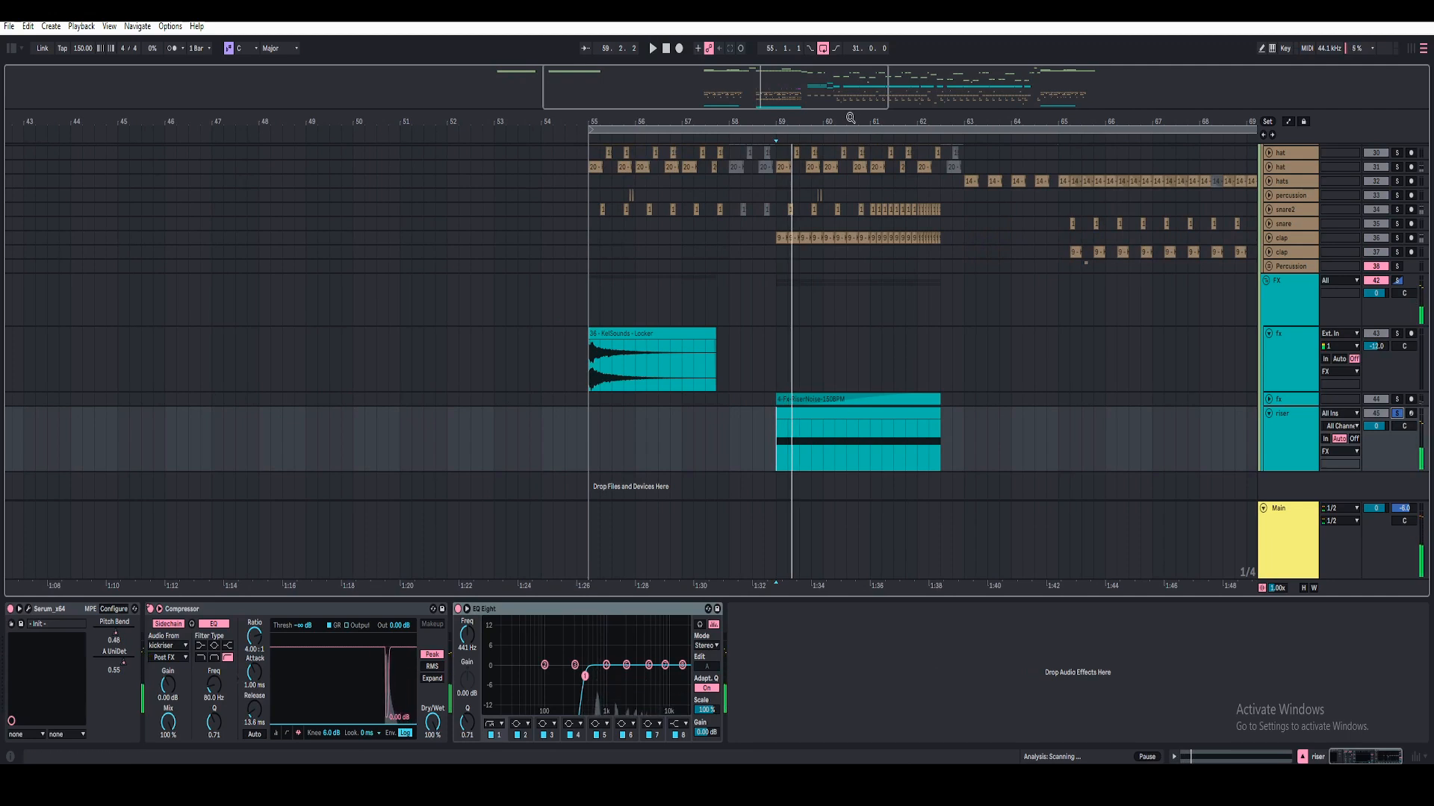
key(space)
- Solo and unfold the fx track holding the riser noise clip, play it from 59.1.1 and select the clip
drag(853, 118, 672, 172)
click(1272, 401)
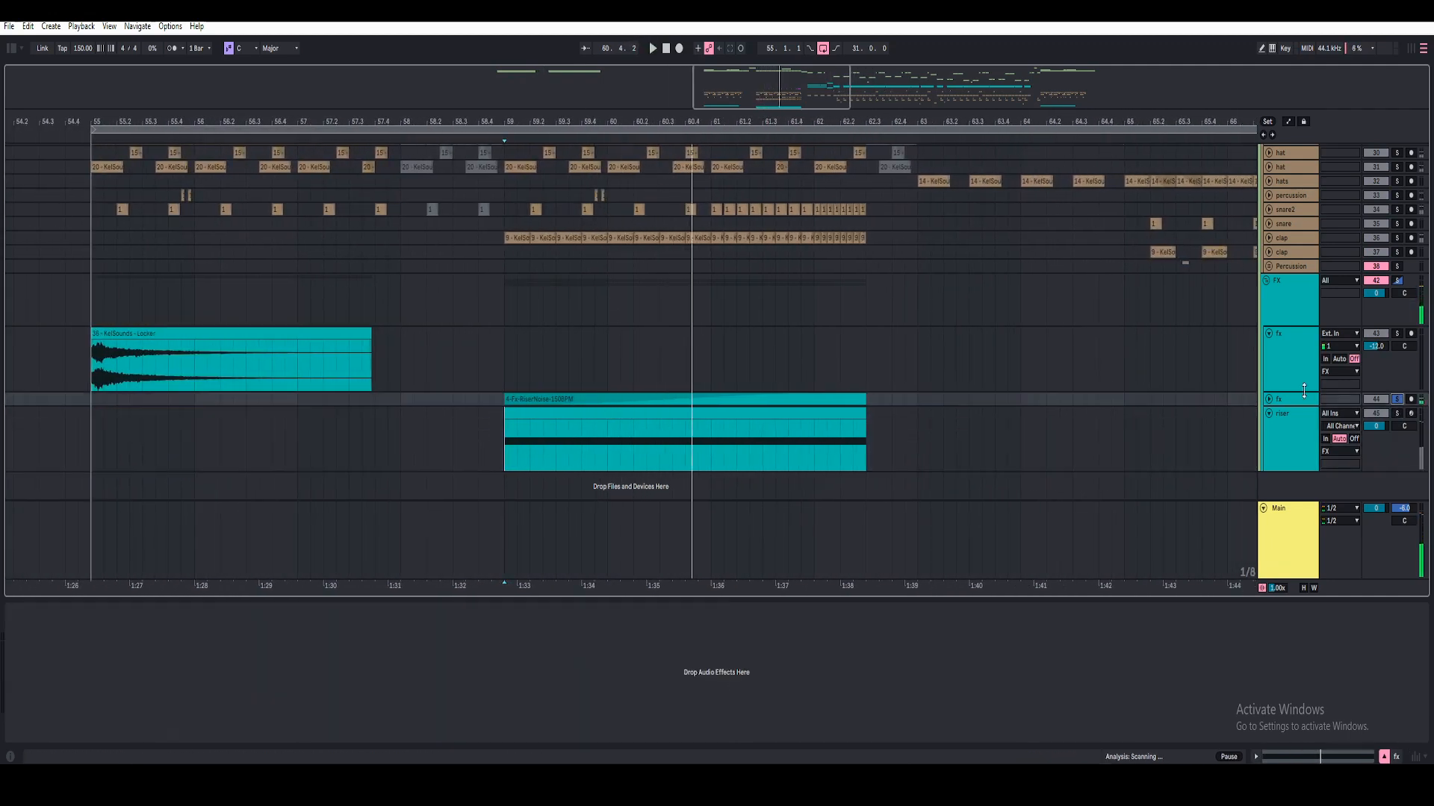
click(1270, 401)
key(space)
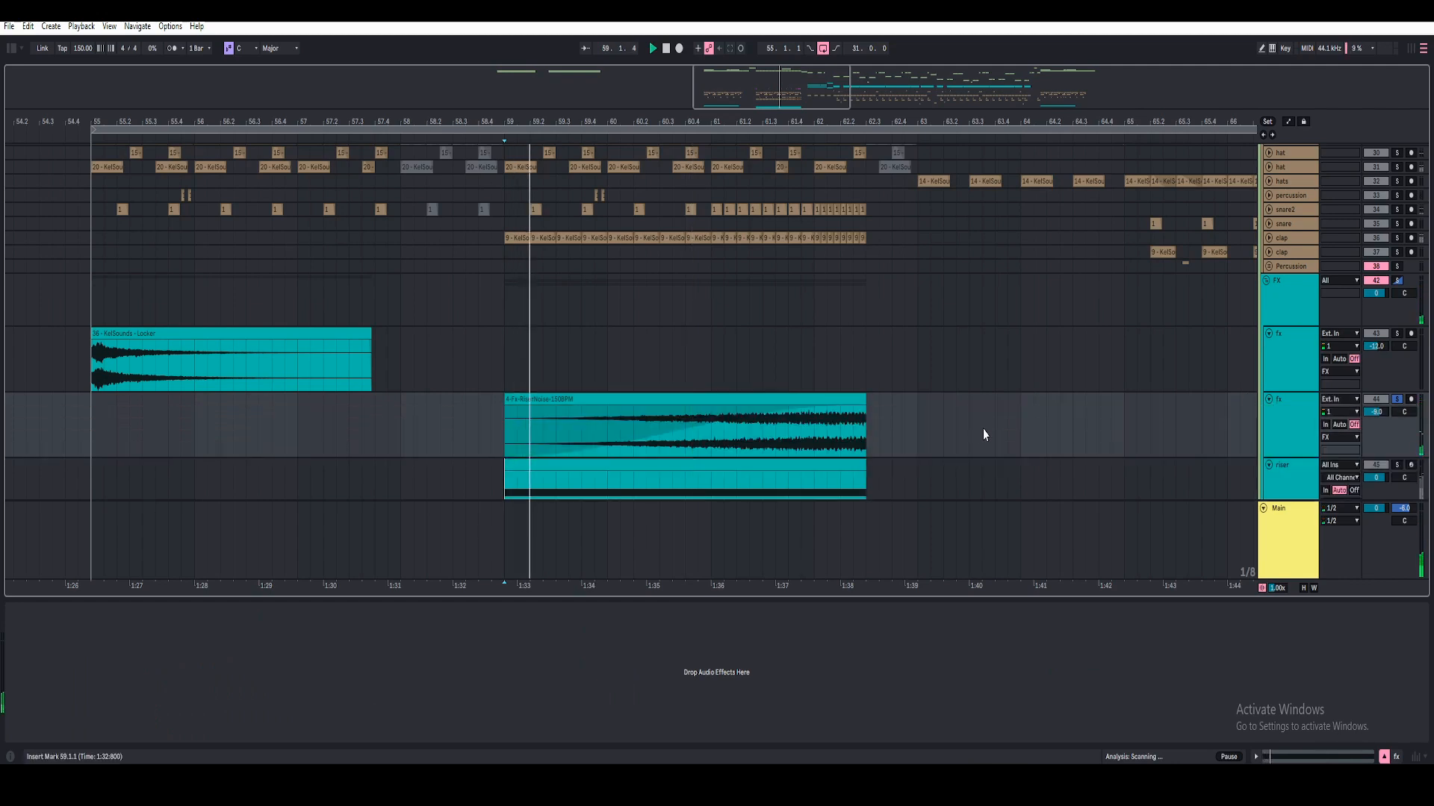
click(842, 398)
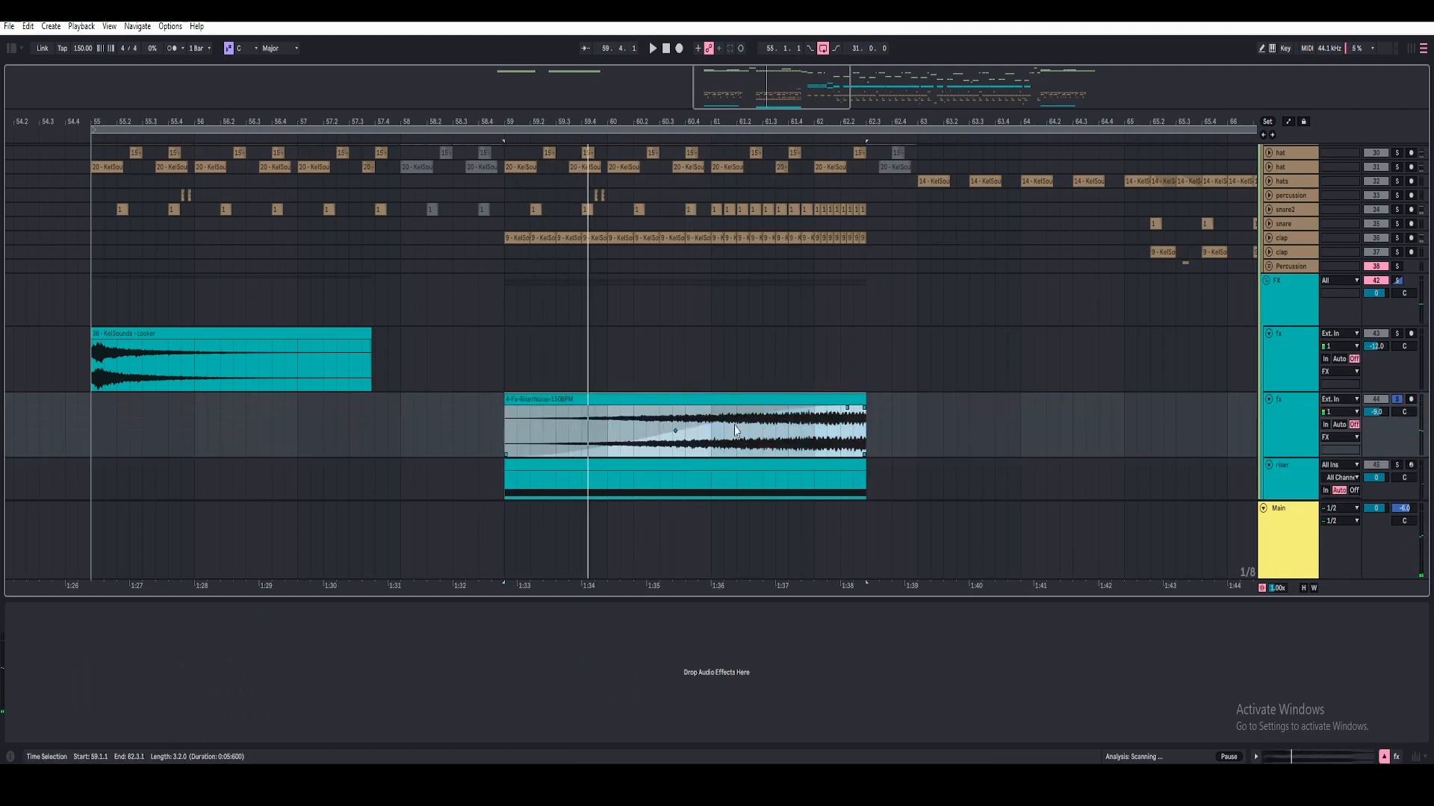
scroll(575, 400, up, 3)
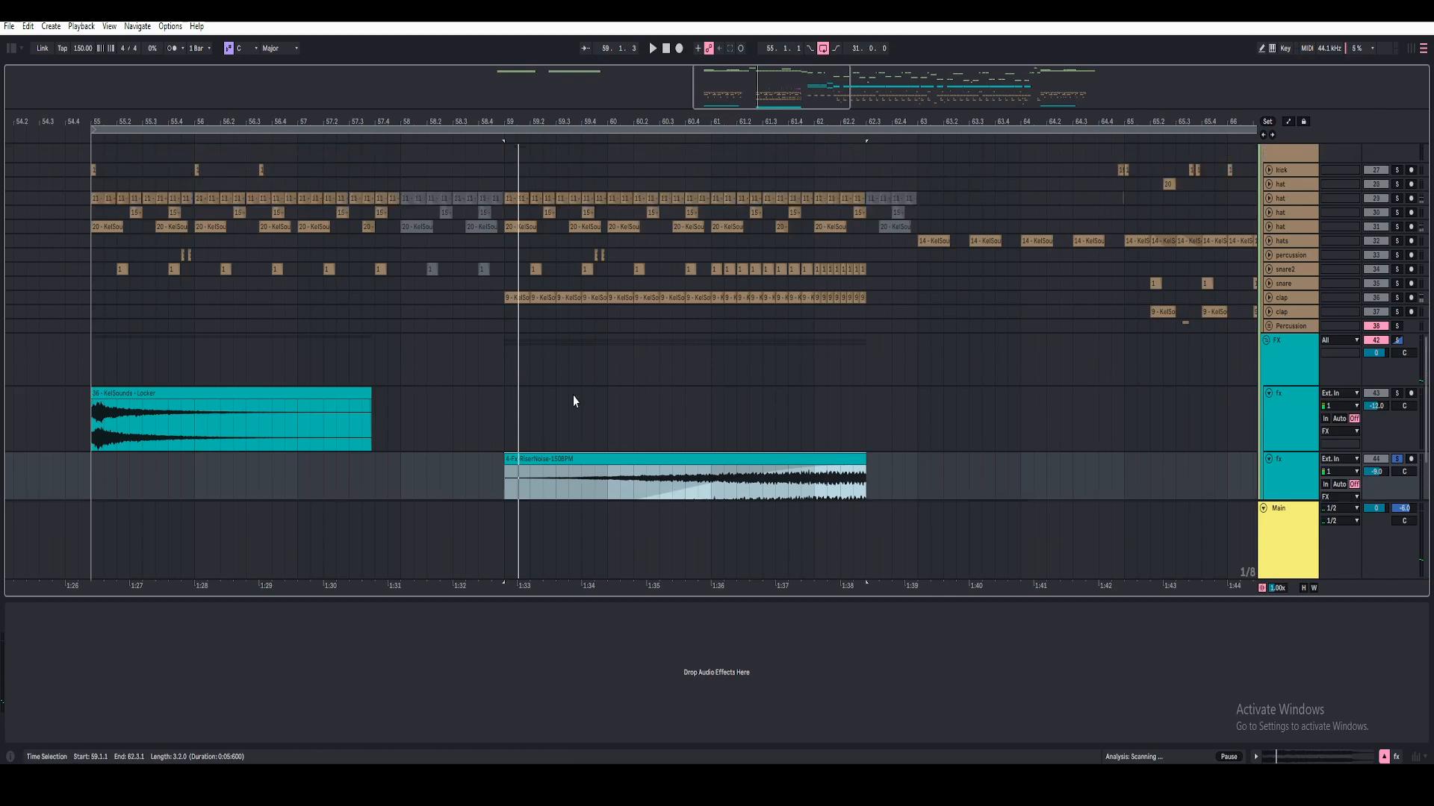
- Unfold both clap tracks, solo the one with the accelerating clap pattern and play it from 59.1.1
scroll(582, 401, down, 2)
click(1268, 297)
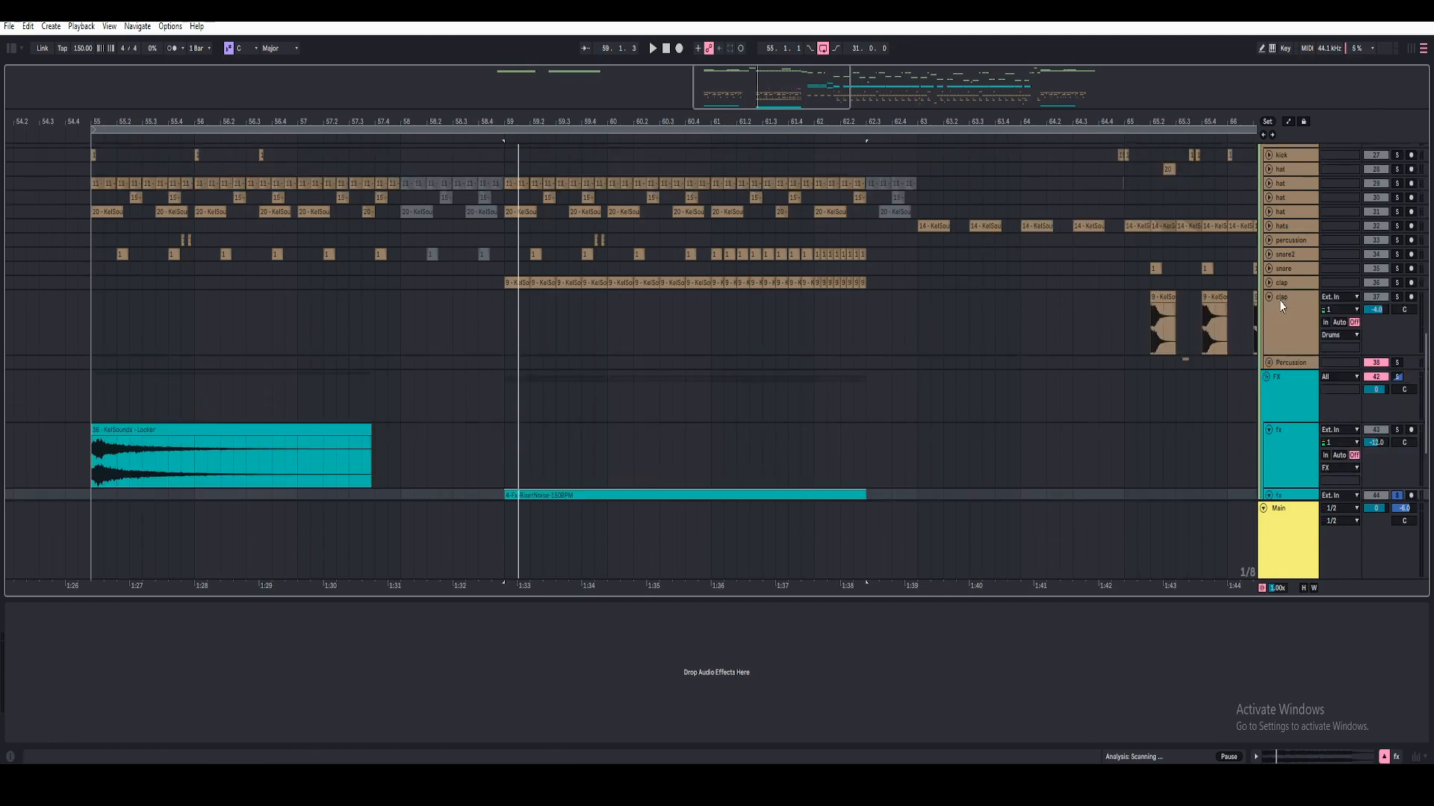
click(1283, 307)
click(1397, 297)
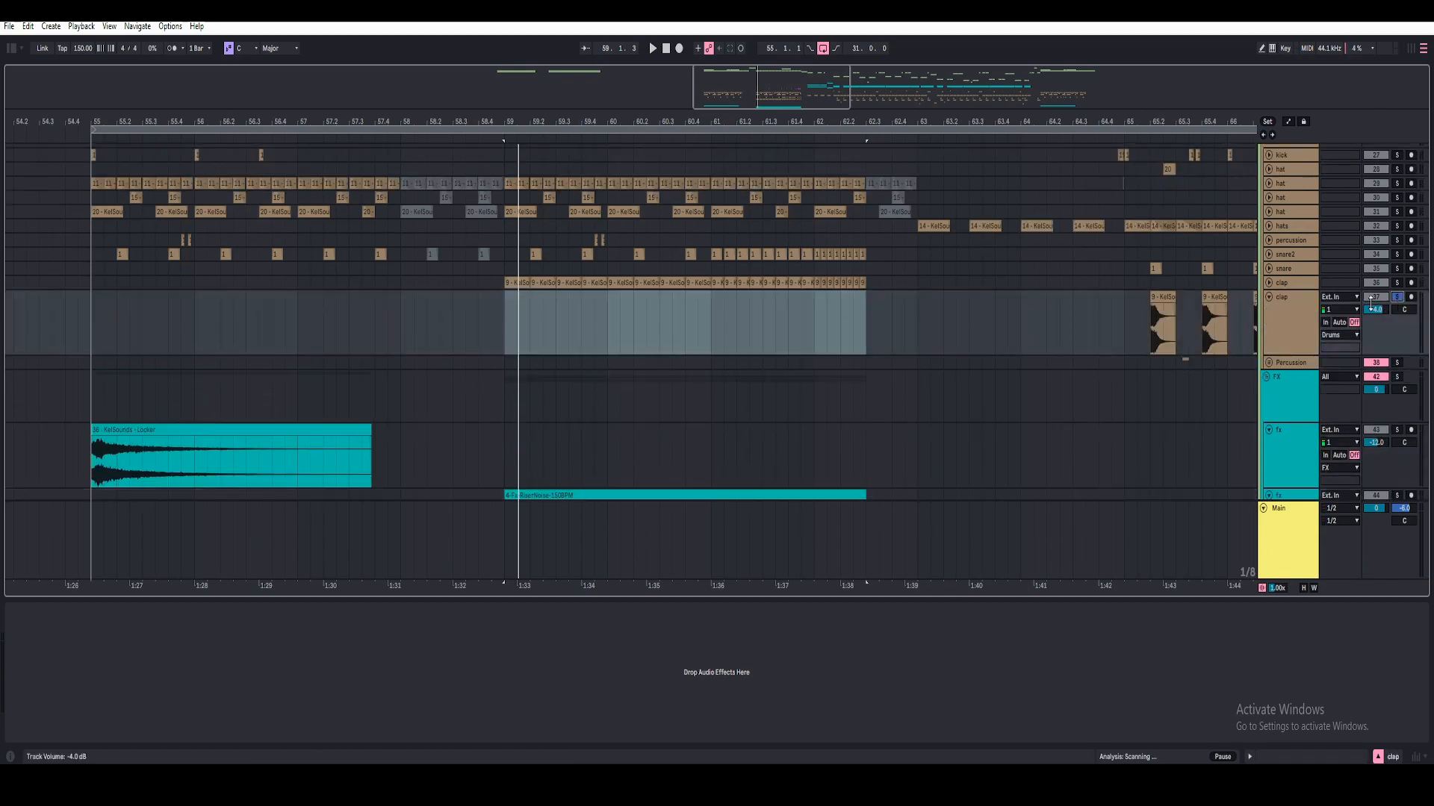
click(1397, 284)
key(space)
click(1269, 283)
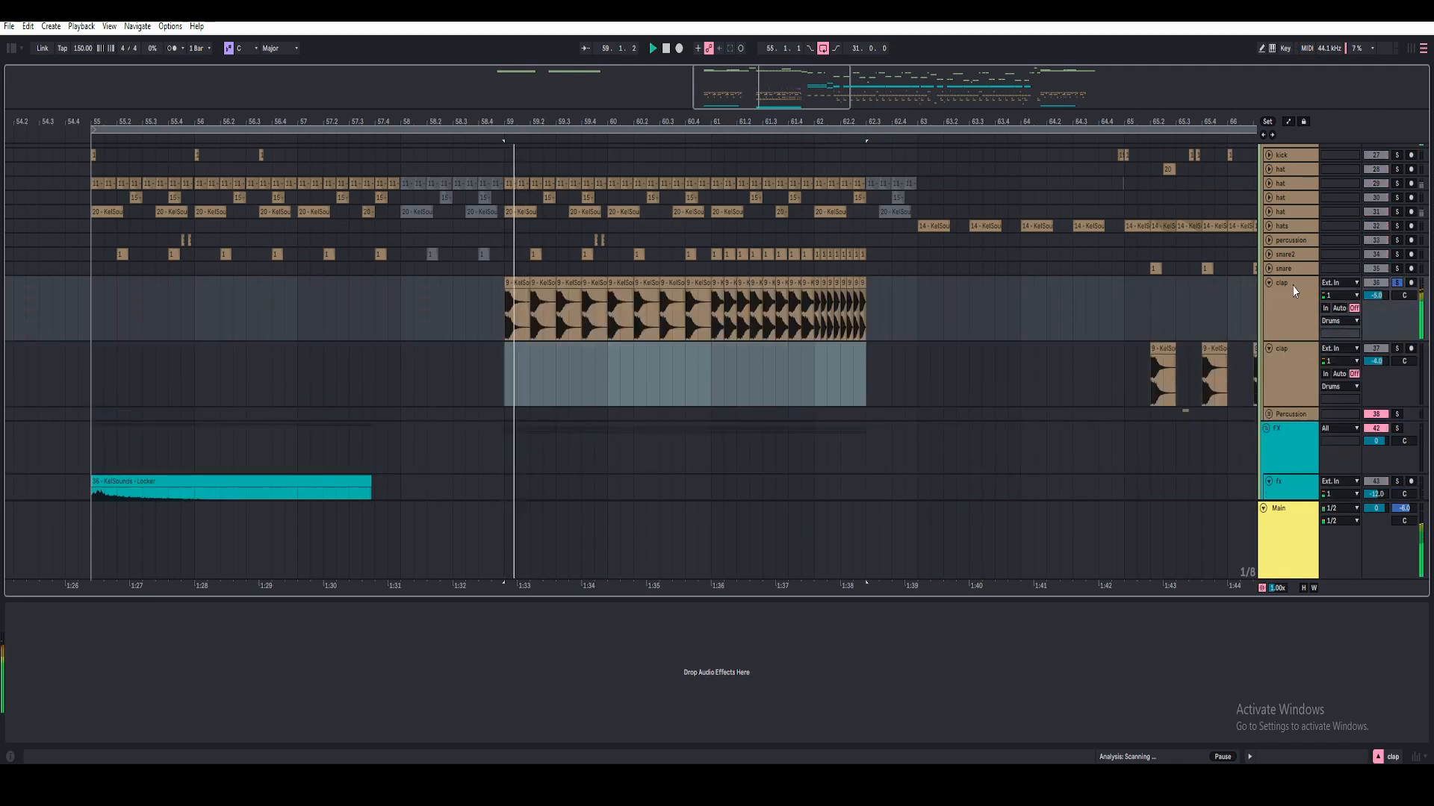
- Fold the clap track with the accelerating pattern and select the Drums group to display its effects chain
click(1273, 290)
click(1269, 284)
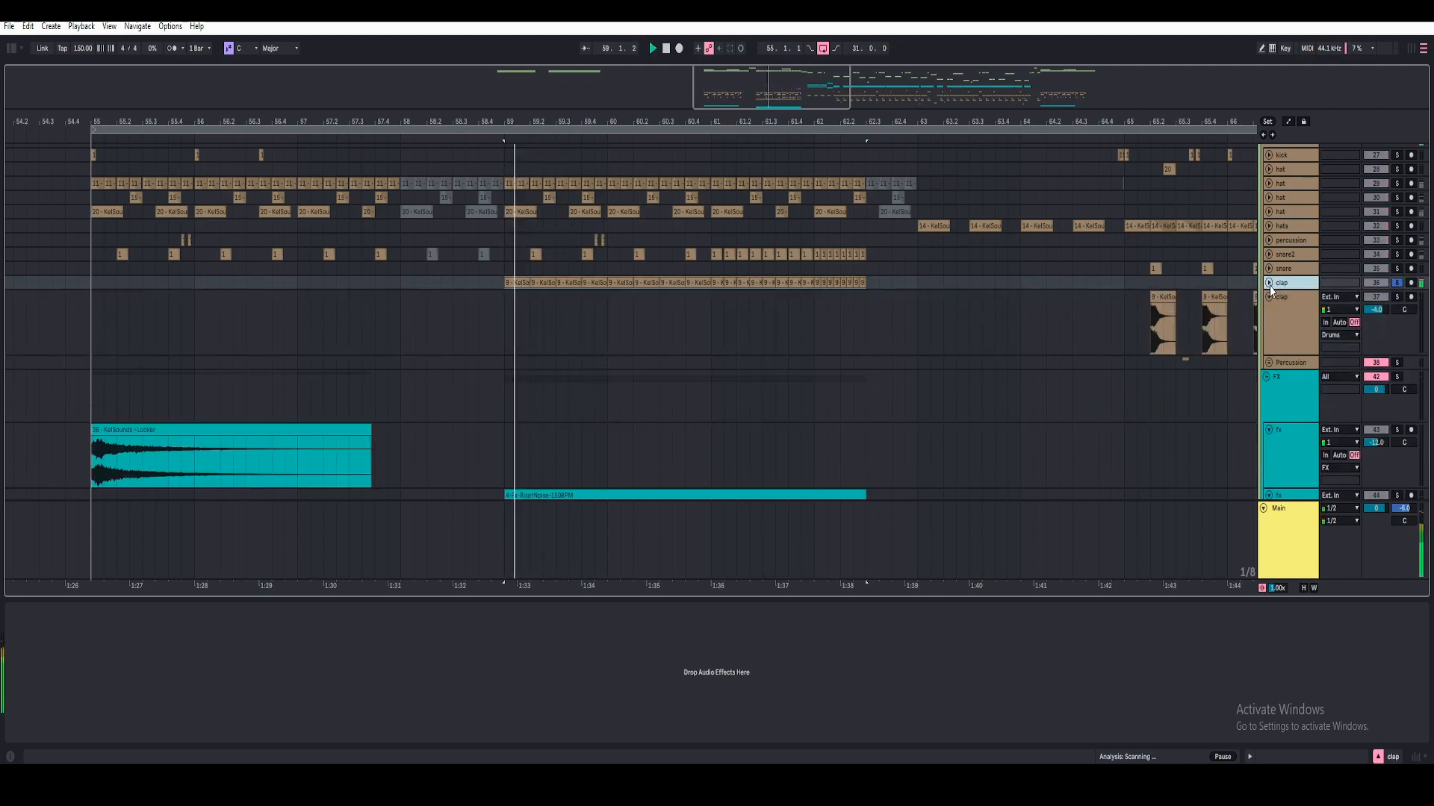
scroll(1283, 295, up, 2)
scroll(806, 306, up, 5)
click(806, 306)
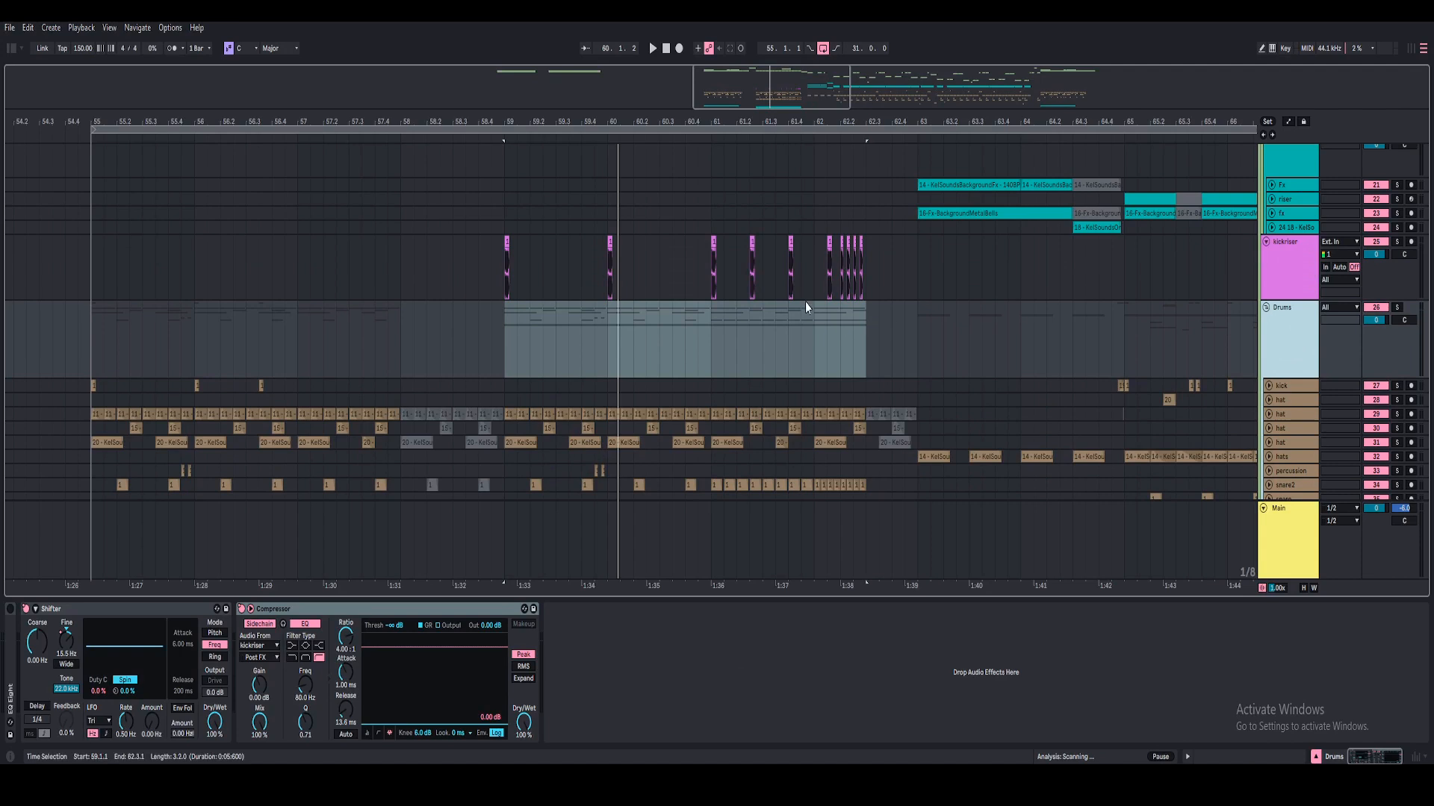
- Select the kickriser track, mark the span around its first two kicks, and select its EQ Eight device
click(594, 270)
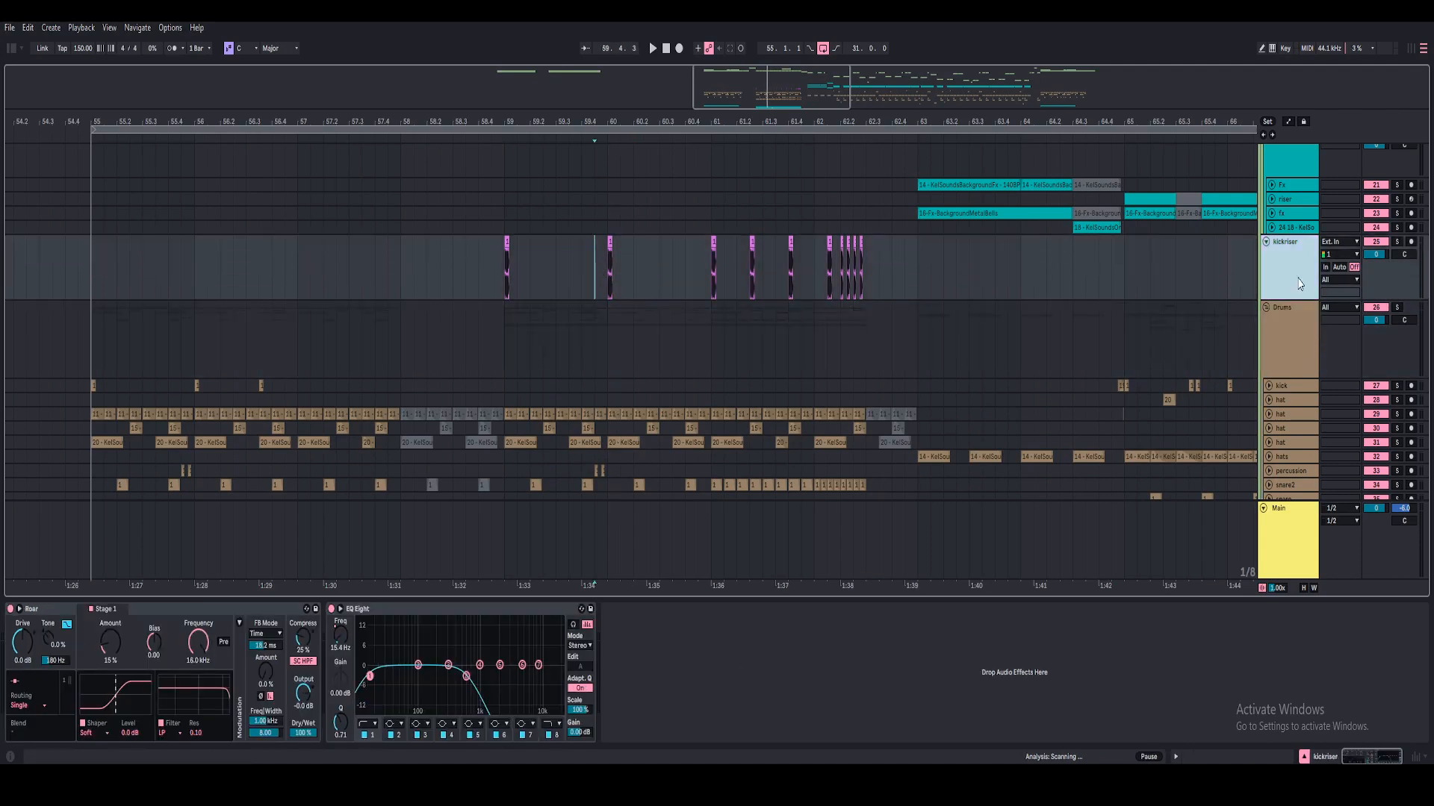
drag(489, 275, 638, 274)
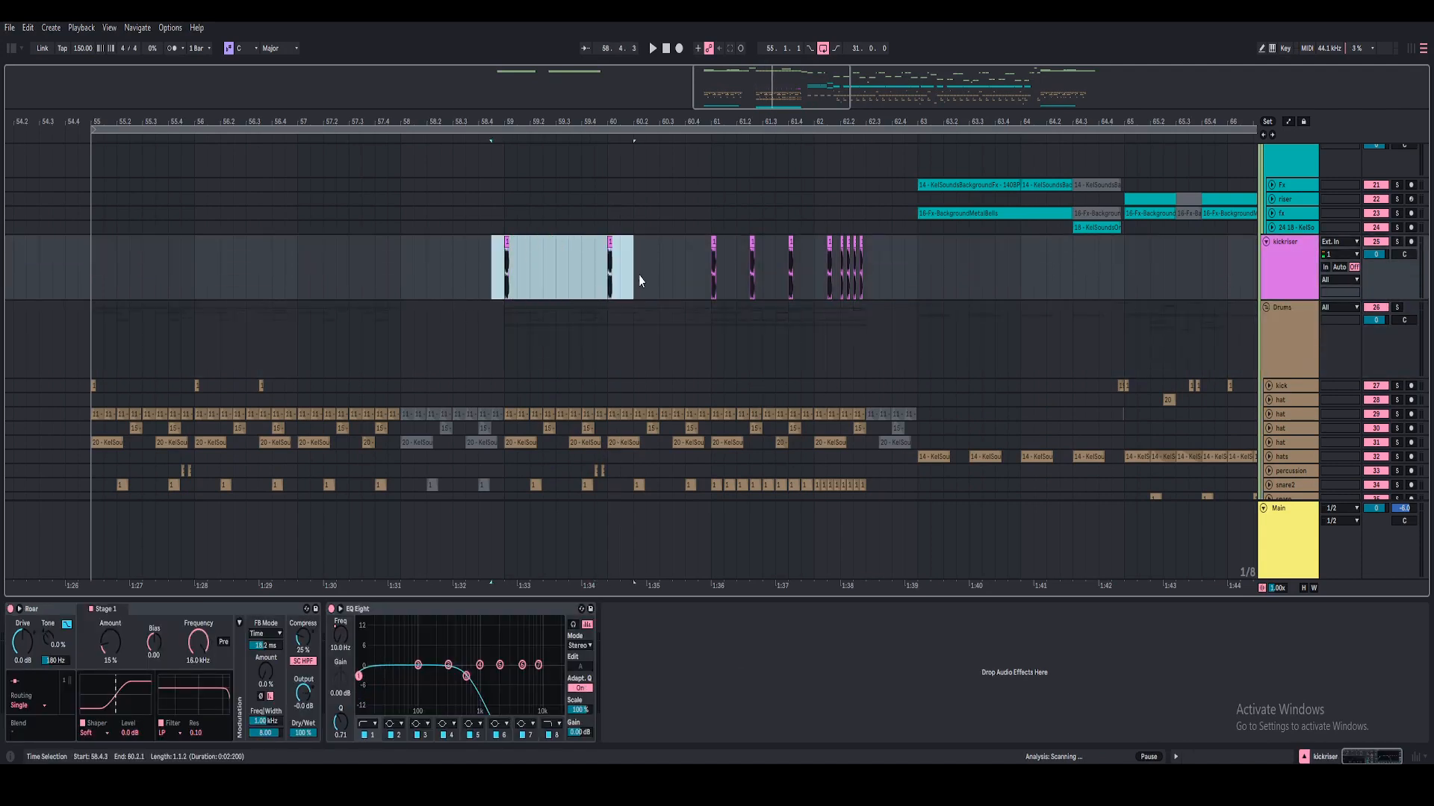
click(639, 275)
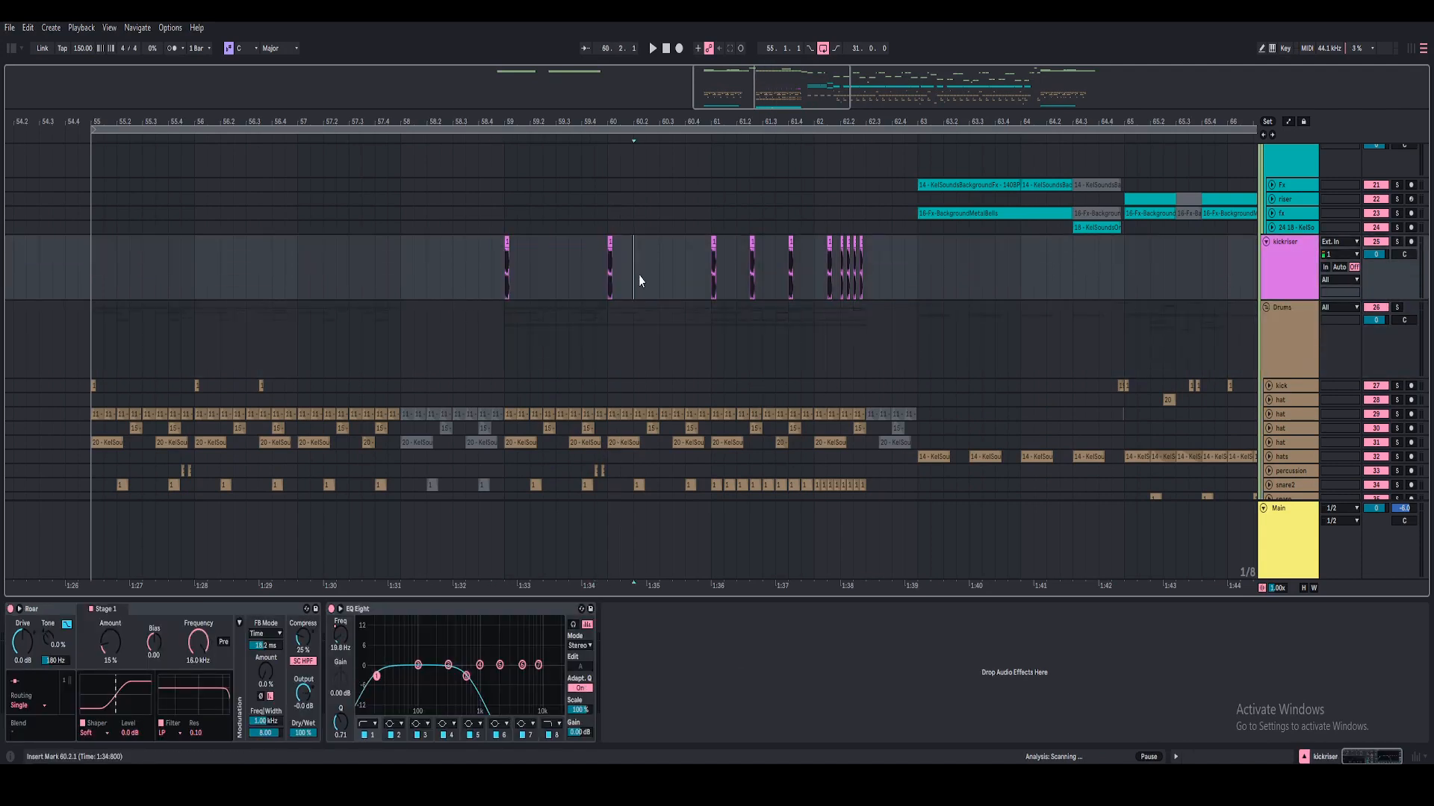
click(546, 261)
click(464, 612)
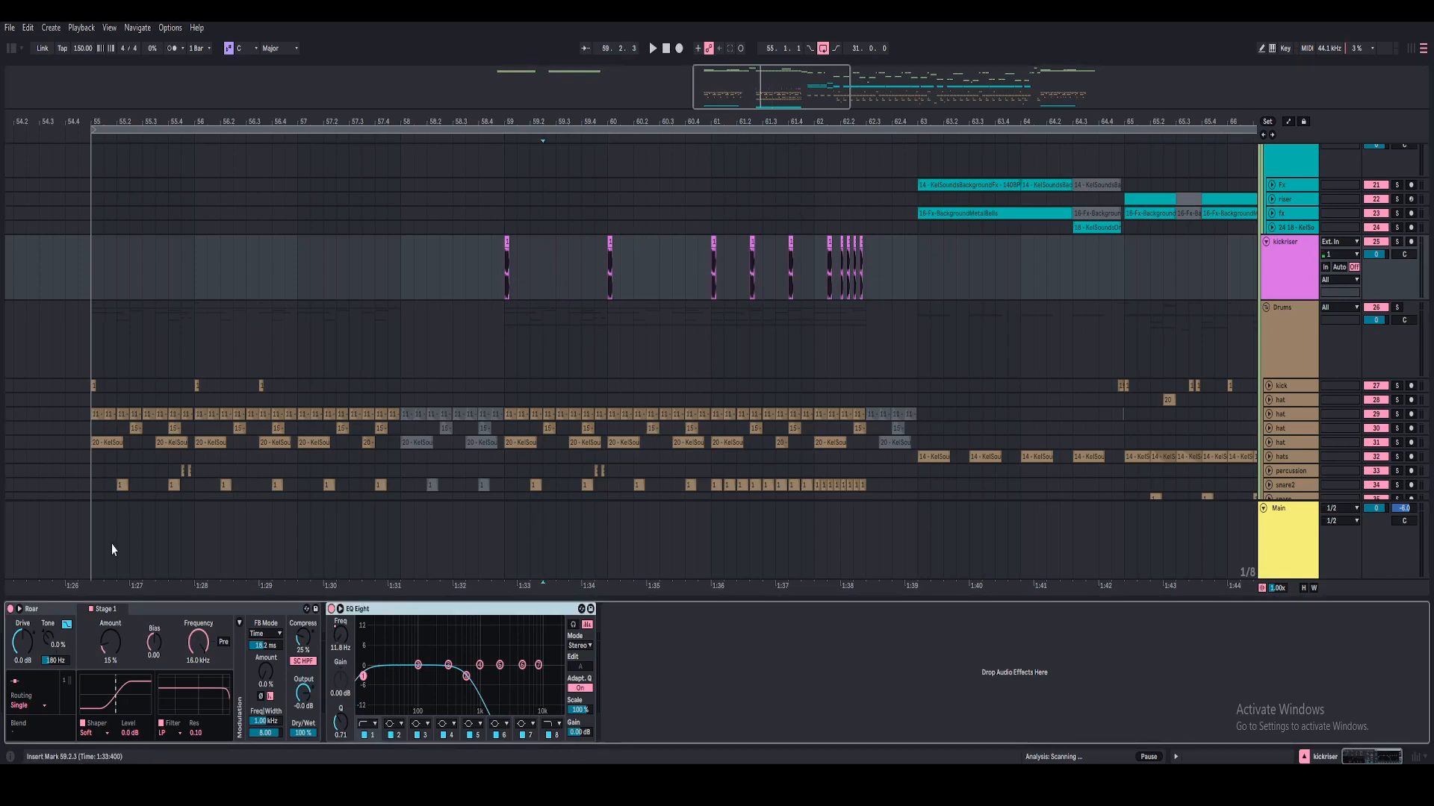
- Show the automation lanes and examine the Drums group's Compressor on/off automation alongside the kickriser's EQ Eight frequency curve
click(543, 336)
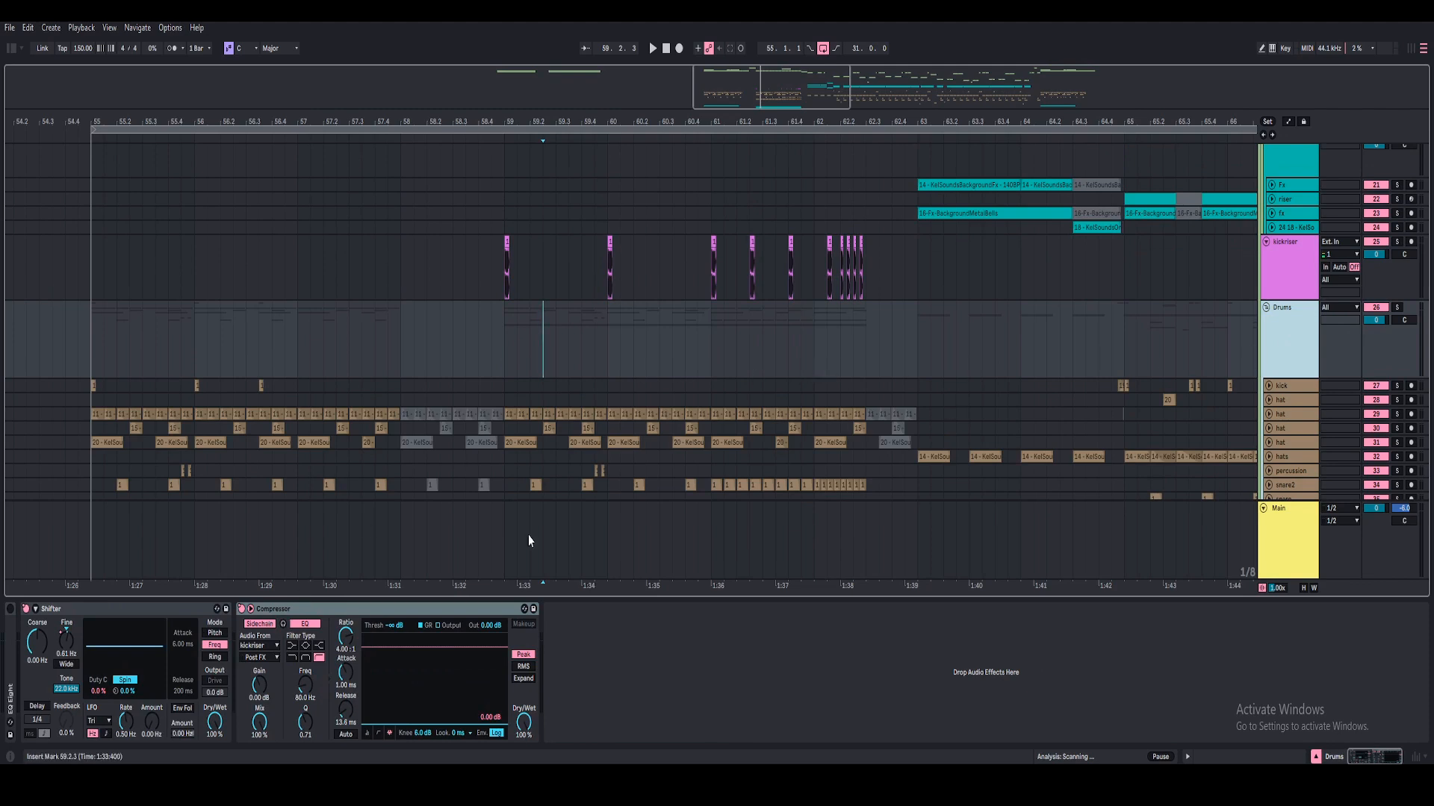
key(a)
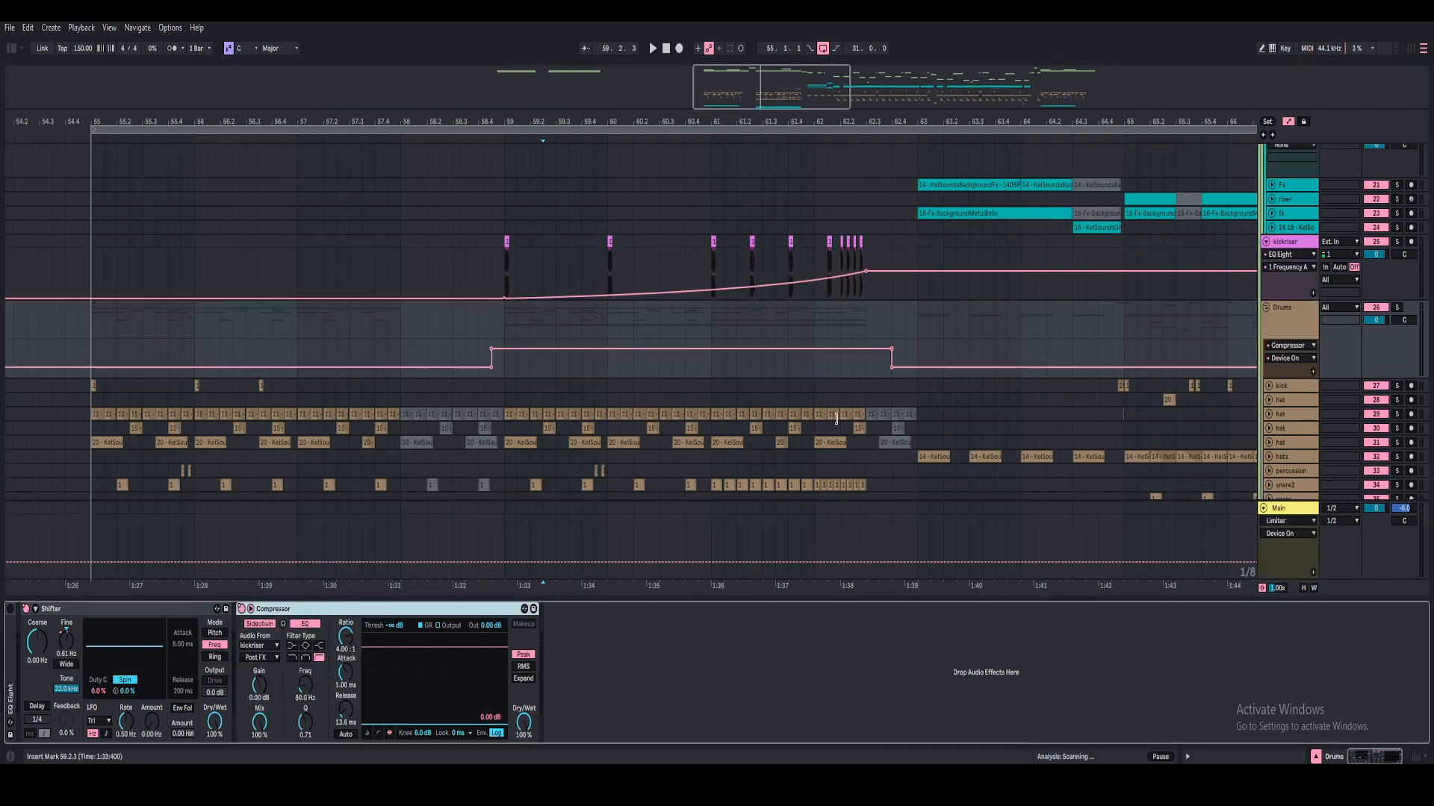
drag(965, 123, 1056, 133)
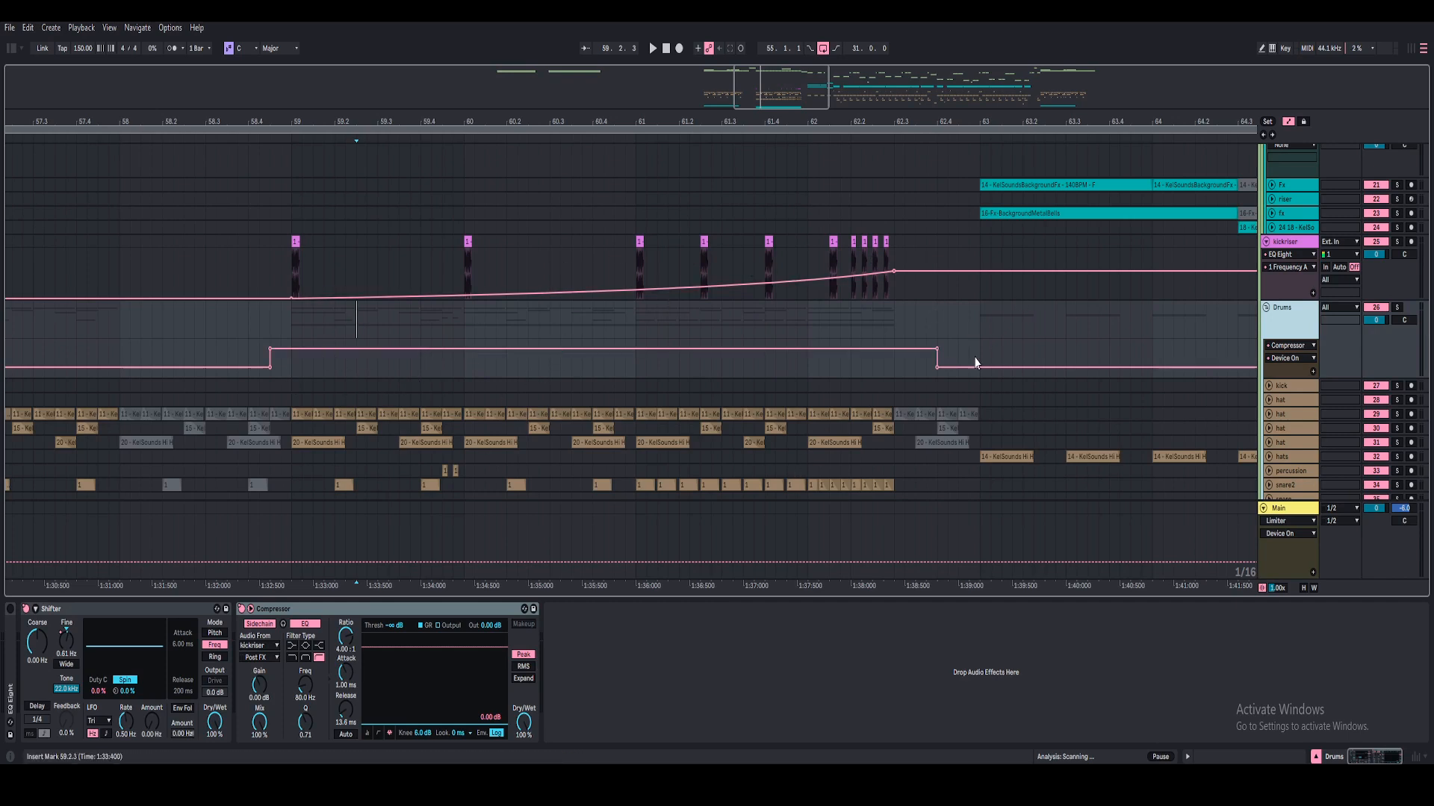
mouse_move(991, 121)
mouse_down()
mouse_move(901, 118)
mouse_move(842, 47)
mouse_up()
click(910, 330)
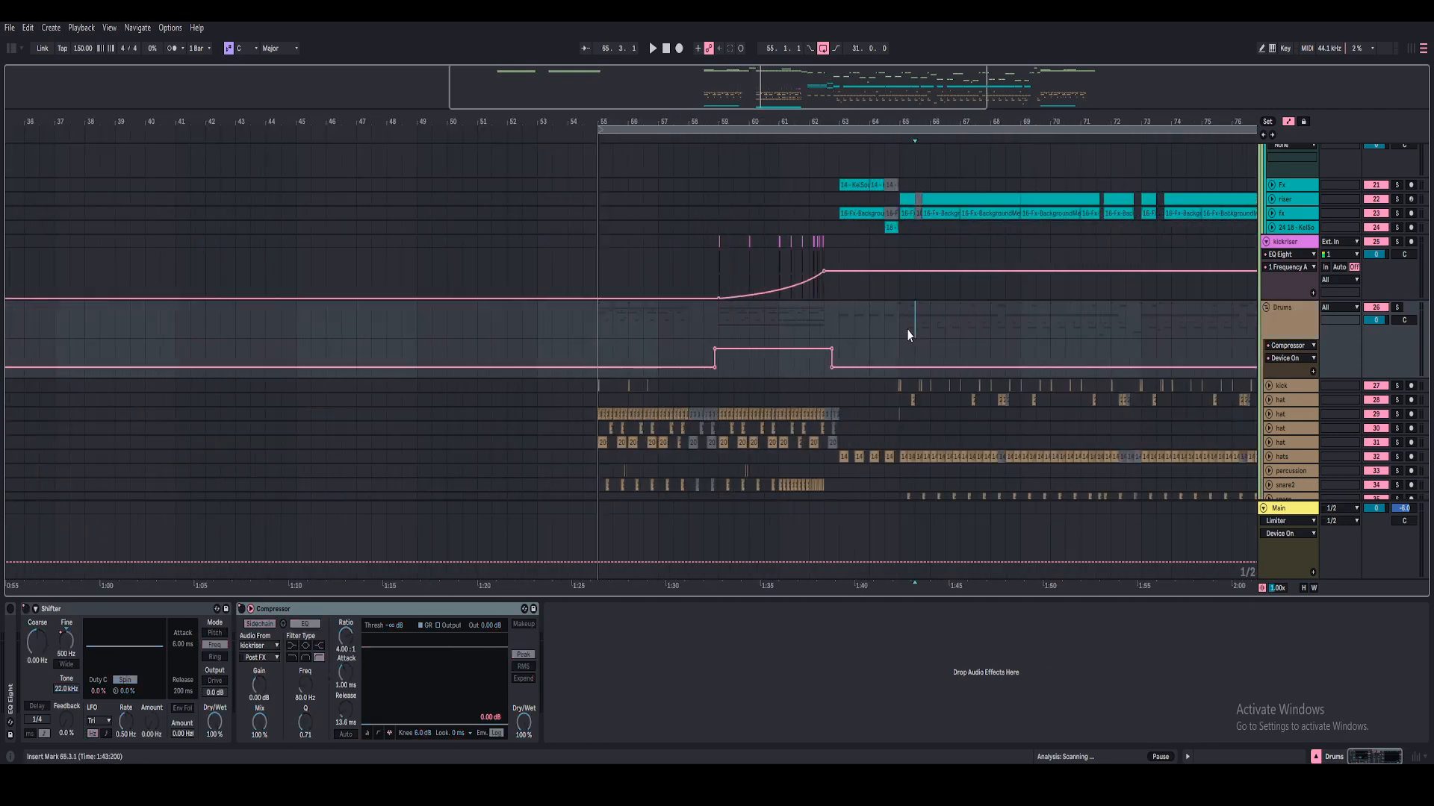
drag(926, 128, 901, 329)
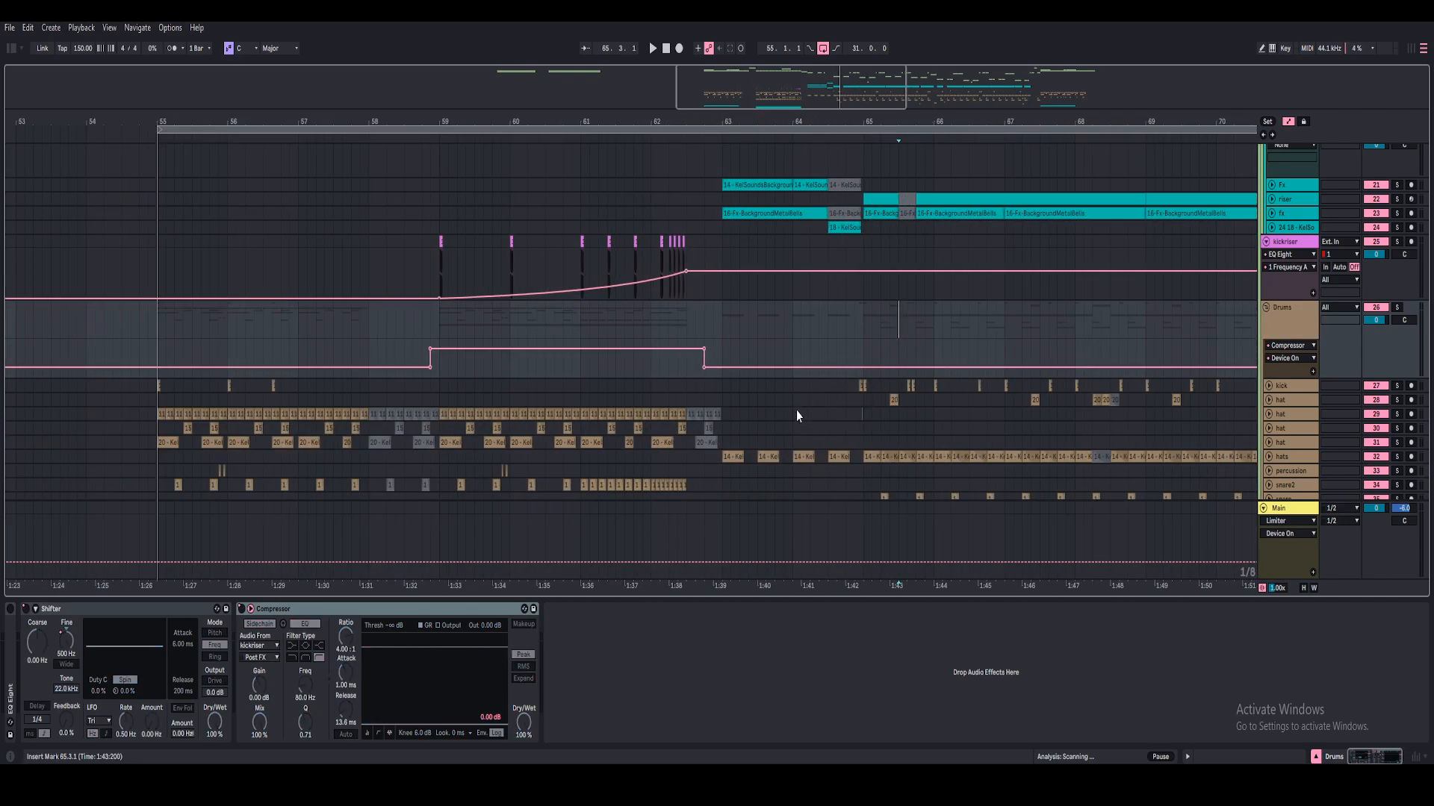
- Unfold the hats track, solo the Drums group and play it from 63.1.1
click(652, 470)
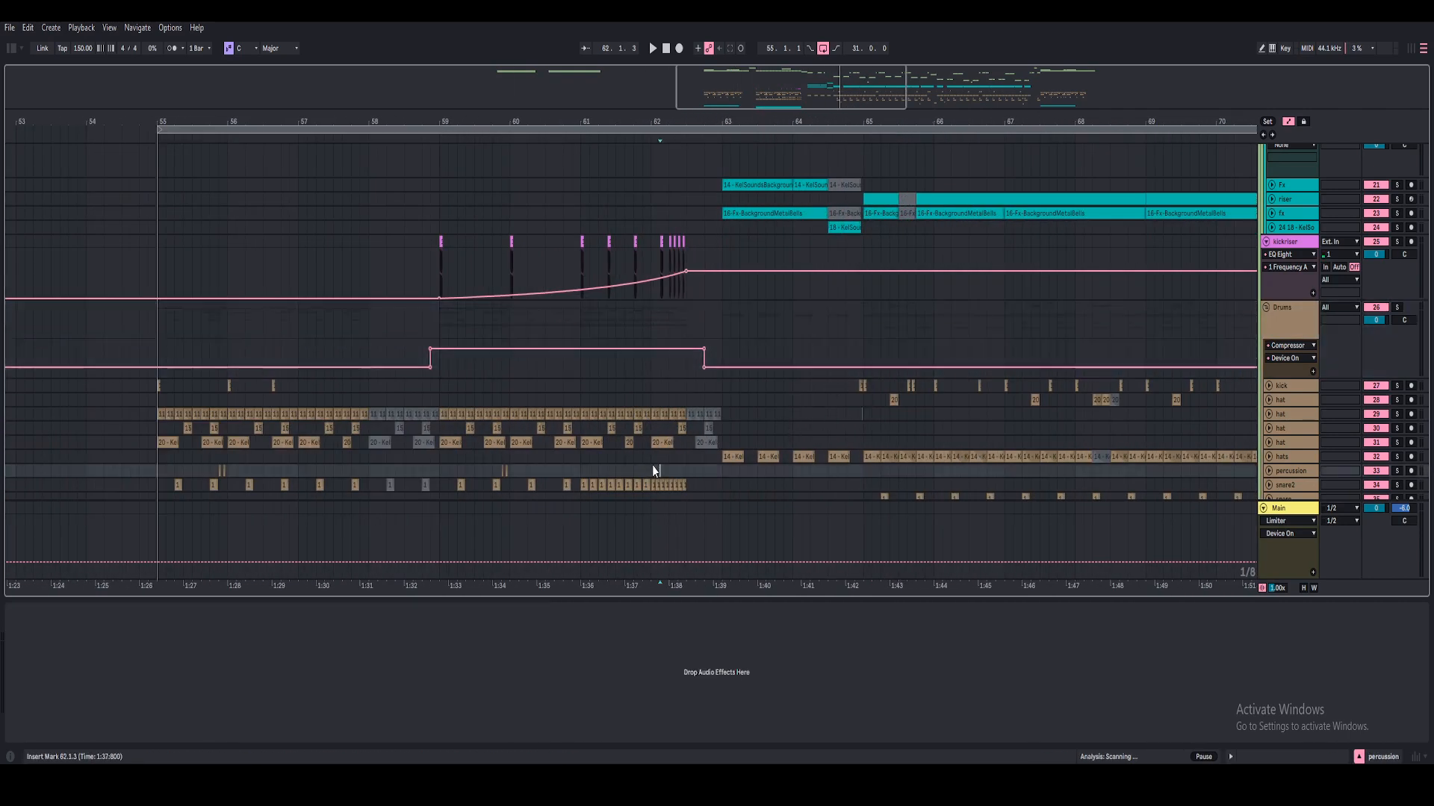
click(1268, 457)
scroll(1066, 454, down, 4)
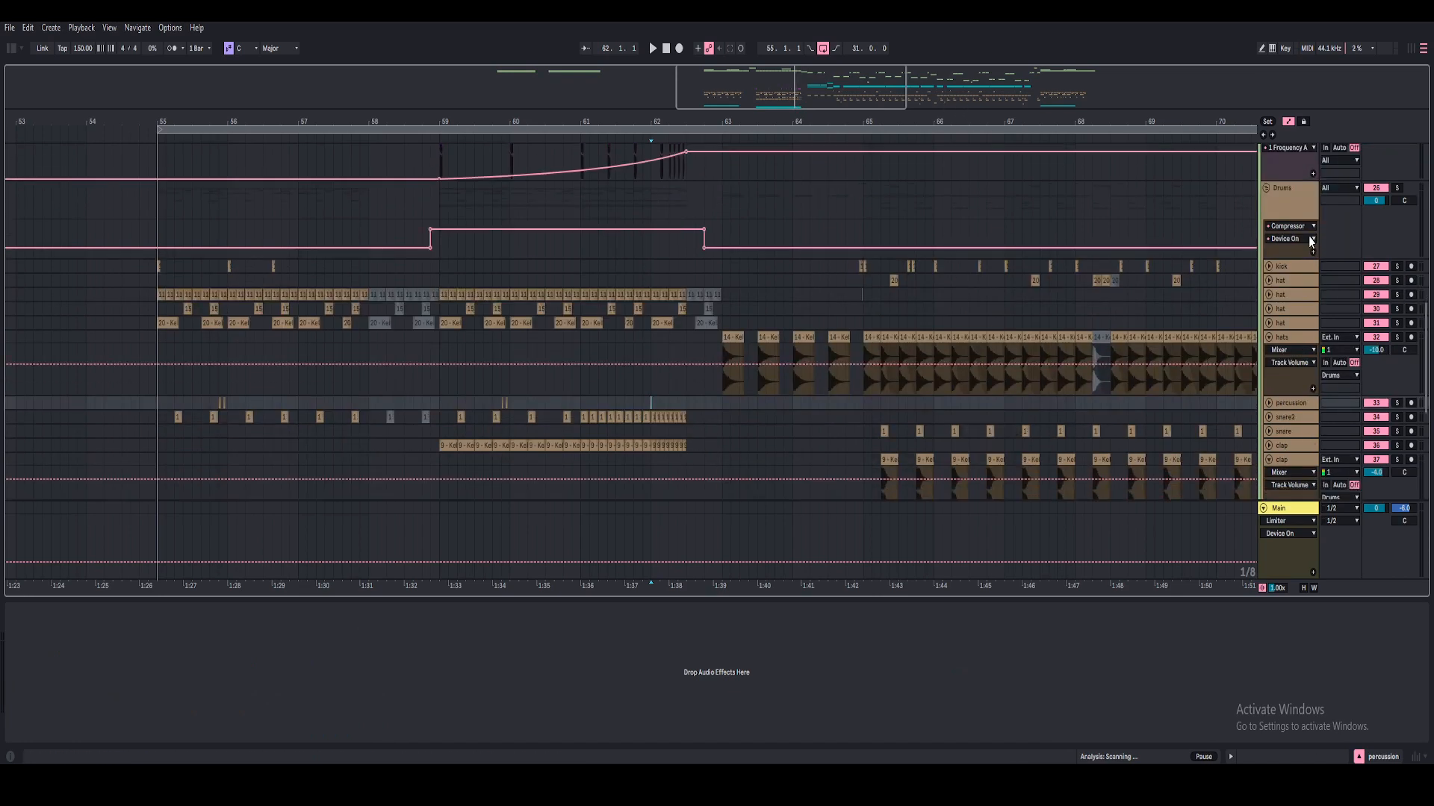
click(1397, 189)
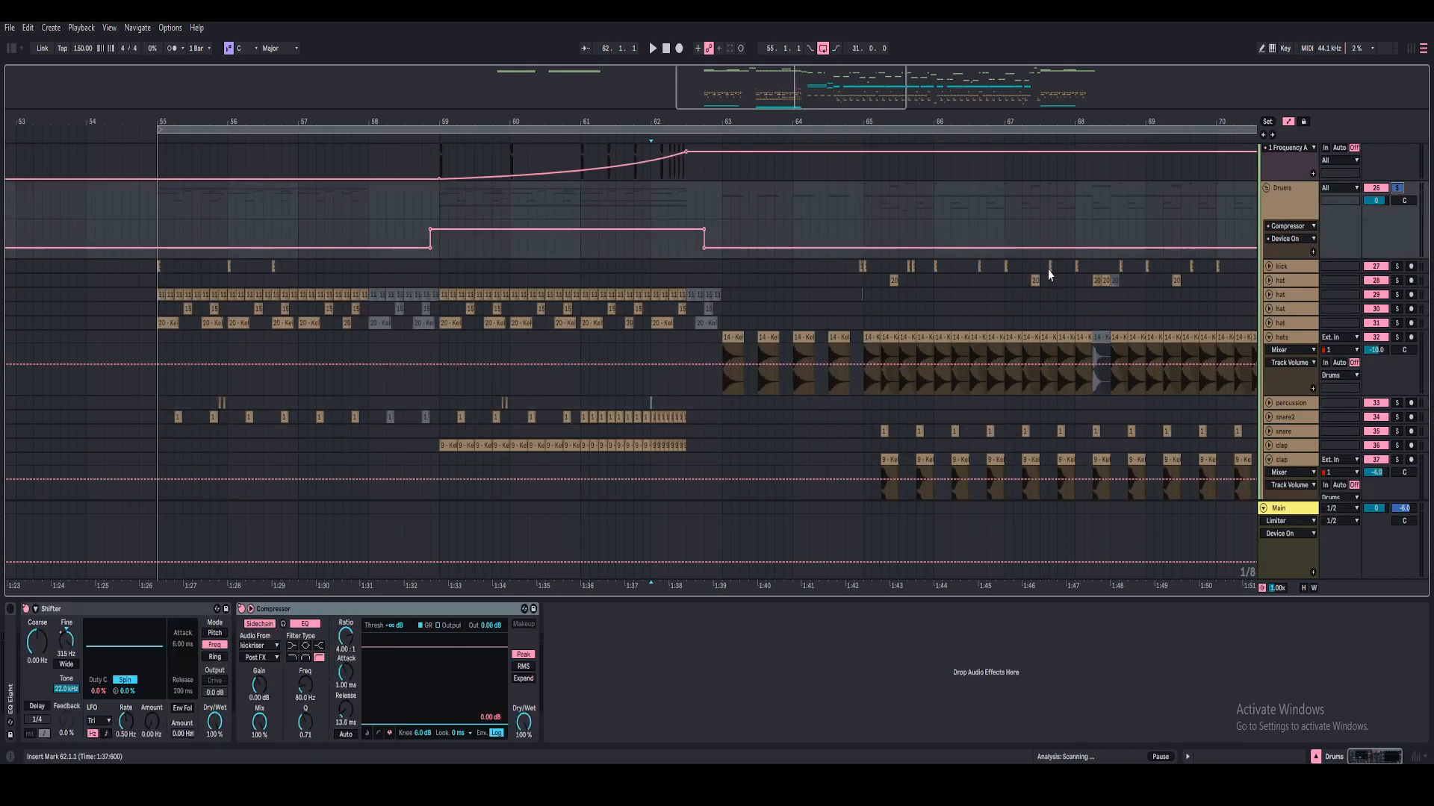
click(722, 309)
key(space)
drag(907, 121, 681, 140)
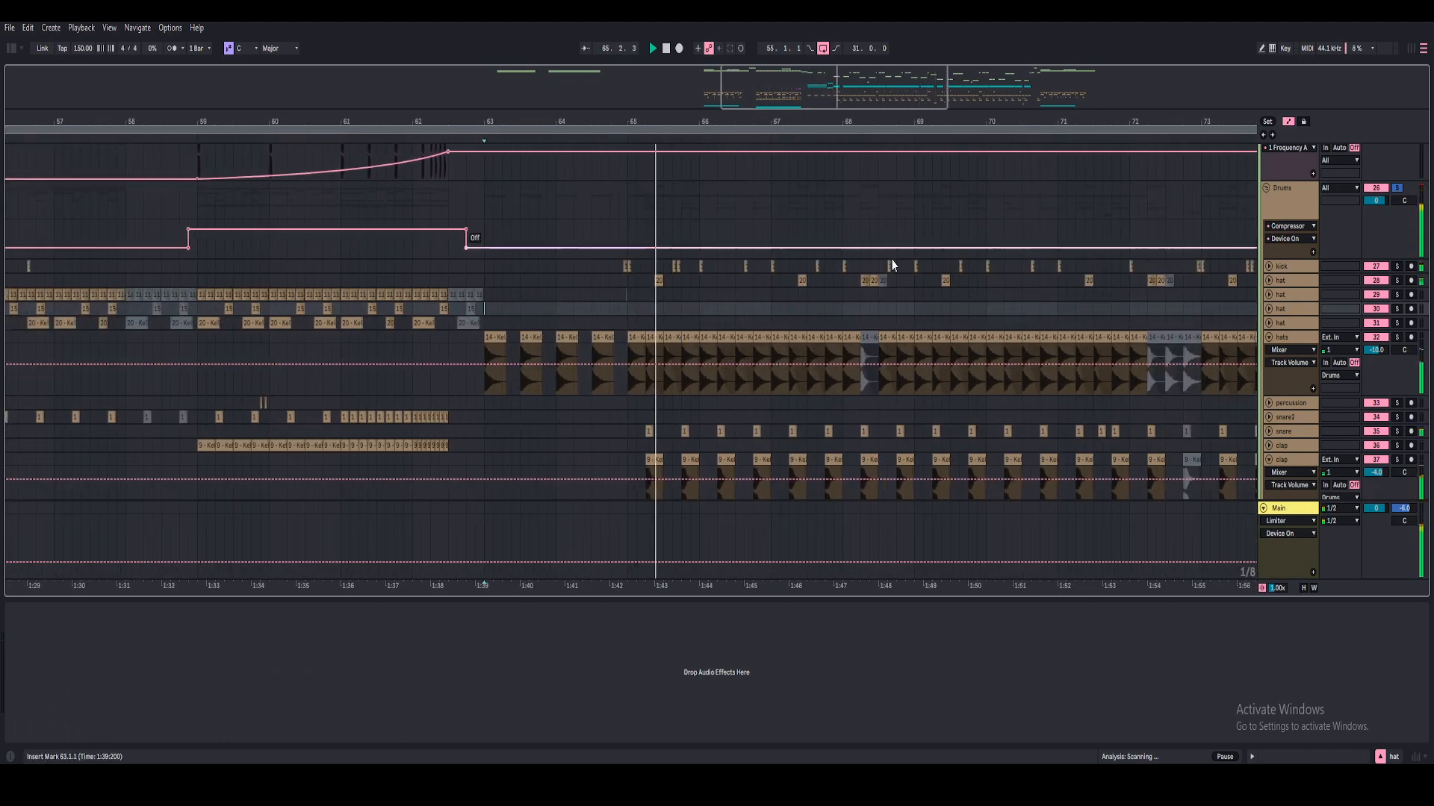
key(space)
- Play the drums from just before the first kicks at bar 65 and unfold the kick track
scroll(624, 257, up, 4)
click(602, 295)
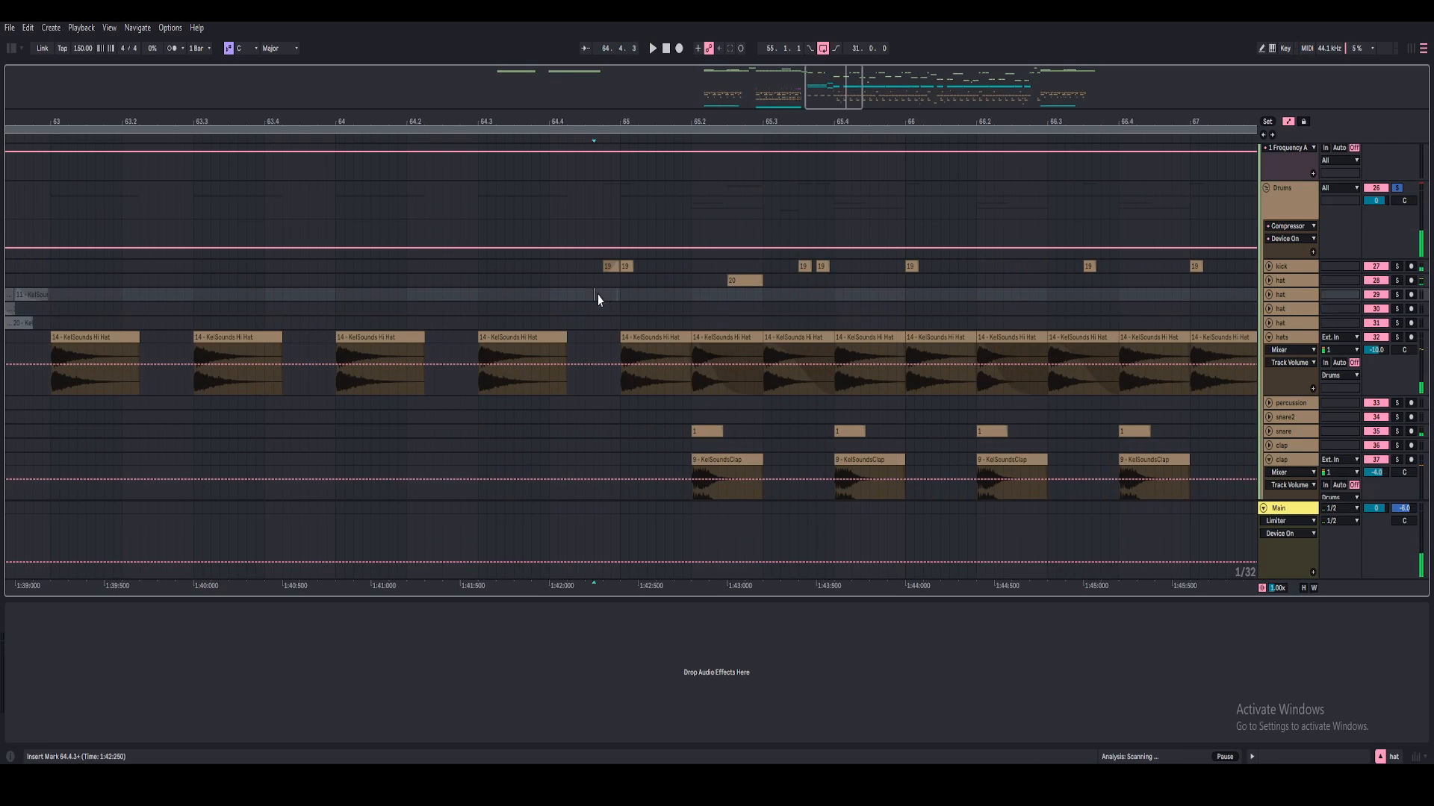
key(space)
click(1268, 267)
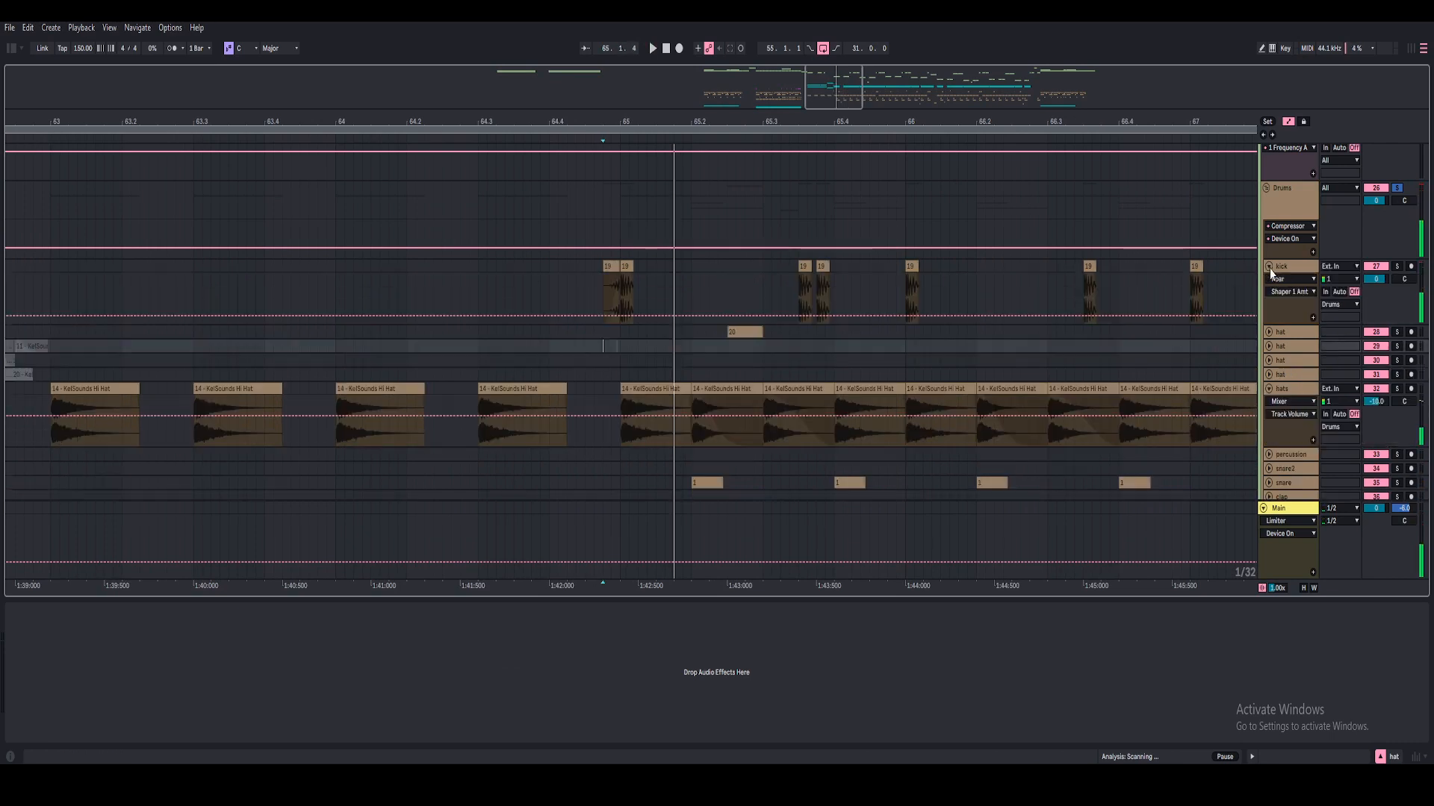
- Select the short faded kick clip just before bar 65 and play the lead-in to the main kick several times
drag(618, 113, 608, 168)
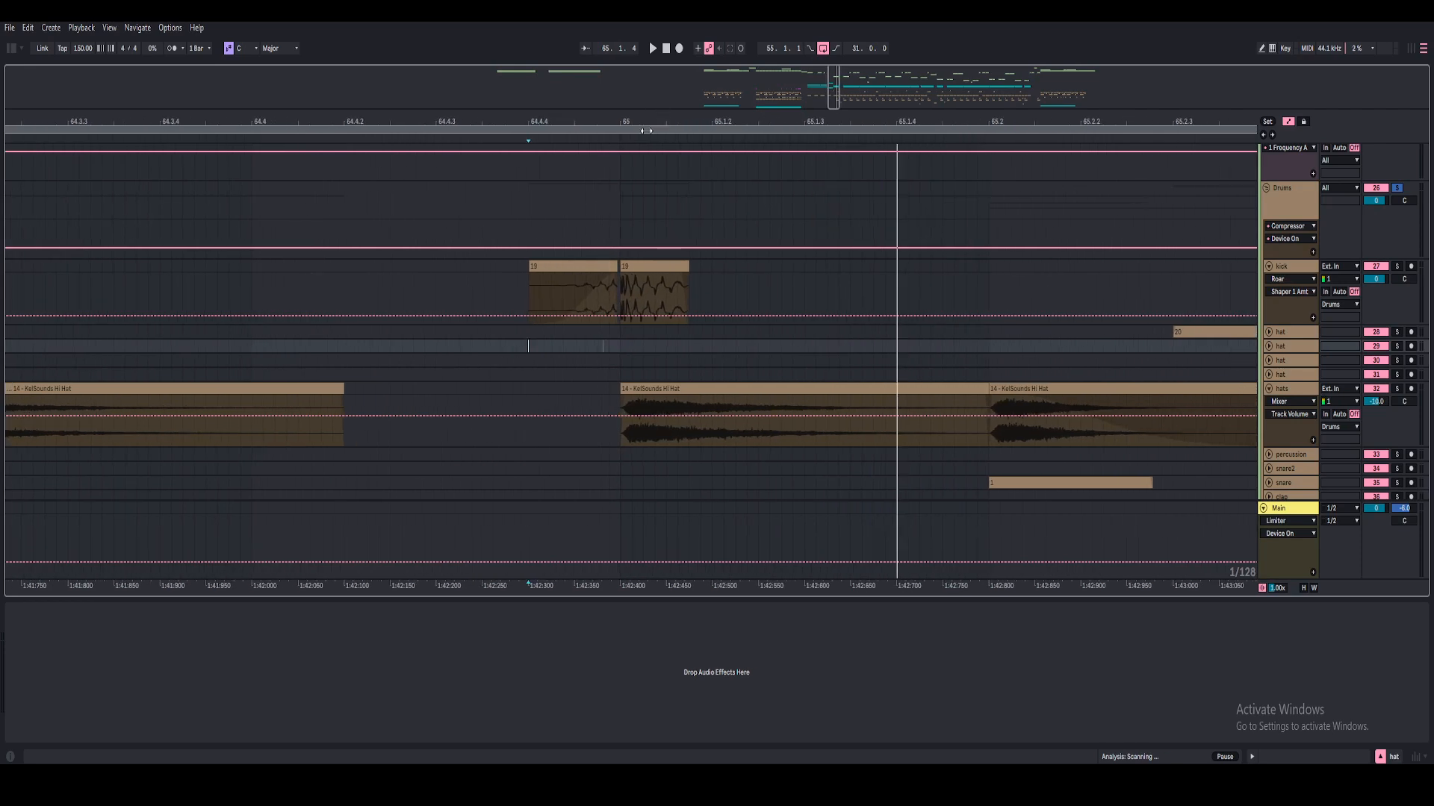
click(575, 273)
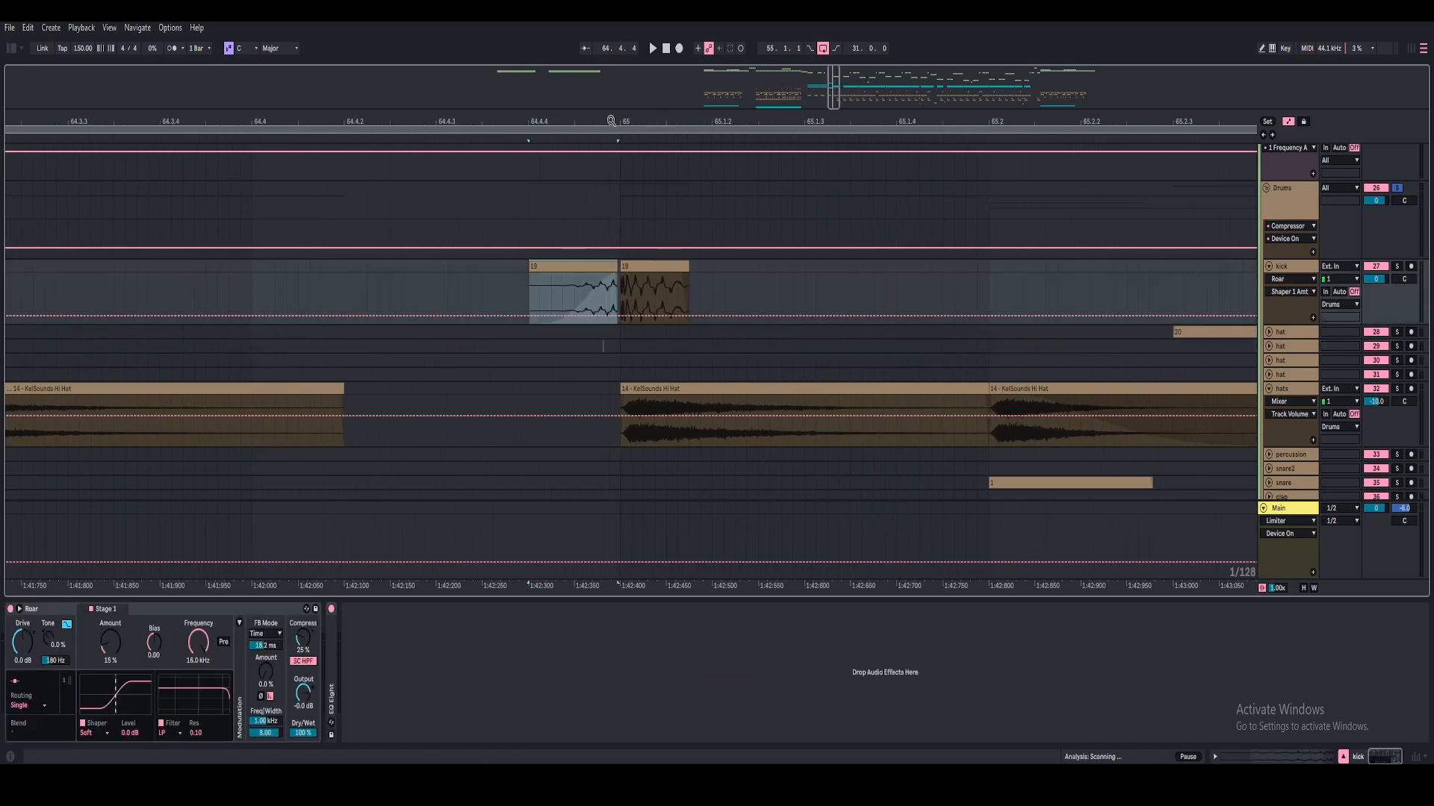
drag(611, 121, 559, 128)
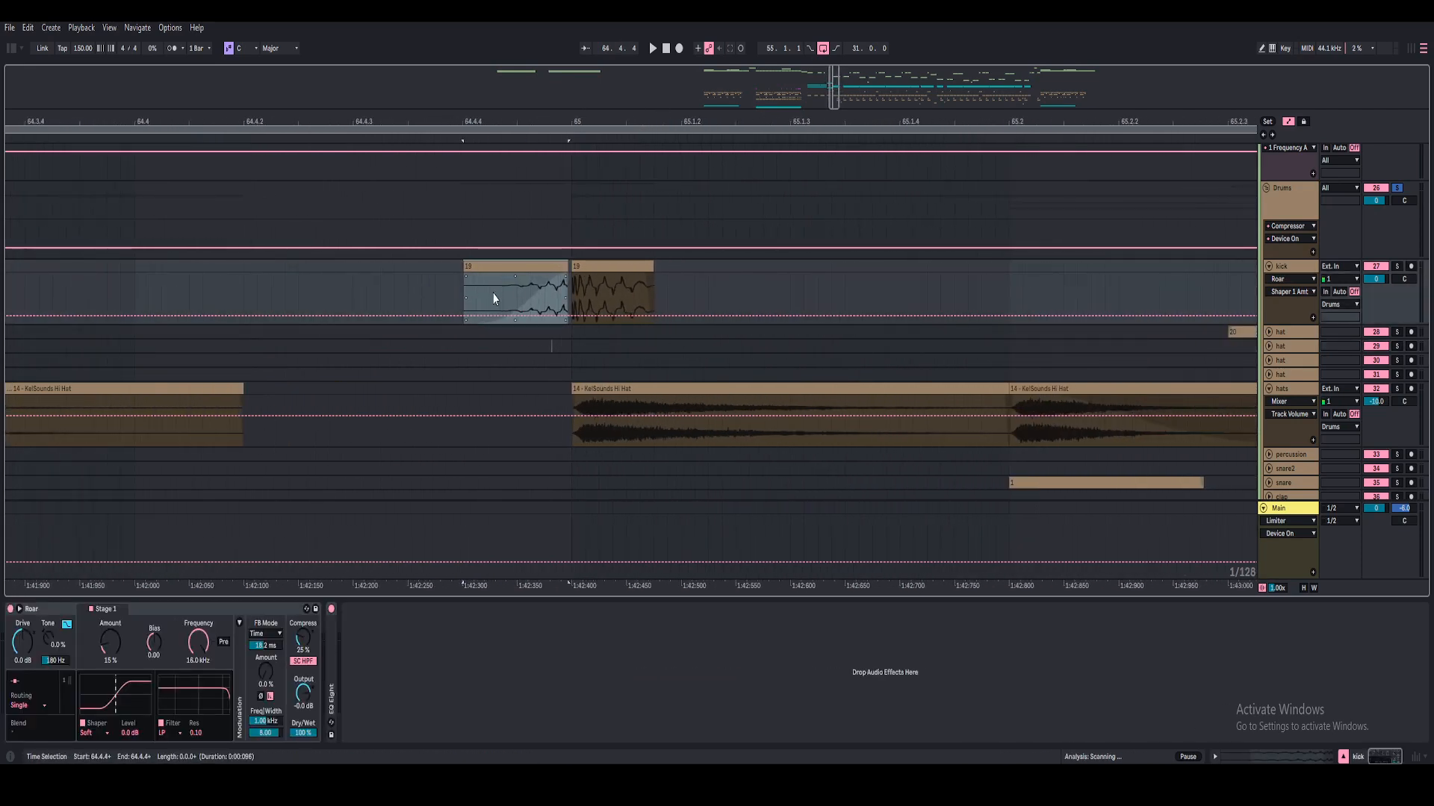
click(457, 295)
key(space)
key(space)
key(space)
key(space)
mouse_move(543, 122)
mouse_down()
mouse_move(528, 142)
mouse_move(524, 120)
mouse_up()
key(space)
key(space)
- Play the soloed drums from 64.4.3 into the start of bar 65
click(483, 357)
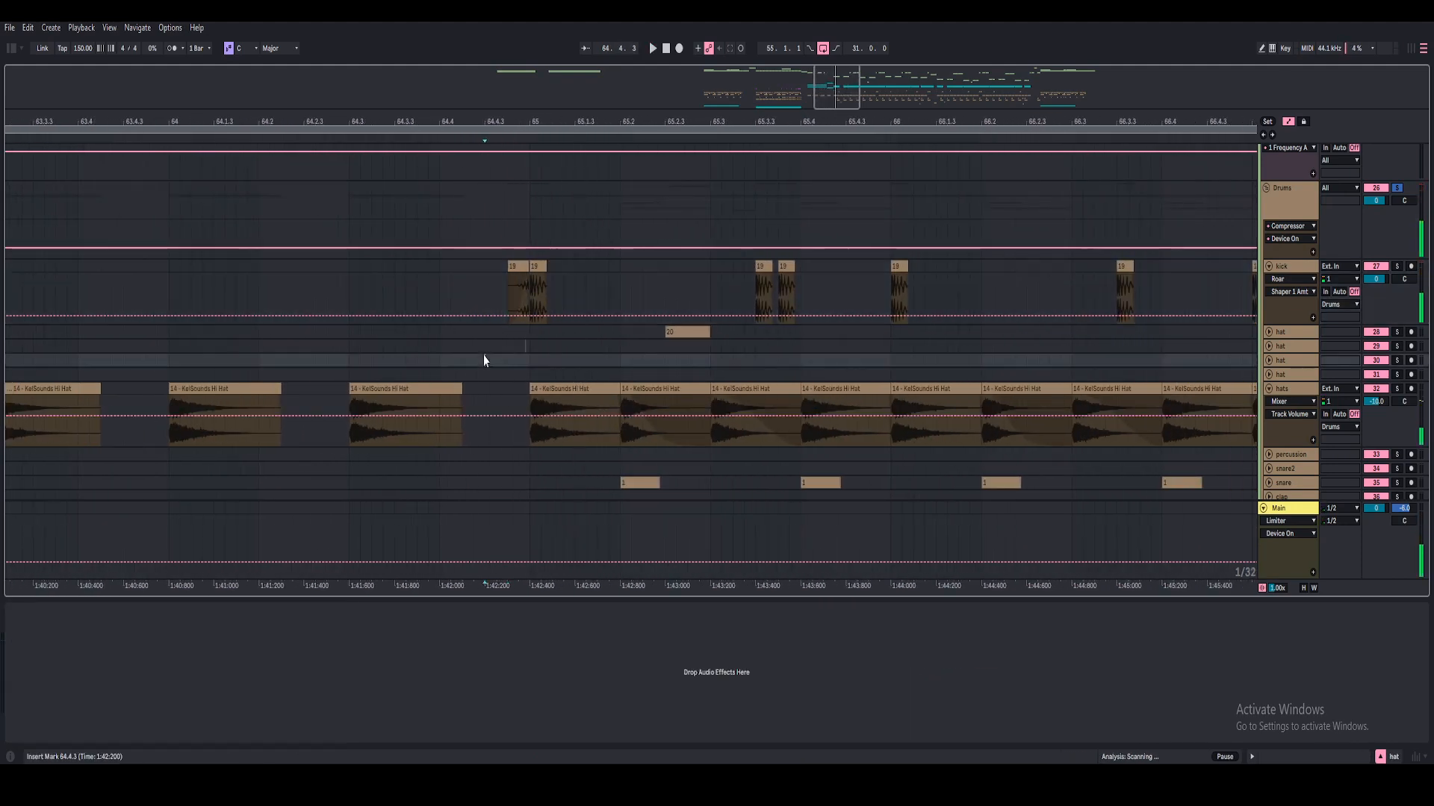
key(space)
key(space)
key(space)
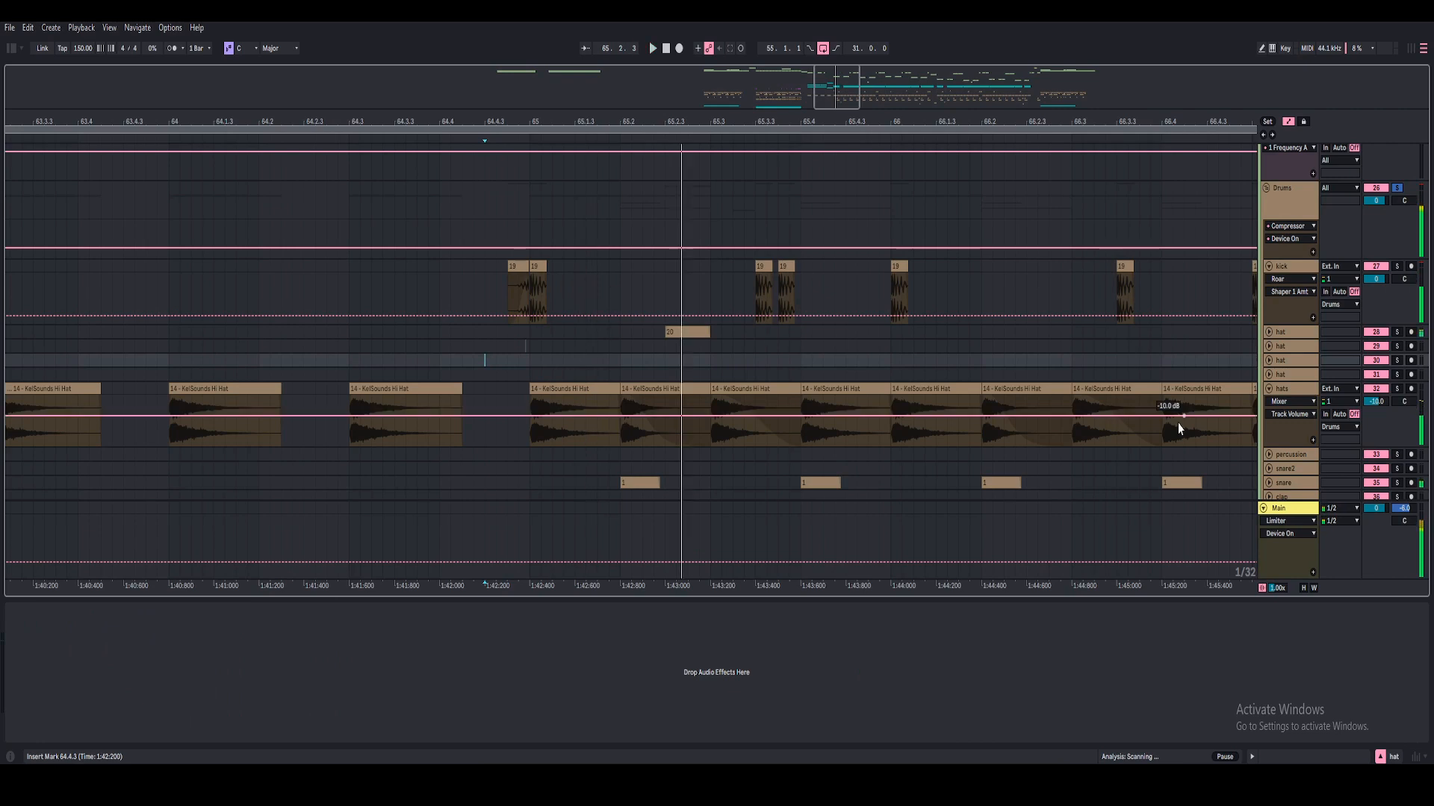
- Unfold the snare track and place the insert mark just before its first hit at 65.2
scroll(1178, 424, down, 3)
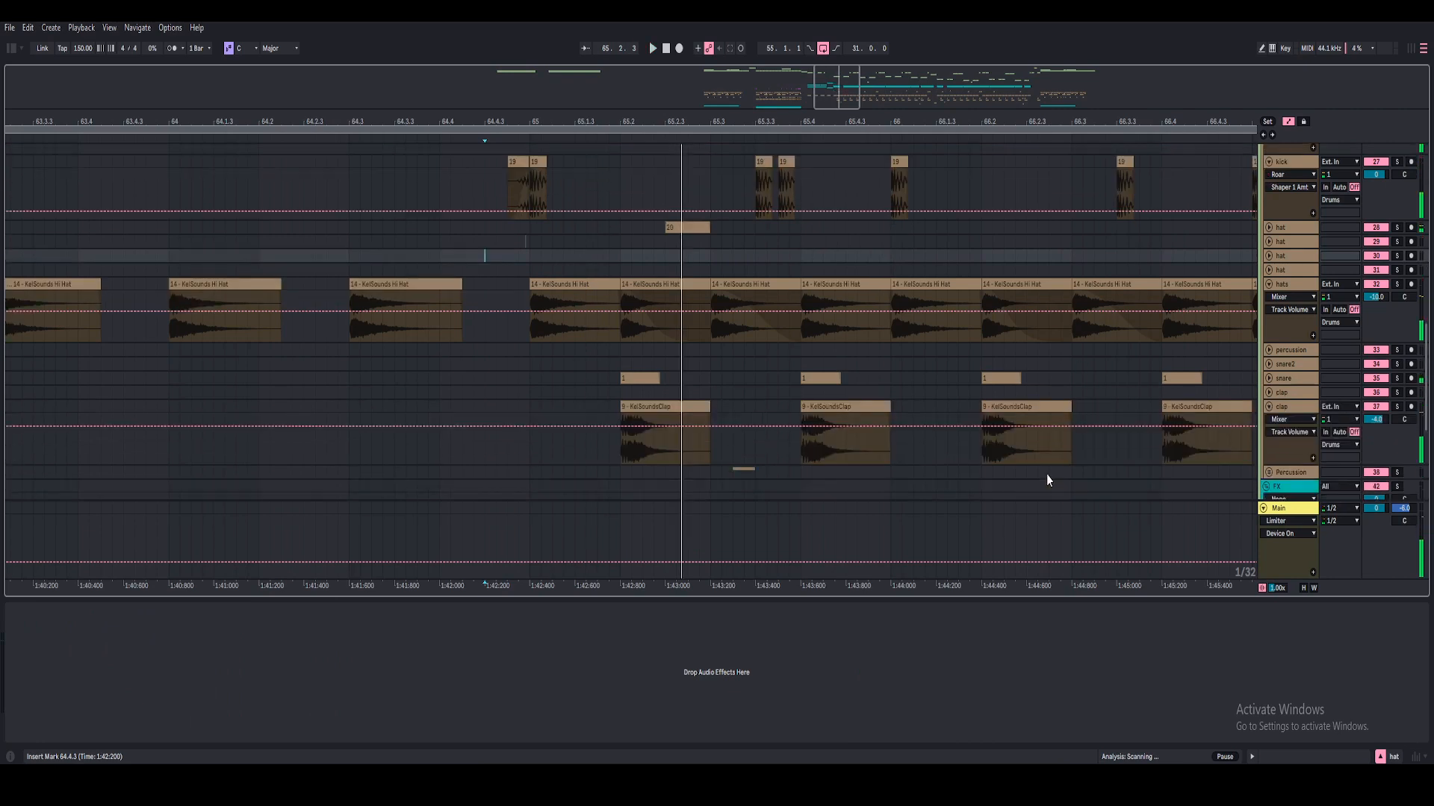
click(1269, 378)
click(1288, 383)
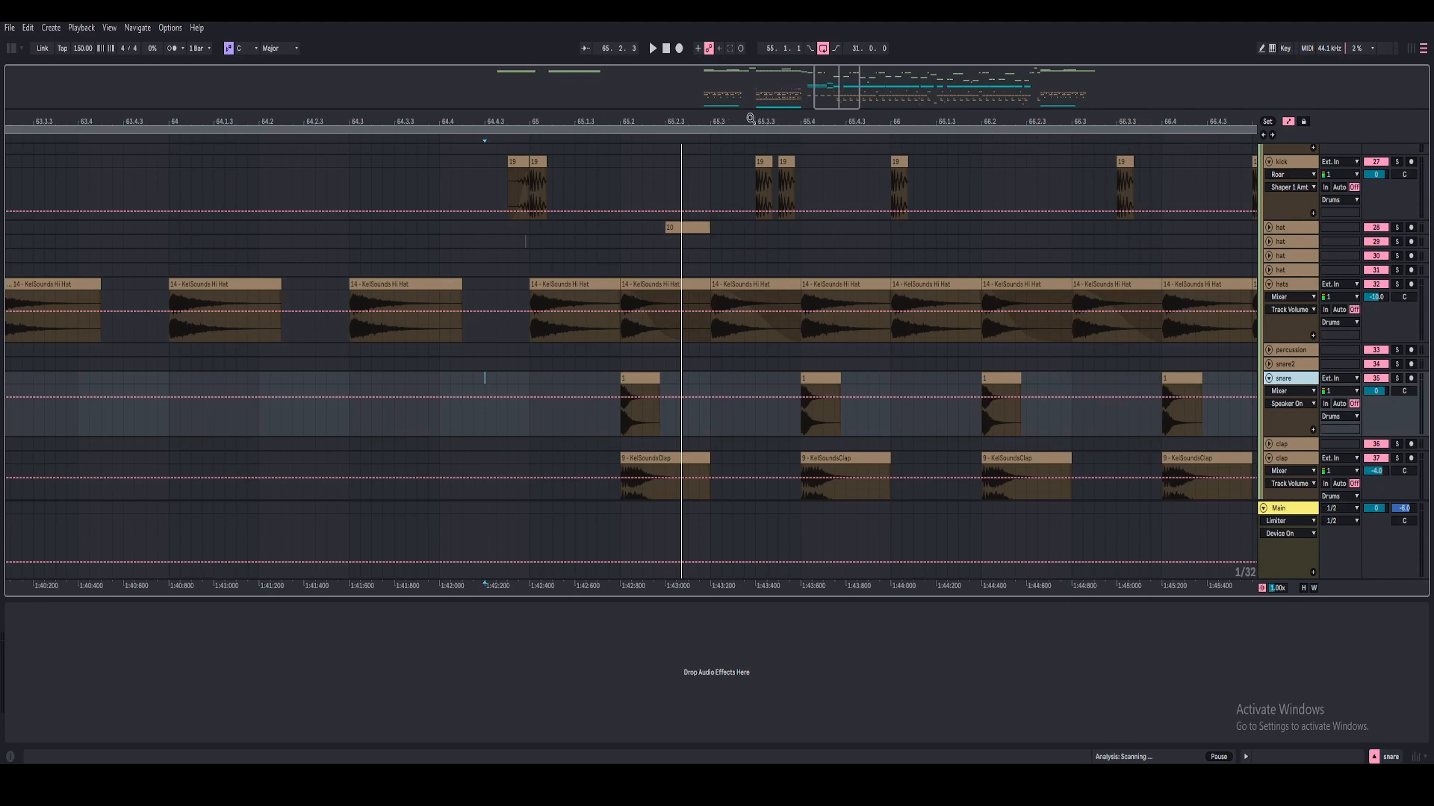
drag(751, 119, 609, 63)
scroll(690, 376, up, 3)
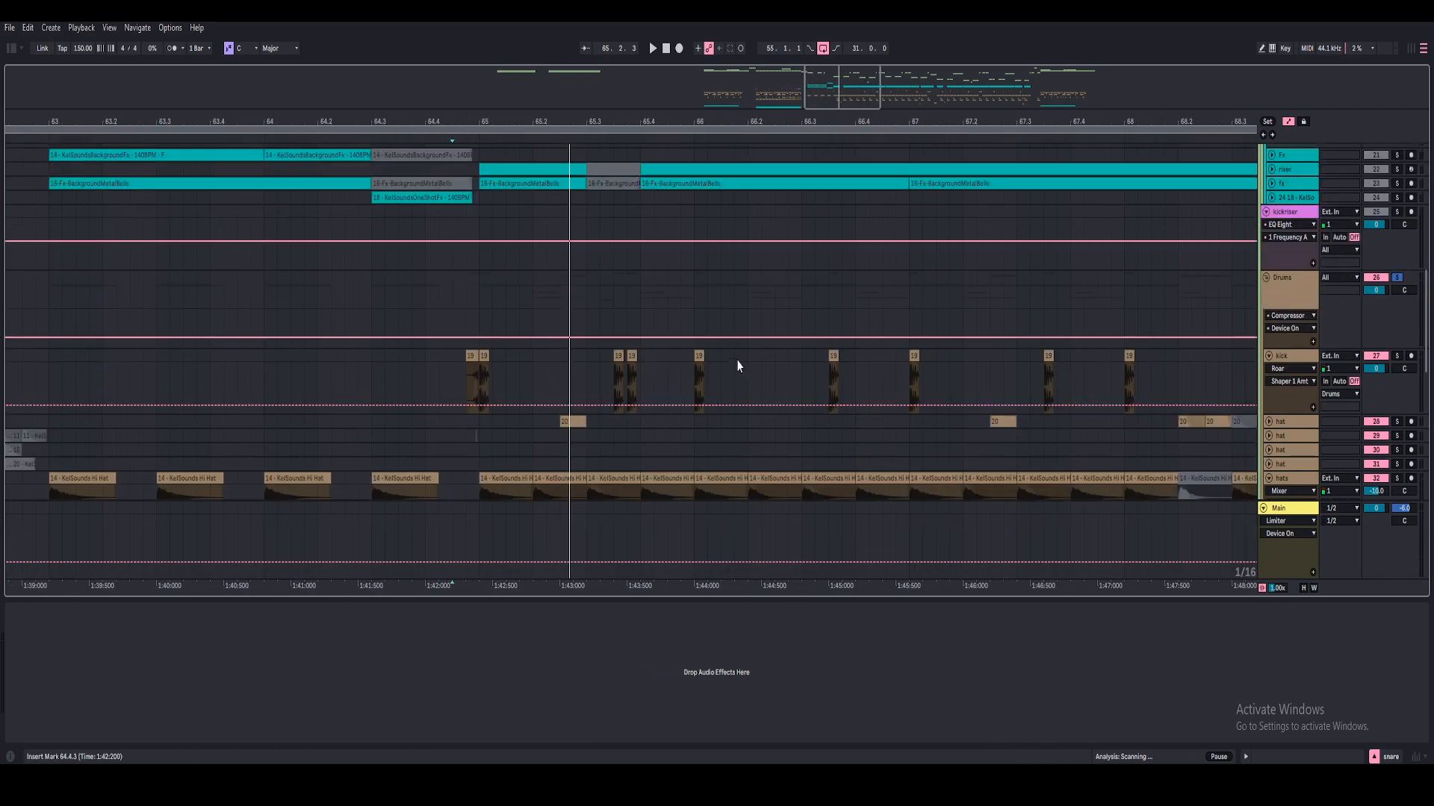
scroll(701, 373, down, 3)
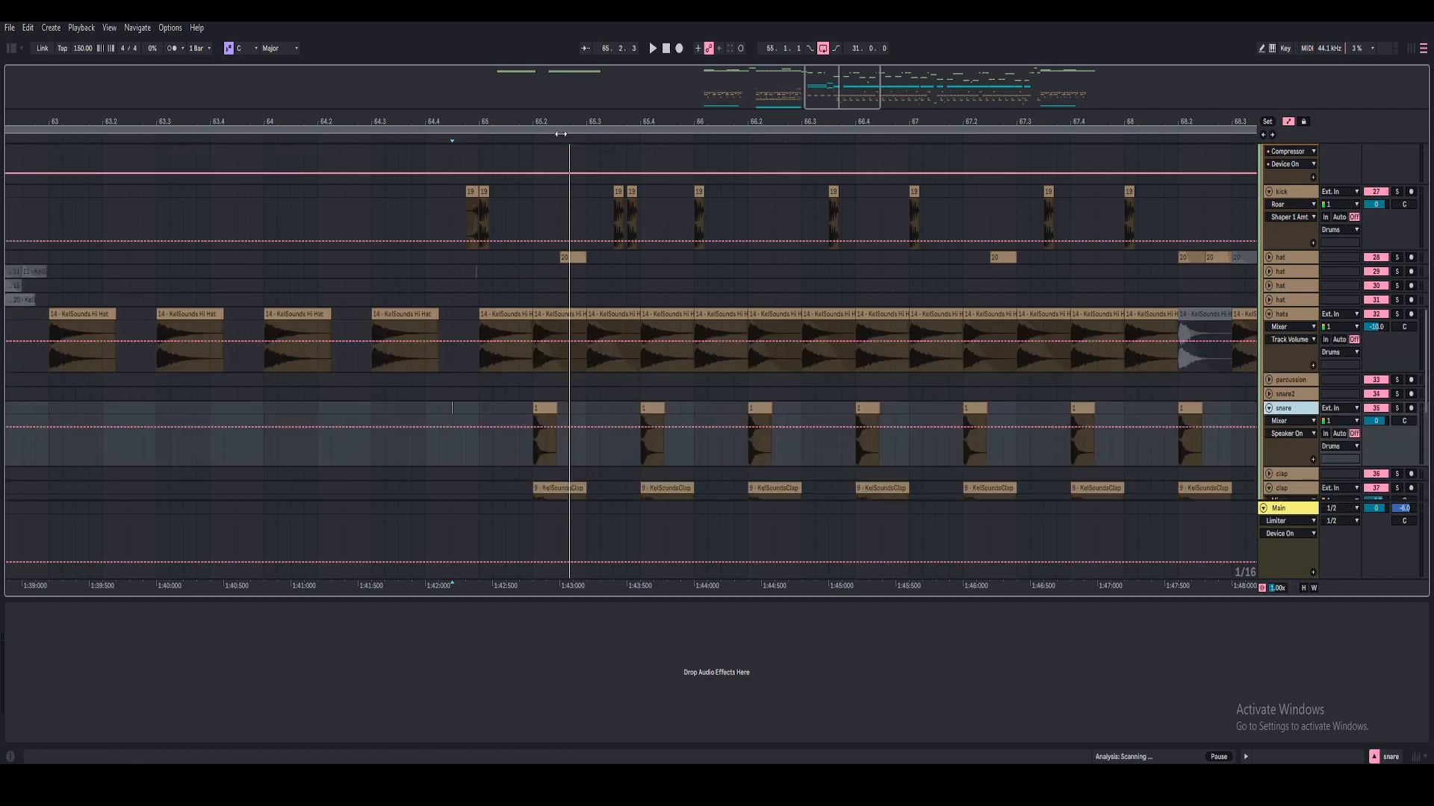
scroll(529, 441, up, 5)
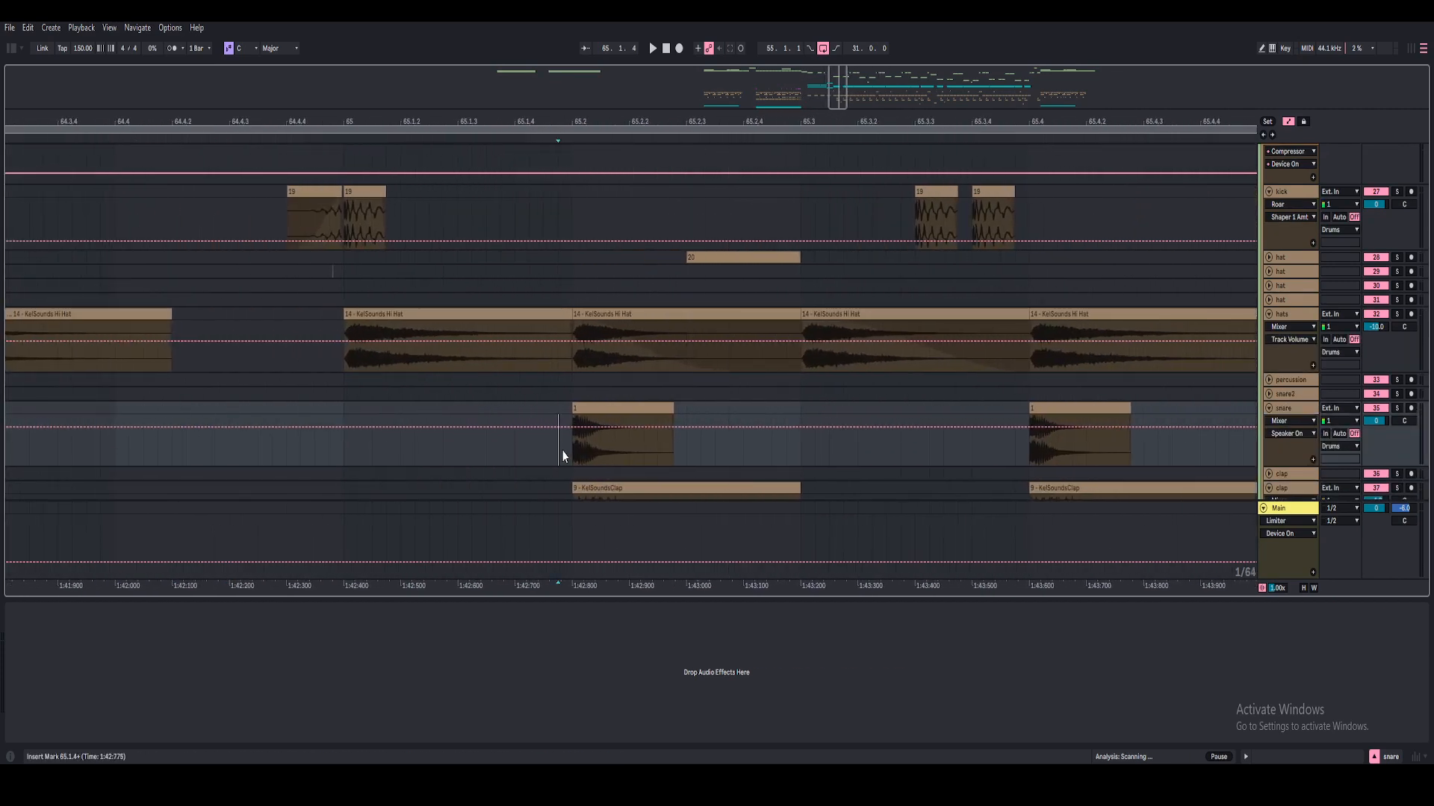
mouse_move(604, 117)
mouse_down()
mouse_move(603, 148)
mouse_move(603, 125)
mouse_up()
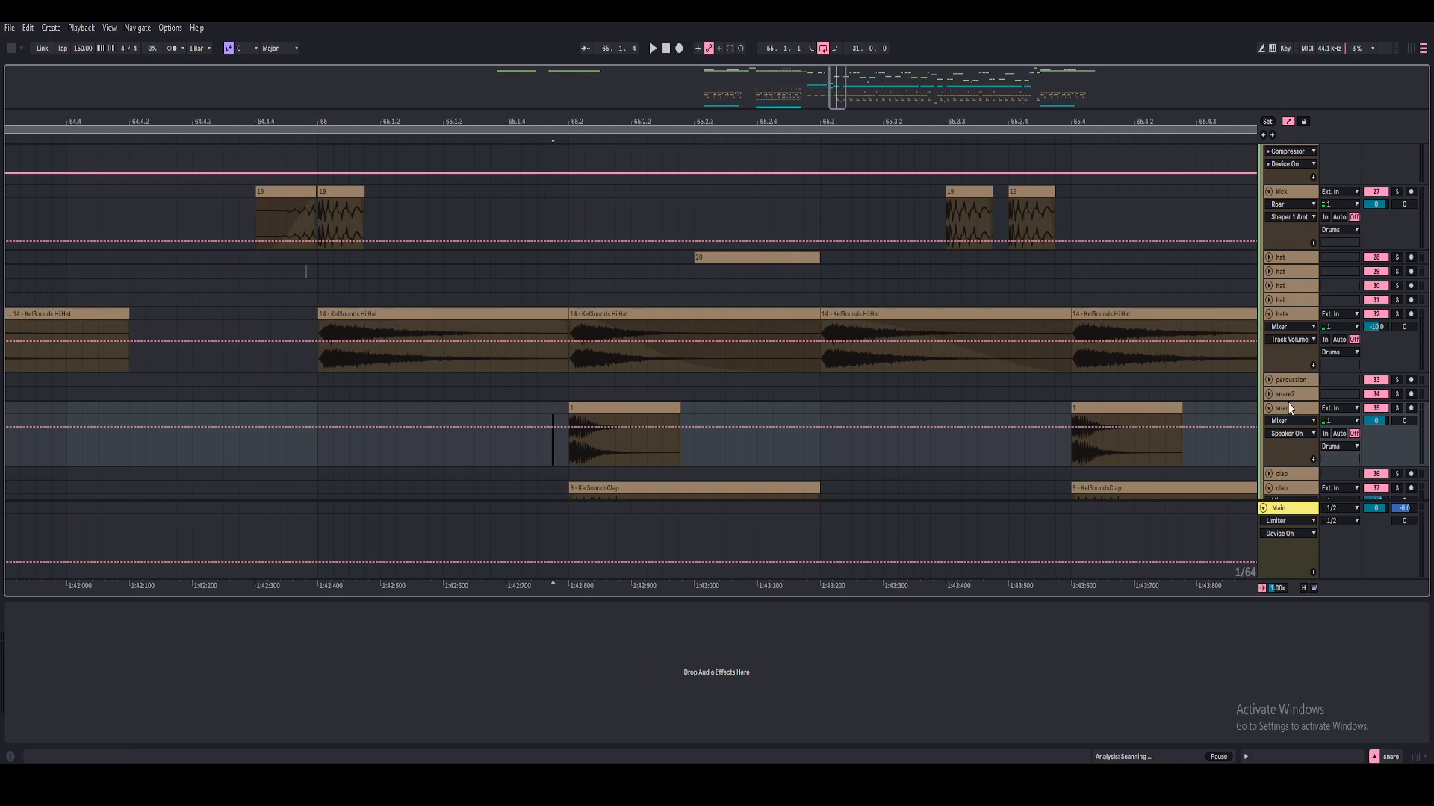
- Solo the snare track, select its clip at 65.2.1 and play it
click(1396, 408)
click(643, 410)
key(space)
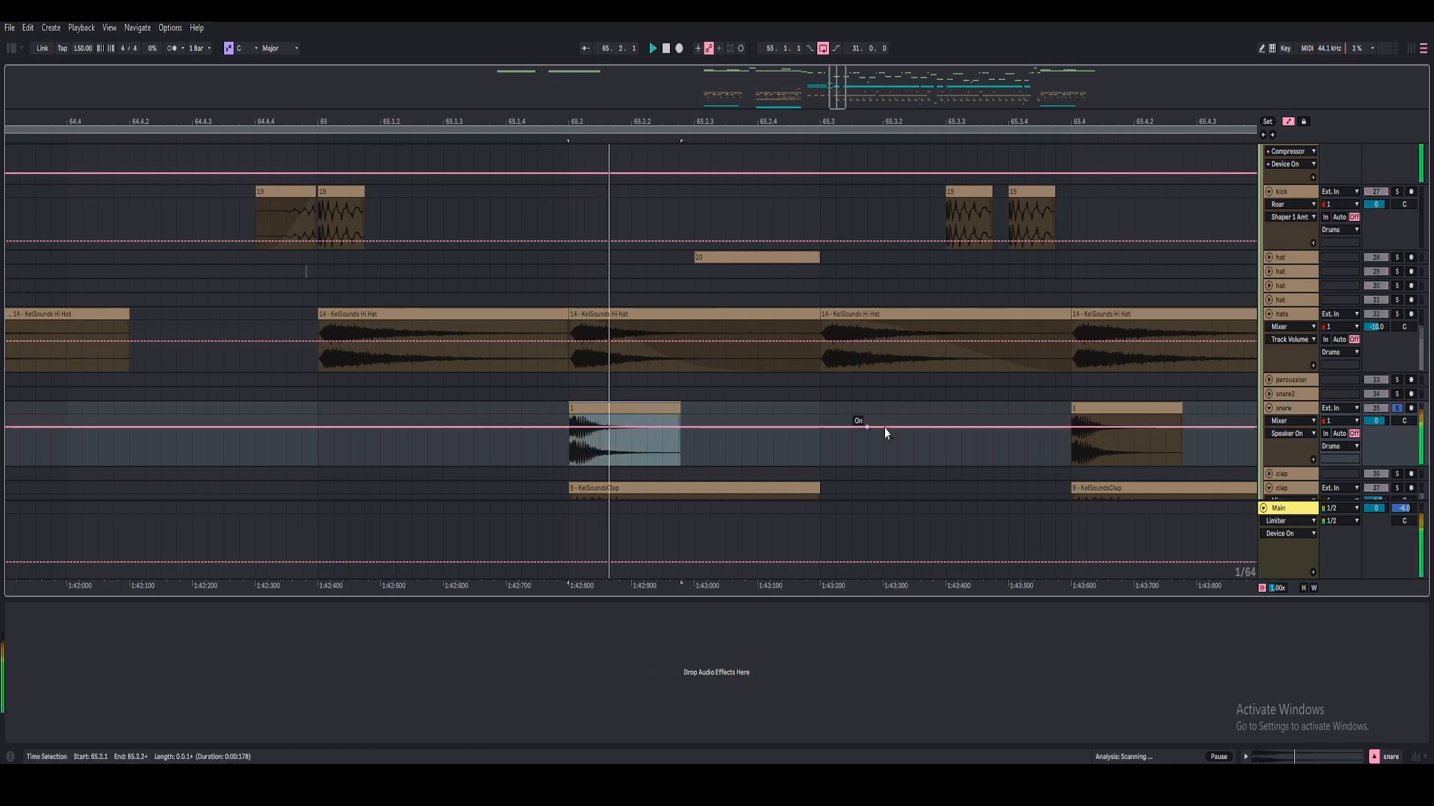
- Solo the clap track below the snare, select its KelSoundsClap clip at 65.2.1 and play it
scroll(1351, 426, down, 3)
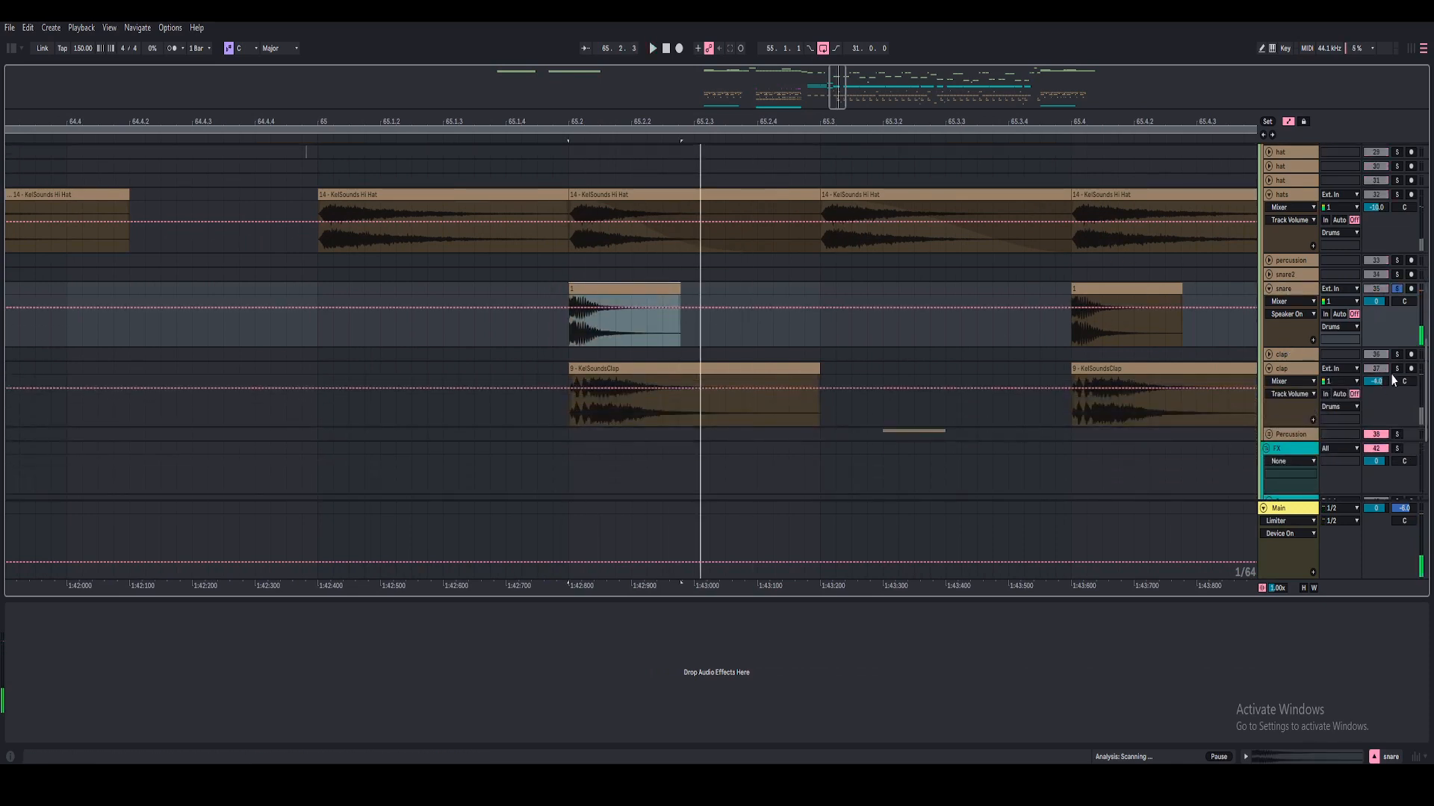
click(1397, 368)
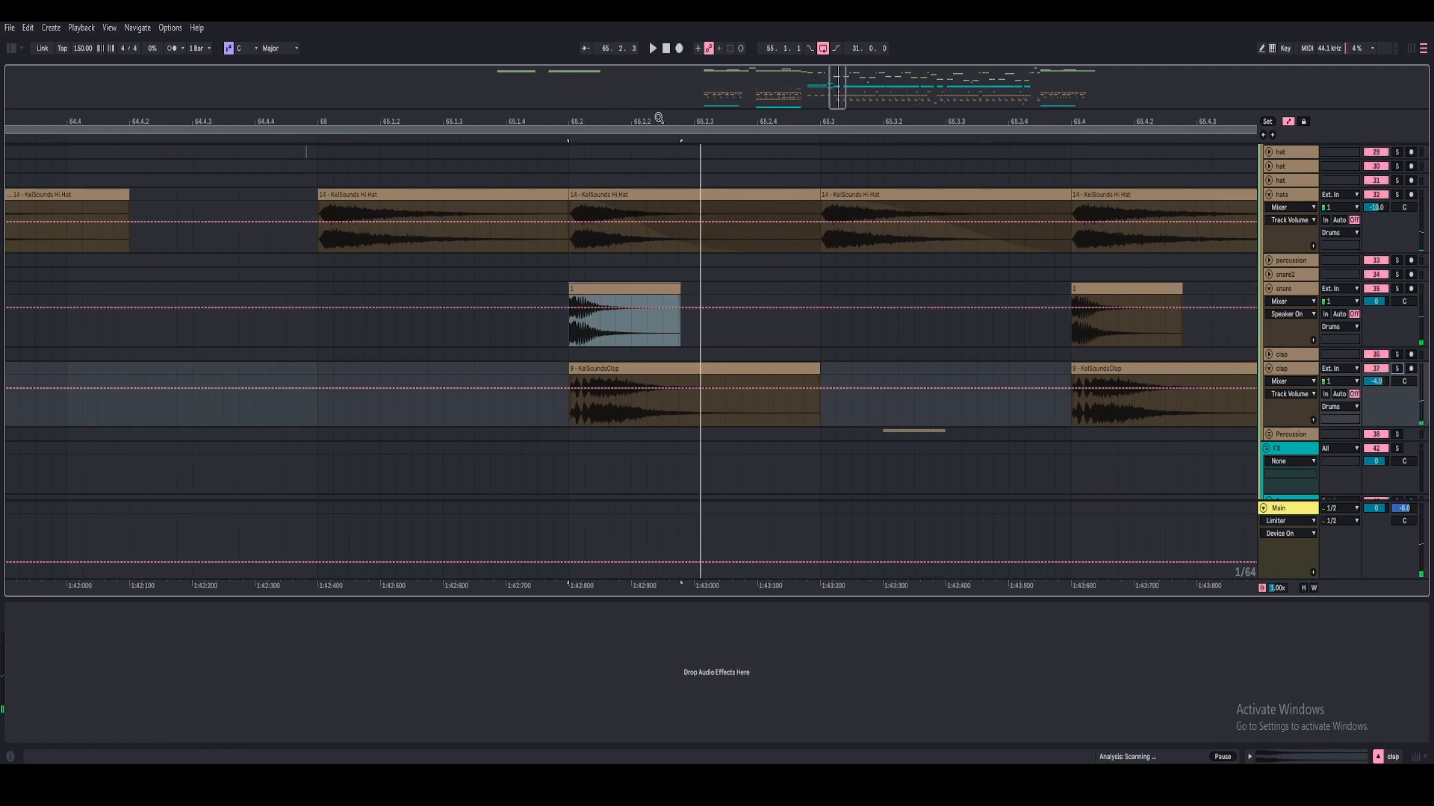
click(1395, 370)
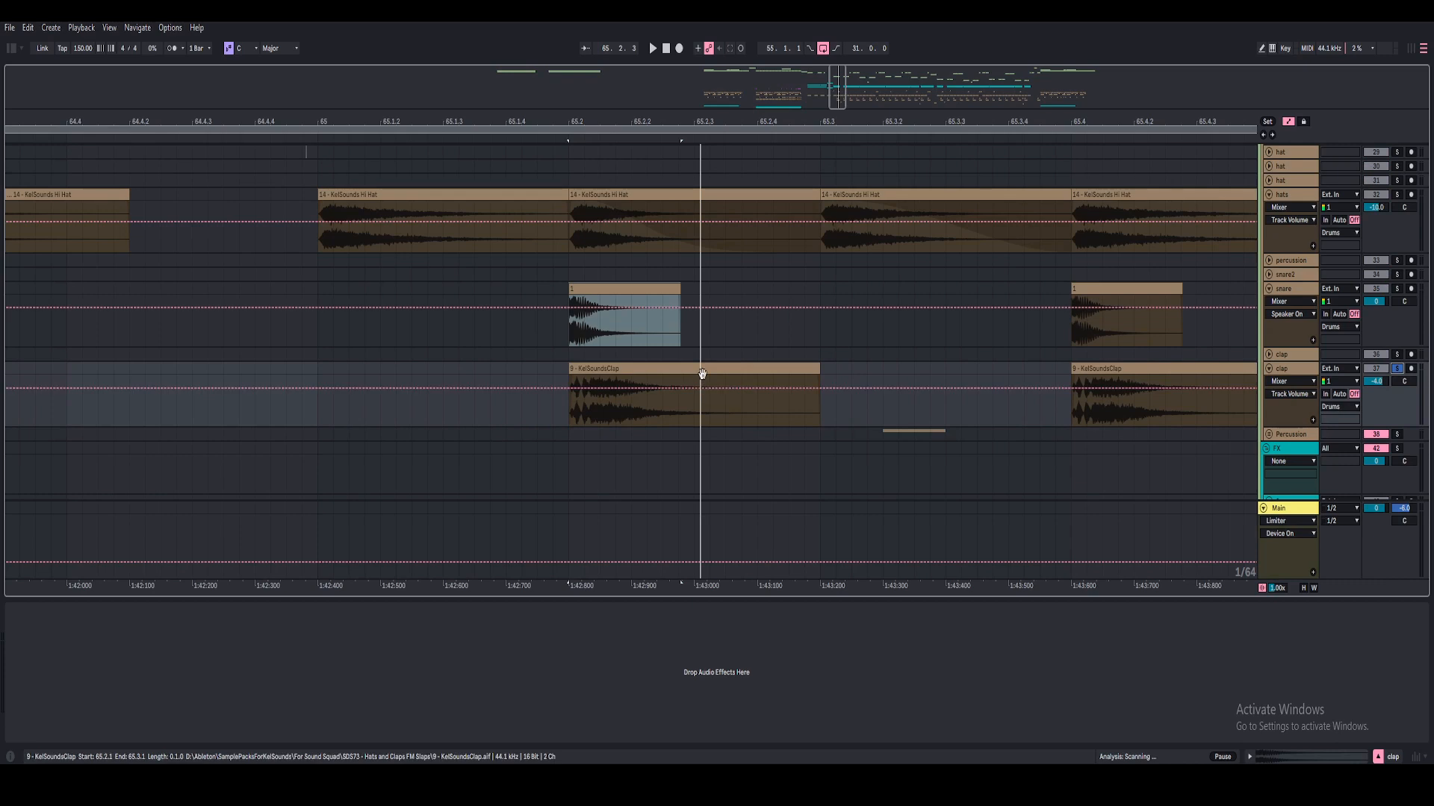
click(702, 371)
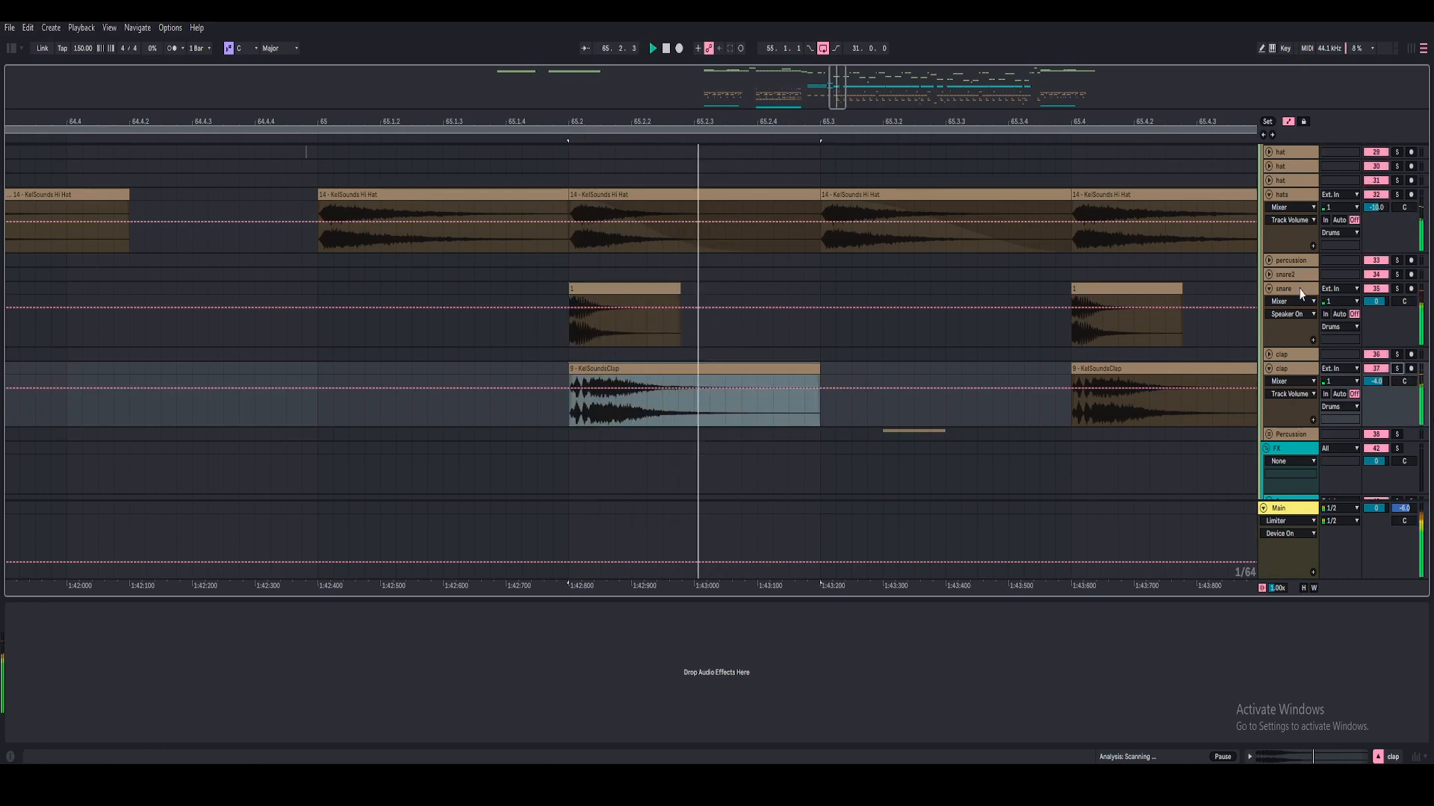
- Solo the Drums group and play the full drum pattern from 65.2.1
scroll(1360, 263, up, 2)
scroll(1361, 265, up, 3)
click(1397, 189)
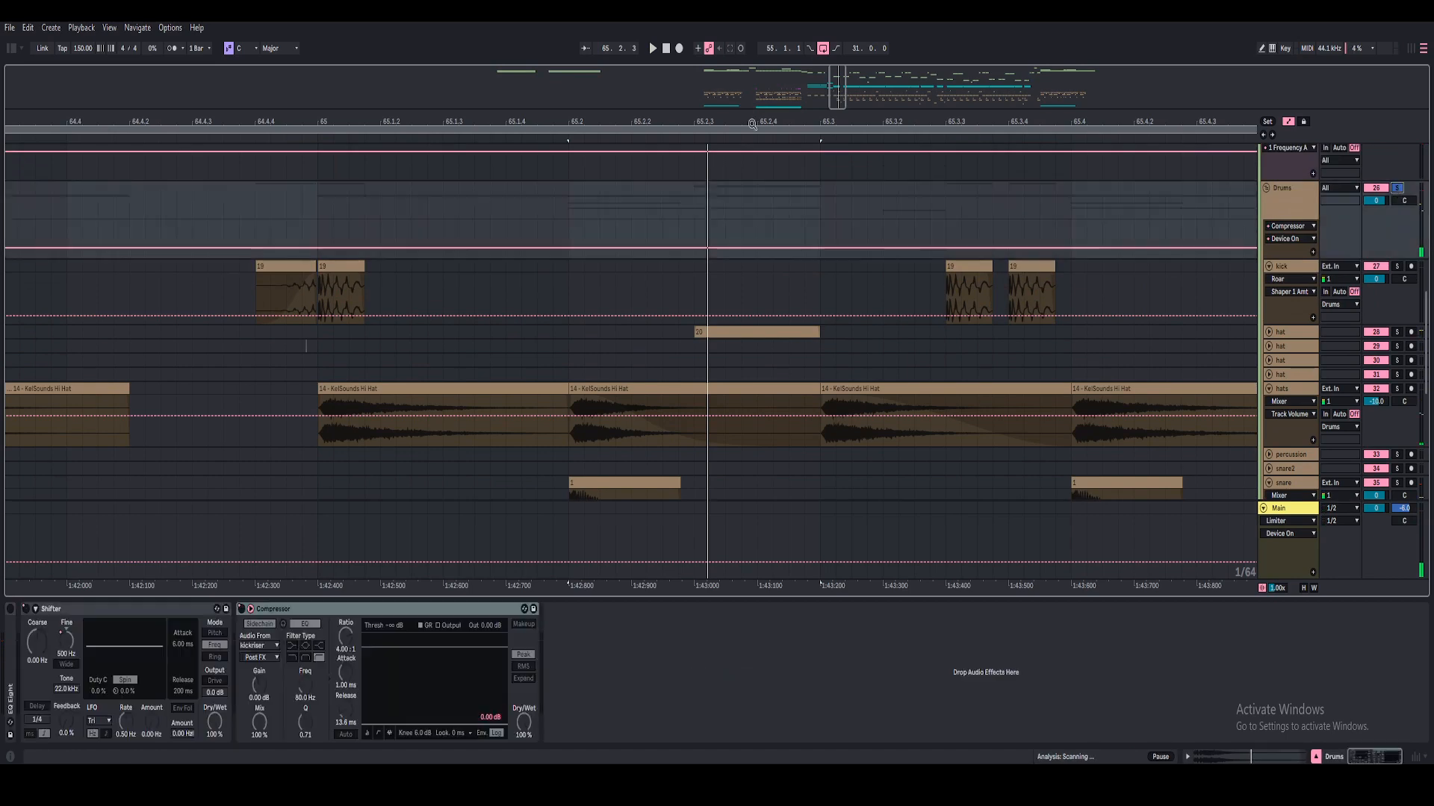
key(space)
key(space)
key(space)
drag(636, 94, 648, 30)
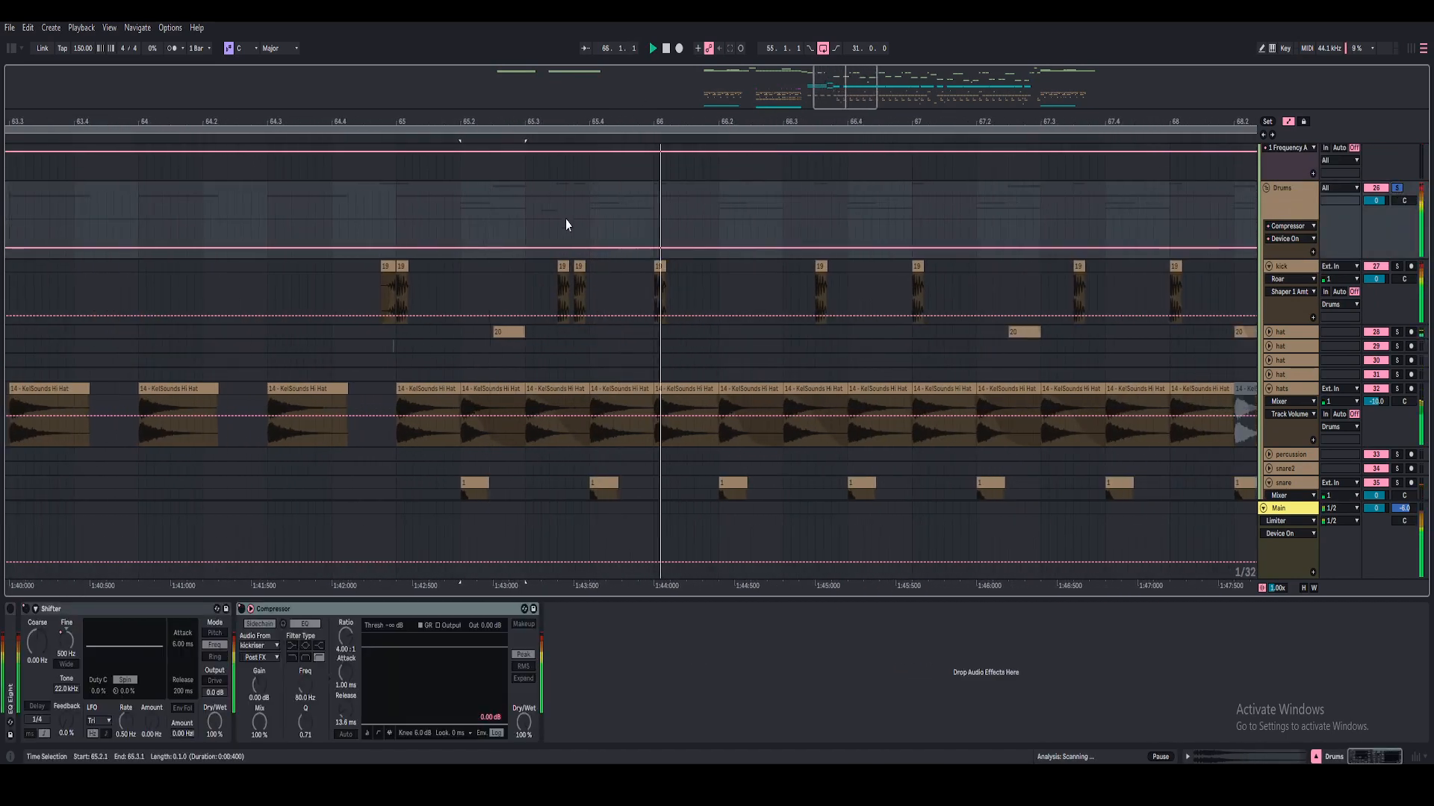
- Place the insert mark at 65.3.1 on the kick track, play from there and hide the device view
key(space)
click(532, 283)
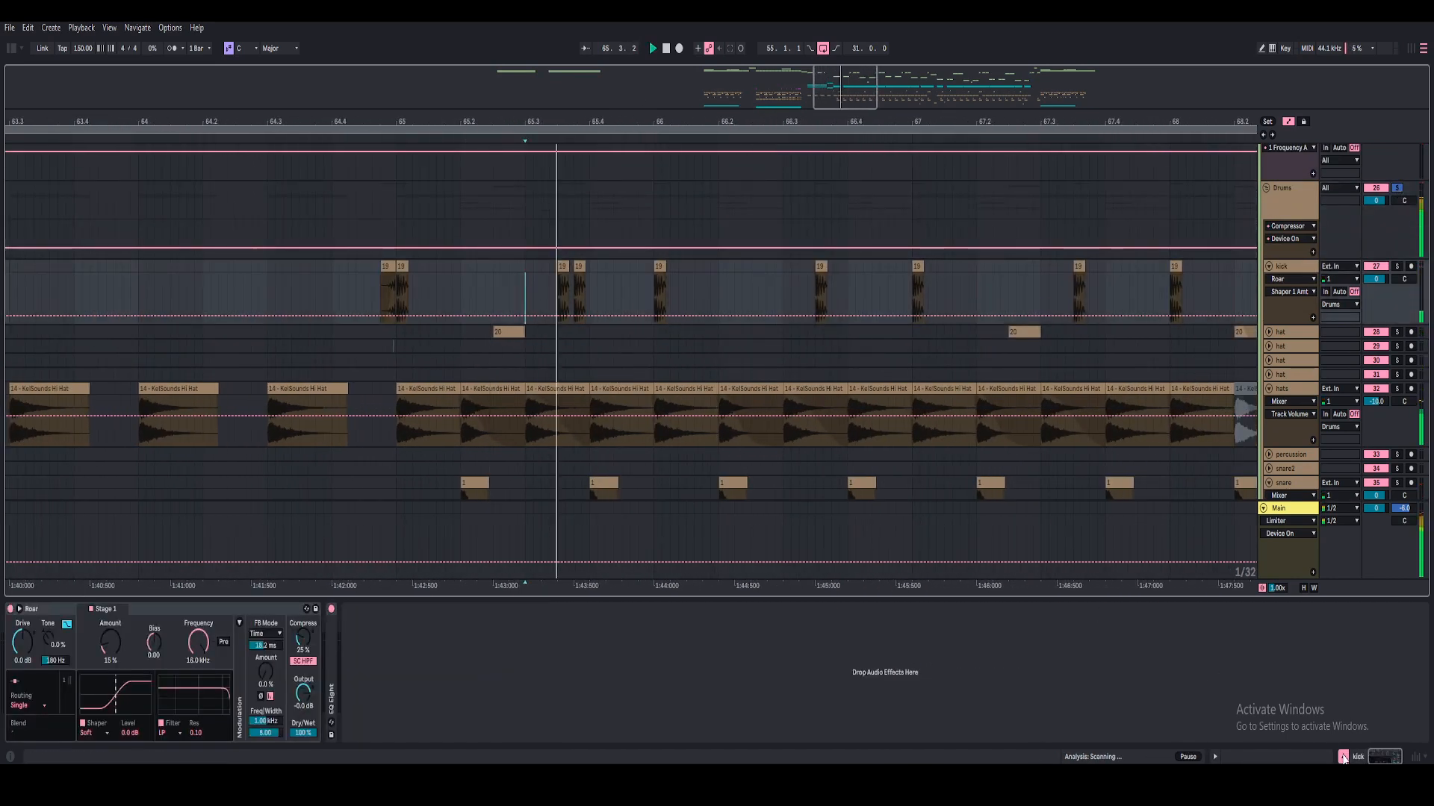
click(1343, 757)
scroll(785, 478, down, 4)
scroll(971, 508, down, 1)
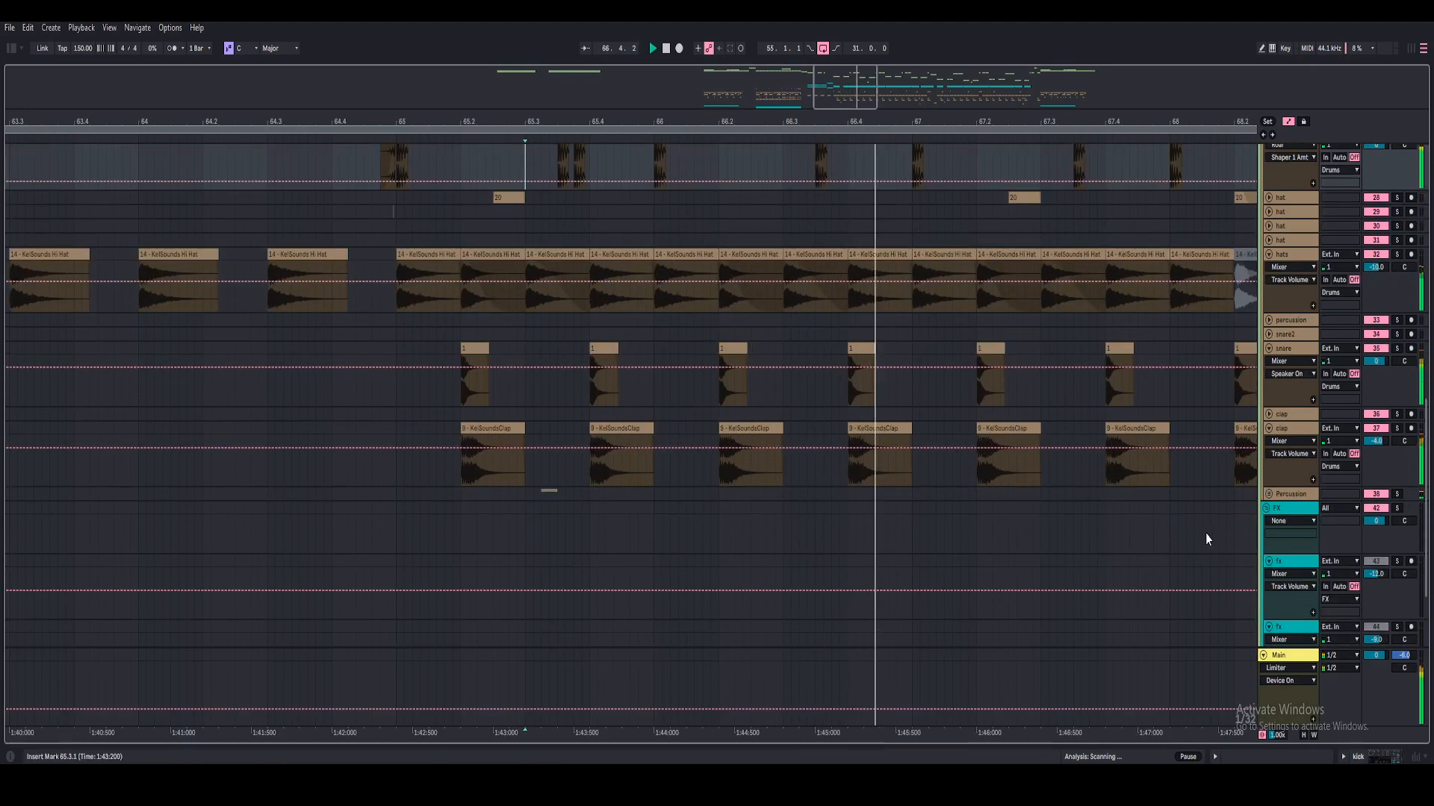
- Unfold the Percussion group and play the drum pattern from 65.3.1 with its tracks in view
key(space)
key(space)
key(space)
click(1268, 494)
scroll(1281, 515, down, 2)
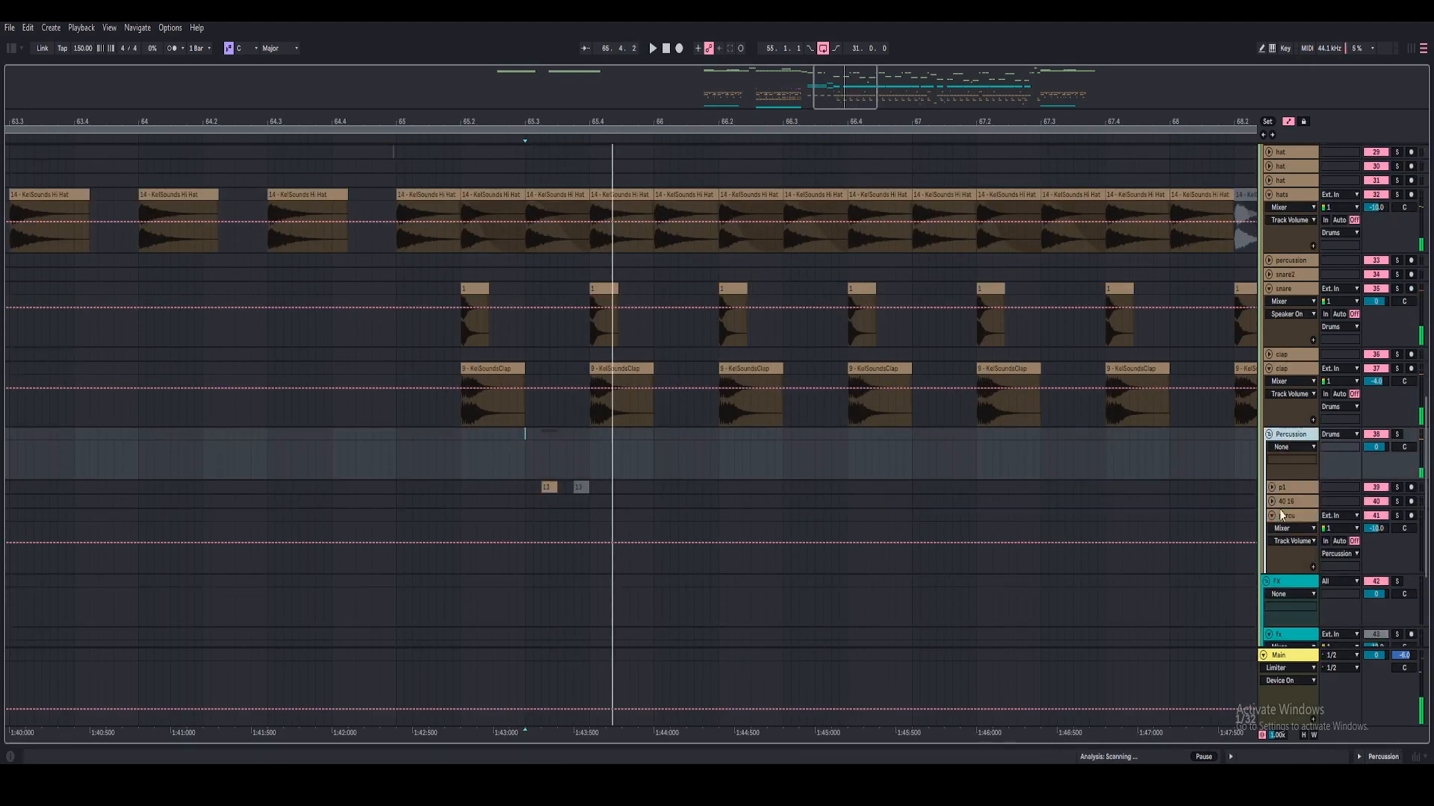
click(532, 501)
key(space)
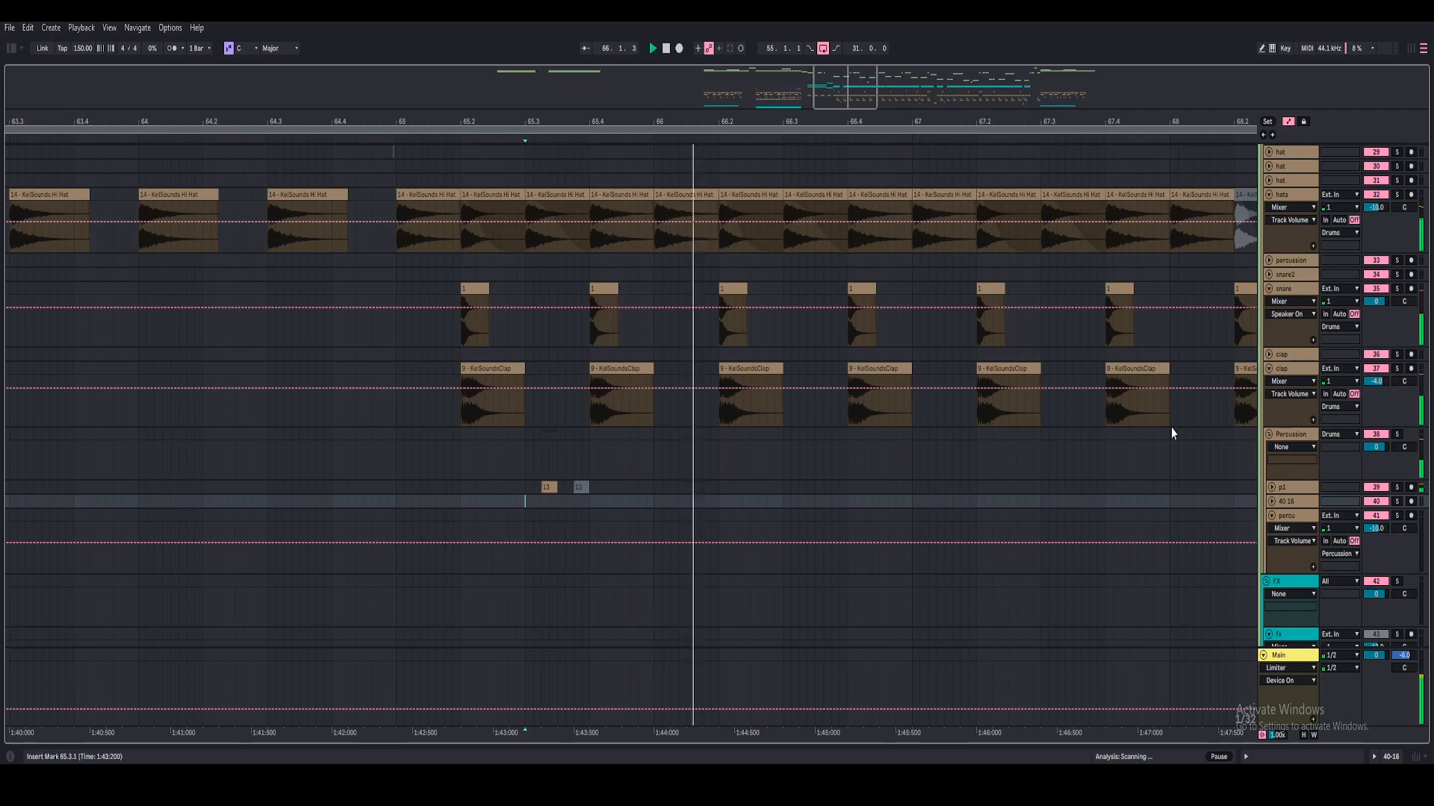
key(space)
- Play the drums from 68.1.1 on the snare track and unfold the first hat track below the kick
drag(875, 122, 669, 52)
scroll(730, 426, up, 2)
click(728, 401)
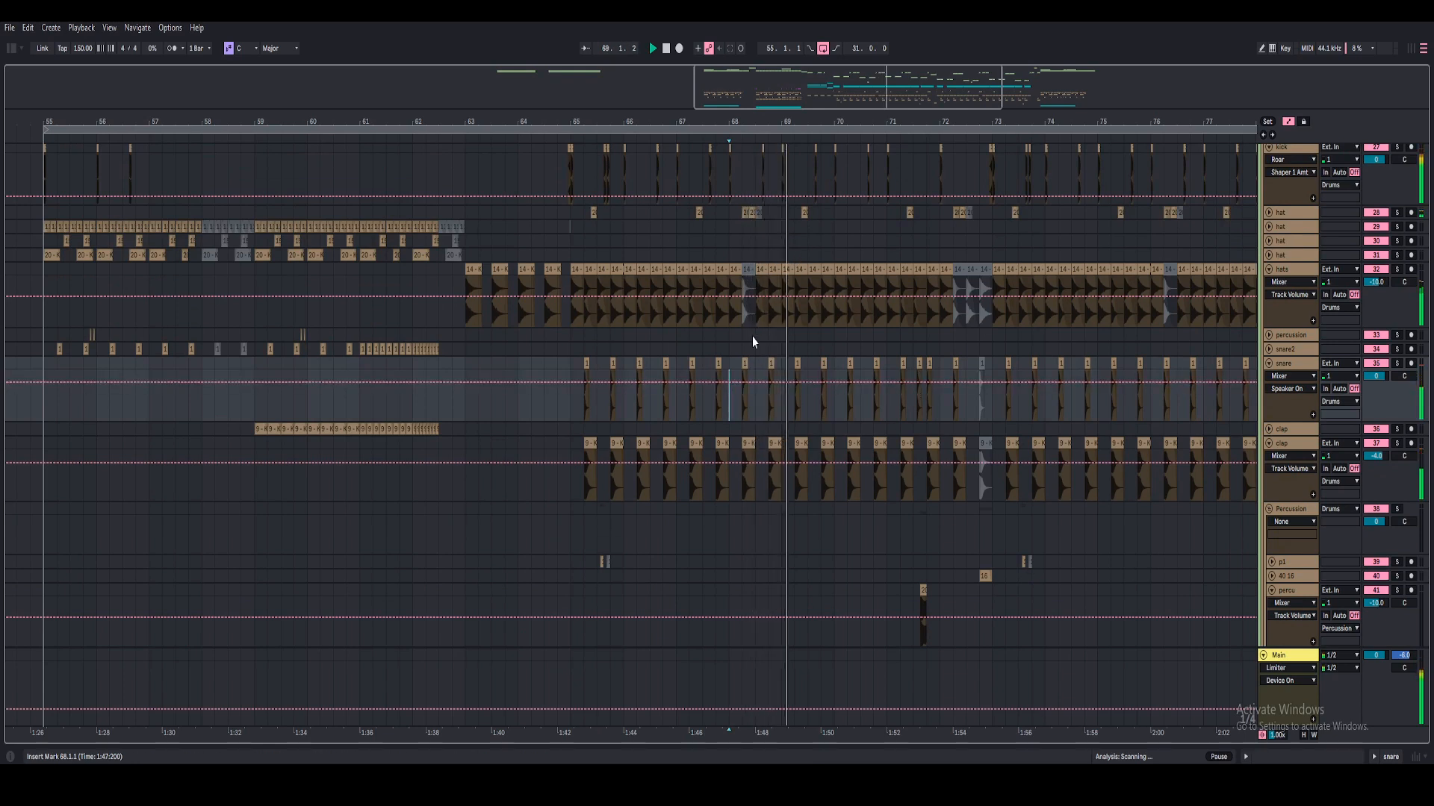
click(1269, 212)
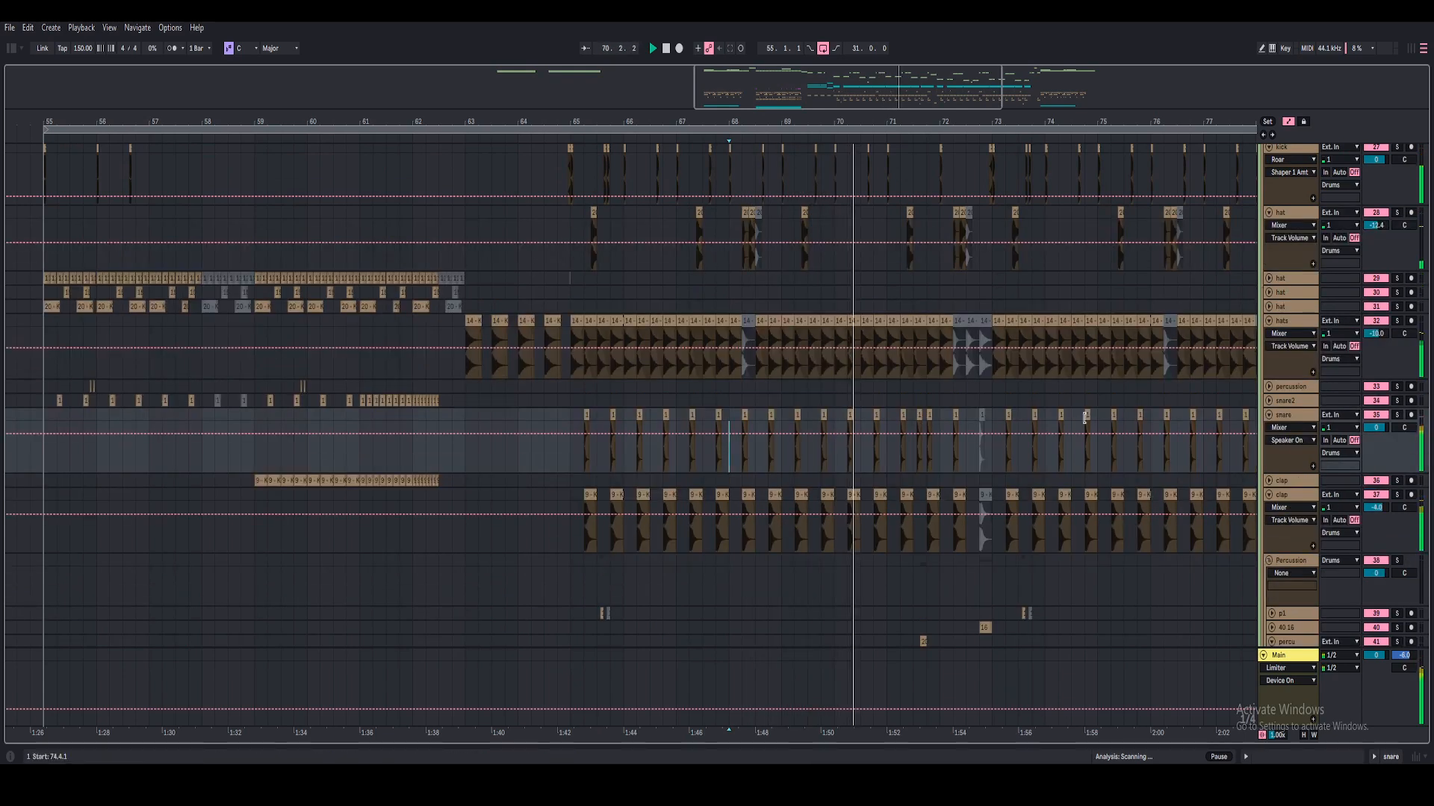
- Place the insert mark at 71.3.1 on the 40-18 percussion track and play the drum fill
drag(981, 122, 602, 175)
key(space)
scroll(614, 557, down, 2)
click(599, 571)
key(space)
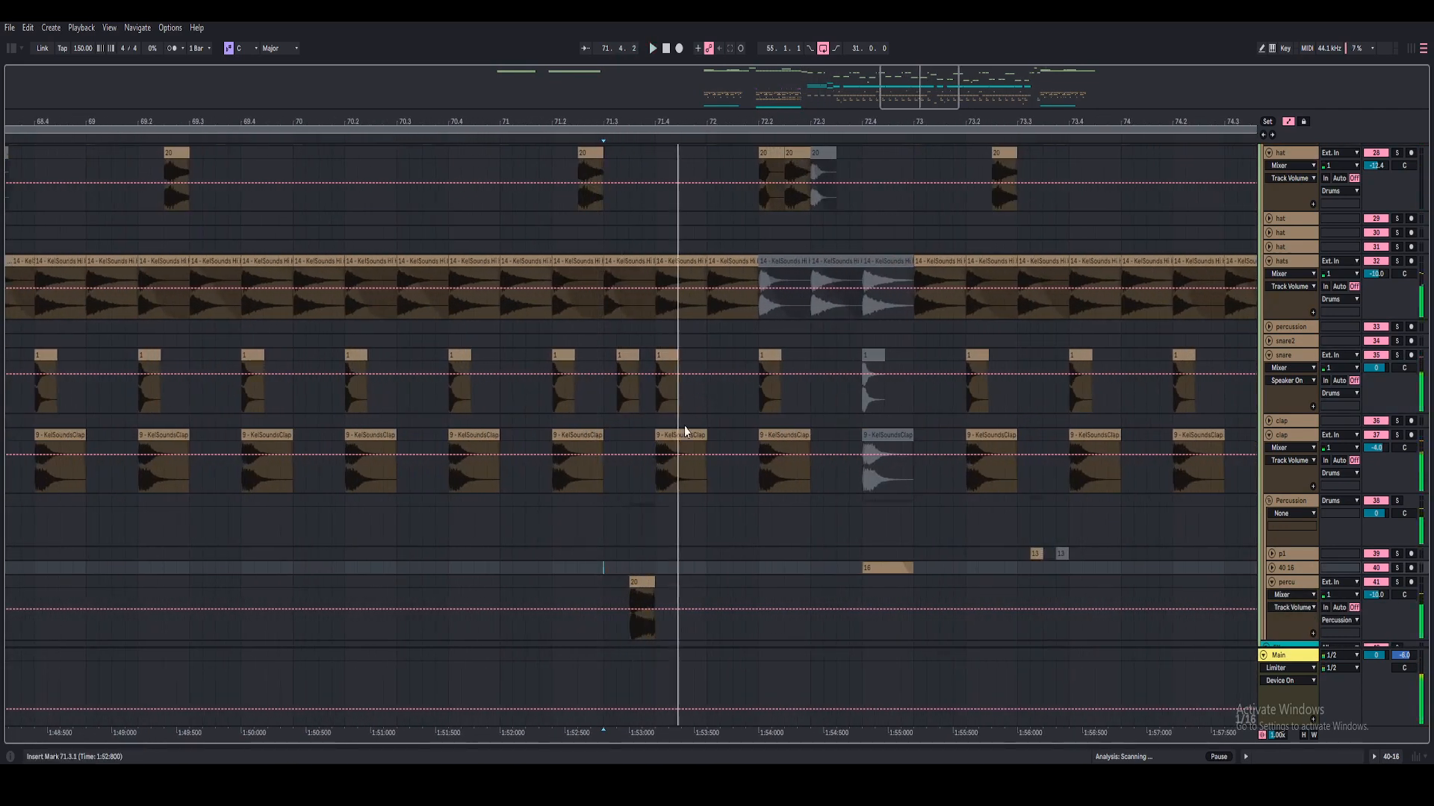
- Play the fill again from 71.3.3 in the Percussion group, at the start of the percu clip
click(636, 537)
key(space)
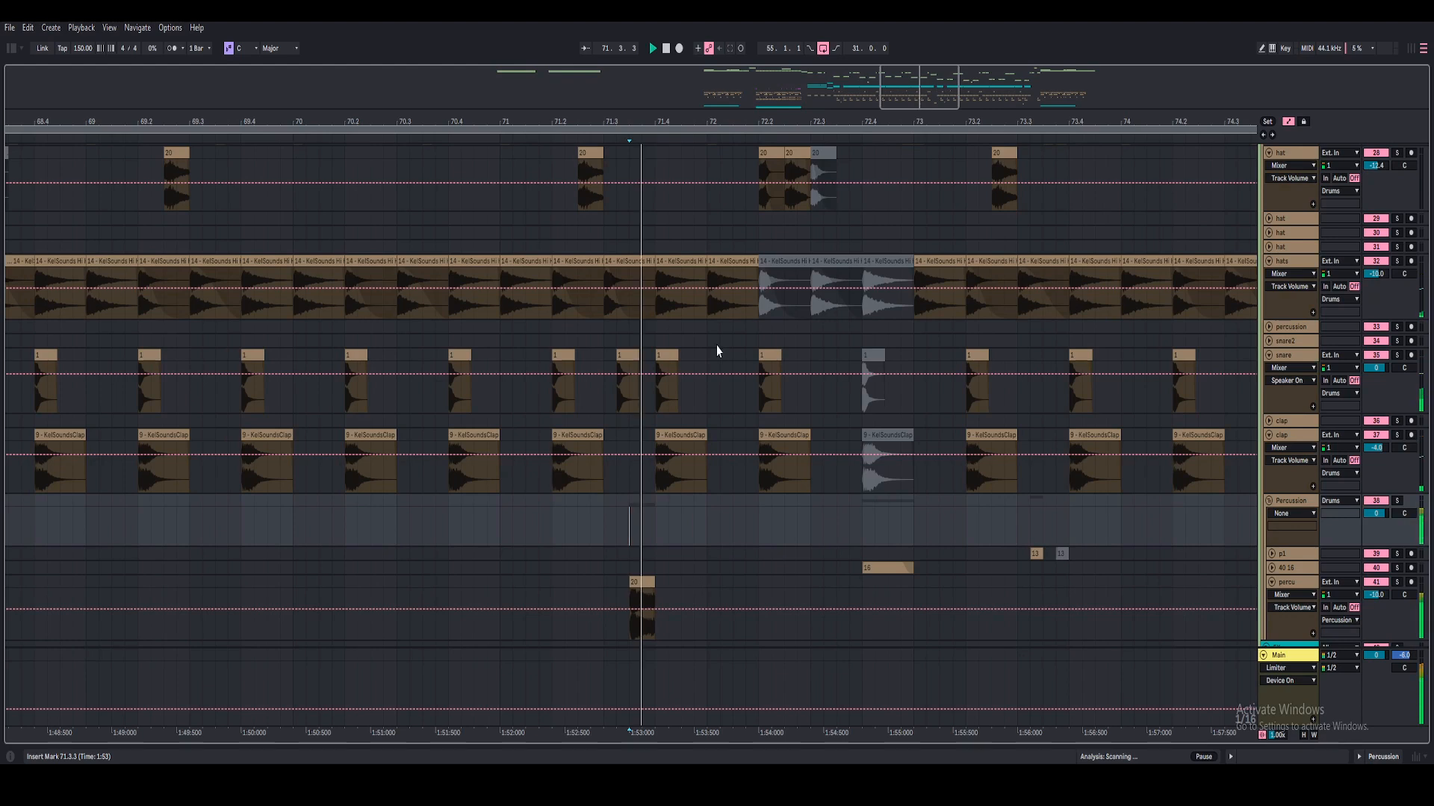
drag(737, 121, 617, 132)
key(space)
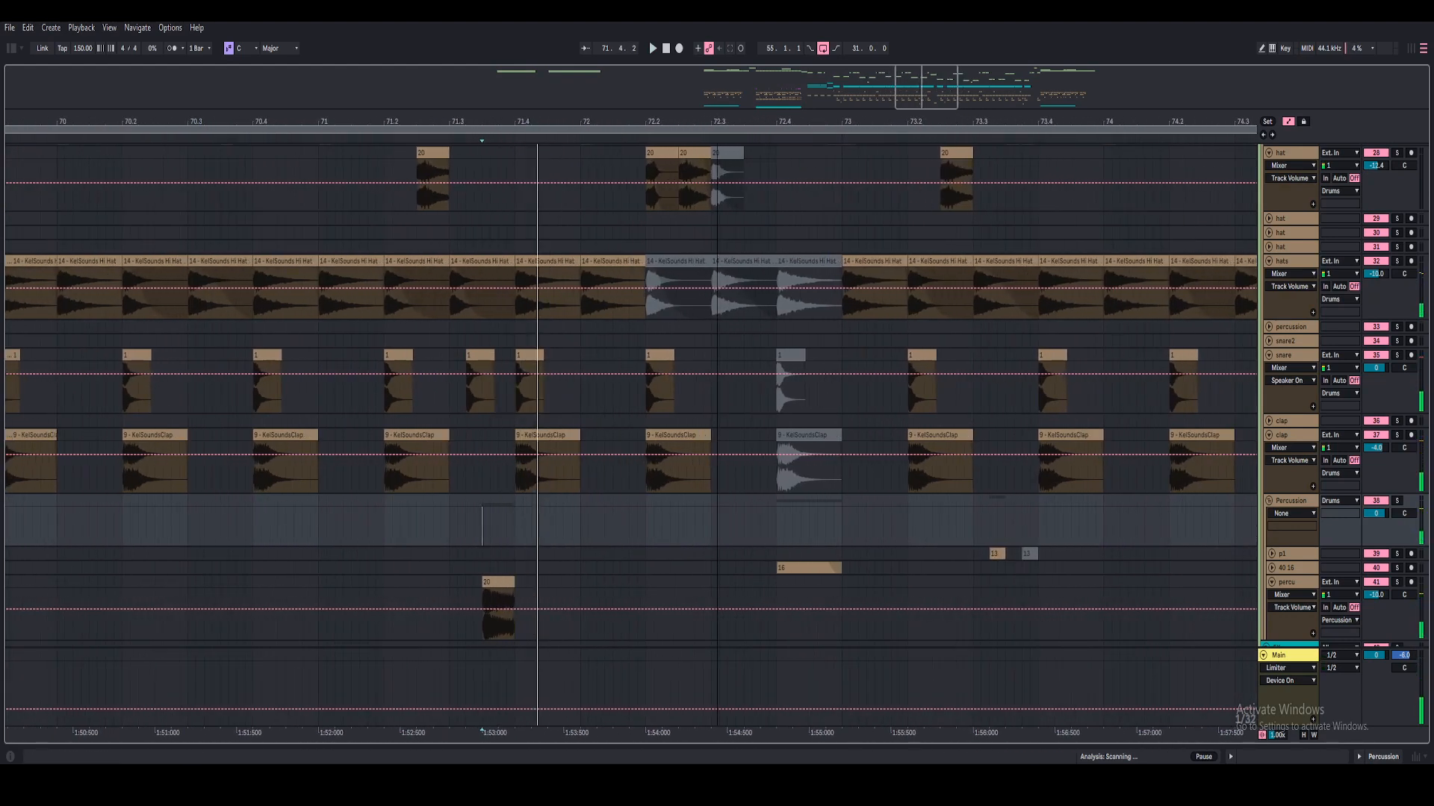
- Place the insert mark at 71.3.4 on a folded hat track and play through the muted drum hits
drag(717, 123, 628, 112)
key(space)
key(space)
click(485, 233)
key(space)
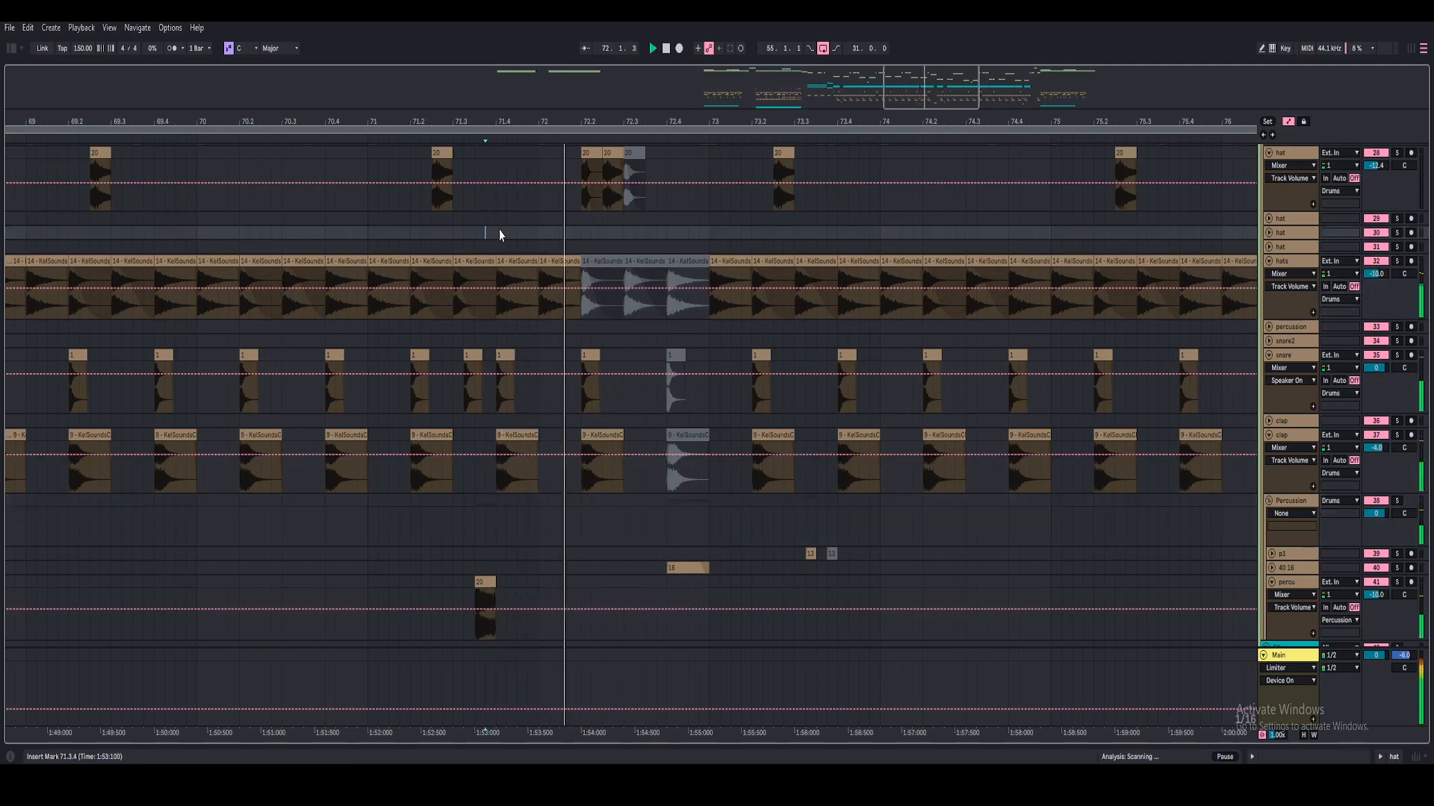
key(space)
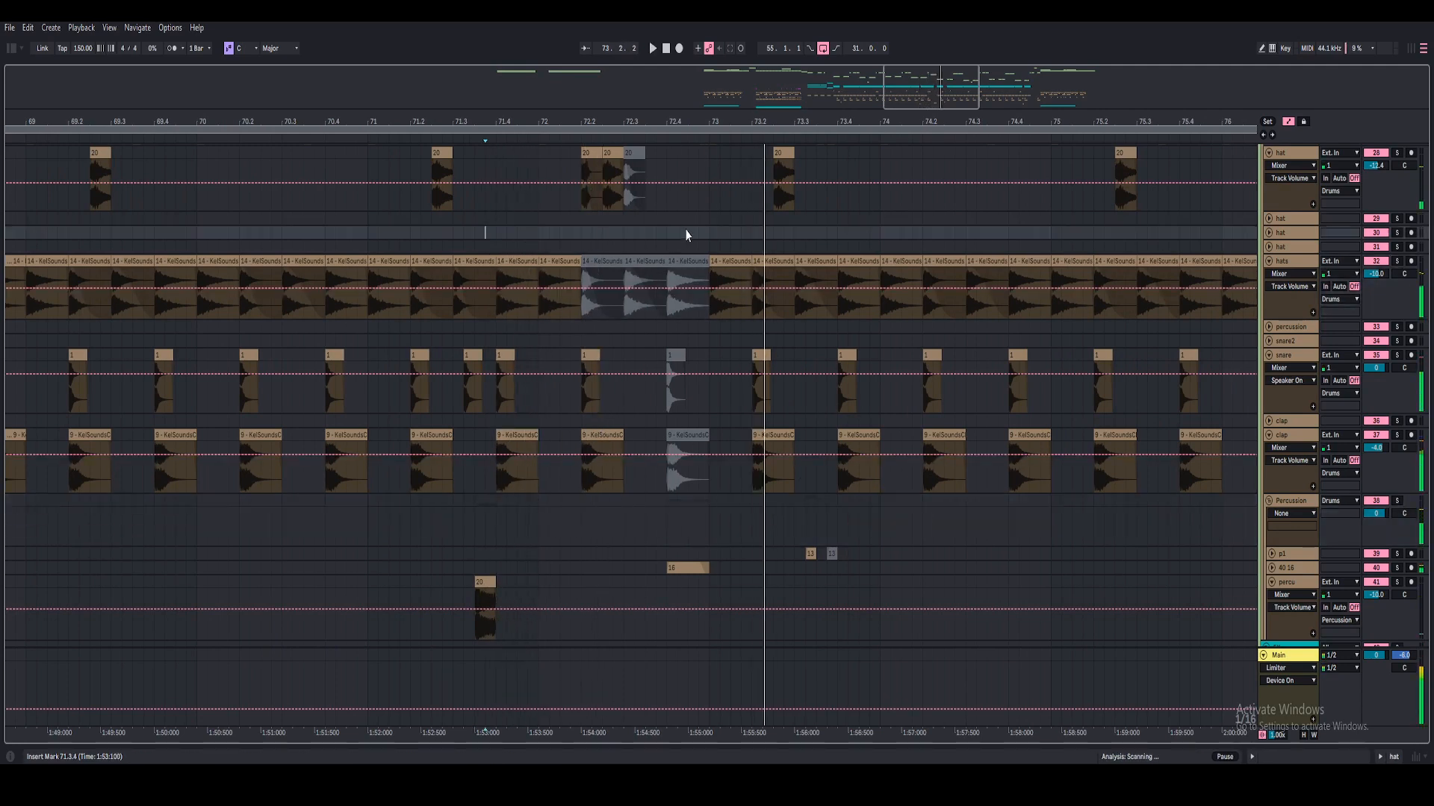
- Select the Drums group, place the insert mark just before bar 65 on the hat track and leave the kick track unfolded
scroll(1165, 314, up, 3)
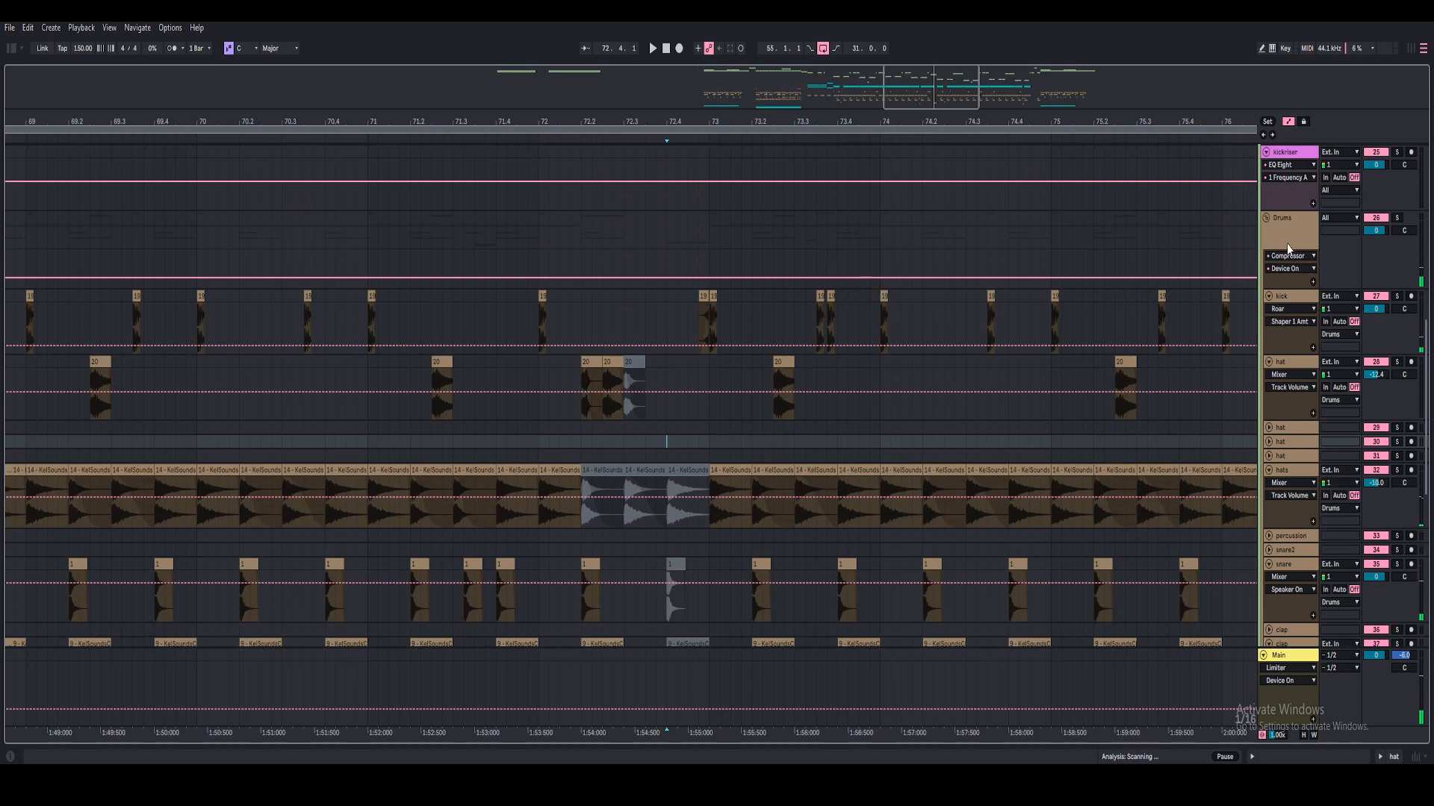
click(1287, 250)
click(1269, 298)
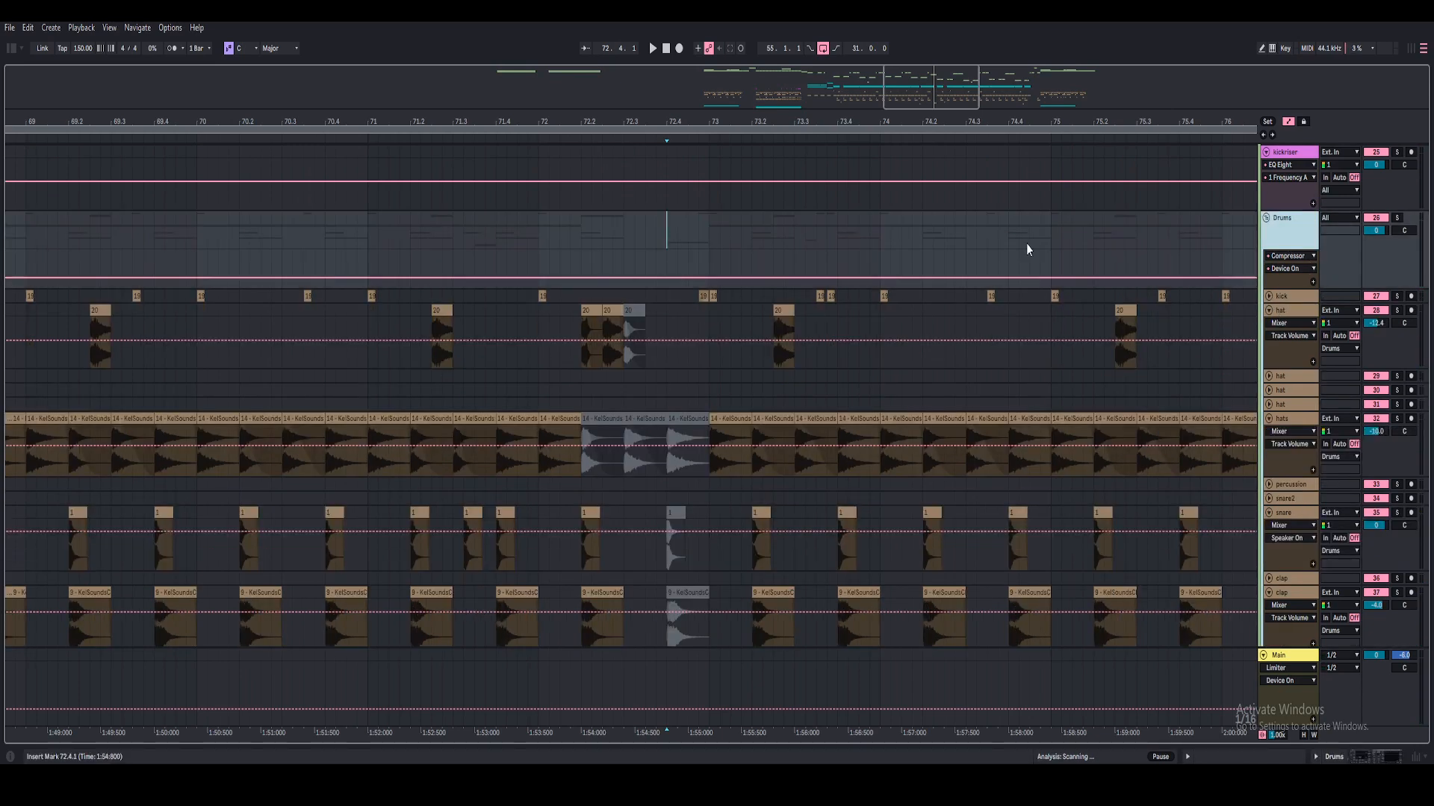
drag(751, 127, 1107, 63)
click(513, 308)
click(1269, 297)
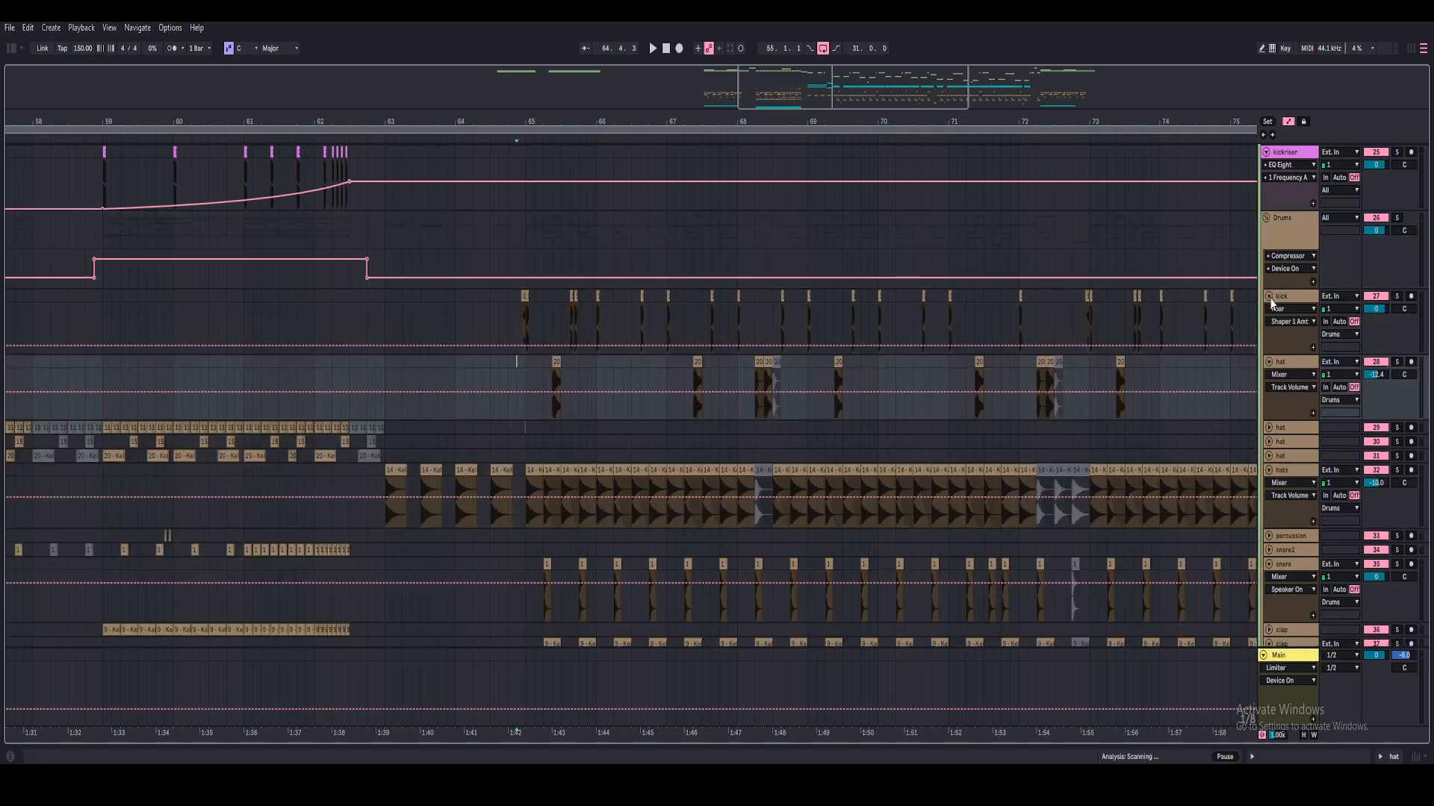
- Select the kick clip at 65.1.1, solo the kick track and play the hit
drag(531, 119, 521, 194)
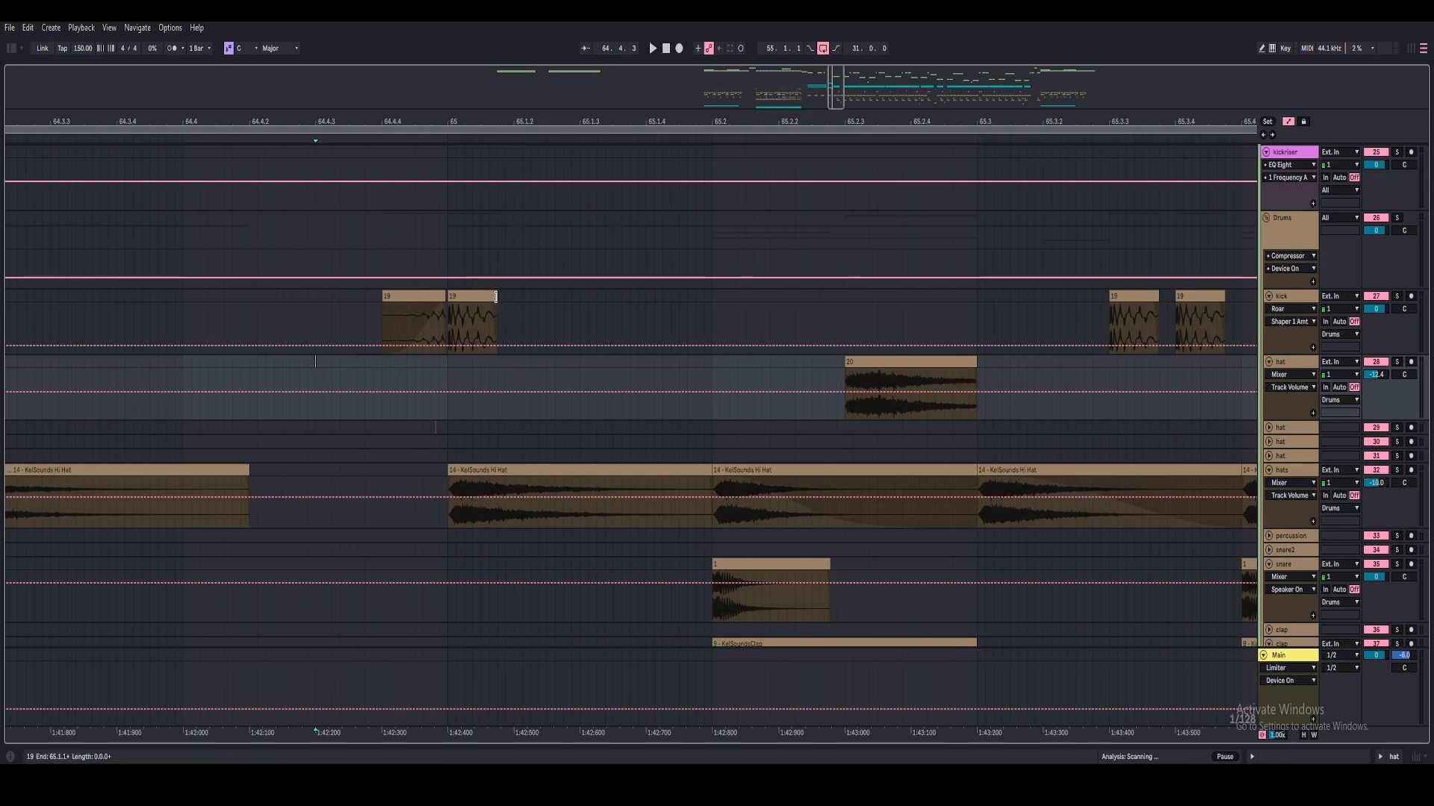
click(481, 300)
key(space)
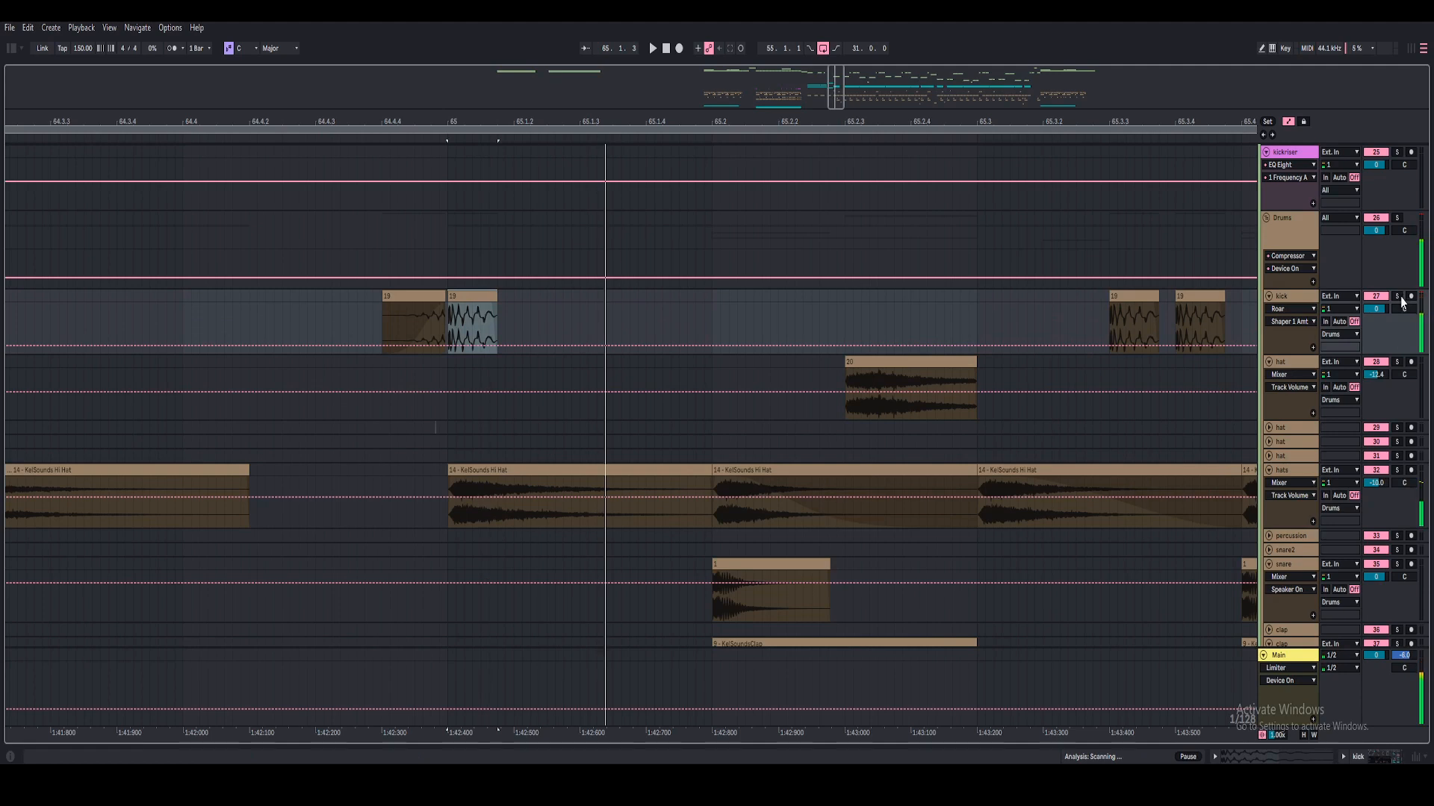
click(1398, 297)
key(space)
key(space)
key(space)
key(space)
- Play the soloed kick pattern from just after 65.3.2 on the kick track
drag(583, 120, 452, 69)
click(580, 318)
key(space)
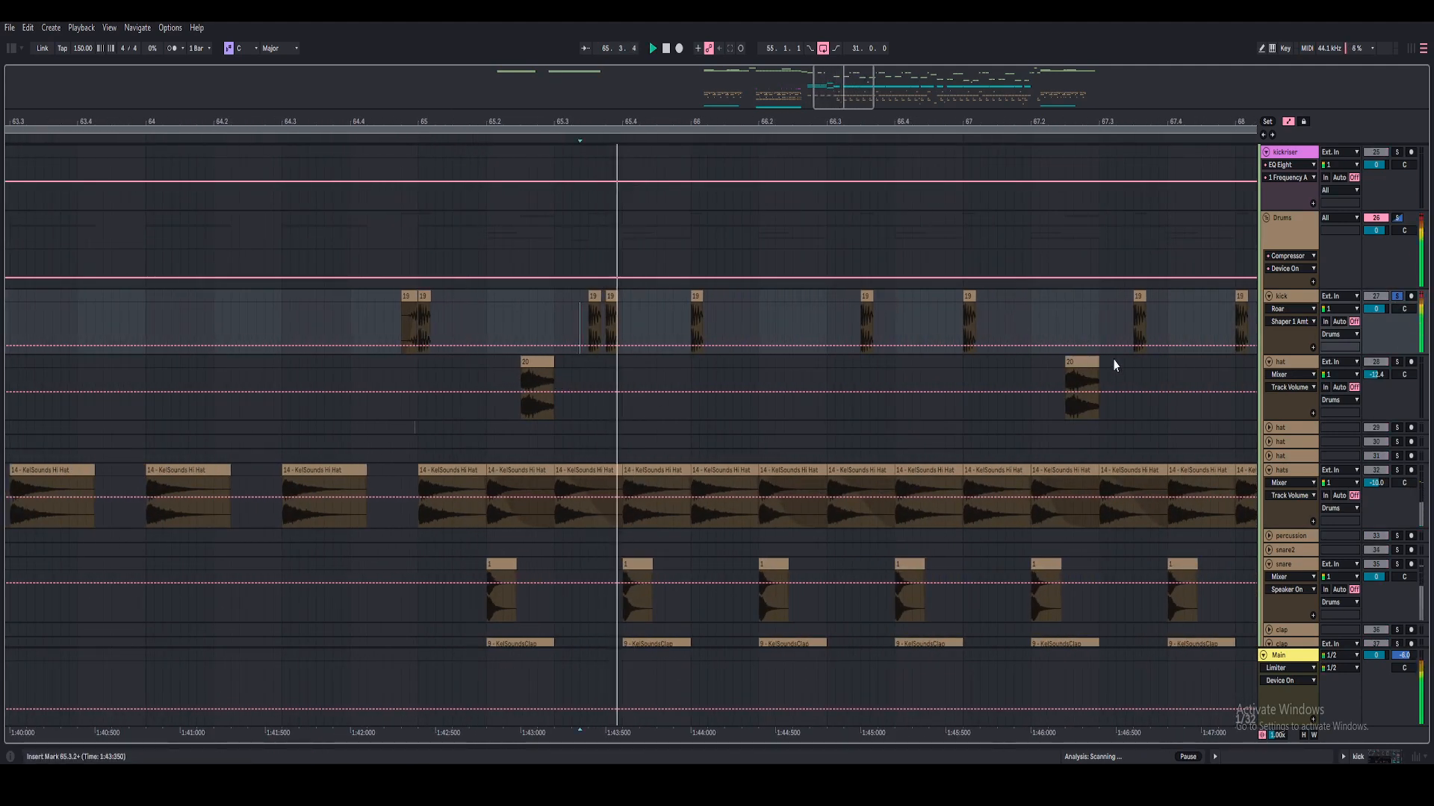
- Place the insert mark at 65.1.1 on the Fx track and play the soloed kick from there
scroll(1172, 337, up, 4)
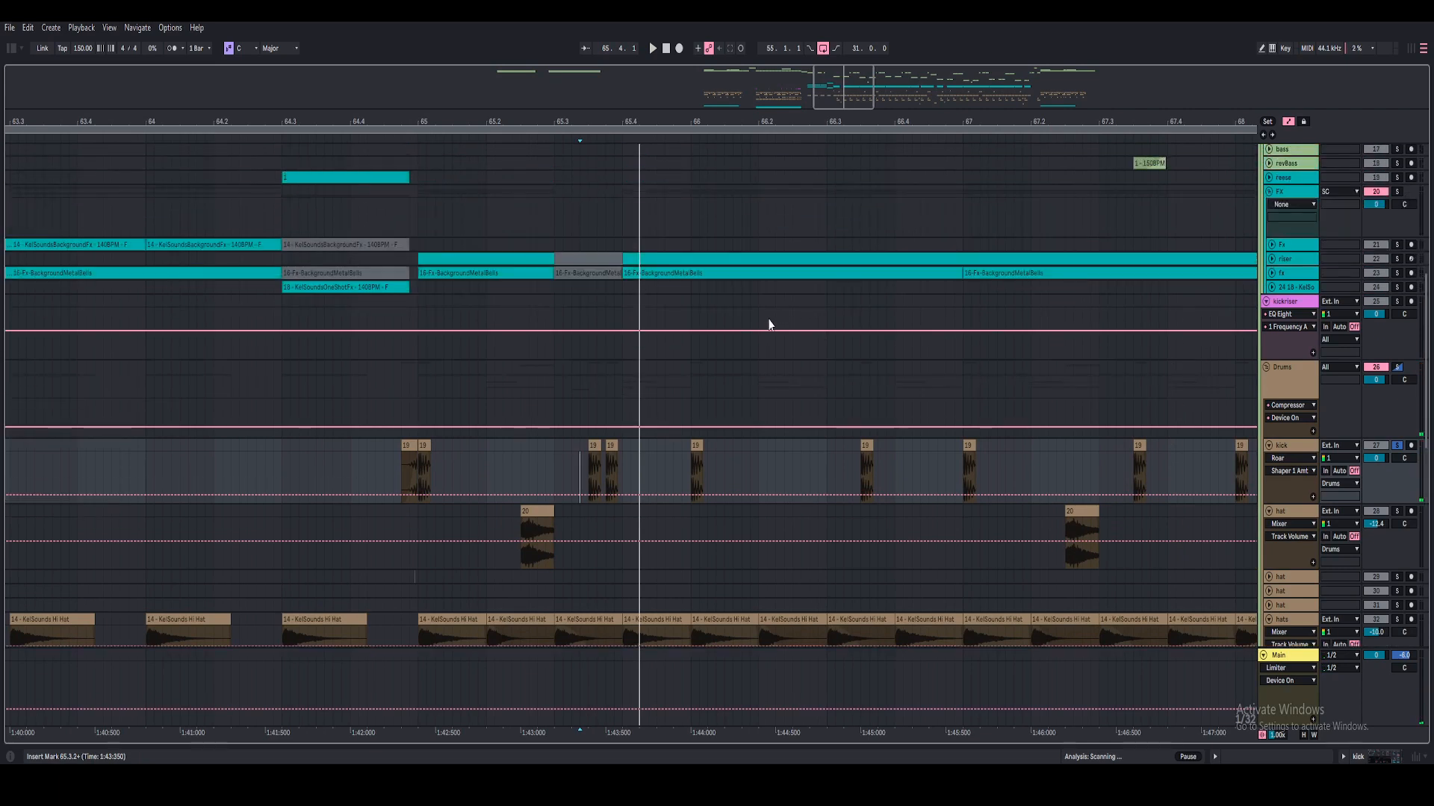
click(418, 245)
key(space)
key(space)
key(space)
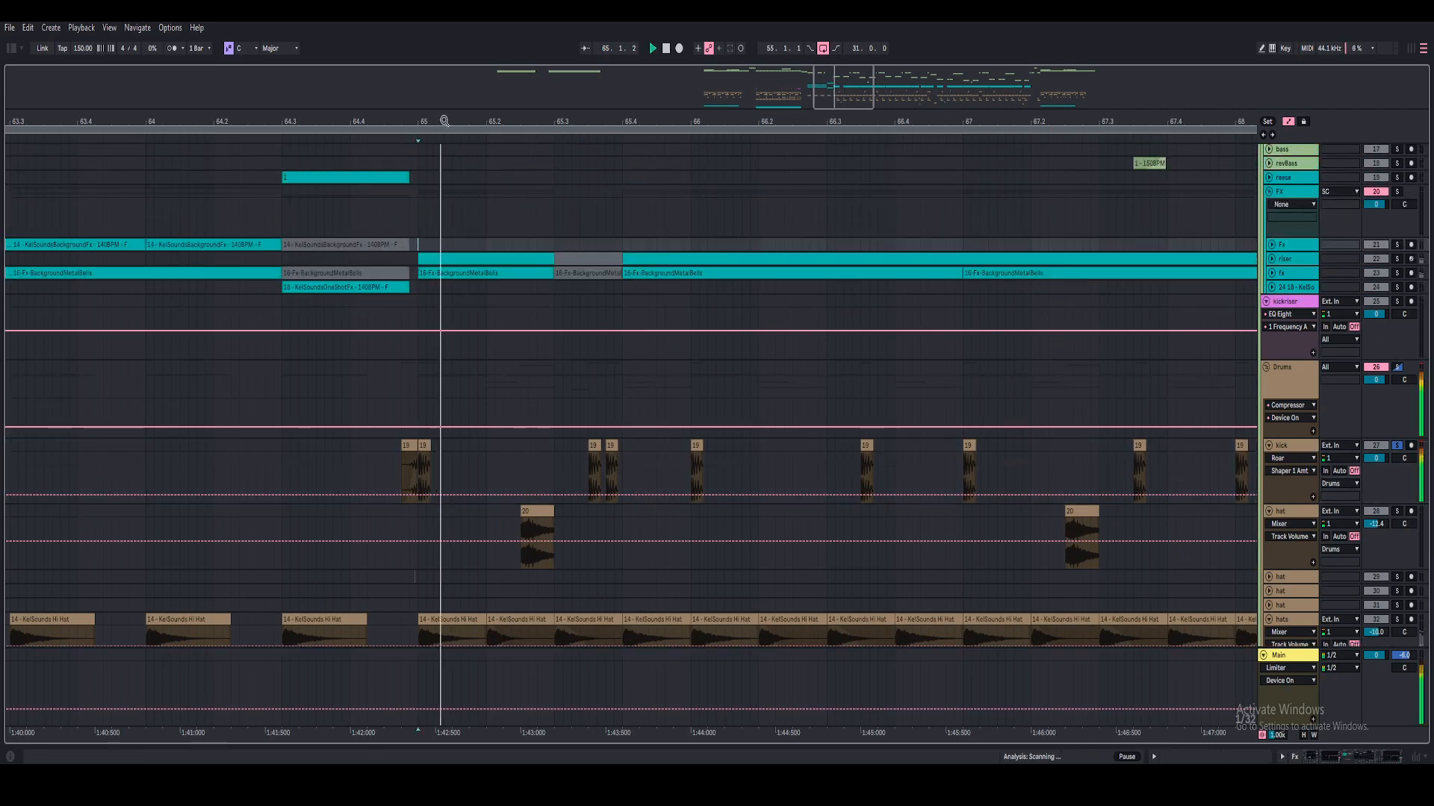
- Examine the kick clips around 65.1.1, select the Drums group and play the soloed kick through it
drag(445, 122, 447, 136)
click(1291, 449)
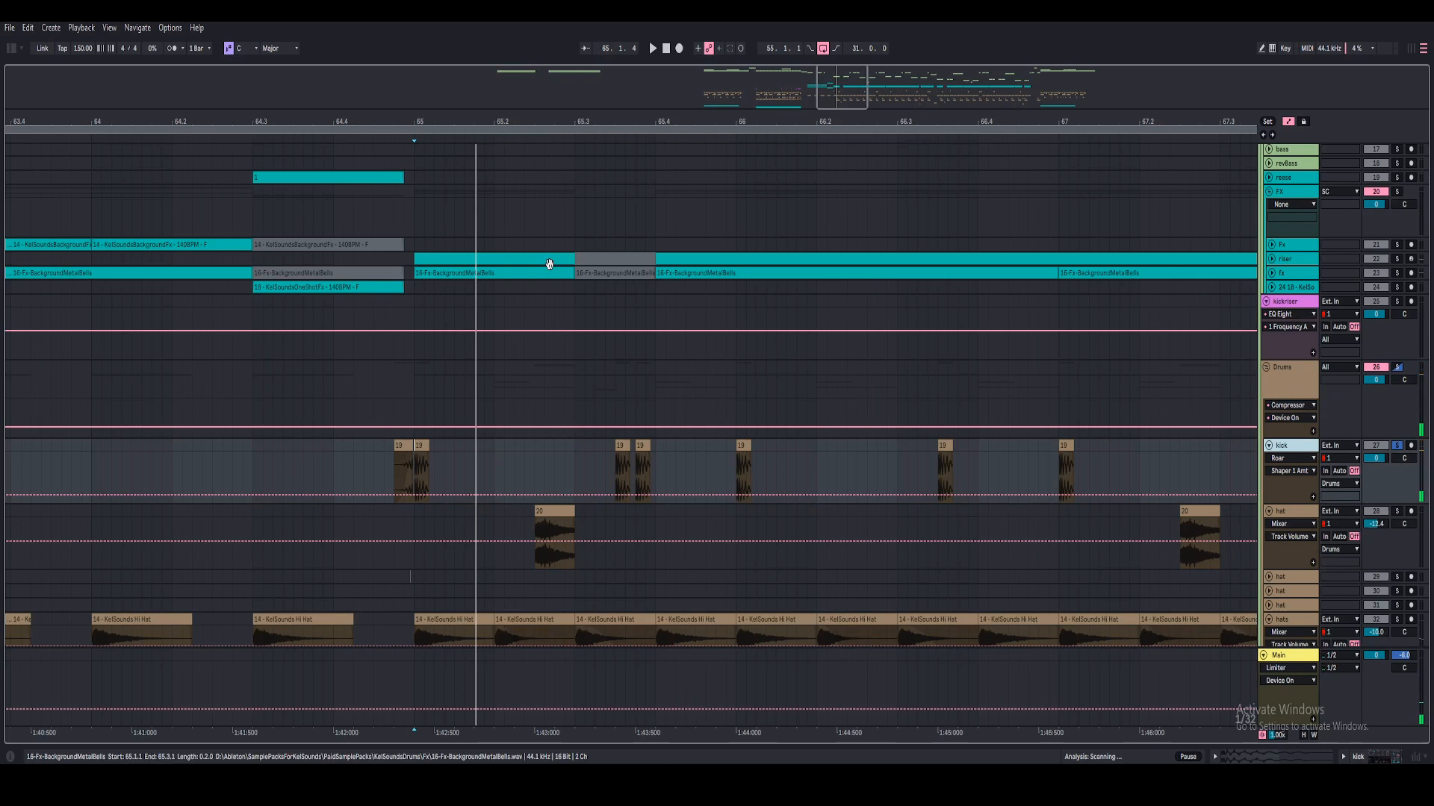
drag(416, 119, 416, 161)
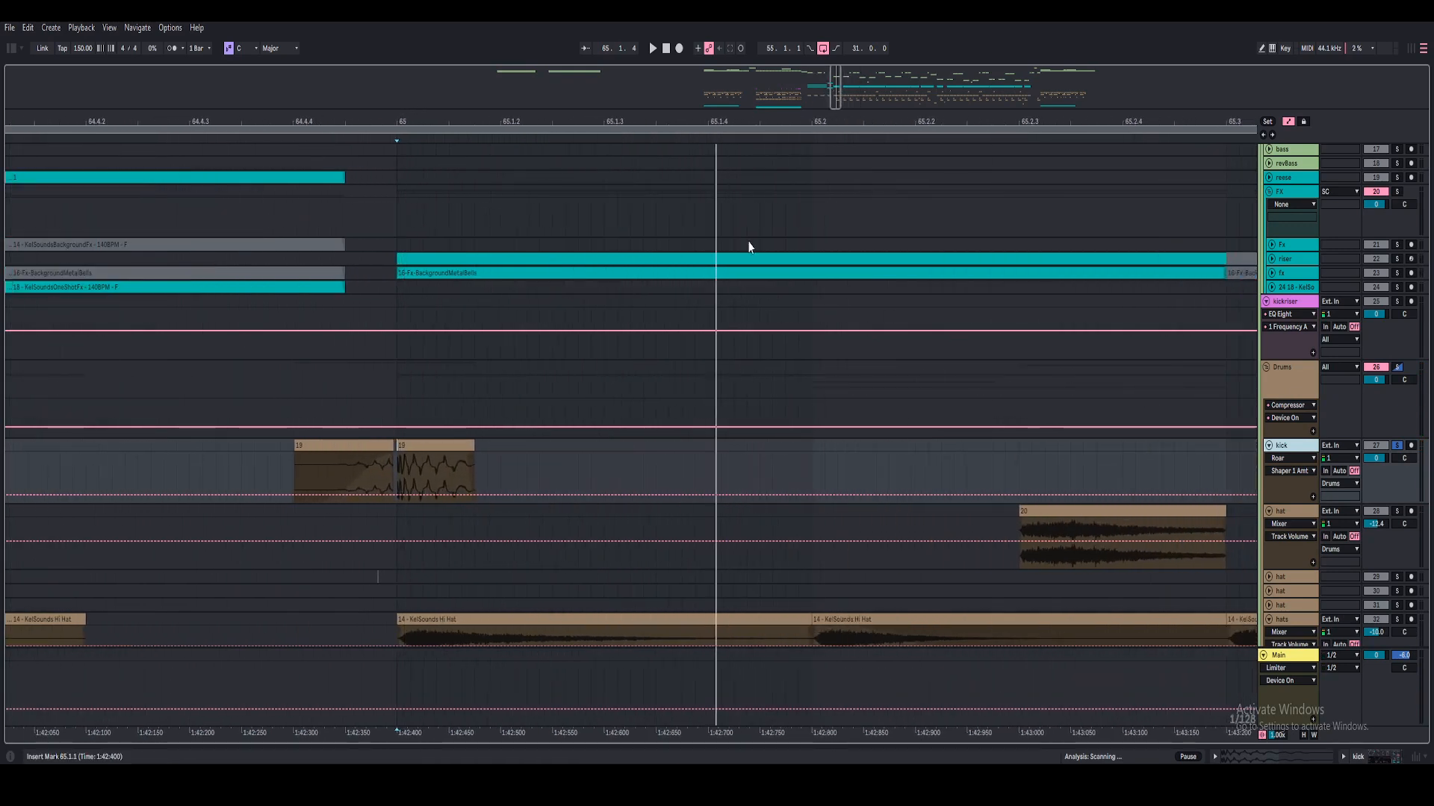
click(1301, 383)
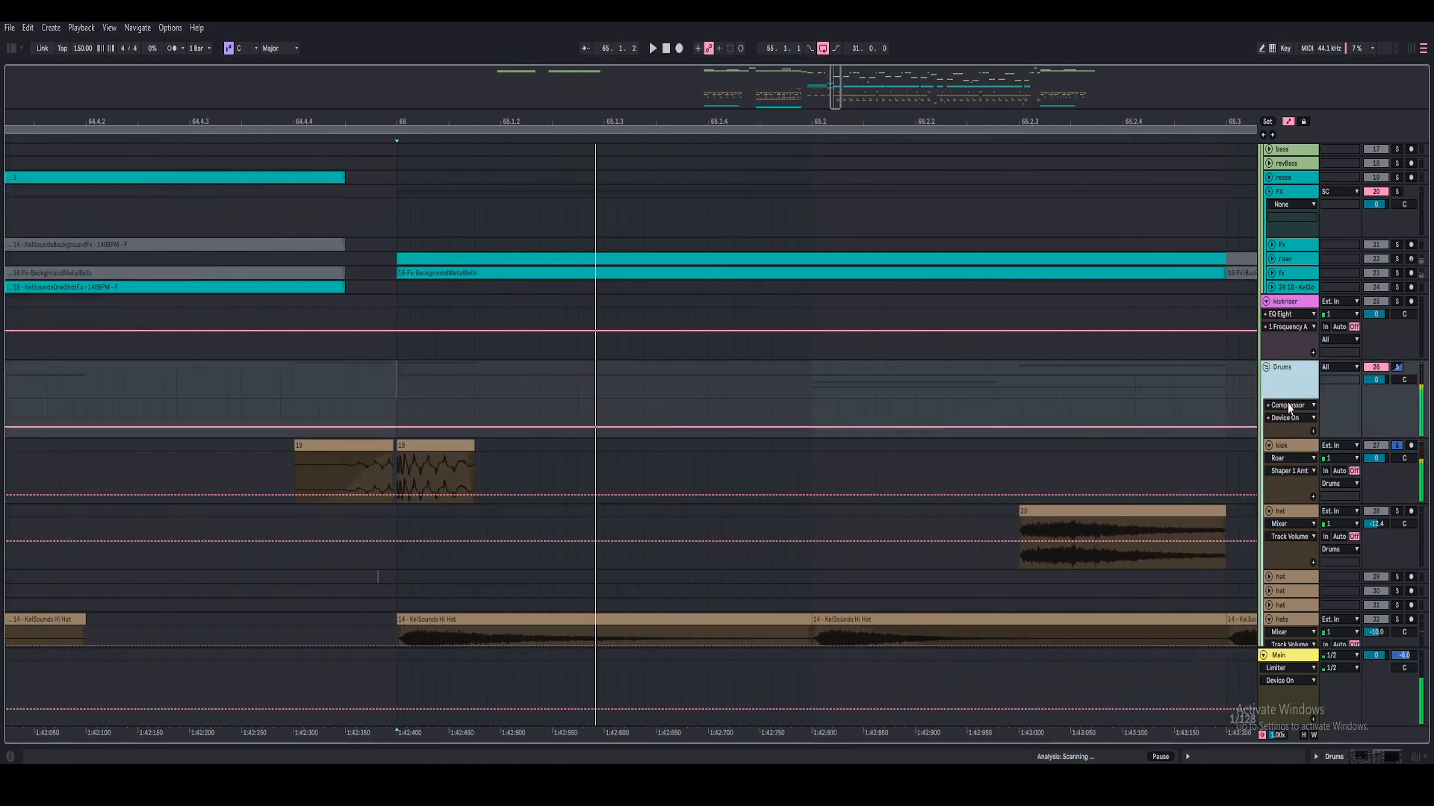
drag(856, 117, 768, 118)
key(space)
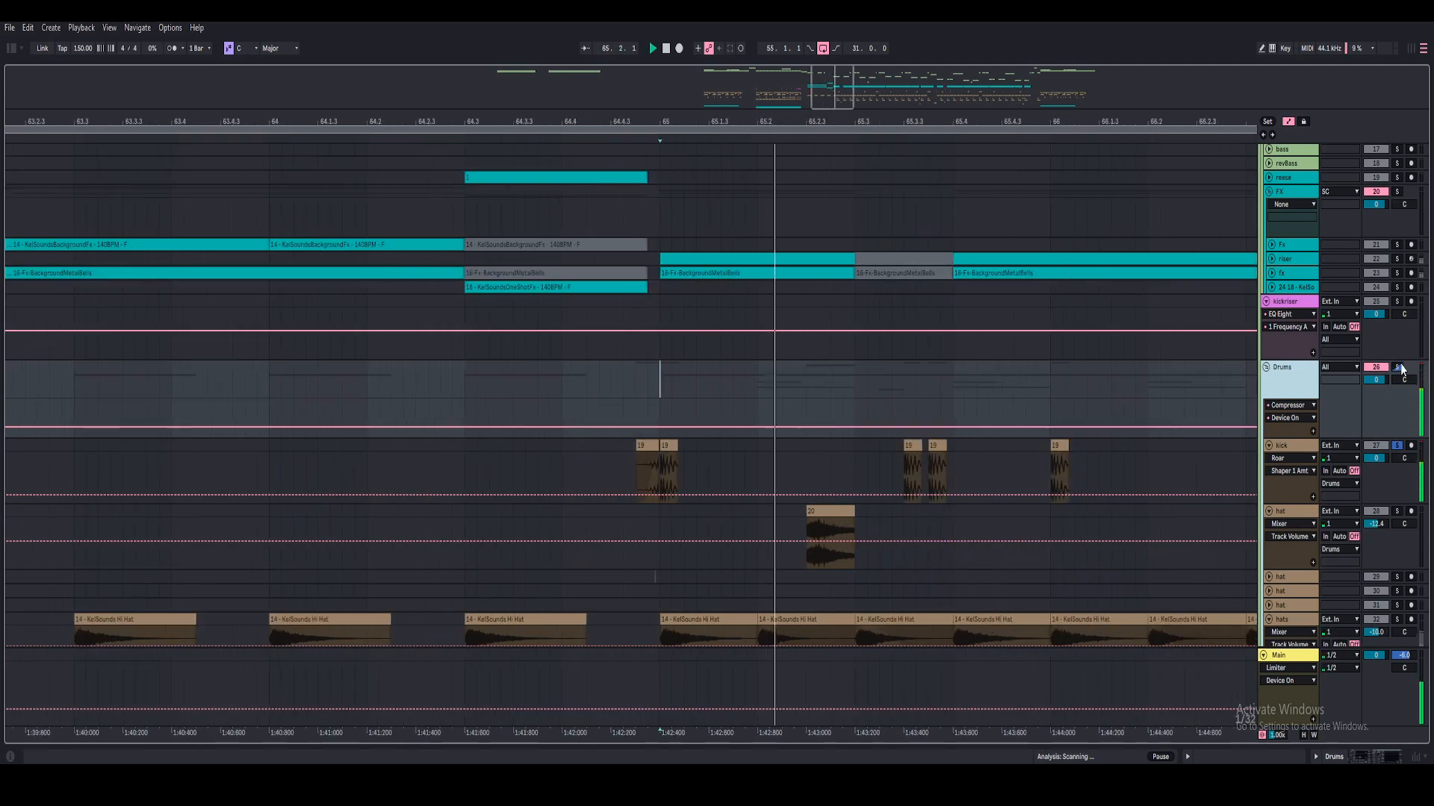
- Solo the Drums group instead of the kick track and play the full drums from 65.1.1
click(1397, 367)
drag(1065, 124, 915, 82)
key(space)
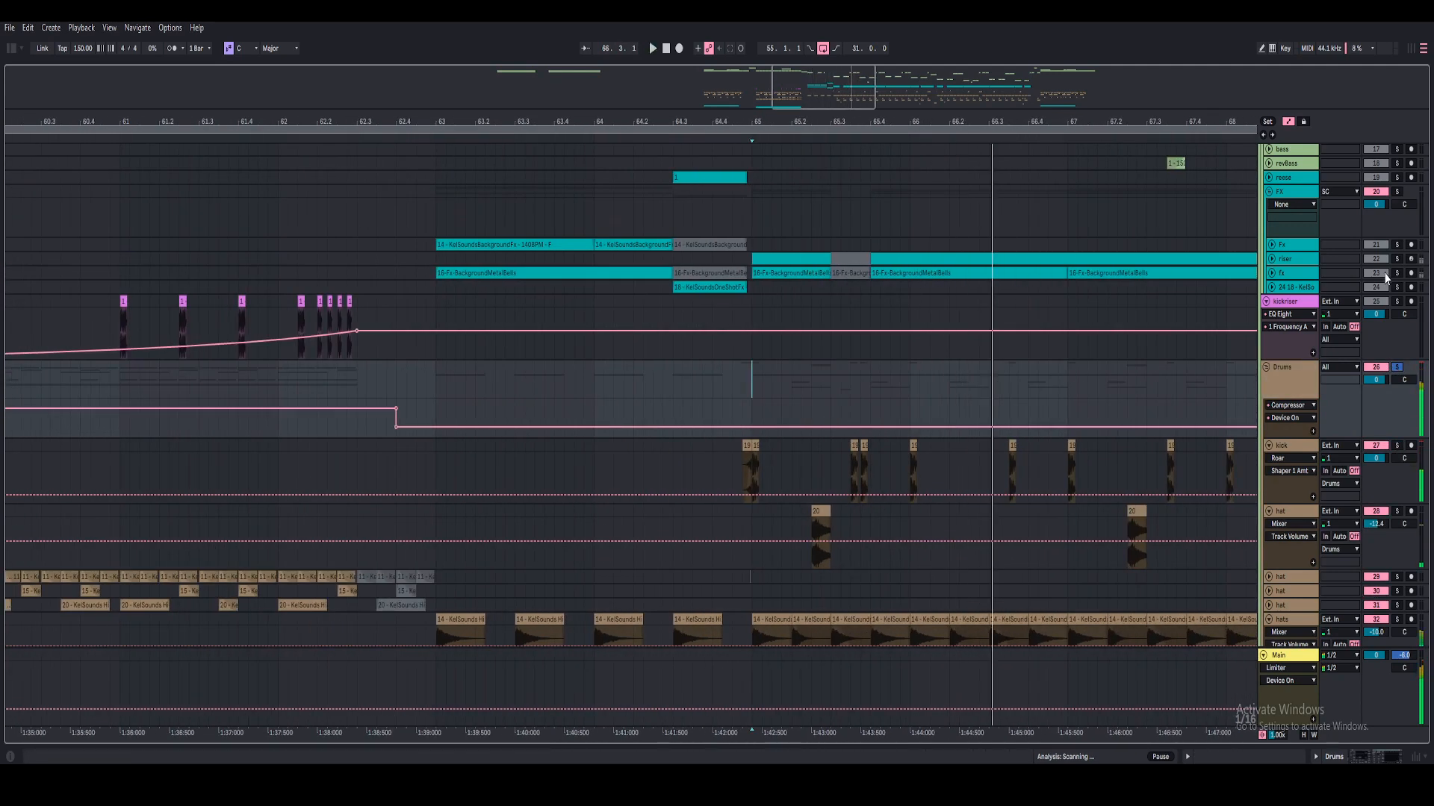
- Solo the fx track with the BackgroundMetalBells clips and fold the FX group
click(1396, 273)
click(1294, 271)
scroll(1277, 284, up, 2)
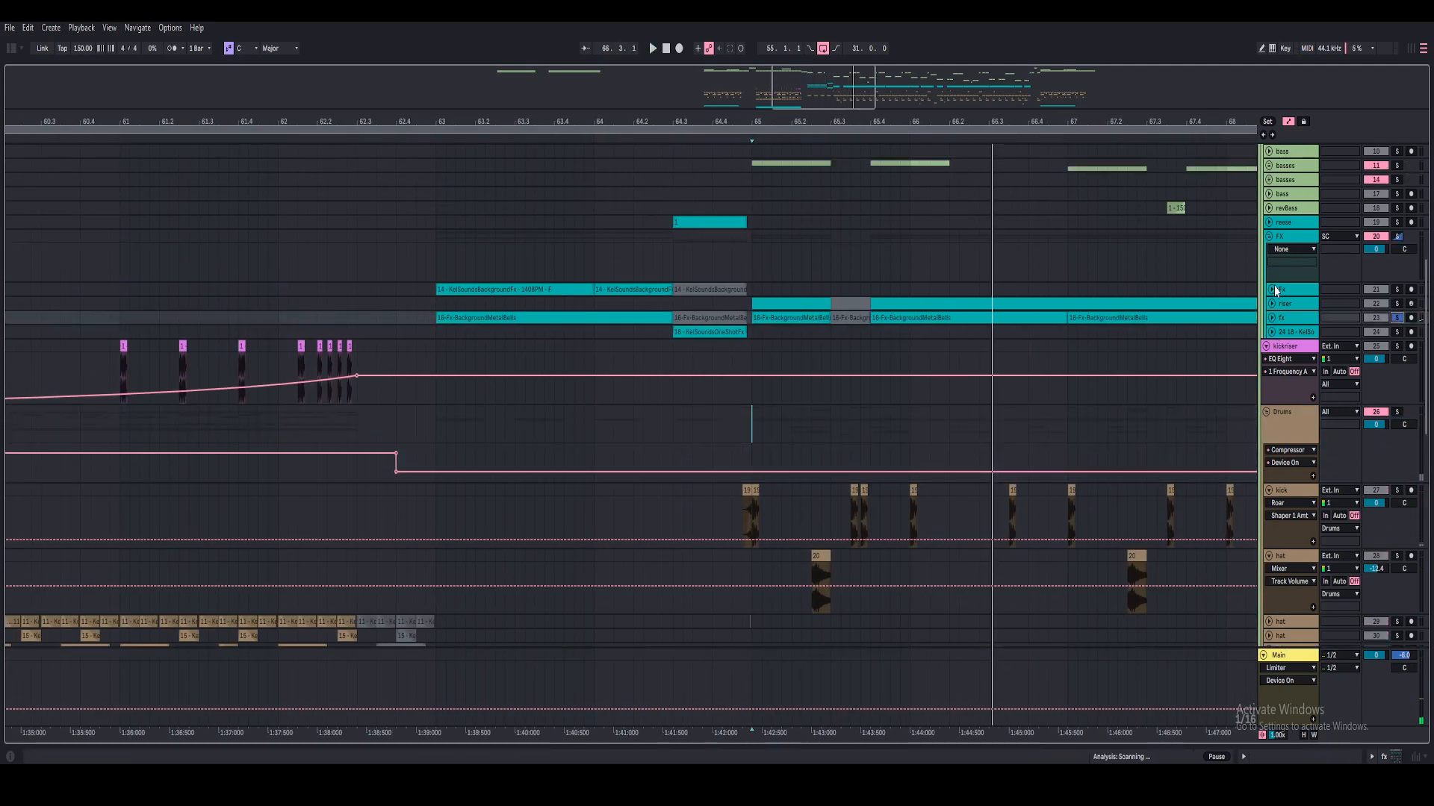
click(1269, 238)
scroll(1275, 285, up, 4)
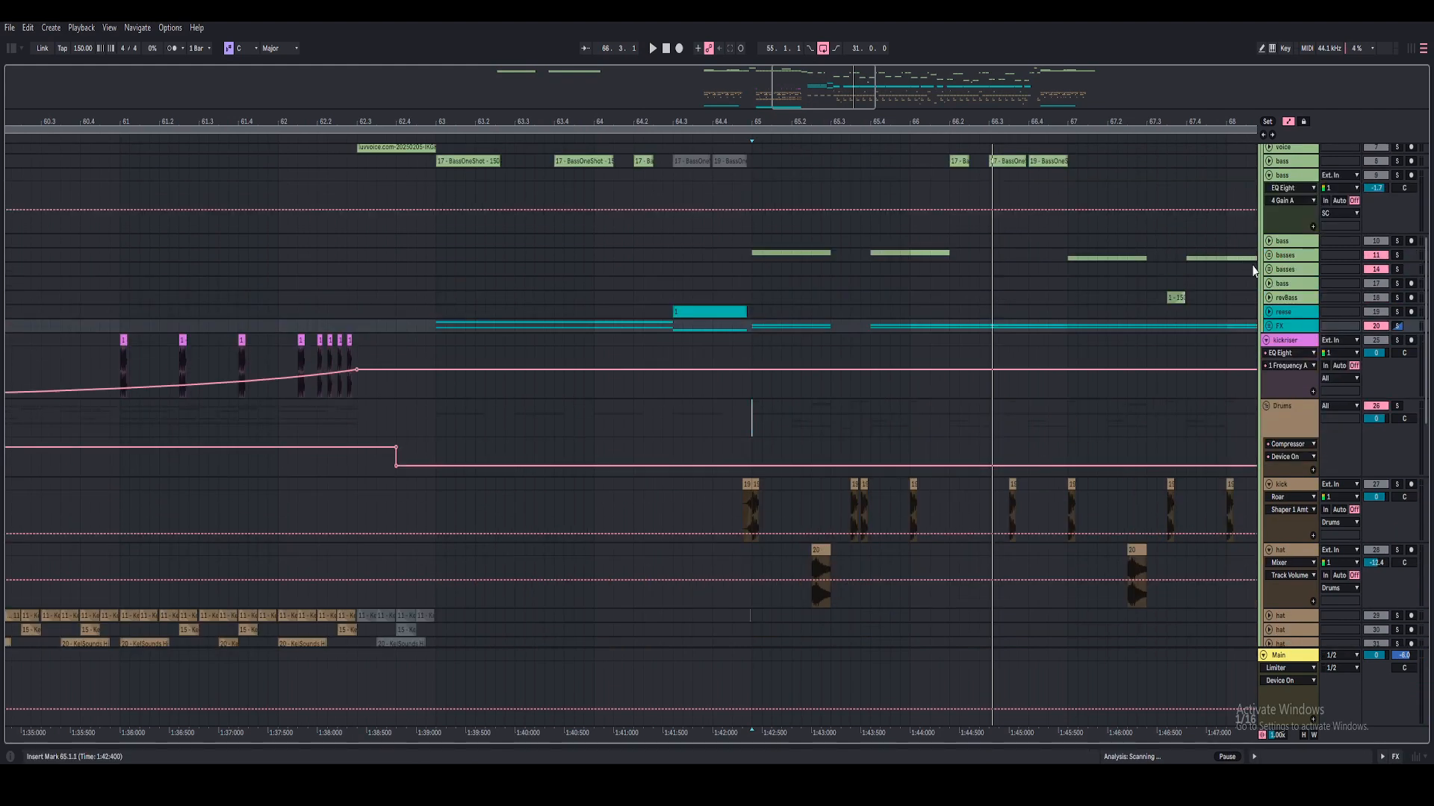
- Fold the expanded bass track with the EQ Eight gain automation
scroll(1217, 246, up, 3)
key(minus)
scroll(1225, 250, up, 3)
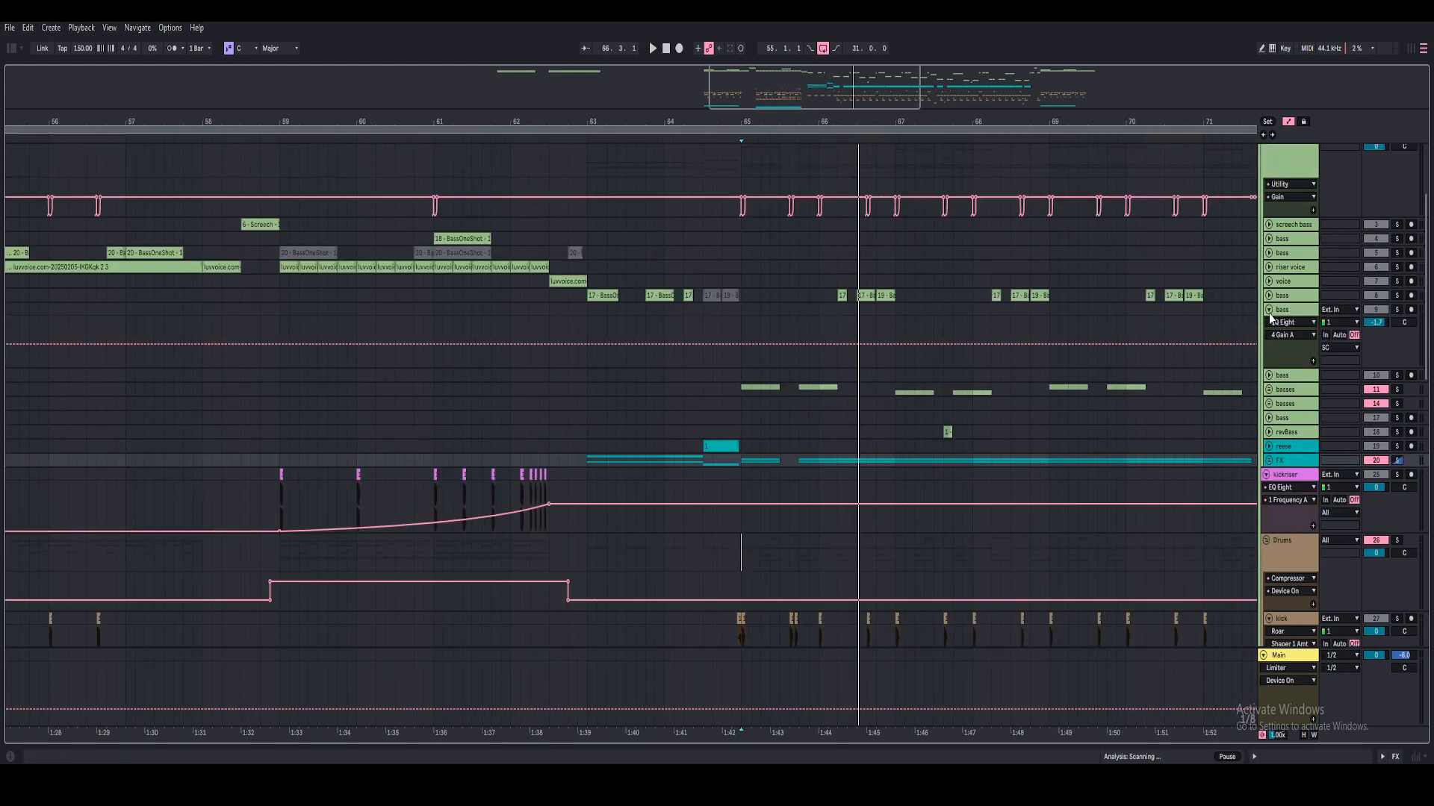
click(1268, 310)
- Unfold the FX group and its riser track, solo the riser and play it from 64.4.3
drag(1123, 116, 1221, 413)
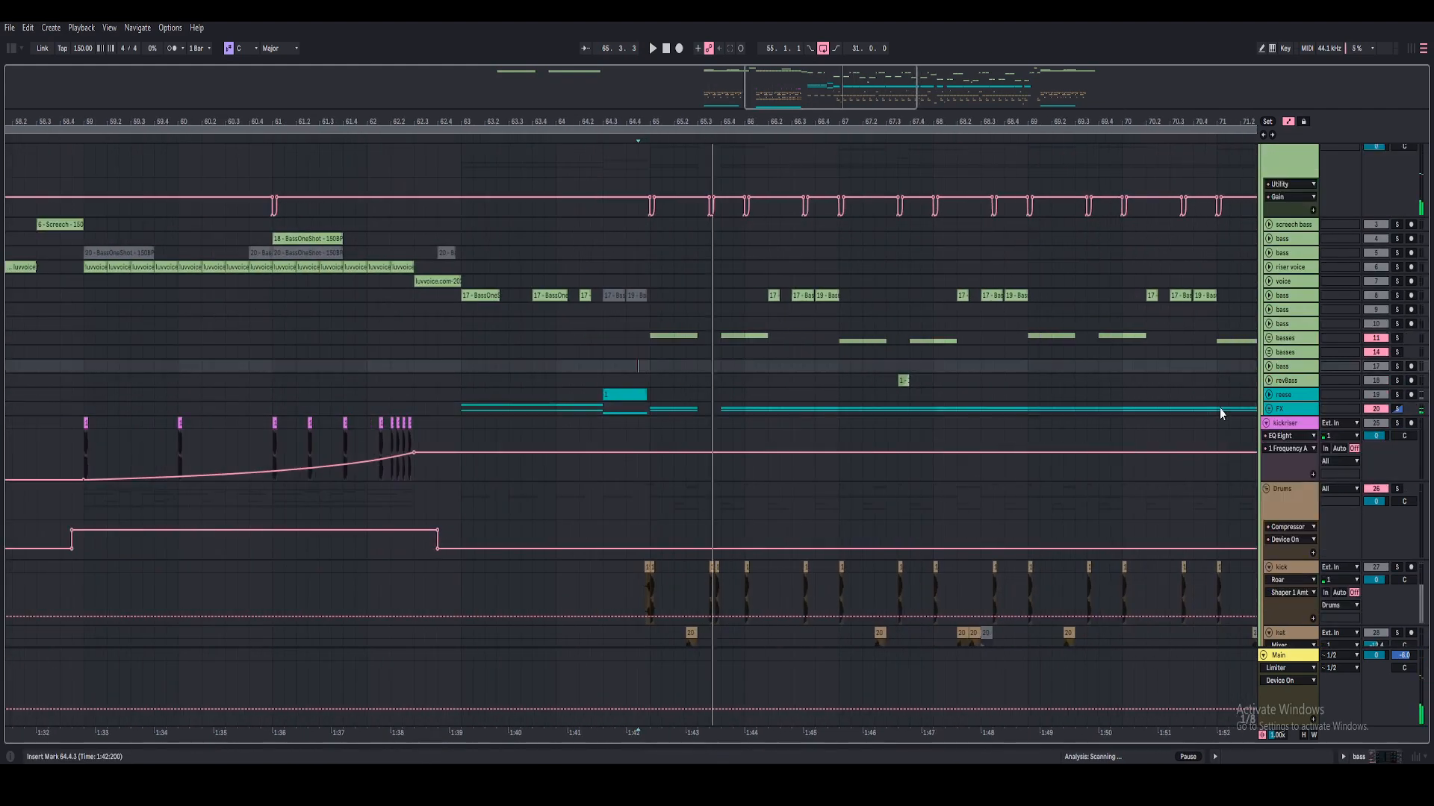
click(1267, 409)
click(1287, 388)
click(1271, 387)
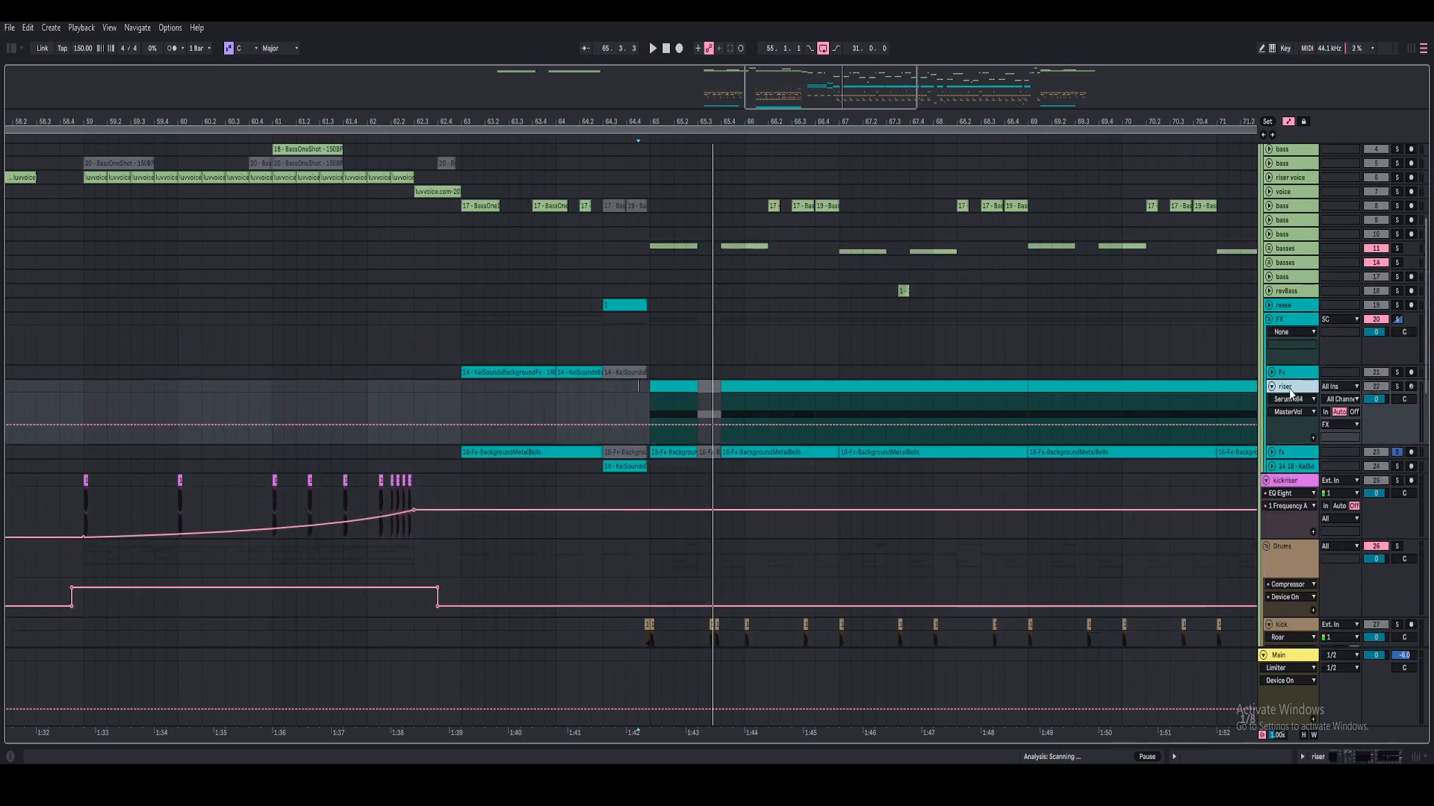
click(653, 48)
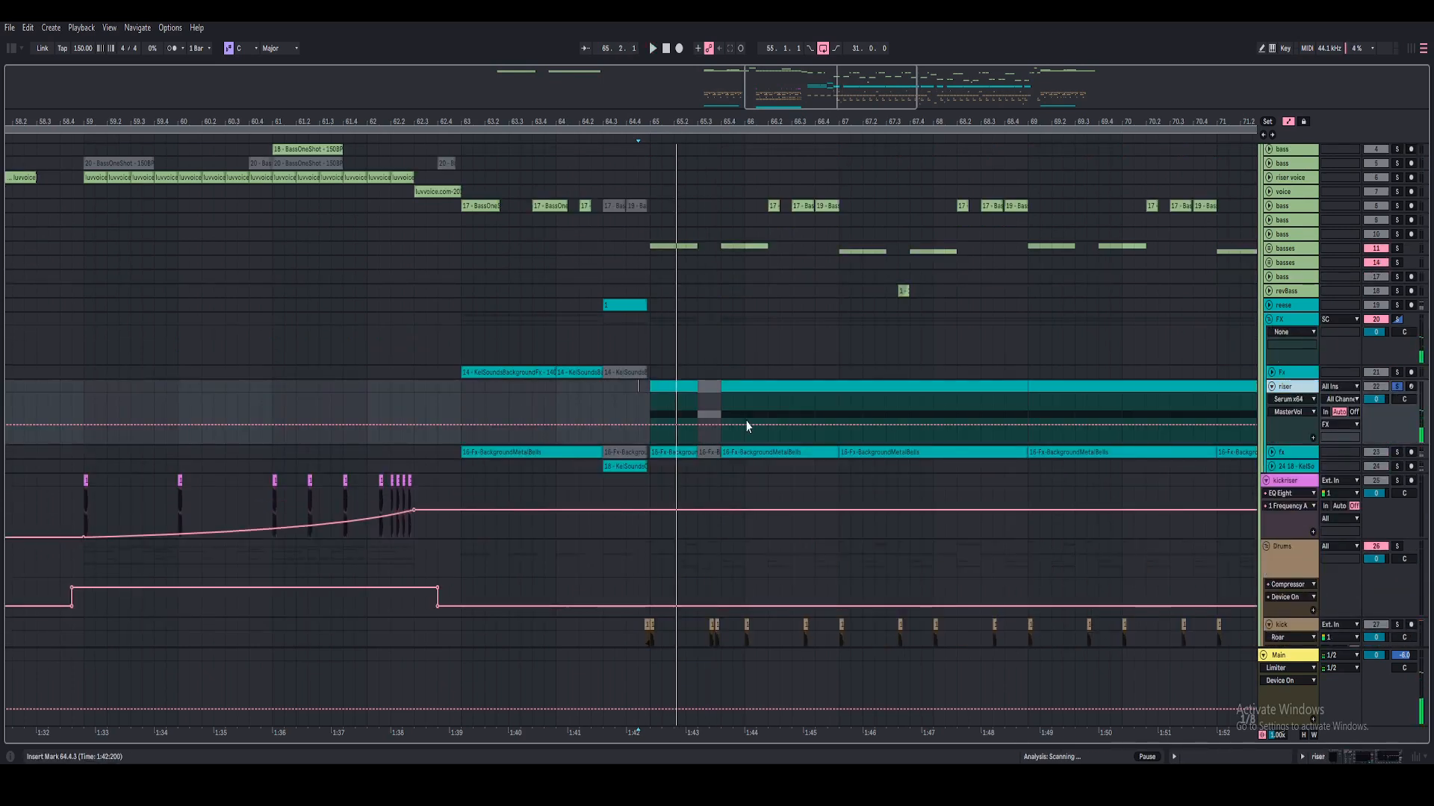
- Turn off the riser's solo and play the arrangement from 59.1.1, where the kick riser starts
scroll(567, 502, down, 4)
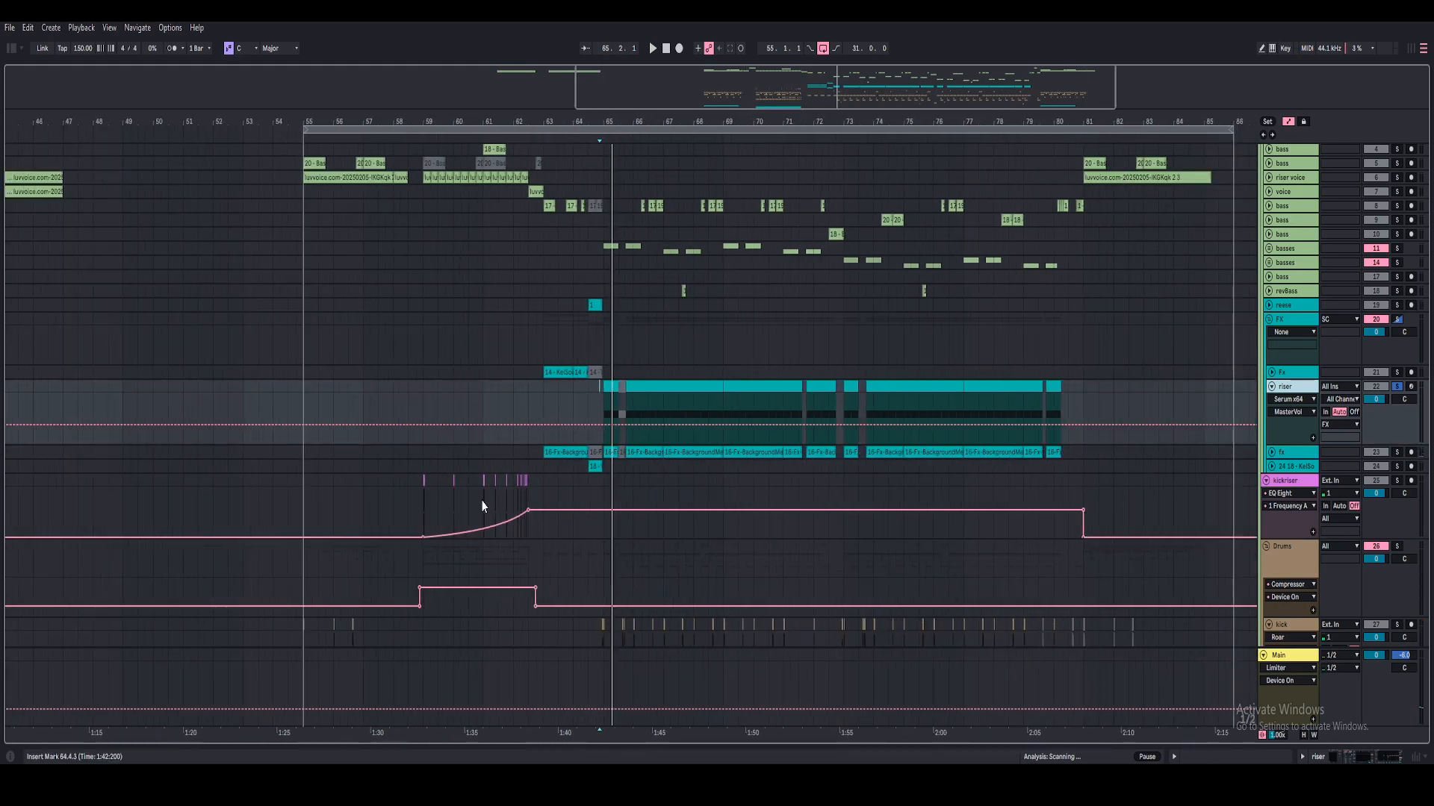
scroll(483, 505, down, 2)
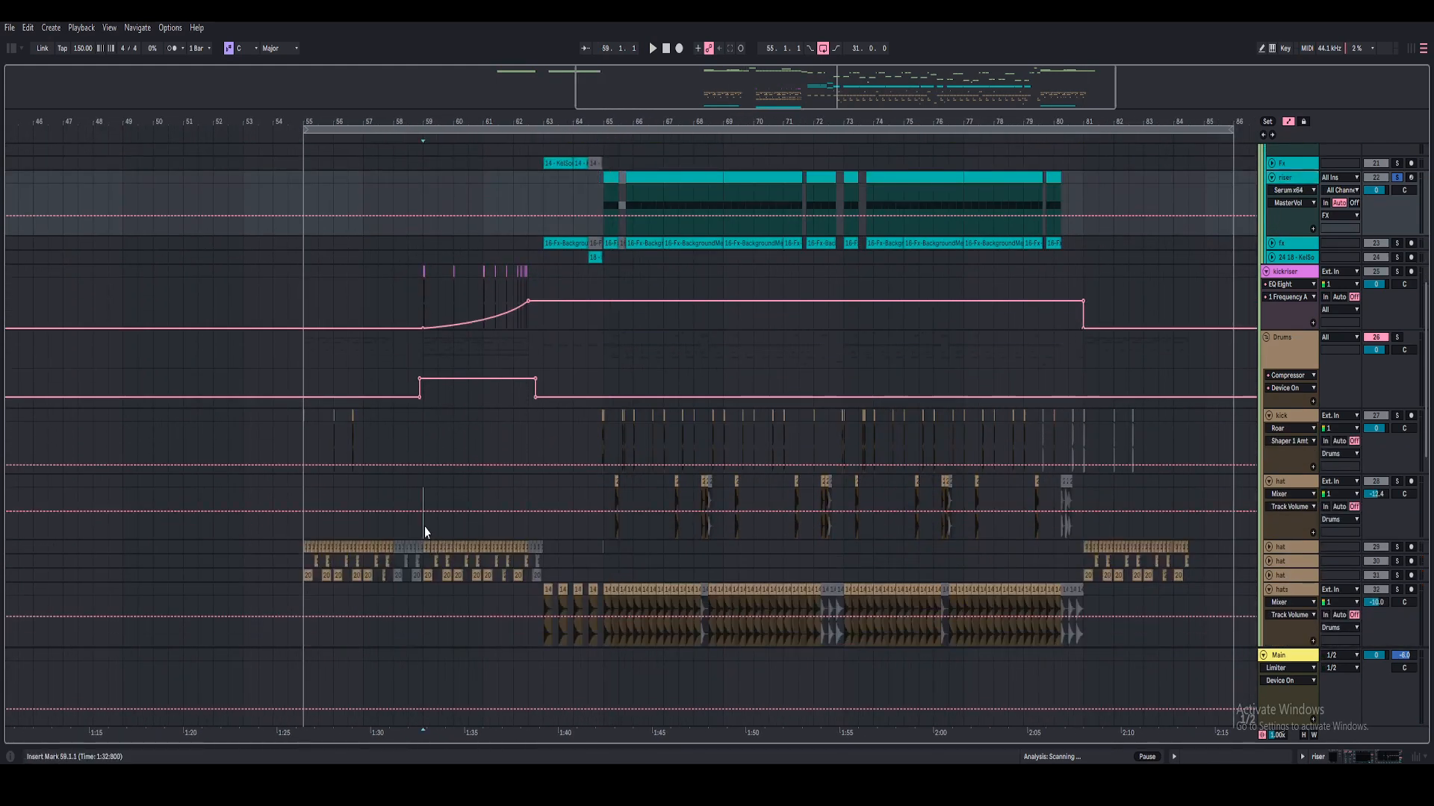
click(424, 526)
click(1395, 180)
key(space)
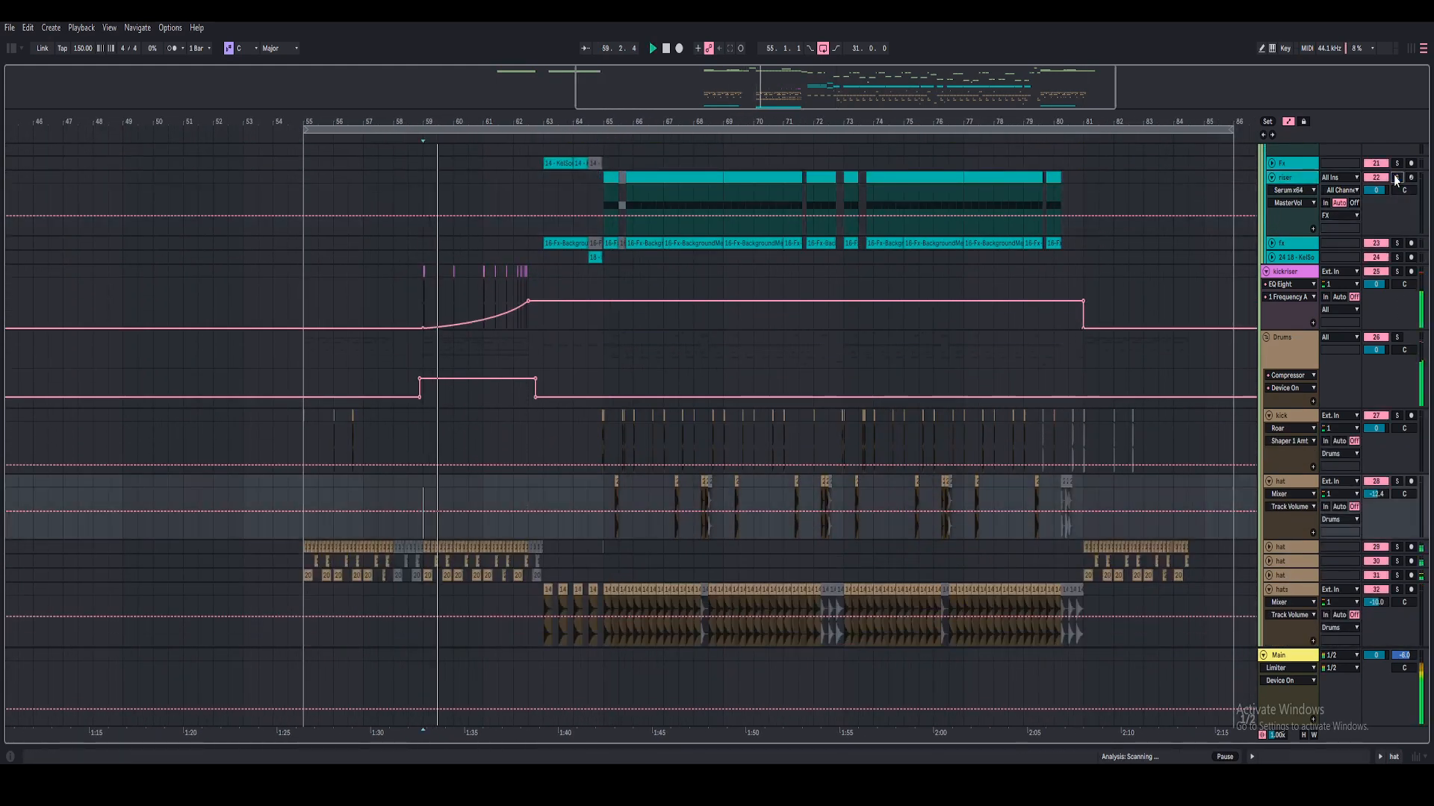
- Stop playback, look over the drum tracks and return to the soloed riser track in the FX group
key(space)
scroll(1075, 526, down, 2)
scroll(477, 576, down, 2)
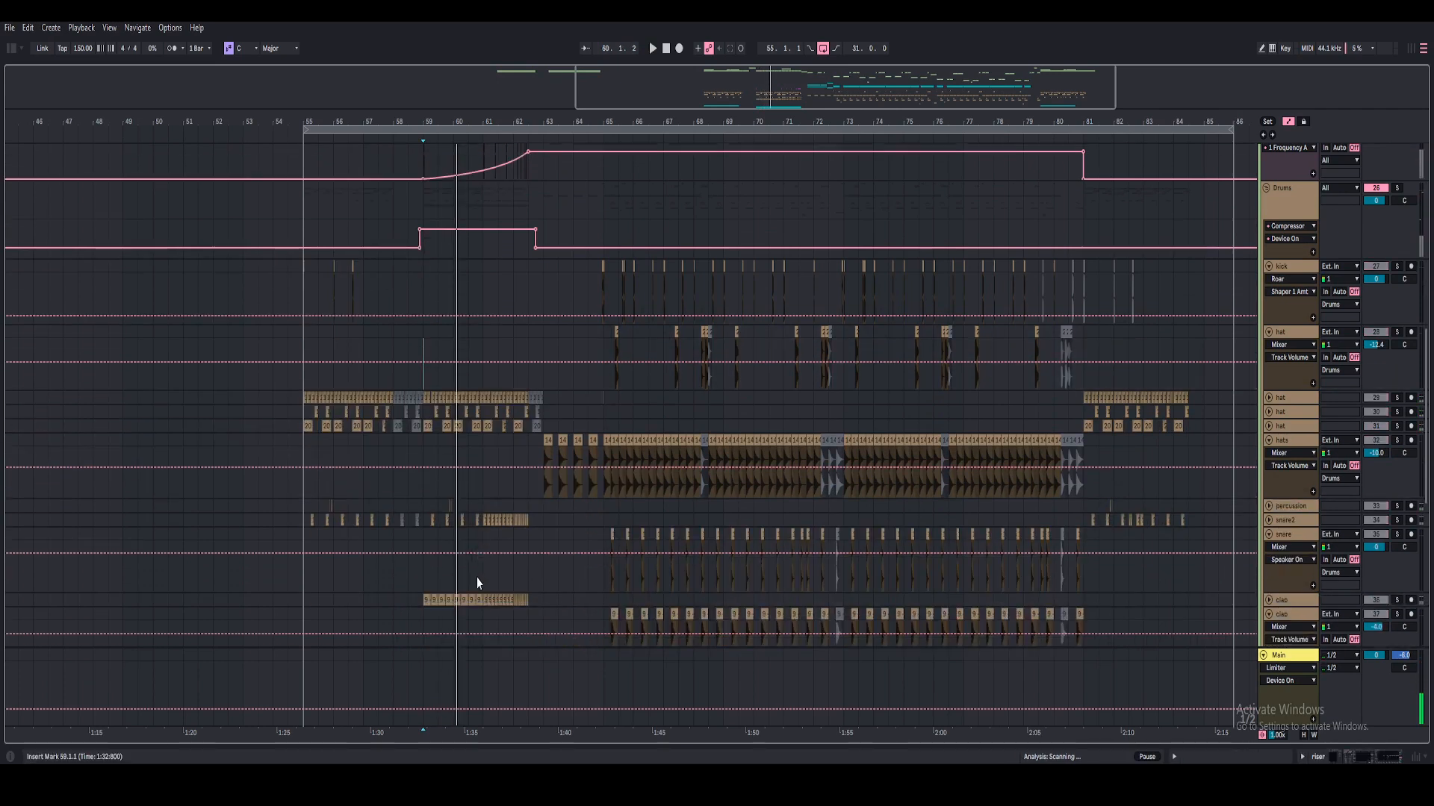
scroll(486, 569, up, 5)
scroll(503, 522, up, 5)
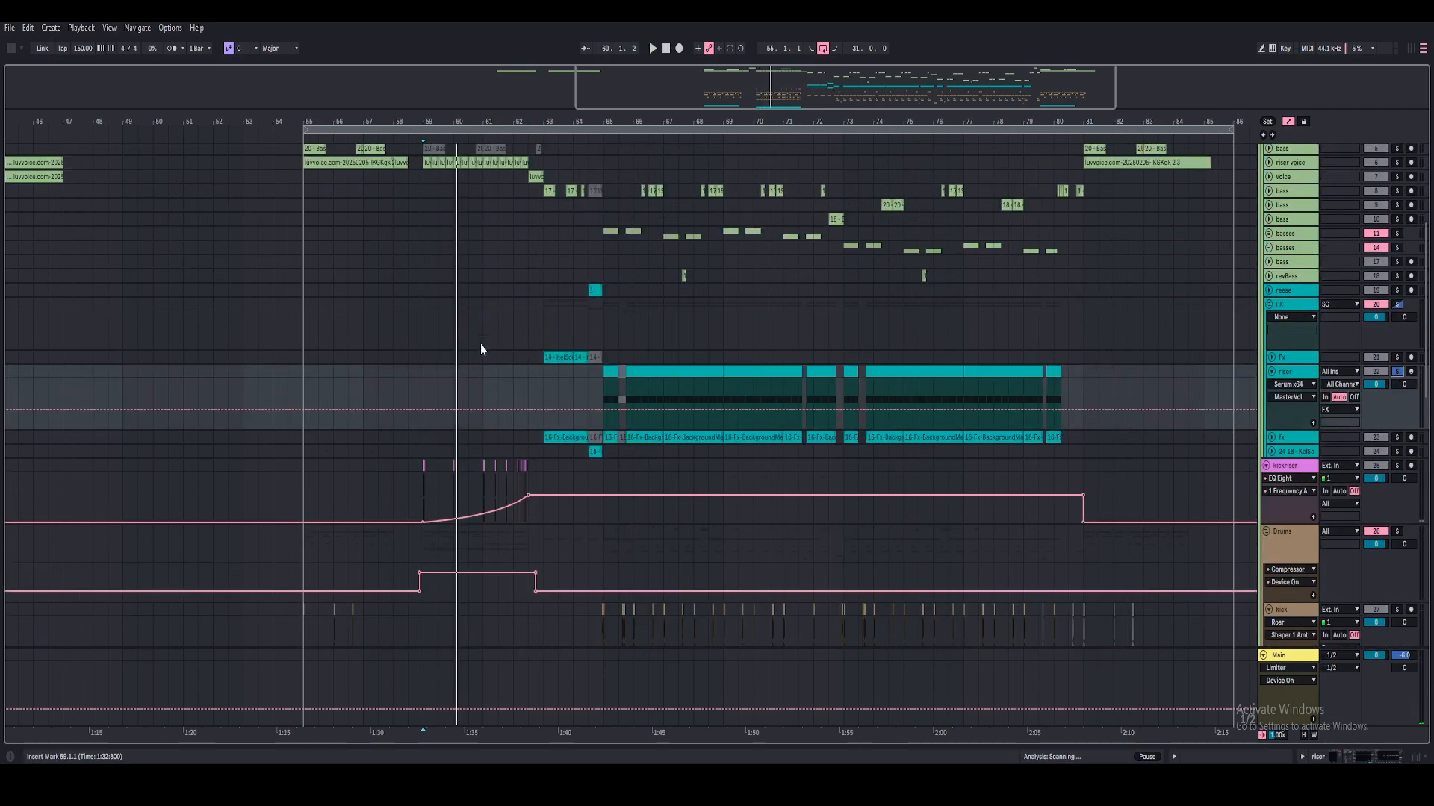
- Show the riser track's device chain, look over the oscillator and LFO settings in its Serum synth and close the synth window
click(607, 452)
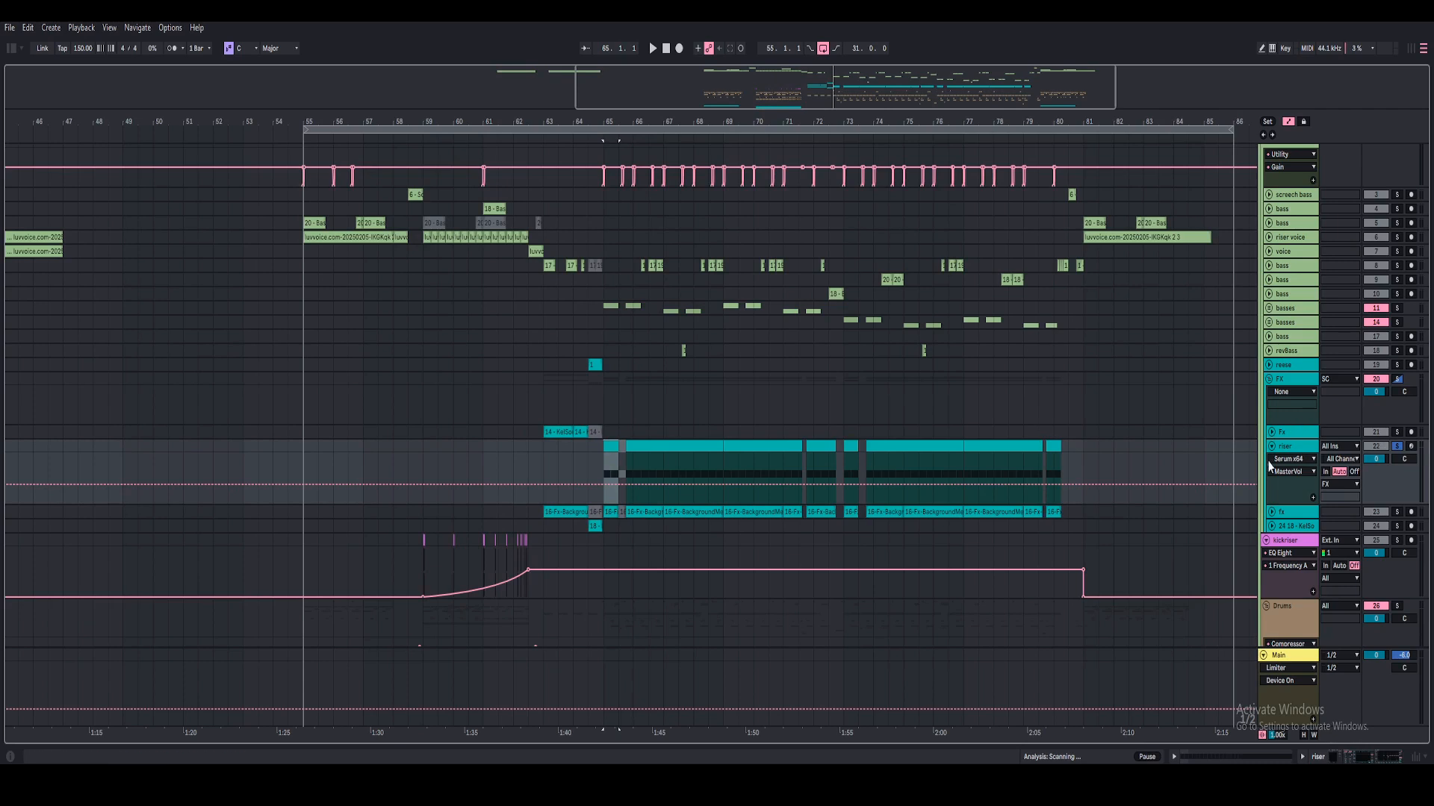
scroll(1275, 306, up, 3)
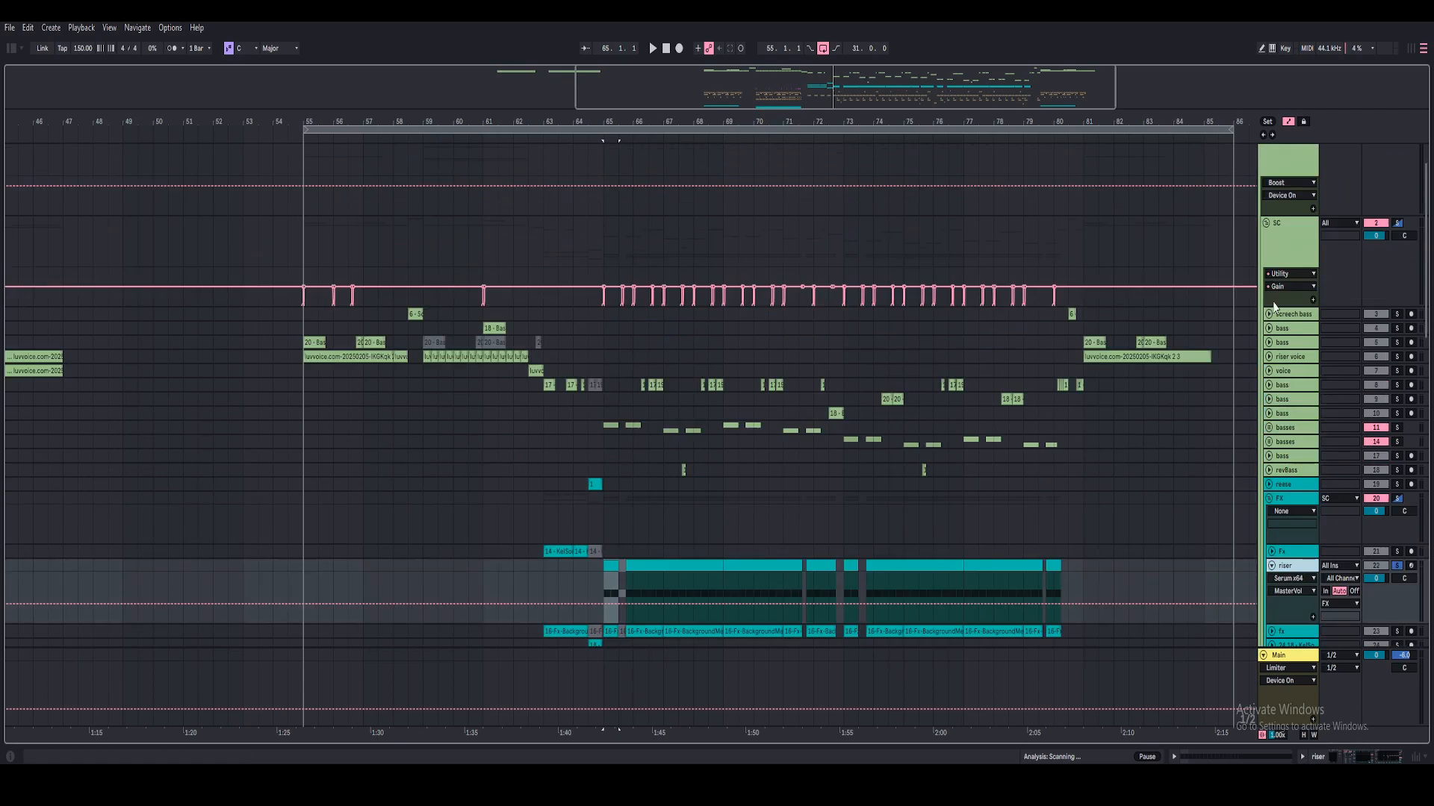
scroll(1272, 250, down, 3)
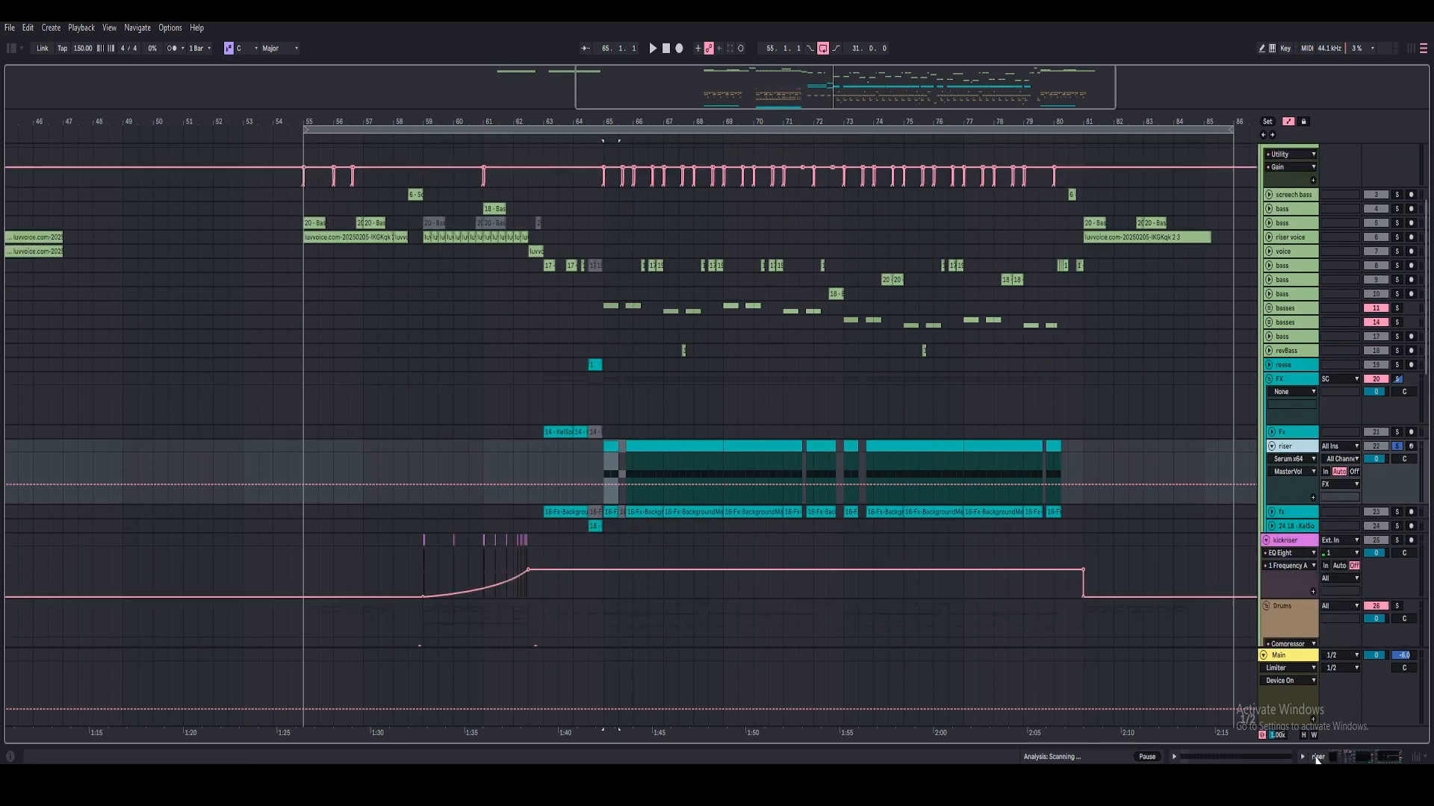
click(1316, 757)
click(621, 441)
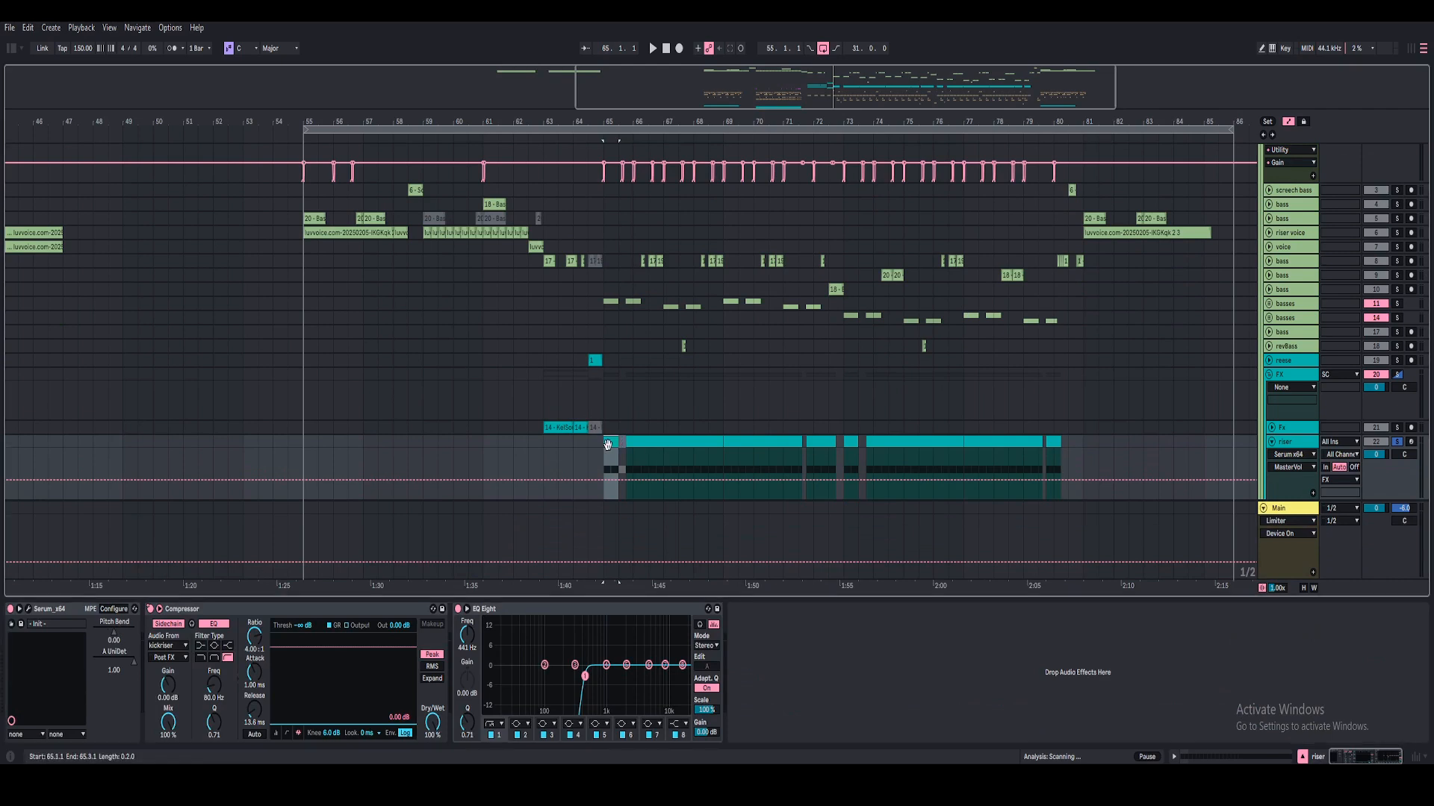
key(ctrl+alt+p)
click(731, 288)
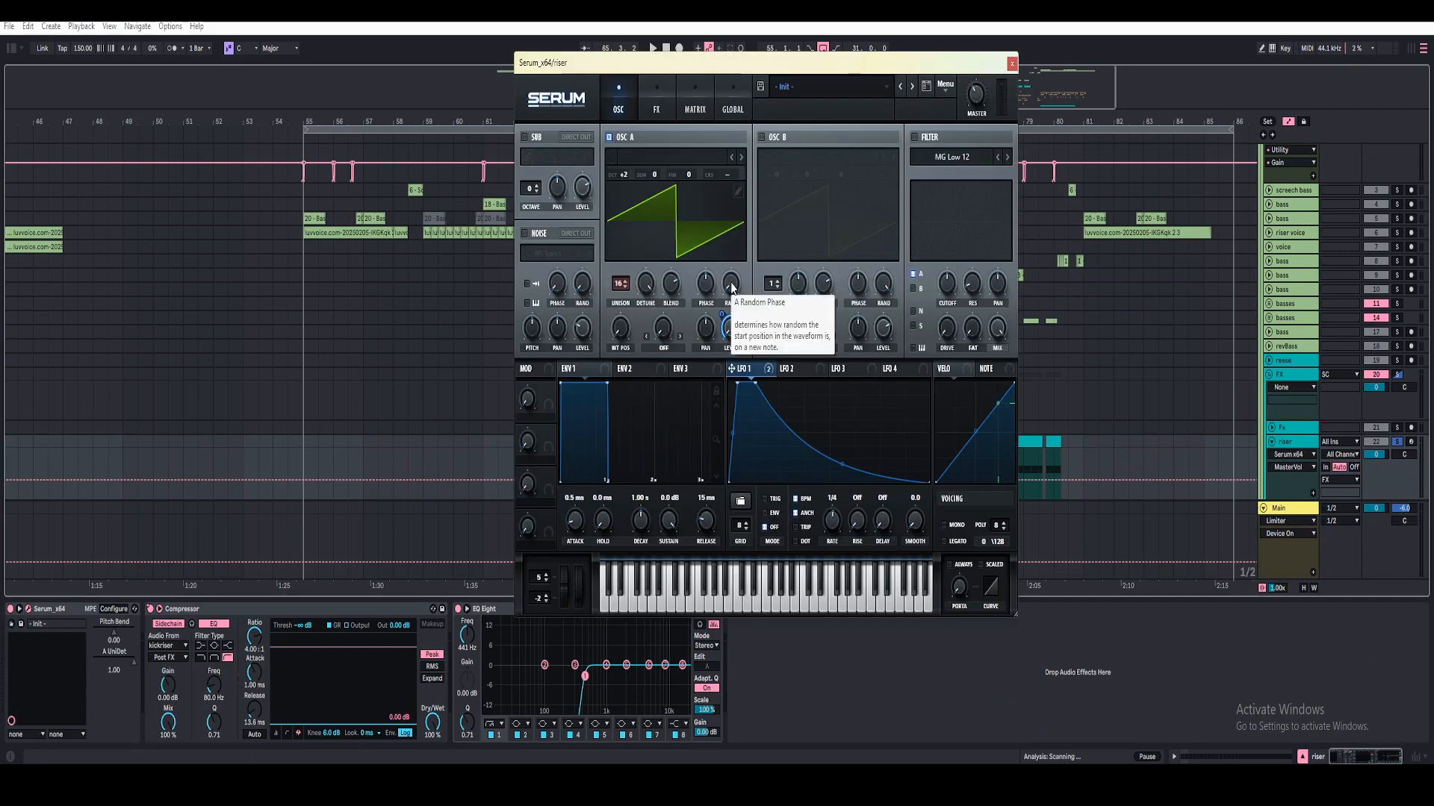
click(1088, 319)
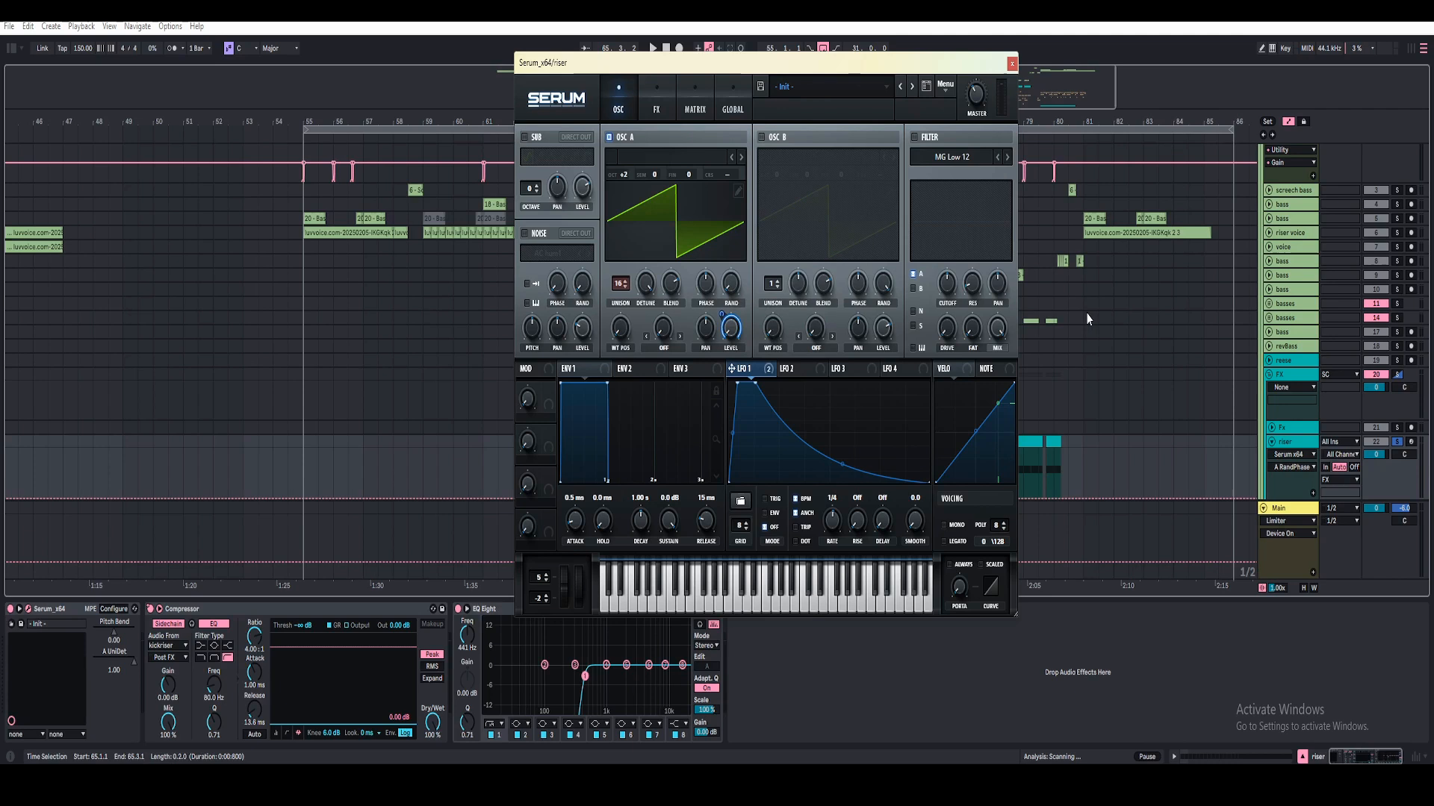
click(1011, 68)
- Play the soloed riser from 65.4.1 and briefly reopen its Serum synth before stopping playback
key(space)
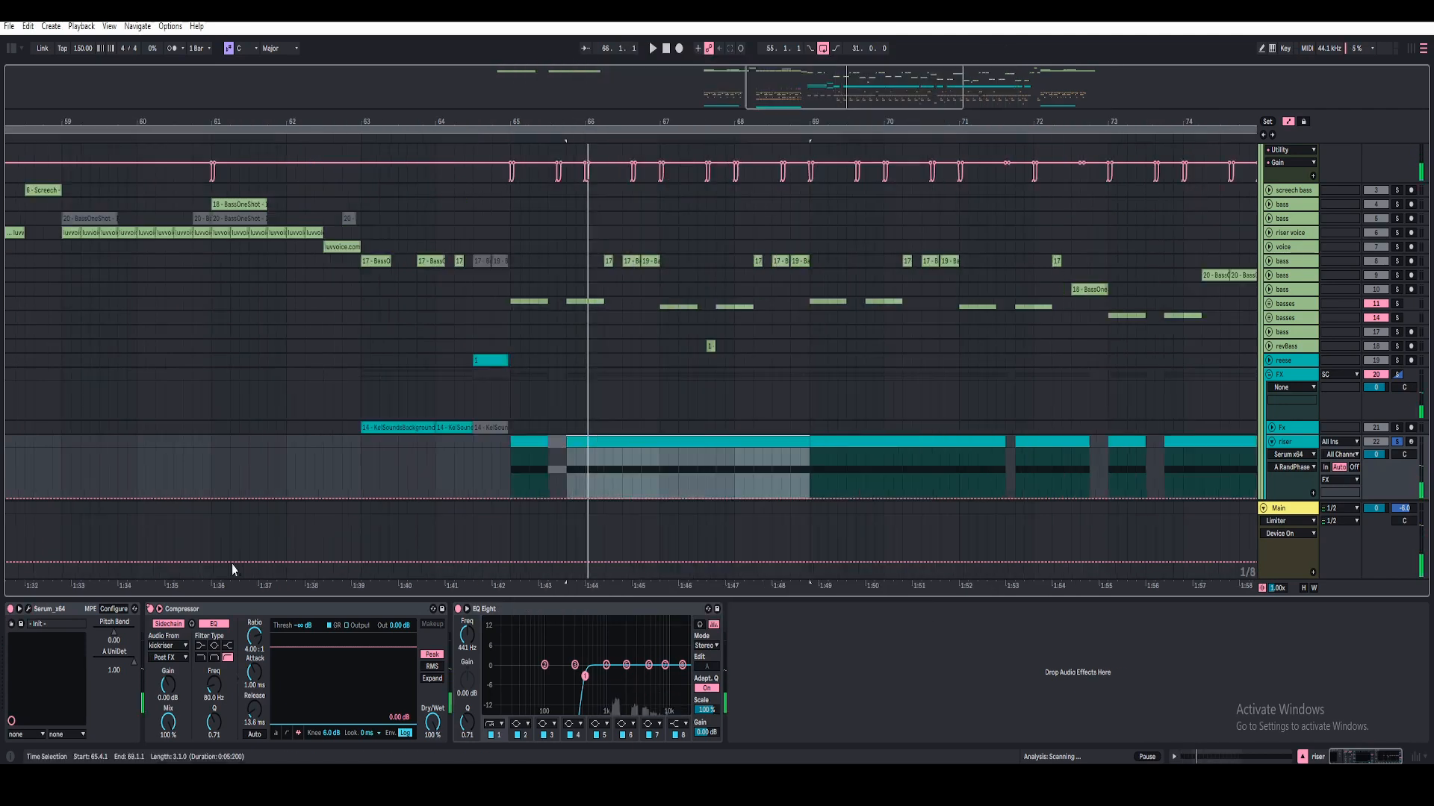
click(30, 610)
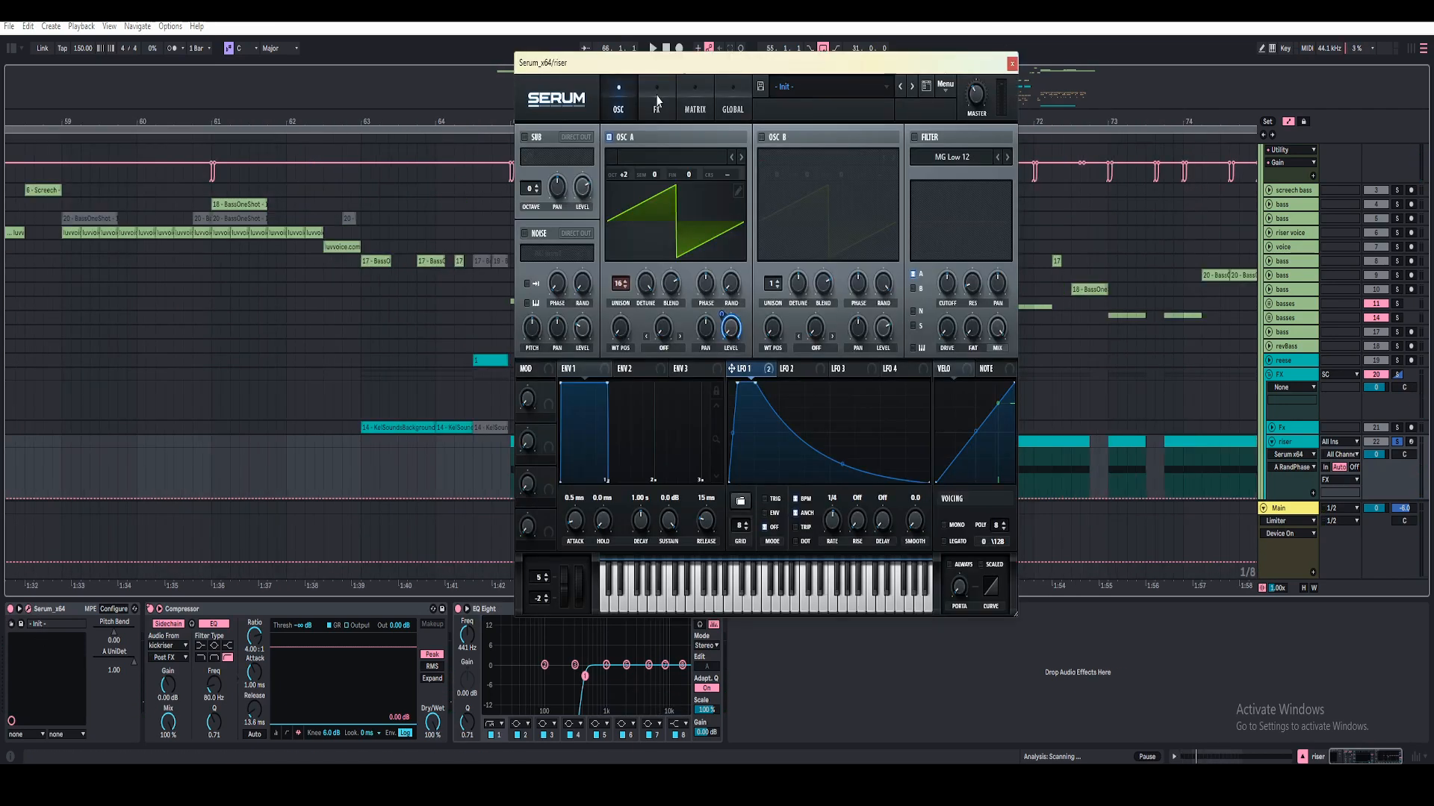
key(space)
click(1012, 64)
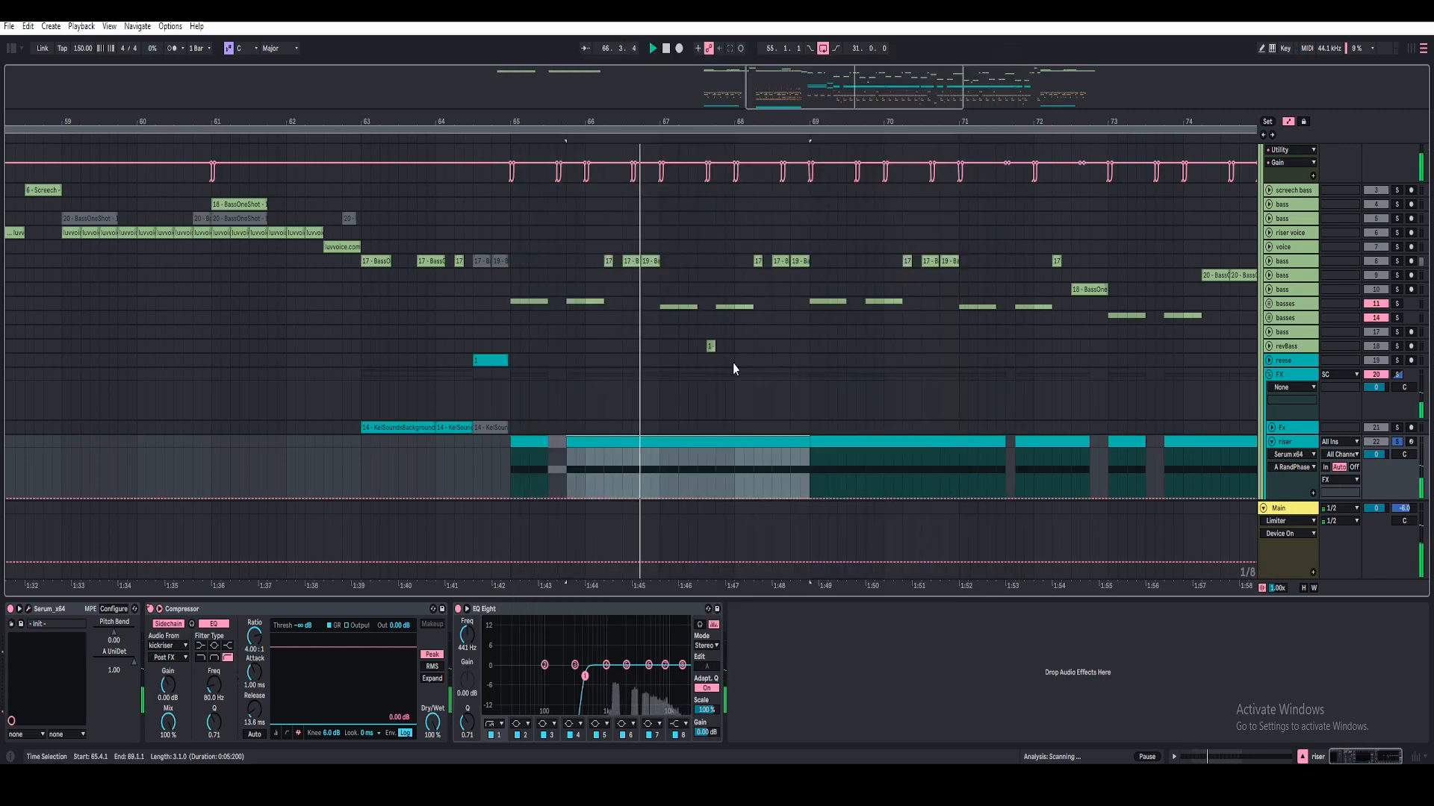
click(651, 46)
- Unfold the fx track with the background metal bells clips, solo it and play it from 65.4.1
scroll(1283, 405, down, 3)
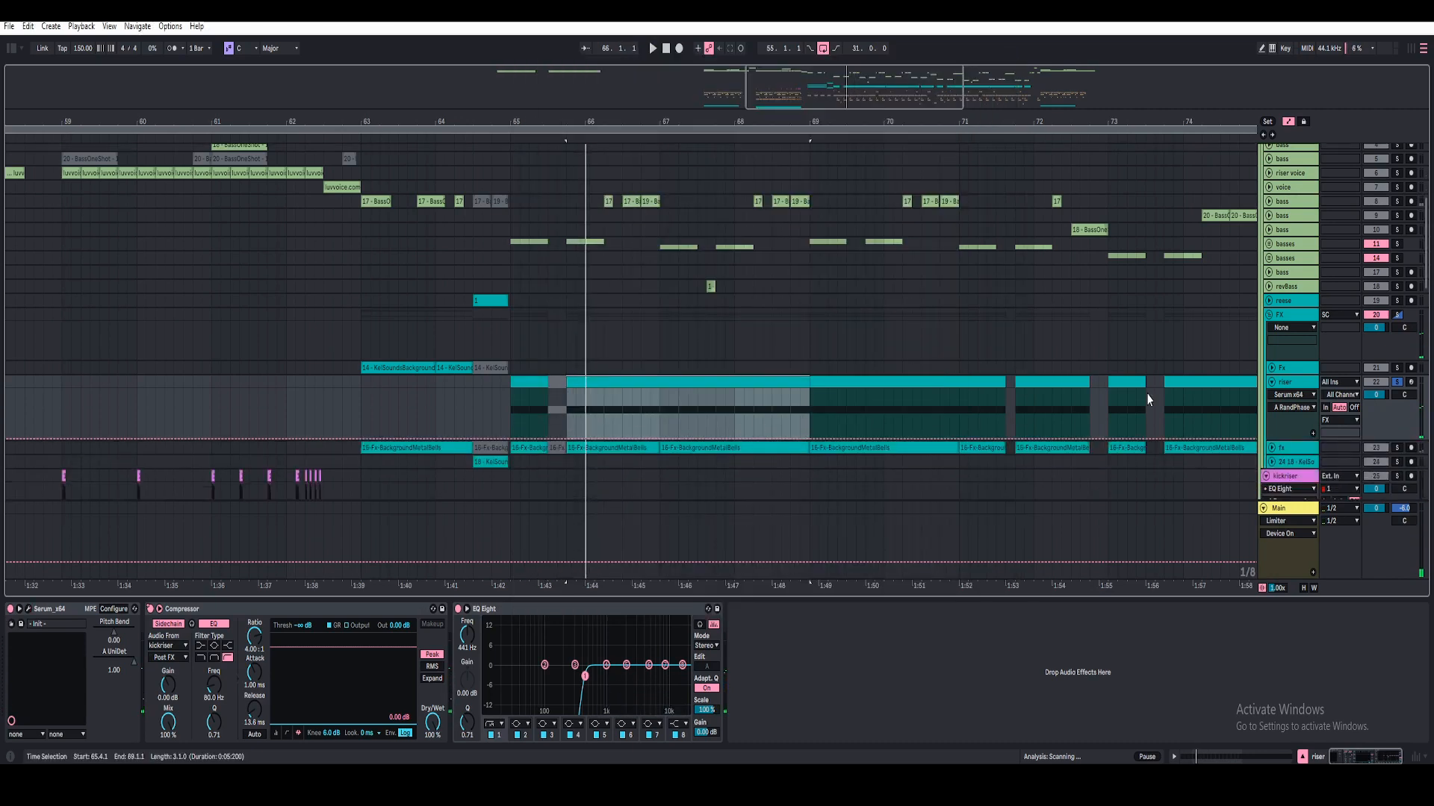
click(1274, 407)
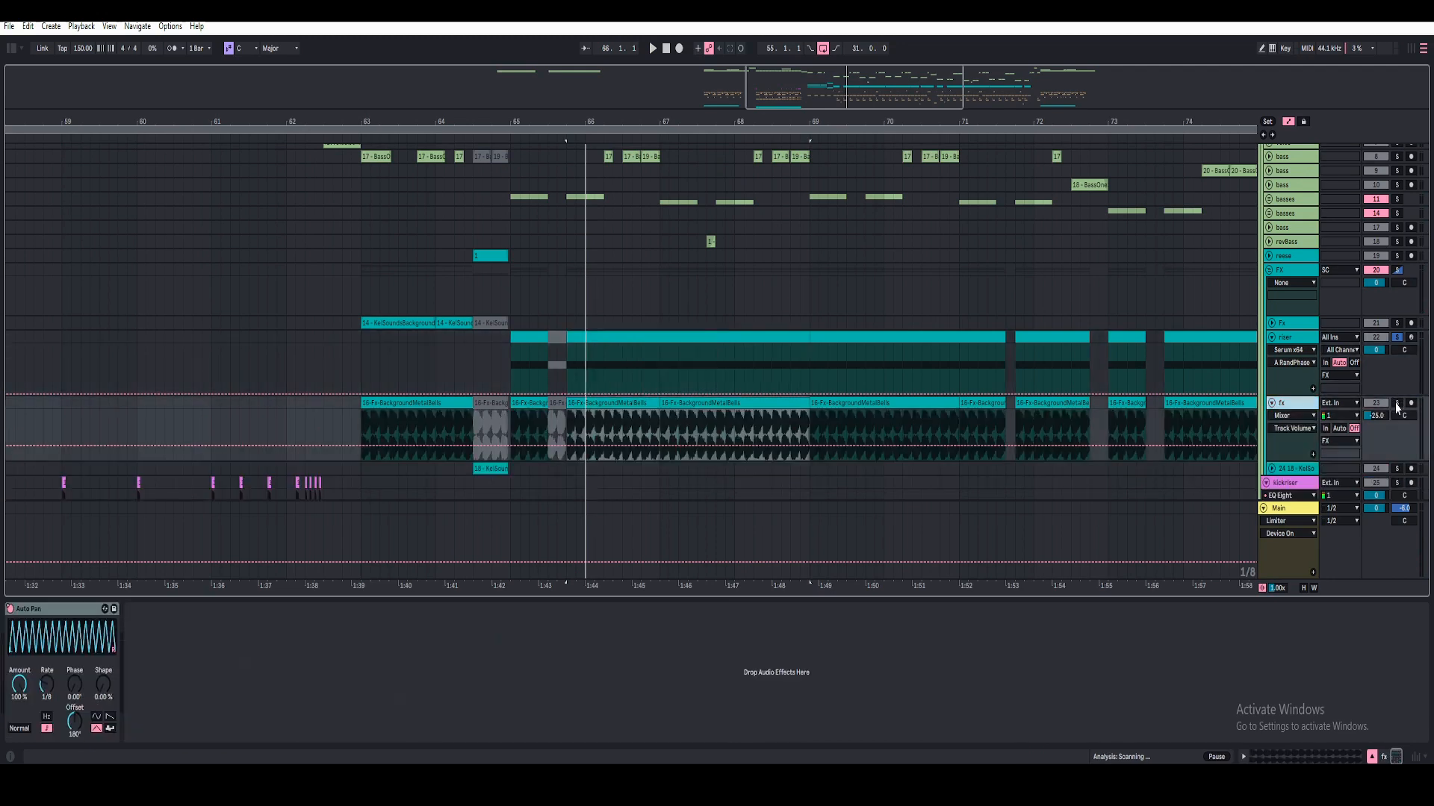
click(1397, 403)
key(space)
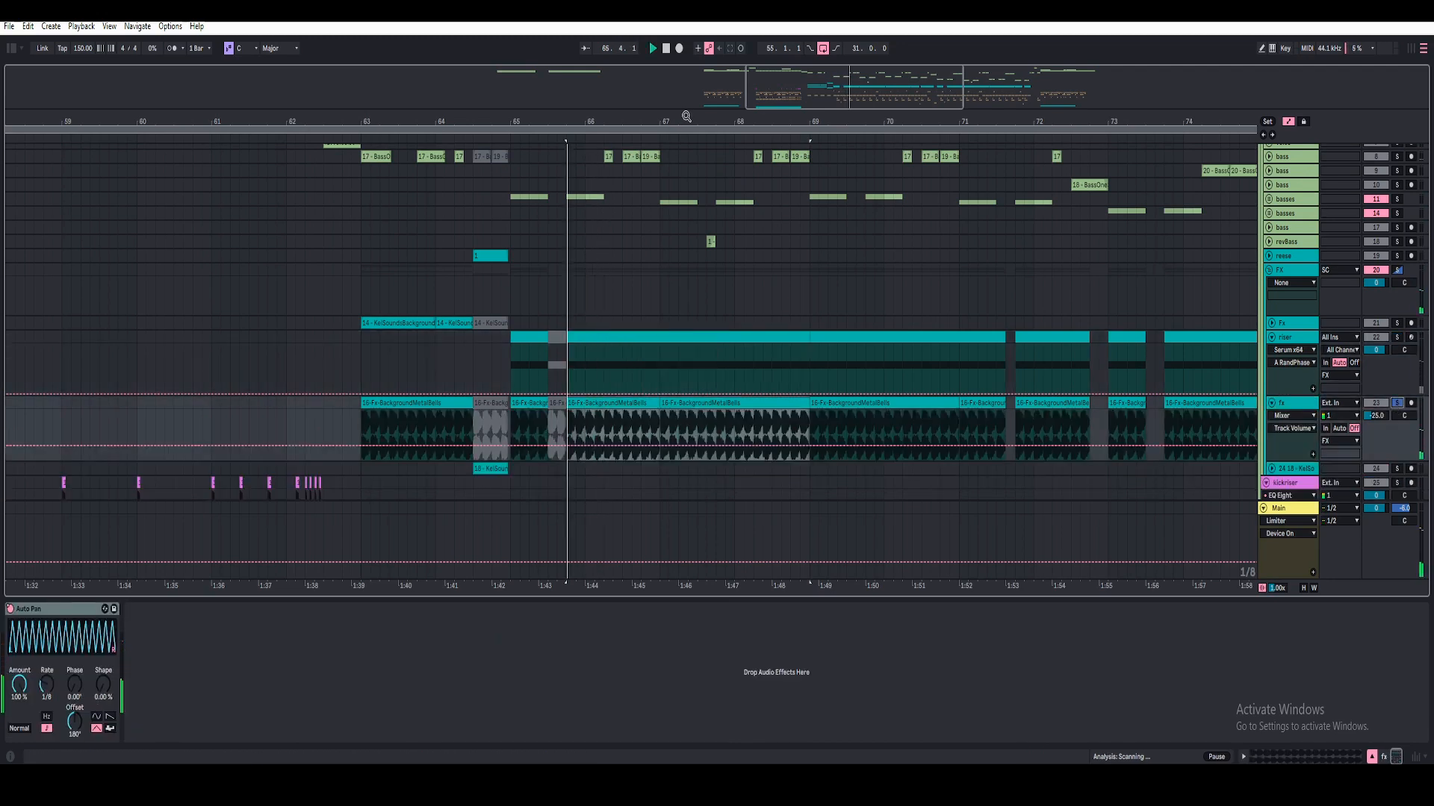
key(space)
key(ctrl+alt+b)
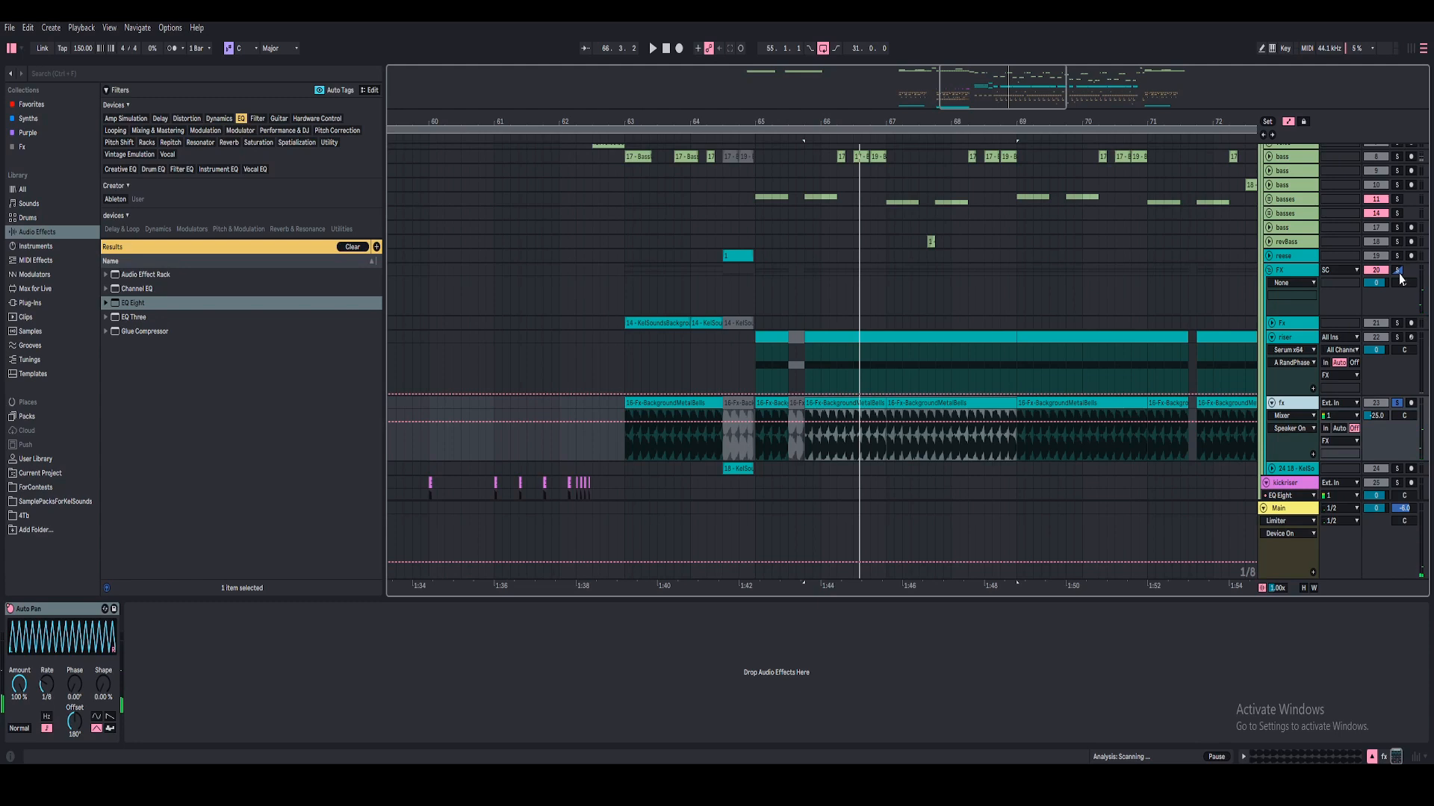
- Solo the whole FX group and play it from 65.4.1
click(1397, 271)
key(space)
click(1294, 273)
key(space)
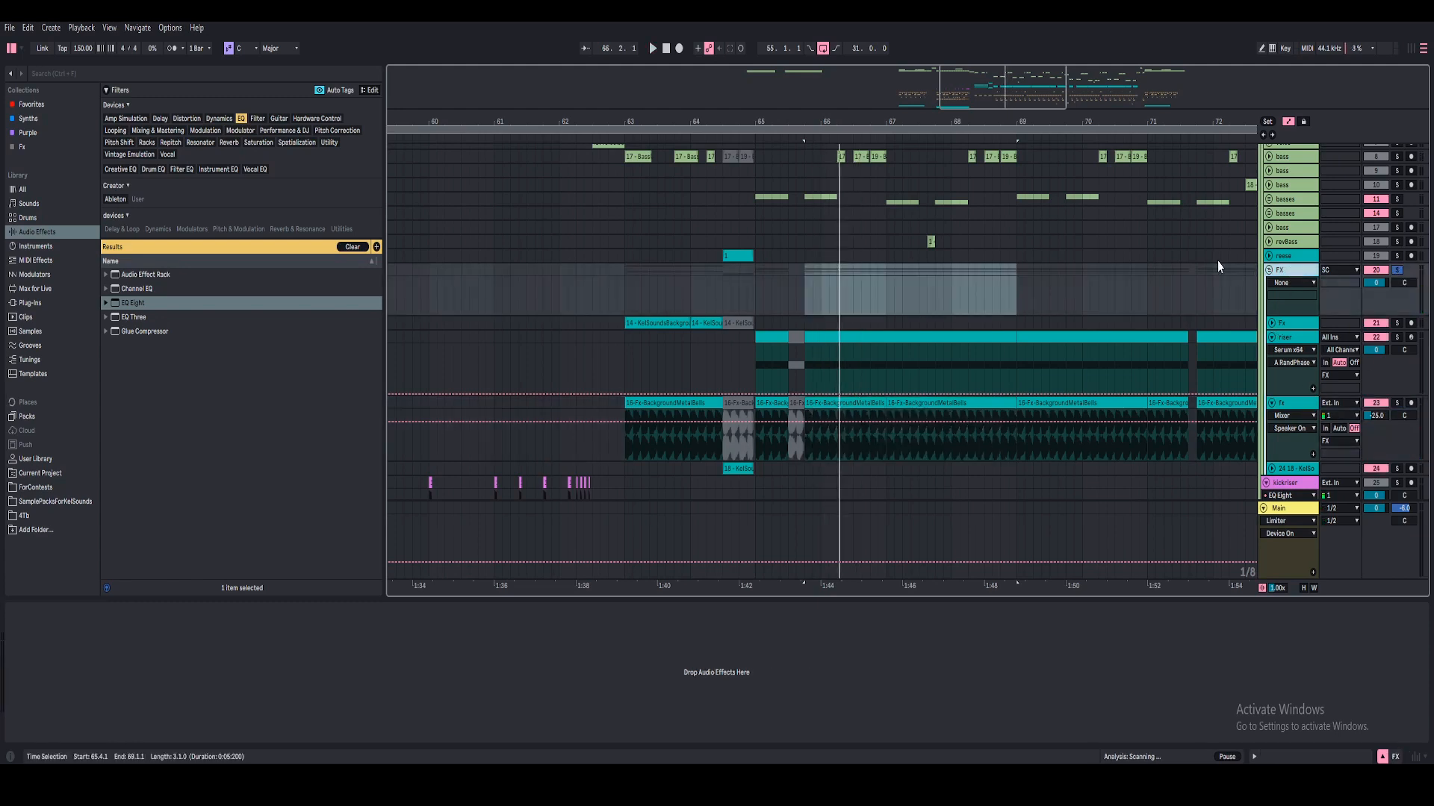
- Select the riser track in the FX group again and open its Serum synth
click(1271, 338)
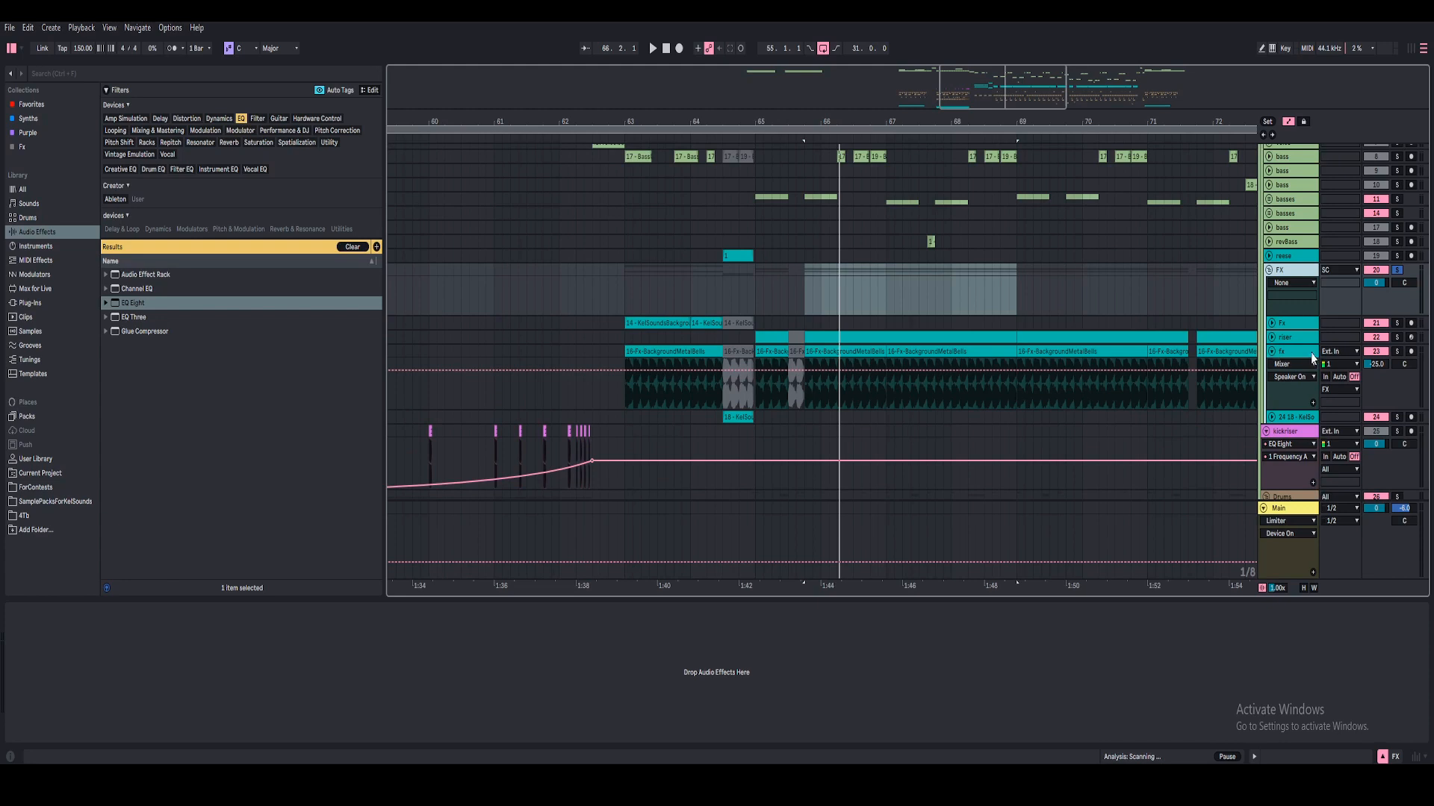
click(1304, 353)
click(1288, 338)
click(1272, 337)
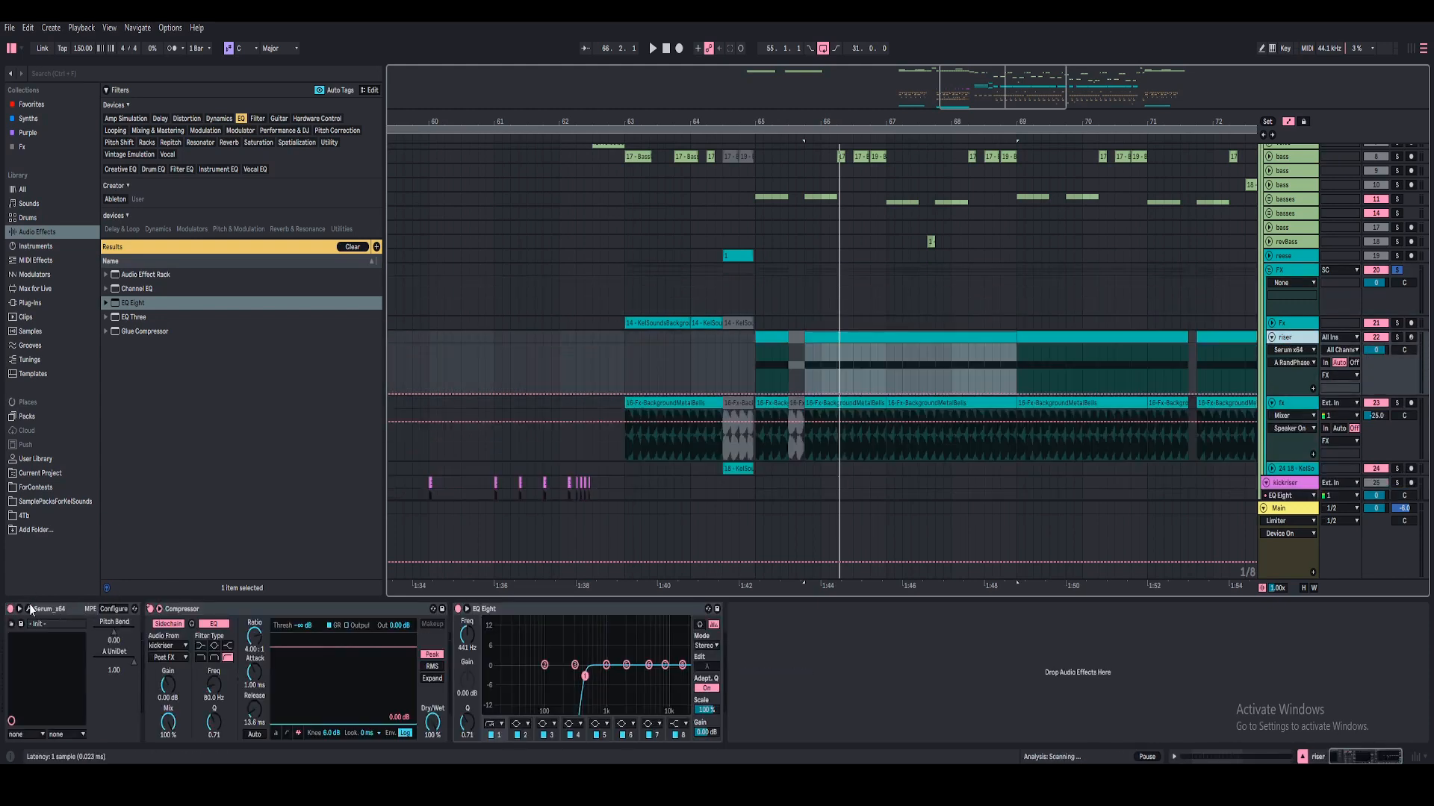
click(29, 609)
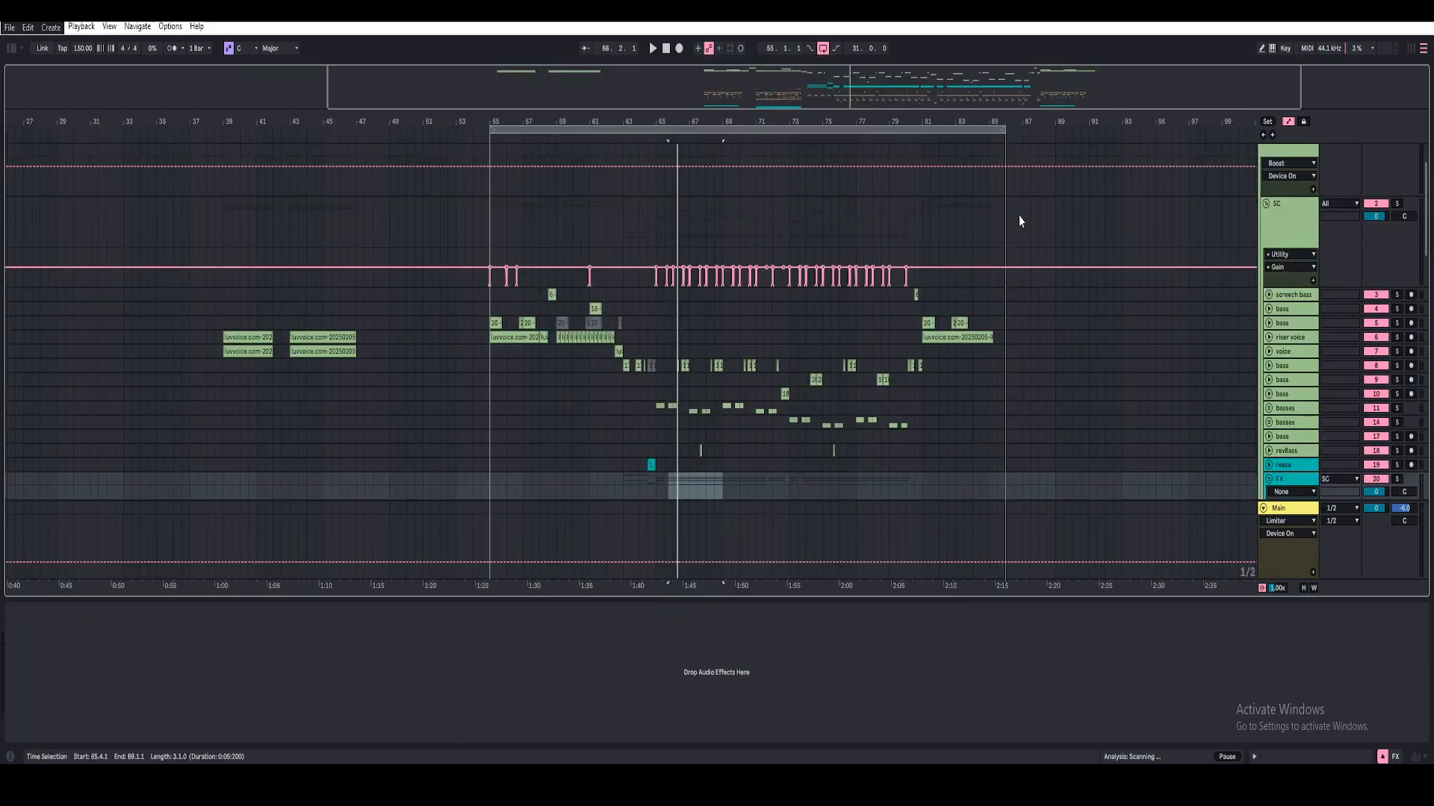
- Turn off the arrangement loop that starts at bar 55
scroll(1018, 215, up, 5)
drag(1017, 127, 981, 122)
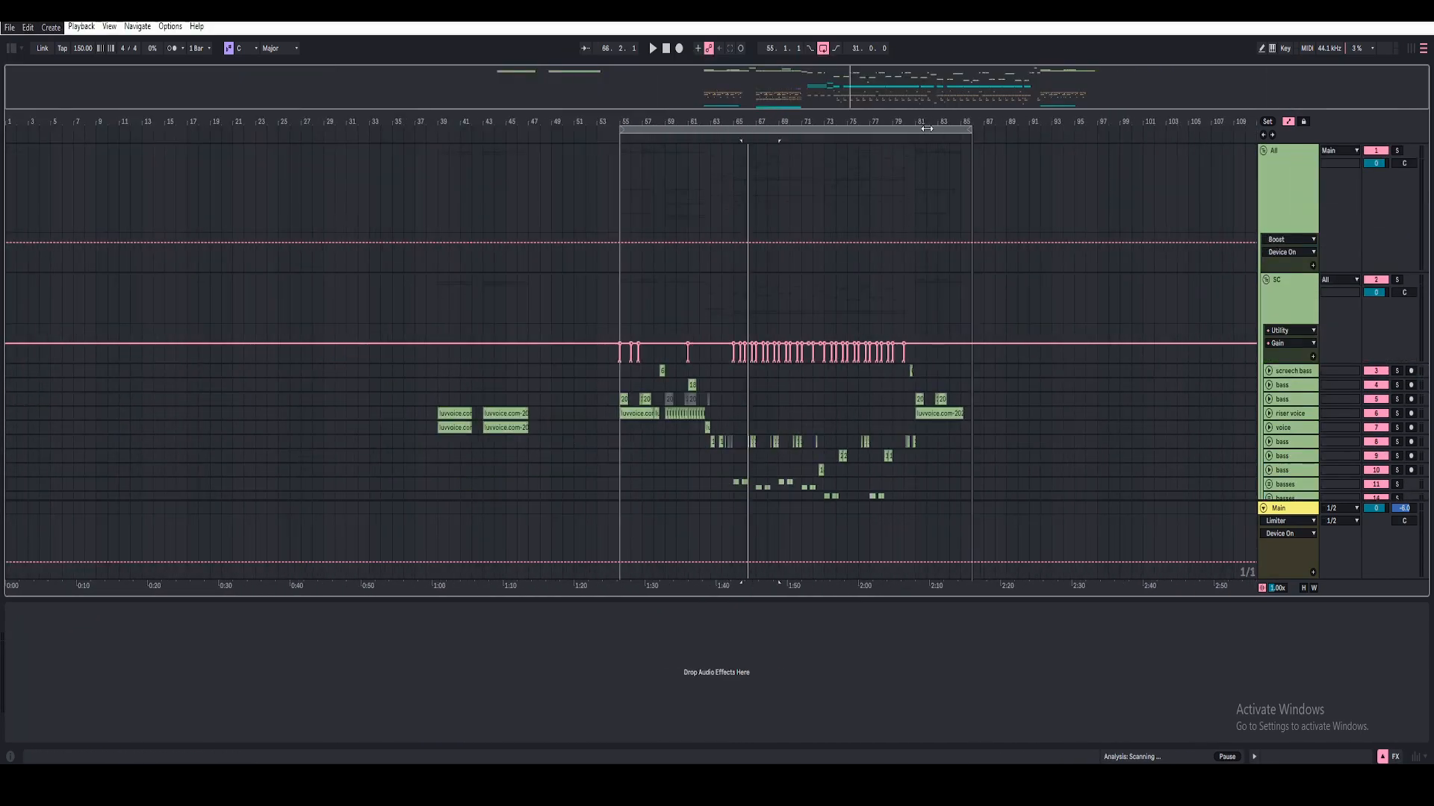
right_click(970, 129)
click(972, 212)
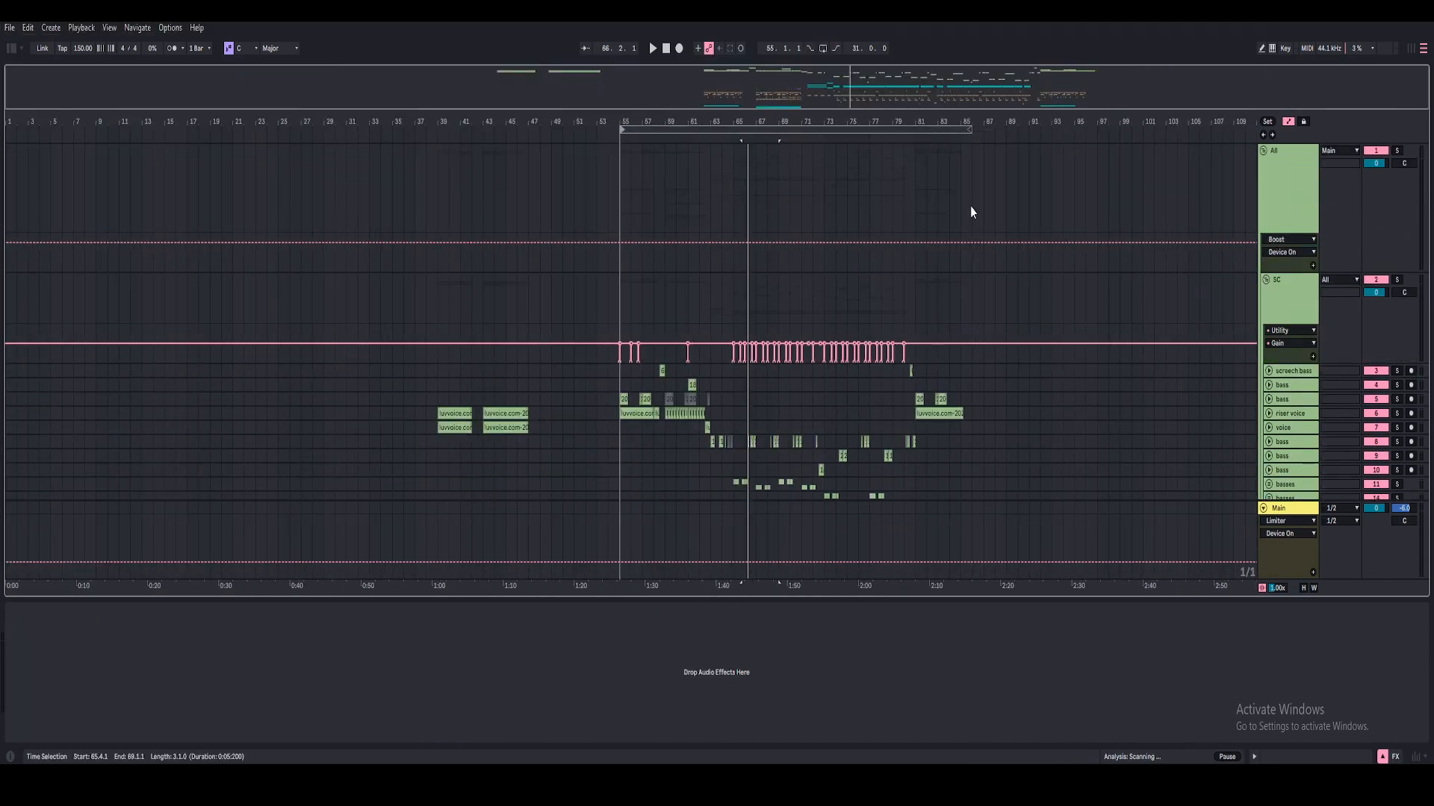
- Play the ending from 81.1.1 and look over the bass, voice and FX tracks inside the All group
click(1266, 154)
click(619, 232)
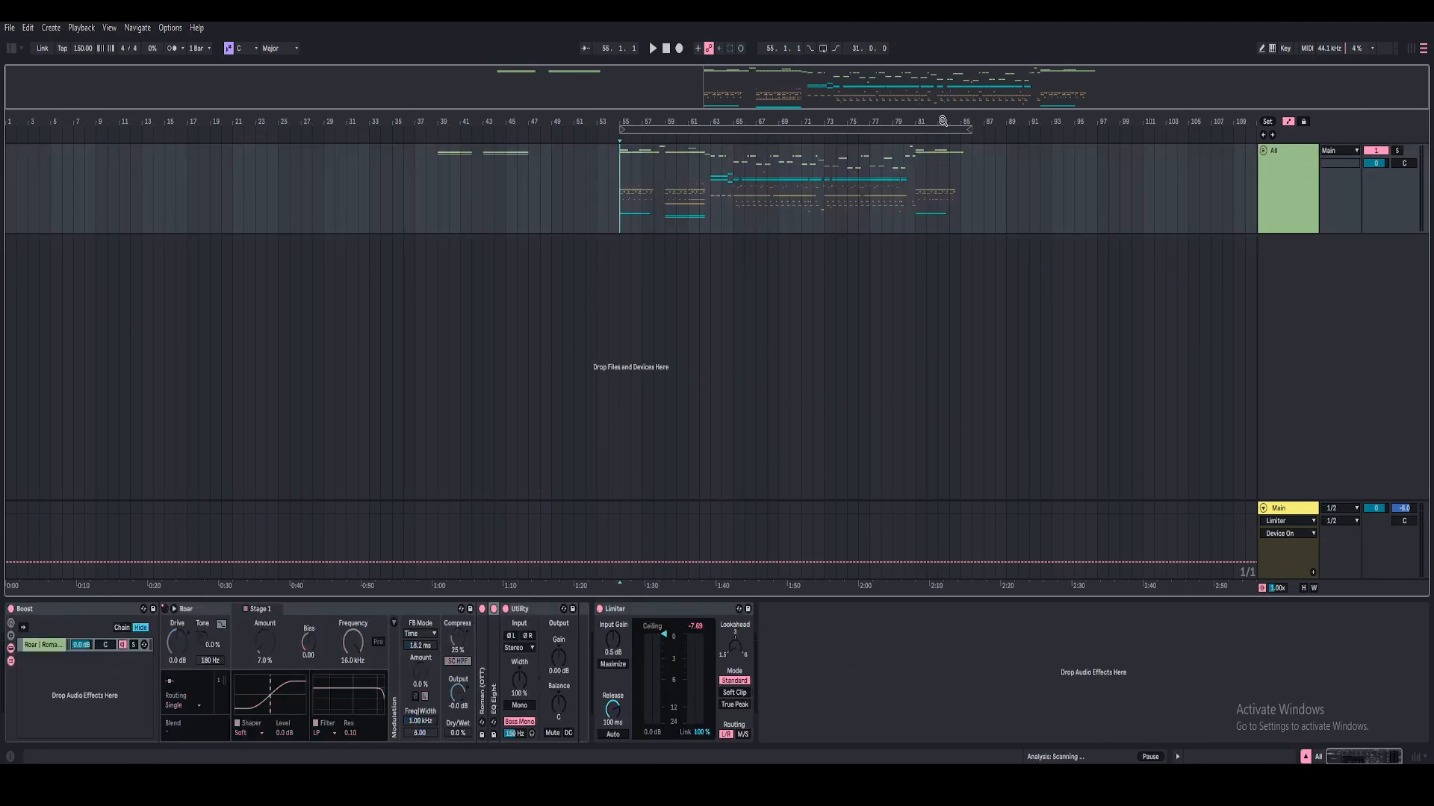
drag(943, 121, 857, 215)
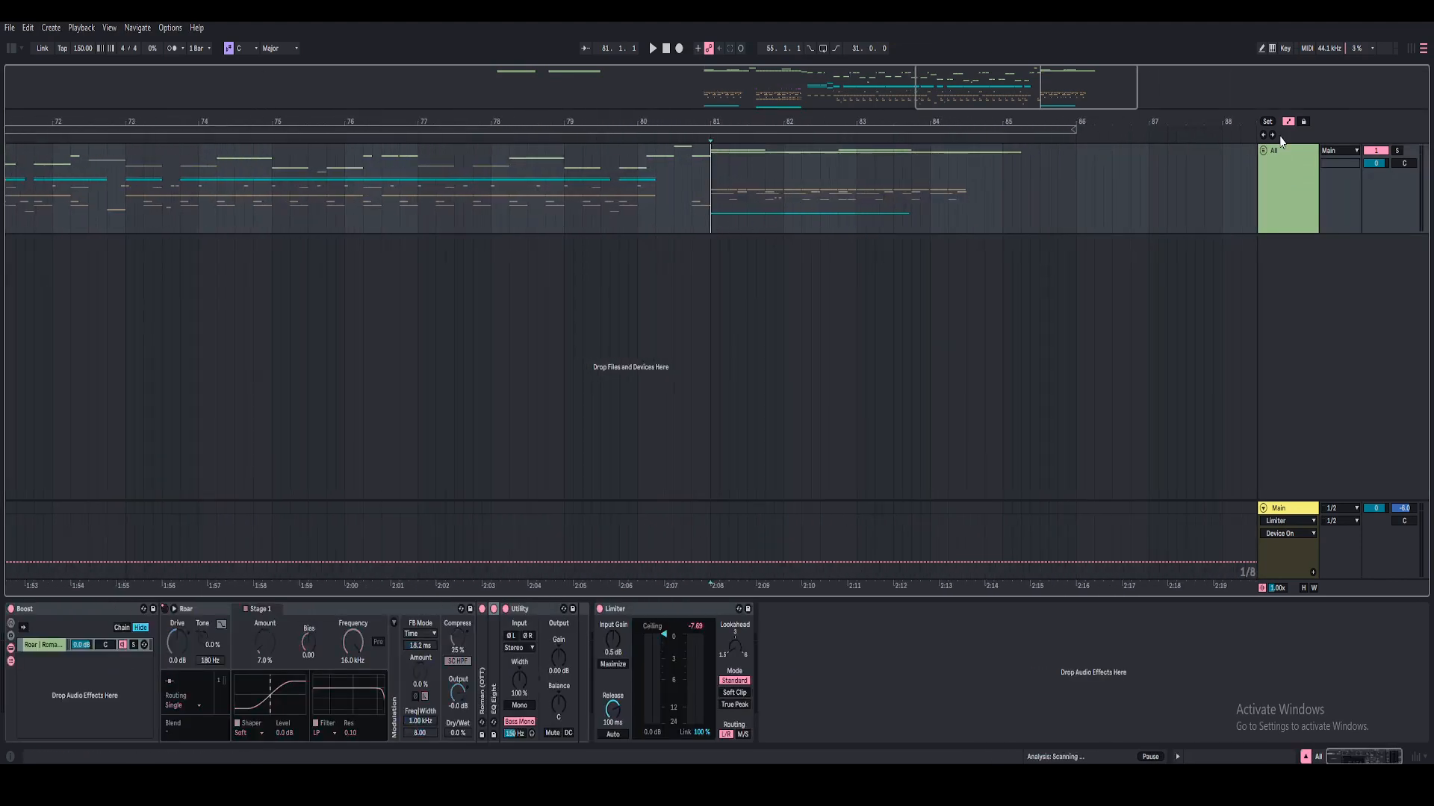
key(space)
click(1264, 151)
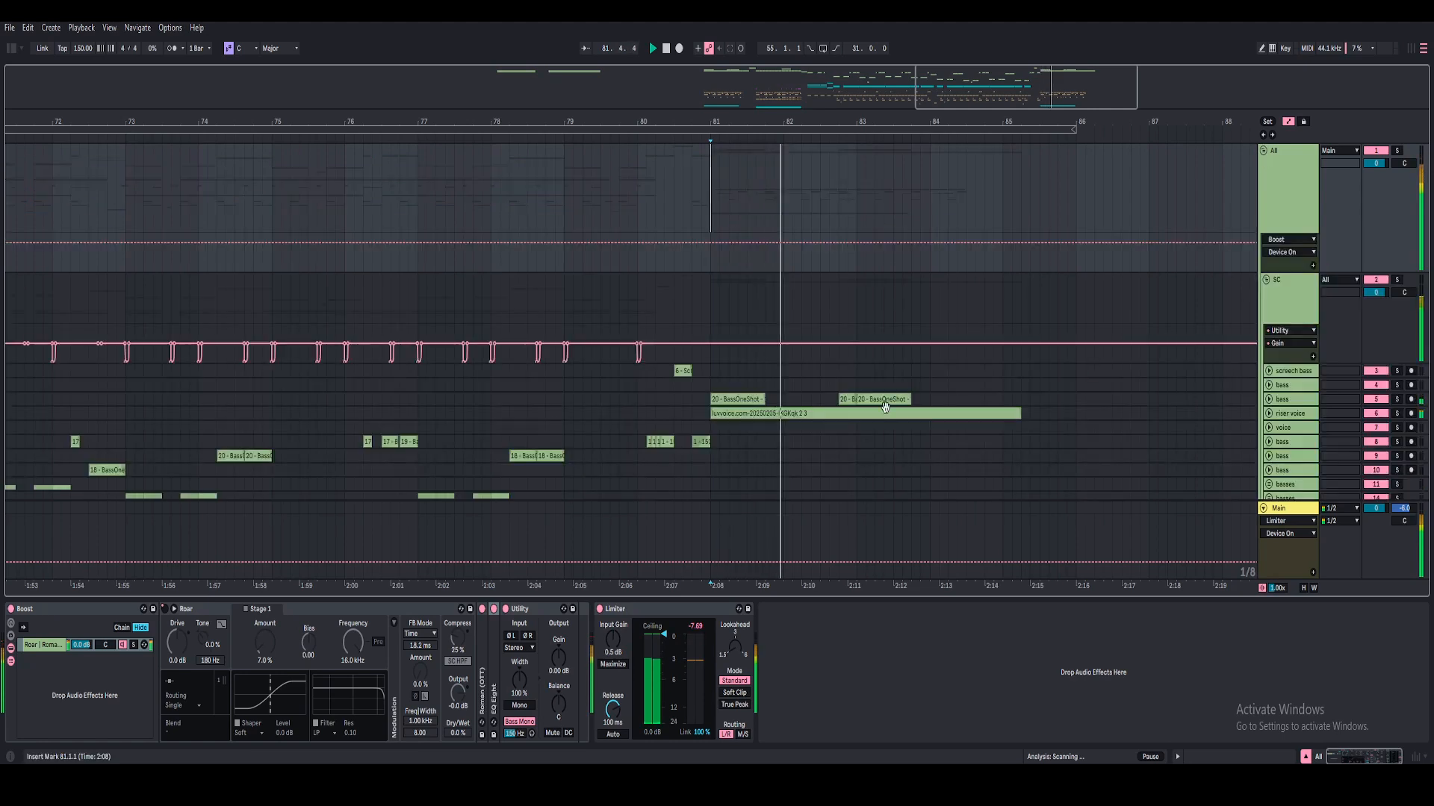
scroll(885, 405, down, 8)
scroll(943, 352, up, 1)
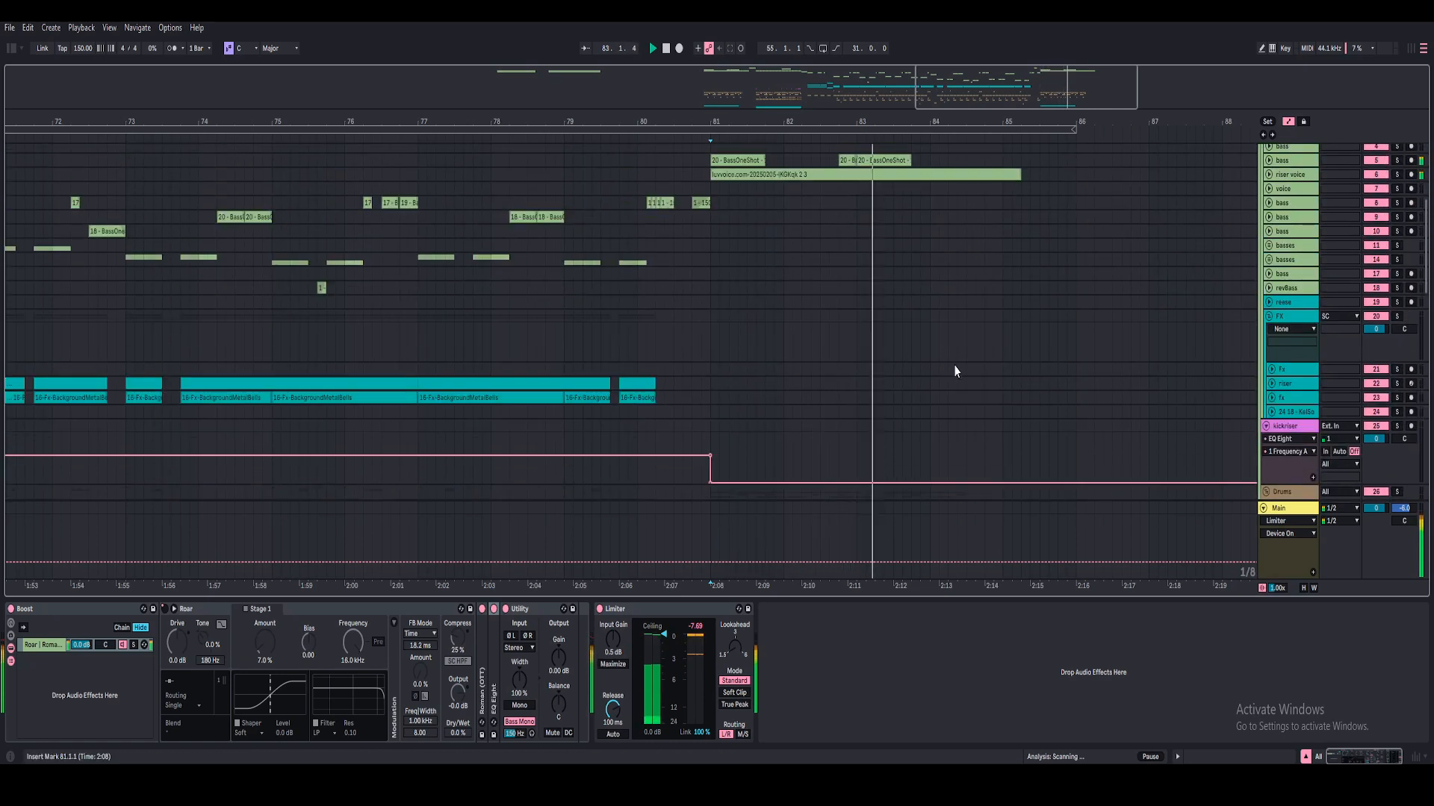
scroll(971, 366, up, 3)
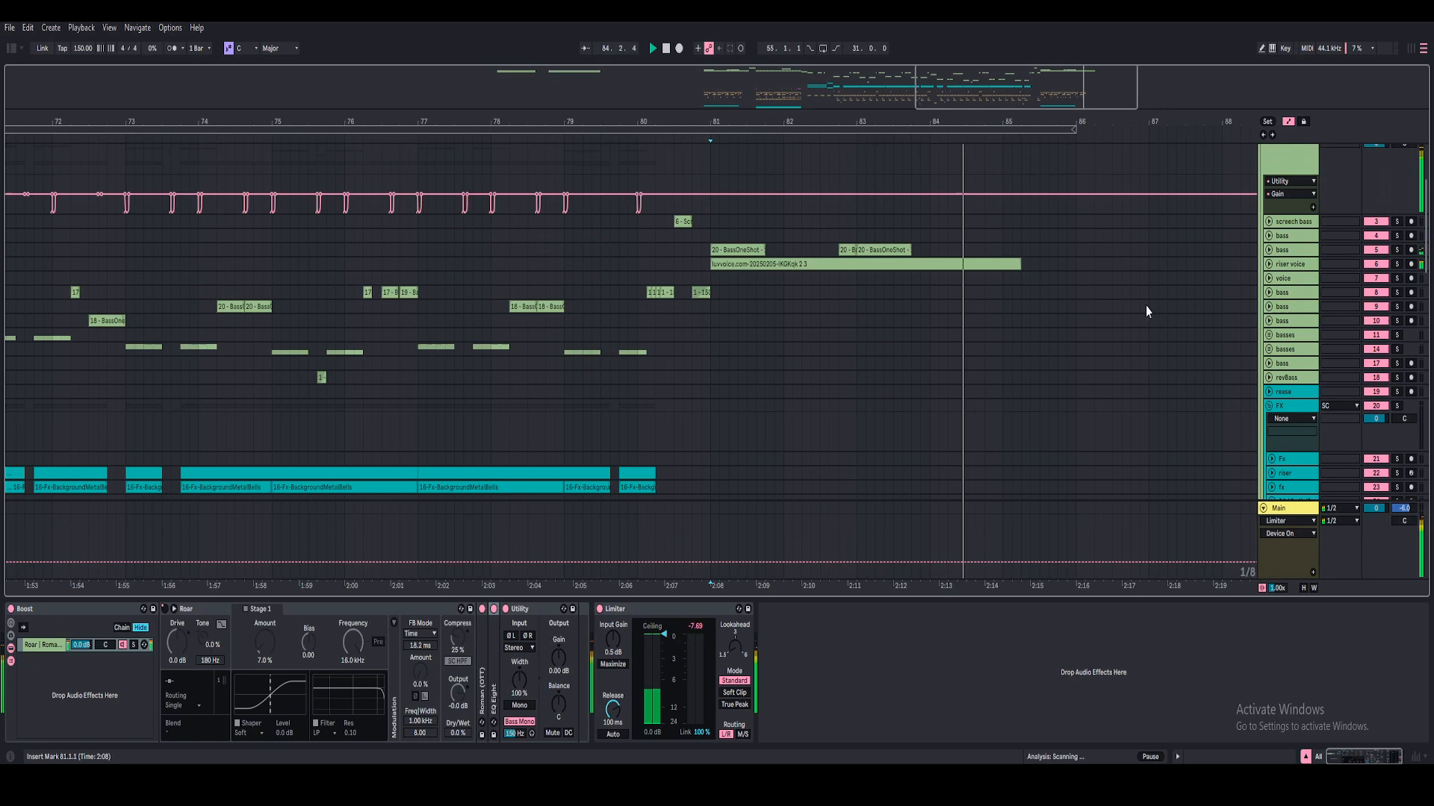
scroll(827, 373, down, 6)
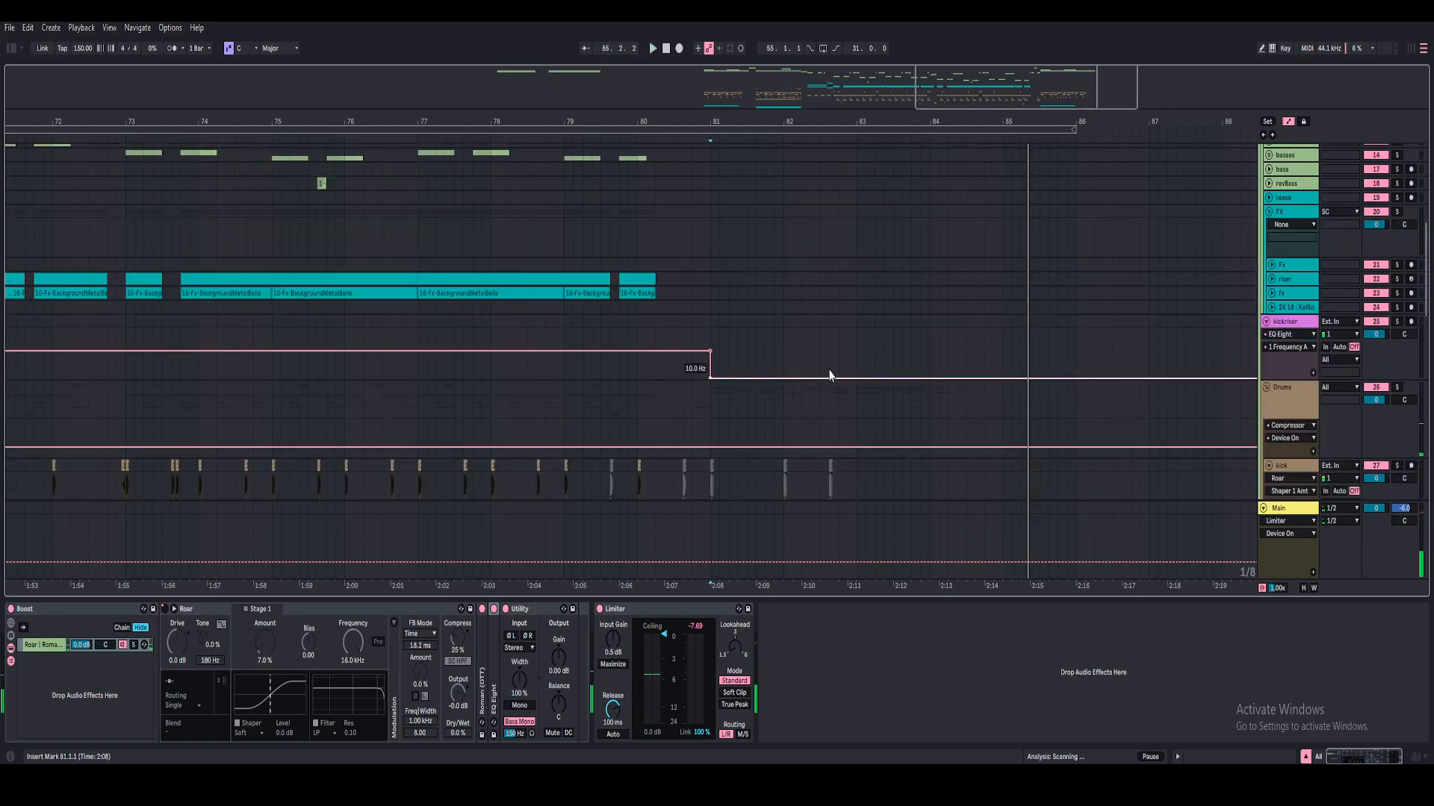
- Unfold the snare2 track among the drums, solo it and play the ending's snare hits from 82.2.1
scroll(827, 387, down, 9)
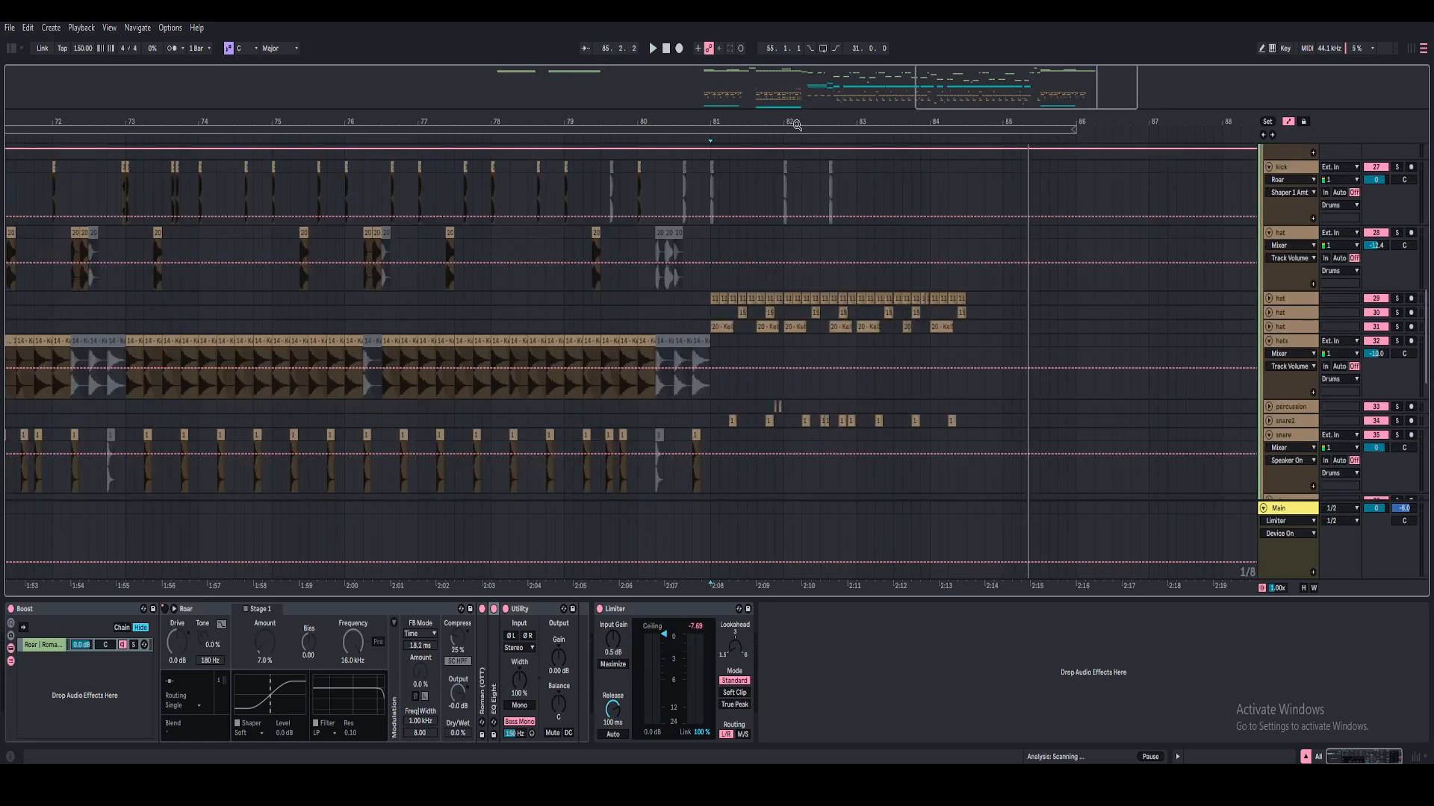
drag(797, 125, 796, 197)
click(1268, 422)
click(1308, 421)
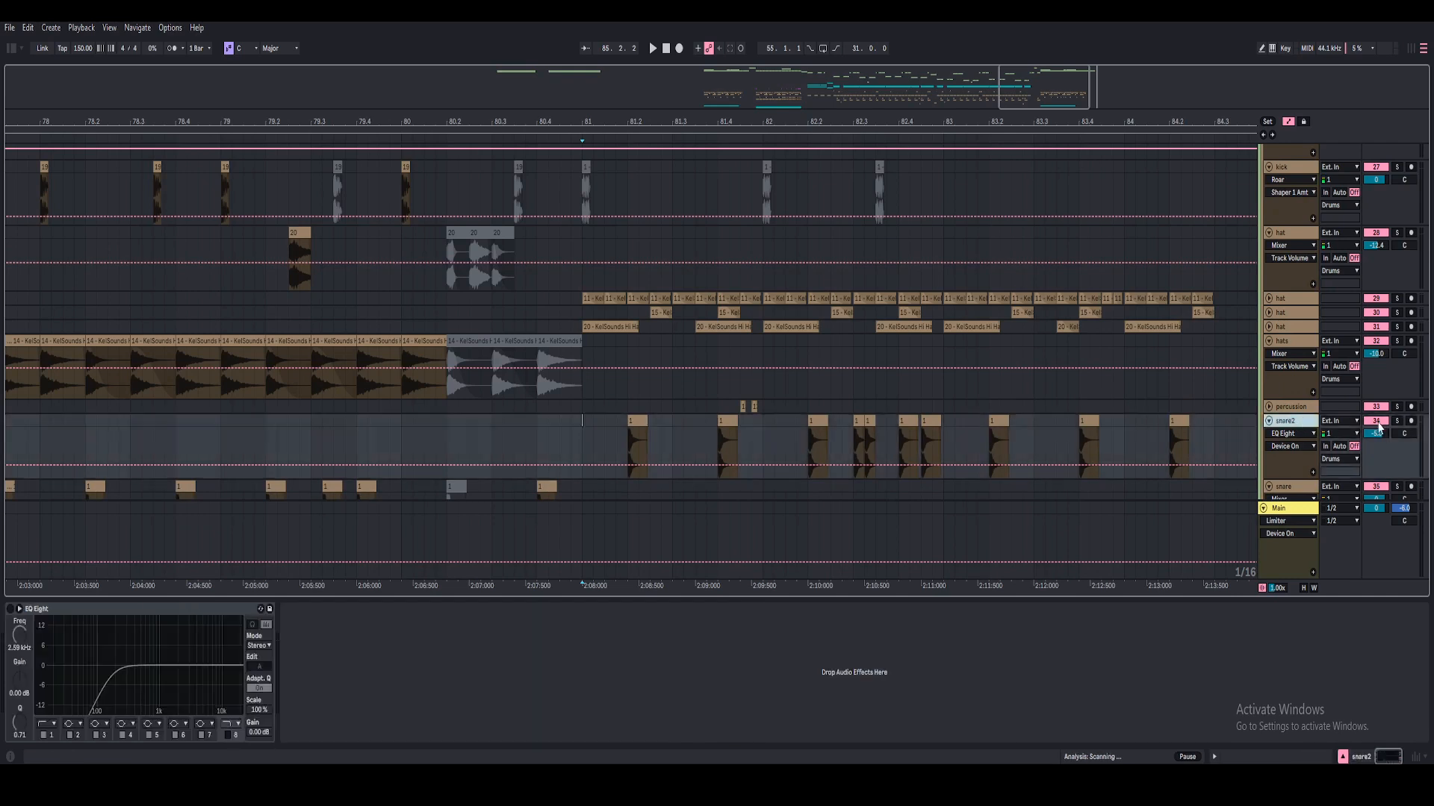
click(1397, 421)
key(space)
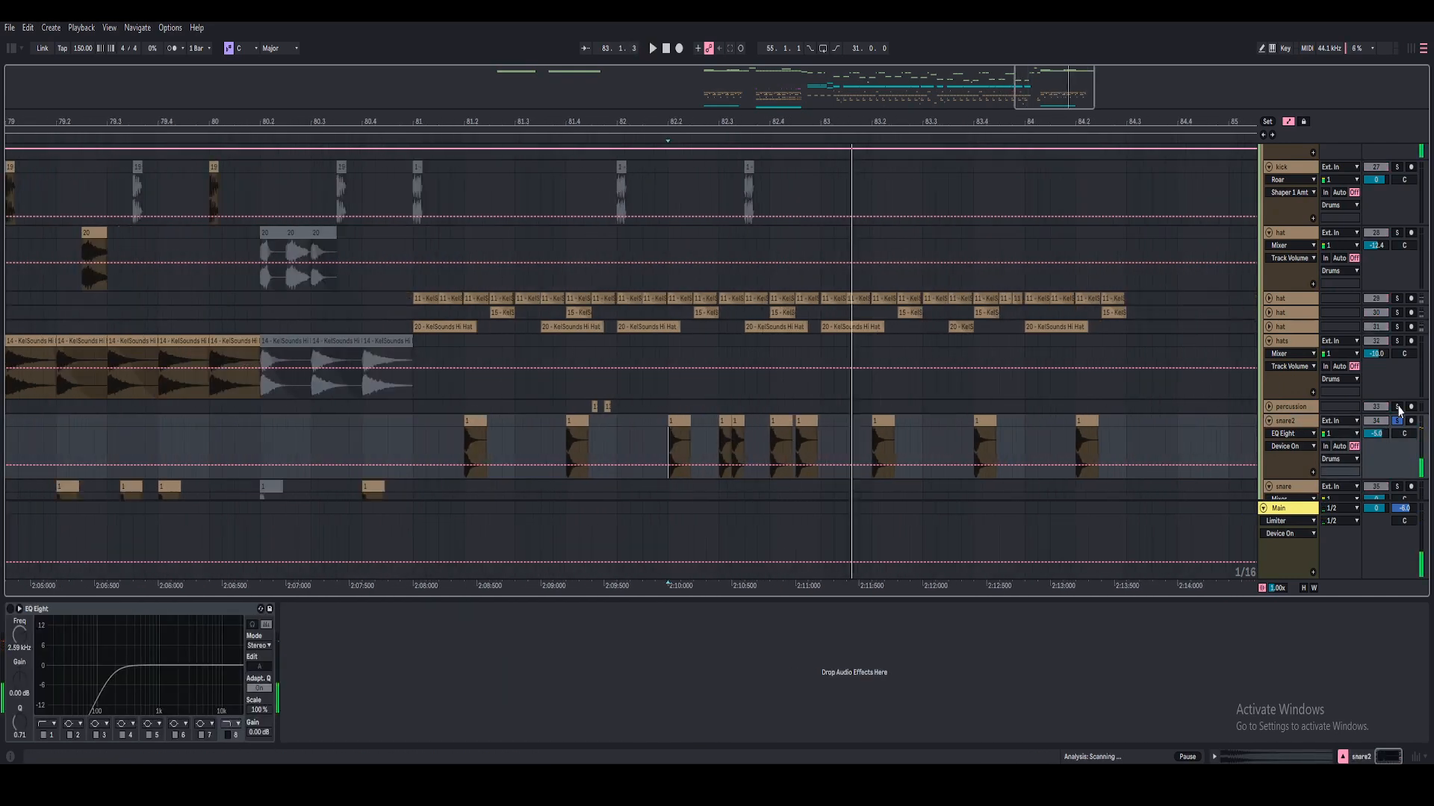
- Fold the expanded hats, hat, snare2, snare and kick tracks as well as the FX group
click(1268, 340)
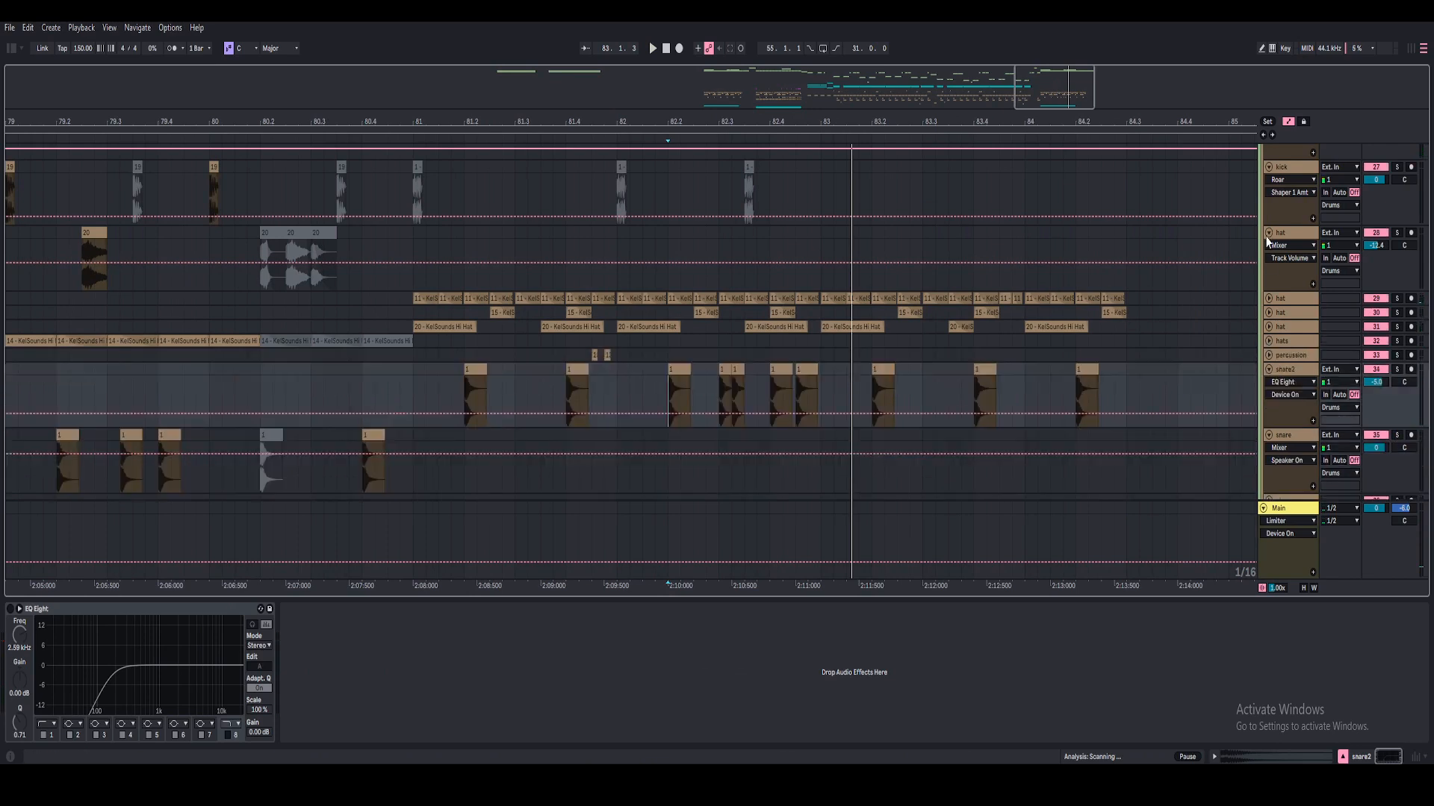
click(1268, 232)
click(1269, 318)
click(1267, 333)
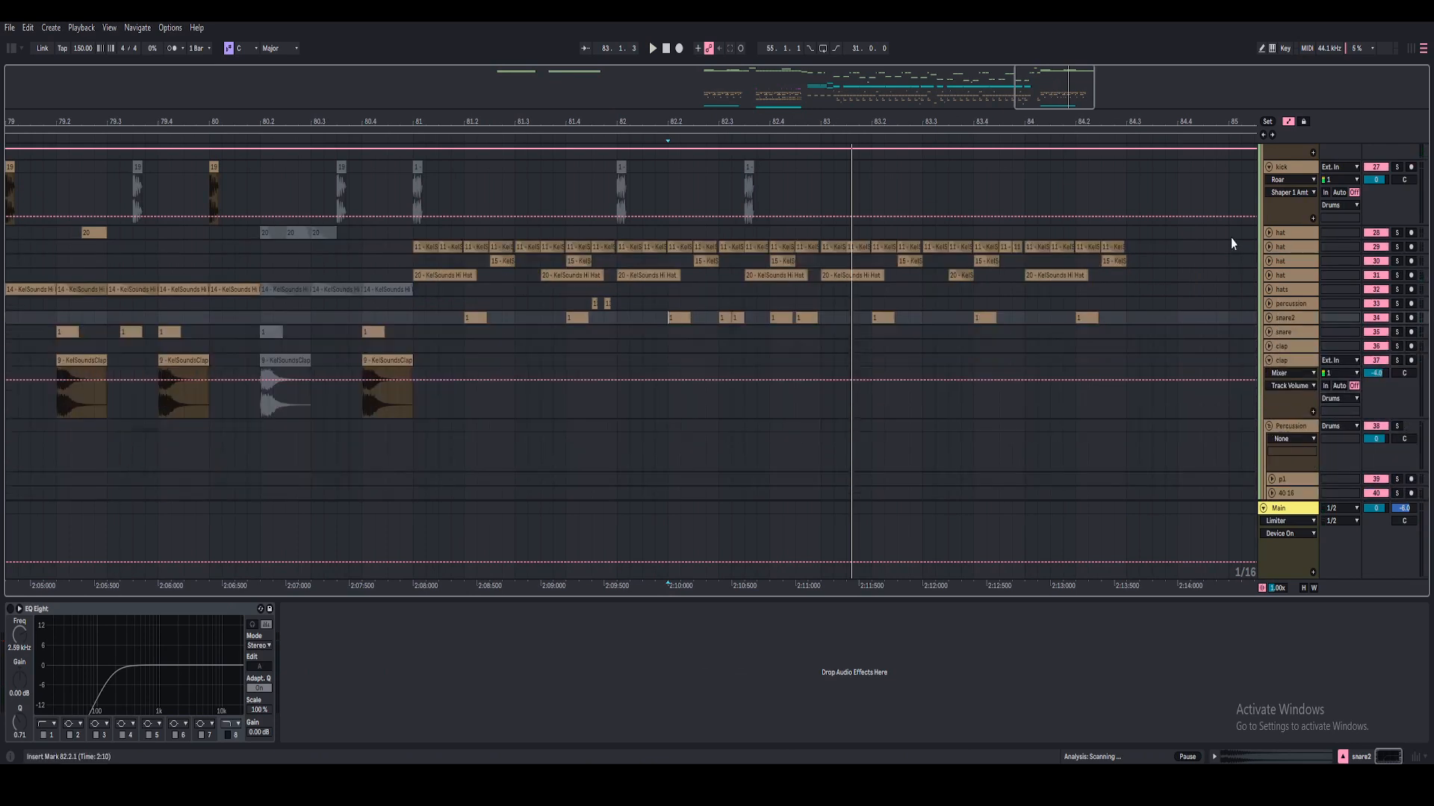
click(1269, 166)
scroll(1207, 218, up, 5)
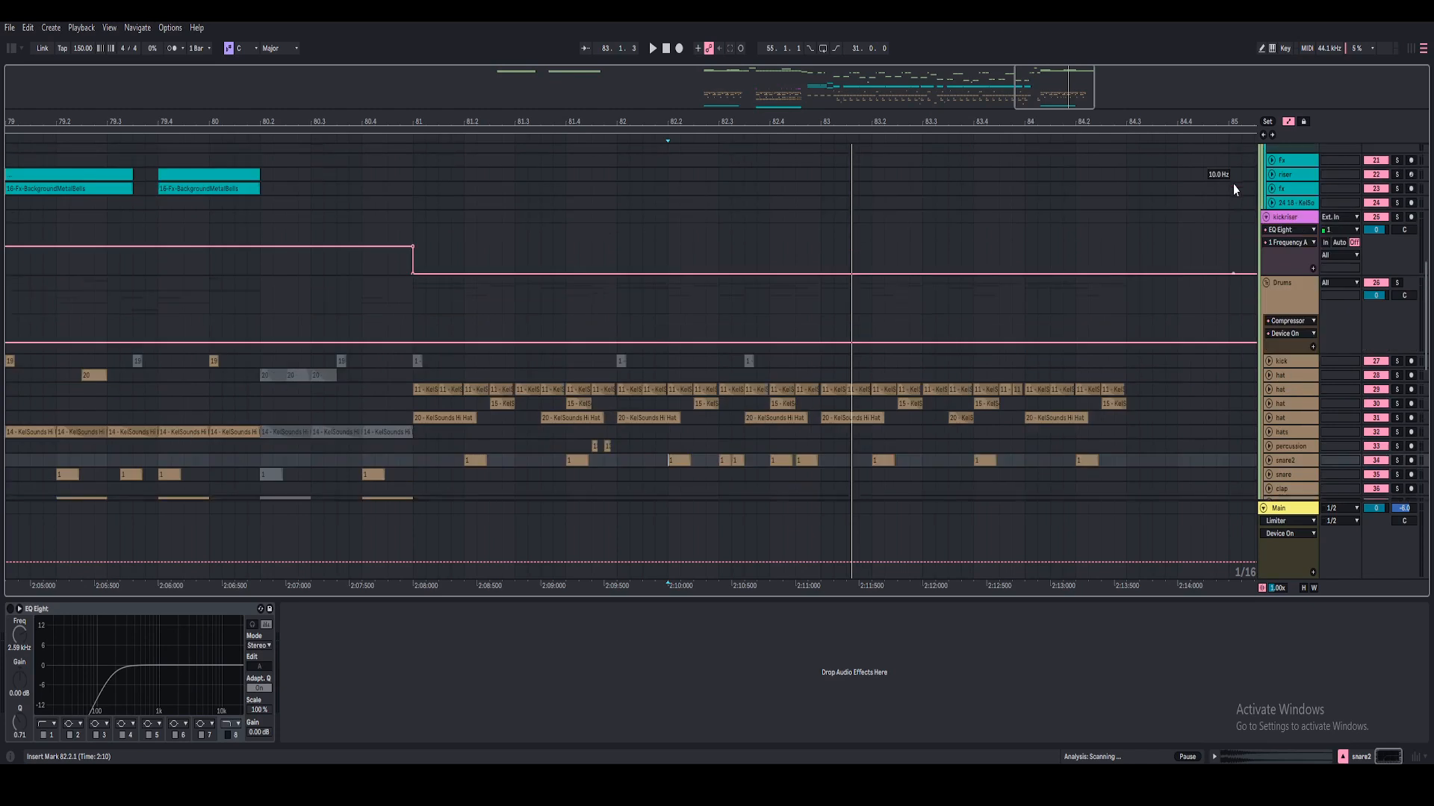
scroll(1204, 200, up, 1)
click(1268, 271)
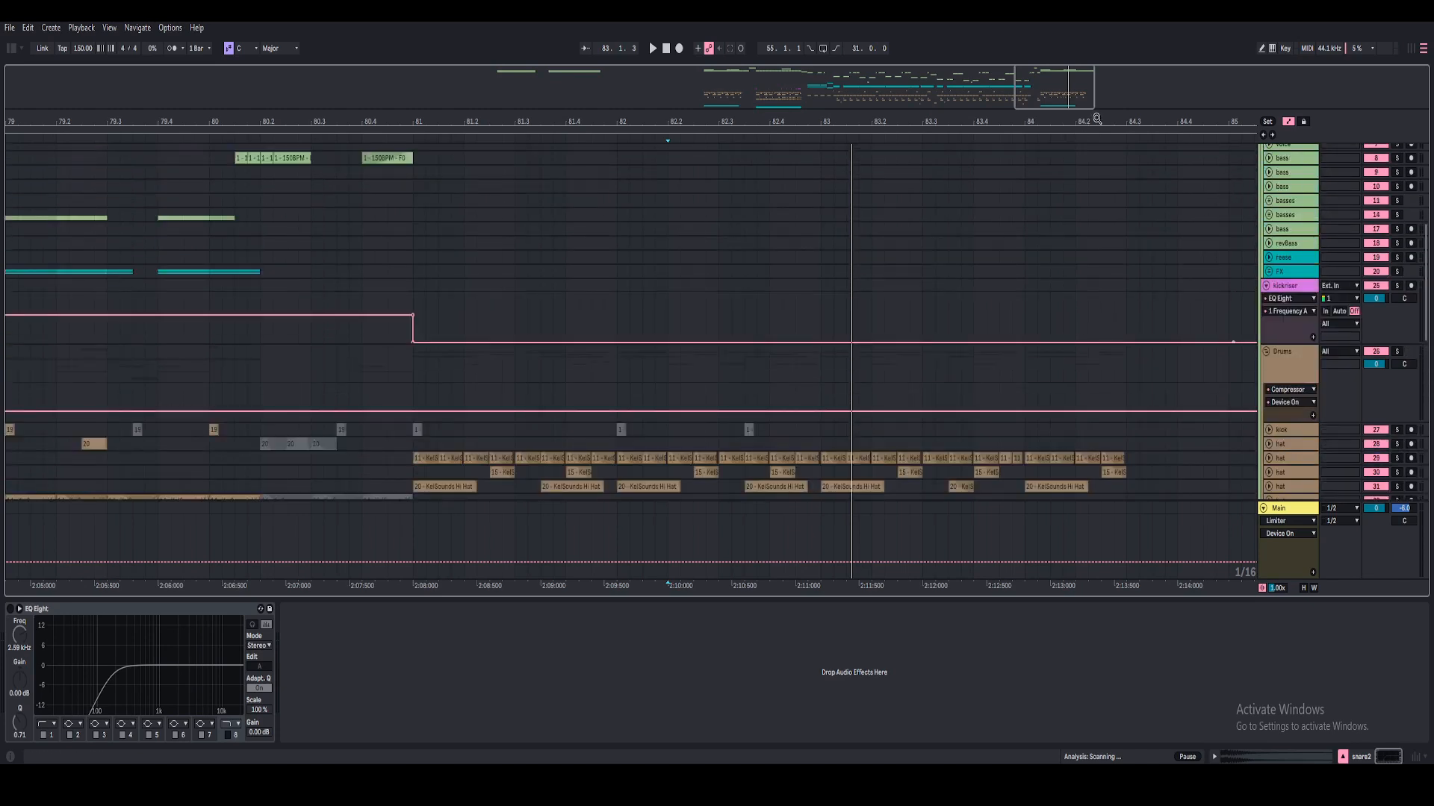
- Play the full arrangement from the start of the main section around bar 55 with the SC group unfolded
drag(1096, 118, 1027, 44)
scroll(840, 206, up, 3)
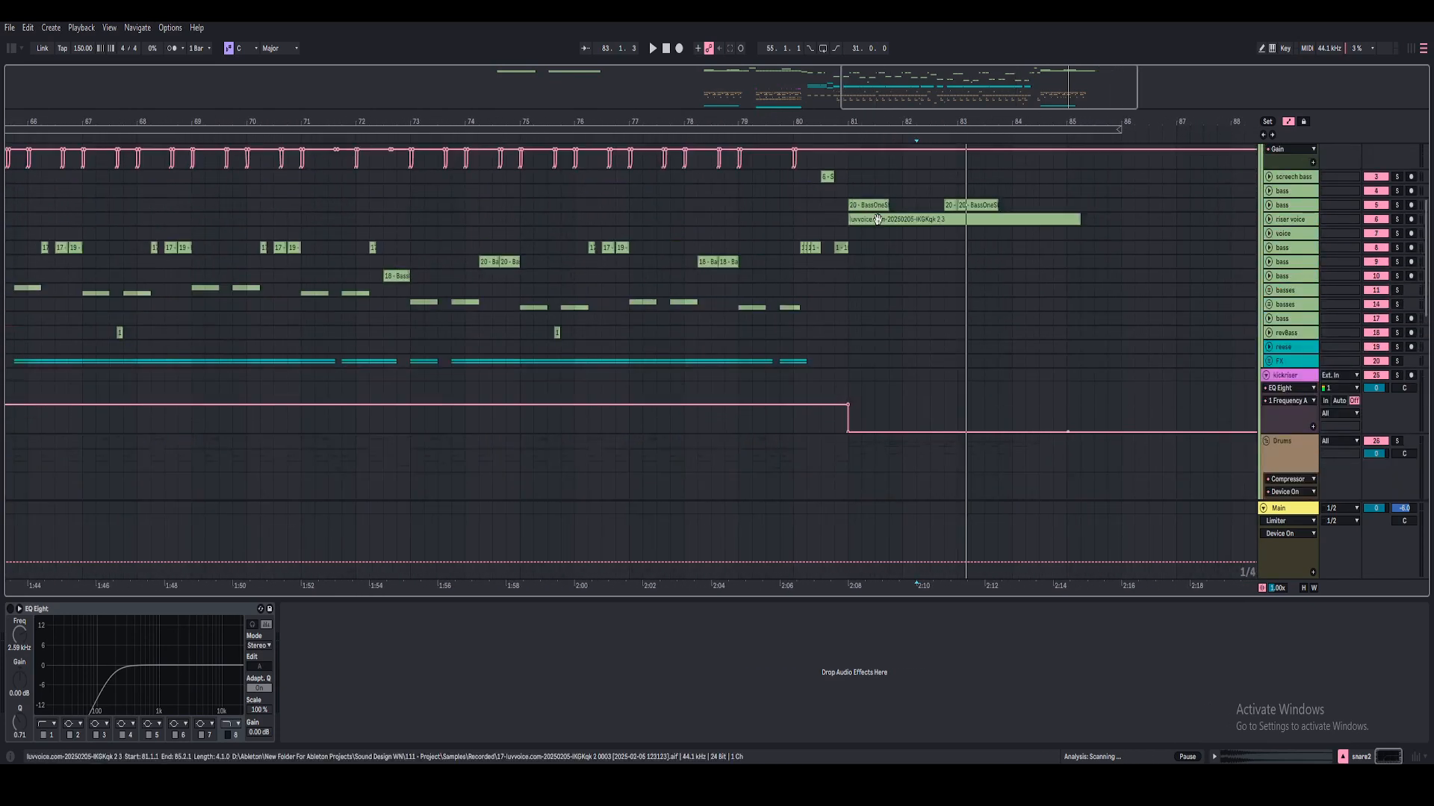
scroll(946, 306, up, 1)
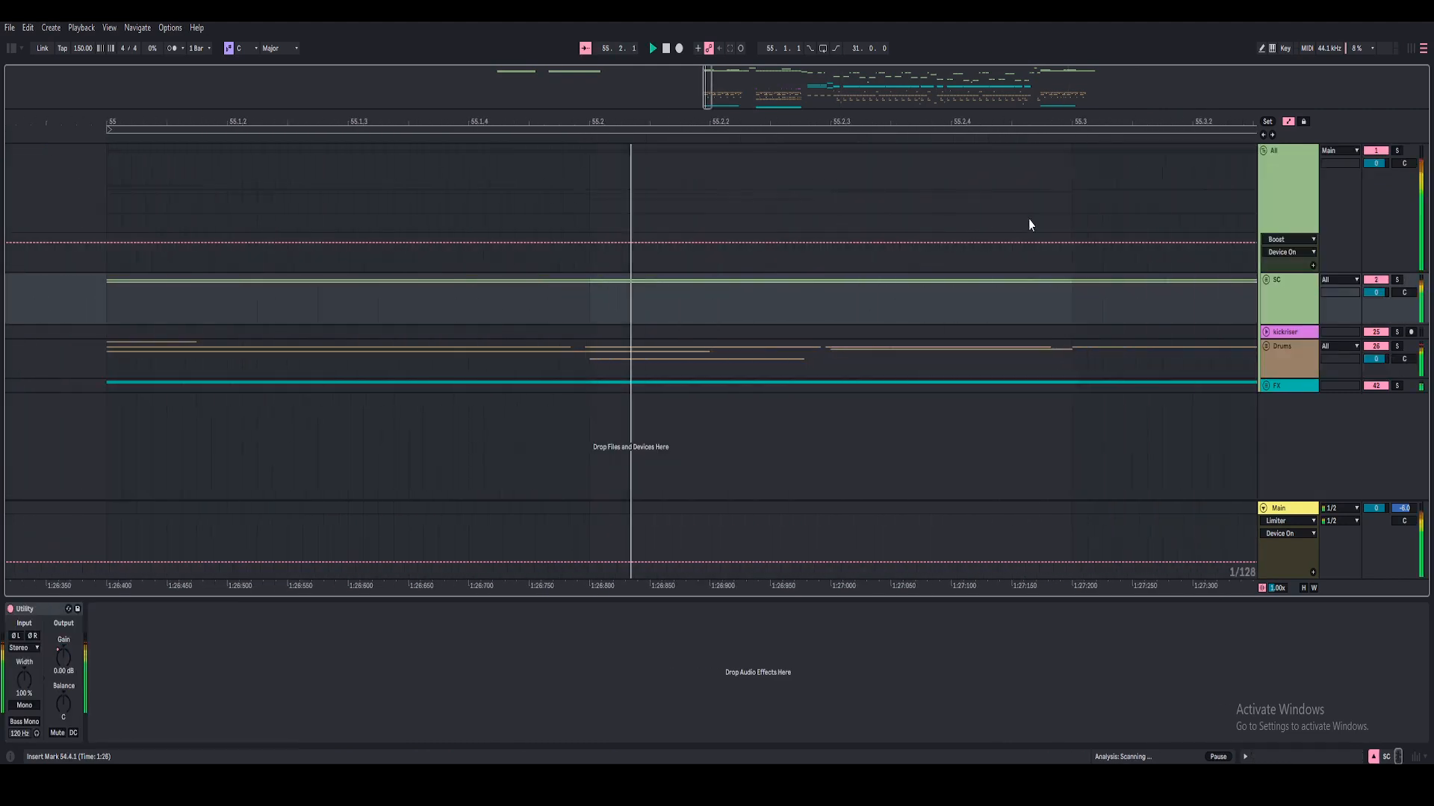
click(1268, 281)
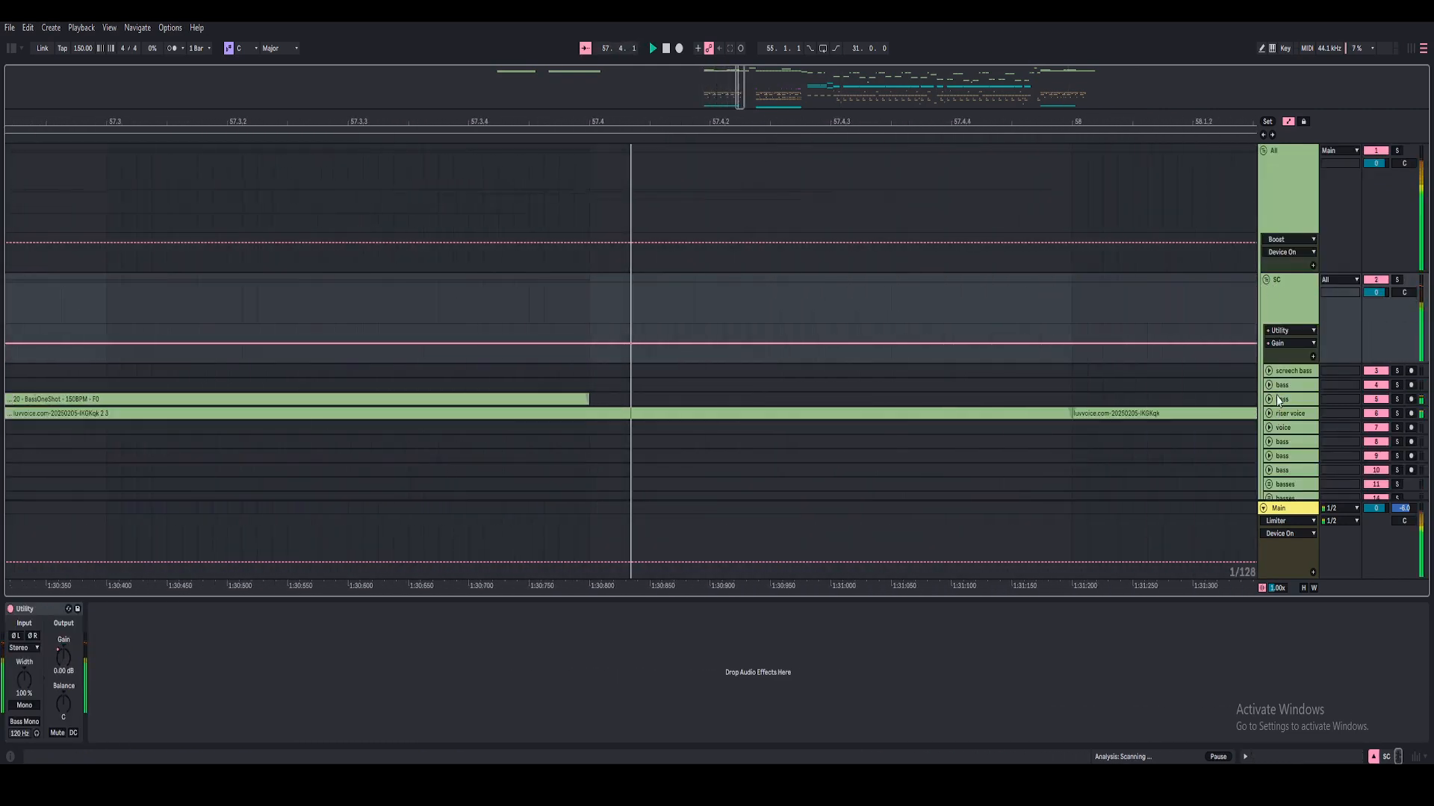
- Unfold the riser voice, screech bass, bass, voice and kickriser tracks while the arrangement plays
click(1270, 414)
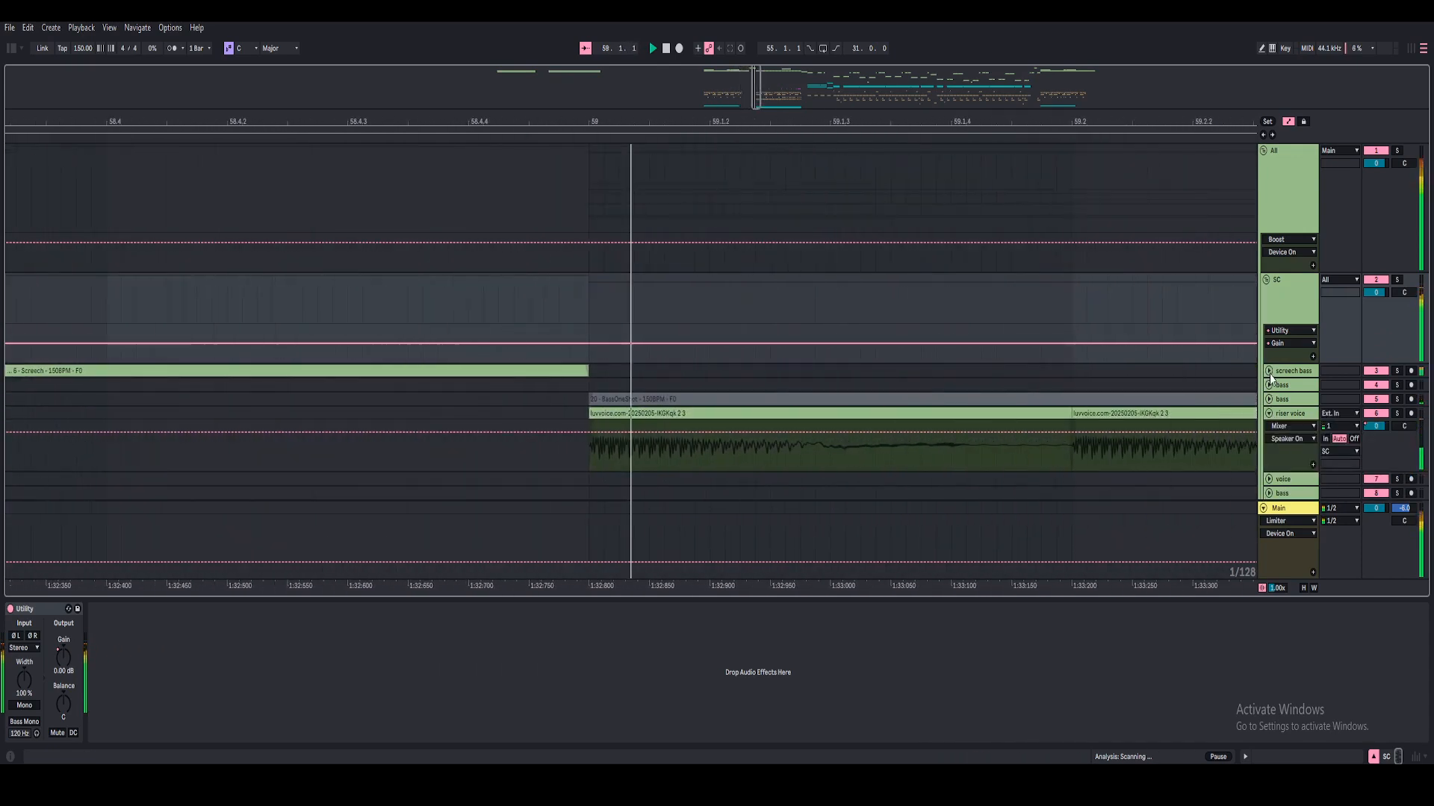
click(1269, 371)
scroll(1268, 366, down, 2)
click(1269, 332)
scroll(1269, 340, down, 2)
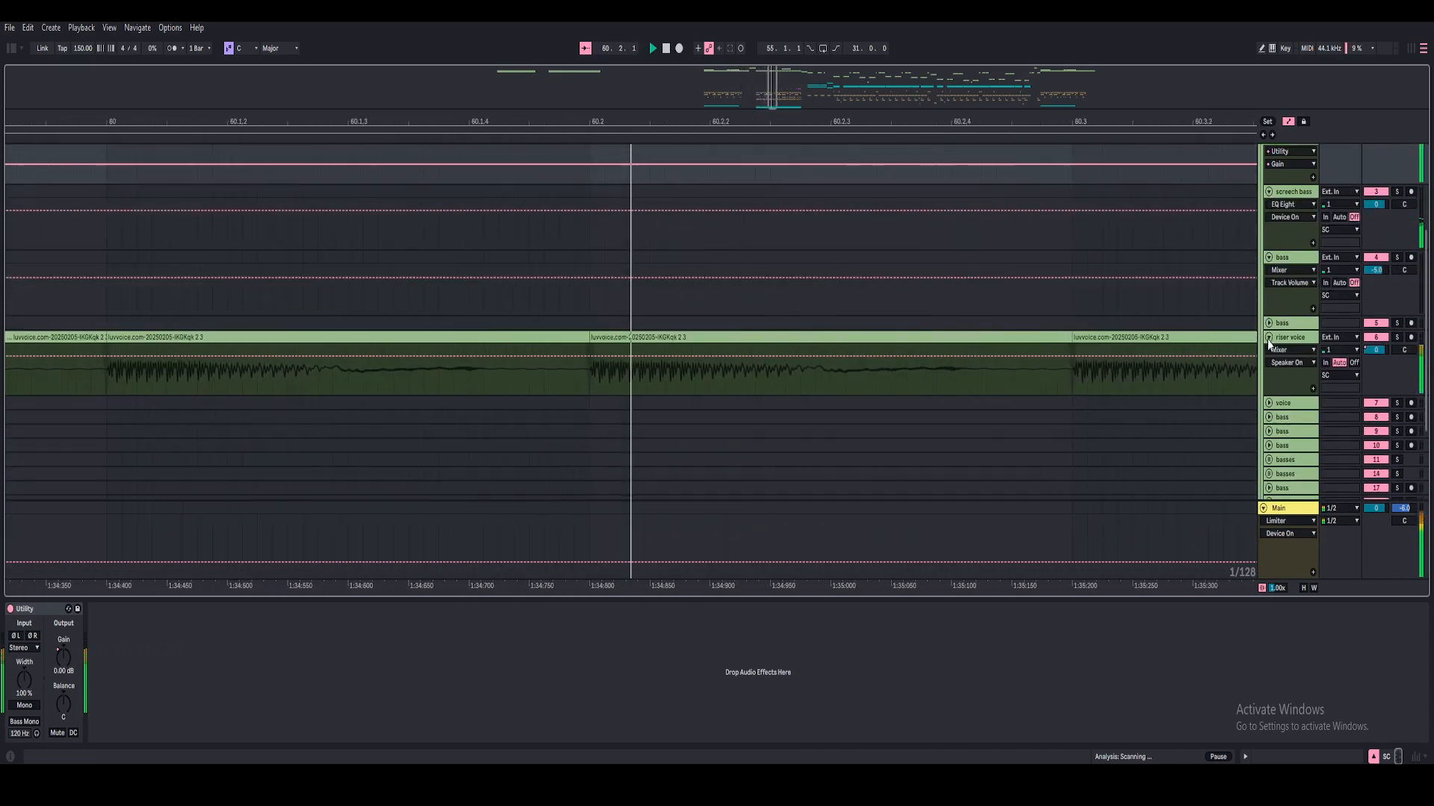
click(1268, 323)
scroll(1268, 351, down, 2)
click(1269, 364)
scroll(1268, 388, down, 2)
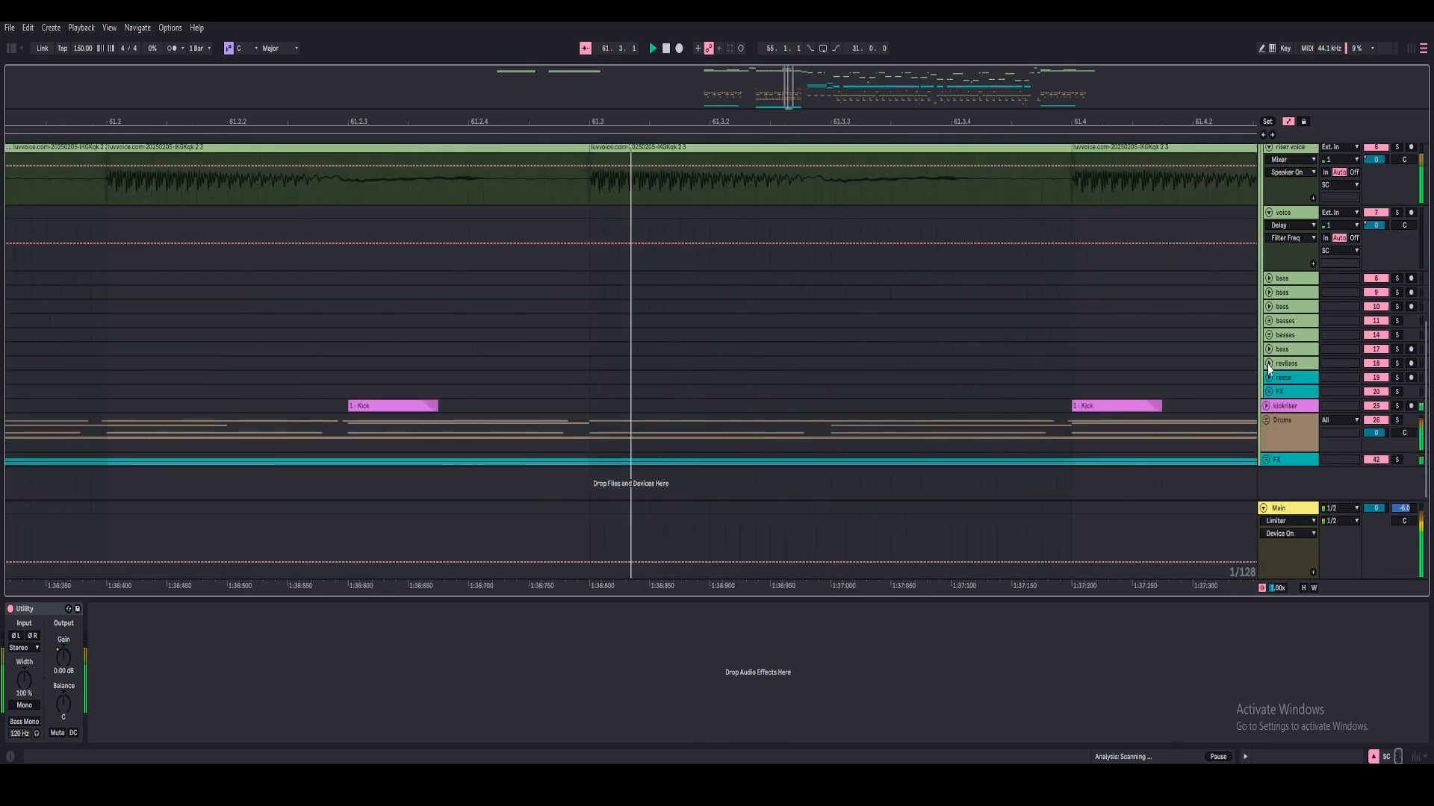
scroll(1267, 410, down, 2)
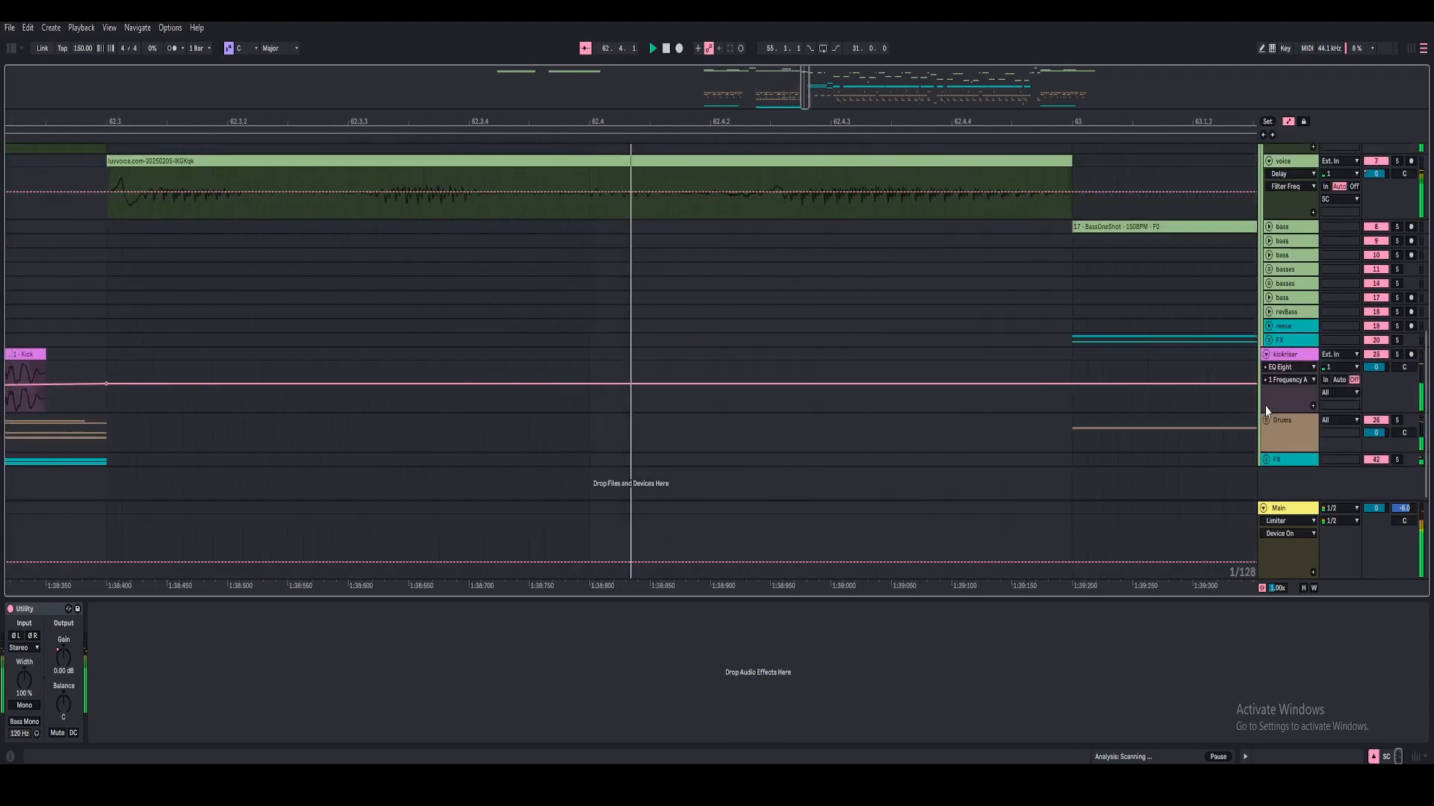
- Unfold the Drums group and the FX group below it to show their individual tracks during playback
click(1265, 421)
scroll(1263, 424, down, 8)
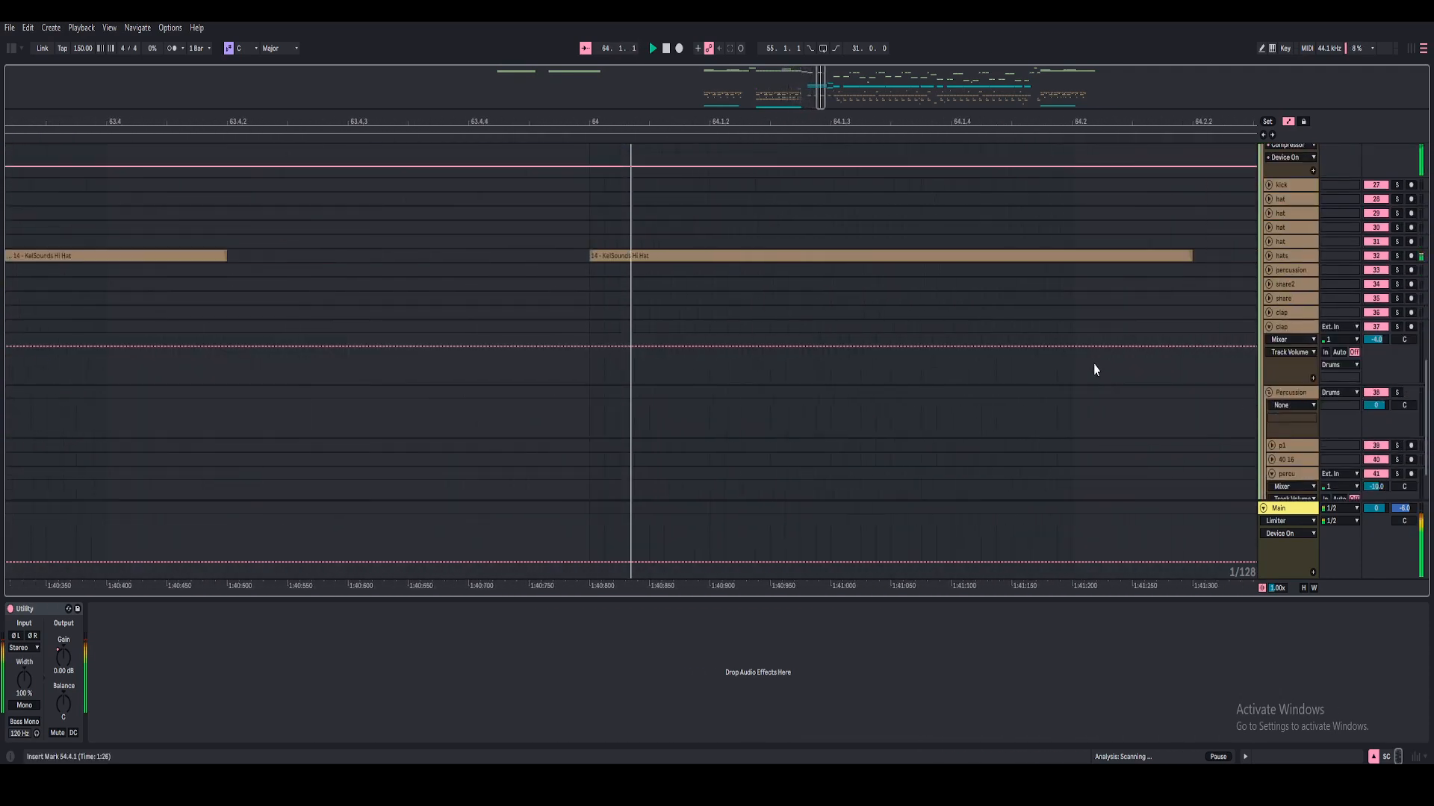
click(1266, 460)
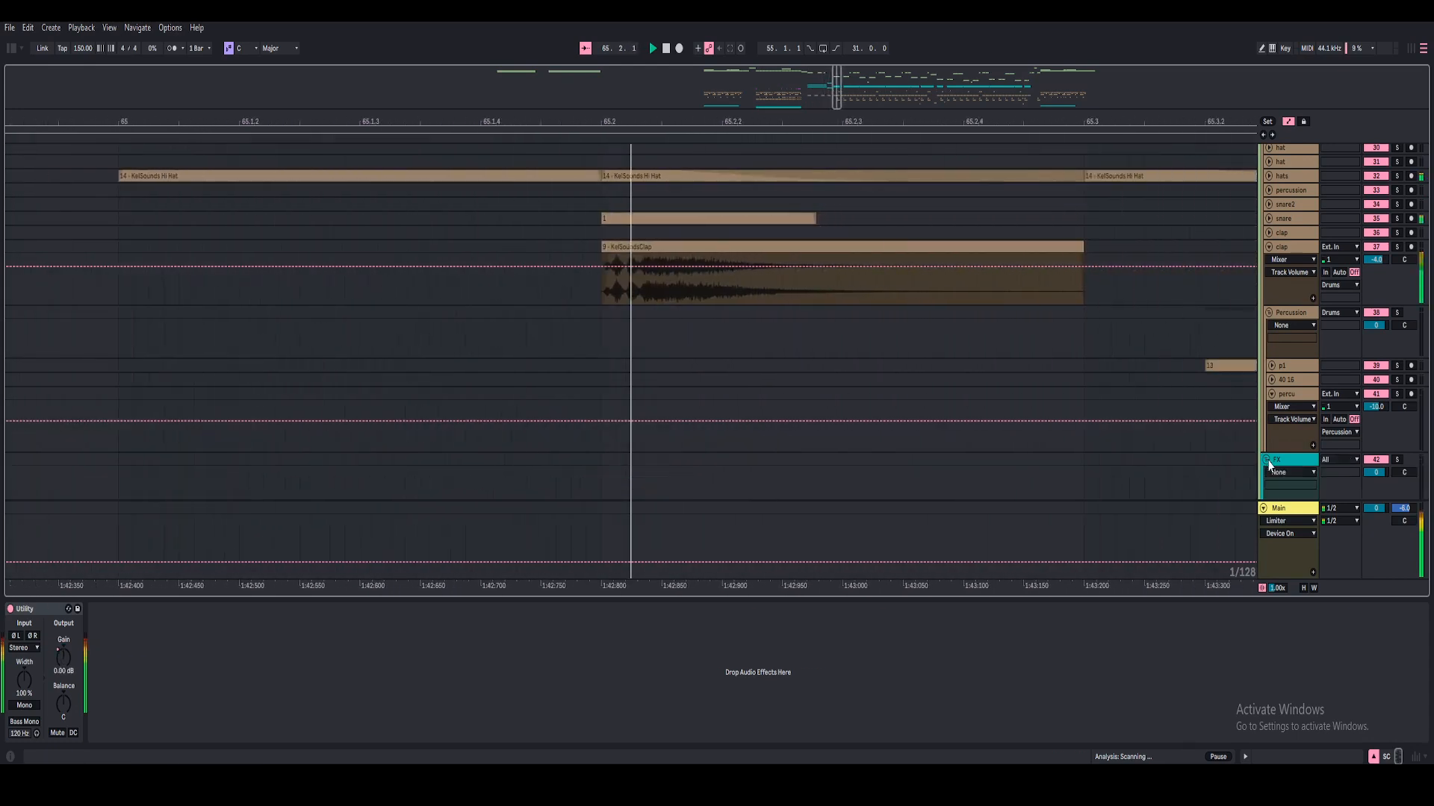
scroll(1159, 316, down, 5)
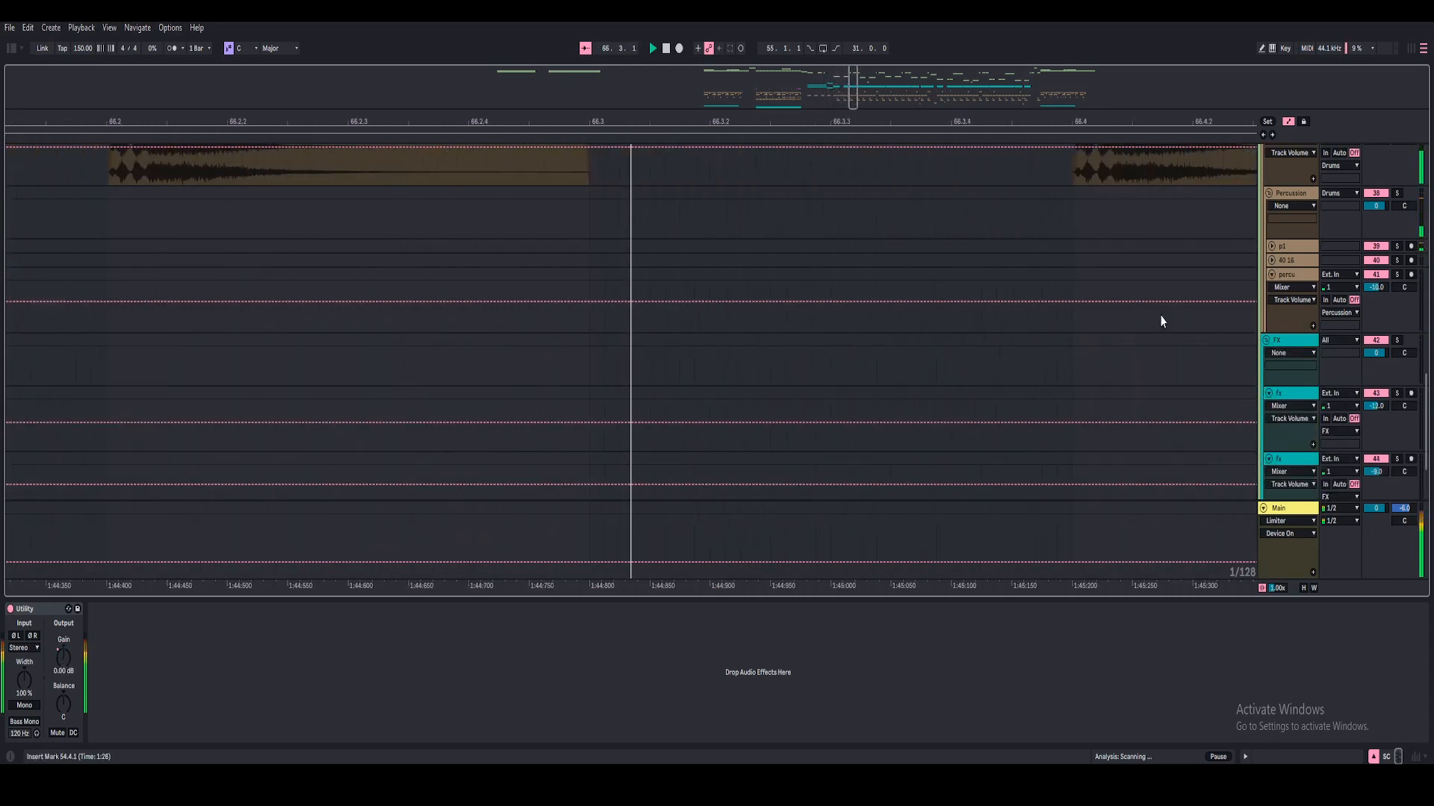
- Unfold both basses groups inside the SC group to show their bass layers during playback
scroll(1163, 312, up, 5)
scroll(1176, 300, up, 10)
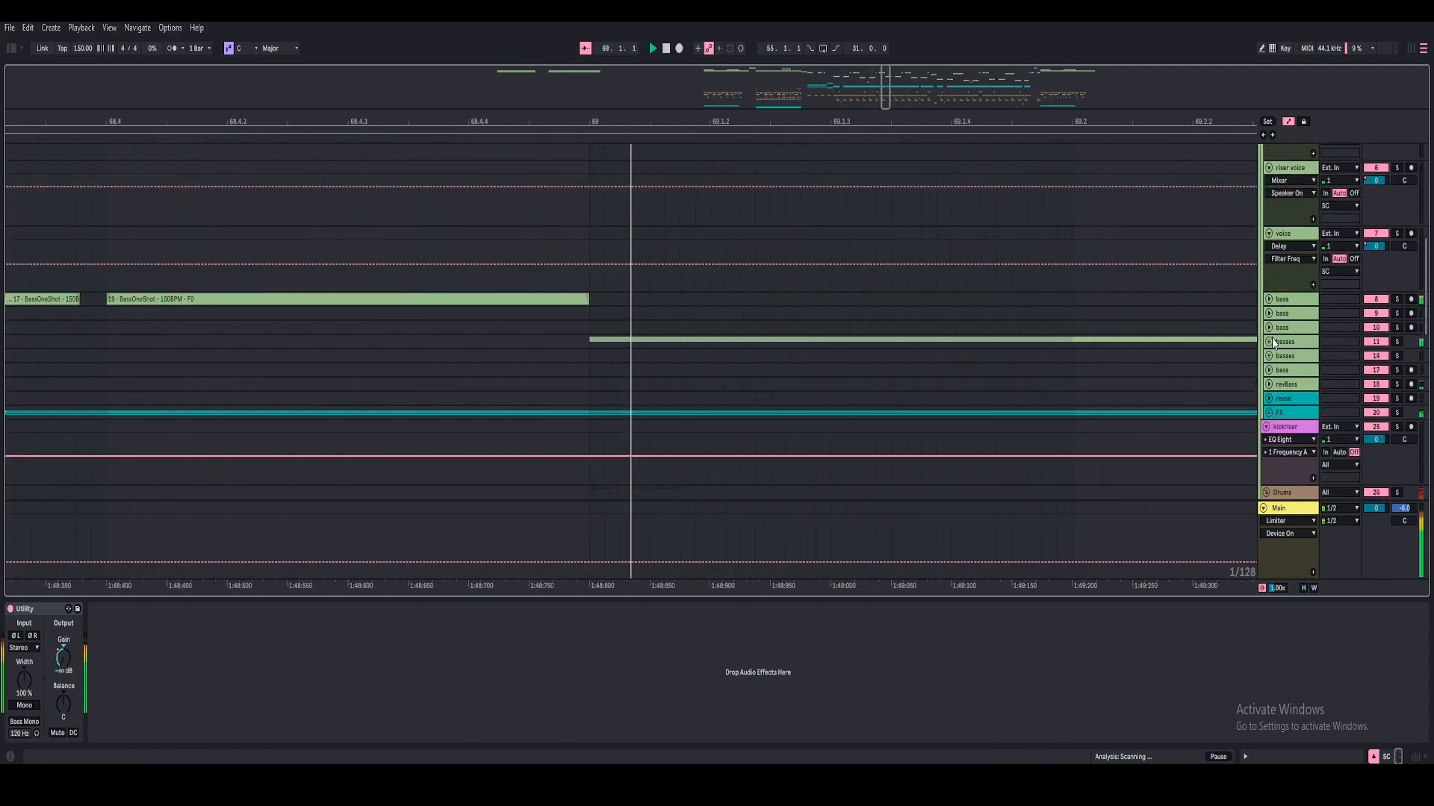
click(1268, 341)
scroll(1272, 352, down, 2)
click(1269, 364)
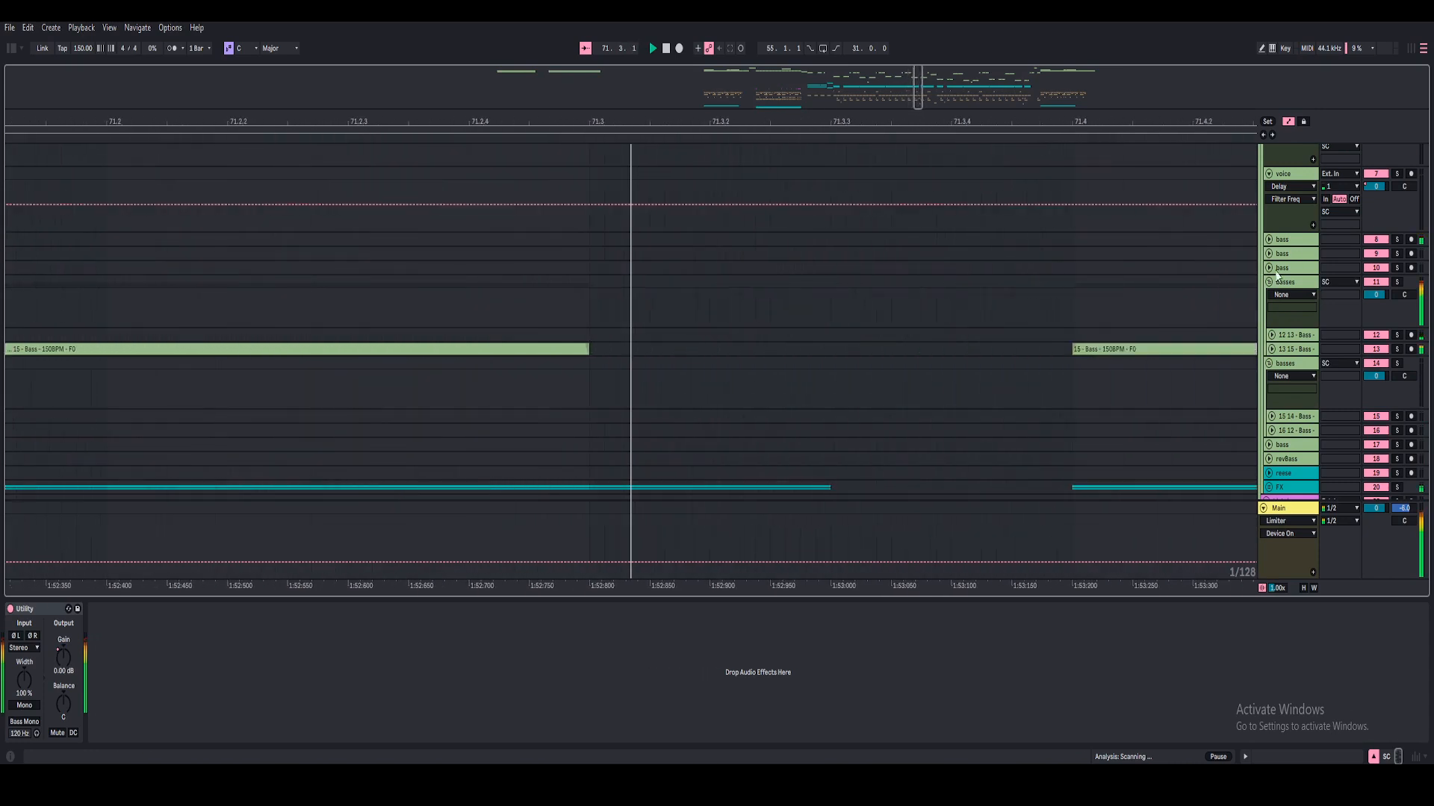
- Look over the SC gain automation and the drum tracks during playback, and unfold the hats track
scroll(1198, 288, up, 5)
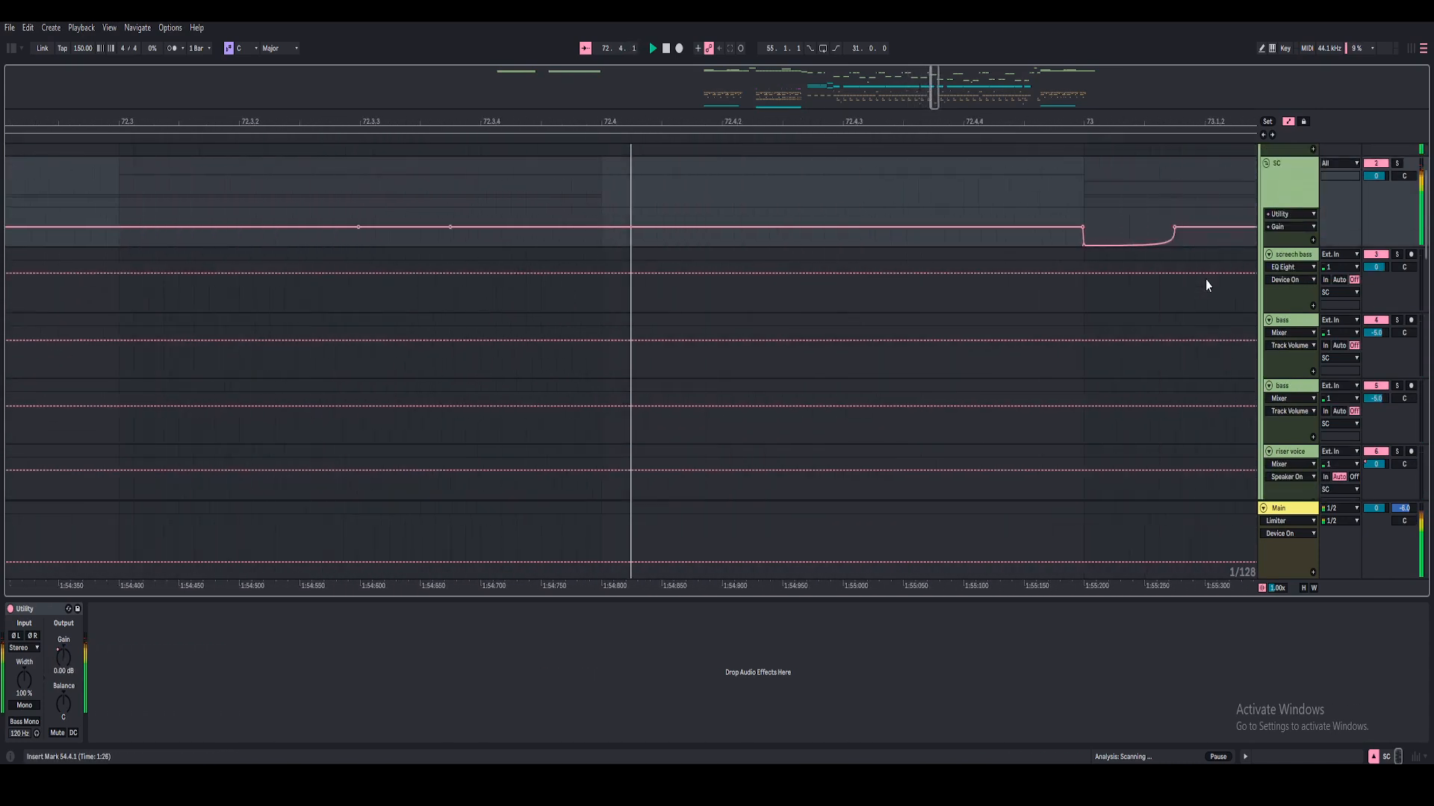
scroll(1206, 280, up, 3)
scroll(1213, 285, down, 5)
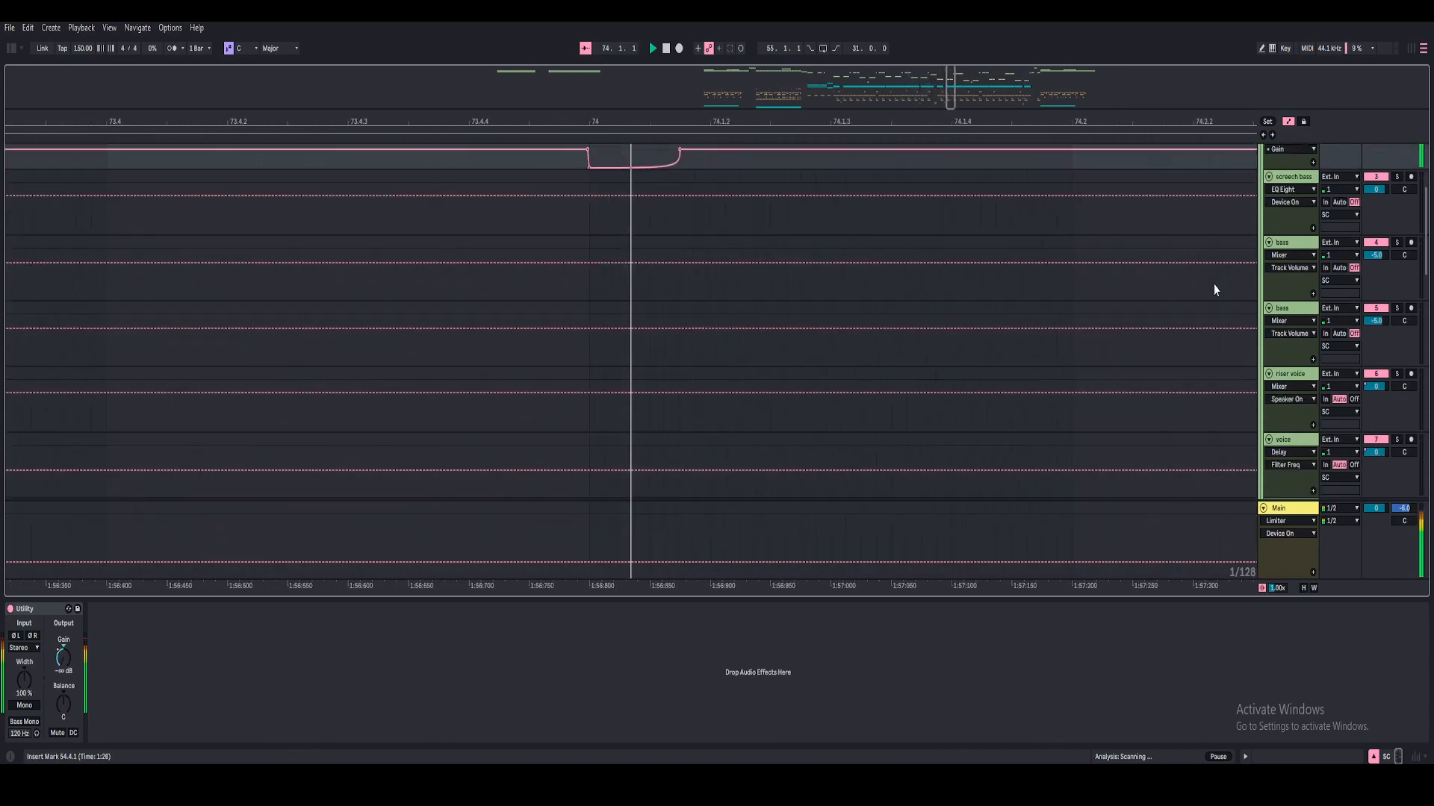
scroll(1213, 289, down, 15)
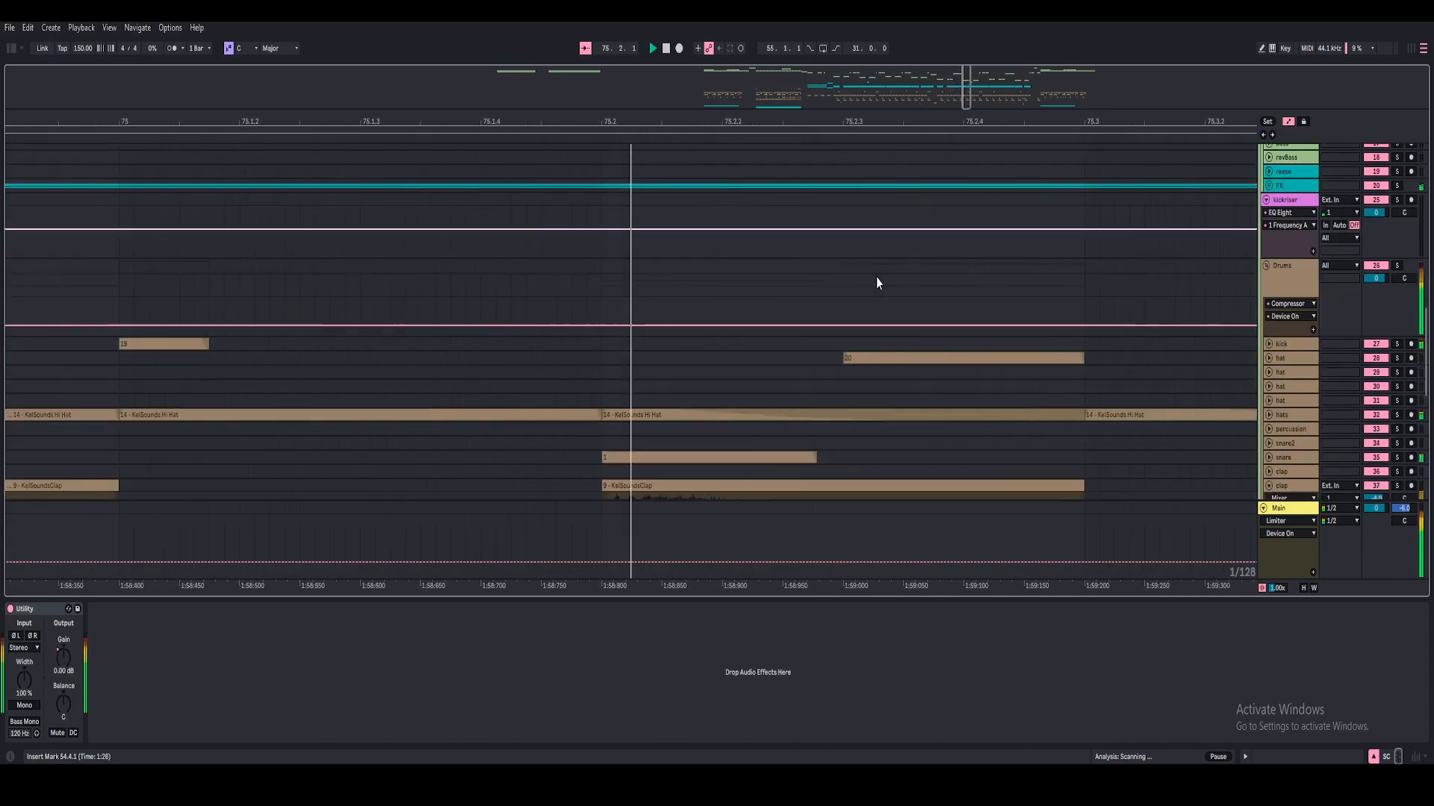
scroll(878, 275, down, 6)
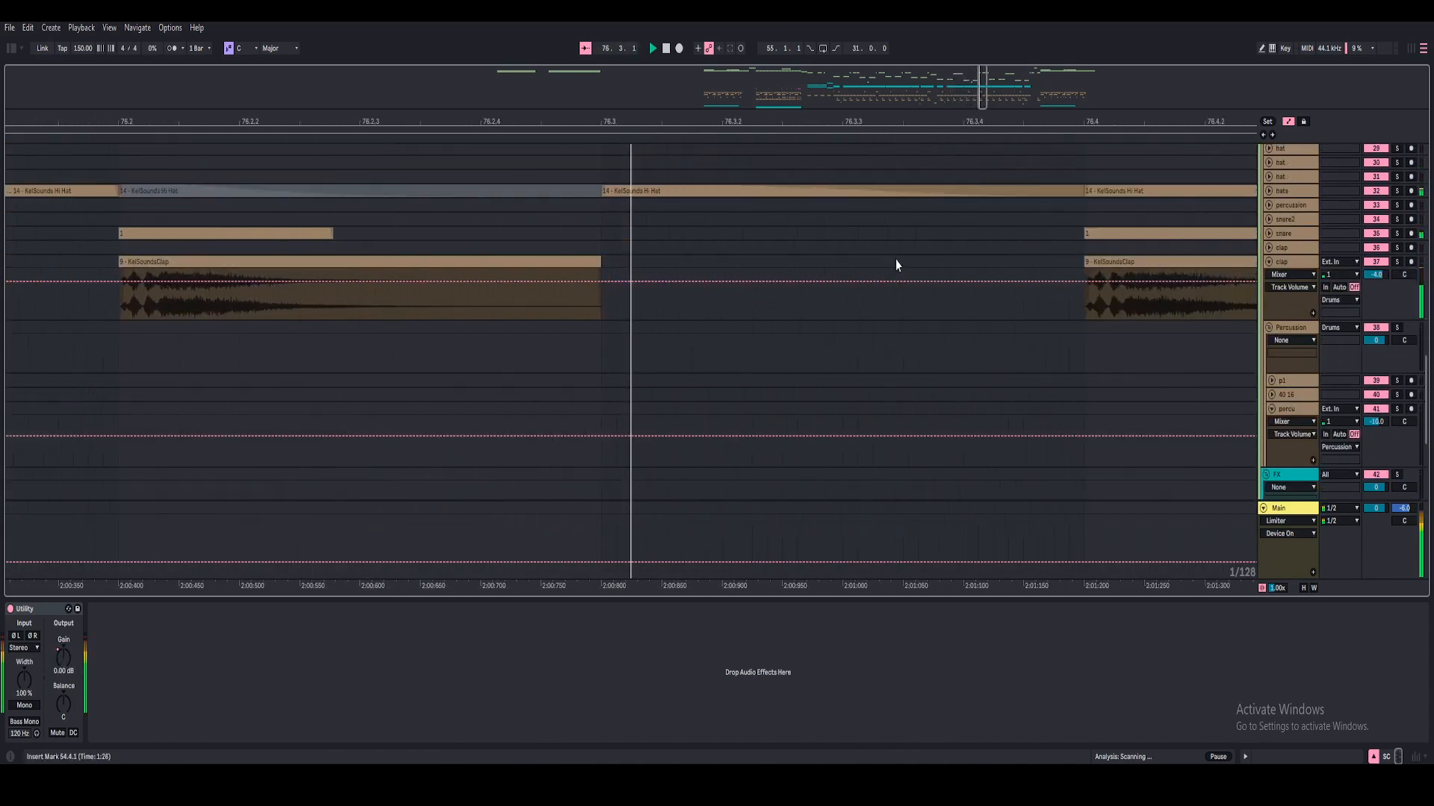
scroll(1046, 269, up, 1)
click(1269, 222)
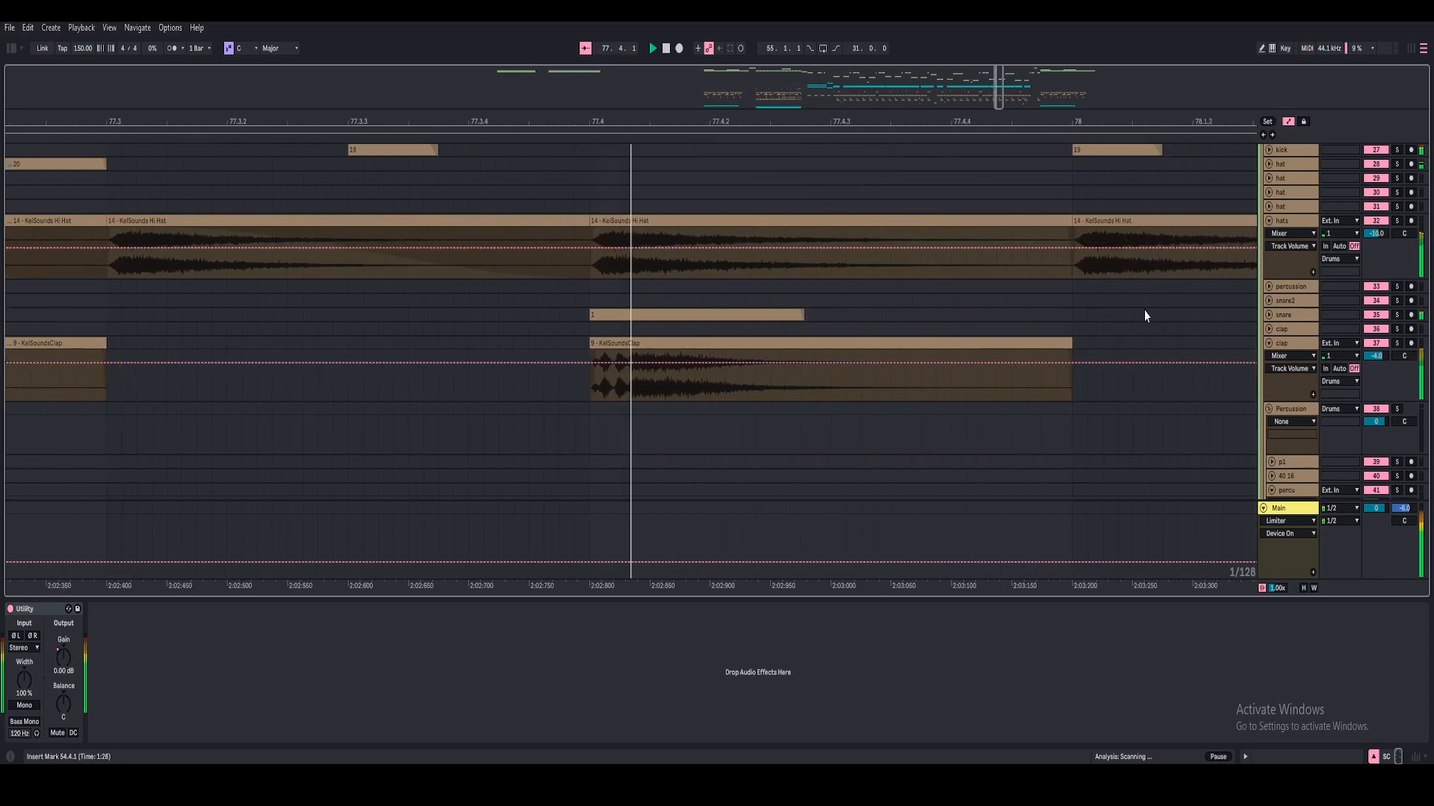
- Unfold the FX group and the 16 12 - Bass track inside the SC group, and view the ending's bass and voice clips
scroll(1149, 310, up, 8)
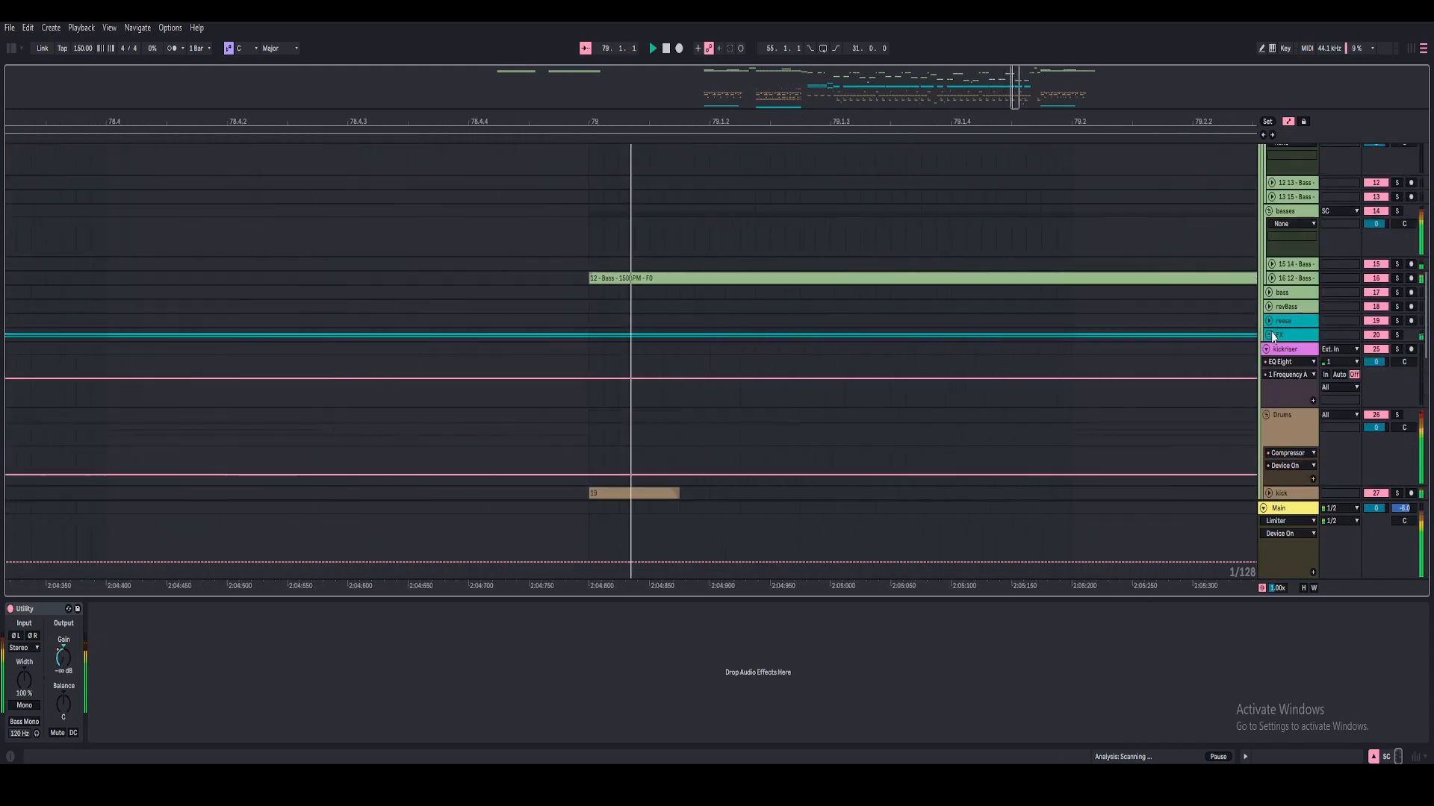
click(1271, 334)
click(1270, 278)
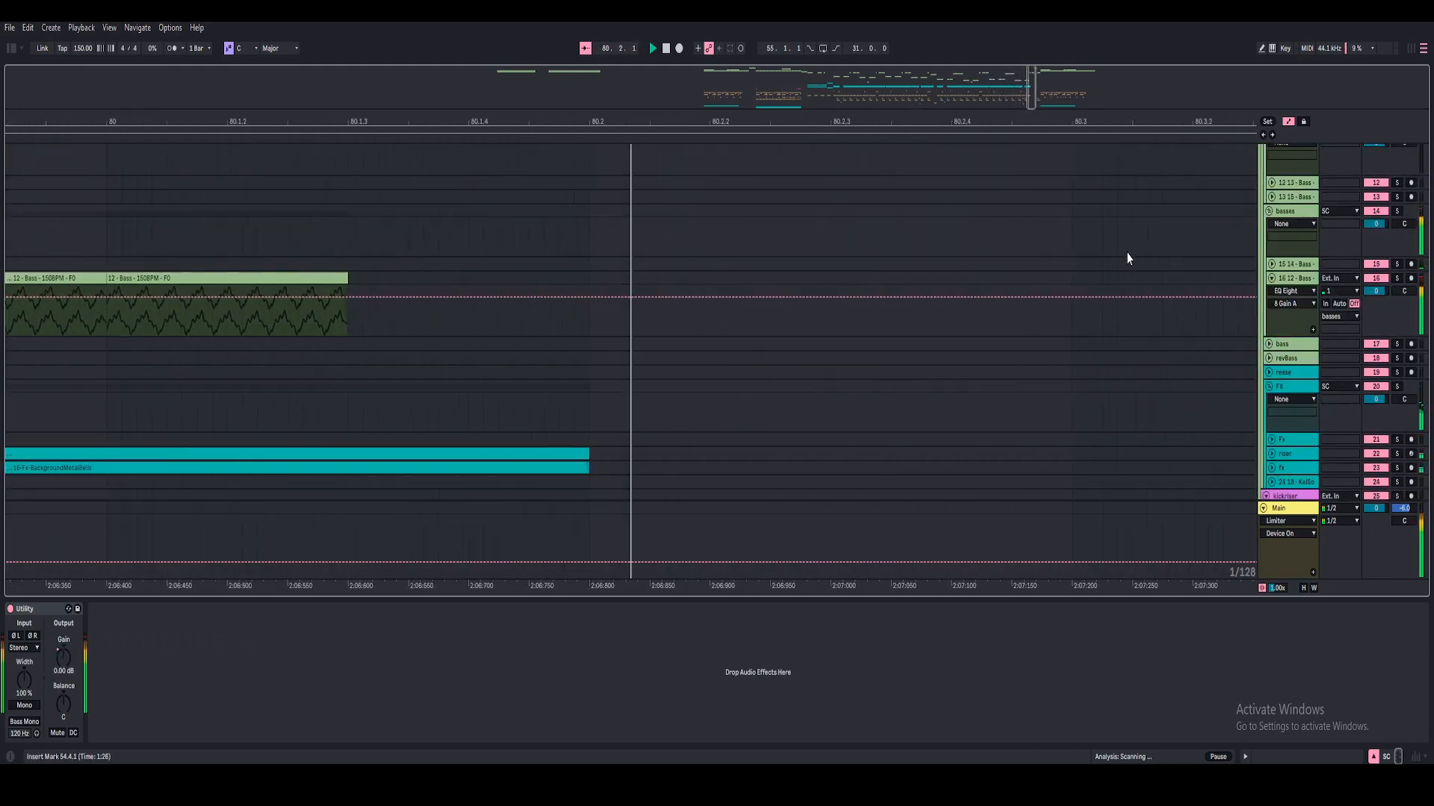
scroll(1083, 261, up, 5)
scroll(908, 280, up, 5)
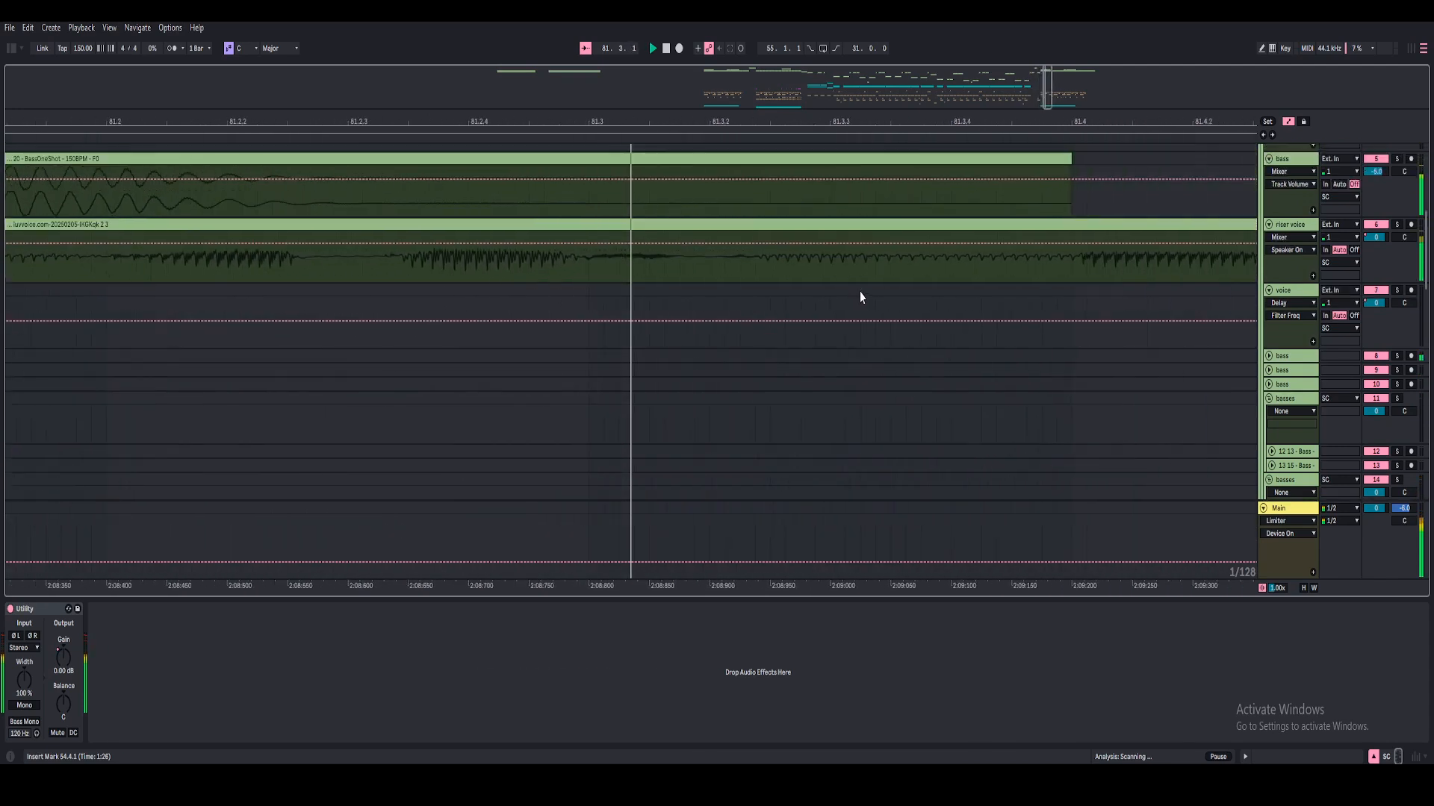